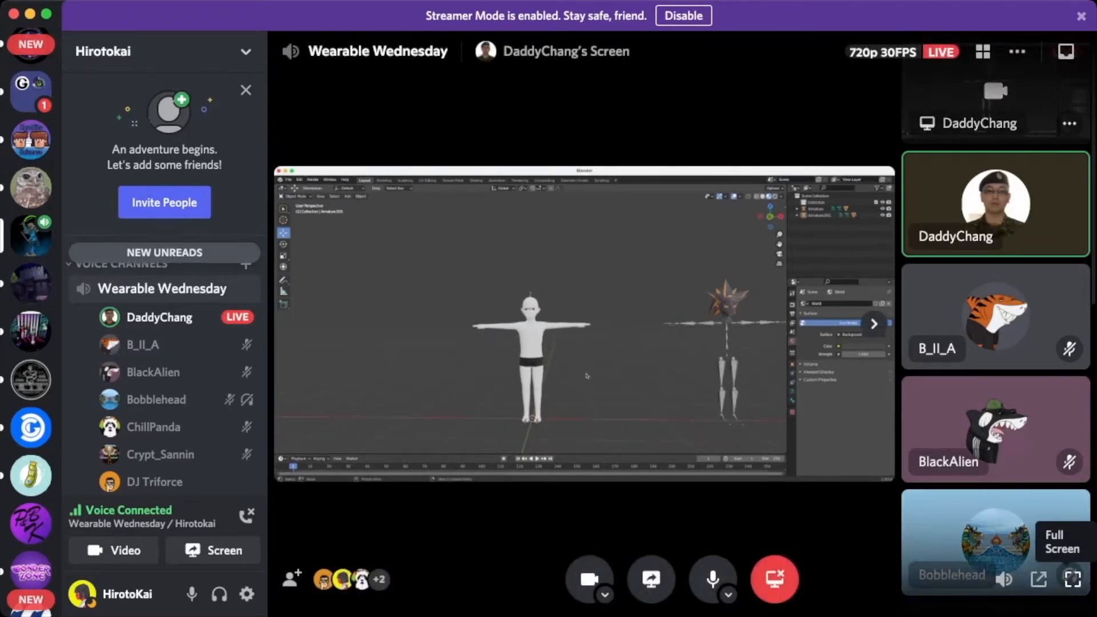
# Step: Enlarge the shared screen to full screen and rename the head mesh's material AvatarHead_MAT.001
pyautogui.click(1072, 579)
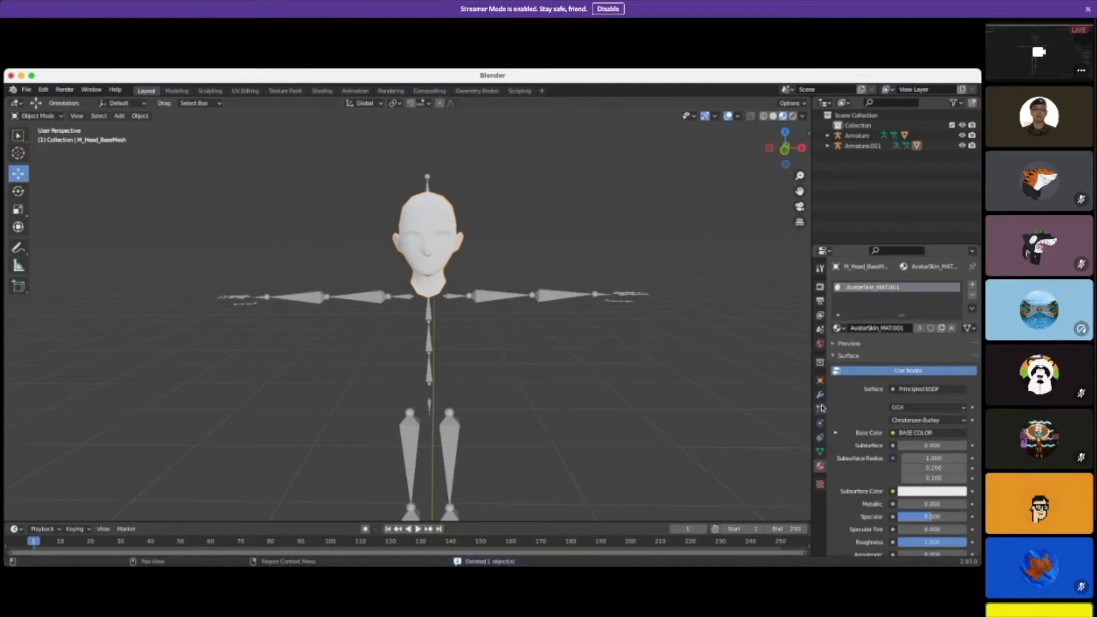
pyautogui.click(877, 329)
pyautogui.click(877, 328)
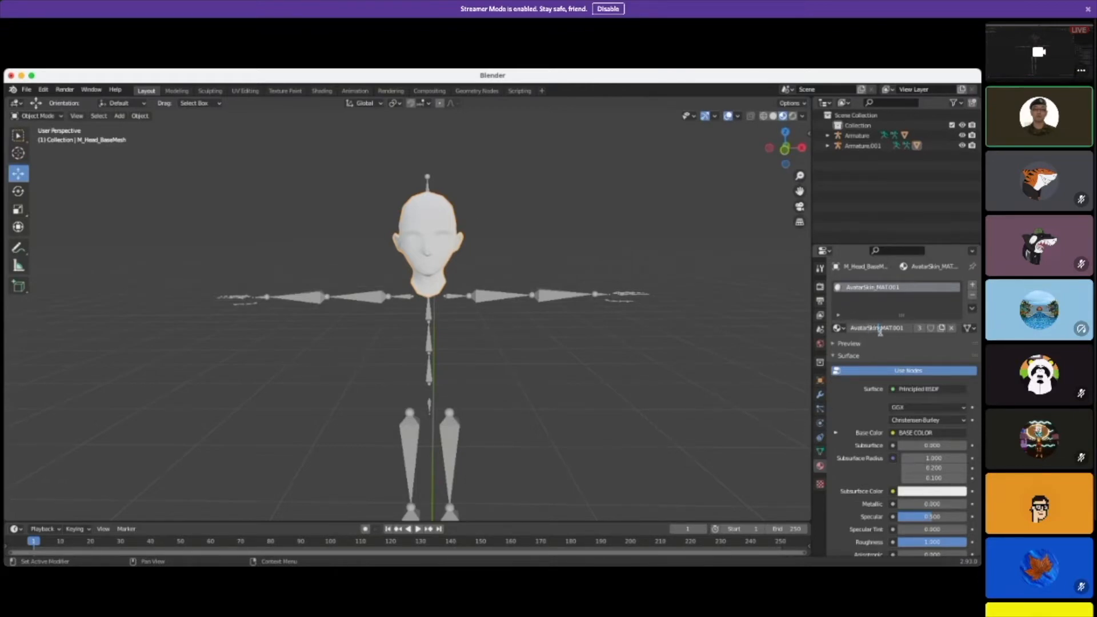
pyautogui.write('Head')
pyautogui.press('Return')
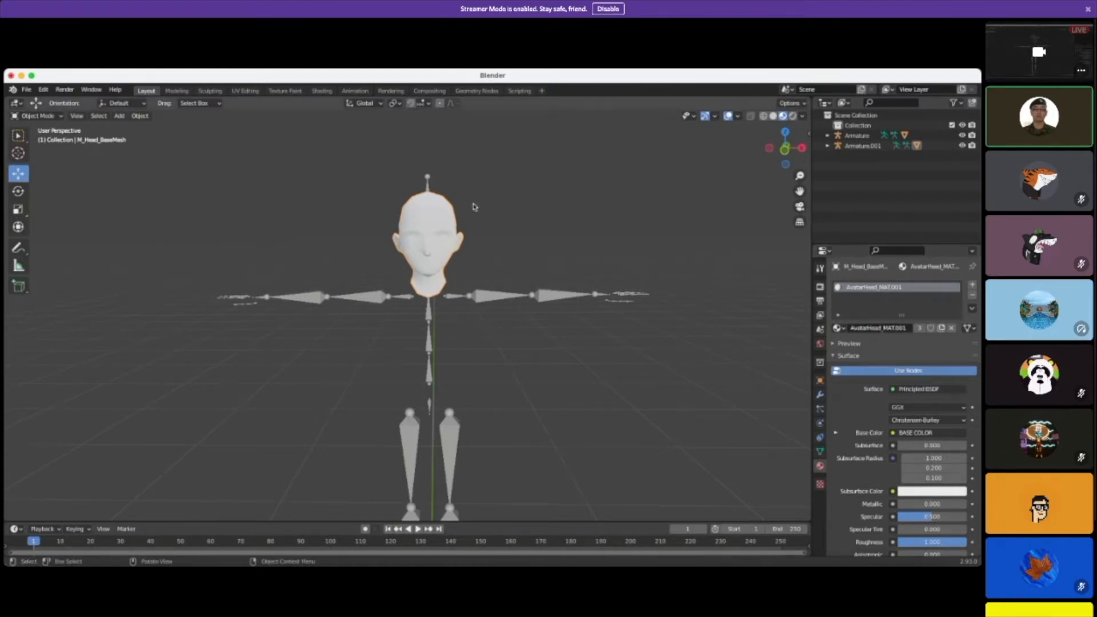
# Step: Open the head mesh in the Texture Paint workspace and set its 3D viewport to Material Preview shading
pyautogui.scroll(2, 473, 205)
pyautogui.moveTo(516, 224); pyautogui.dragTo(505, 242, button='middle')
pyautogui.scroll(-1, 506, 244)
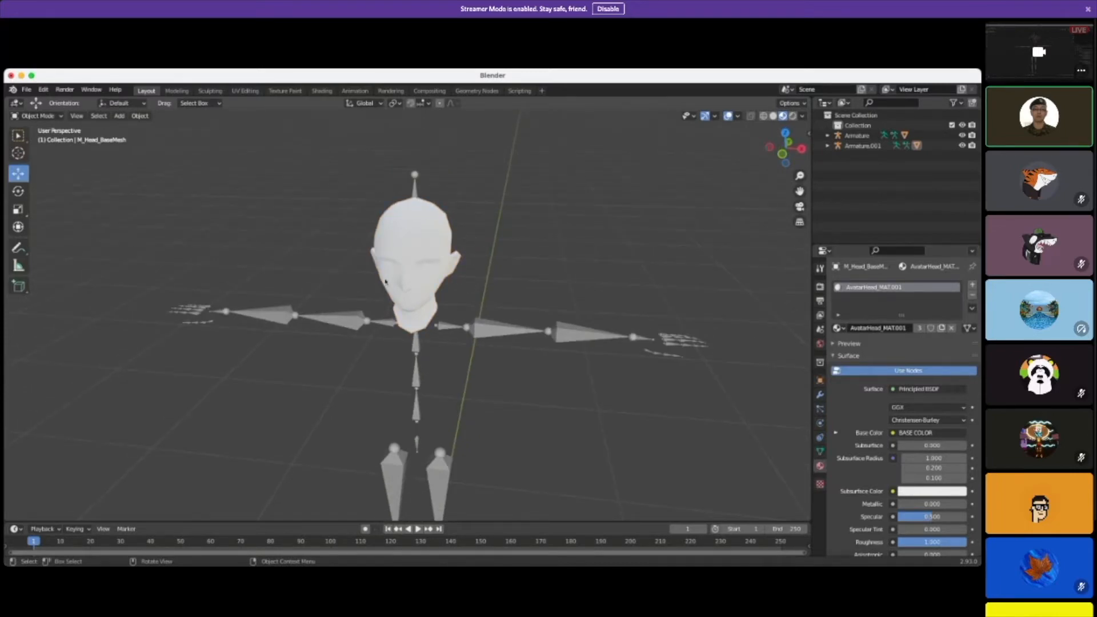
pyautogui.click(285, 91)
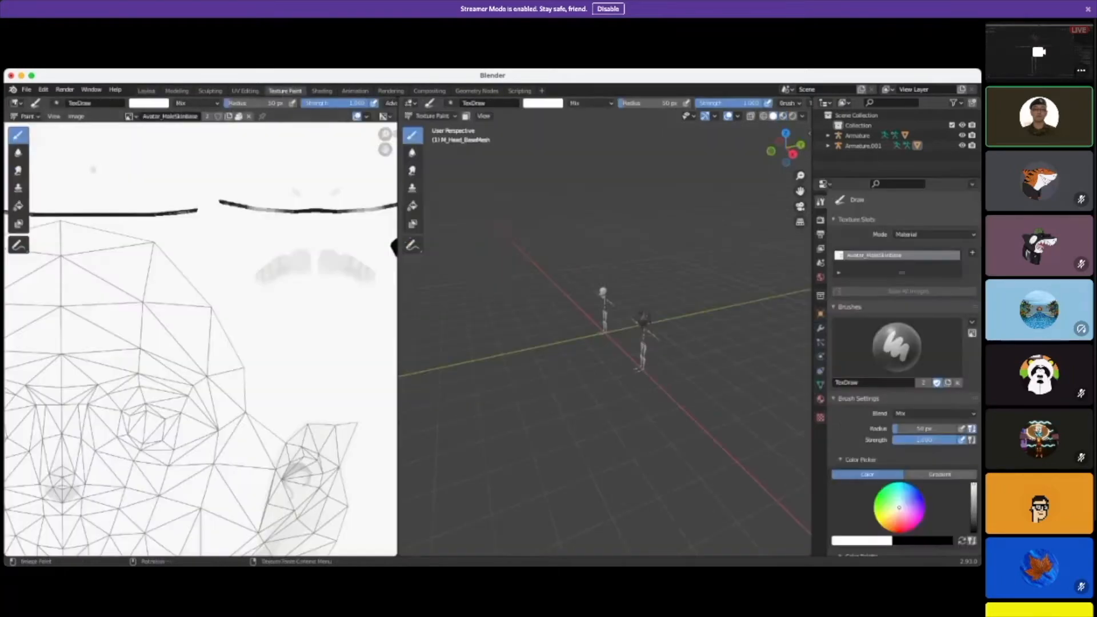
pyautogui.scroll(5, 600, 306)
pyautogui.moveTo(601, 307); pyautogui.dragTo(649, 252, button='middle')
pyautogui.scroll(5, 641, 306)
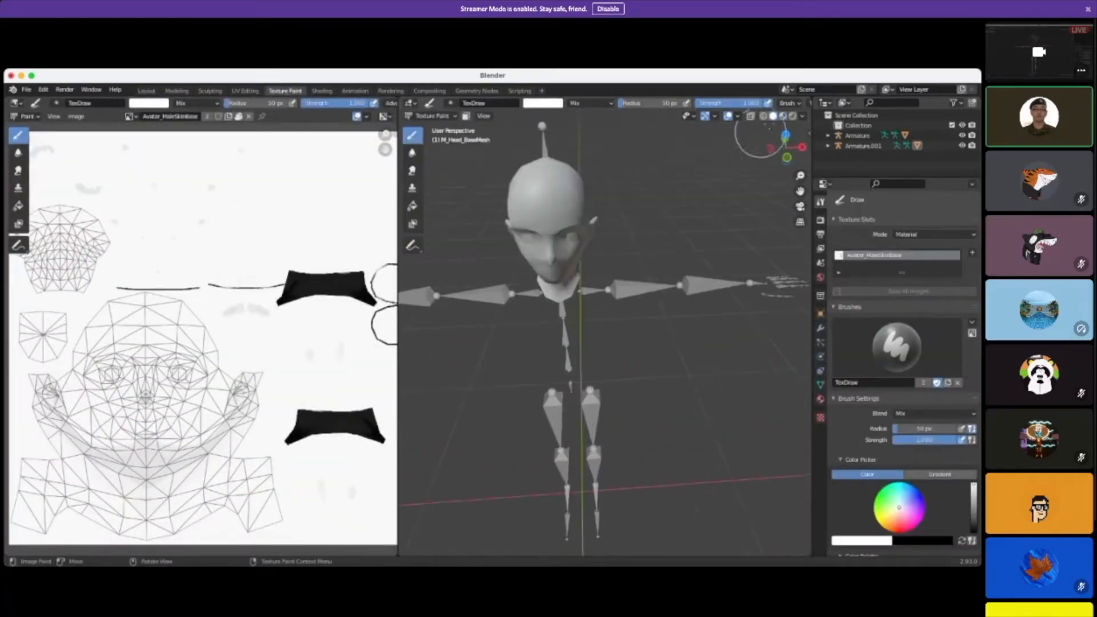
pyautogui.click(783, 116)
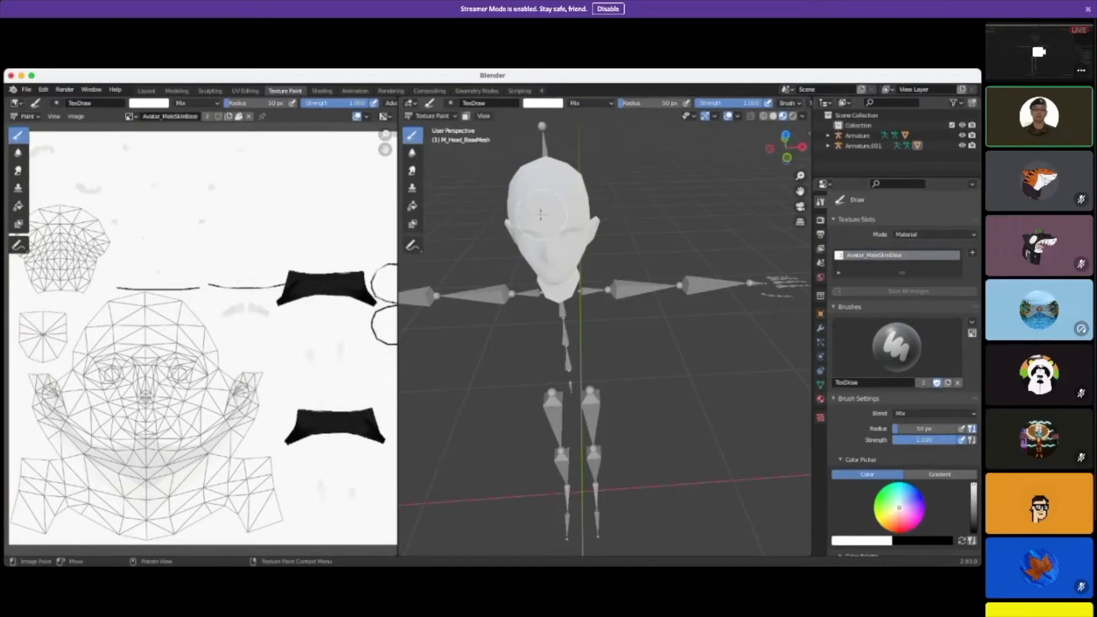
# Step: Return to the Layout workspace and reselect the M_Head_BaseMesh head
pyautogui.click(146, 91)
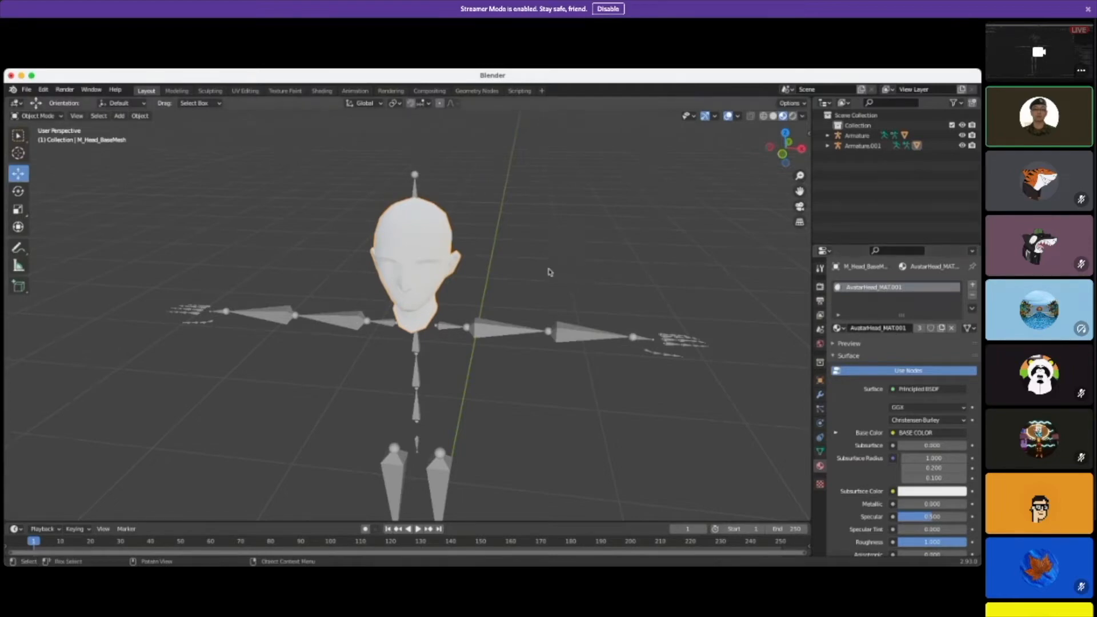
pyautogui.scroll(2, 550, 268)
pyautogui.click(424, 194)
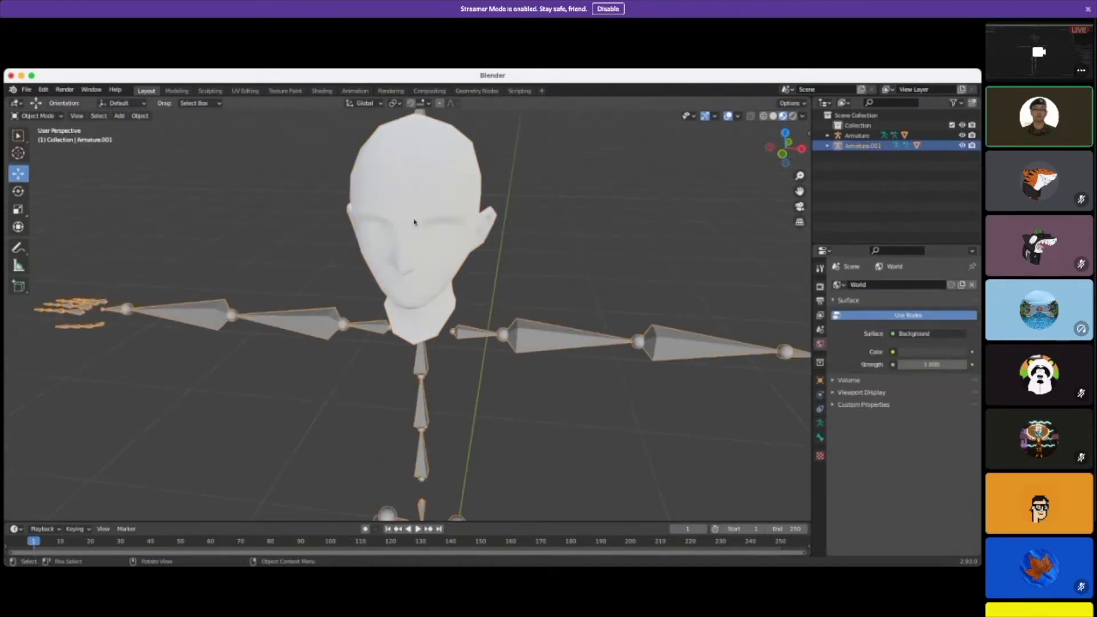
pyautogui.click(413, 221)
pyautogui.scroll(-4, 516, 243)
pyautogui.moveTo(477, 242); pyautogui.dragTo(481, 235, button='middle')
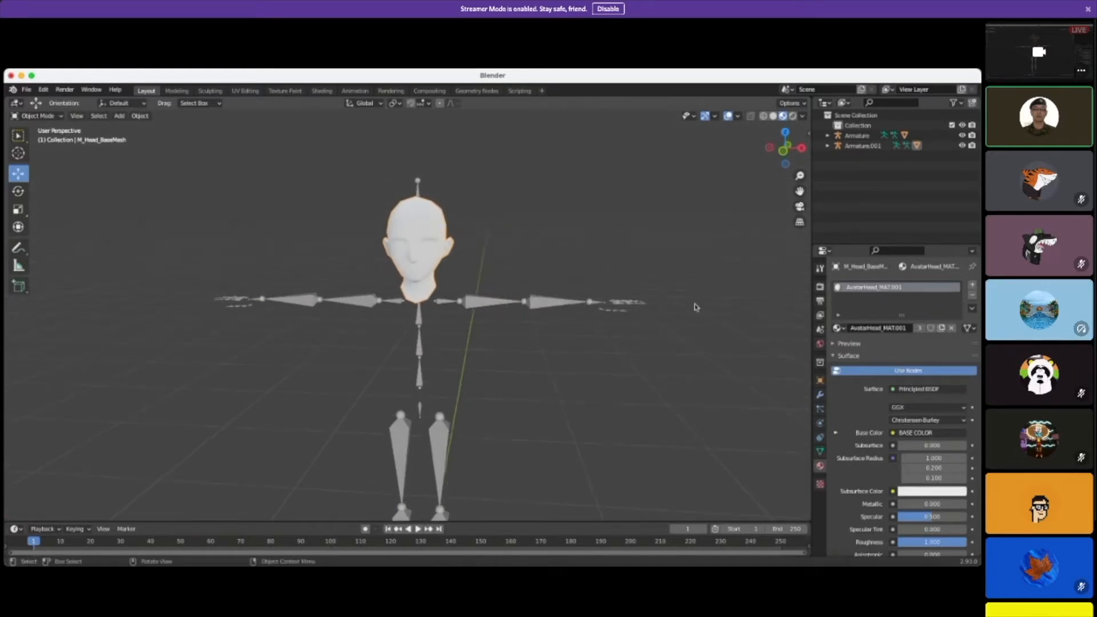
pyautogui.scroll(2, 449, 266)
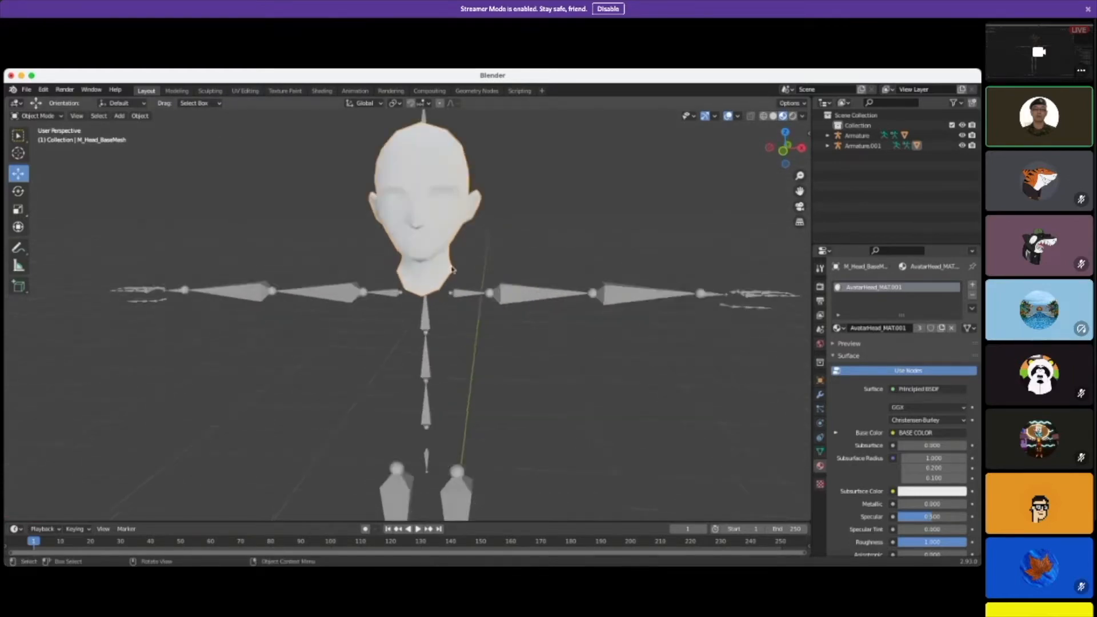
pyautogui.keyDown('shift'); pyautogui.moveTo(451, 263); pyautogui.dragTo(497, 317, button='middle'); pyautogui.keyUp('shift')
pyautogui.scroll(2, 474, 244)
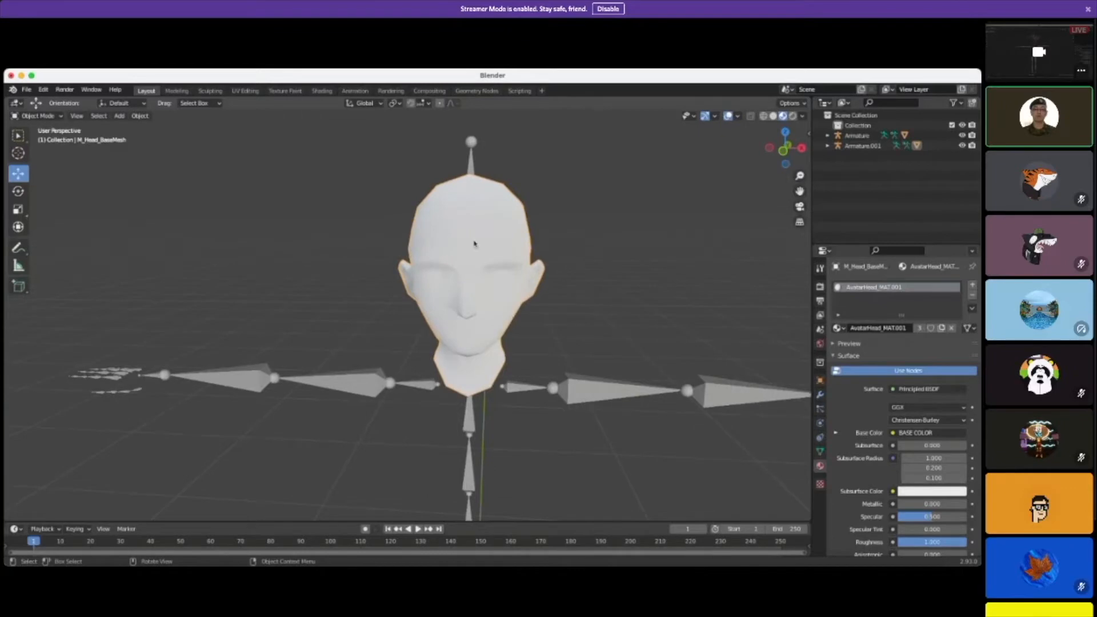
# Step: Reopen the Texture Paint workspace with the head framed from the front in the 3D viewport
pyautogui.click(285, 91)
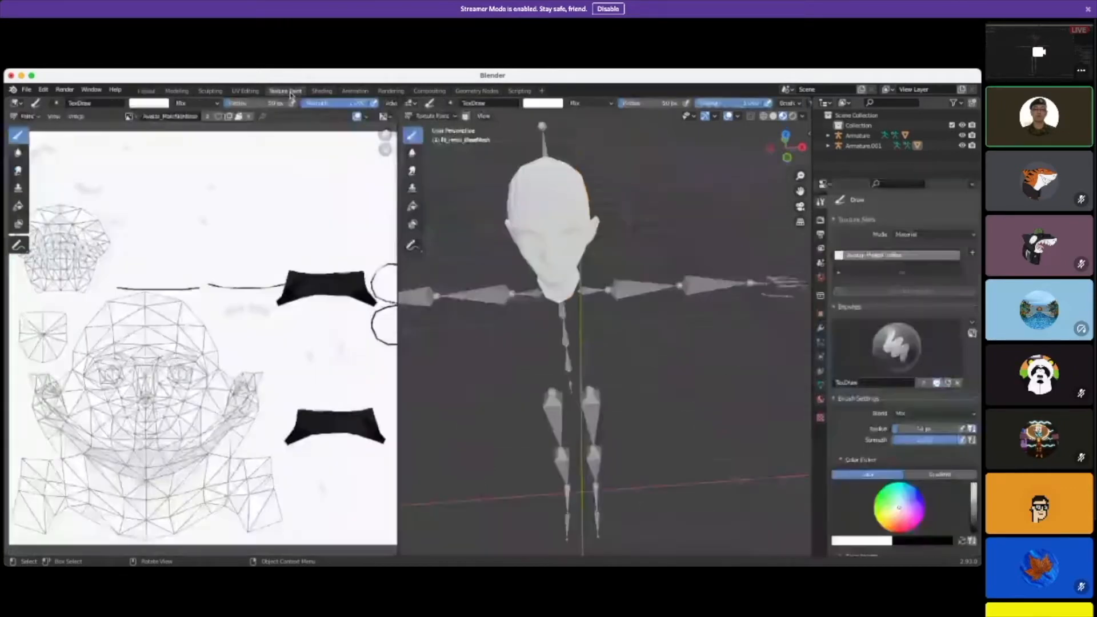
pyautogui.scroll(4, 592, 244)
pyautogui.scroll(-14, 597, 238)
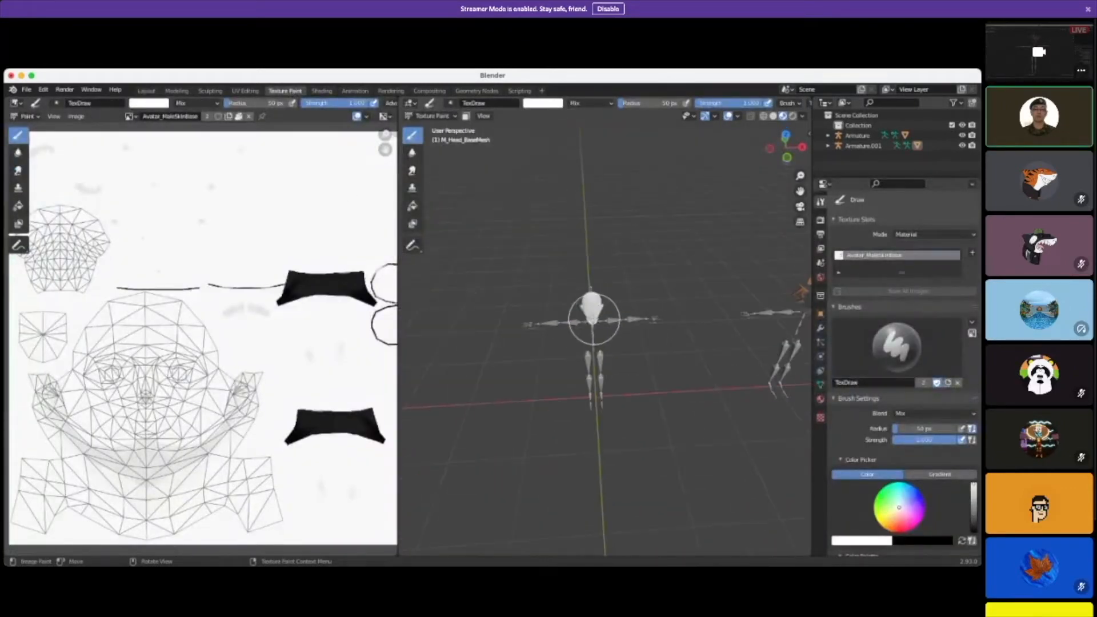
pyautogui.scroll(2, 637, 347)
pyautogui.keyDown('shift'); pyautogui.moveTo(661, 352); pyautogui.dragTo(508, 252, button='middle'); pyautogui.keyUp('shift')
pyautogui.scroll(3, 595, 276)
pyautogui.keyDown('shift'); pyautogui.moveTo(598, 285); pyautogui.dragTo(530, 364, button='middle'); pyautogui.keyUp('shift')
pyautogui.moveTo(502, 289); pyautogui.dragTo(534, 167, button='middle')
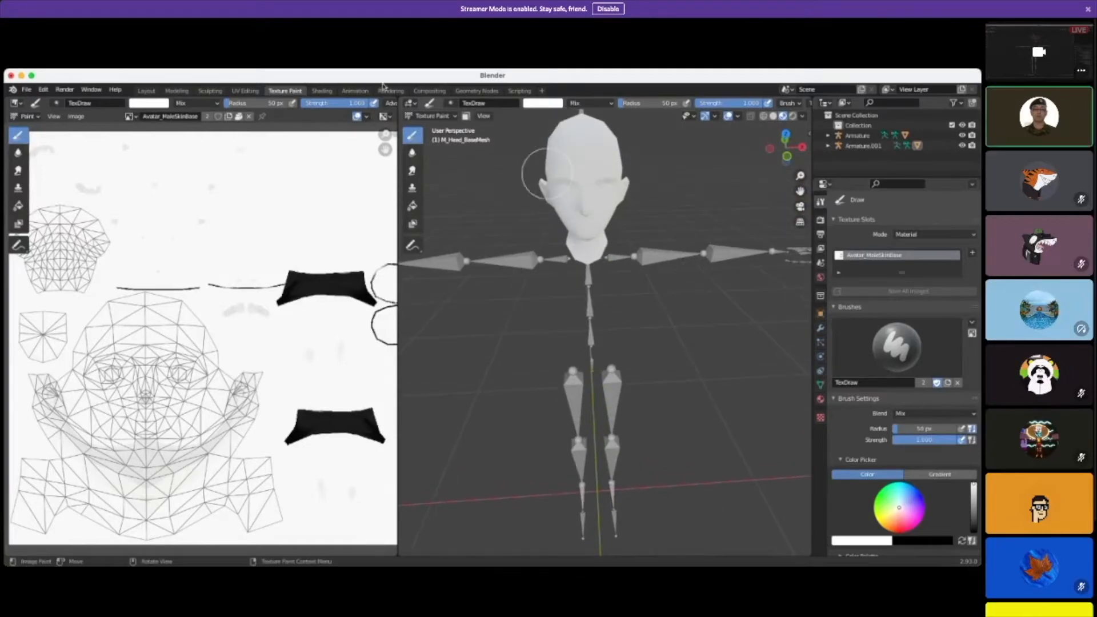
# Step: Set the brush color to dark grey with a value of 0.207
pyautogui.click(158, 107)
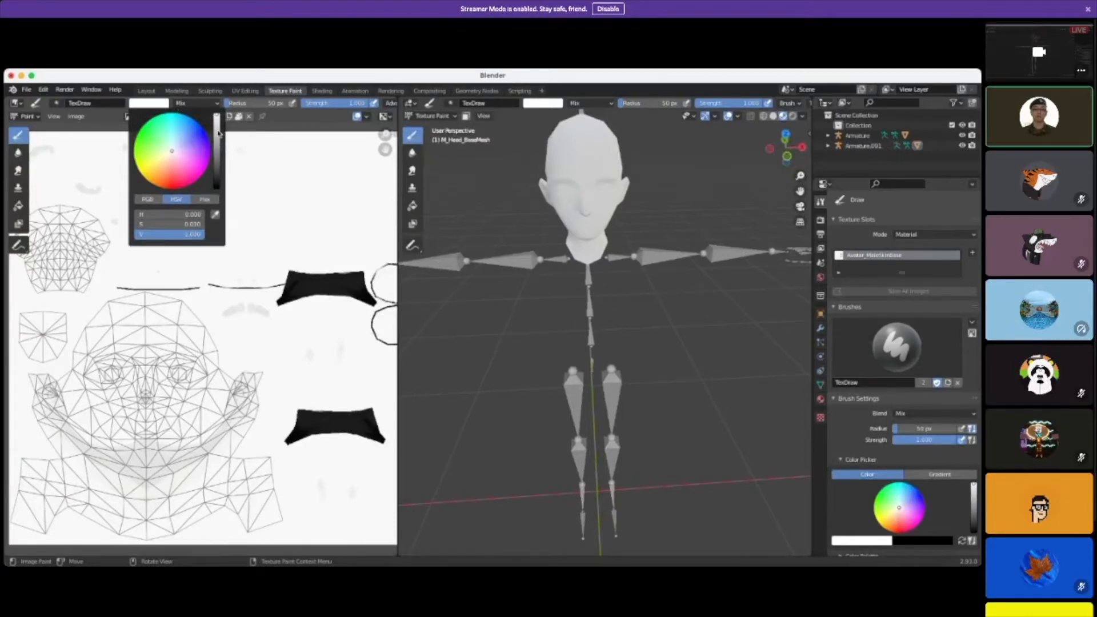
pyautogui.moveTo(218, 134); pyautogui.dragTo(217, 166)
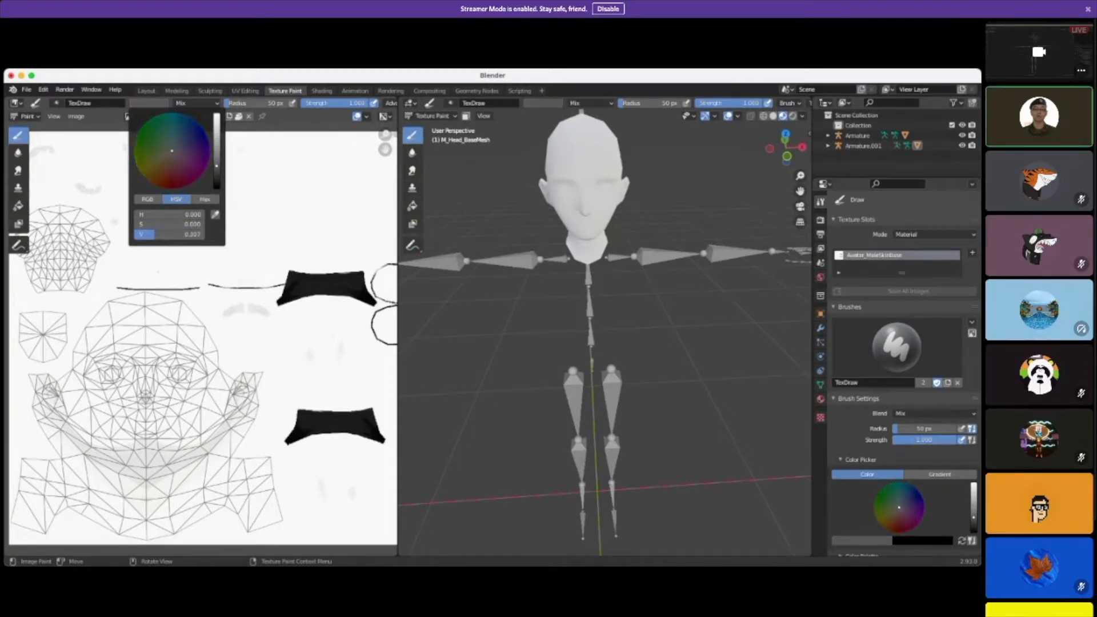
pyautogui.scroll(1, 543, 196)
pyautogui.scroll(-2, 553, 194)
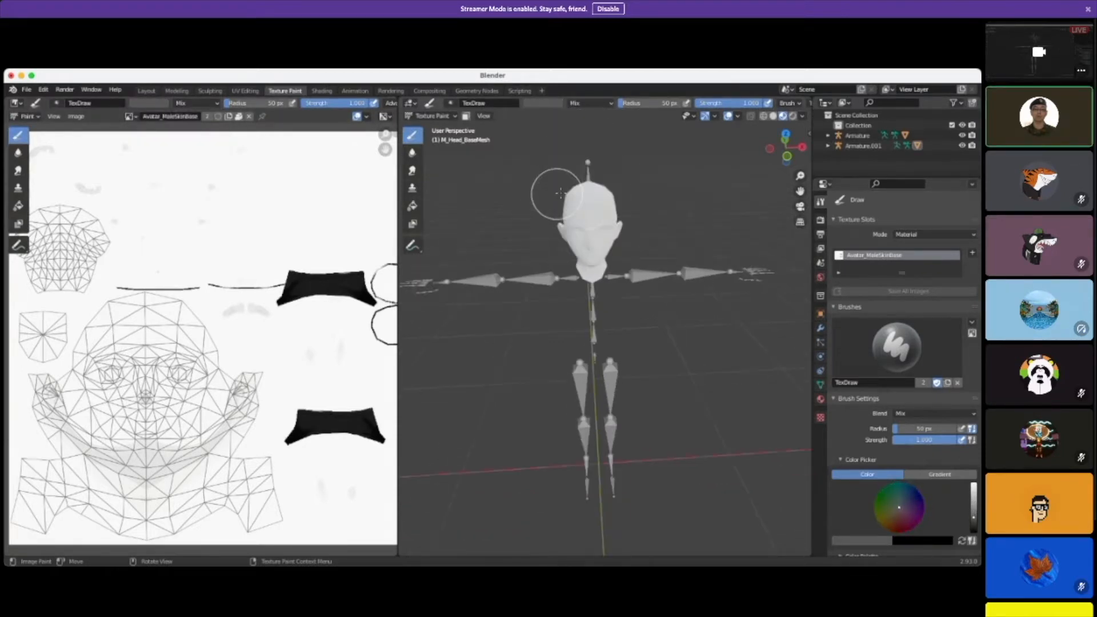
pyautogui.scroll(-2, 150, 315)
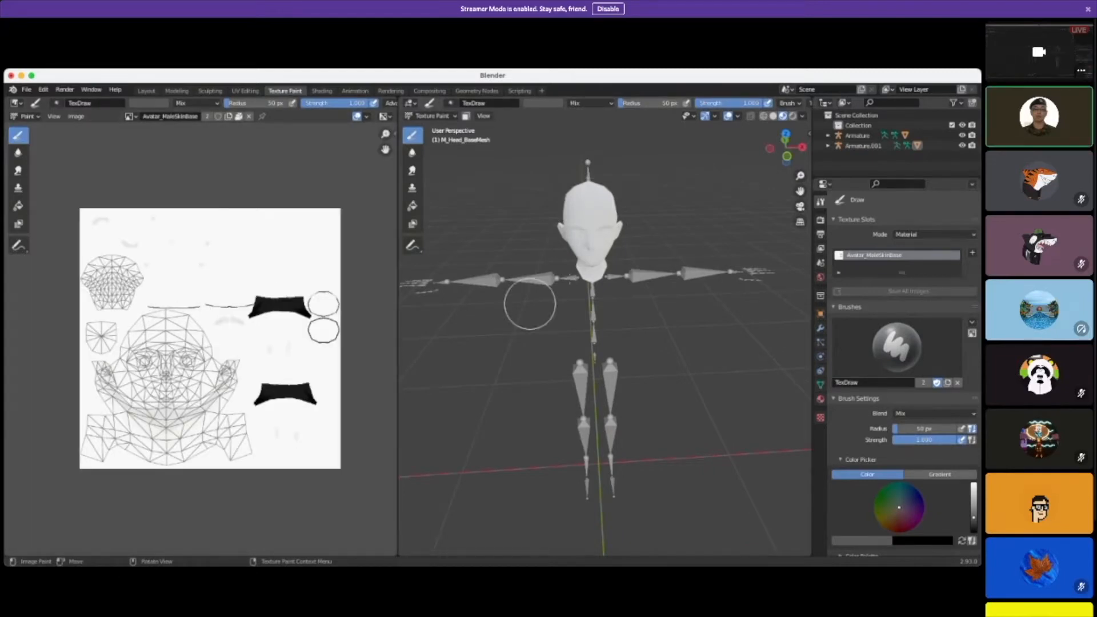
# Step: Paint dark grey test strokes on the 3D head, one side of the face UVs and the upper part of the texture
pyautogui.moveTo(592, 224); pyautogui.dragTo(588, 197)
pyautogui.moveTo(148, 328); pyautogui.dragTo(110, 391)
pyautogui.moveTo(573, 245); pyautogui.dragTo(578, 195)
pyautogui.moveTo(626, 269); pyautogui.dragTo(568, 269, button='middle')
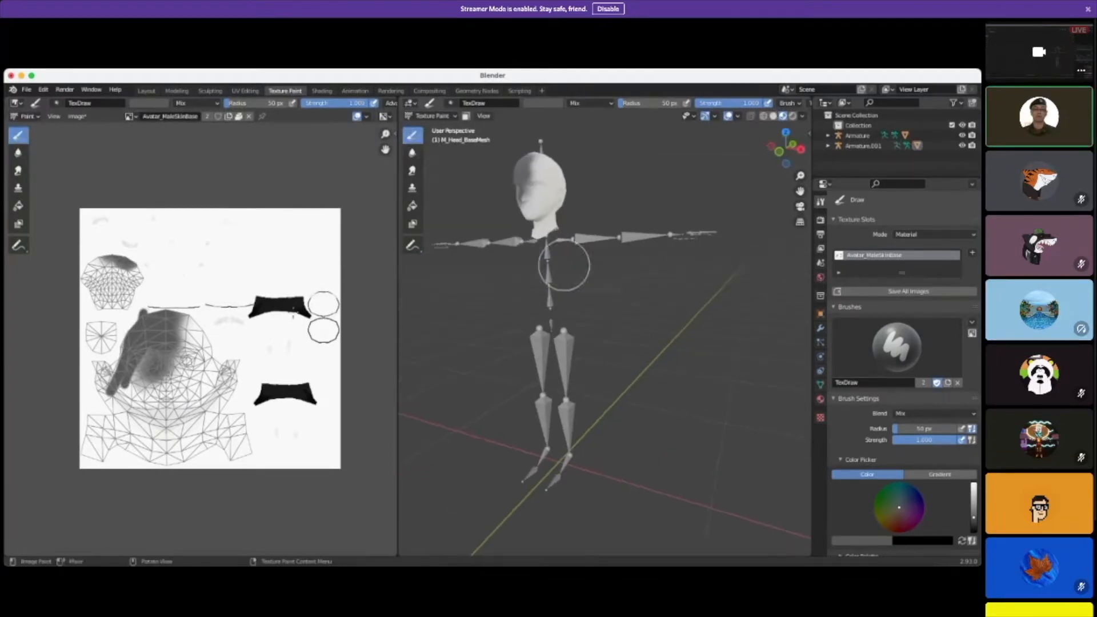
pyautogui.moveTo(107, 277)
pyautogui.mouseDown()
pyautogui.moveTo(167, 283)
pyautogui.moveTo(136, 266)
pyautogui.mouseUp()
pyautogui.moveTo(212, 254)
pyautogui.mouseDown()
pyautogui.moveTo(86, 257)
pyautogui.moveTo(108, 265)
pyautogui.mouseUp()
pyautogui.moveTo(182, 258)
pyautogui.mouseDown()
pyautogui.moveTo(240, 255)
pyautogui.moveTo(167, 259)
pyautogui.moveTo(322, 256)
pyautogui.mouseUp()
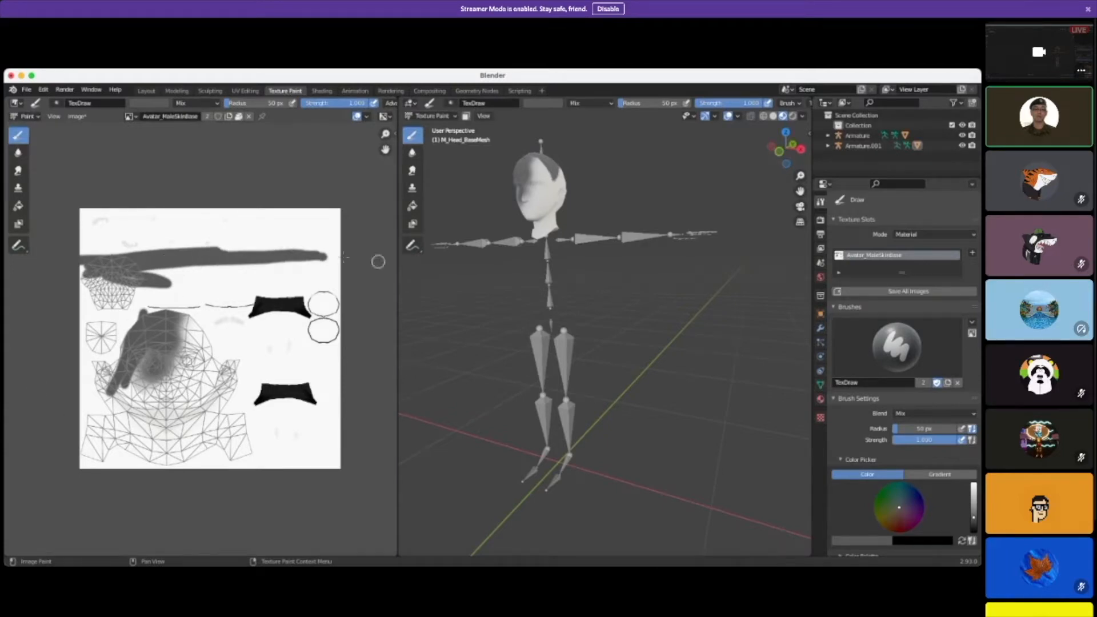
# Step: Display the head's material properties and paint dark grey across the forehead and face of the UV layout
pyautogui.click(820, 399)
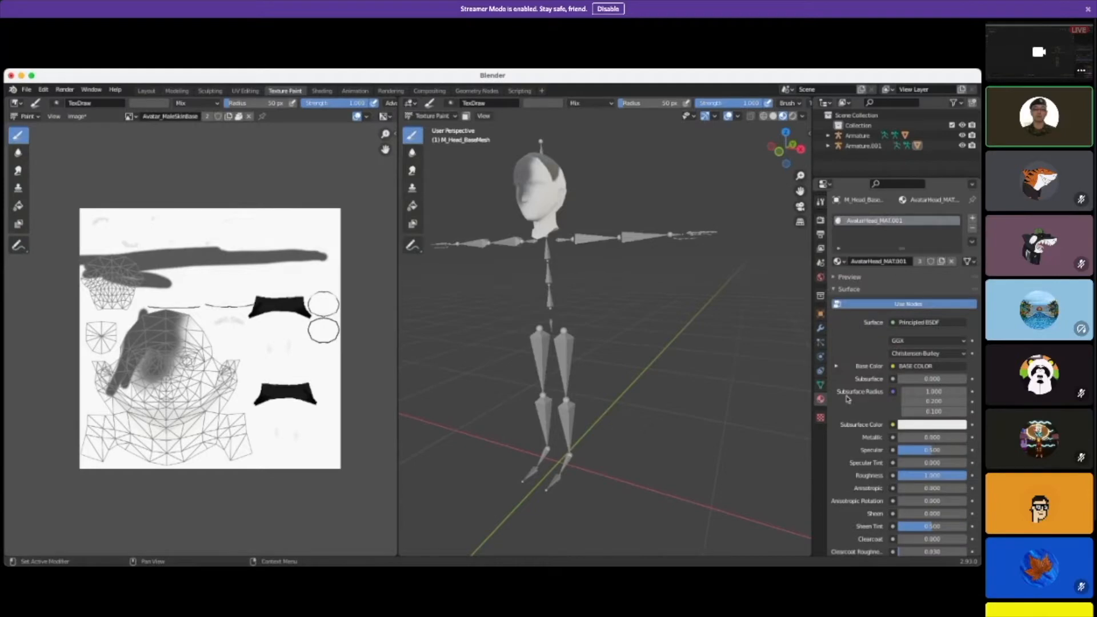
pyautogui.click(921, 366)
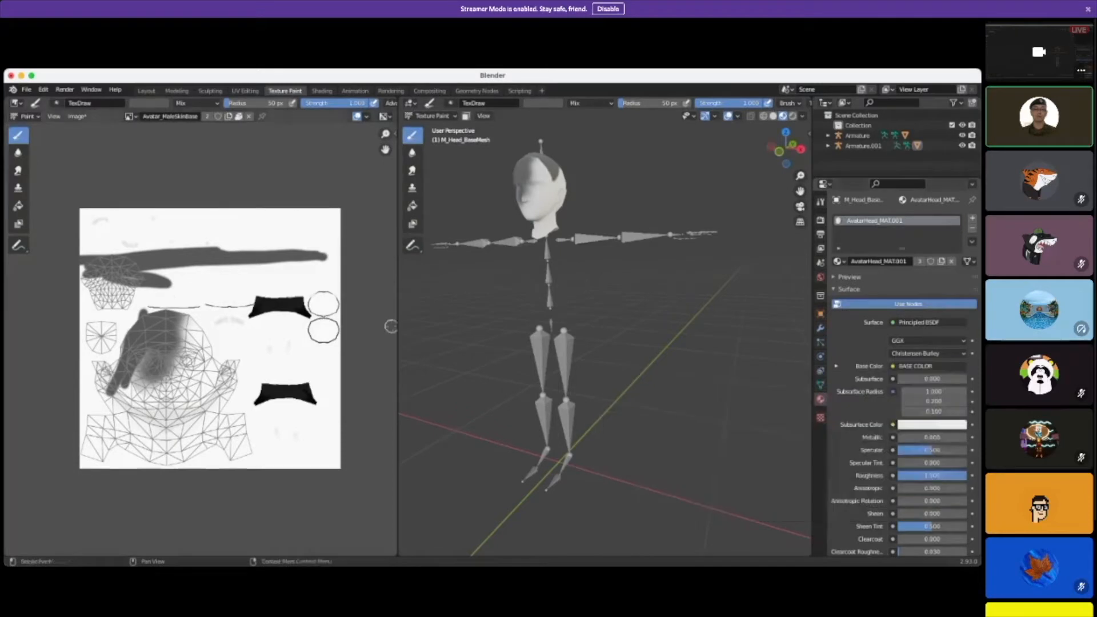
pyautogui.moveTo(159, 365)
pyautogui.mouseDown()
pyautogui.moveTo(103, 403)
pyautogui.moveTo(97, 343)
pyautogui.moveTo(109, 352)
pyautogui.moveTo(117, 412)
pyautogui.moveTo(108, 399)
pyautogui.moveTo(197, 322)
pyautogui.moveTo(186, 340)
pyautogui.moveTo(193, 357)
pyautogui.moveTo(190, 315)
pyautogui.mouseUp()
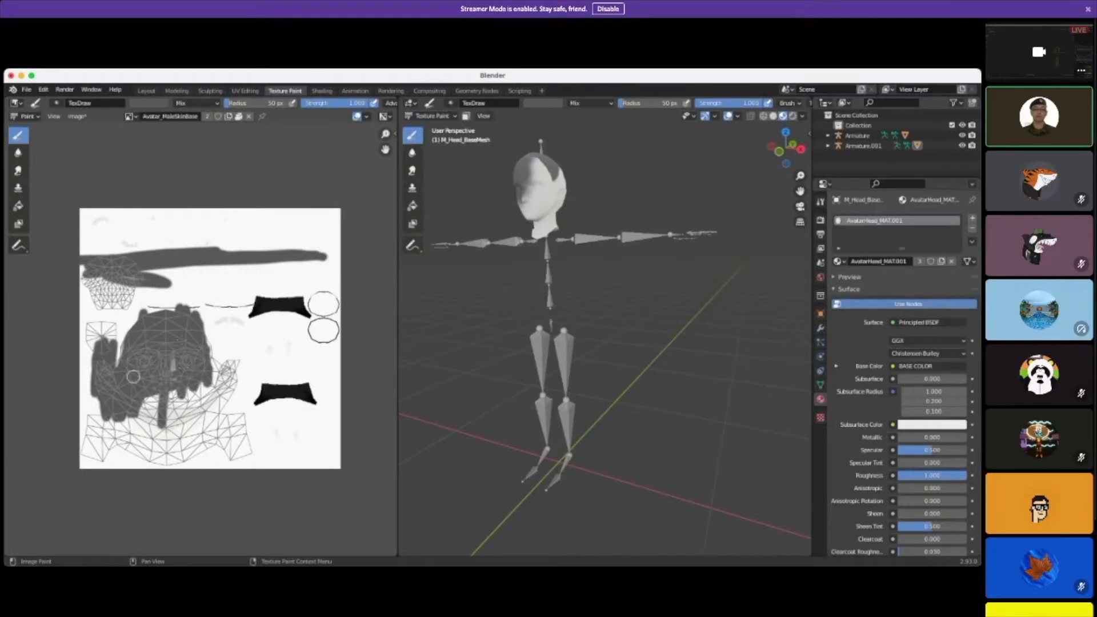
# Step: Paint the remaining face, ear and neck UV areas and the back of the 3D head dark grey
pyautogui.scroll(2, 571, 255)
pyautogui.scroll(-3, 569, 256)
pyautogui.keyDown('shift'); pyautogui.moveTo(567, 257); pyautogui.dragTo(612, 278, button='middle'); pyautogui.keyUp('shift')
pyautogui.moveTo(612, 277); pyautogui.dragTo(612, 245)
pyautogui.moveTo(612, 244); pyautogui.dragTo(567, 288, button='middle')
pyautogui.scroll(-3, 568, 288)
pyautogui.scroll(3, 597, 284)
pyautogui.moveTo(191, 407)
pyautogui.mouseDown()
pyautogui.moveTo(154, 439)
pyautogui.moveTo(182, 405)
pyautogui.moveTo(189, 421)
pyautogui.mouseUp()
pyautogui.scroll(3, 577, 264)
pyautogui.keyDown('shift'); pyautogui.moveTo(576, 260); pyautogui.dragTo(531, 395, button='middle'); pyautogui.keyUp('shift')
pyautogui.moveTo(588, 314); pyautogui.dragTo(480, 332, button='middle')
pyautogui.moveTo(537, 313)
pyautogui.mouseDown()
pyautogui.moveTo(522, 298)
pyautogui.moveTo(516, 318)
pyautogui.moveTo(533, 335)
pyautogui.moveTo(524, 318)
pyautogui.mouseUp()
pyautogui.moveTo(141, 435)
pyautogui.mouseDown()
pyautogui.moveTo(153, 420)
pyautogui.moveTo(123, 430)
pyautogui.moveTo(188, 435)
pyautogui.moveTo(88, 444)
pyautogui.moveTo(229, 432)
pyautogui.moveTo(100, 452)
pyautogui.moveTo(223, 451)
pyautogui.moveTo(140, 460)
pyautogui.moveTo(211, 447)
pyautogui.moveTo(126, 448)
pyautogui.moveTo(191, 414)
pyautogui.mouseUp()
pyautogui.moveTo(191, 414)
pyautogui.mouseDown()
pyautogui.moveTo(115, 426)
pyautogui.moveTo(180, 403)
pyautogui.mouseUp()
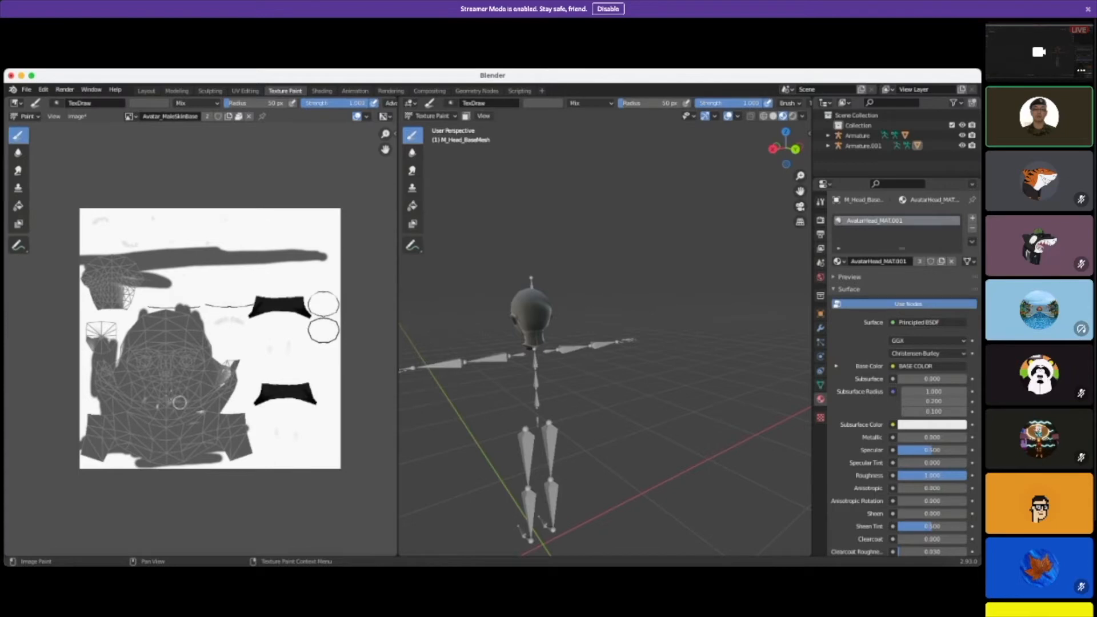
pyautogui.moveTo(217, 402); pyautogui.dragTo(227, 369)
# Step: Paint dark grey over the small round UV island, the back-of-head island and the texture's left edge
pyautogui.click(77, 116)
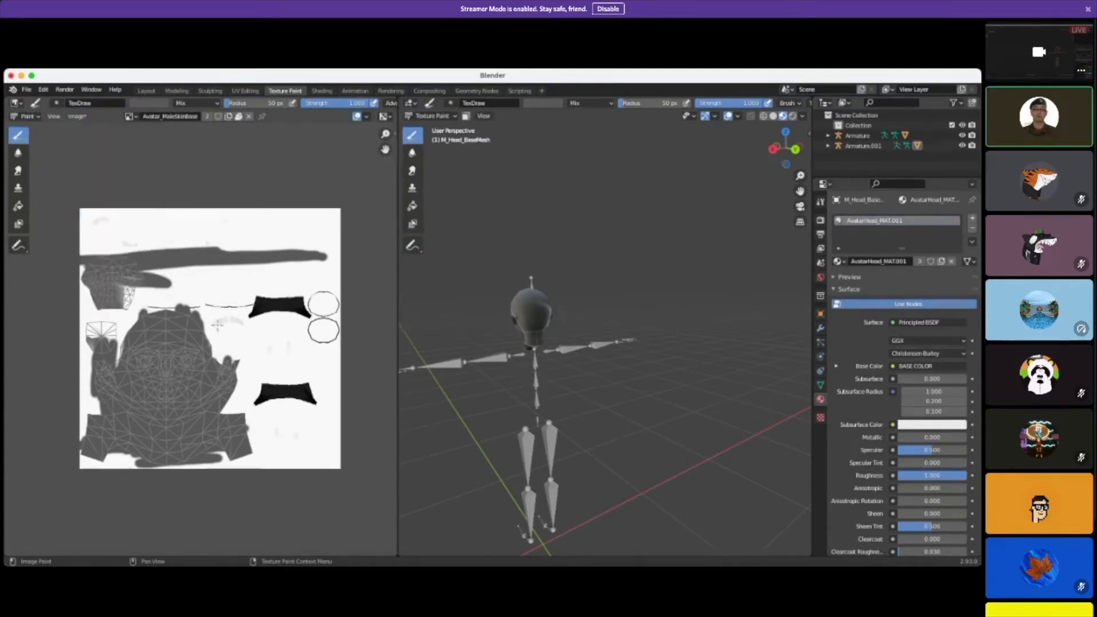
pyautogui.moveTo(109, 334); pyautogui.dragTo(105, 324)
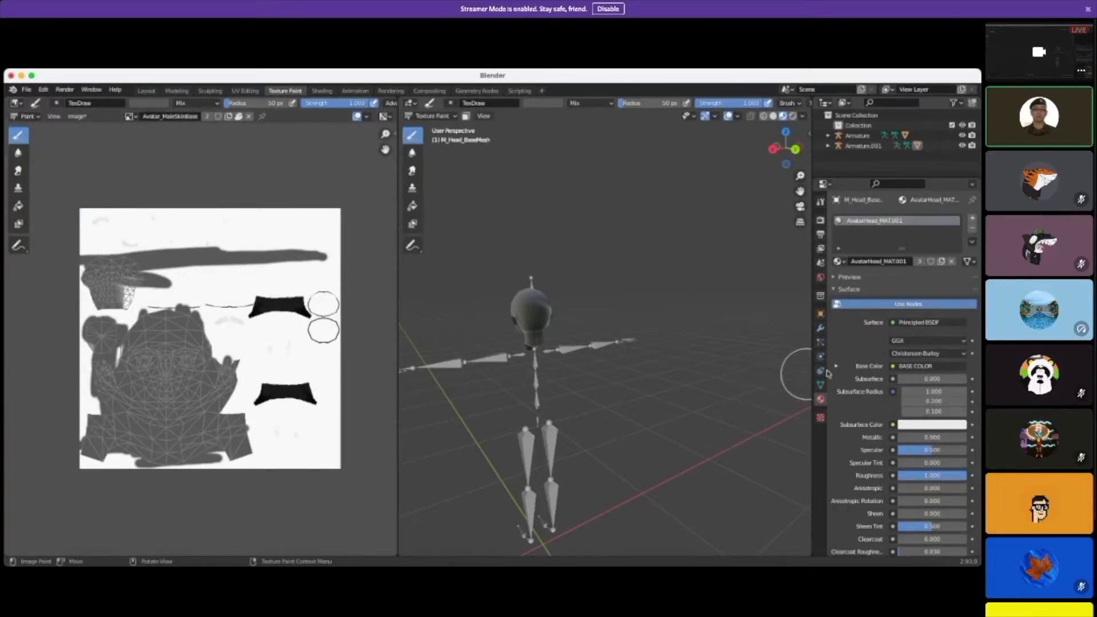
pyautogui.click(929, 371)
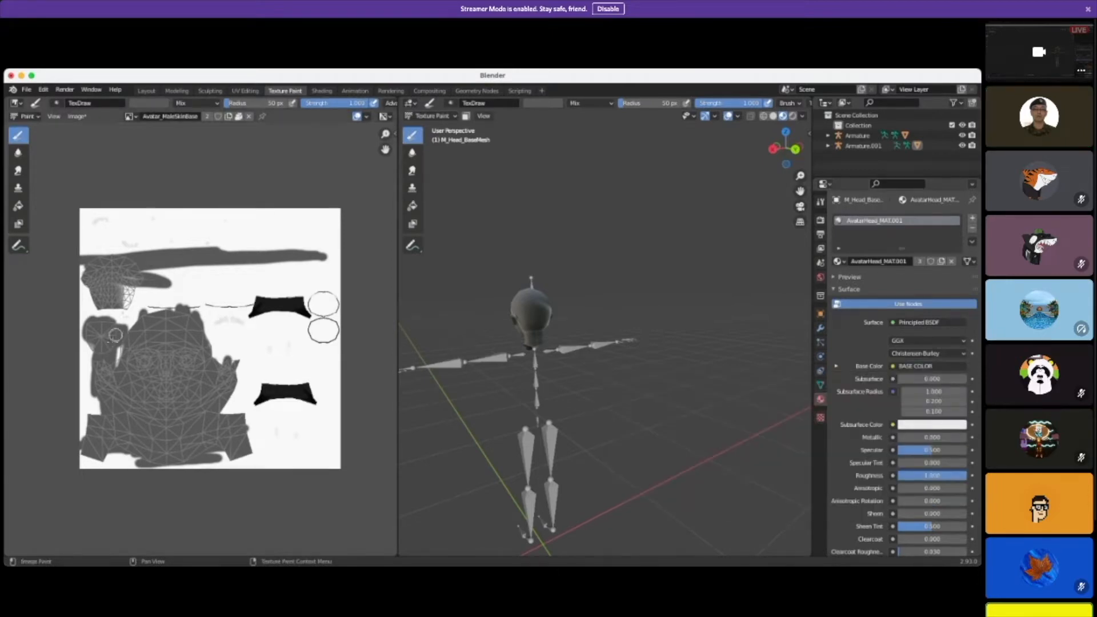
pyautogui.moveTo(94, 340)
pyautogui.mouseDown()
pyautogui.moveTo(94, 354)
pyautogui.moveTo(130, 270)
pyautogui.moveTo(88, 271)
pyautogui.moveTo(76, 301)
pyautogui.moveTo(91, 294)
pyautogui.moveTo(84, 360)
pyautogui.moveTo(96, 310)
pyautogui.moveTo(84, 338)
pyautogui.moveTo(89, 390)
pyautogui.mouseUp()
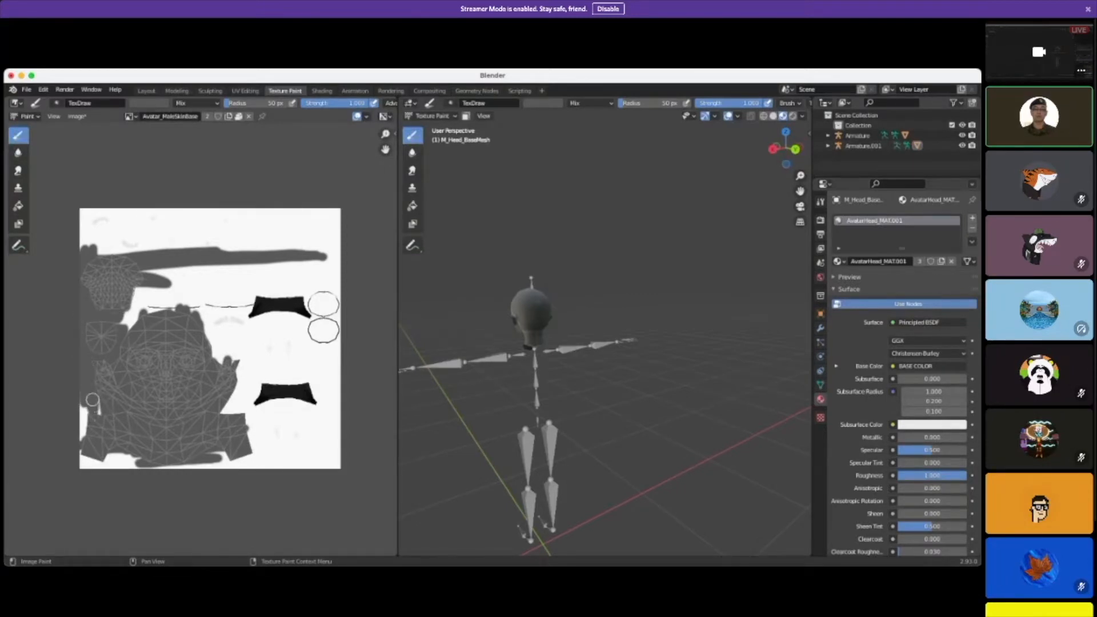
pyautogui.moveTo(107, 430); pyautogui.dragTo(93, 384)
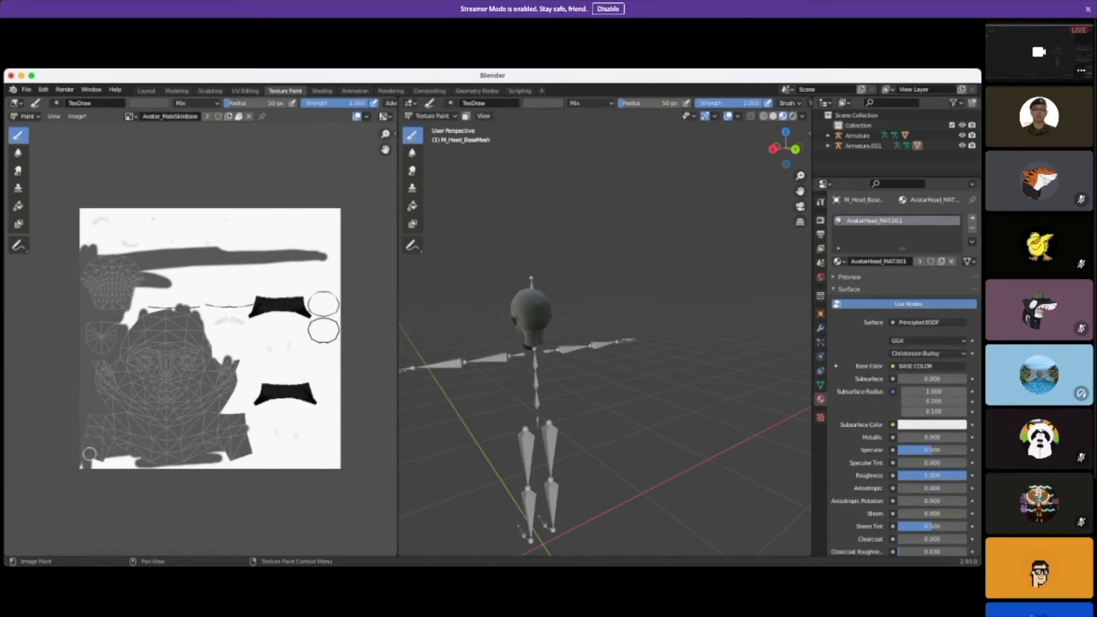
# Step: Fill the strip along the bottom of the texture with dark grey, out to its right edge
pyautogui.moveTo(196, 448)
pyautogui.mouseDown()
pyautogui.moveTo(117, 457)
pyautogui.moveTo(336, 446)
pyautogui.moveTo(318, 458)
pyautogui.mouseUp()
pyautogui.moveTo(125, 461)
pyautogui.mouseDown()
pyautogui.moveTo(130, 472)
pyautogui.moveTo(337, 456)
pyautogui.moveTo(252, 470)
pyautogui.moveTo(313, 465)
pyautogui.moveTo(269, 459)
pyautogui.mouseUp()
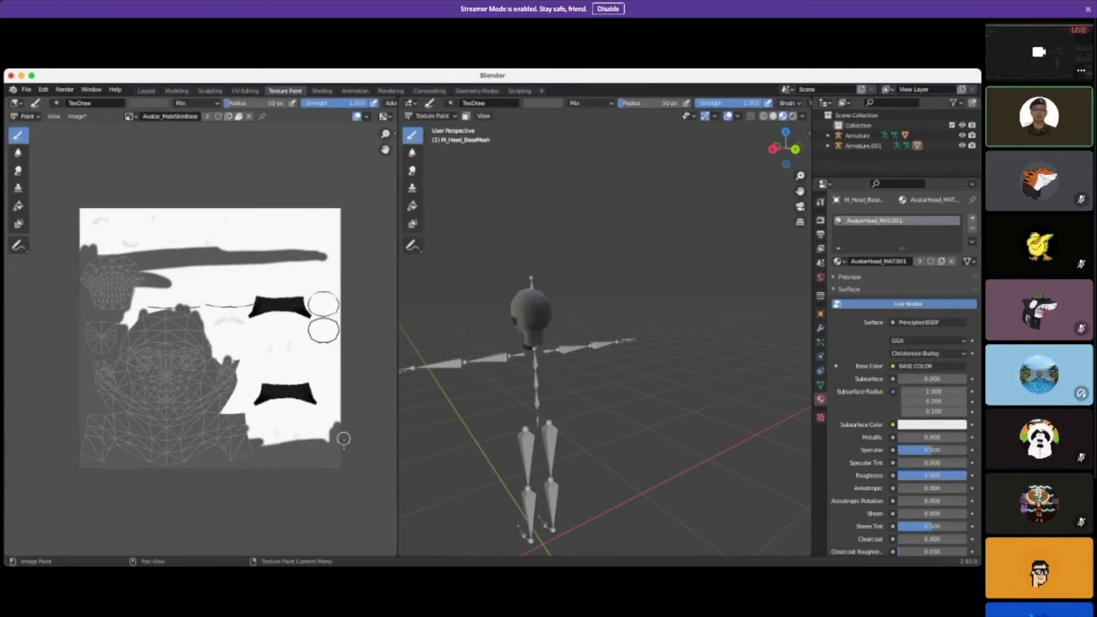
pyautogui.moveTo(248, 447)
pyautogui.mouseDown()
pyautogui.moveTo(339, 438)
pyautogui.moveTo(234, 425)
pyautogui.moveTo(317, 434)
pyautogui.moveTo(289, 428)
pyautogui.mouseUp()
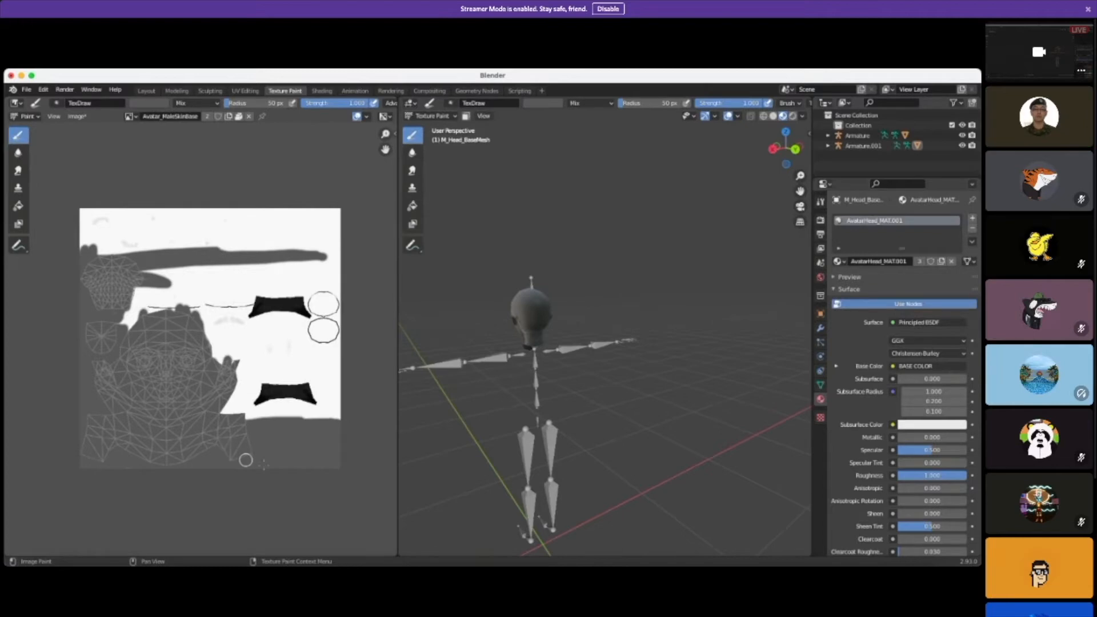
# Step: Paint dark grey over the texture's lower black shape, around the top of the face island and across the upper area
pyautogui.moveTo(298, 409)
pyautogui.mouseDown()
pyautogui.moveTo(231, 416)
pyautogui.moveTo(277, 423)
pyautogui.moveTo(345, 413)
pyautogui.moveTo(269, 409)
pyautogui.moveTo(277, 399)
pyautogui.moveTo(364, 398)
pyautogui.moveTo(271, 407)
pyautogui.mouseUp()
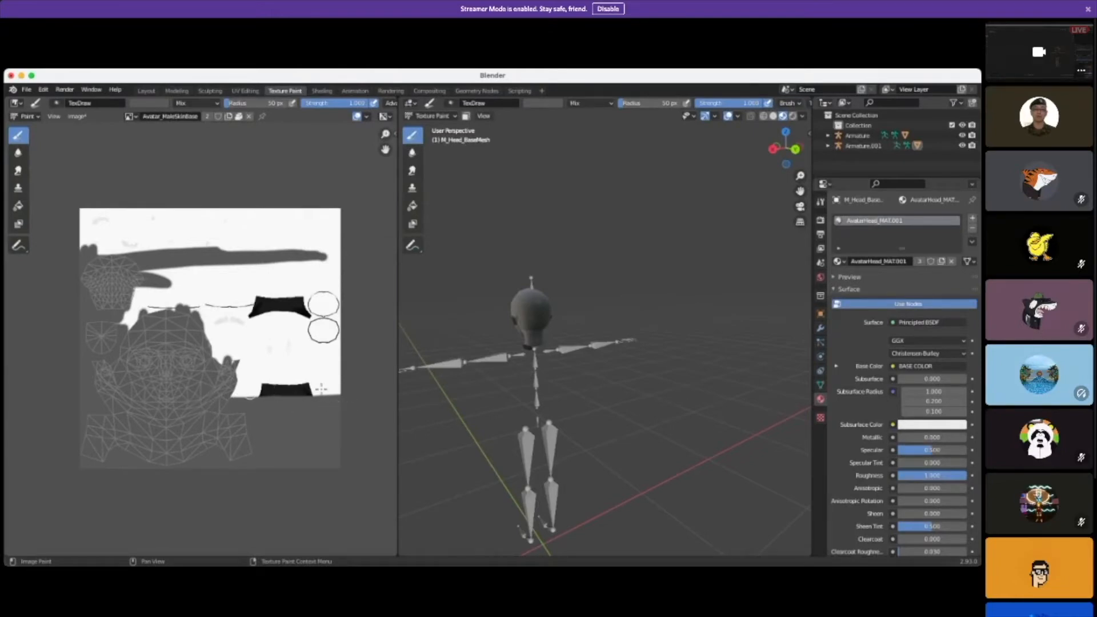
pyautogui.moveTo(321, 388)
pyautogui.mouseDown()
pyautogui.moveTo(345, 382)
pyautogui.moveTo(229, 387)
pyautogui.moveTo(269, 379)
pyautogui.moveTo(213, 360)
pyautogui.moveTo(239, 376)
pyautogui.moveTo(187, 305)
pyautogui.mouseUp()
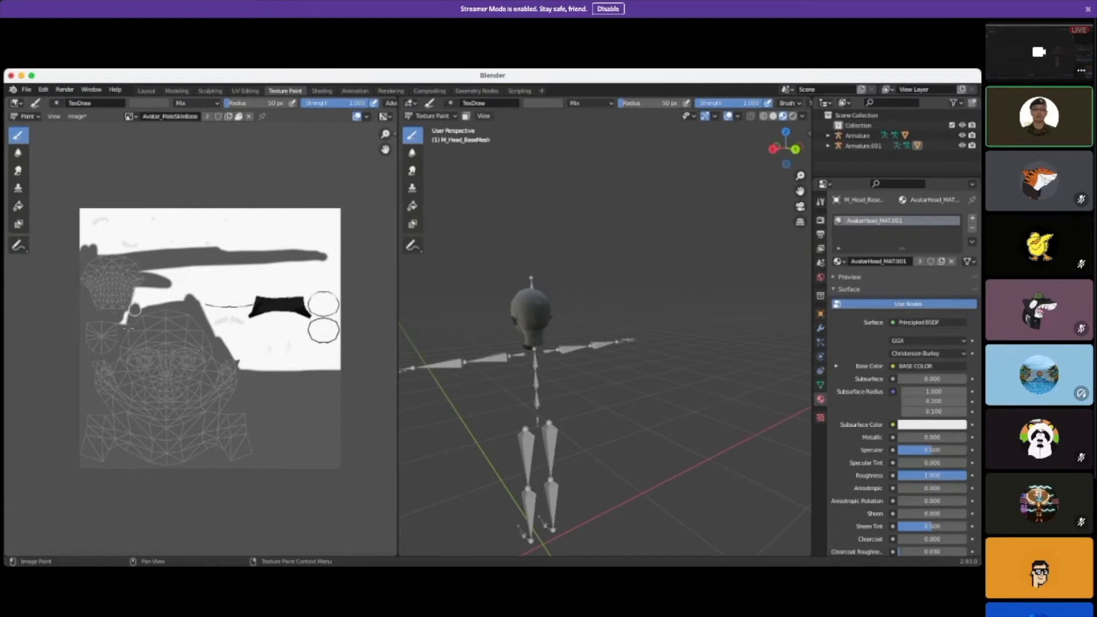
pyautogui.moveTo(110, 267)
pyautogui.mouseDown()
pyautogui.moveTo(160, 246)
pyautogui.moveTo(75, 254)
pyautogui.moveTo(263, 246)
pyautogui.mouseUp()
pyautogui.scroll(-3, 544, 362)
pyautogui.scroll(5, 561, 361)
pyautogui.moveTo(620, 358); pyautogui.dragTo(409, 359, button='middle')
pyautogui.scroll(-2, 587, 380)
pyautogui.moveTo(602, 400); pyautogui.dragTo(587, 326, button='middle')
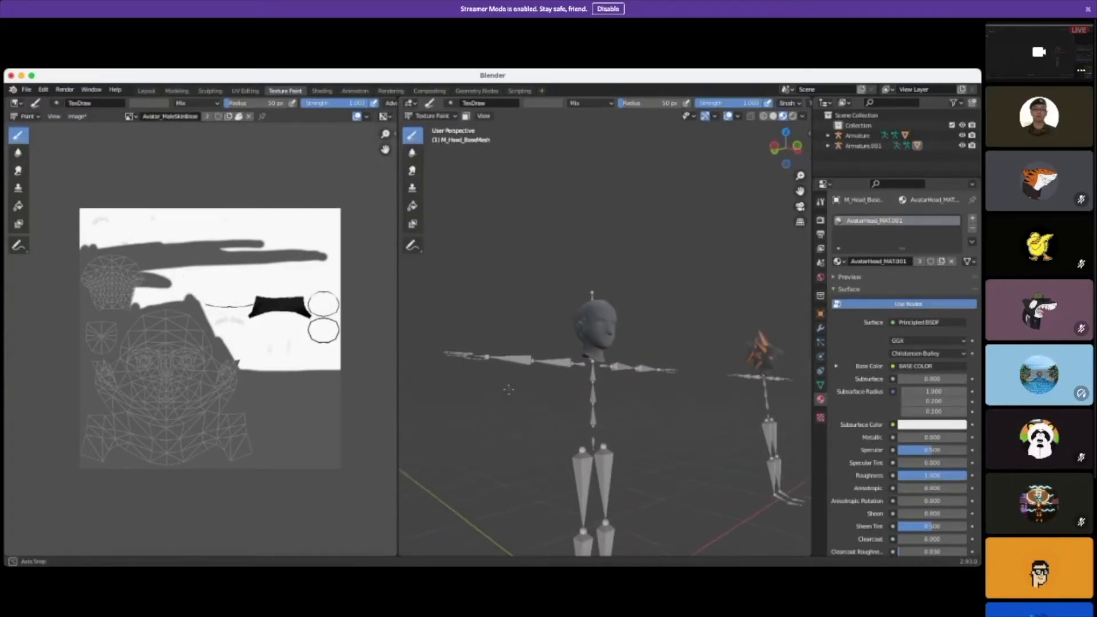
# Step: Switch from texture painting to the Layout workspace with the painted head seen from the front
pyautogui.scroll(-2, 625, 384)
pyautogui.scroll(6, 625, 384)
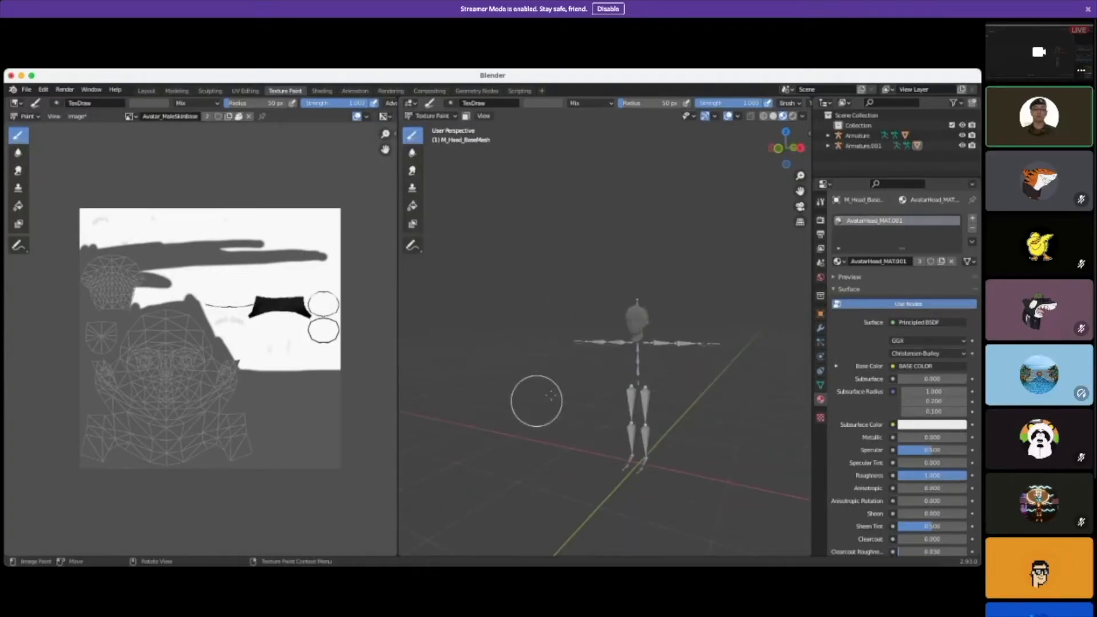
pyautogui.click(146, 91)
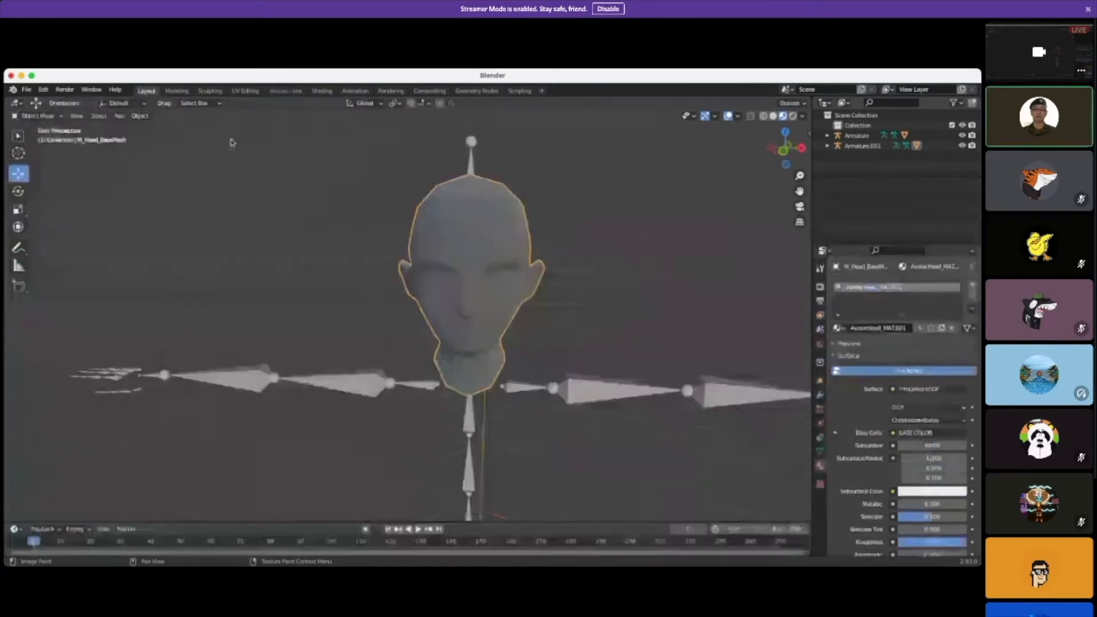
pyautogui.scroll(3, 589, 367)
pyautogui.scroll(-4, 600, 363)
pyautogui.scroll(-5, 597, 351)
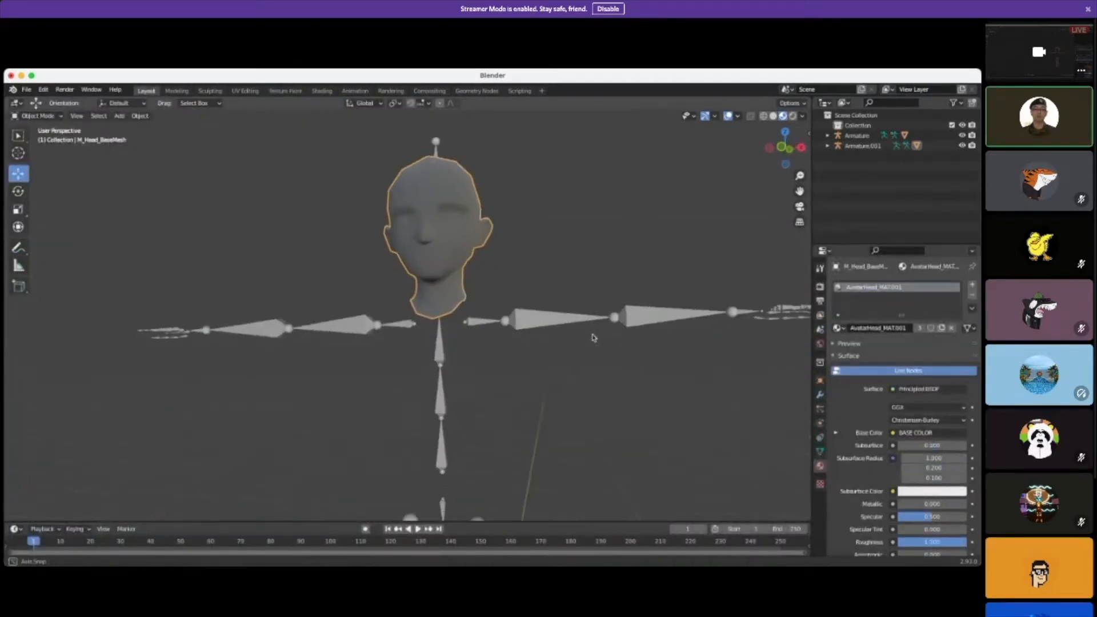
pyautogui.moveTo(632, 367); pyautogui.dragTo(531, 366, button='middle')
pyautogui.scroll(7, 542, 371)
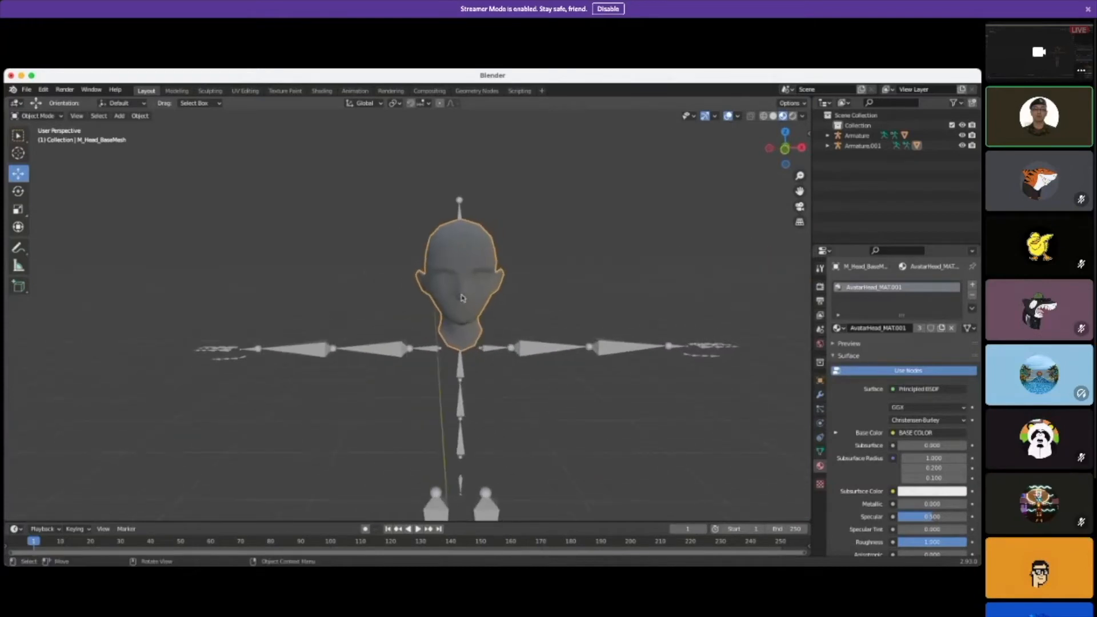
# Step: Put the head base mesh into Edit Mode and reduce the vertex selection to a single vertex on one ear
pyautogui.click(463, 299)
pyautogui.click(457, 308)
pyautogui.click(54, 119)
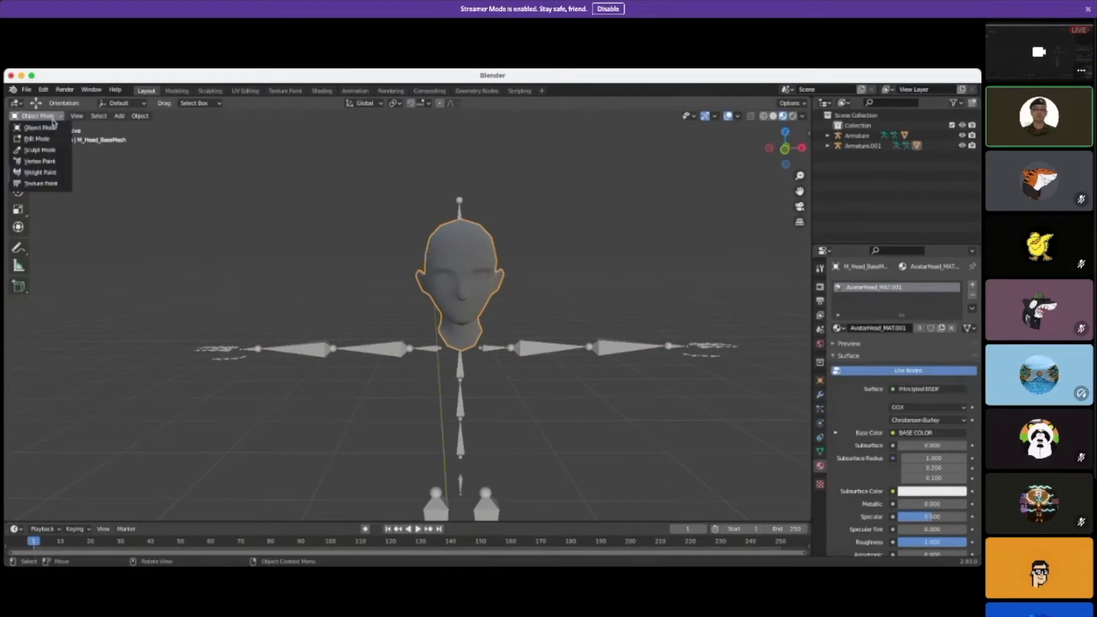
pyautogui.click(44, 139)
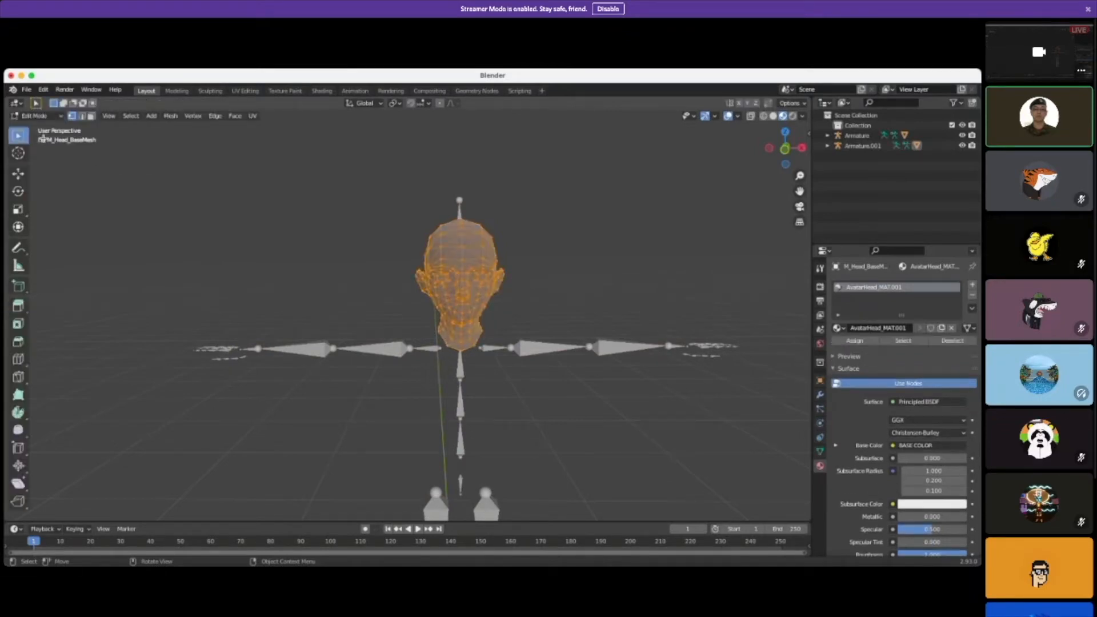
pyautogui.click(417, 291)
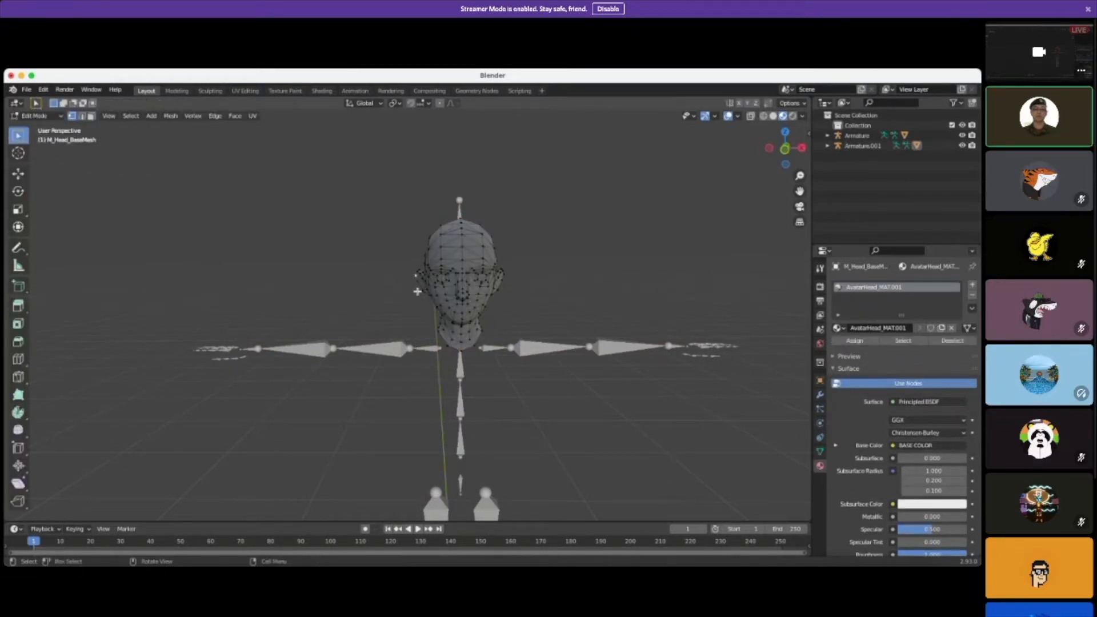
pyautogui.click(49, 118)
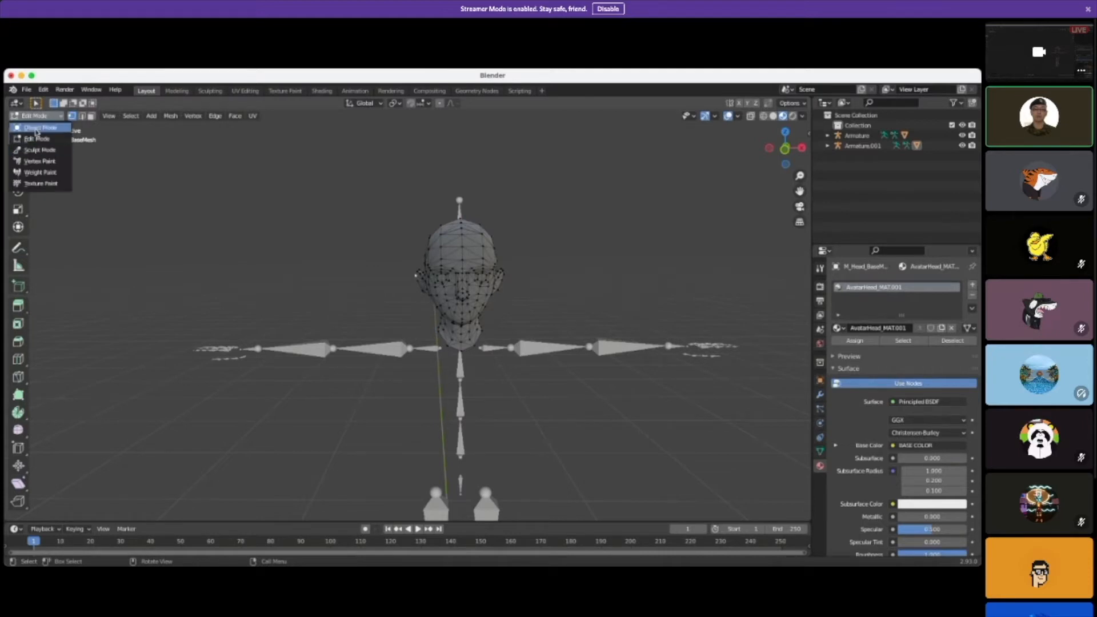
pyautogui.click(35, 139)
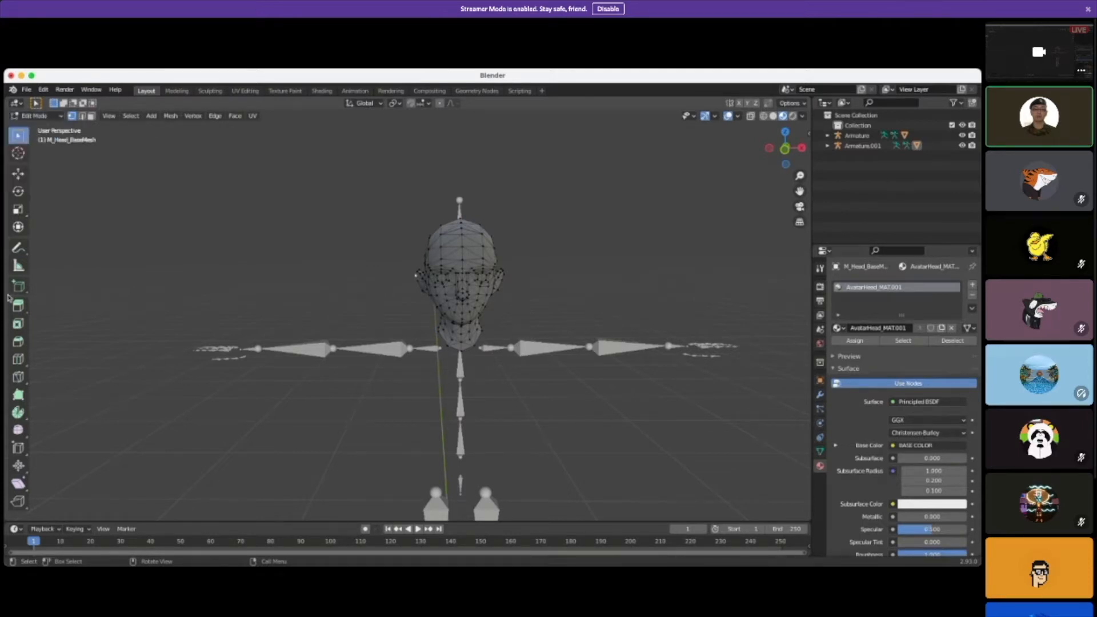
# Step: With the Poly Build tool, pull the top vertex of each ear up and outward into a long point, adjusting one from above
pyautogui.click(19, 395)
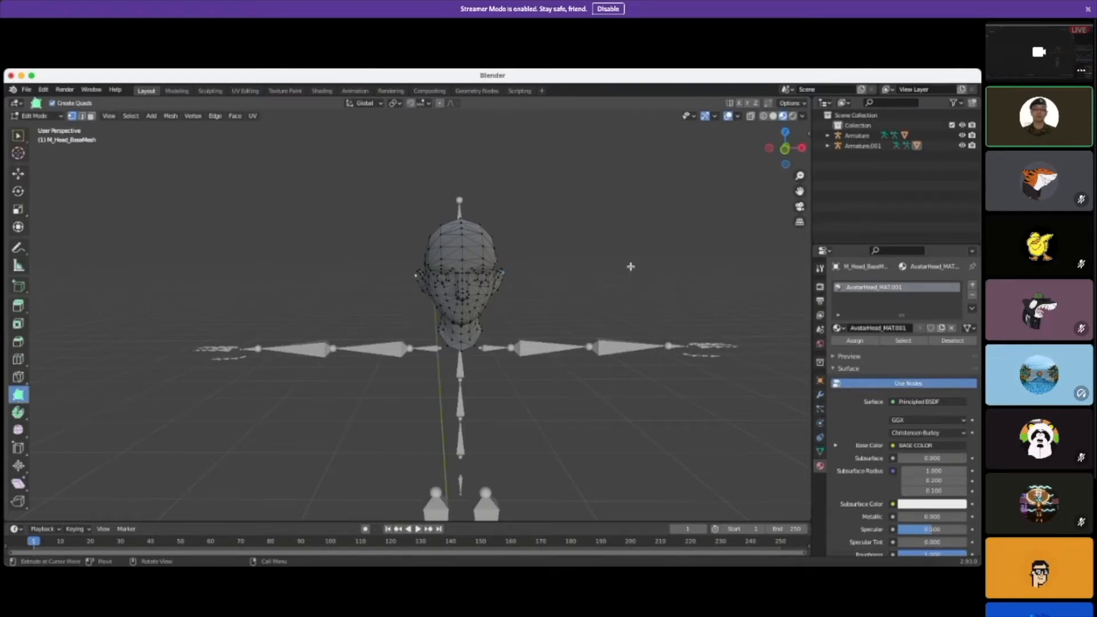
pyautogui.scroll(3, 631, 266)
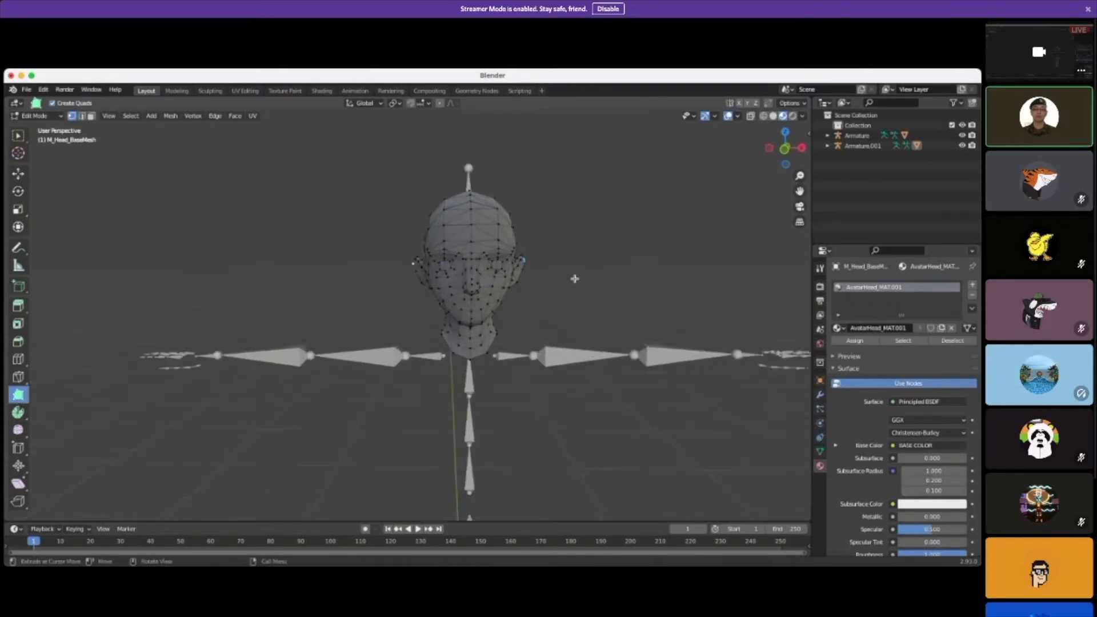
pyautogui.keyDown('shift'); pyautogui.moveTo(638, 259); pyautogui.dragTo(537, 286, button='middle'); pyautogui.keyUp('shift')
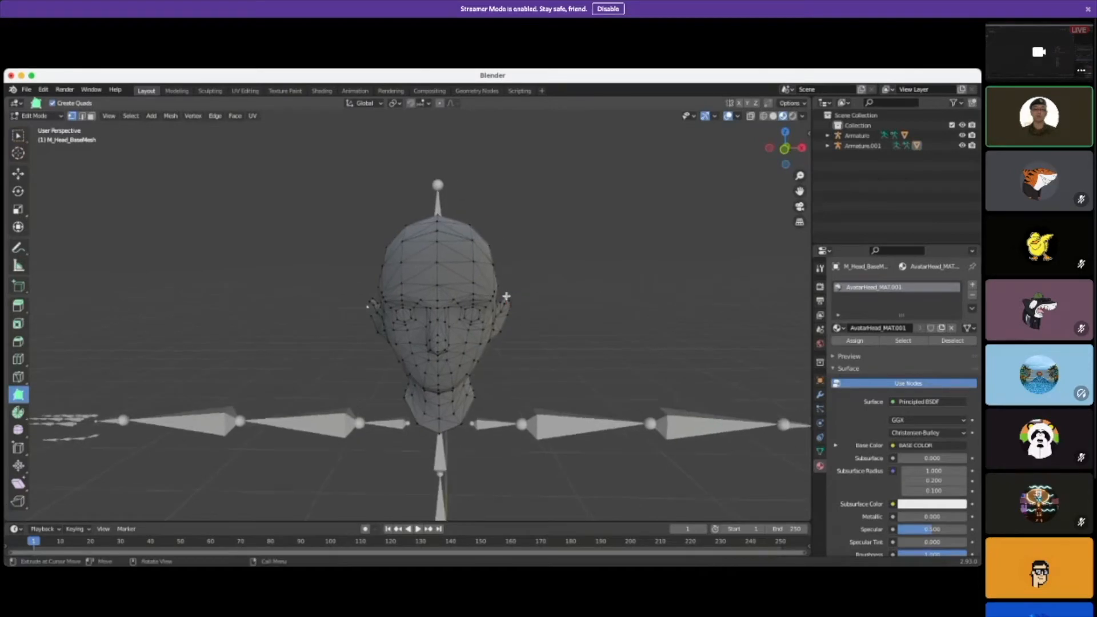
pyautogui.keyDown('ctrl'); pyautogui.moveTo(504, 296); pyautogui.dragTo(536, 253); pyautogui.keyUp('ctrl')
pyautogui.keyDown('ctrl'); pyautogui.moveTo(370, 295); pyautogui.dragTo(343, 252); pyautogui.keyUp('ctrl')
pyautogui.moveTo(651, 333); pyautogui.dragTo(596, 458, button='middle')
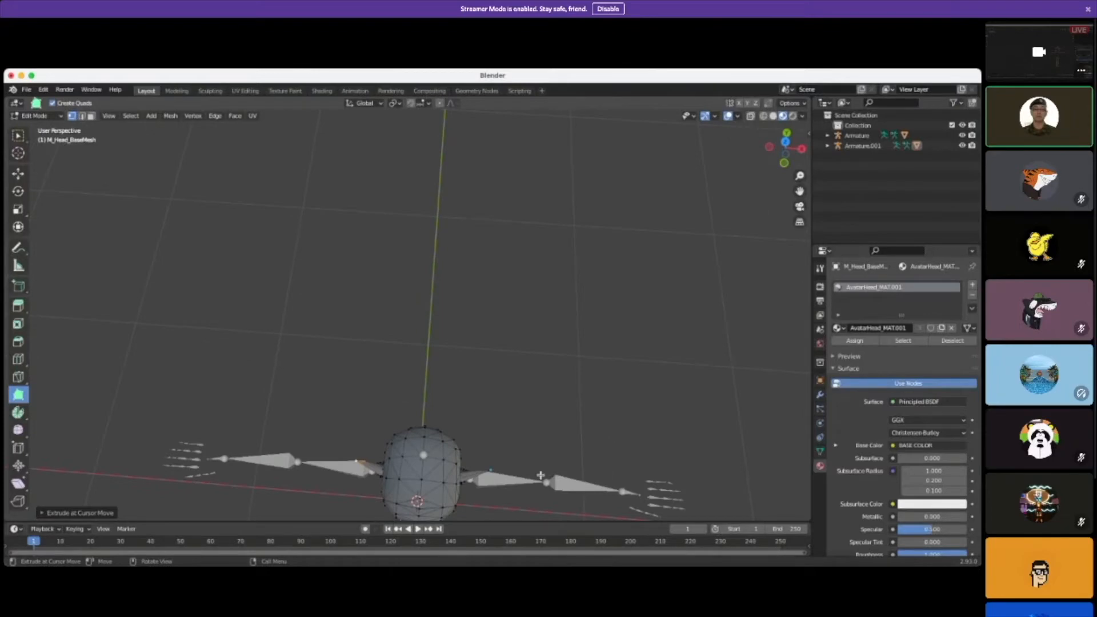
pyautogui.moveTo(490, 469); pyautogui.dragTo(488, 465)
pyautogui.moveTo(574, 427); pyautogui.dragTo(571, 233, button='middle')
pyautogui.scroll(4, 578, 230)
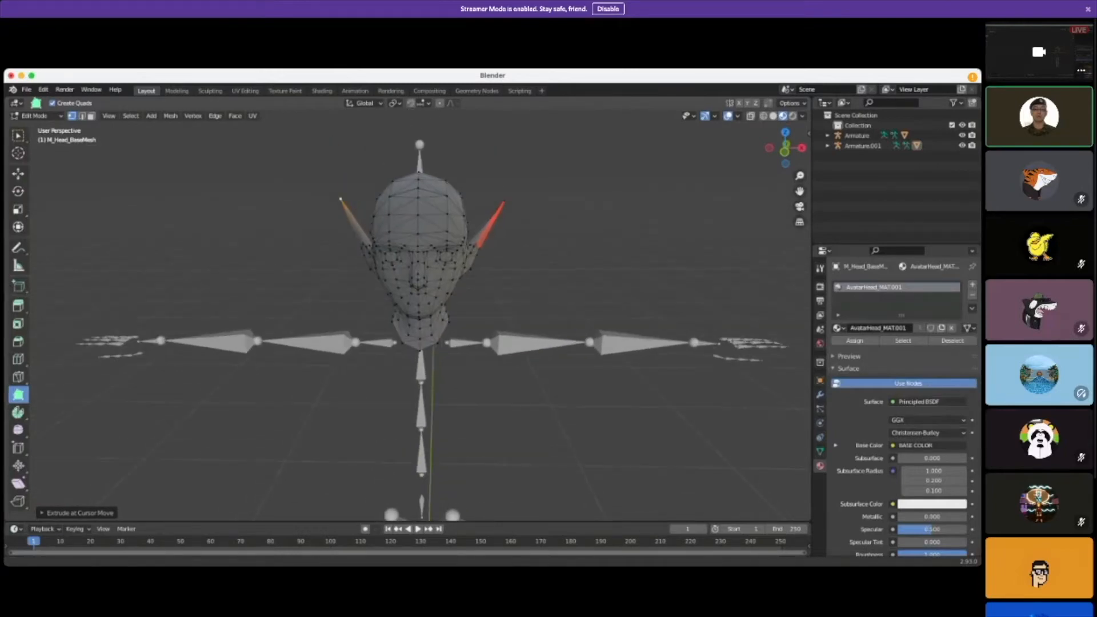
# Step: Pull vertices on both sides of the crown and upper back of the head outward into four hair spikes
pyautogui.keyDown('shift'); pyautogui.moveTo(502, 222); pyautogui.dragTo(506, 232, button='middle'); pyautogui.keyUp('shift')
pyautogui.moveTo(394, 190); pyautogui.dragTo(333, 160)
pyautogui.moveTo(449, 187); pyautogui.dragTo(502, 154)
pyautogui.moveTo(563, 247); pyautogui.dragTo(335, 266, button='middle')
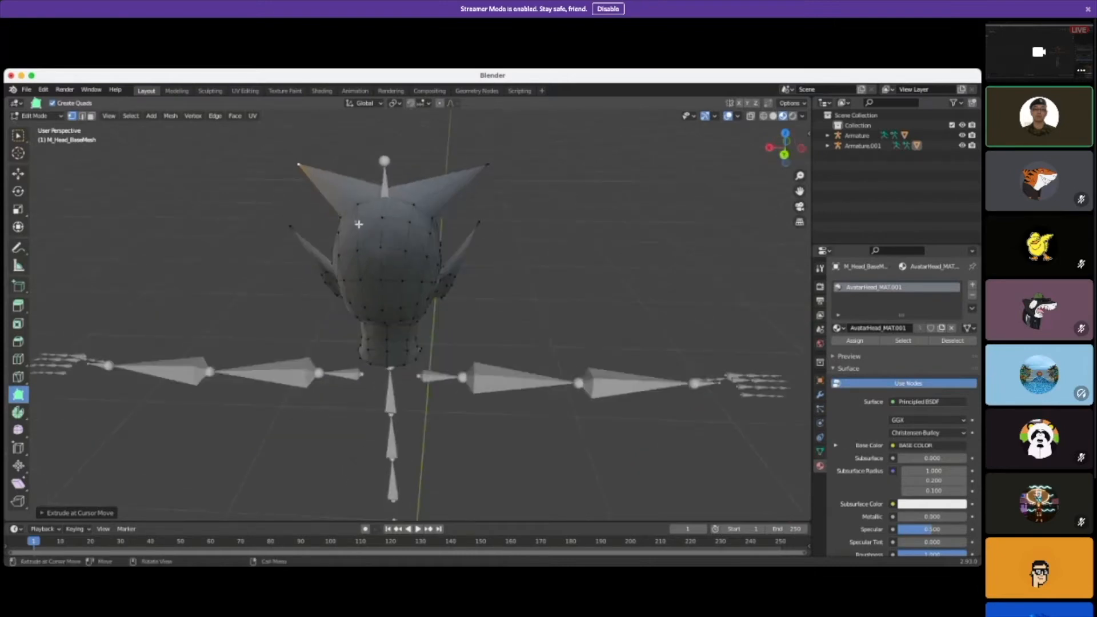
pyautogui.moveTo(357, 223); pyautogui.dragTo(320, 205)
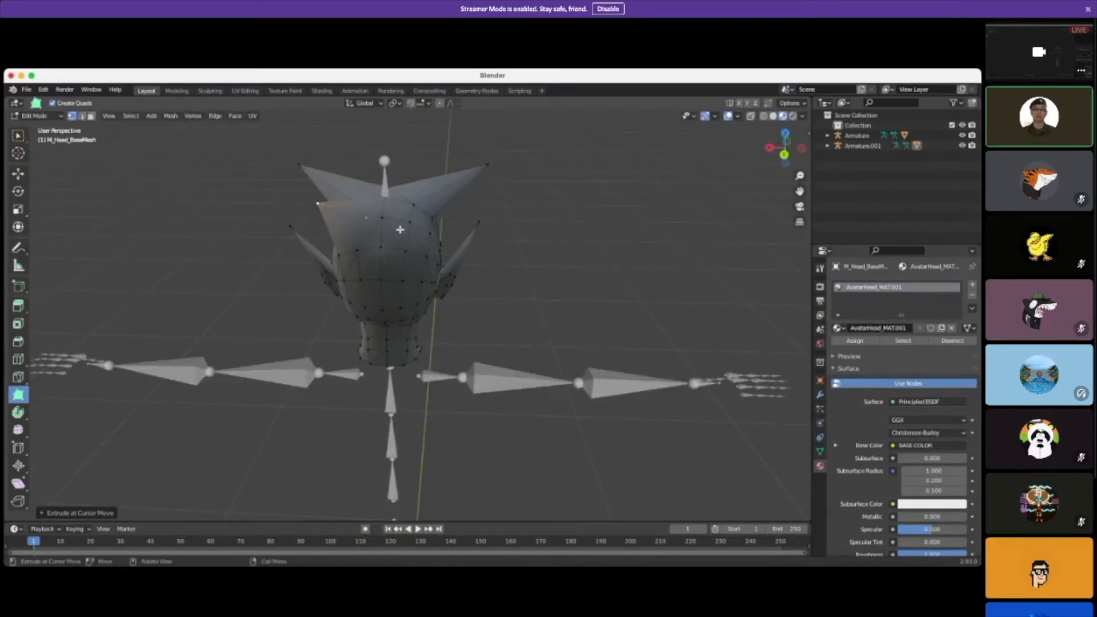
pyautogui.moveTo(407, 226); pyautogui.dragTo(439, 197)
# Step: Pull a vertex on each side of the back of the head down into long strands and raise the two upper back spikes
pyautogui.moveTo(544, 283); pyautogui.dragTo(551, 278, button='middle')
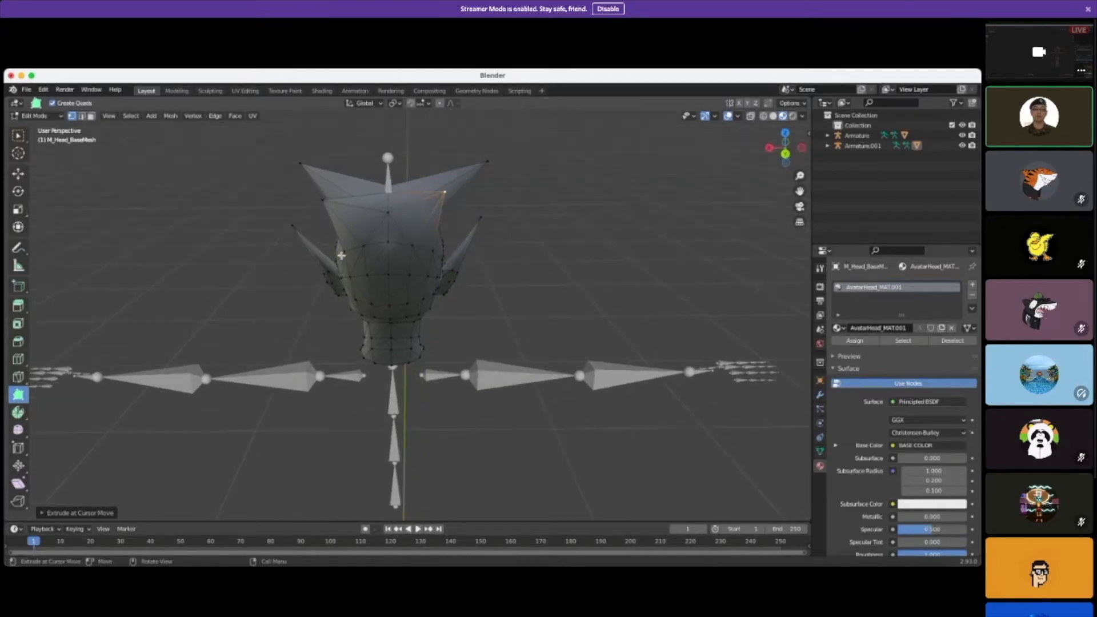
pyautogui.moveTo(346, 248); pyautogui.dragTo(289, 400)
pyautogui.moveTo(328, 205); pyautogui.dragTo(329, 168)
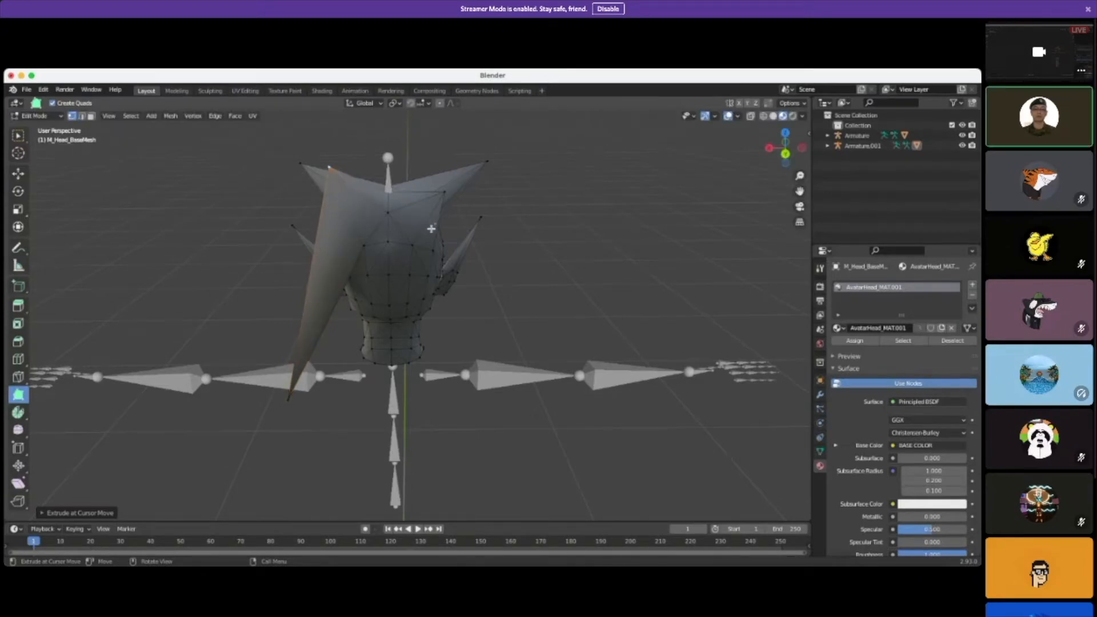
pyautogui.moveTo(440, 191); pyautogui.dragTo(450, 160)
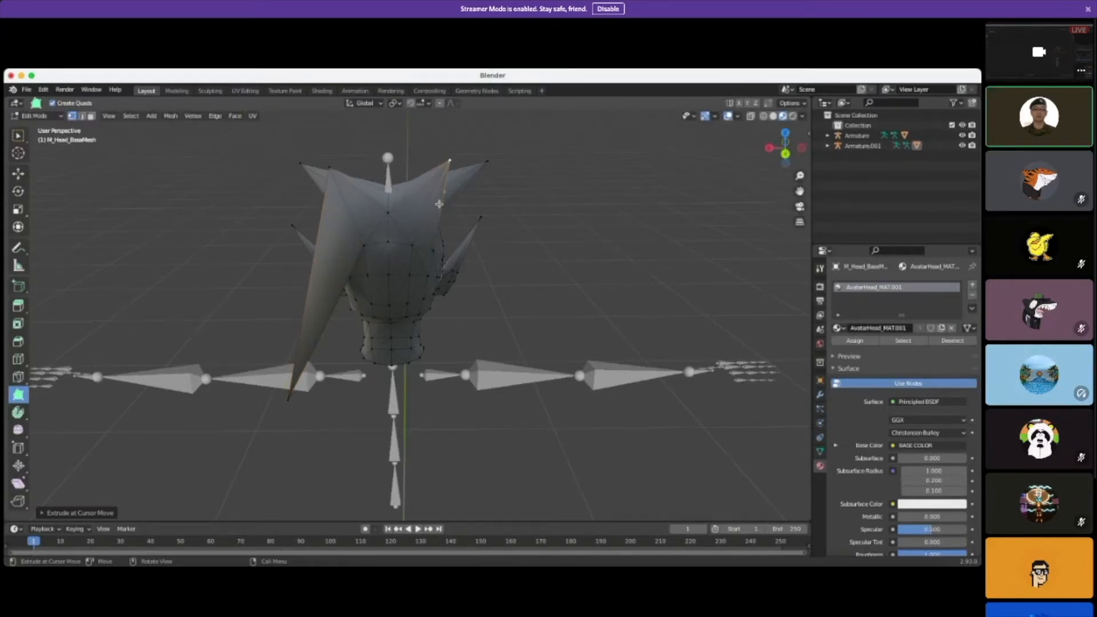
pyautogui.moveTo(432, 249); pyautogui.dragTo(470, 372)
pyautogui.moveTo(507, 303); pyautogui.dragTo(298, 339, button='middle')
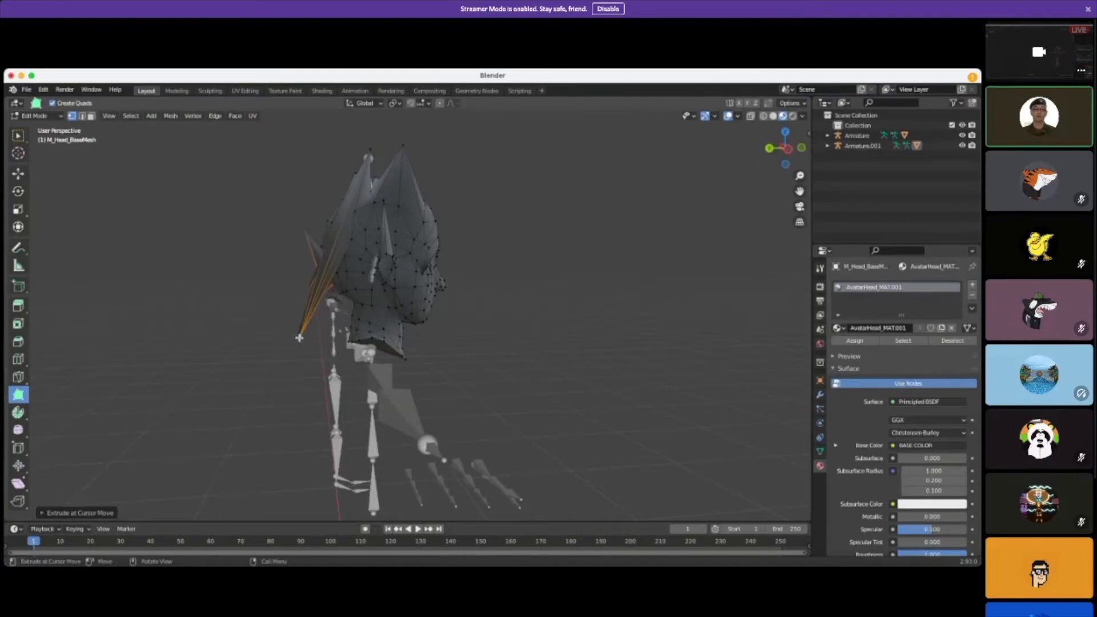
pyautogui.moveTo(298, 337); pyautogui.dragTo(294, 349)
pyautogui.moveTo(570, 310); pyautogui.dragTo(409, 293, button='middle')
pyautogui.scroll(3, 397, 280)
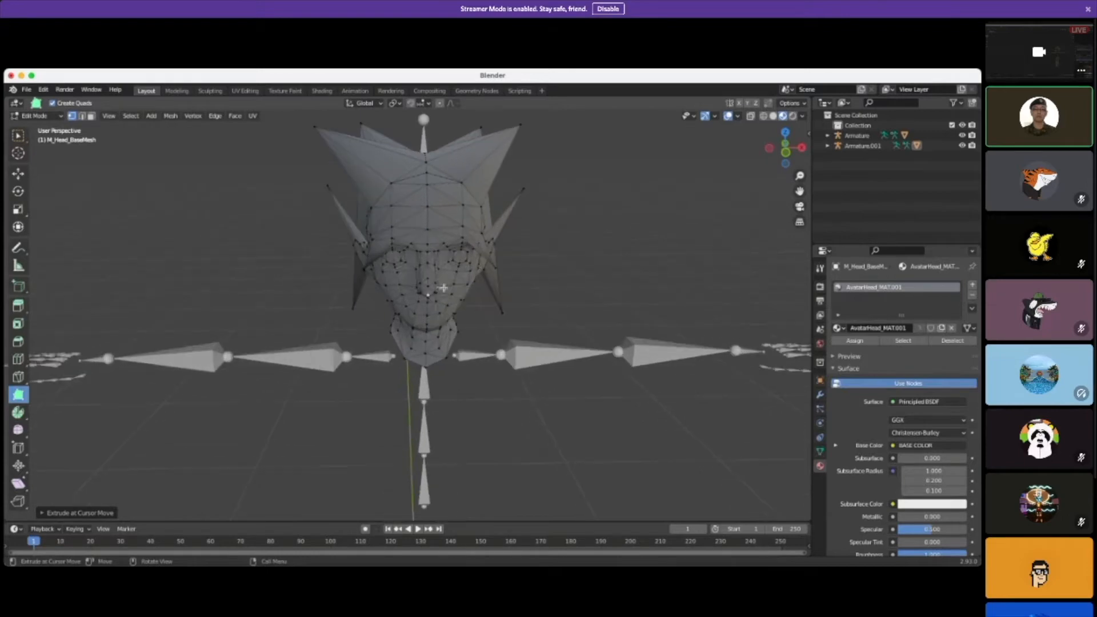
pyautogui.moveTo(551, 291); pyautogui.dragTo(552, 284, button='middle')
# Step: Return the head mesh to Object Mode and open it in the Sculpting workspace with the face framed from the front
pyautogui.click(41, 116)
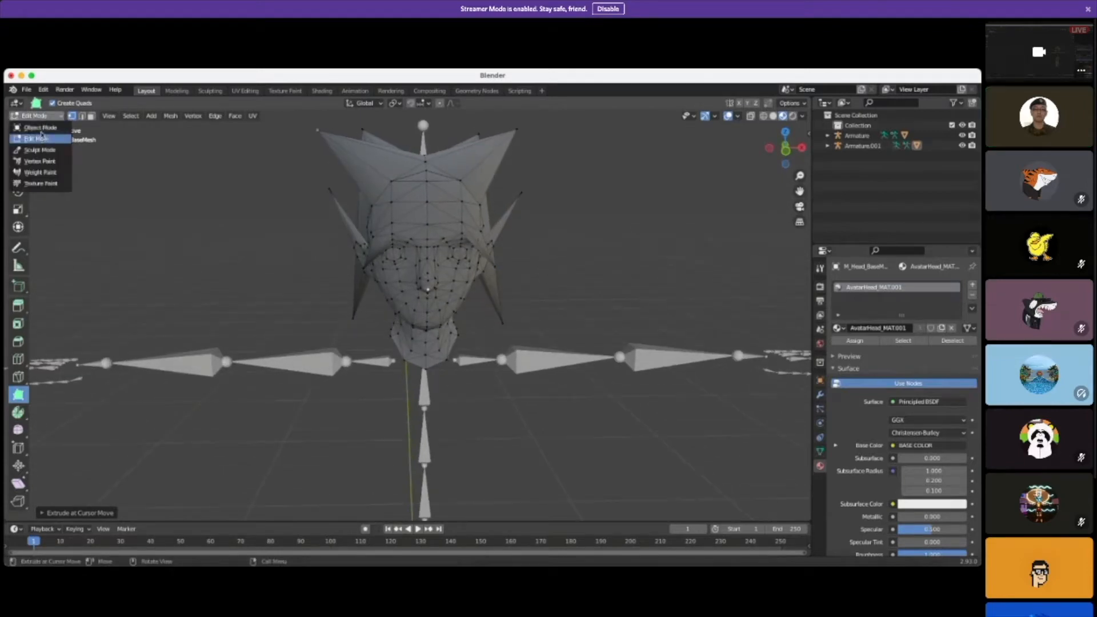
pyautogui.click(35, 128)
pyautogui.click(210, 91)
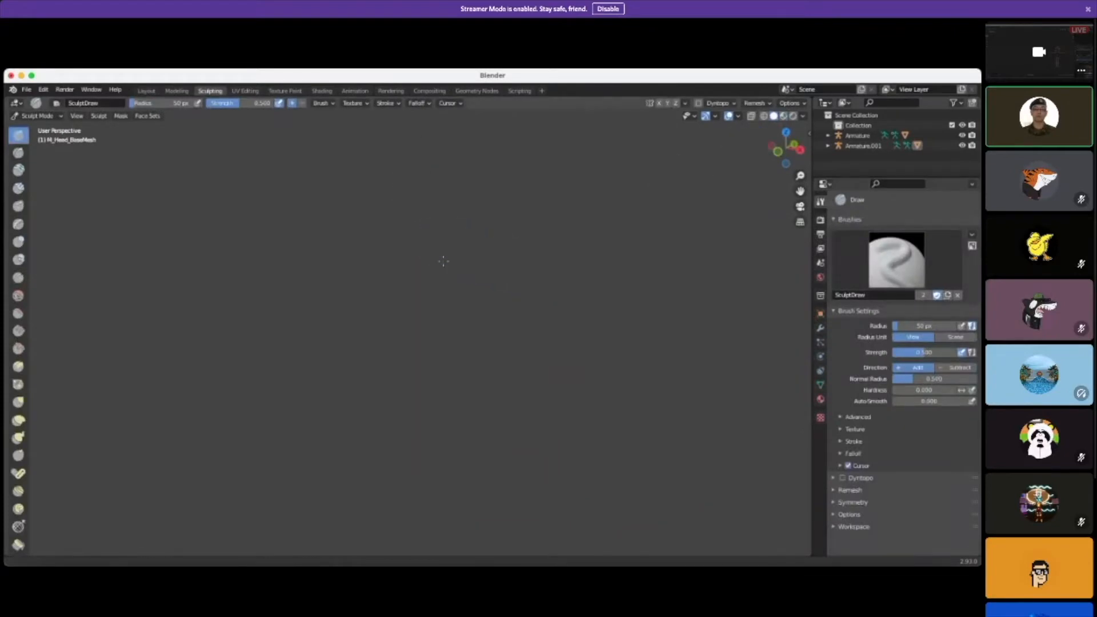
pyautogui.moveTo(575, 440); pyautogui.dragTo(499, 307, button='middle')
pyautogui.keyDown('shift'); pyautogui.moveTo(594, 263); pyautogui.dragTo(465, 357, button='middle'); pyautogui.keyUp('shift')
pyautogui.scroll(4, 504, 316)
pyautogui.scroll(2, 435, 287)
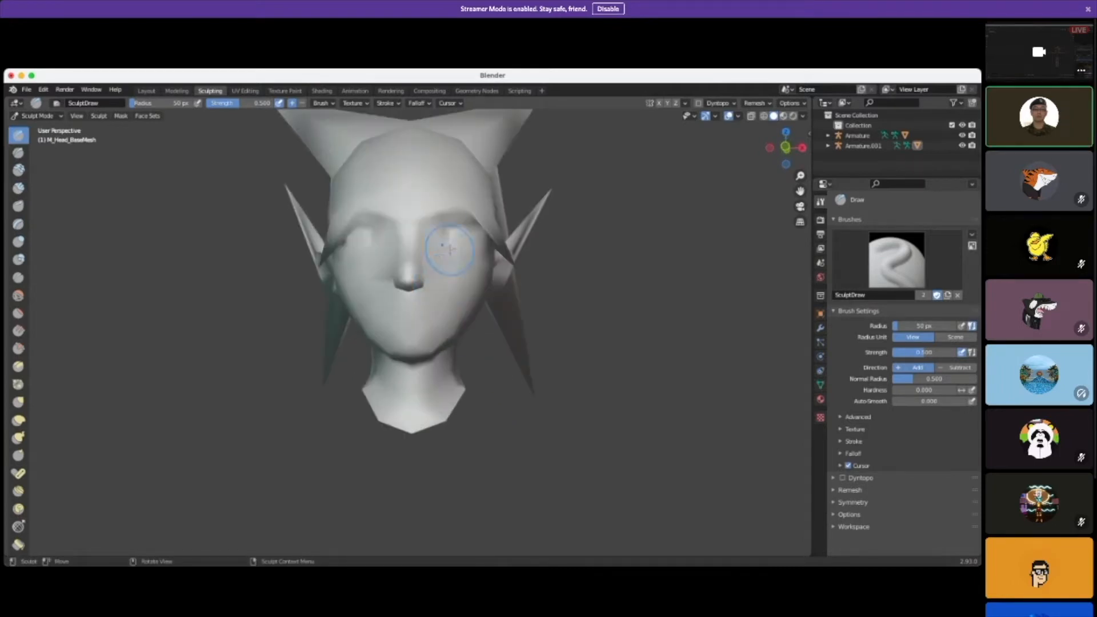
# Step: Try to stretch the tip of one pointed ear with the Snake Hook brush, and undo the stroke
pyautogui.click(19, 402)
pyautogui.click(19, 436)
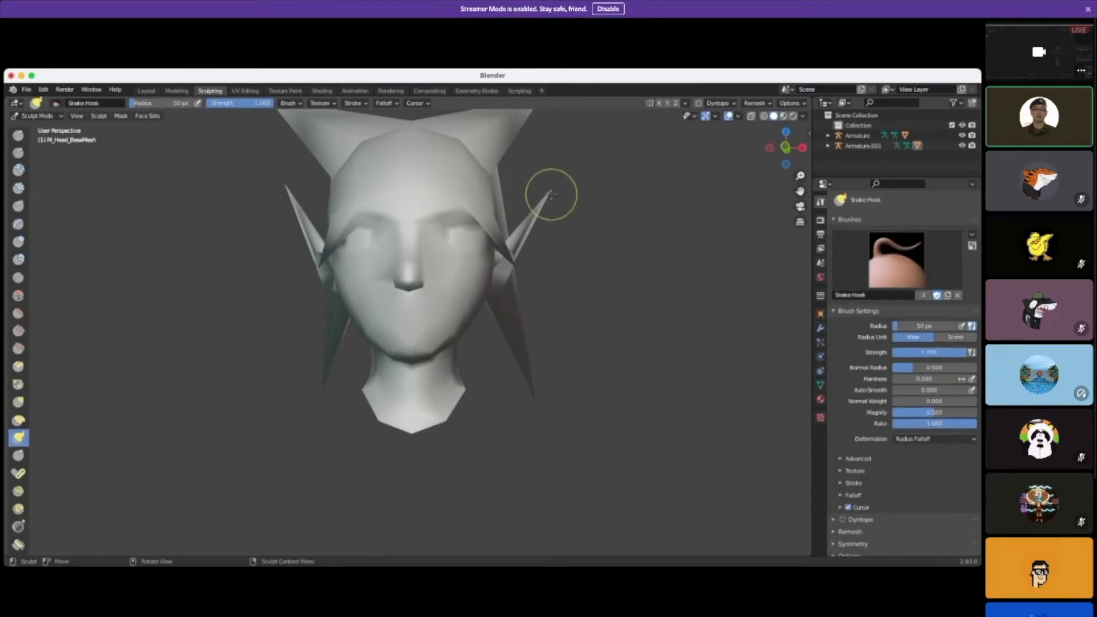
pyautogui.moveTo(549, 191); pyautogui.dragTo(580, 171)
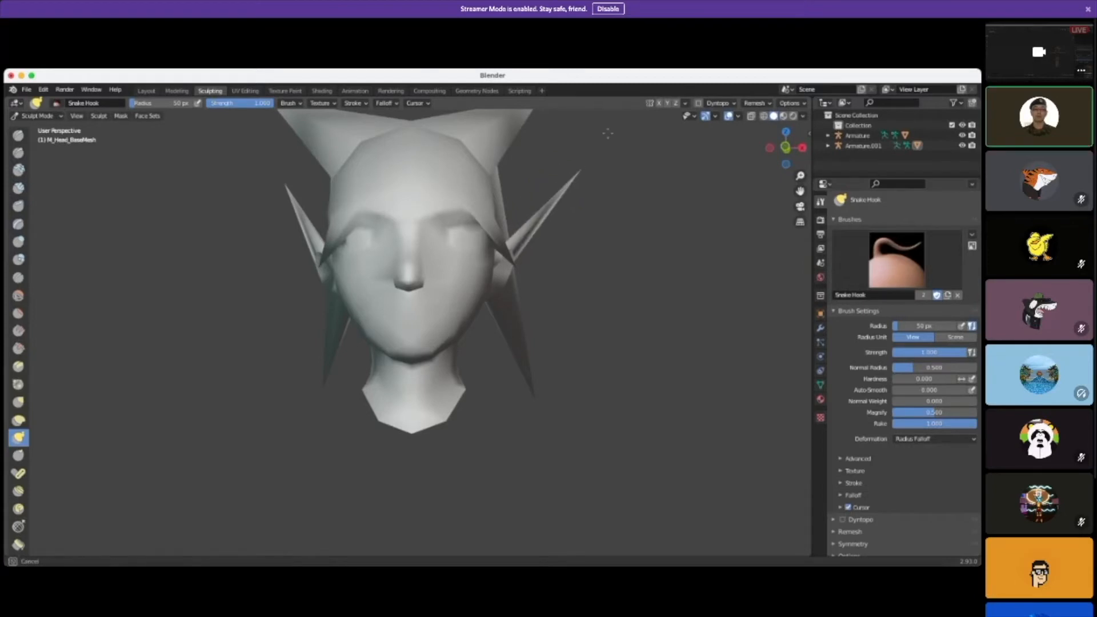
pyautogui.click(44, 90)
pyautogui.click(55, 101)
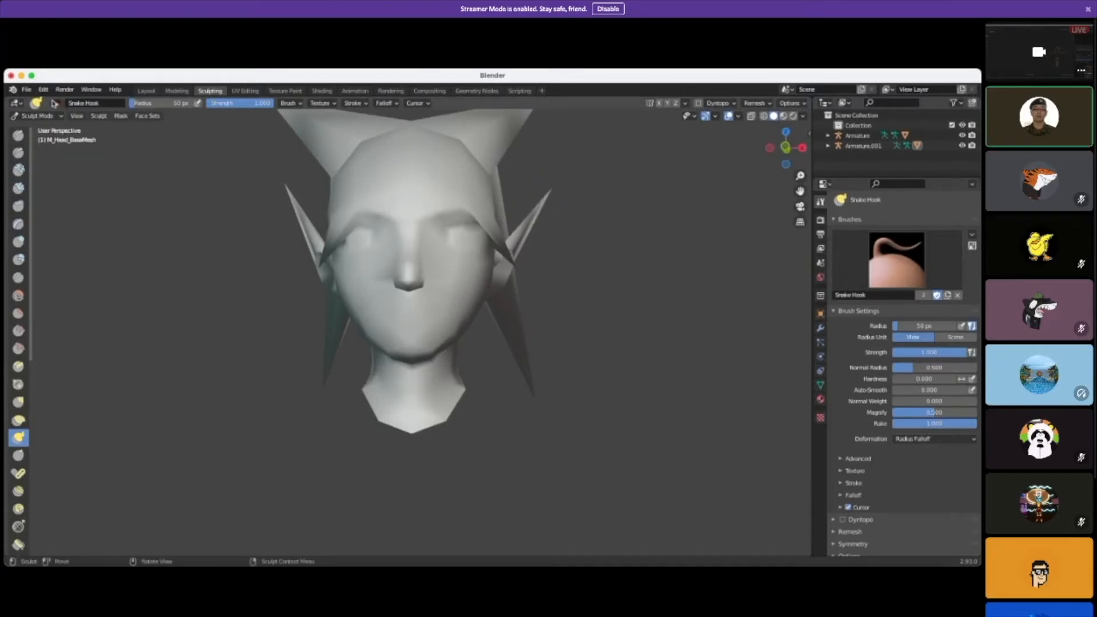
# Step: Use the Grab brush to pull the inner corners of both eyes down and toward the nose into slanted eyes
pyautogui.scroll(1, 437, 294)
pyautogui.click(19, 402)
pyautogui.moveTo(353, 208); pyautogui.dragTo(362, 233, button='middle')
pyautogui.moveTo(353, 230)
pyautogui.mouseDown()
pyautogui.moveTo(336, 219)
pyautogui.moveTo(396, 260)
pyautogui.moveTo(379, 238)
pyautogui.moveTo(381, 253)
pyautogui.mouseUp()
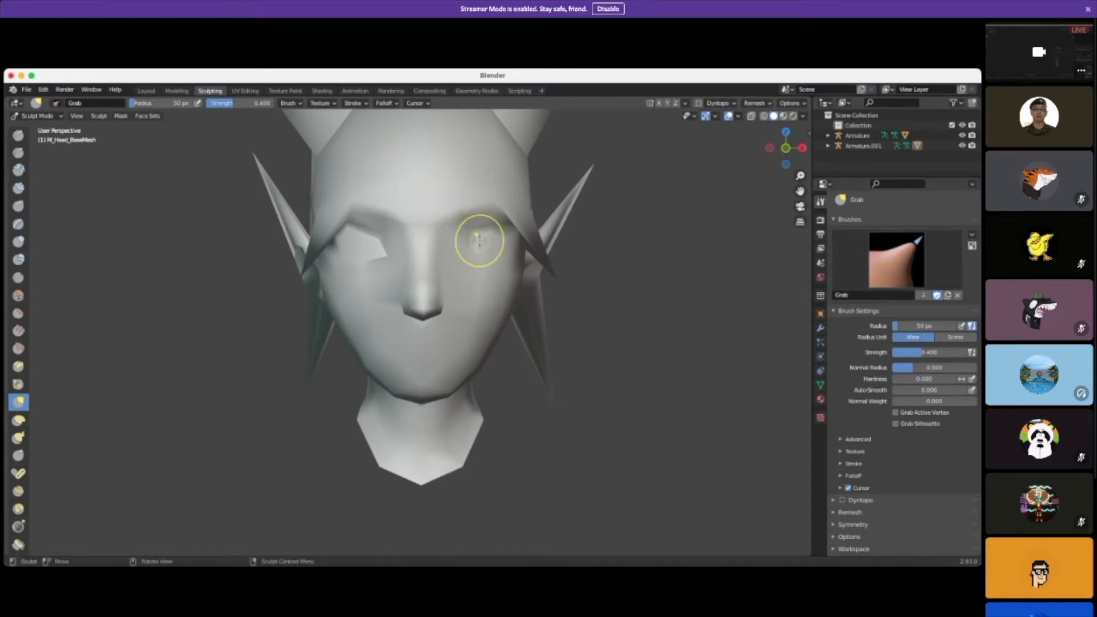
pyautogui.moveTo(472, 246)
pyautogui.mouseDown()
pyautogui.moveTo(453, 247)
pyautogui.moveTo(511, 233)
pyautogui.moveTo(460, 254)
pyautogui.mouseUp()
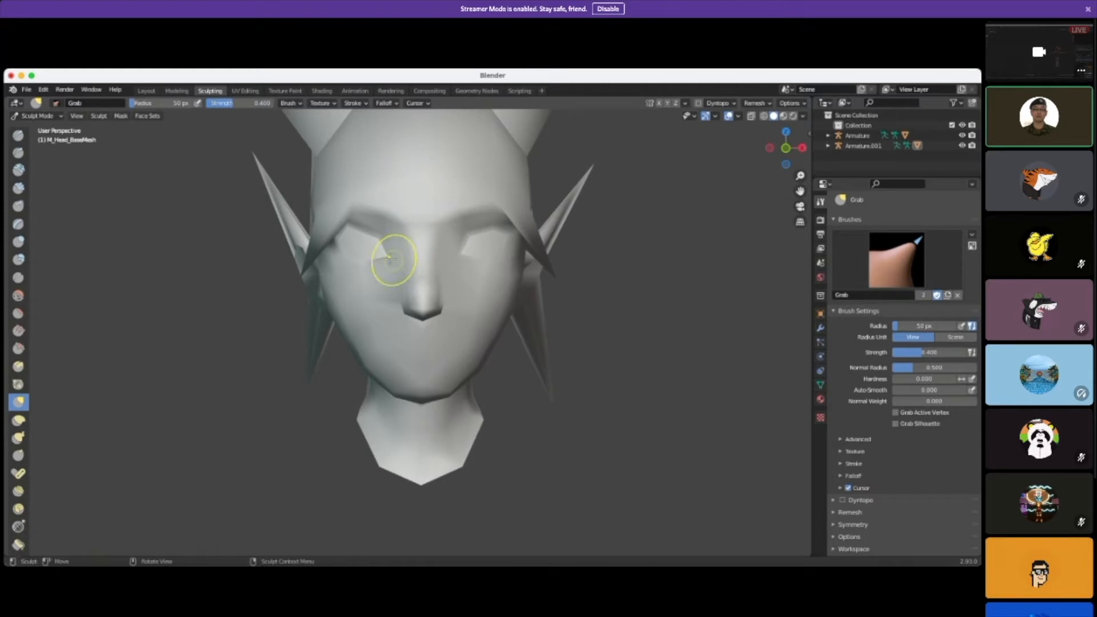
pyautogui.moveTo(389, 256); pyautogui.dragTo(395, 259)
pyautogui.moveTo(464, 257); pyautogui.dragTo(464, 258)
# Step: Nudge the bridge of the nose with the Grab brush in side and front views, and check the face from both angles
pyautogui.moveTo(465, 281)
pyautogui.mouseDown(button='middle')
pyautogui.moveTo(473, 289)
pyautogui.moveTo(405, 280)
pyautogui.moveTo(355, 306)
pyautogui.moveTo(221, 292)
pyautogui.mouseUp(button='middle')
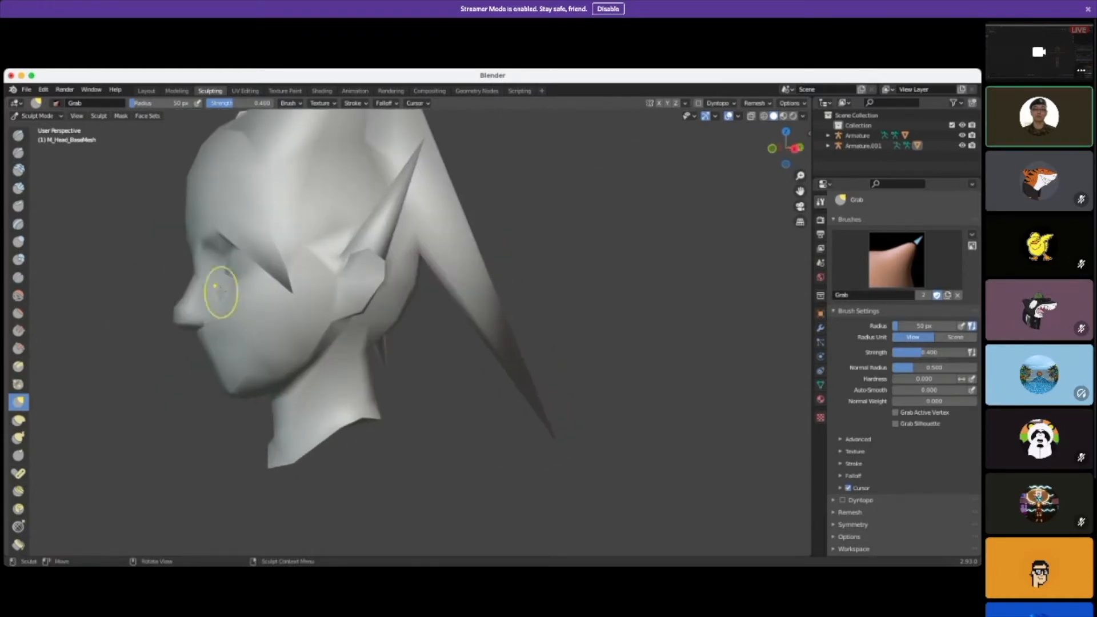
pyautogui.moveTo(194, 273); pyautogui.dragTo(193, 273)
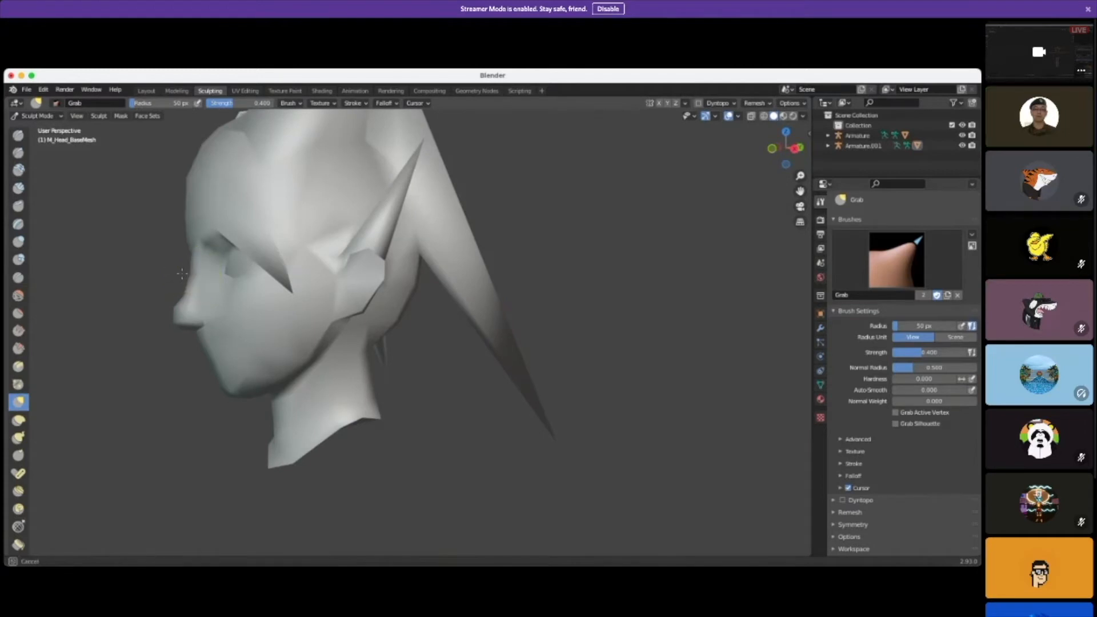
pyautogui.moveTo(175, 276); pyautogui.dragTo(330, 340, button='middle')
pyautogui.moveTo(407, 282); pyautogui.dragTo(411, 286)
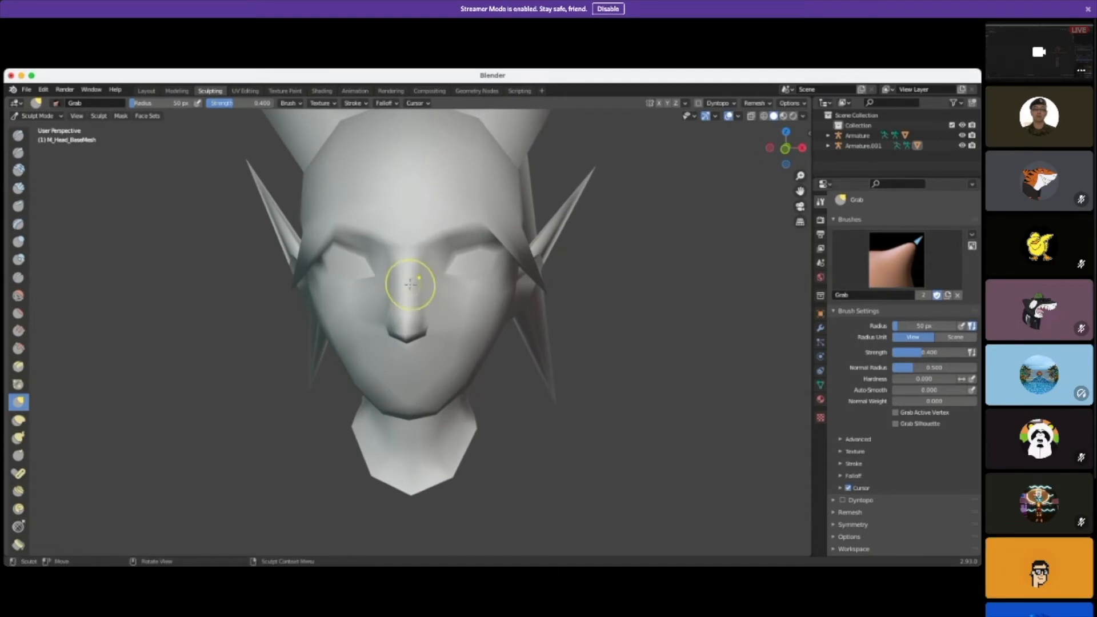
pyautogui.moveTo(429, 291); pyautogui.dragTo(426, 288, button='middle')
pyautogui.scroll(1, 427, 289)
pyautogui.scroll(-1, 320, 287)
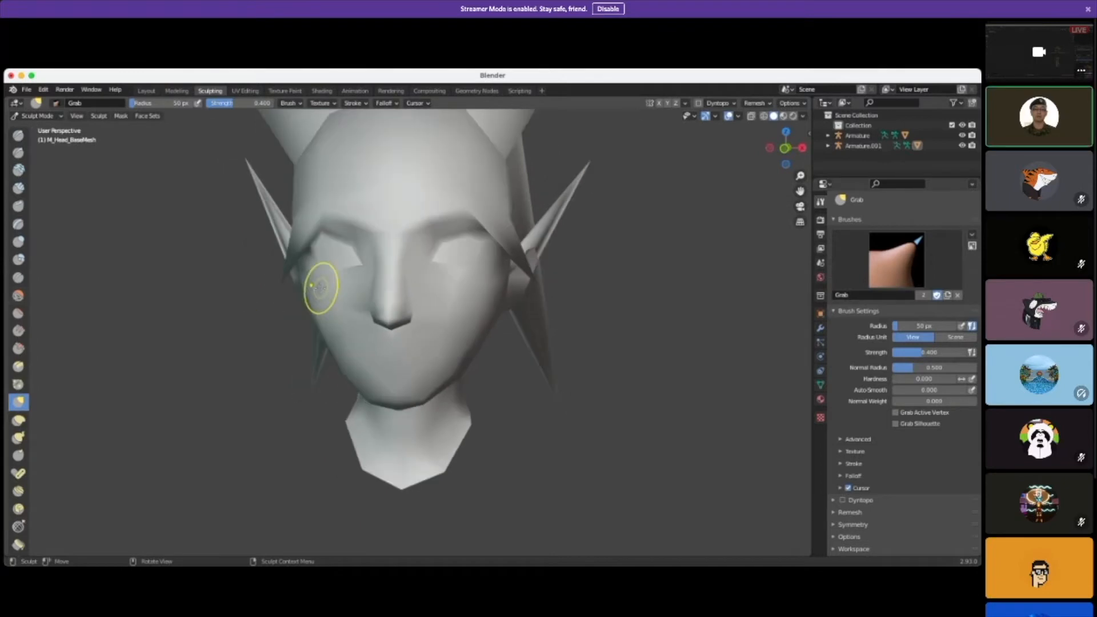
pyautogui.moveTo(384, 306); pyautogui.dragTo(306, 318, button='middle')
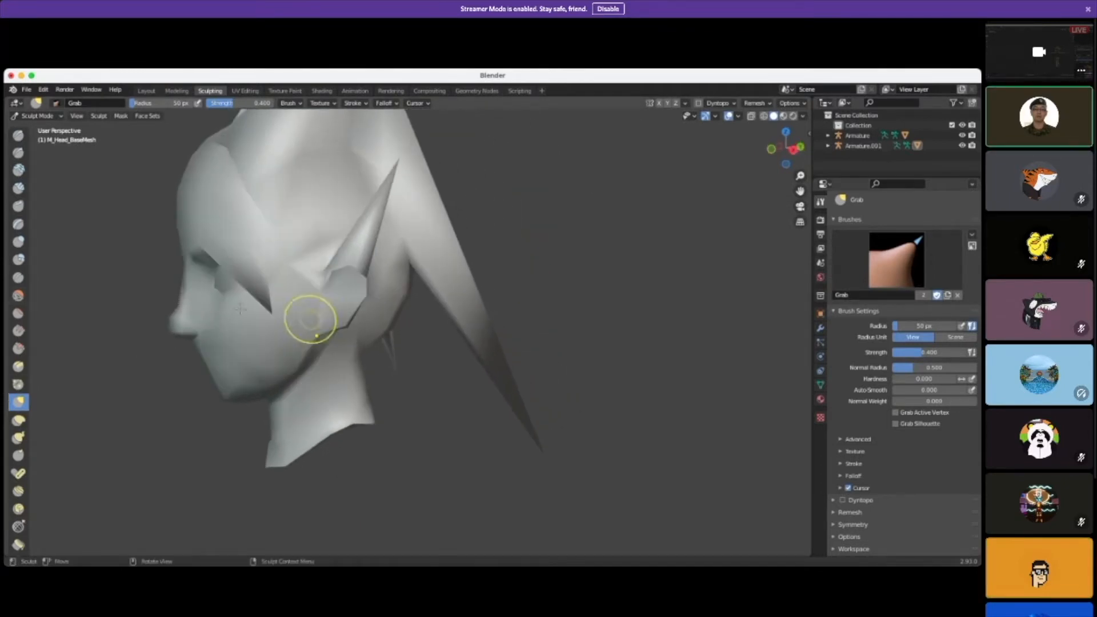
pyautogui.moveTo(167, 307)
pyautogui.mouseDown(button='middle')
pyautogui.moveTo(159, 318)
pyautogui.moveTo(268, 341)
pyautogui.mouseUp(button='middle')
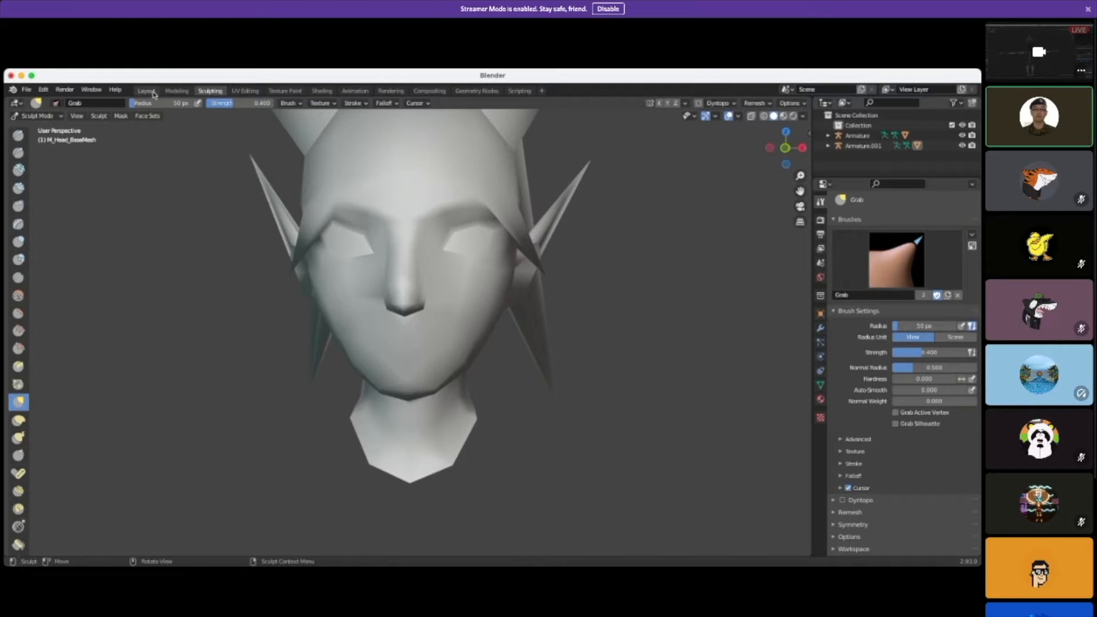
# Step: View the head mesh and both armatures in the Modeling workspace, and return to the face in the Sculpting workspace
pyautogui.click(174, 90)
pyautogui.scroll(5, 451, 326)
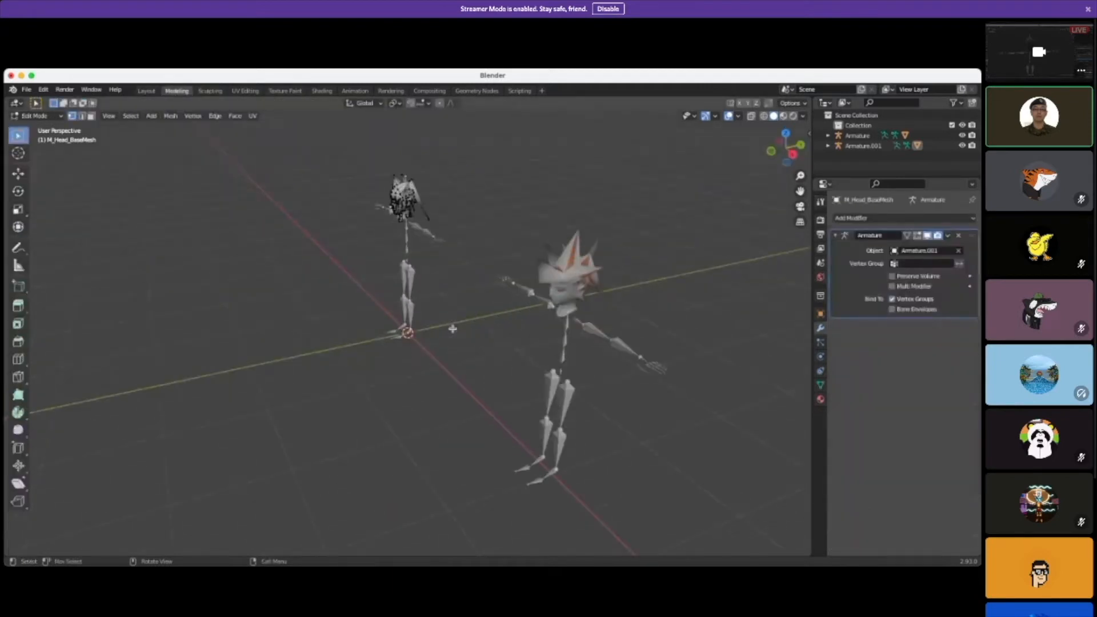
pyautogui.scroll(2, 453, 327)
pyautogui.moveTo(453, 327); pyautogui.dragTo(605, 368, button='middle')
pyautogui.keyDown('shift'); pyautogui.moveTo(489, 293); pyautogui.dragTo(472, 389, button='middle'); pyautogui.keyUp('shift')
pyautogui.scroll(2, 465, 385)
pyautogui.scroll(6, 465, 385)
pyautogui.scroll(-7, 477, 370)
pyautogui.scroll(3, 472, 385)
pyautogui.click(210, 91)
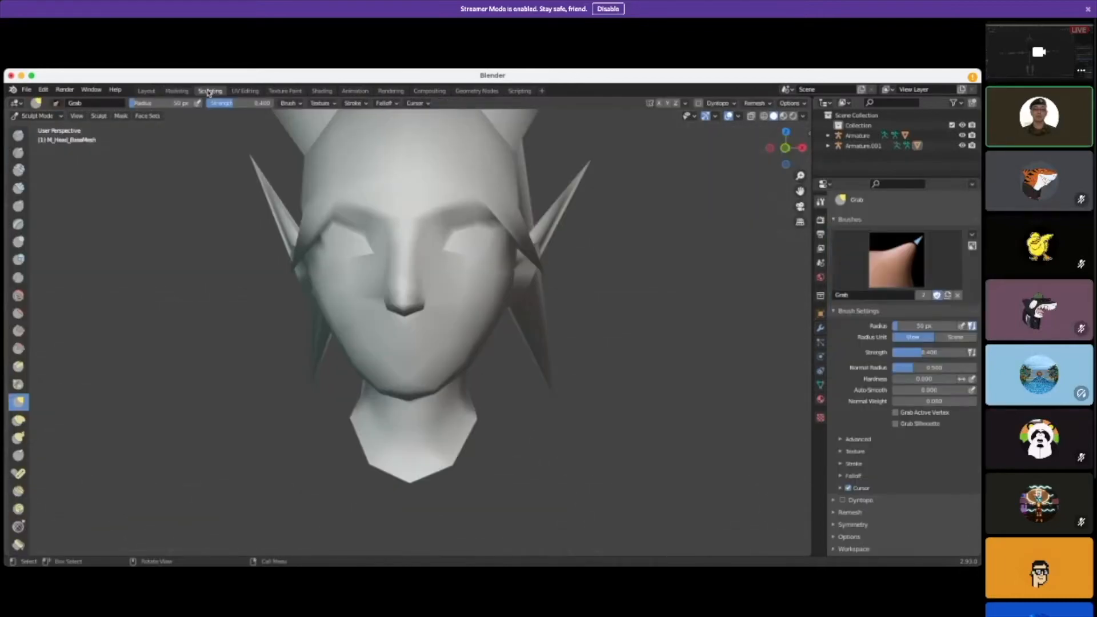
pyautogui.moveTo(405, 252); pyautogui.dragTo(406, 245)
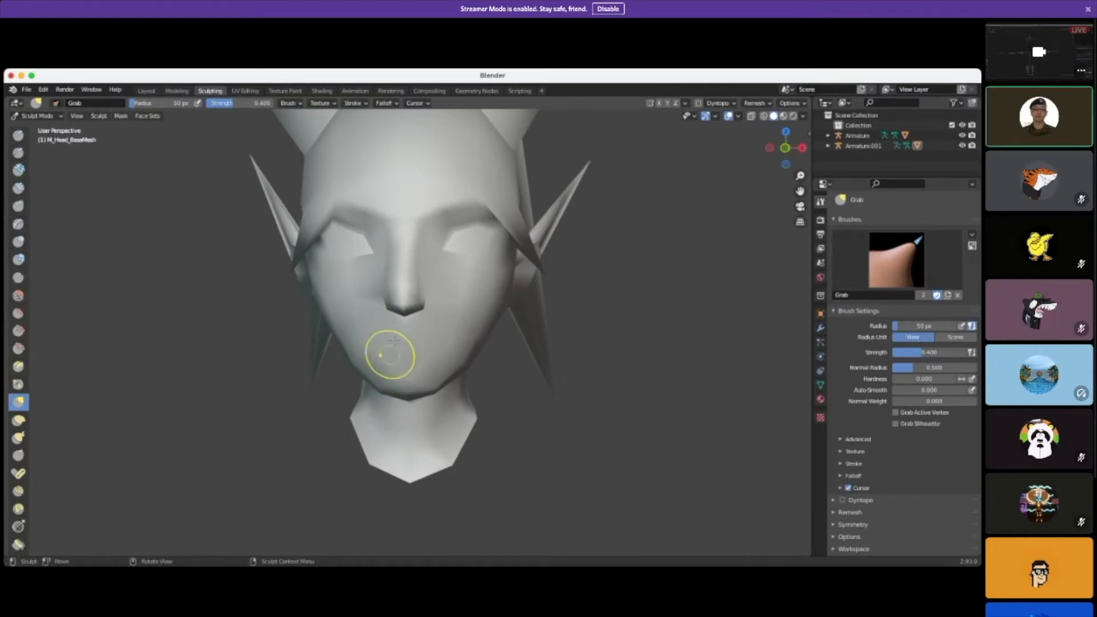
pyautogui.moveTo(378, 317); pyautogui.dragTo(379, 343, button='middle')
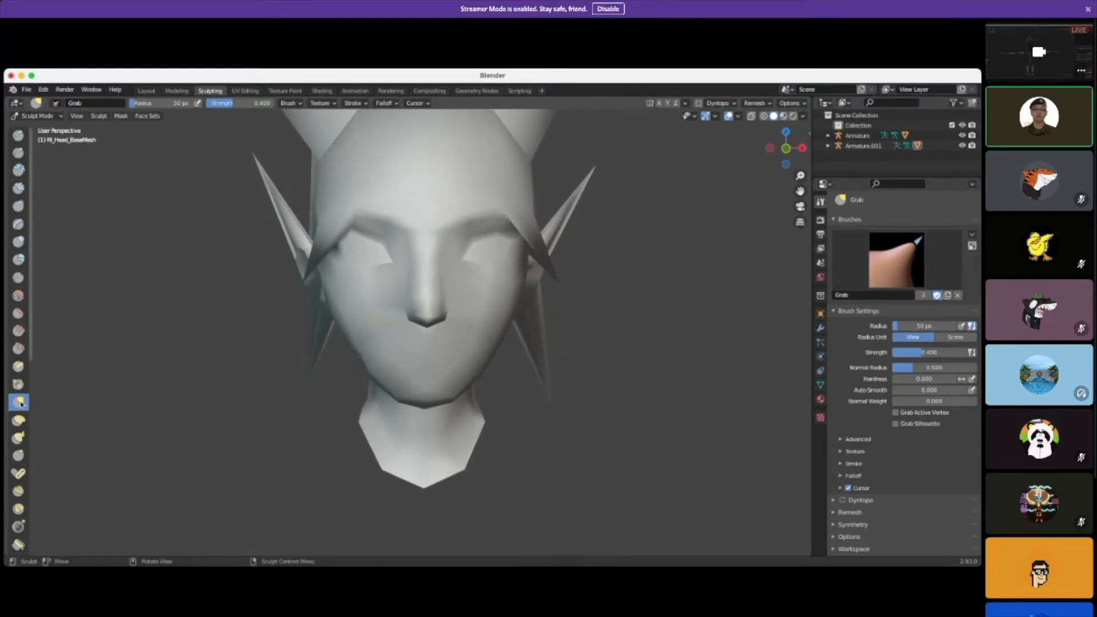
# Step: Try to pull a spike out of the back of the head with the Snake Hook brush, and undo the stroke
pyautogui.click(19, 437)
pyautogui.moveTo(351, 377); pyautogui.dragTo(400, 301, button='middle')
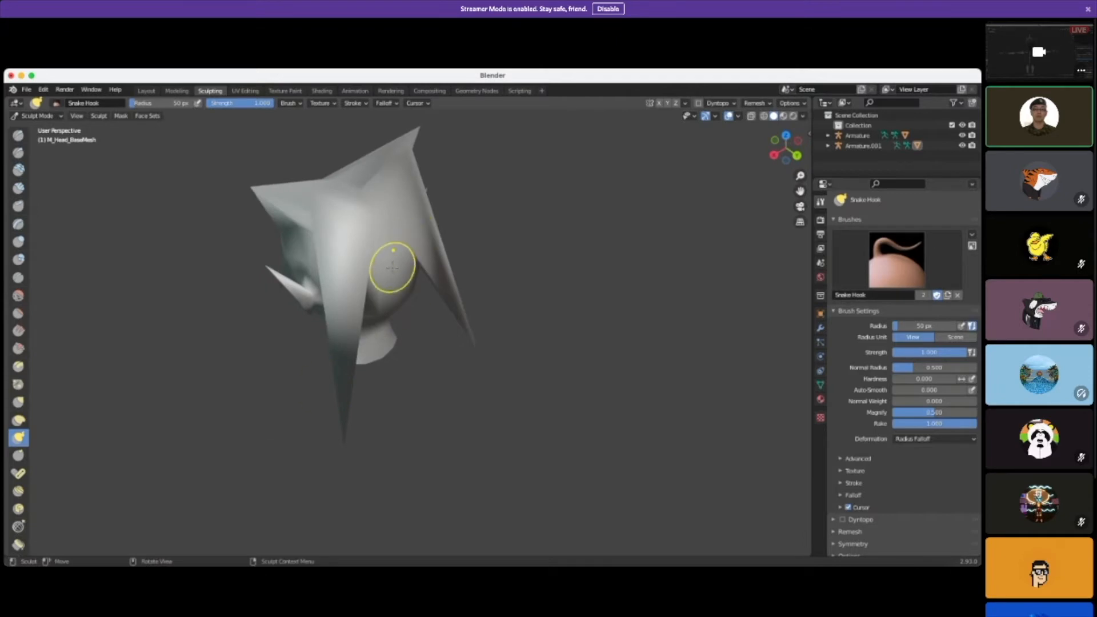
pyautogui.moveTo(397, 281); pyautogui.dragTo(535, 366)
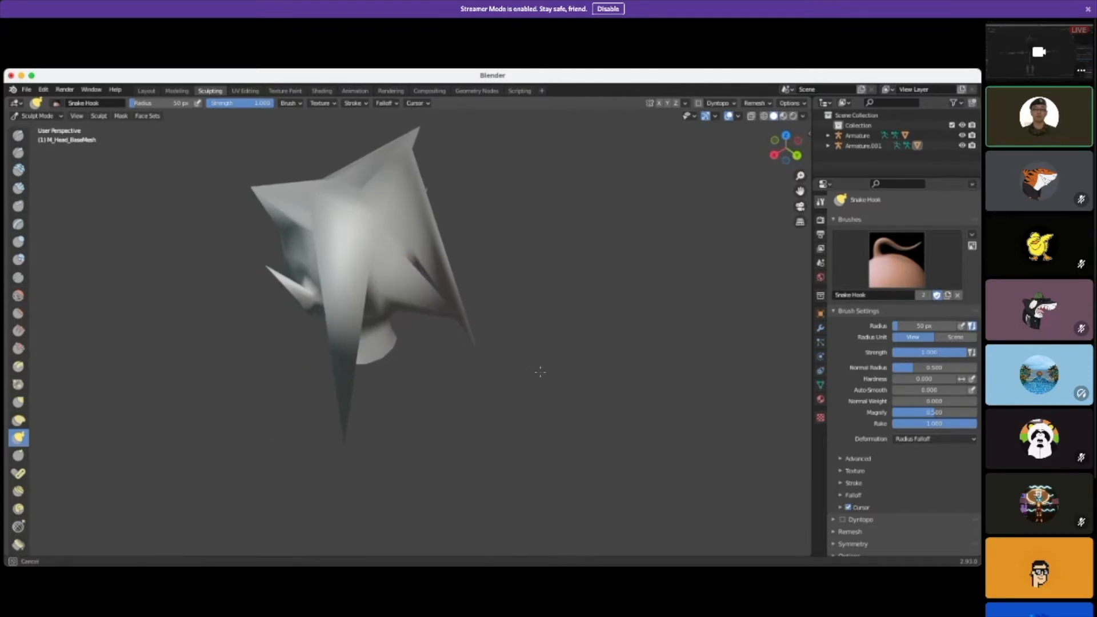
pyautogui.click(43, 90)
pyautogui.click(50, 102)
pyautogui.click(45, 91)
pyautogui.click(51, 102)
pyautogui.moveTo(402, 326); pyautogui.dragTo(282, 334, button='middle')
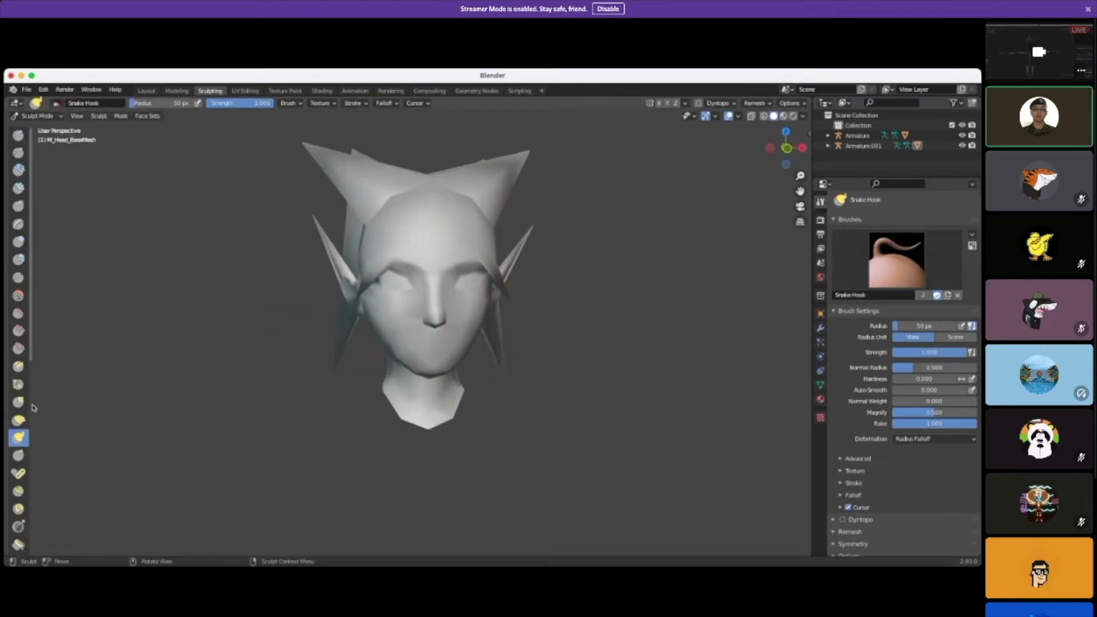
pyautogui.scroll(2, 403, 284)
pyautogui.moveTo(402, 279); pyautogui.dragTo(394, 294, button='middle')
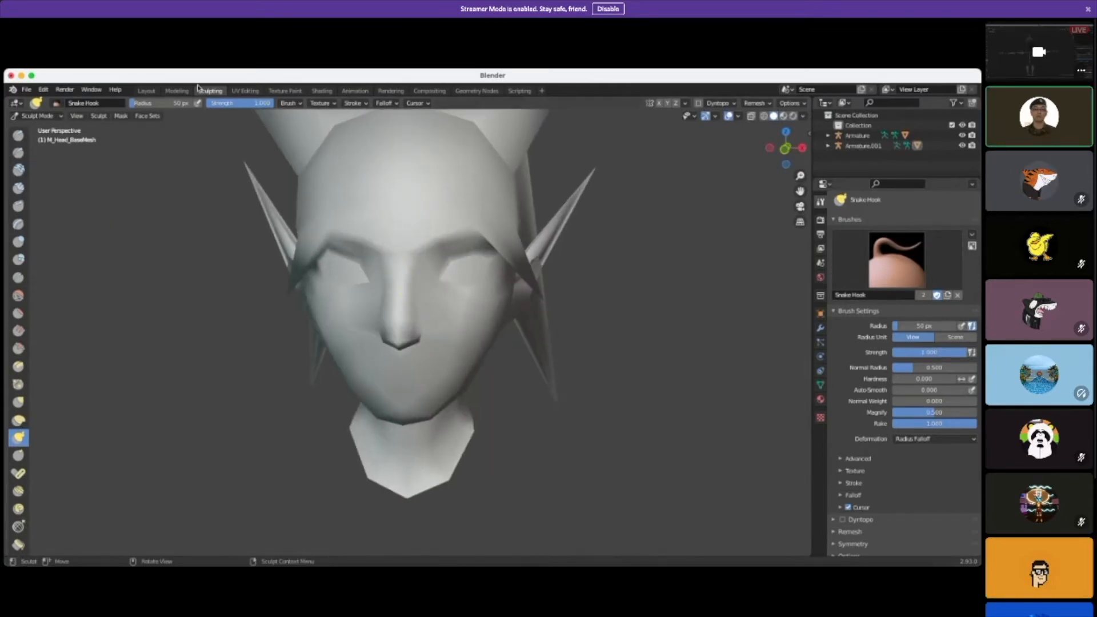
# Step: Open the head mesh in Edit Mode in the Layout workspace and extrude a downward hair spike from the lower back of the head
pyautogui.click(146, 93)
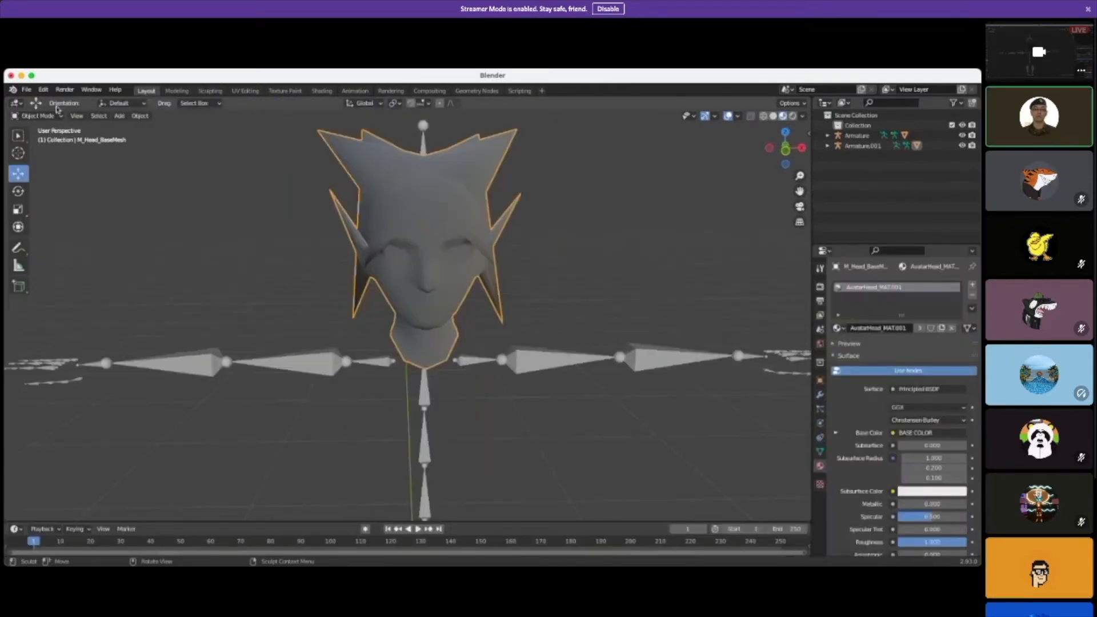
pyautogui.click(34, 117)
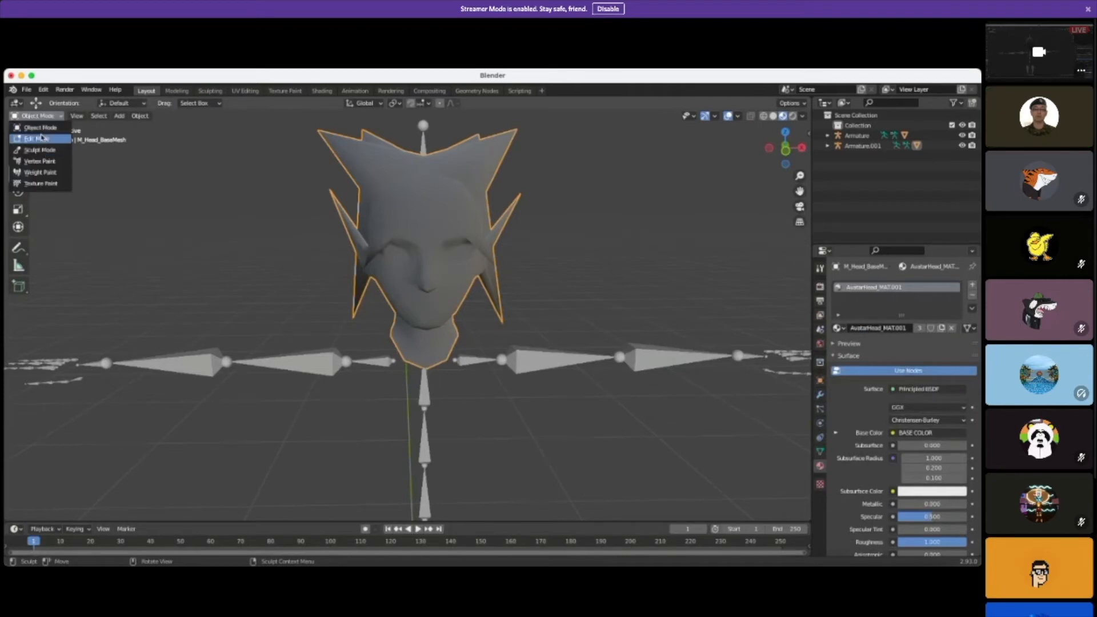
pyautogui.click(39, 138)
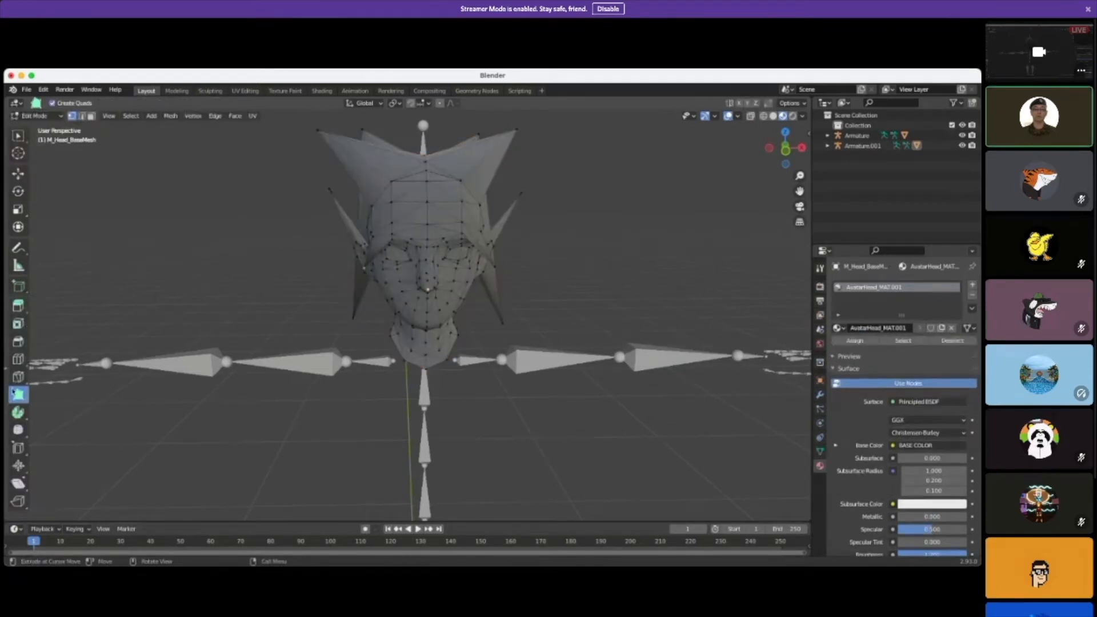
pyautogui.moveTo(586, 257); pyautogui.dragTo(541, 255, button='middle')
pyautogui.scroll(1, 567, 235)
pyautogui.moveTo(526, 260); pyautogui.dragTo(542, 270)
pyautogui.moveTo(541, 270); pyautogui.dragTo(496, 222, button='middle')
pyautogui.scroll(1, 495, 226)
pyautogui.moveTo(481, 286)
pyautogui.mouseDown(button='middle')
pyautogui.moveTo(474, 276)
pyautogui.moveTo(483, 284)
pyautogui.mouseUp(button='middle')
pyautogui.scroll(-2, 475, 277)
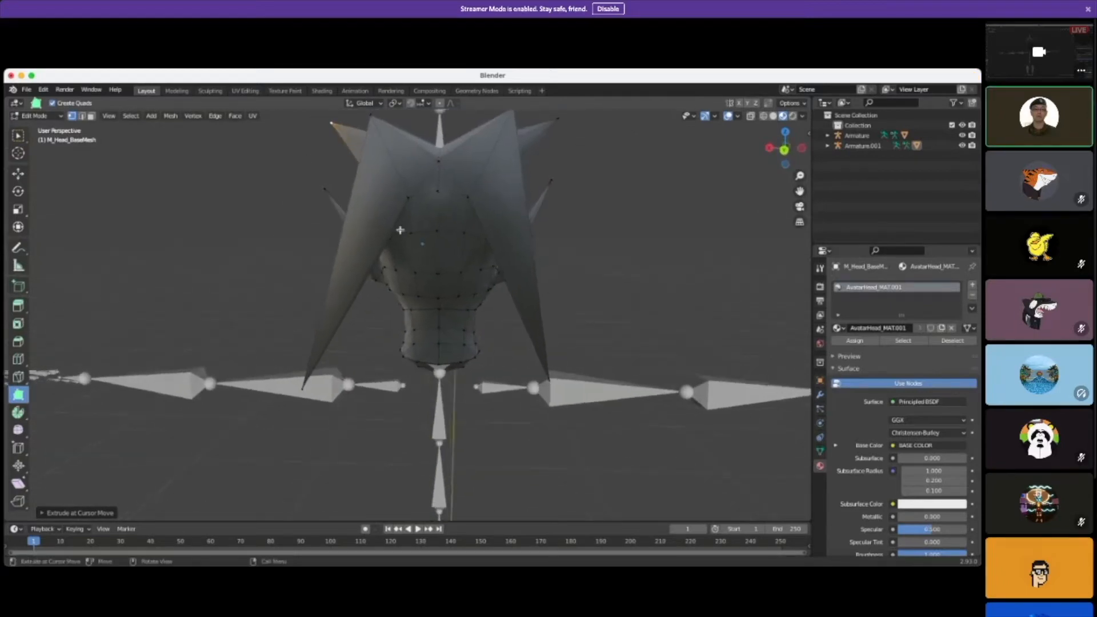
pyautogui.moveTo(410, 236); pyautogui.dragTo(402, 272)
pyautogui.moveTo(369, 339); pyautogui.dragTo(367, 340)
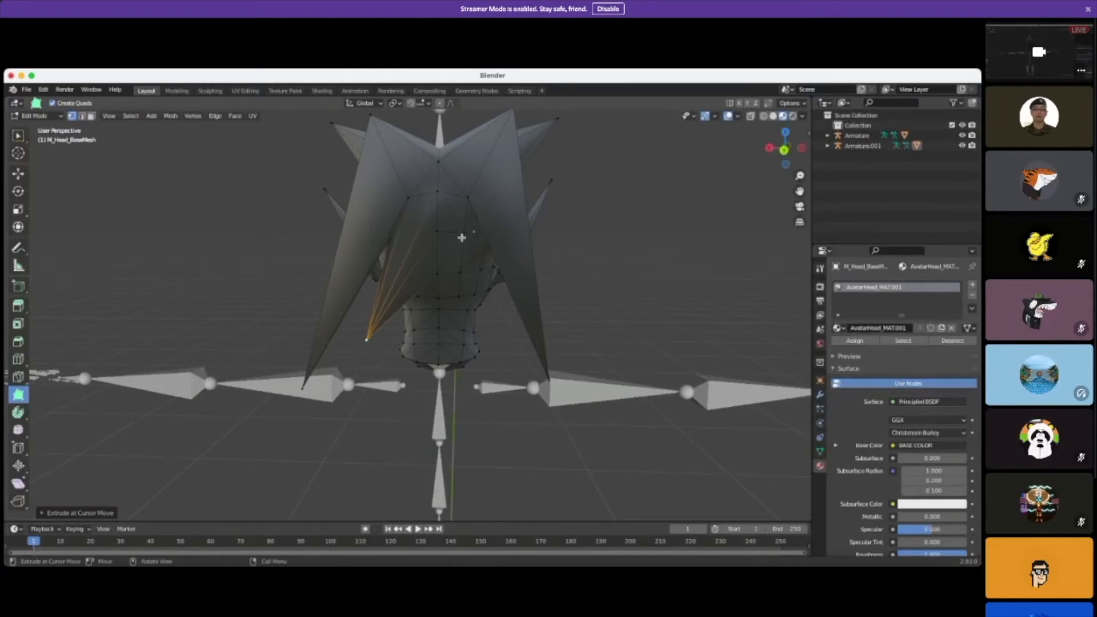
# Step: Extrude a matching downward hair spike on the other side of the lower back of the head
pyautogui.moveTo(461, 232); pyautogui.dragTo(482, 297)
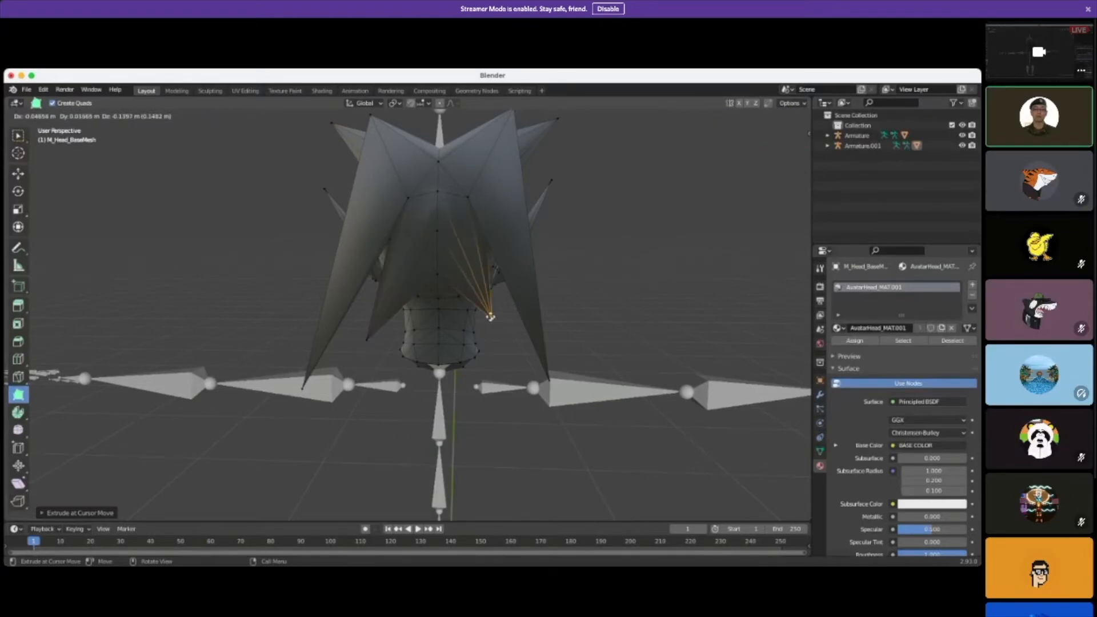
pyautogui.moveTo(495, 328); pyautogui.dragTo(496, 329)
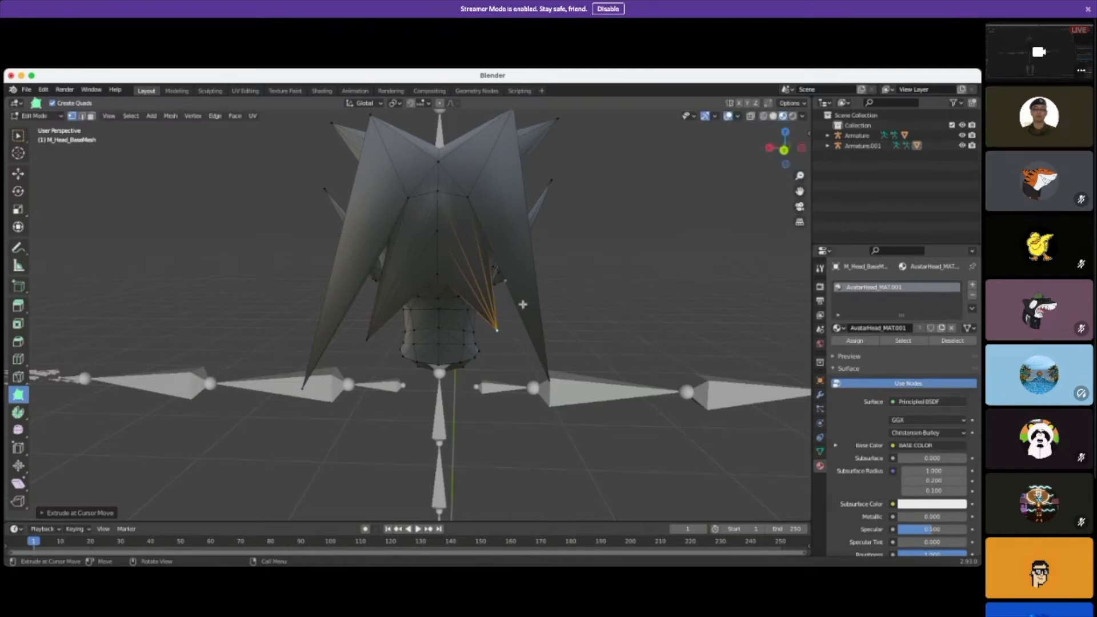
pyautogui.moveTo(499, 327); pyautogui.dragTo(520, 256)
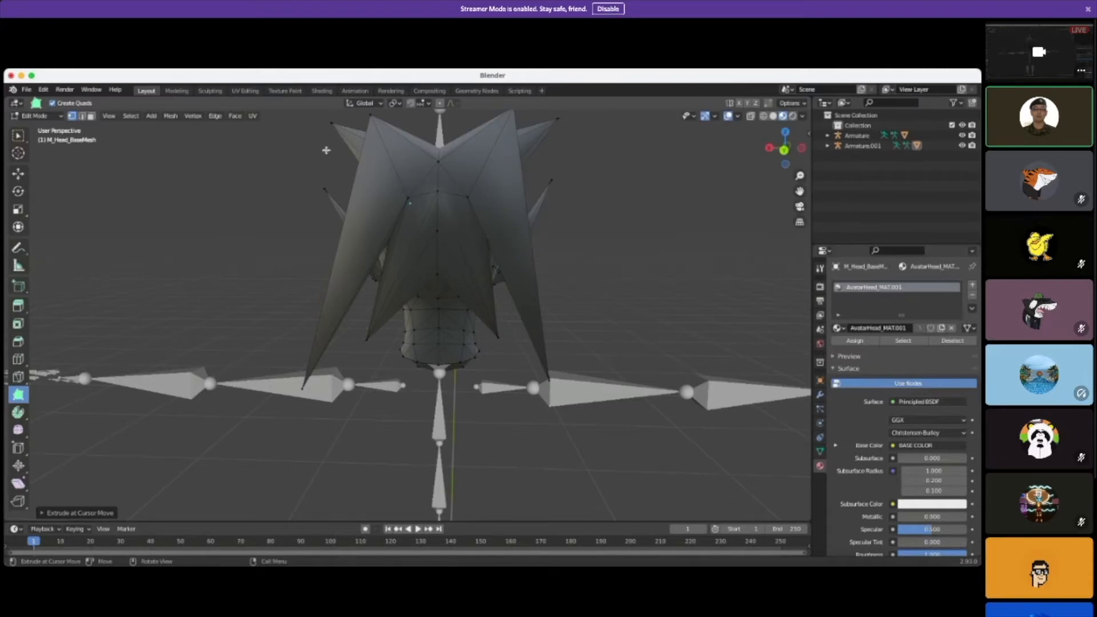
# Step: Return the head mesh to Object Mode and check the face and hair spikes up close from the front
pyautogui.click(36, 116)
pyautogui.click(34, 129)
pyautogui.moveTo(632, 278); pyautogui.dragTo(417, 229, button='middle')
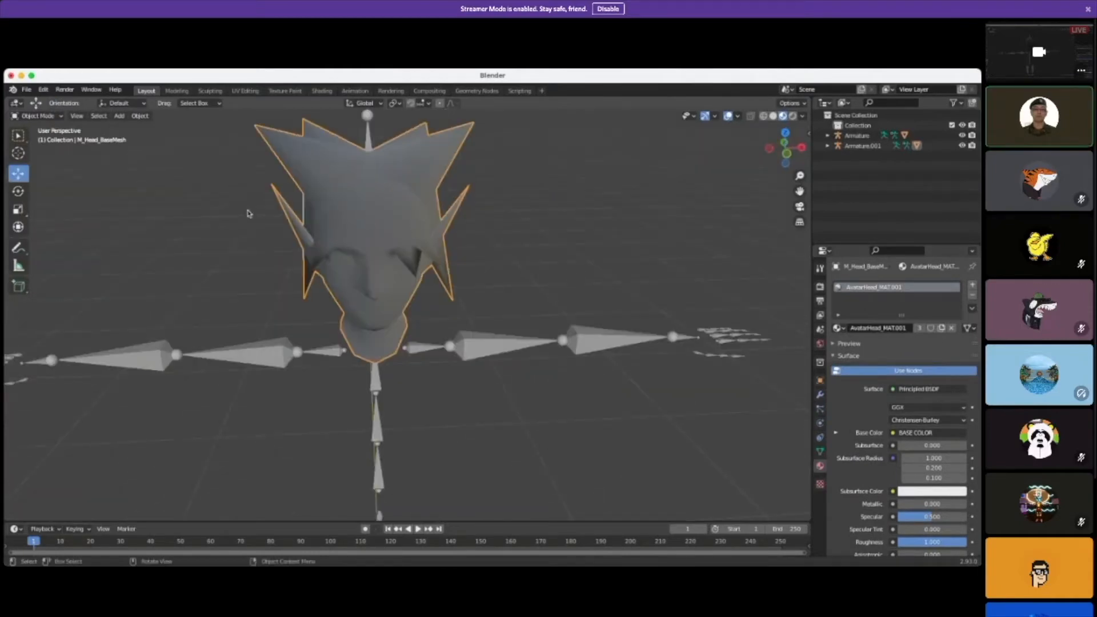
pyautogui.scroll(4, 409, 255)
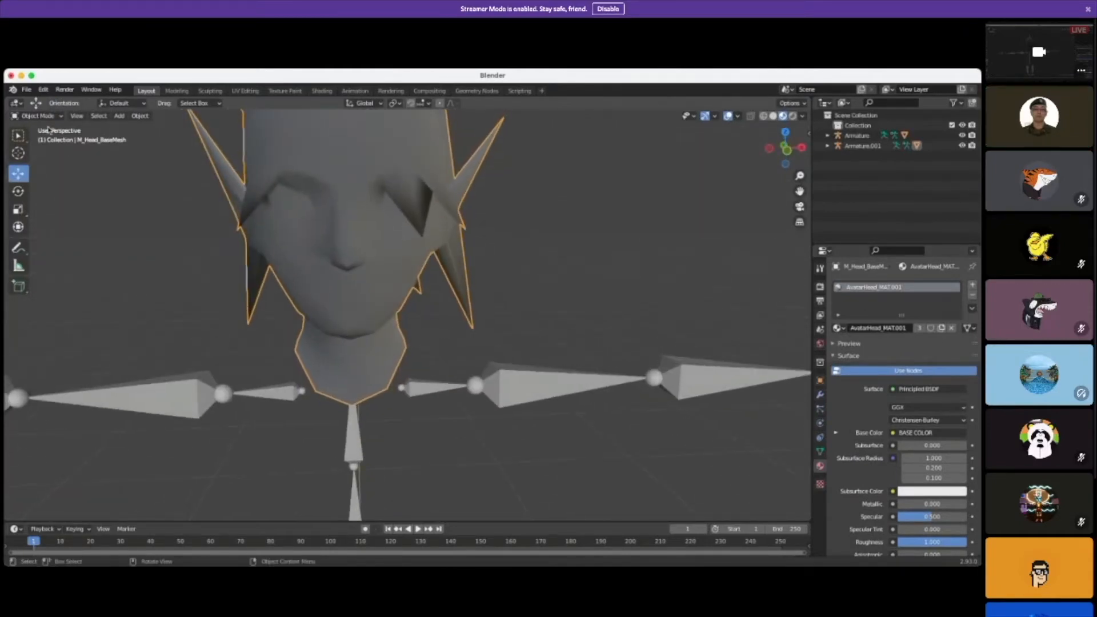
# Step: Undo the mode change and the last mesh edits to remove the stray spike over one eye
pyautogui.click(48, 92)
pyautogui.click(52, 101)
pyautogui.click(47, 92)
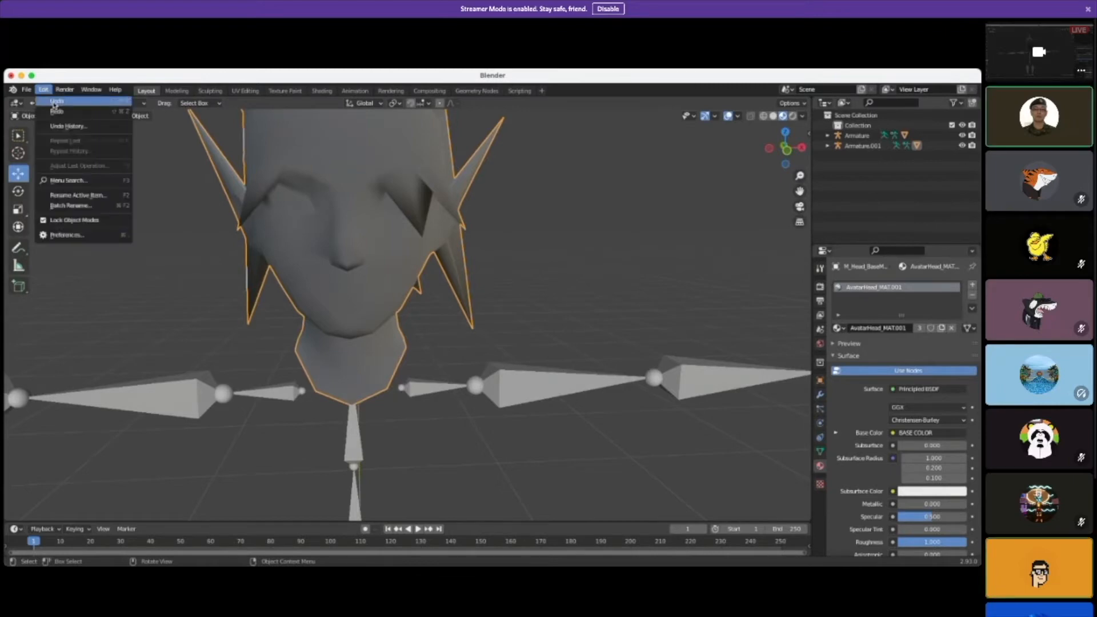
pyautogui.click(52, 101)
pyautogui.click(48, 102)
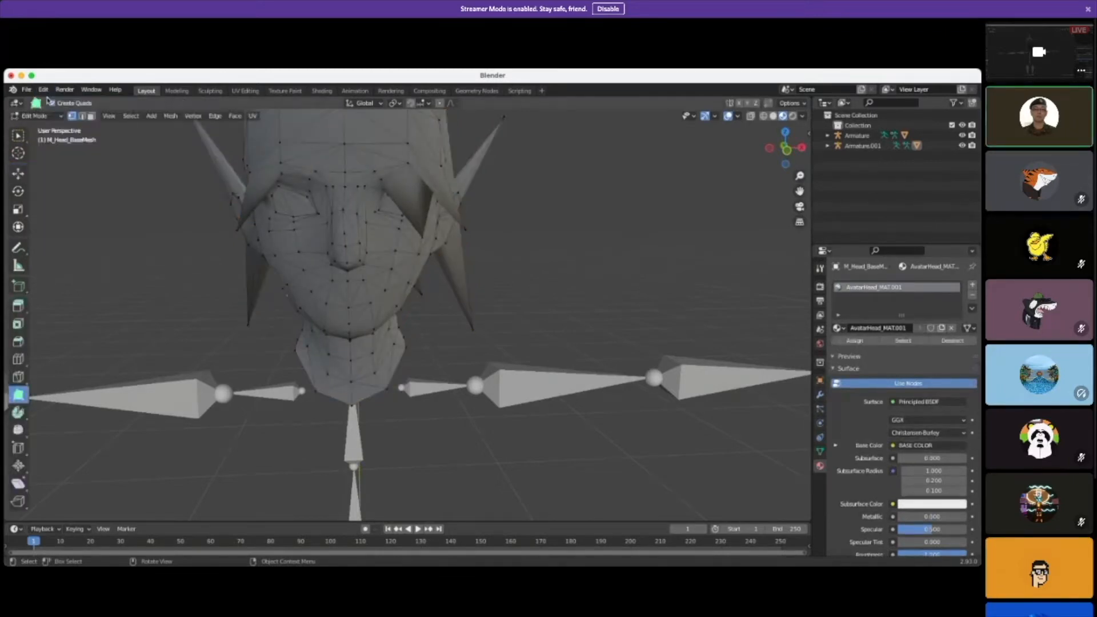
pyautogui.click(44, 89)
pyautogui.click(49, 102)
pyautogui.click(44, 90)
pyautogui.click(49, 102)
pyautogui.click(554, 320)
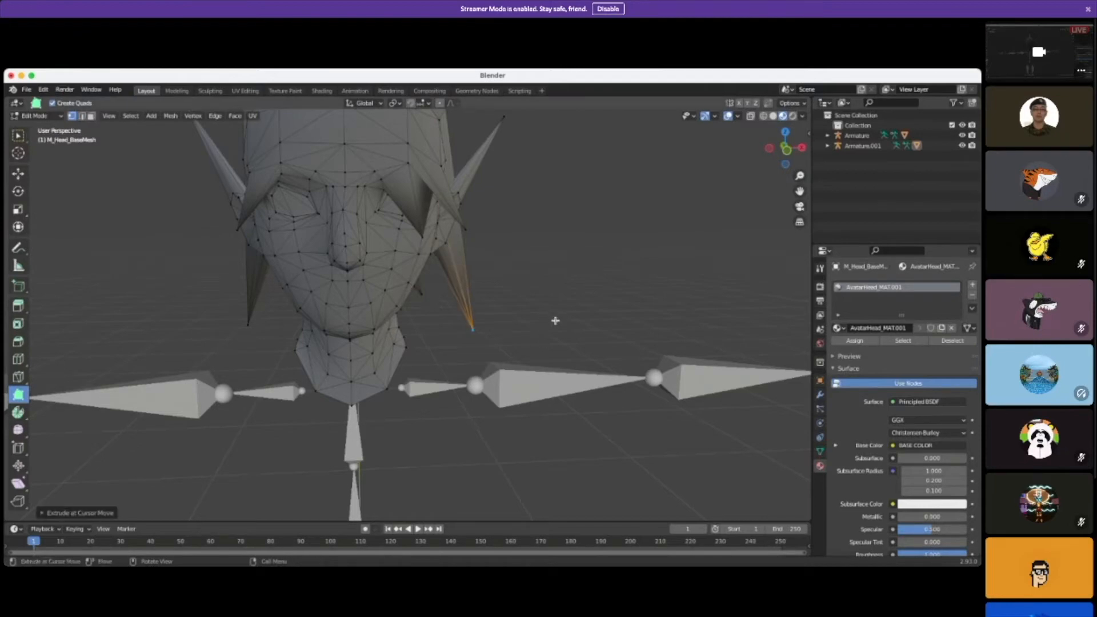
# Step: Move a vertex beside the eye up to the brow in Edit Mode
pyautogui.moveTo(595, 314)
pyautogui.mouseDown(button='middle')
pyautogui.moveTo(331, 330)
pyautogui.moveTo(600, 314)
pyautogui.mouseUp(button='middle')
pyautogui.press('g')
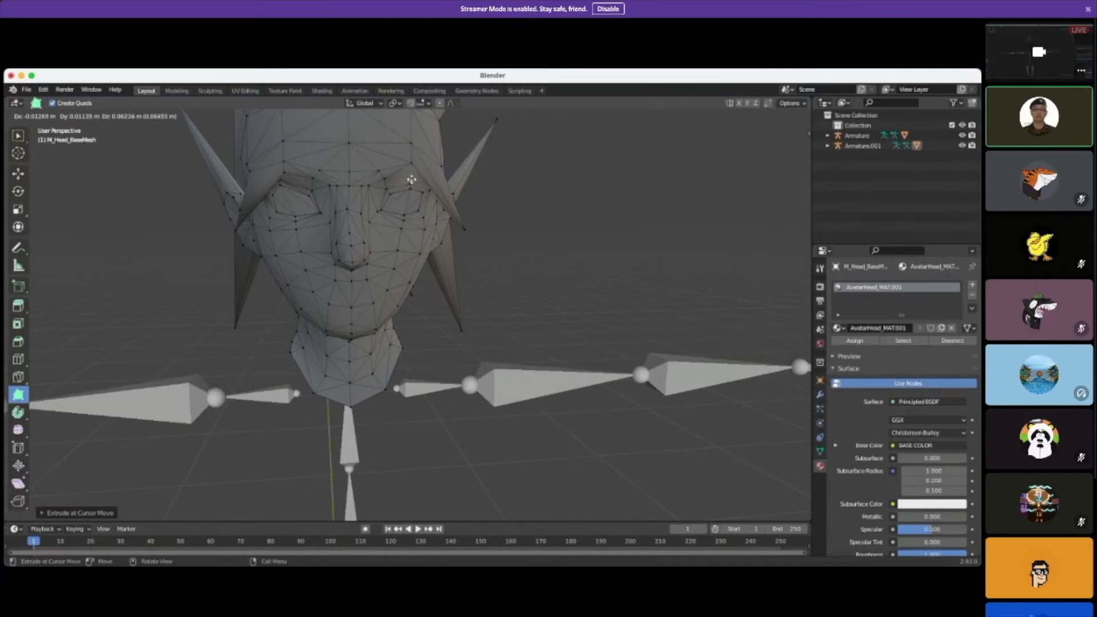
pyautogui.click(412, 179)
pyautogui.click(548, 311)
pyautogui.click(585, 333)
pyautogui.moveTo(554, 315)
pyautogui.mouseDown(button='middle')
pyautogui.moveTo(539, 313)
pyautogui.moveTo(610, 323)
pyautogui.moveTo(568, 314)
pyautogui.mouseUp(button='middle')
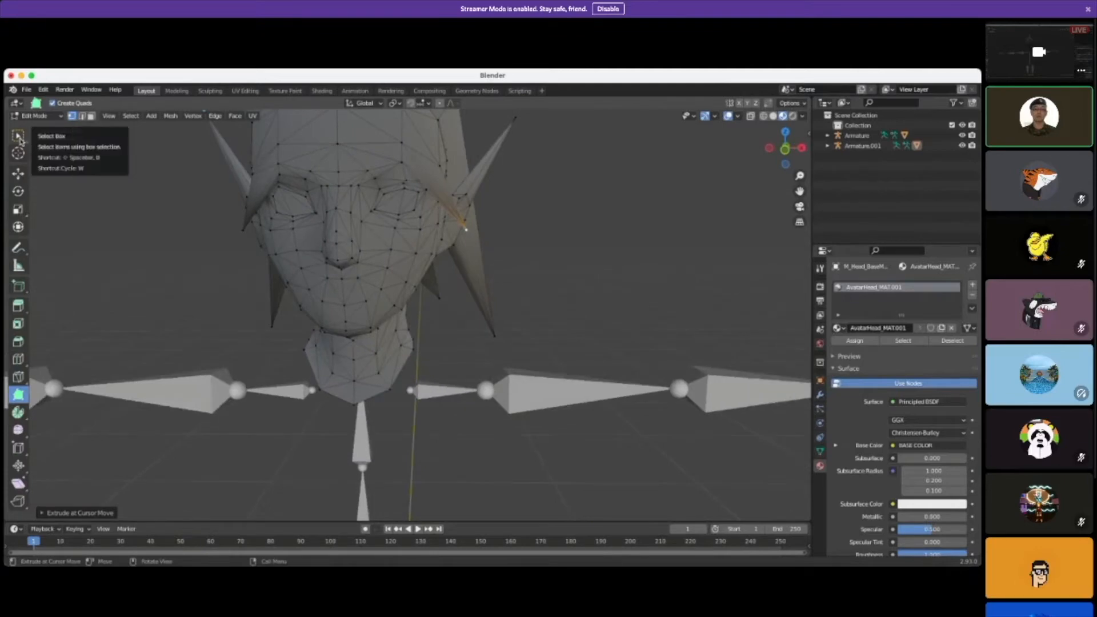
# Step: Switch to box selection of faces and add a second material slot with a new material whose base color is orange
pyautogui.click(19, 136)
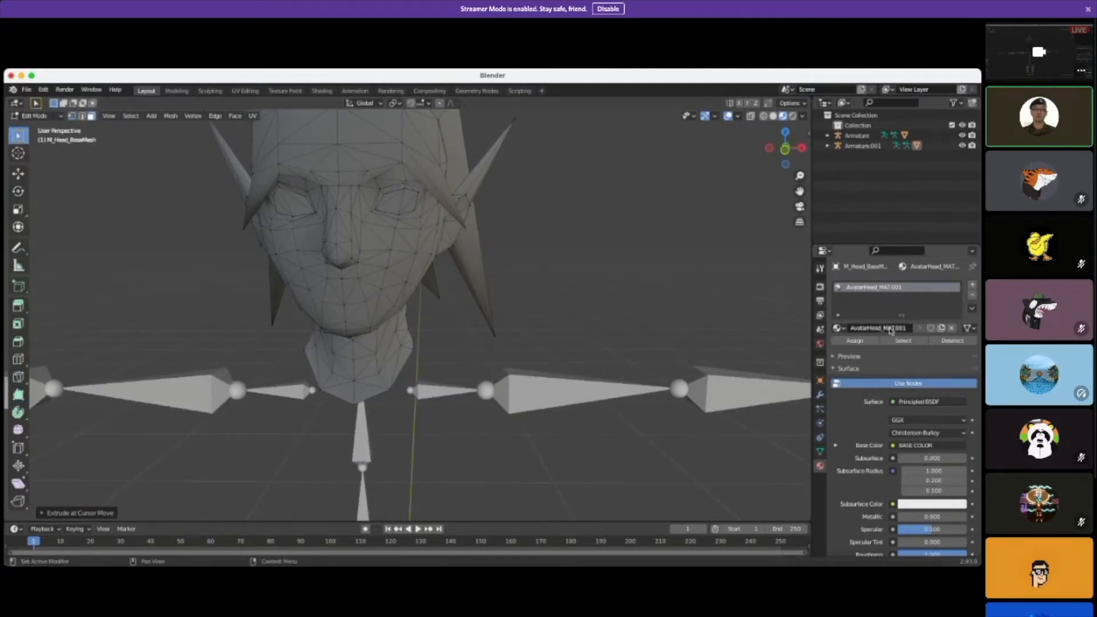
pyautogui.click(972, 286)
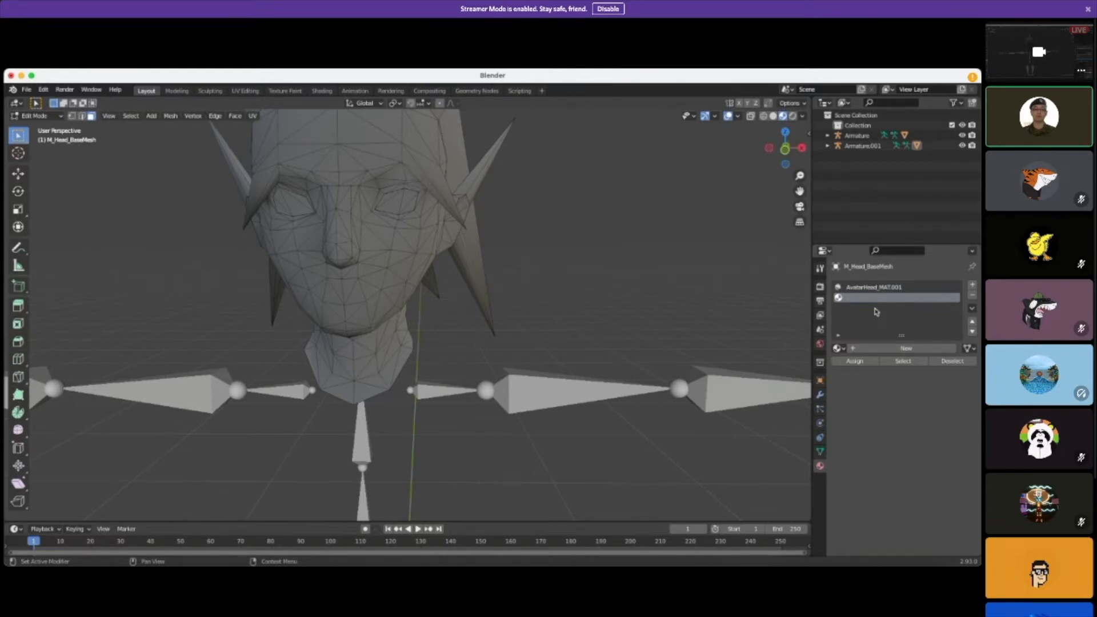
pyautogui.click(906, 348)
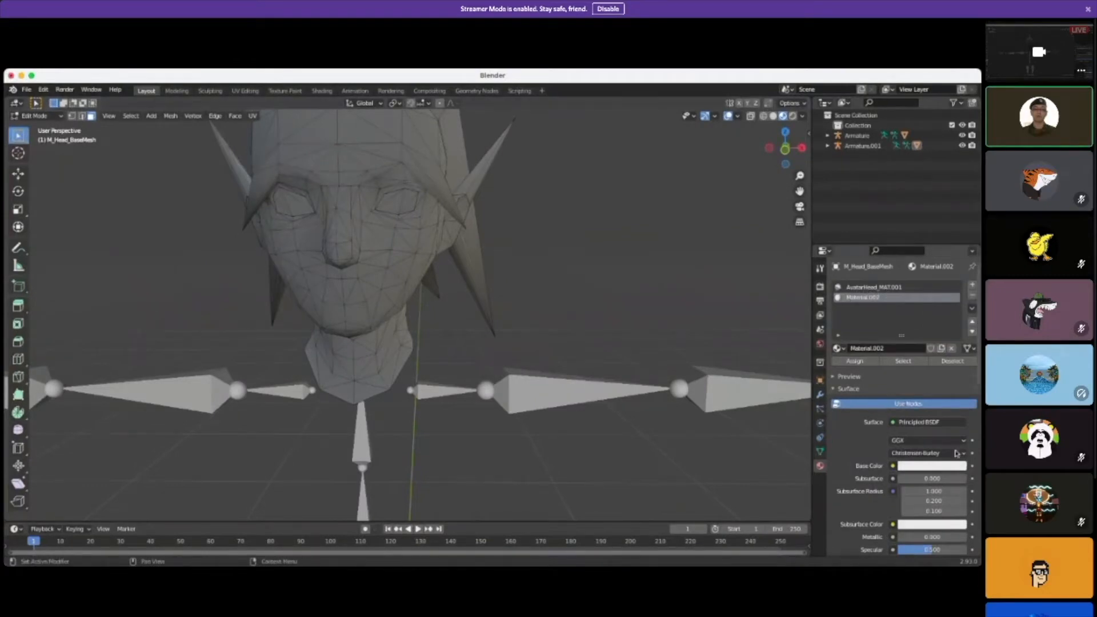
pyautogui.click(928, 467)
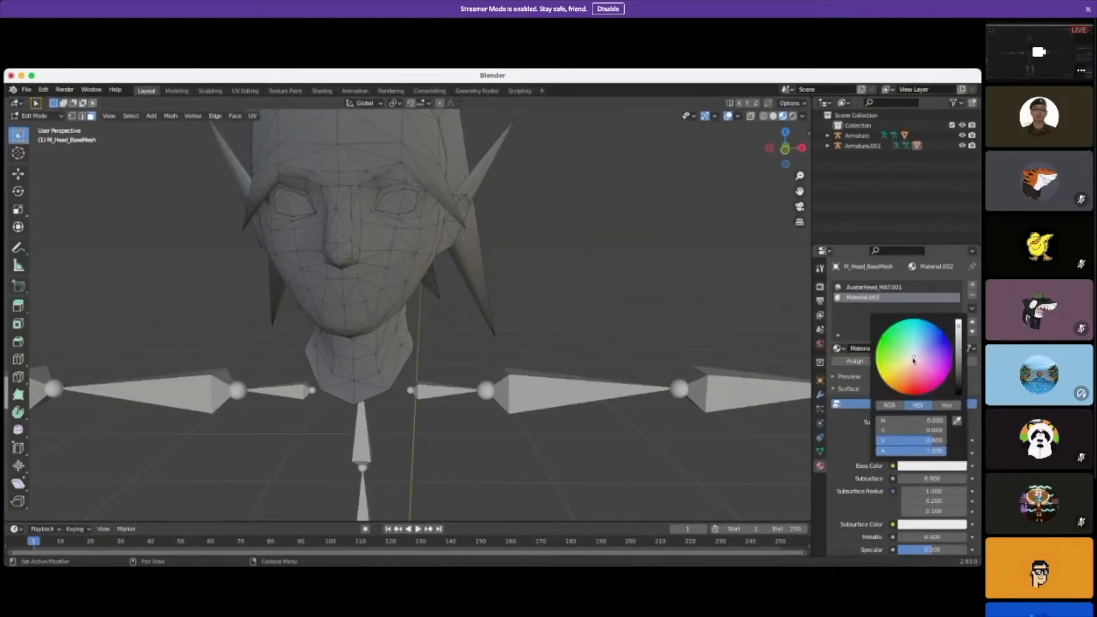
pyautogui.click(900, 393)
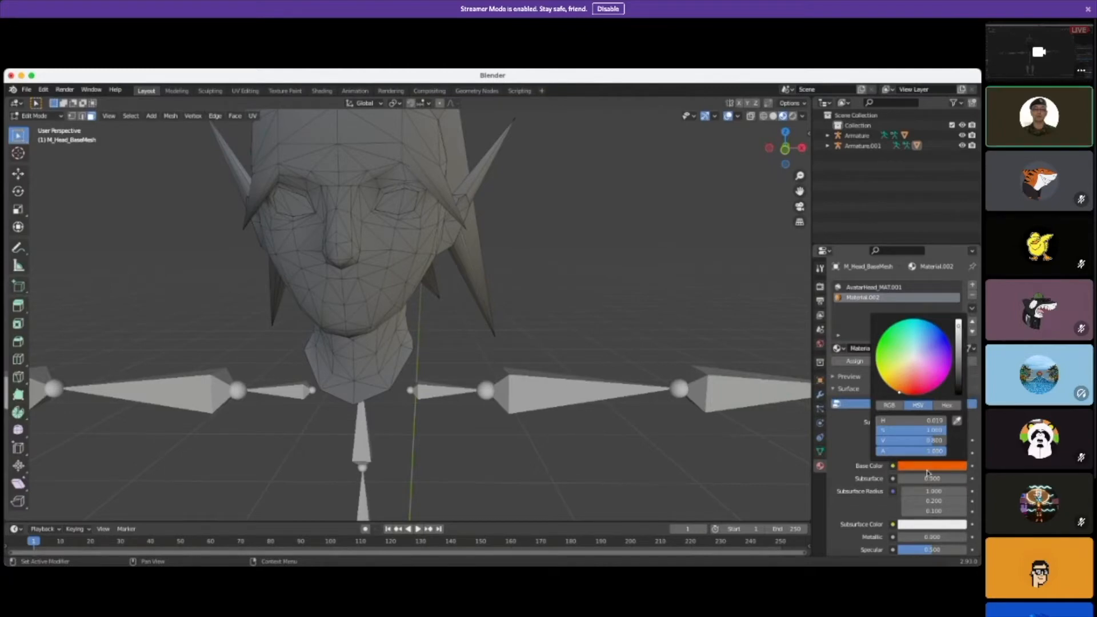
# Step: Set the new material's emission color to orange and lower its emission strength
pyautogui.scroll(-10, 934, 457)
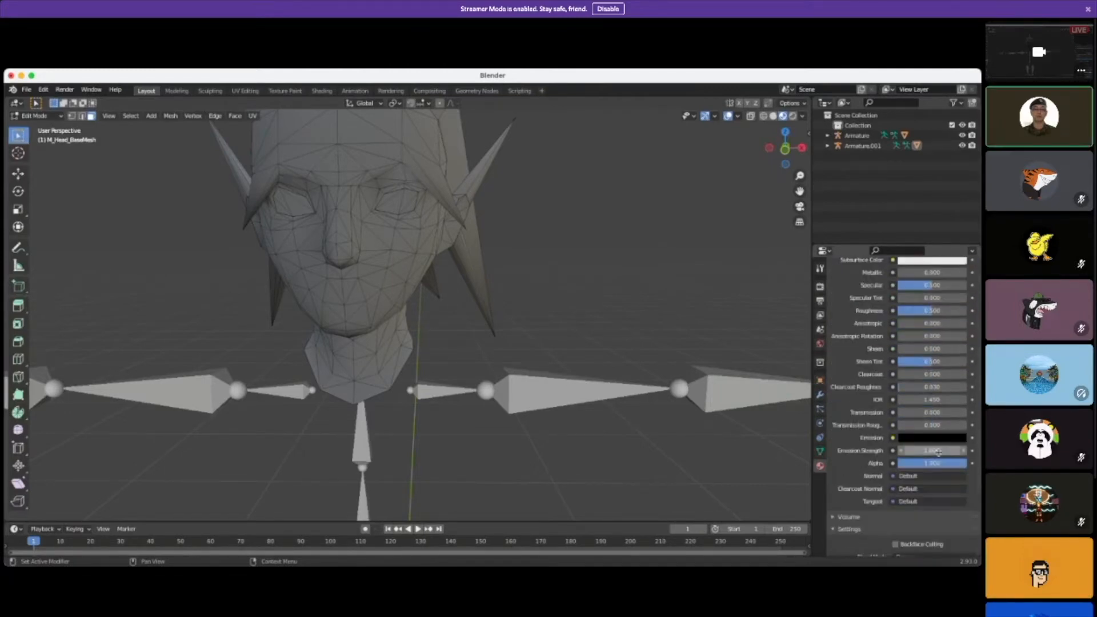
pyautogui.click(918, 439)
pyautogui.moveTo(960, 312); pyautogui.dragTo(959, 293)
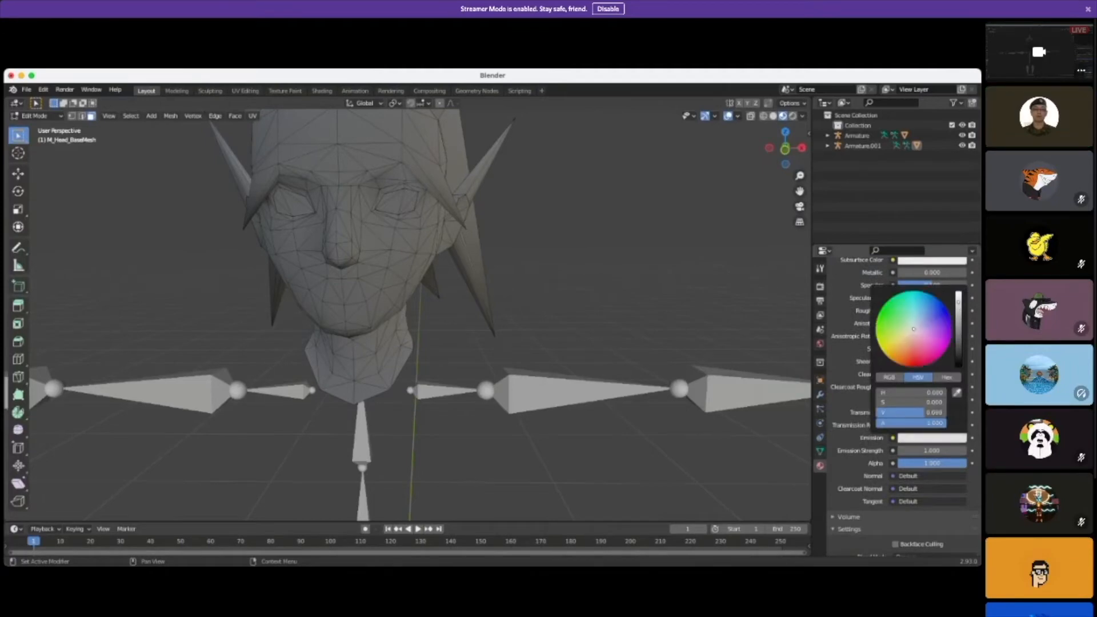
pyautogui.moveTo(914, 338); pyautogui.dragTo(902, 360)
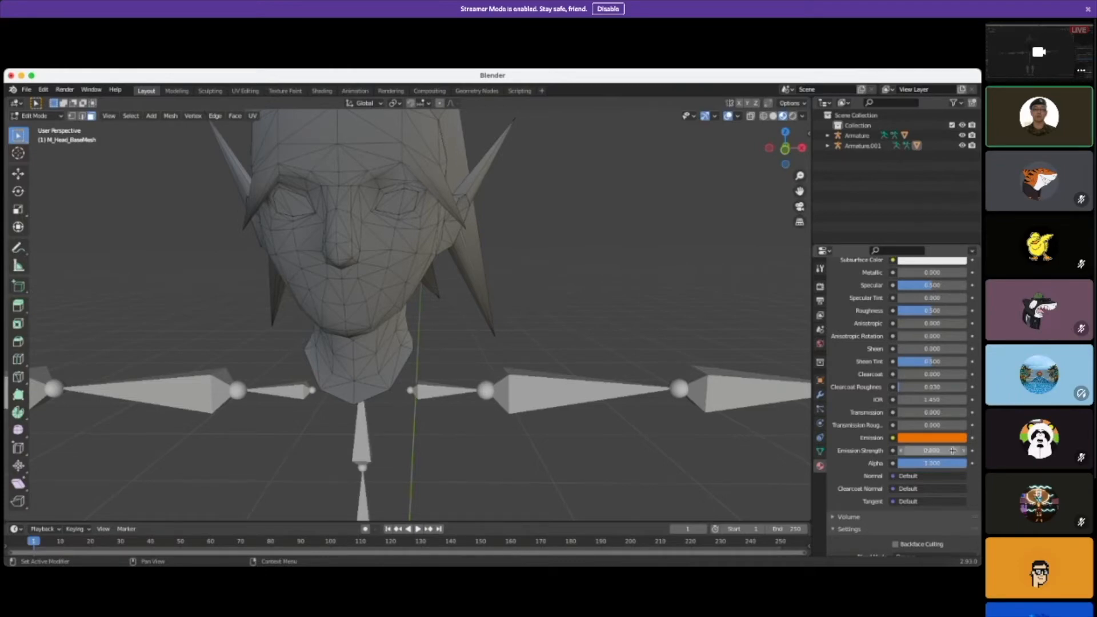
pyautogui.scroll(10, 952, 450)
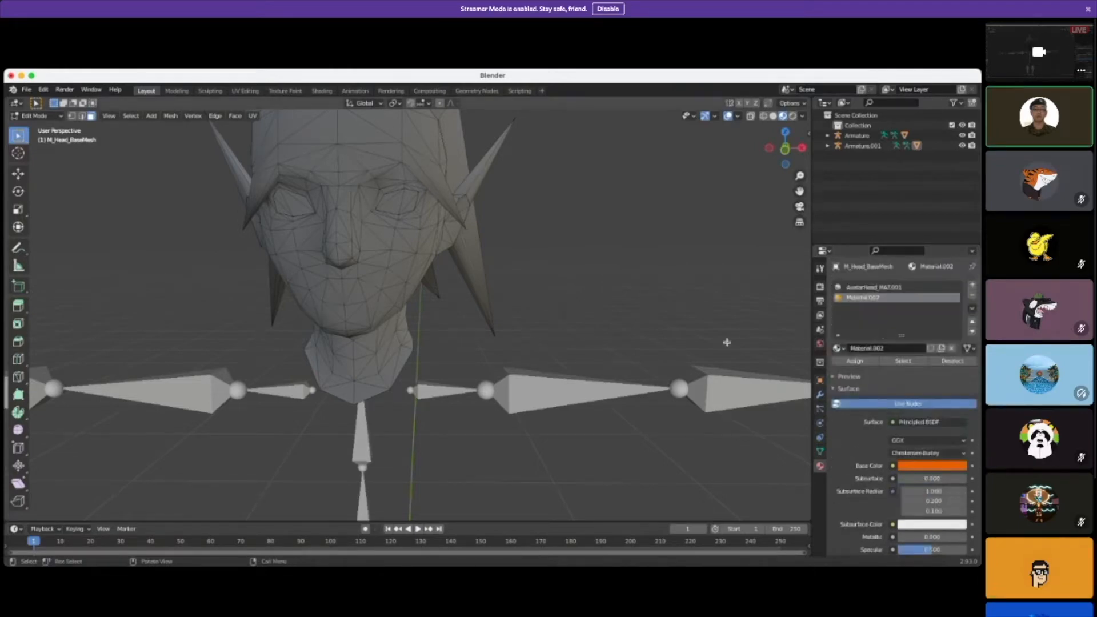
# Step: Select the faces of both eyes and assign the orange Material.002 to them
pyautogui.moveTo(533, 278); pyautogui.dragTo(541, 279, button='middle')
pyautogui.click(393, 202)
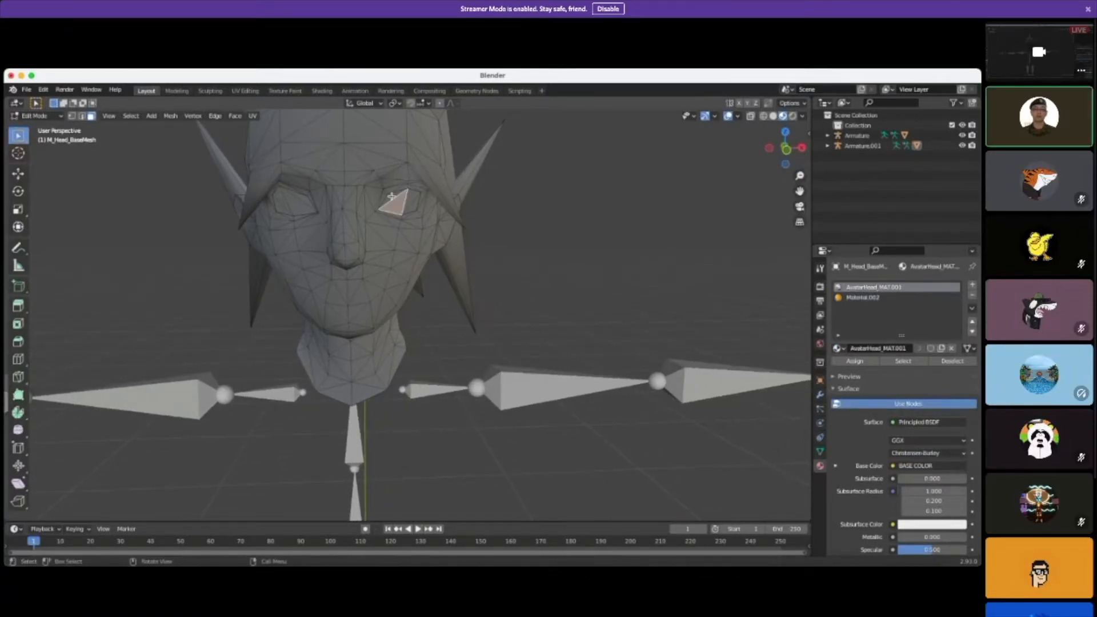
pyautogui.keyDown('shift'); pyautogui.click(391, 196); pyautogui.keyUp('shift')
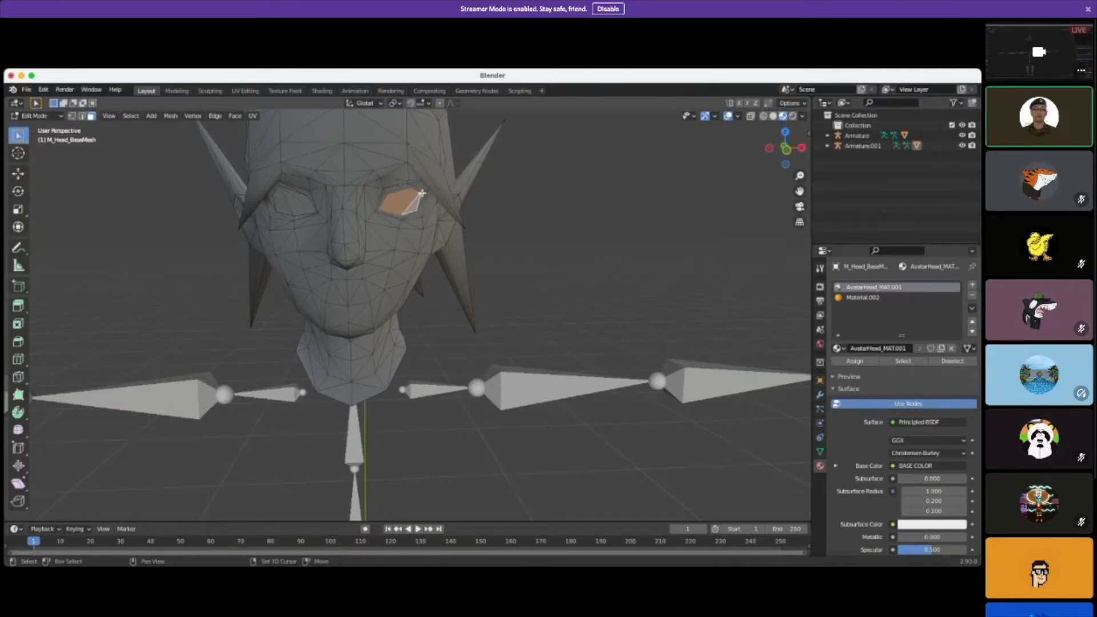
pyautogui.keyDown('shift'); pyautogui.click(296, 203); pyautogui.keyUp('shift')
pyautogui.keyDown('shift'); pyautogui.click(279, 204); pyautogui.keyUp('shift')
pyautogui.keyDown('shift'); pyautogui.click(303, 197); pyautogui.keyUp('shift')
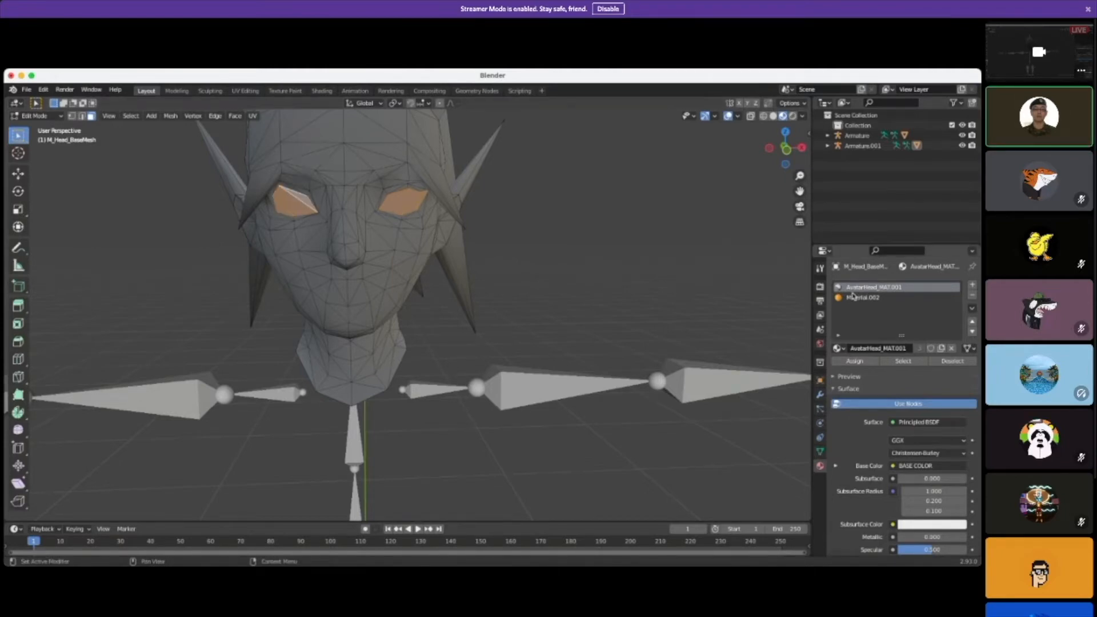
pyautogui.click(849, 299)
pyautogui.click(851, 360)
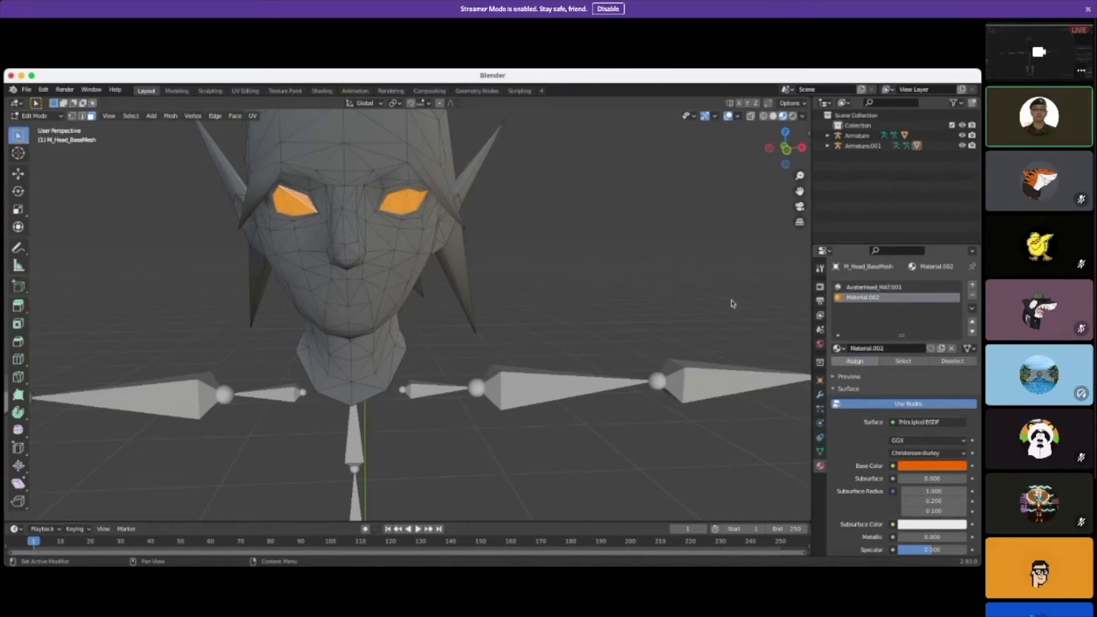
# Step: Assign the orange Material.002 to the inner faces of the short hair spike at the back of the head
pyautogui.scroll(-2, 601, 292)
pyautogui.moveTo(594, 286); pyautogui.dragTo(422, 242, button='middle')
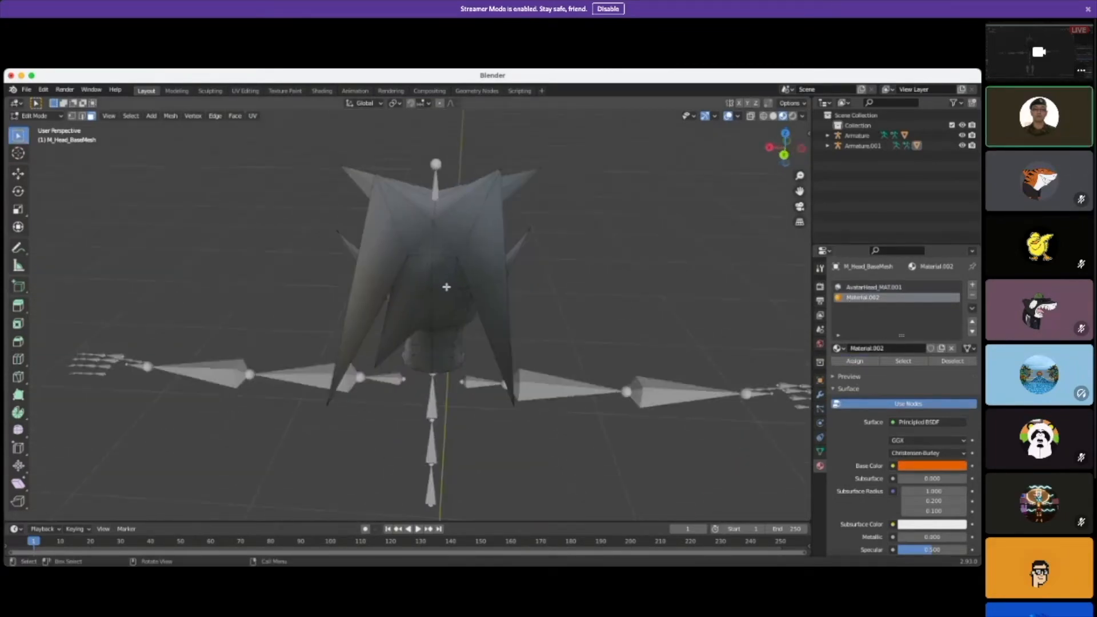
pyautogui.scroll(2, 446, 287)
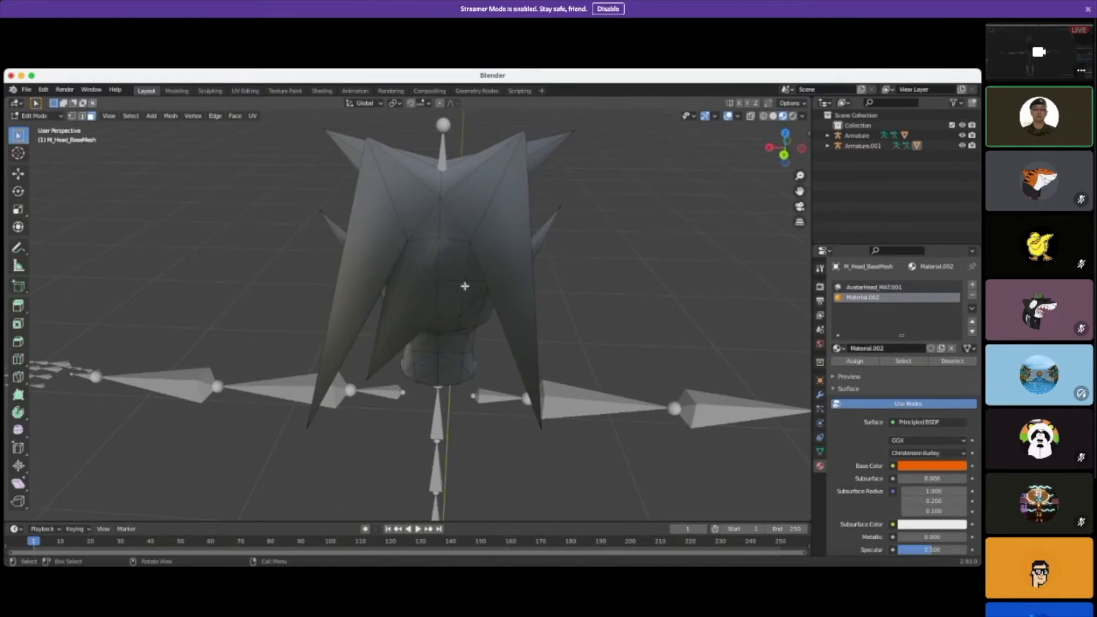
pyautogui.click(422, 264)
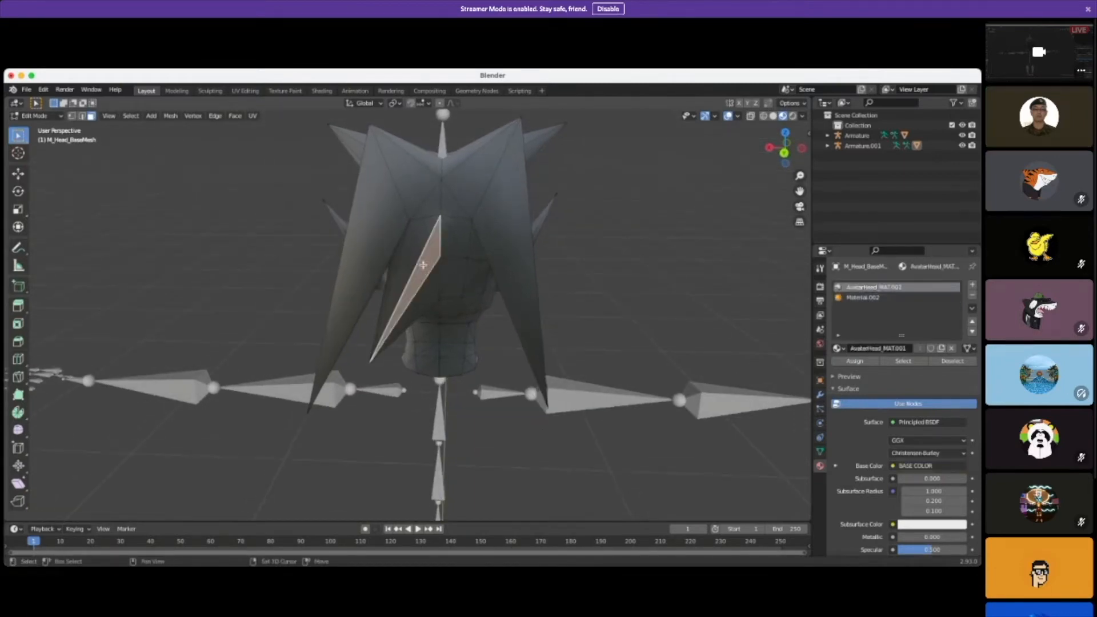
pyautogui.click(879, 298)
pyautogui.click(853, 361)
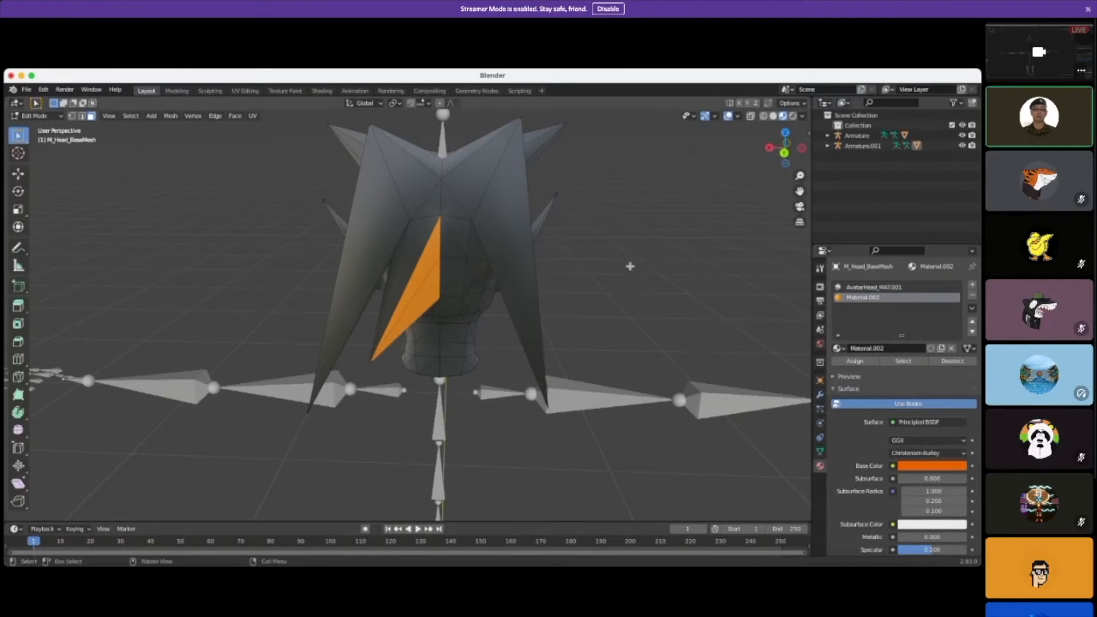
# Step: Pull out a second short spike opposite the orange one with Poly Build and assign Material.002 to its inner faces
pyautogui.click(19, 396)
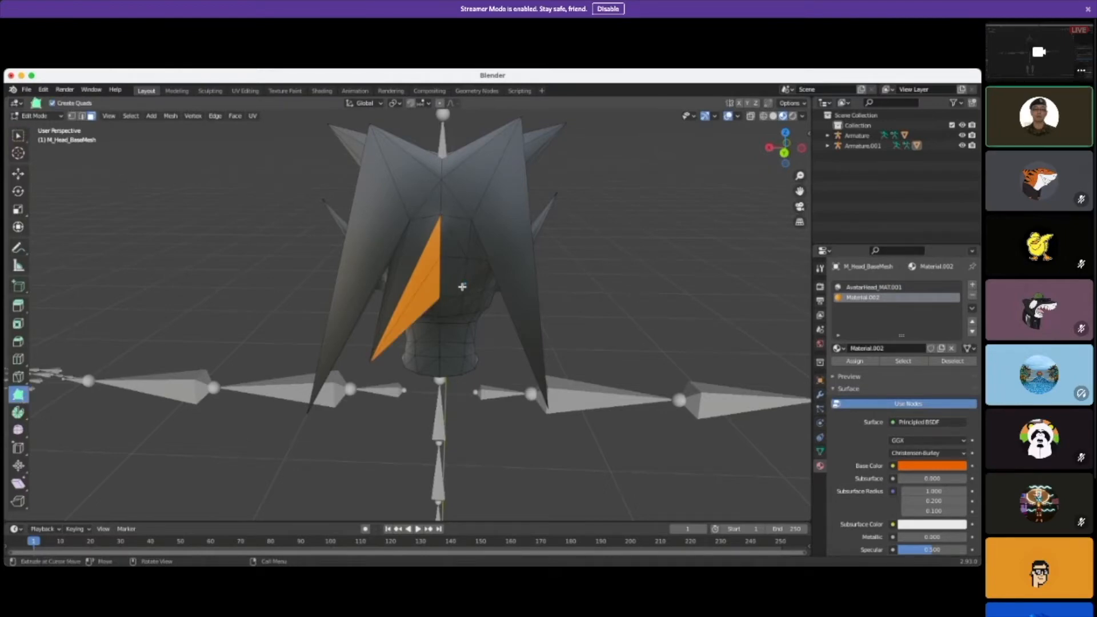
pyautogui.moveTo(461, 258); pyautogui.dragTo(497, 359)
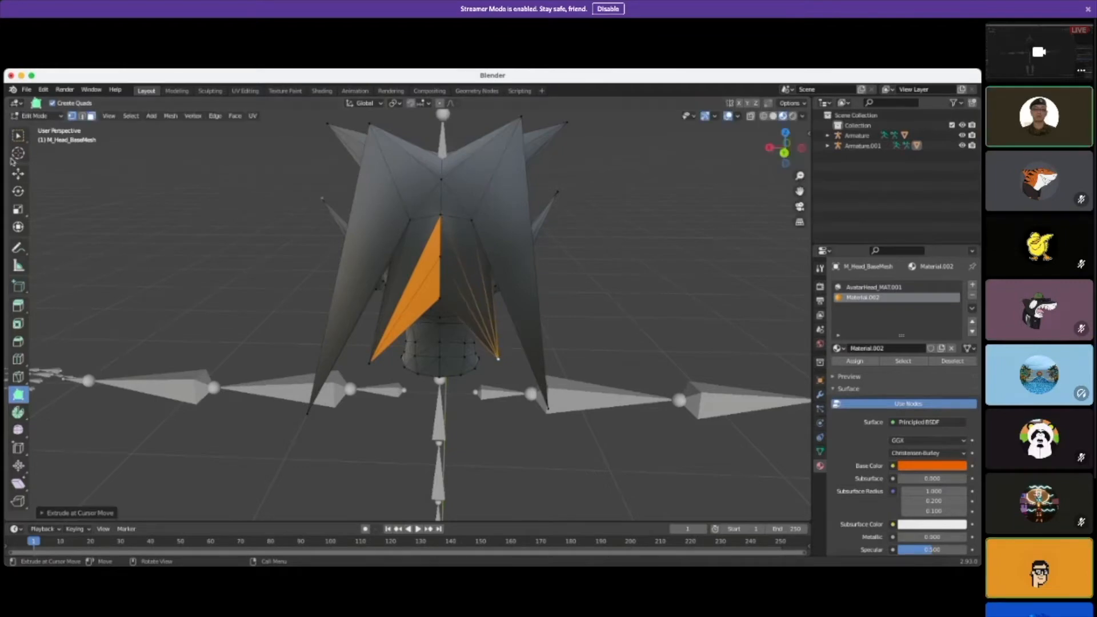
pyautogui.click(17, 135)
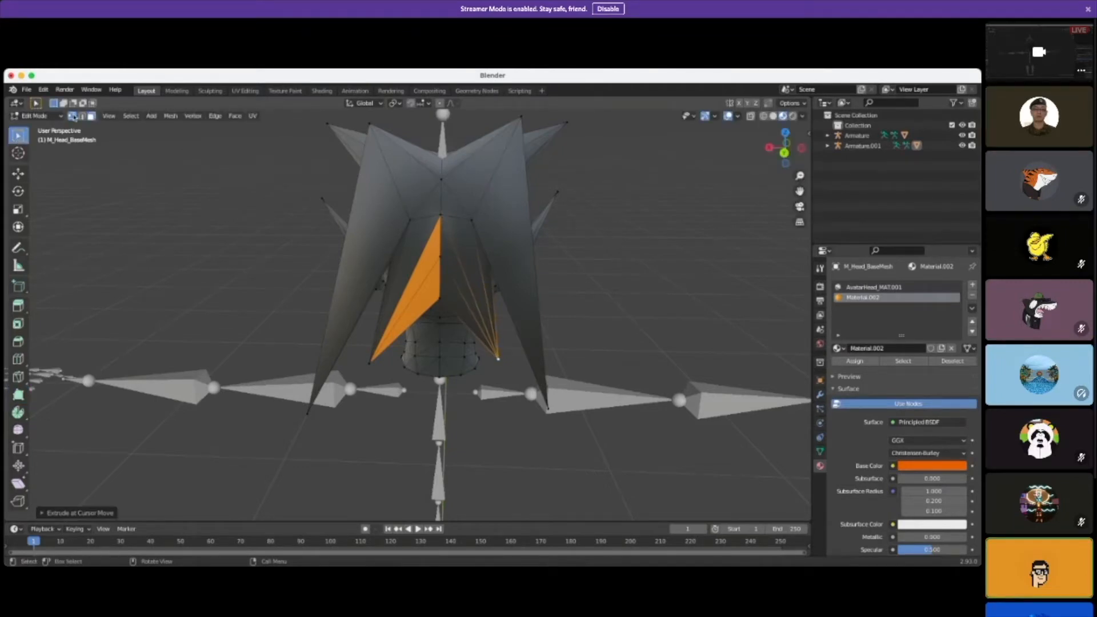
pyautogui.click(91, 116)
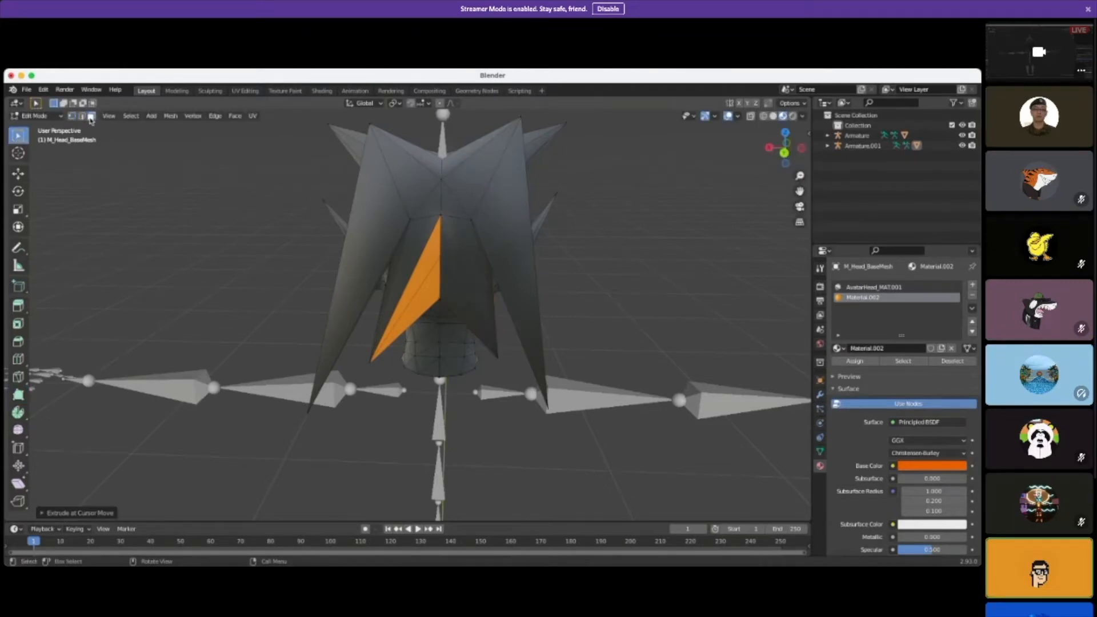
pyautogui.click(457, 252)
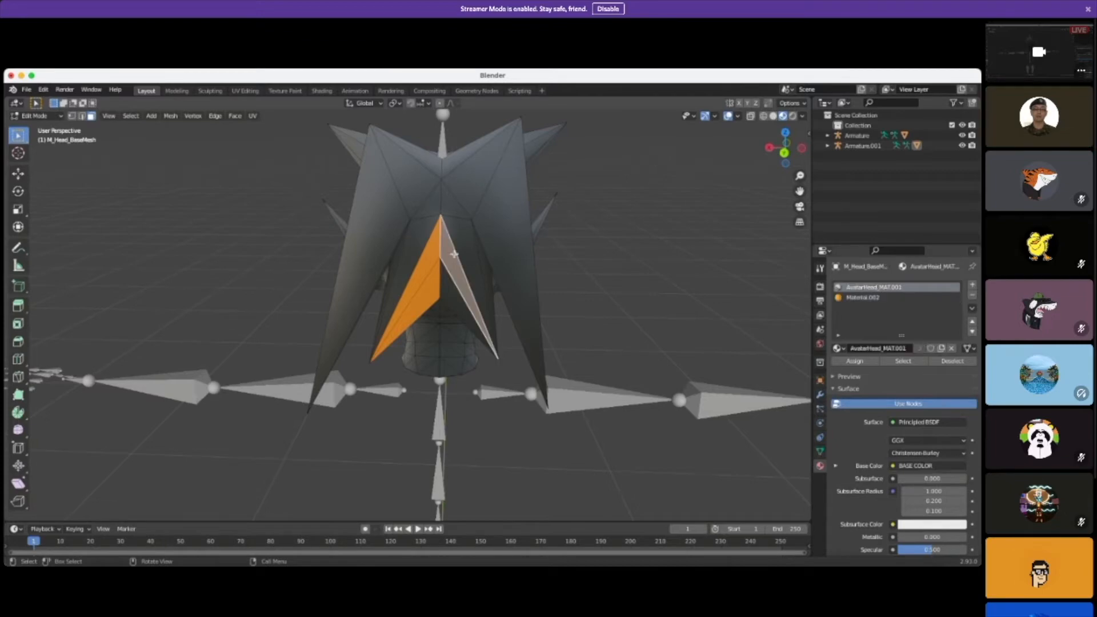
pyautogui.click(862, 298)
pyautogui.click(855, 361)
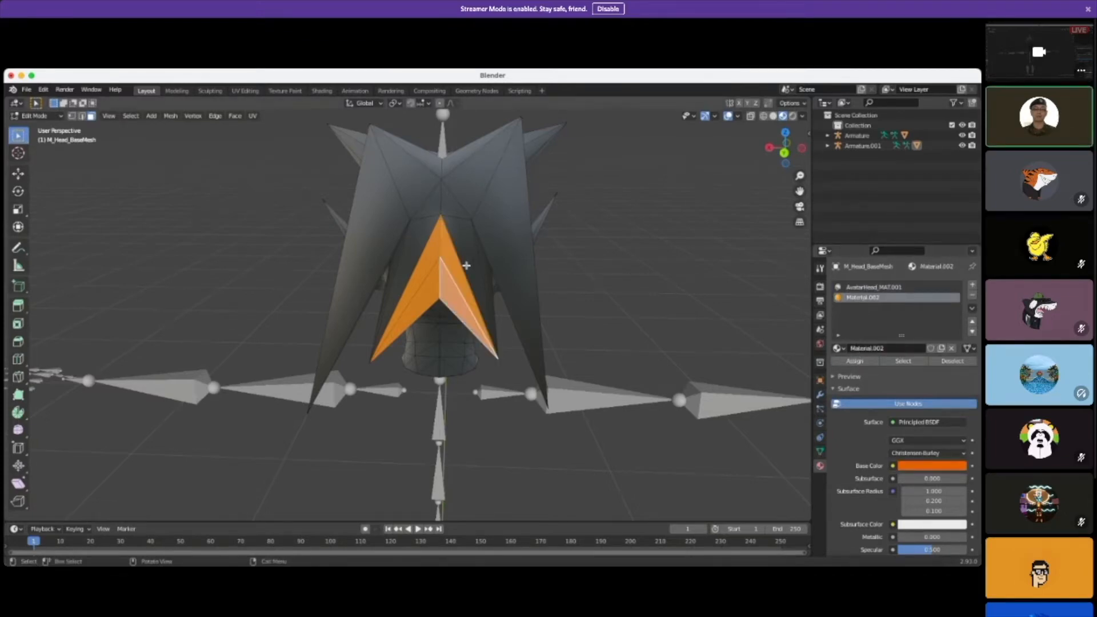
# Step: Reassign the lower inner faces of the two short back spikes to AvatarHead_MAT.001
pyautogui.moveTo(644, 305); pyautogui.dragTo(657, 289, button='middle')
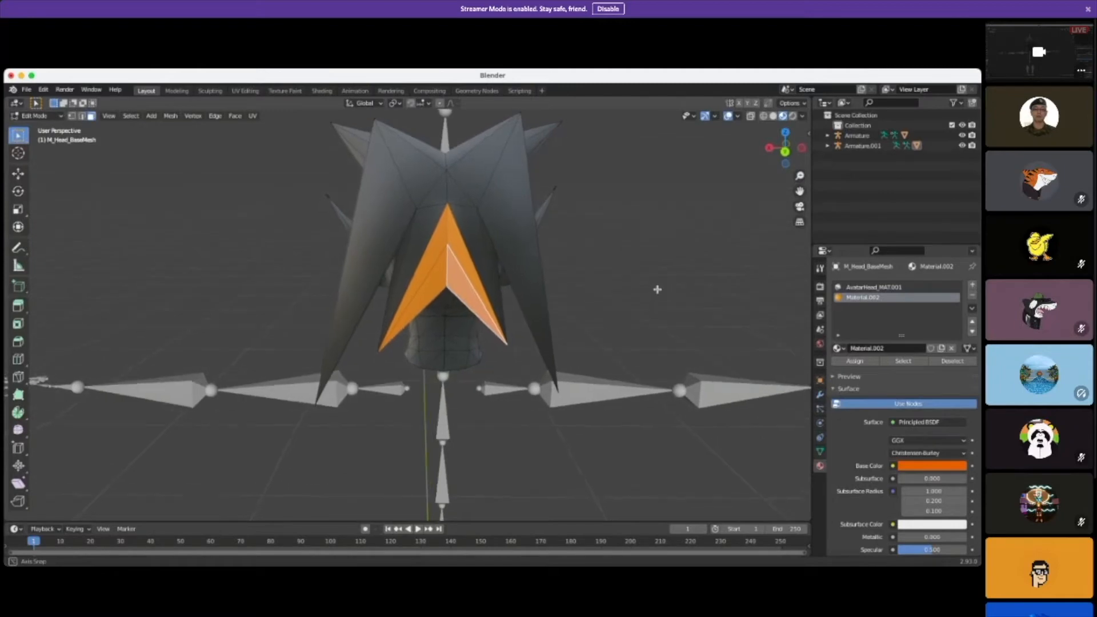
pyautogui.click(457, 284)
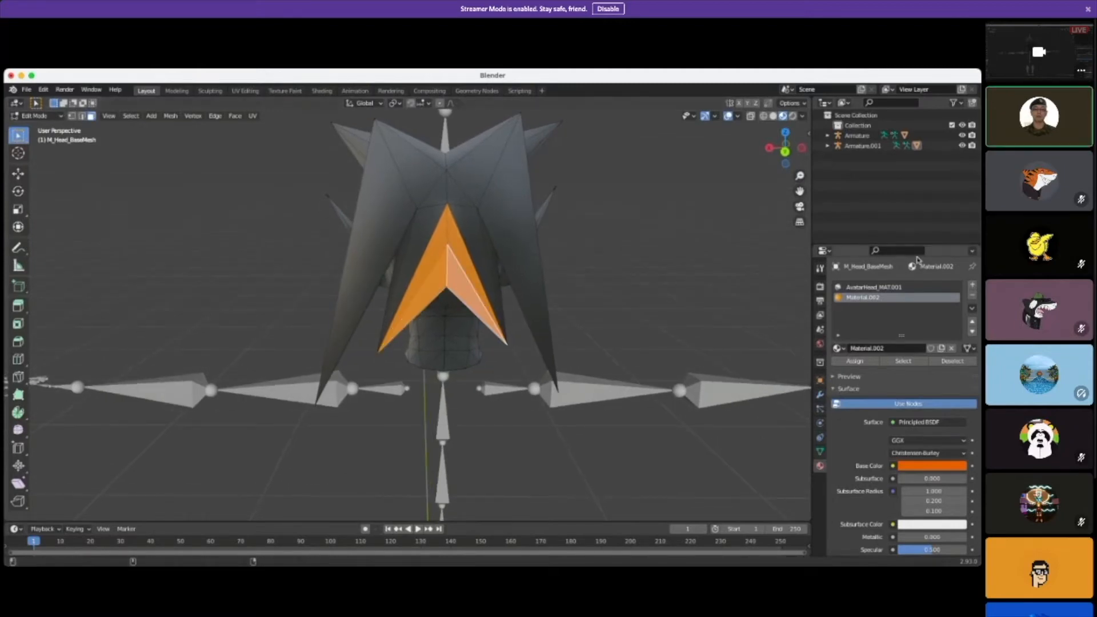
pyautogui.click(870, 288)
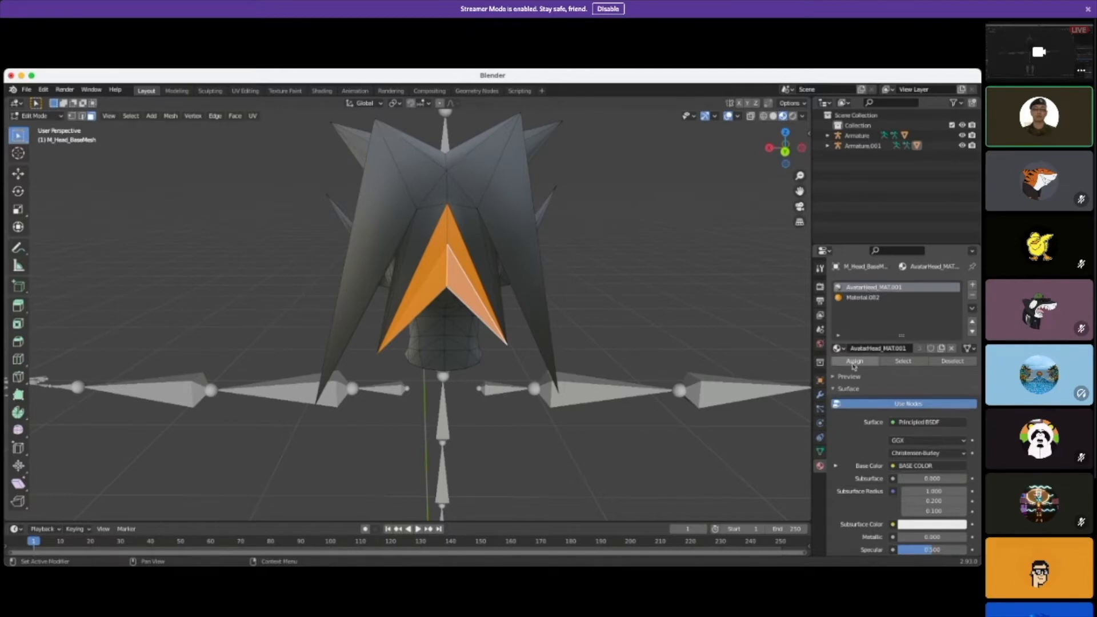
# Step: Assign the orange Material.002 to the outer faces of the two long hair spikes at the back
pyautogui.moveTo(651, 306)
pyautogui.mouseDown(button='middle')
pyautogui.moveTo(655, 284)
pyautogui.moveTo(638, 310)
pyautogui.moveTo(584, 312)
pyautogui.moveTo(648, 312)
pyautogui.mouseUp(button='middle')
pyautogui.click(381, 227)
pyautogui.keyDown('shift'); pyautogui.click(509, 227); pyautogui.keyUp('shift')
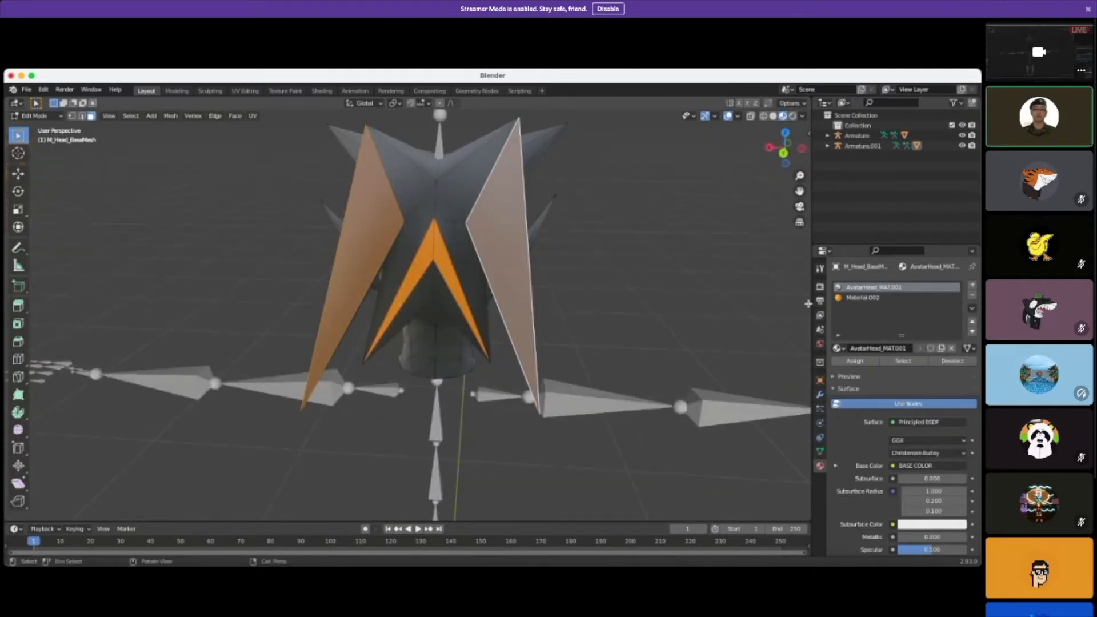
pyautogui.click(862, 297)
pyautogui.click(855, 361)
pyautogui.click(591, 290)
# Step: Examine where the orange accents sit on the reference head standing beside the new head
pyautogui.moveTo(704, 335); pyautogui.dragTo(400, 277, button='middle')
pyautogui.scroll(-3, 639, 318)
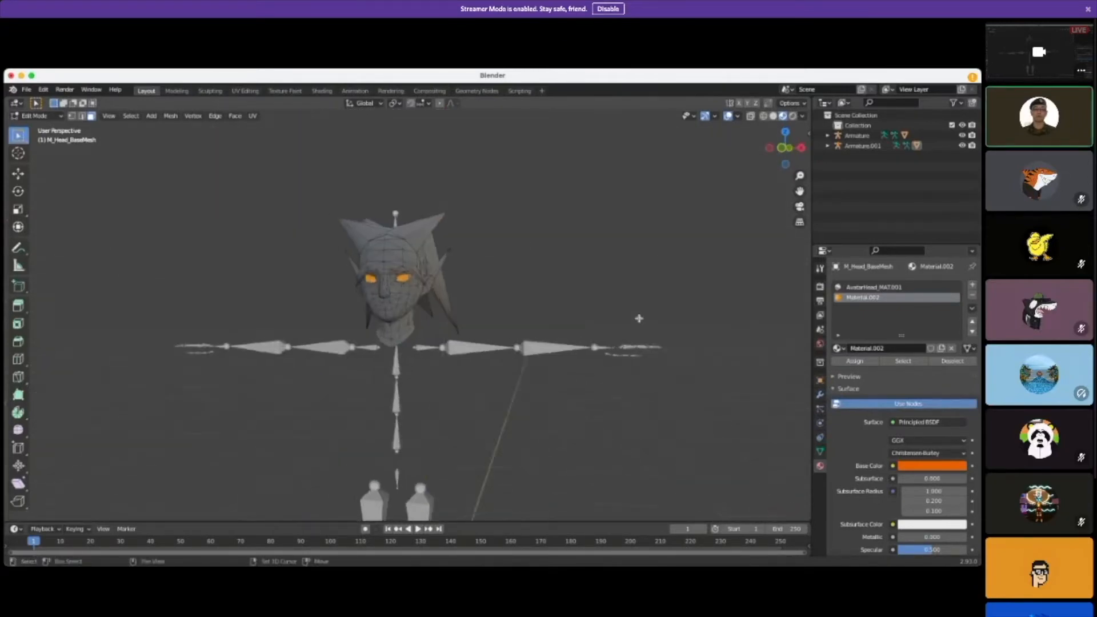
pyautogui.keyDown('shift'); pyautogui.moveTo(639, 318); pyautogui.dragTo(306, 287, button='middle'); pyautogui.keyUp('shift')
pyautogui.keyDown('shift'); pyautogui.moveTo(700, 330); pyautogui.dragTo(157, 311, button='middle'); pyautogui.keyUp('shift')
pyautogui.scroll(-3, 607, 354)
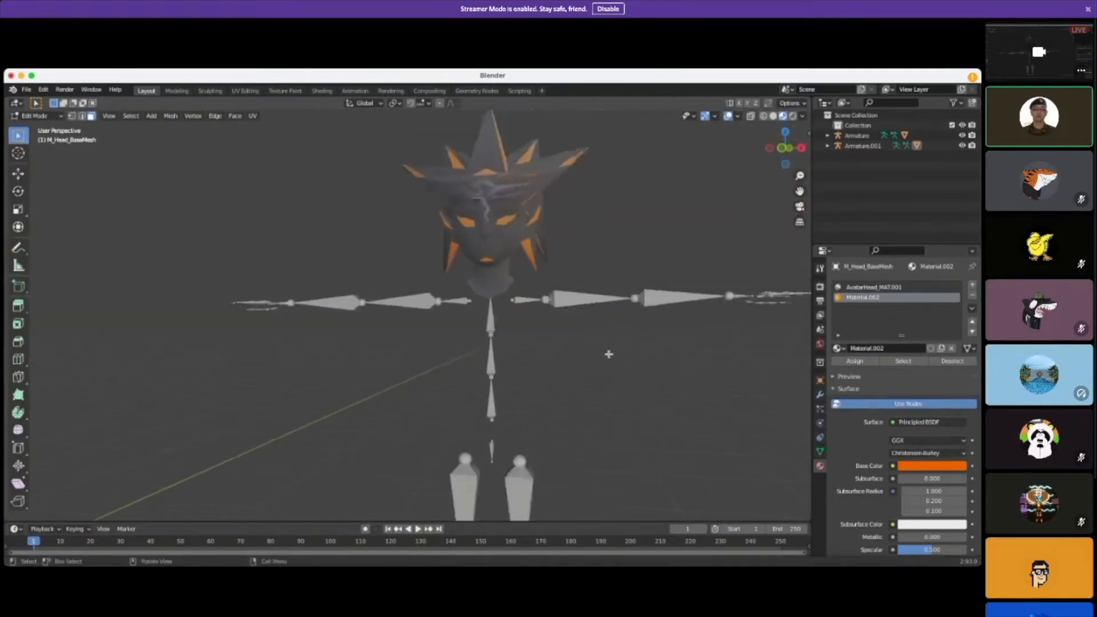
pyautogui.moveTo(555, 350); pyautogui.dragTo(571, 348, button='middle')
pyautogui.scroll(3, 469, 231)
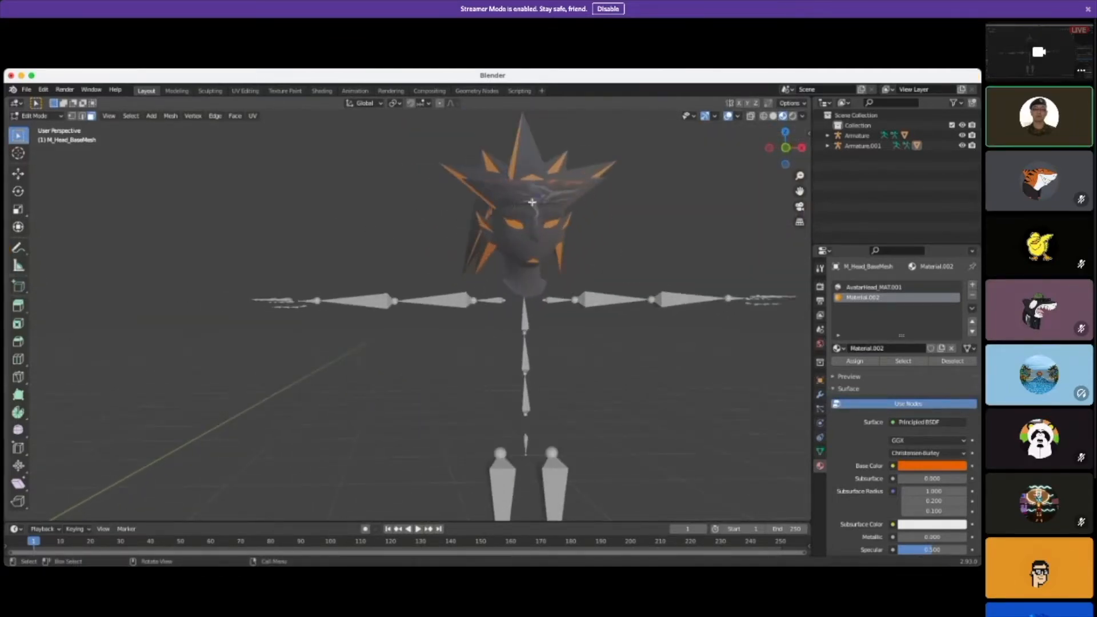
pyautogui.keyDown('shift'); pyautogui.moveTo(308, 315); pyautogui.dragTo(614, 309, button='middle'); pyautogui.keyUp('shift')
pyautogui.keyDown('shift'); pyautogui.moveTo(250, 336); pyautogui.dragTo(418, 321, button='middle'); pyautogui.keyUp('shift')
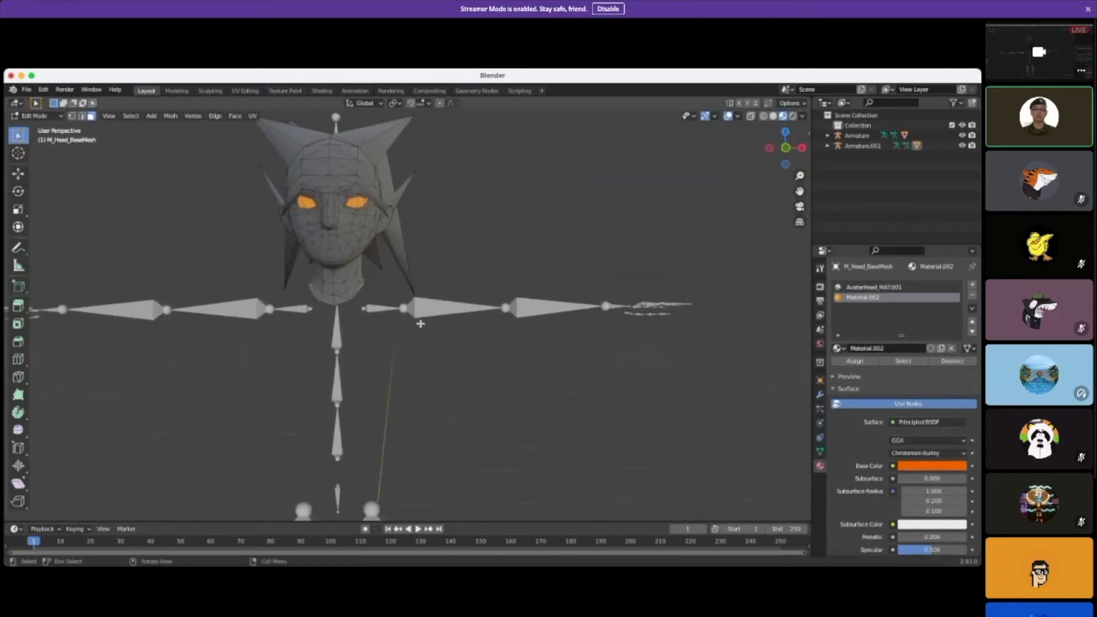
# Step: Select the two triangular mouth faces and assign the orange Material.002 to them
pyautogui.scroll(5, 392, 316)
pyautogui.click(352, 284)
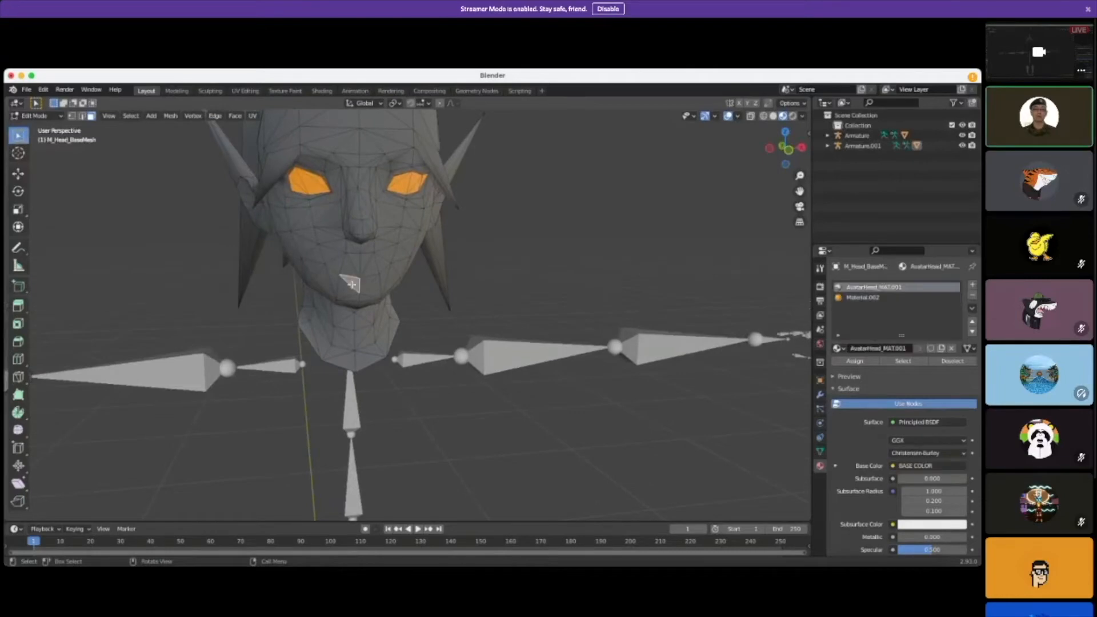
pyautogui.click(871, 299)
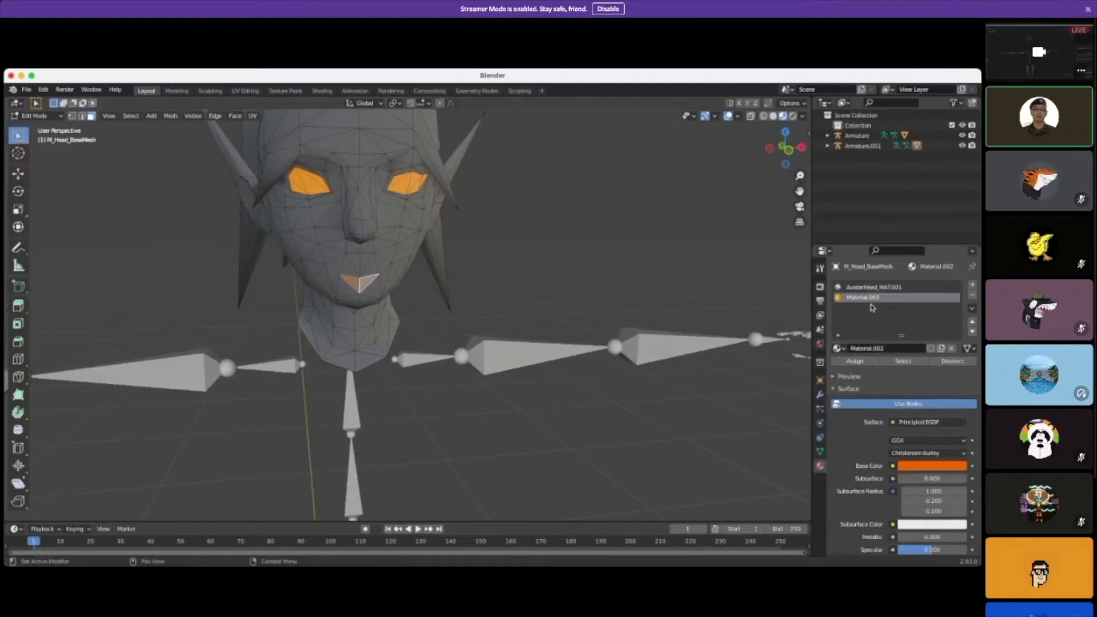
pyautogui.click(854, 361)
# Step: Select the front faces of both pointed ears and assign the orange Material.002 to them
pyautogui.scroll(-5, 653, 306)
pyautogui.moveTo(651, 308); pyautogui.dragTo(474, 290, button='middle')
pyautogui.scroll(3, 406, 291)
pyautogui.click(317, 195)
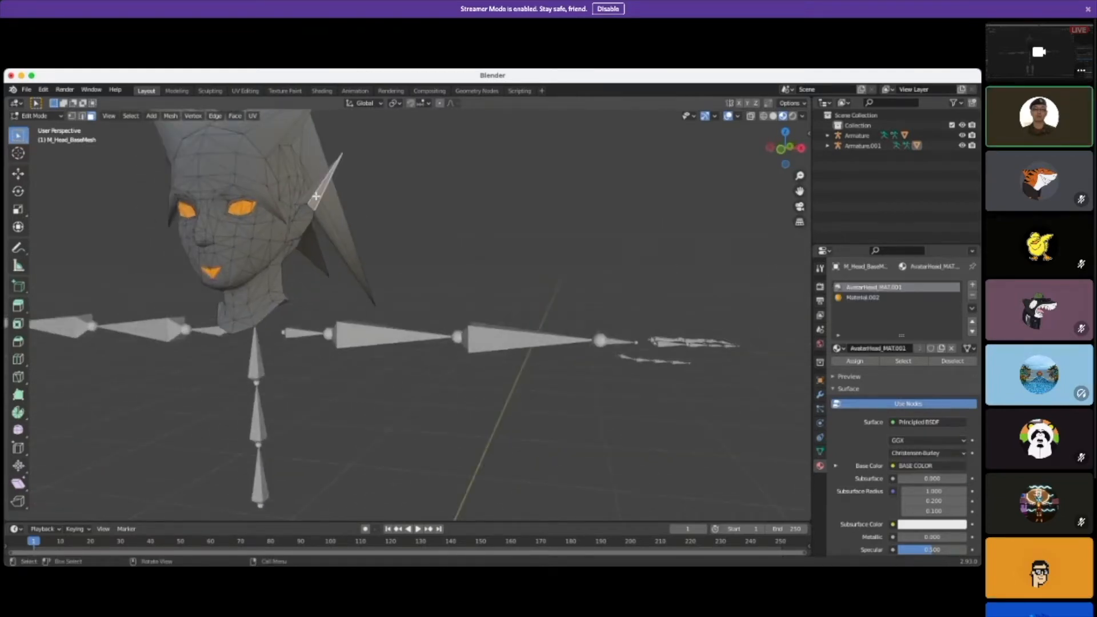
pyautogui.moveTo(320, 207); pyautogui.dragTo(442, 161, button='middle')
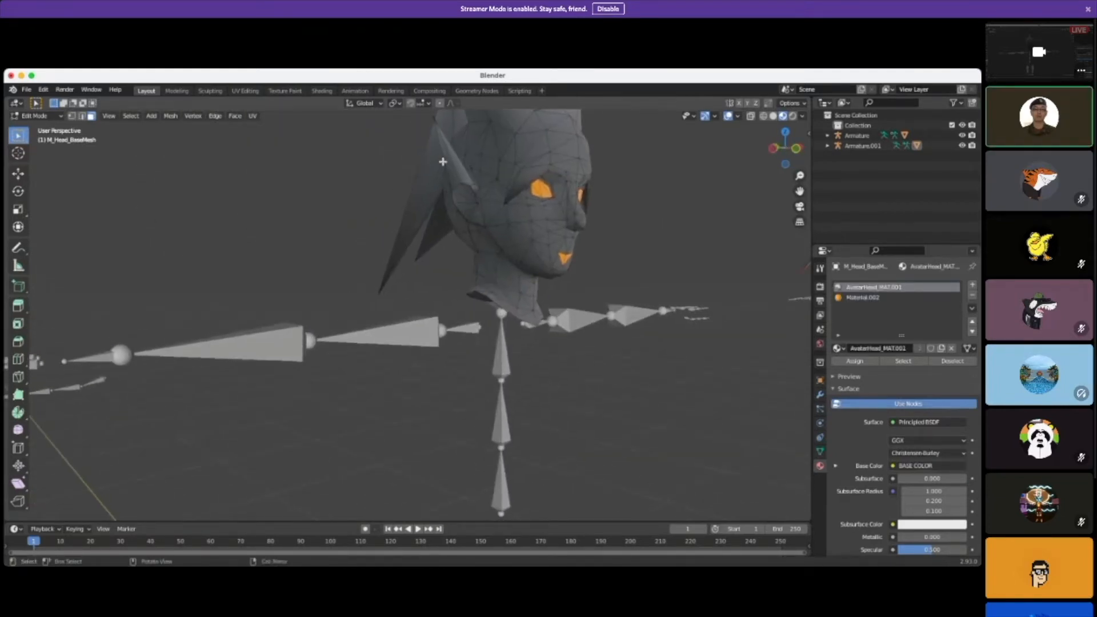
pyautogui.scroll(-3, 658, 347)
pyautogui.moveTo(658, 348); pyautogui.dragTo(613, 338, button='middle')
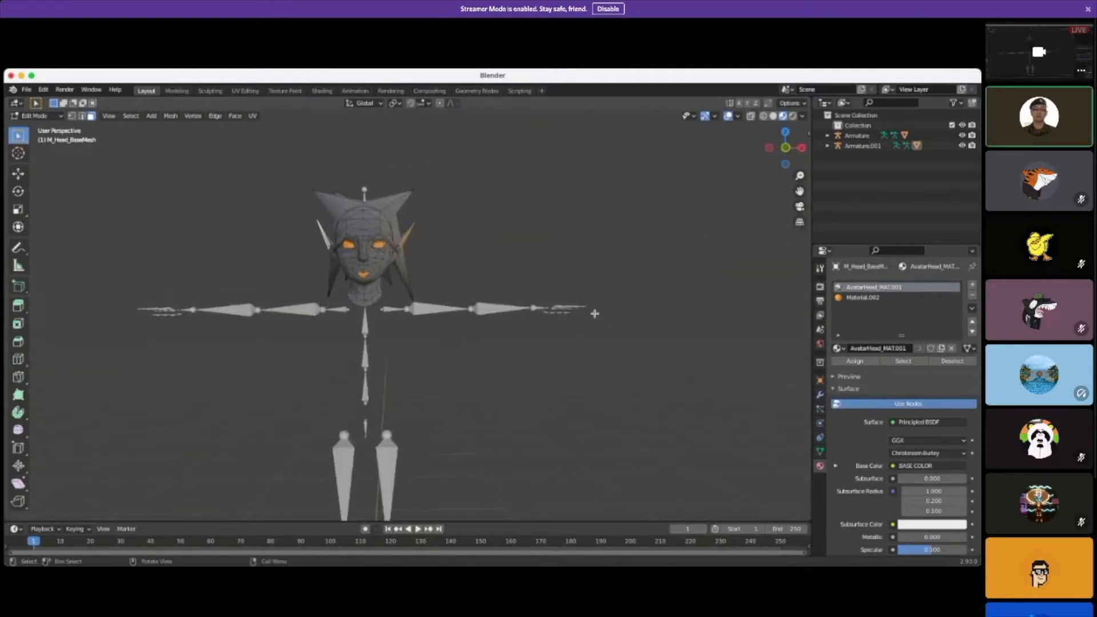
pyautogui.click(888, 298)
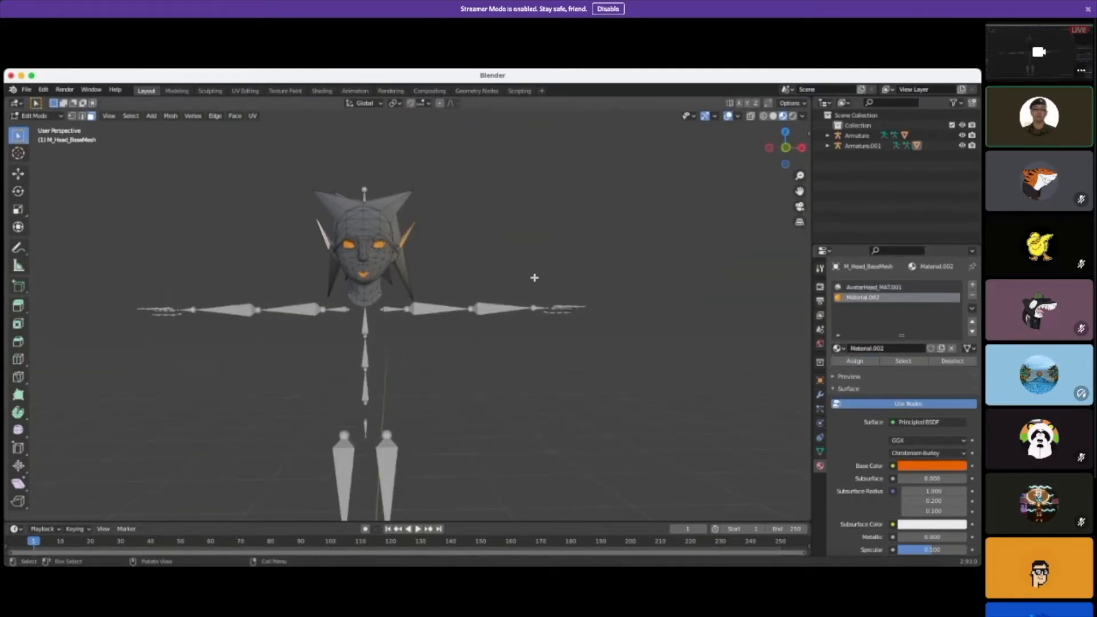
# Step: Assign the orange Material.002 to the front faces of the two upper hair spikes above the forehead
pyautogui.scroll(3, 530, 289)
pyautogui.moveTo(588, 242); pyautogui.dragTo(511, 292, button='middle')
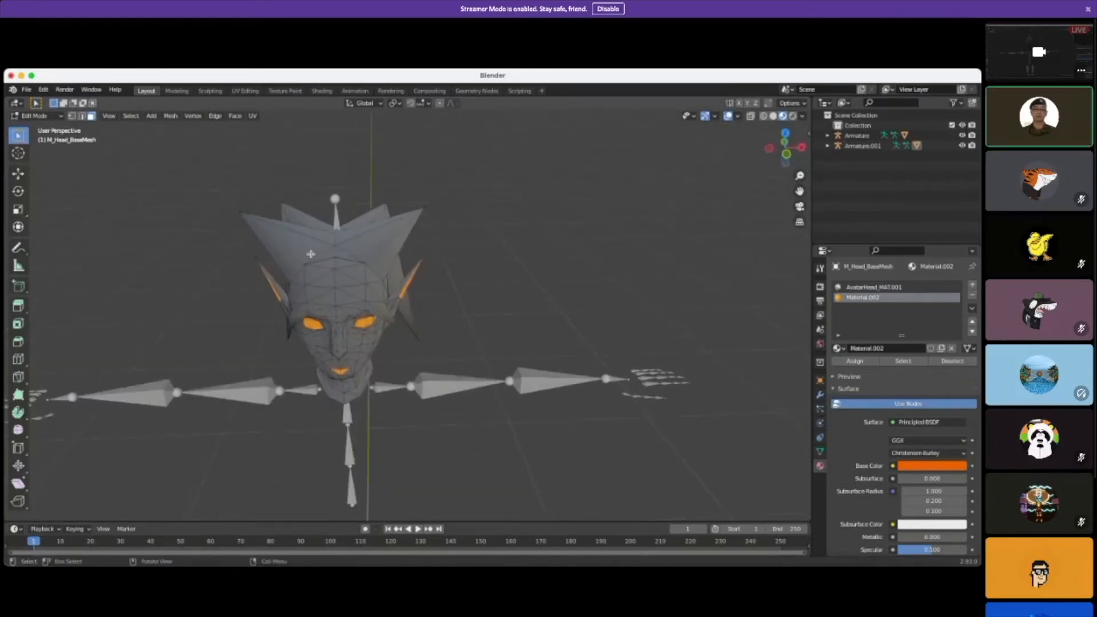
pyautogui.click(309, 254)
pyautogui.keyDown('shift'); pyautogui.click(366, 245); pyautogui.keyUp('shift')
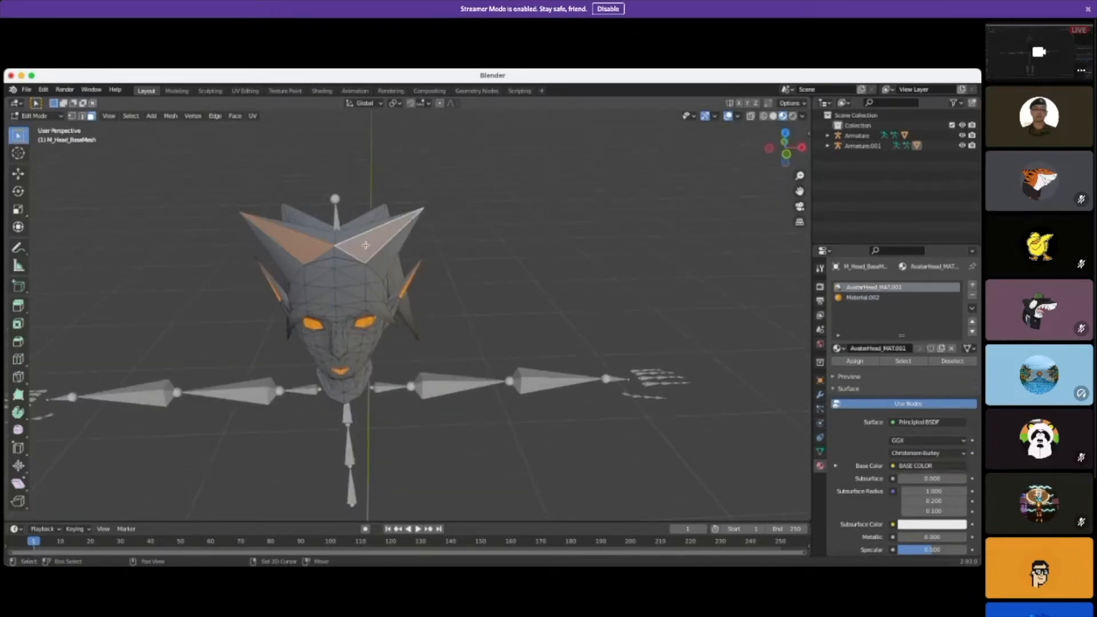
pyautogui.click(875, 297)
pyautogui.click(854, 361)
# Step: Select the small earlobe faces on both sides and assign the orange Material.002 to them
pyautogui.moveTo(602, 327); pyautogui.dragTo(481, 335, button='middle')
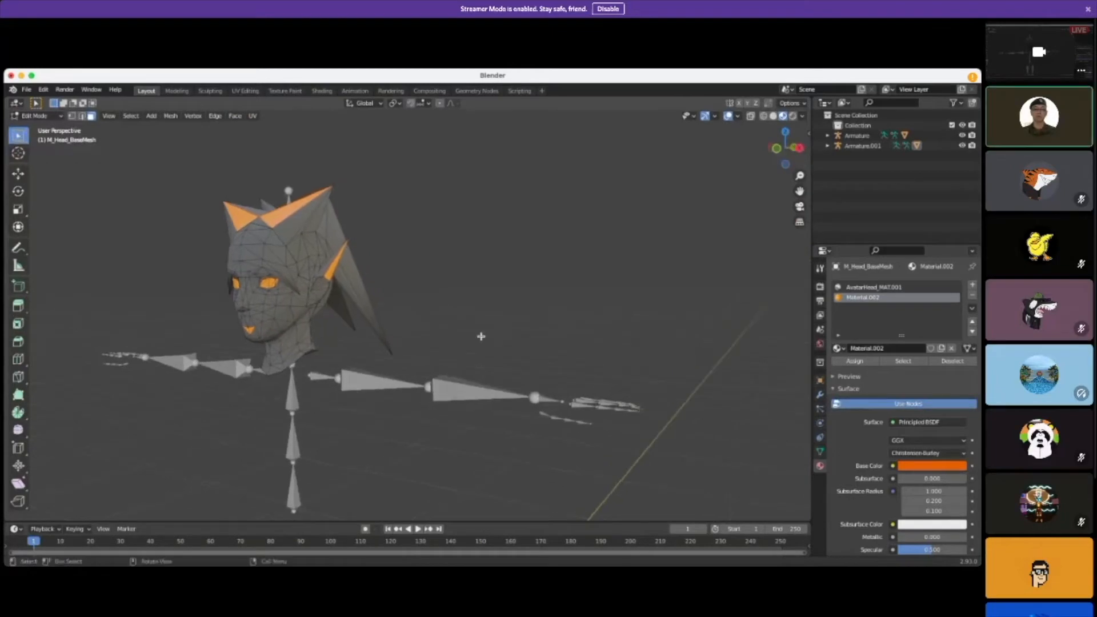
pyautogui.scroll(6, 483, 338)
pyautogui.keyDown('shift'); pyautogui.moveTo(374, 342); pyautogui.dragTo(543, 376, button='middle'); pyautogui.keyUp('shift')
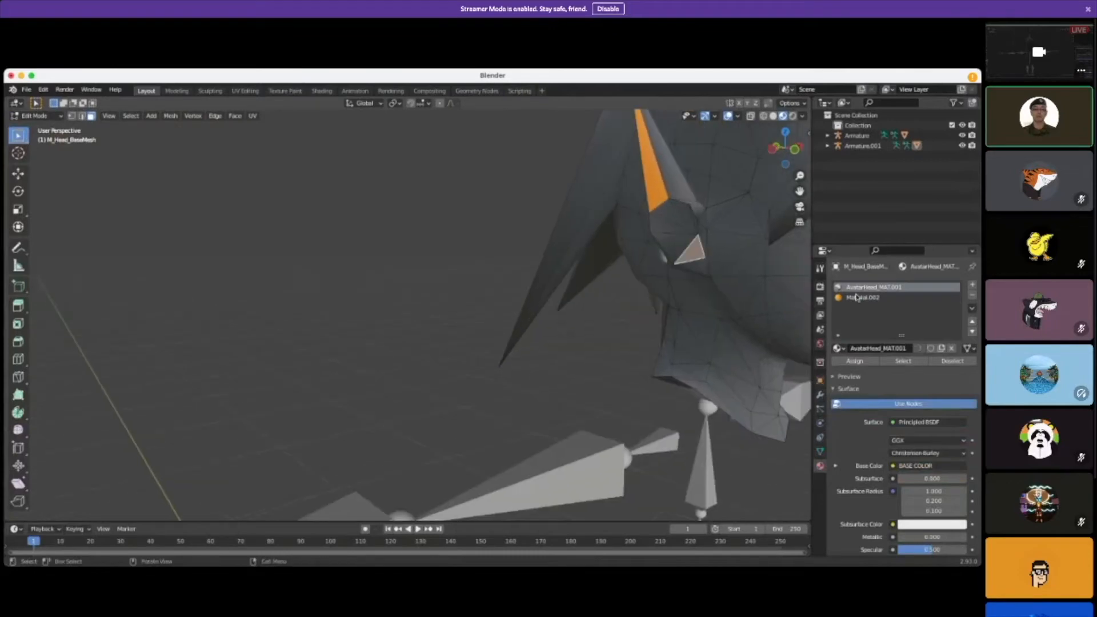
pyautogui.click(862, 298)
pyautogui.scroll(-5, 621, 380)
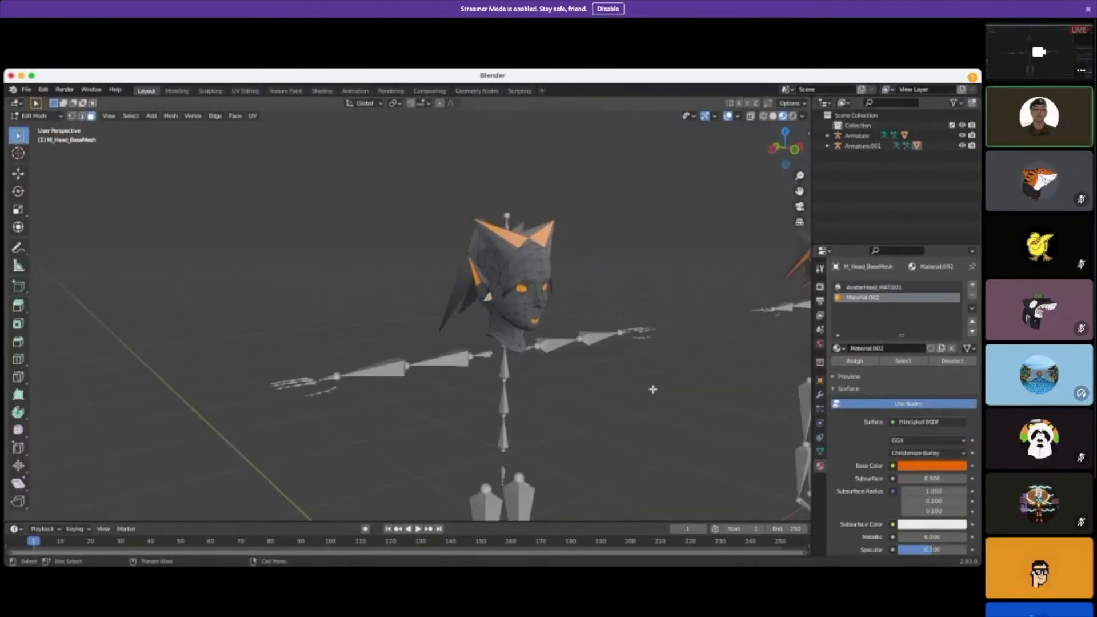
# Step: Switch to Object Mode and check the finished head from the front
pyautogui.moveTo(695, 386); pyautogui.dragTo(640, 377, button='middle')
pyautogui.click(35, 116)
pyautogui.click(35, 128)
pyautogui.scroll(-2, 533, 369)
pyautogui.scroll(1, 429, 229)
pyautogui.scroll(1, 575, 300)
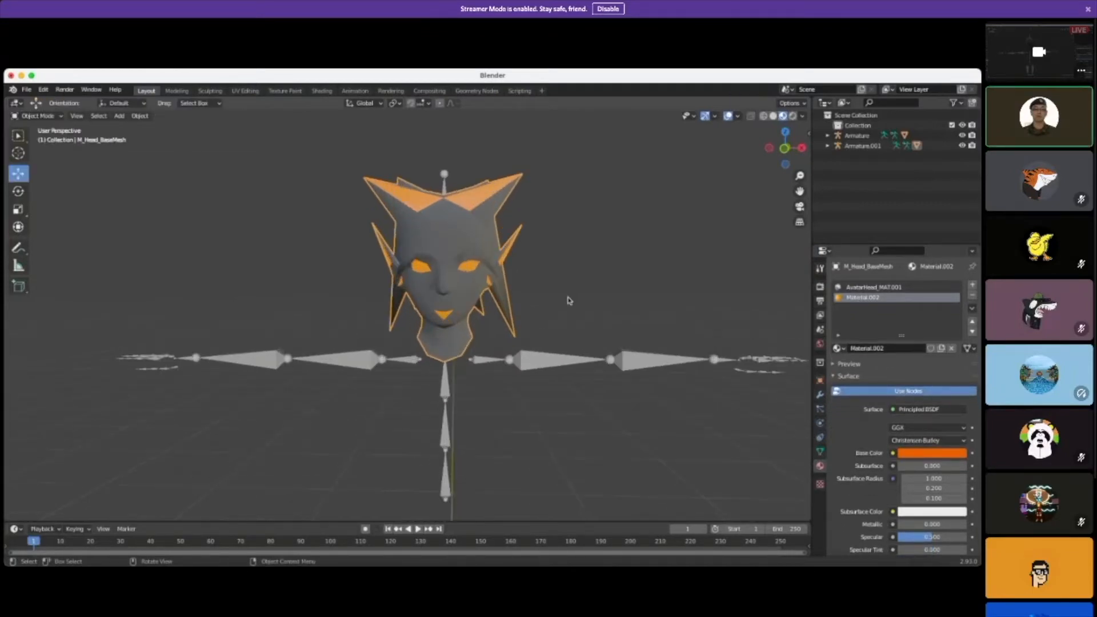
pyautogui.moveTo(610, 316); pyautogui.dragTo(608, 306, button='middle')
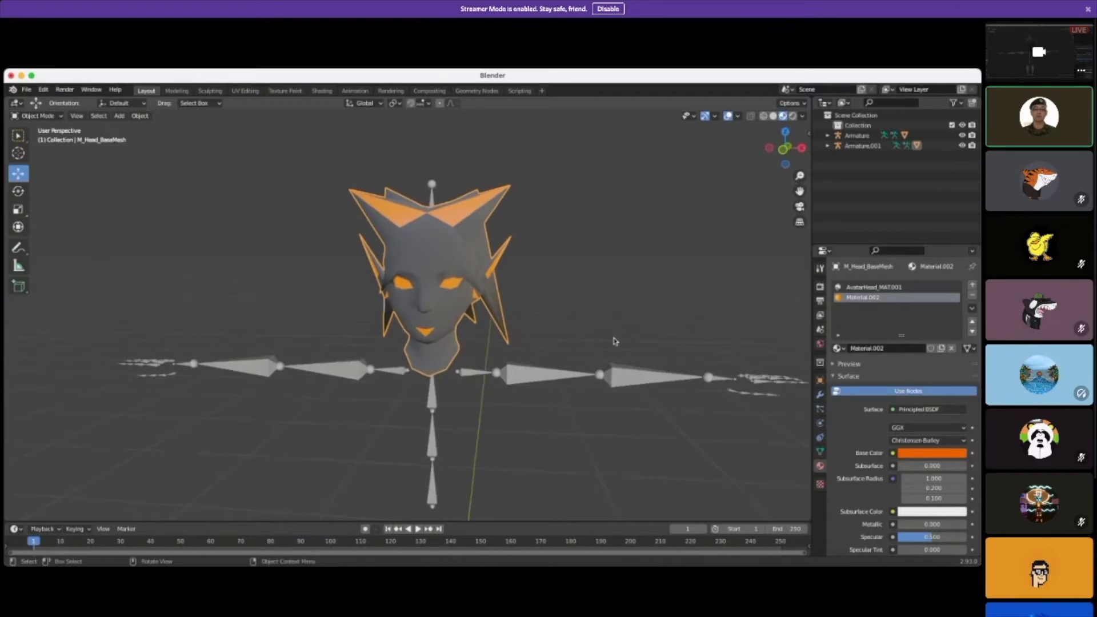
# Step: Preview the head from the front in Rendered shading and return the viewport to Material Preview shading
pyautogui.moveTo(596, 343); pyautogui.dragTo(609, 340, button='middle')
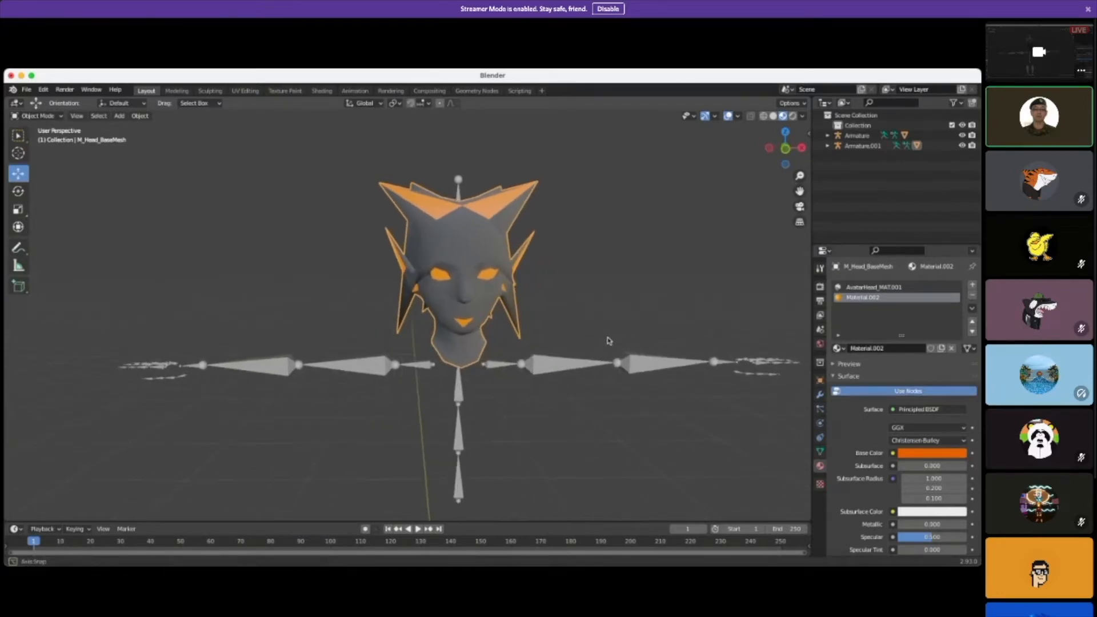
pyautogui.click(793, 116)
pyautogui.scroll(-2, 646, 311)
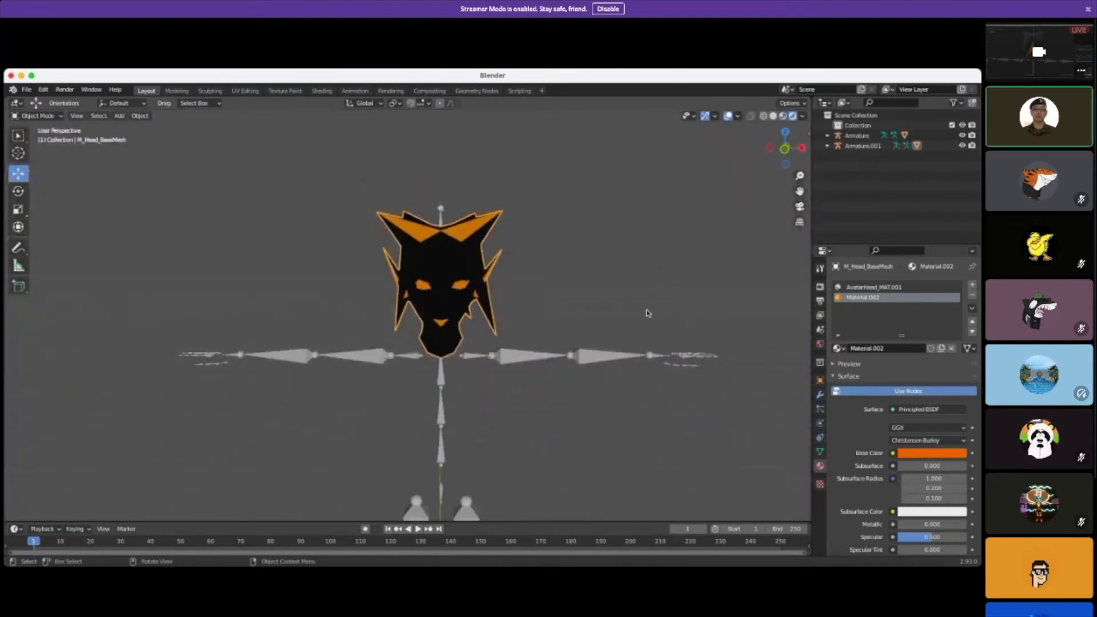
pyautogui.scroll(2, 628, 330)
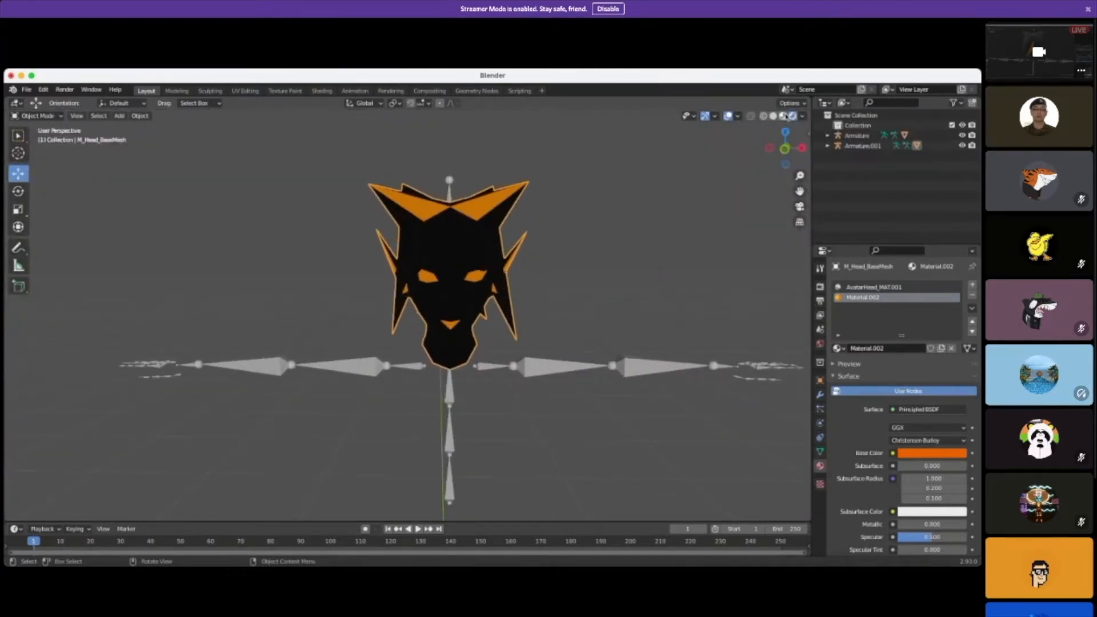
pyautogui.click(786, 116)
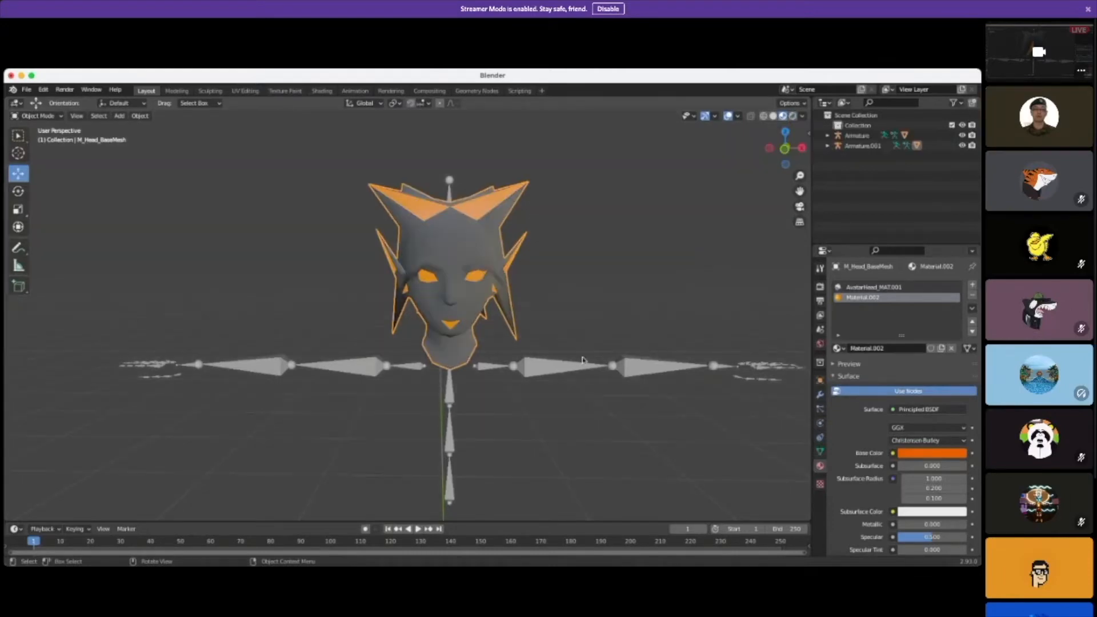
# Step: Inspect the head mesh and its armature from the front at several distances, keeping the head selected
pyautogui.scroll(1, 582, 357)
pyautogui.scroll(-2, 605, 367)
pyautogui.moveTo(603, 355); pyautogui.dragTo(602, 372, button='middle')
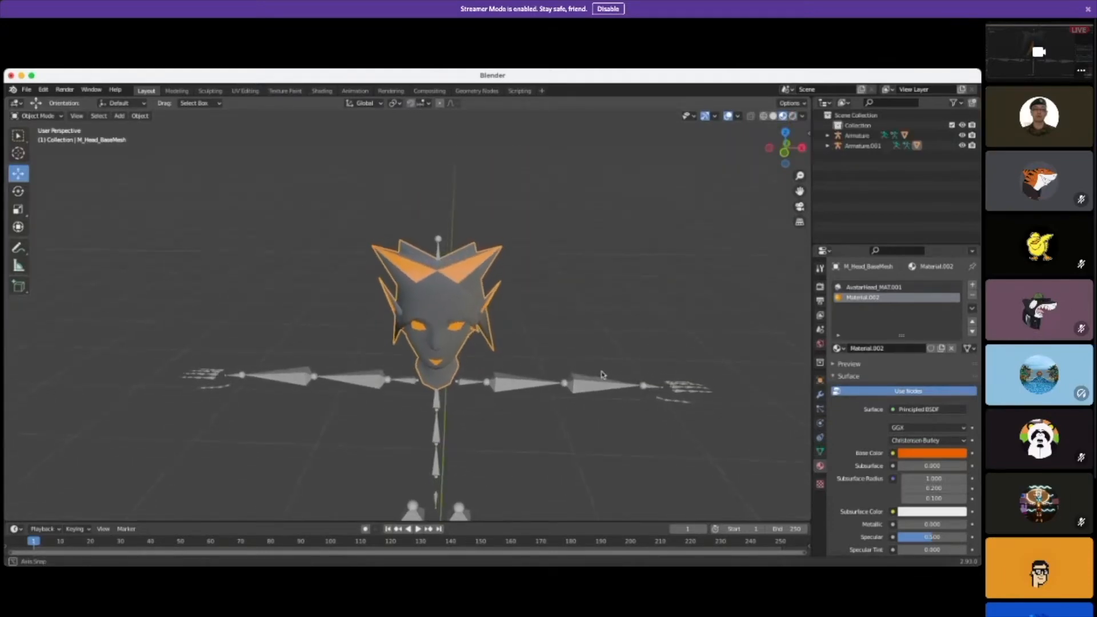
pyautogui.scroll(3, 520, 322)
pyautogui.moveTo(451, 290); pyautogui.dragTo(439, 270, button='middle')
pyautogui.click(438, 270)
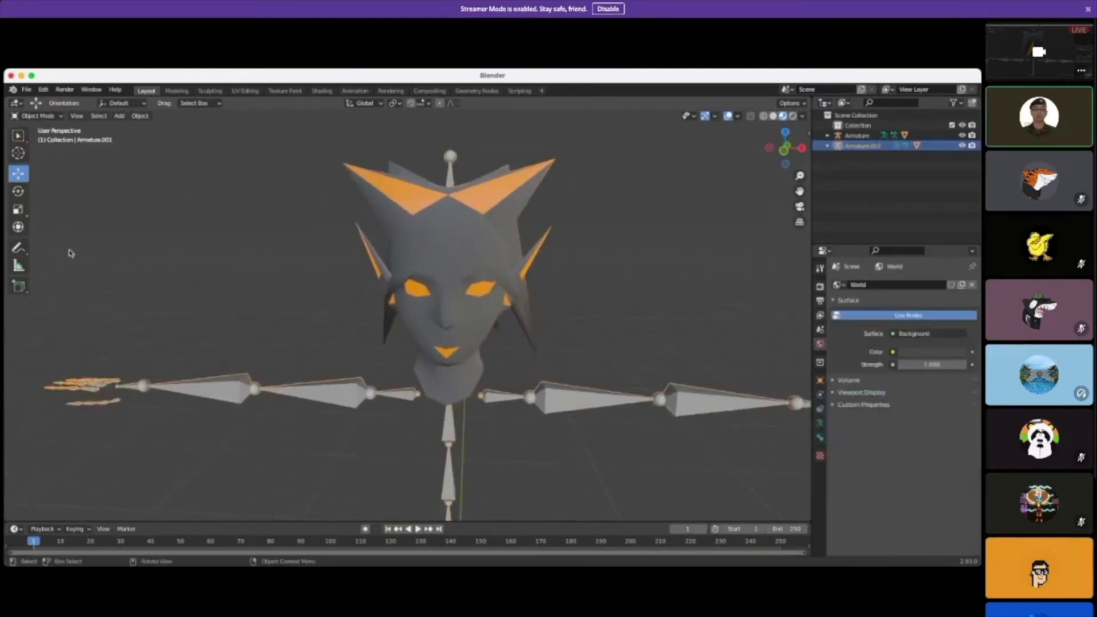
pyautogui.click(430, 271)
pyautogui.keyDown('shift'); pyautogui.moveTo(564, 345); pyautogui.dragTo(540, 274, button='middle'); pyautogui.keyUp('shift')
pyautogui.moveTo(601, 369); pyautogui.dragTo(543, 371, button='middle')
pyautogui.scroll(-2, 606, 388)
pyautogui.scroll(-5, 604, 390)
pyautogui.scroll(3, 512, 355)
pyautogui.scroll(2, 551, 371)
pyautogui.scroll(1, 528, 256)
pyautogui.moveTo(527, 256); pyautogui.dragTo(504, 257, button='middle')
pyautogui.click(19, 115)
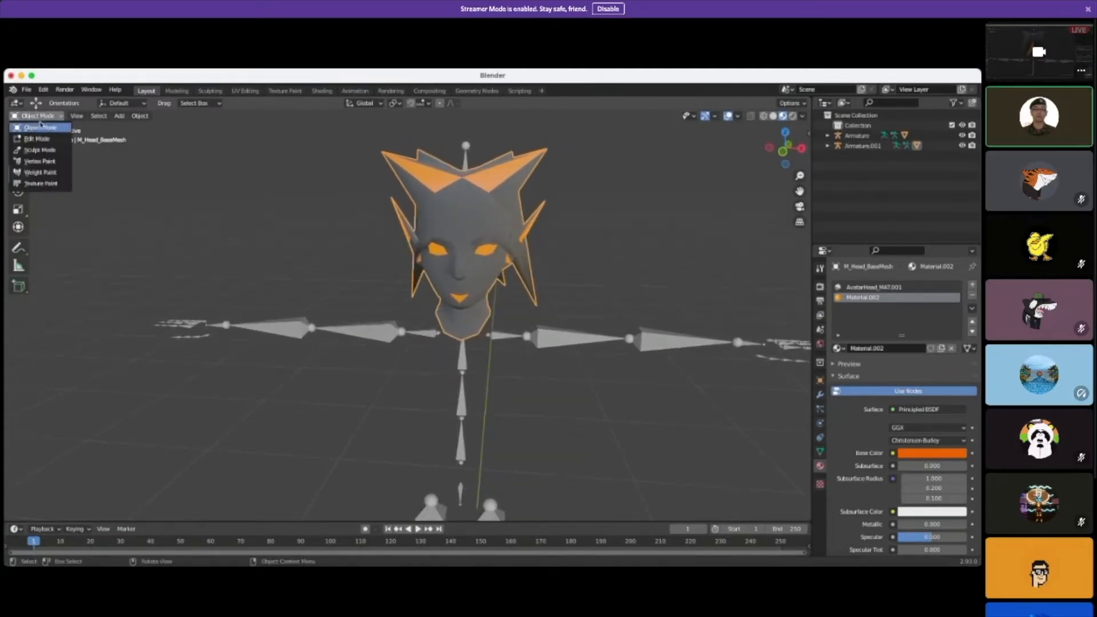
pyautogui.click(35, 140)
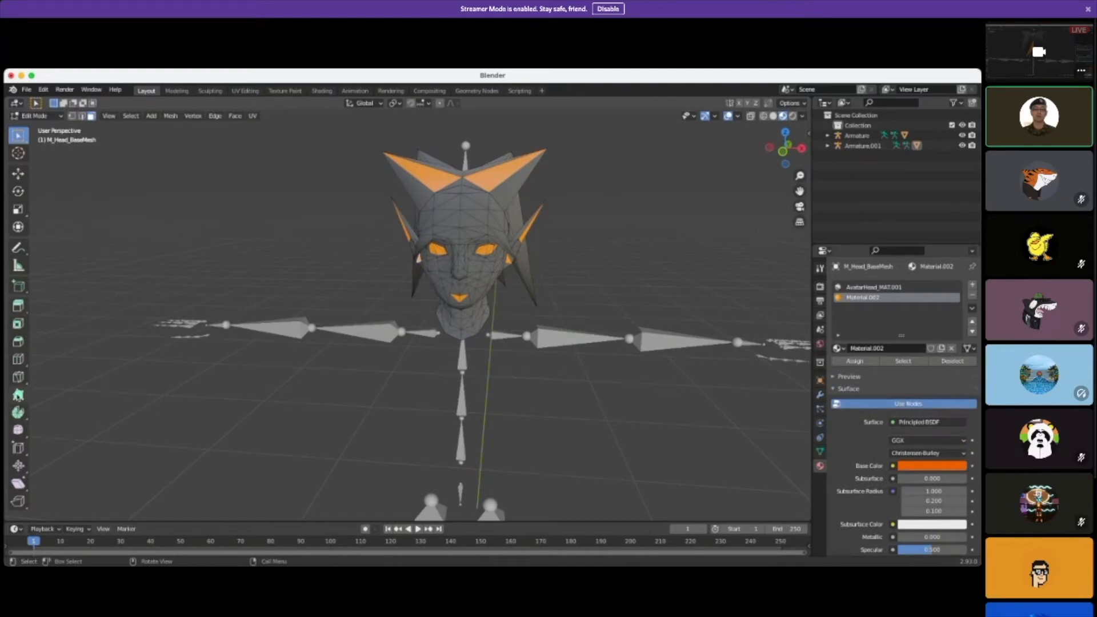
pyautogui.click(35, 116)
pyautogui.click(41, 128)
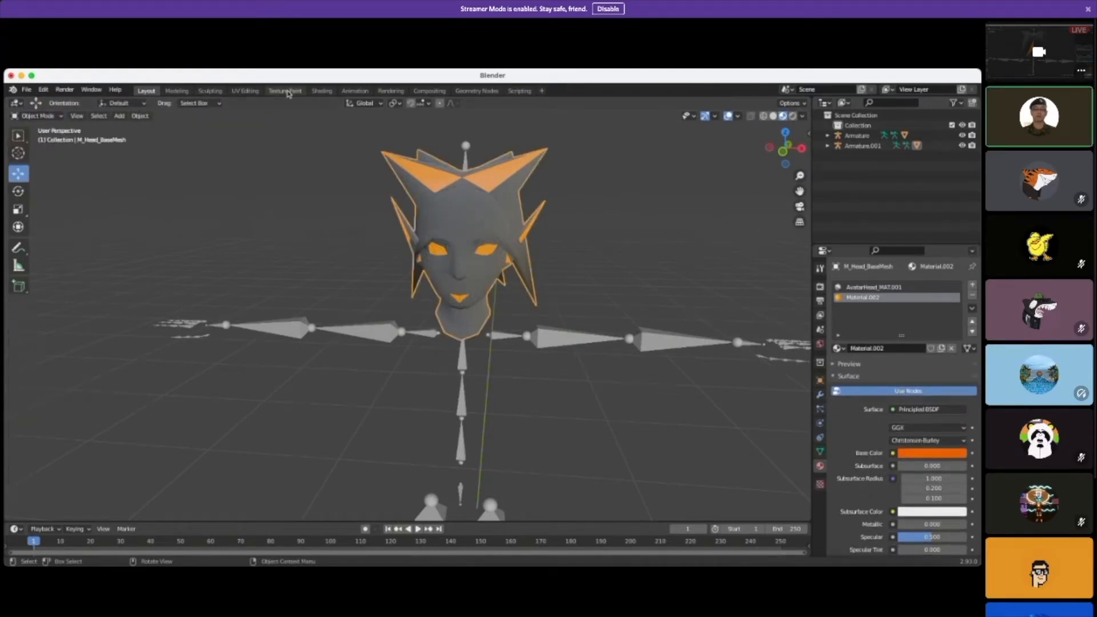
# Step: Open the Sculpting workspace for the head and show it in Material Preview shading
pyautogui.click(209, 91)
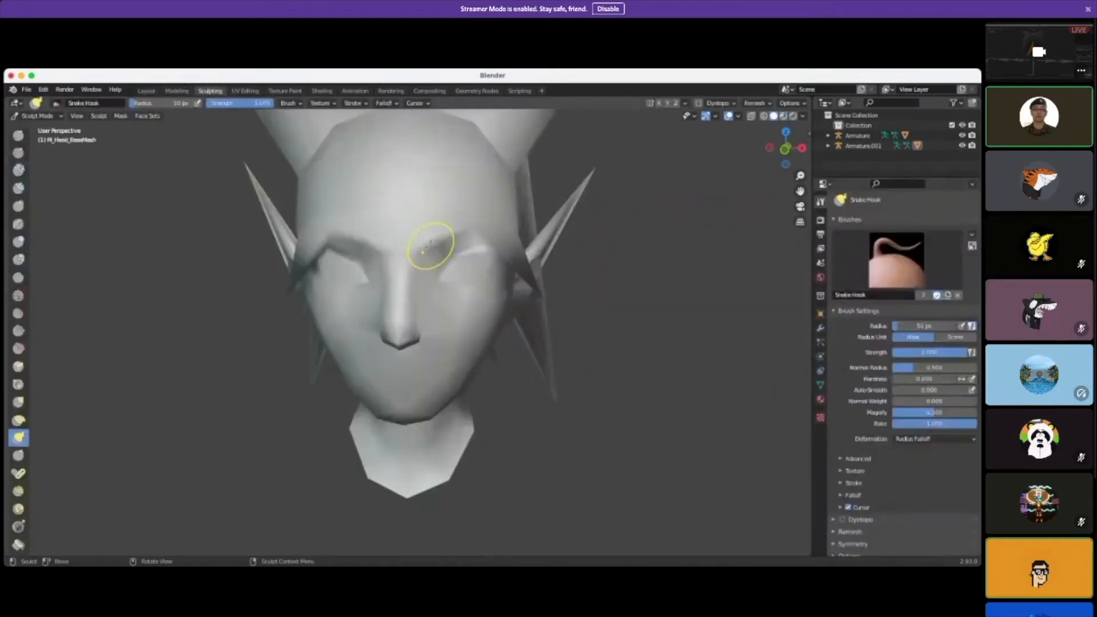
pyautogui.scroll(-2, 434, 245)
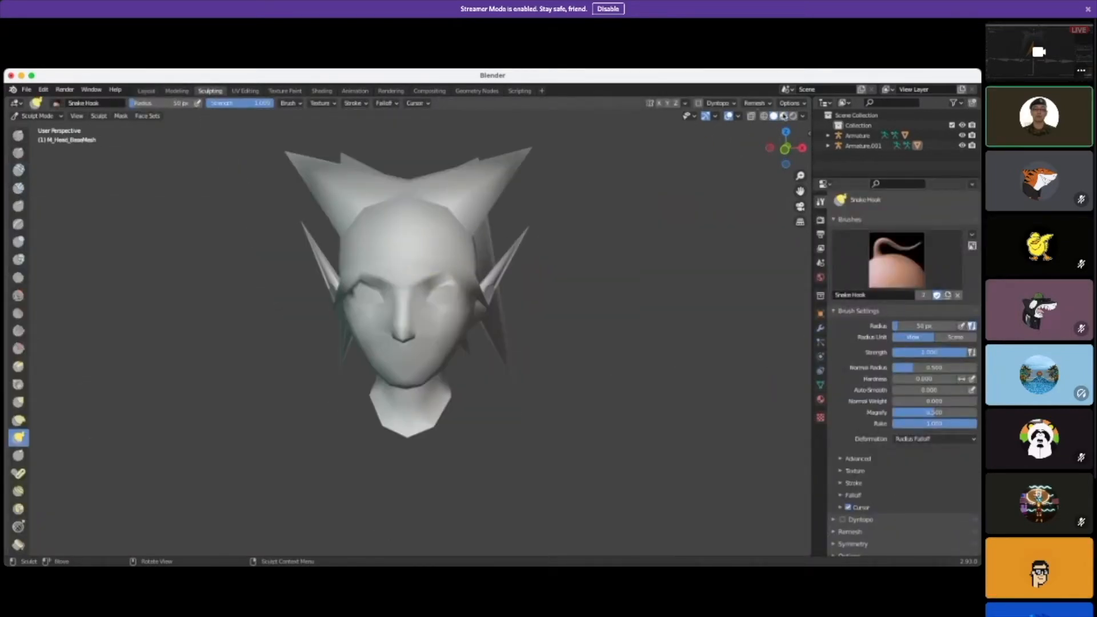
pyautogui.click(782, 116)
pyautogui.scroll(2, 440, 308)
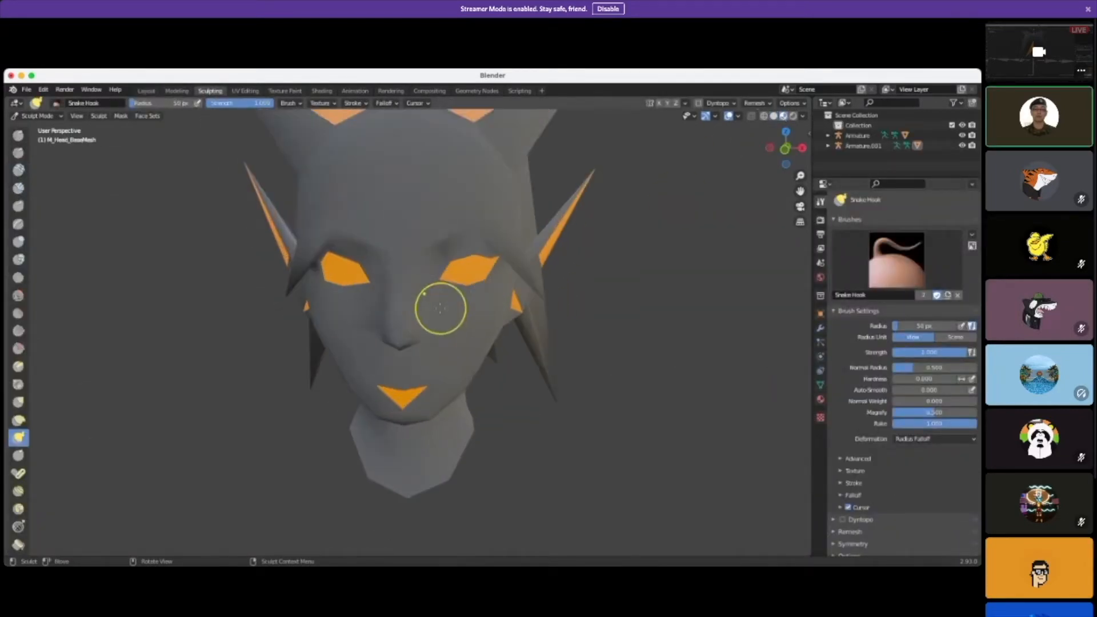
# Step: Pull the nose upward from the side with the Grab brush and check the face from the front
pyautogui.moveTo(450, 307); pyautogui.dragTo(492, 331, button='middle')
pyautogui.click(18, 402)
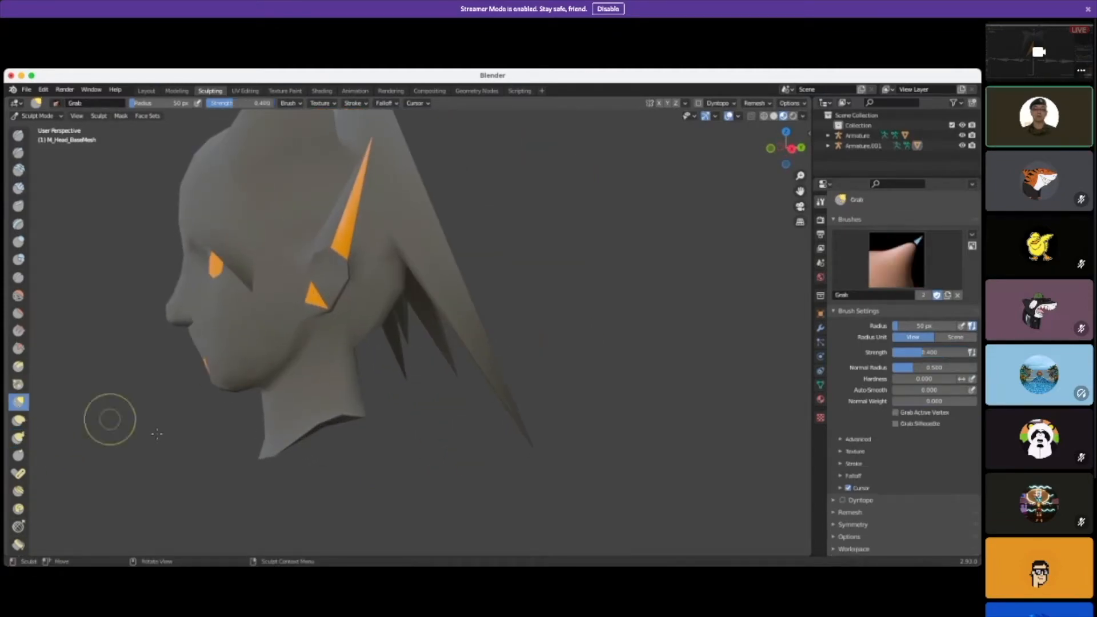
pyautogui.moveTo(185, 454)
pyautogui.mouseDown(button='middle')
pyautogui.moveTo(195, 449)
pyautogui.moveTo(183, 453)
pyautogui.mouseUp(button='middle')
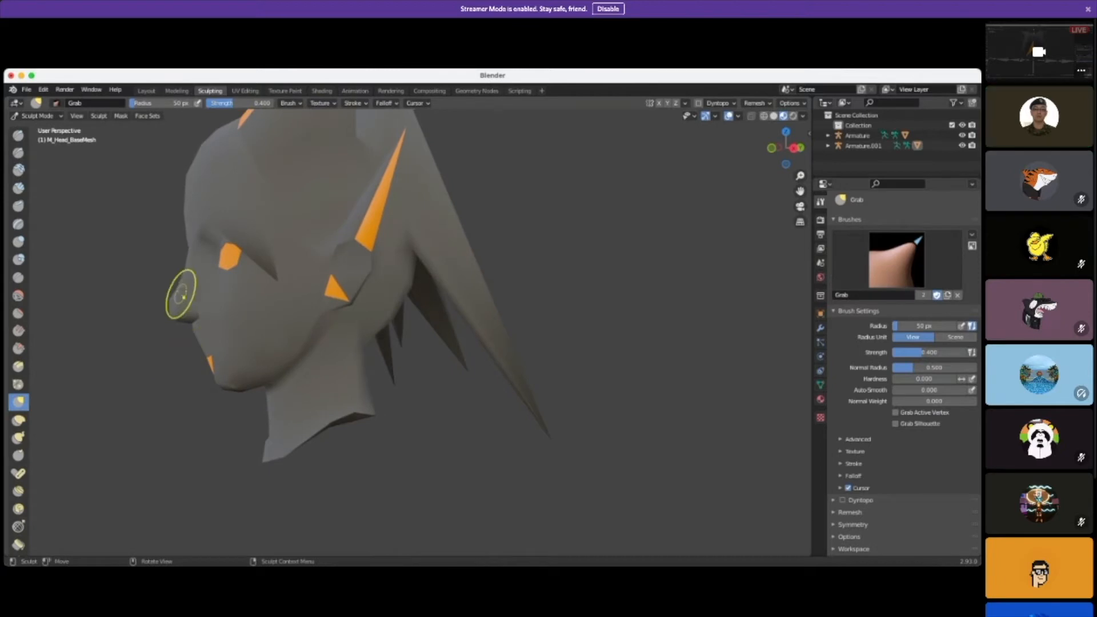
pyautogui.moveTo(181, 285); pyautogui.dragTo(182, 251)
pyautogui.moveTo(140, 334); pyautogui.dragTo(282, 355, button='middle')
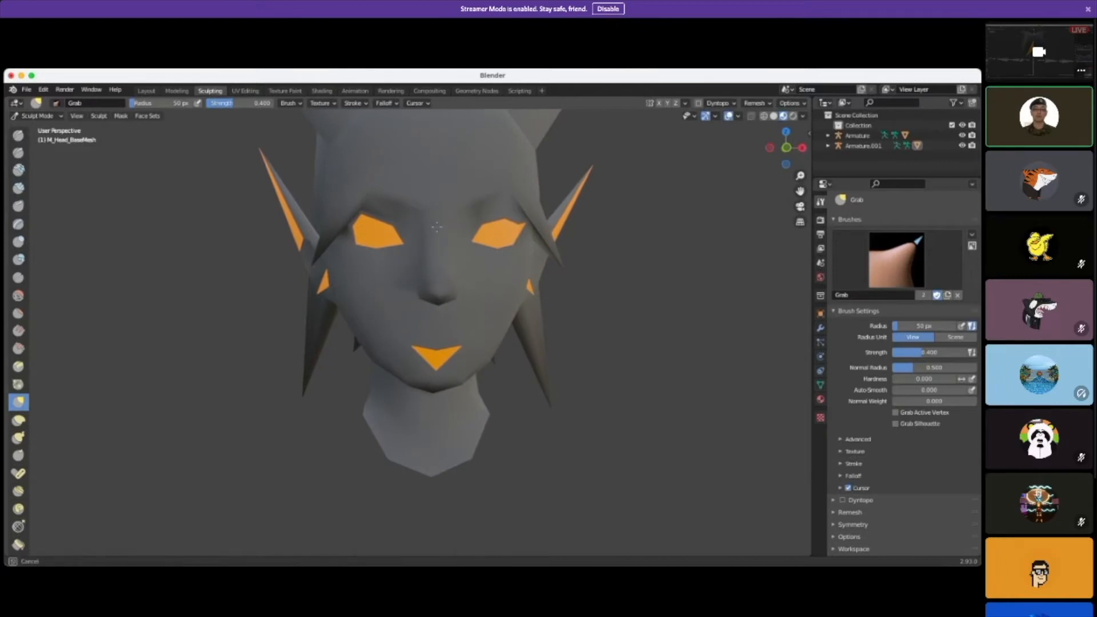
# Step: Leave Sculpt Mode and return the head to Object Mode
pyautogui.click(37, 116)
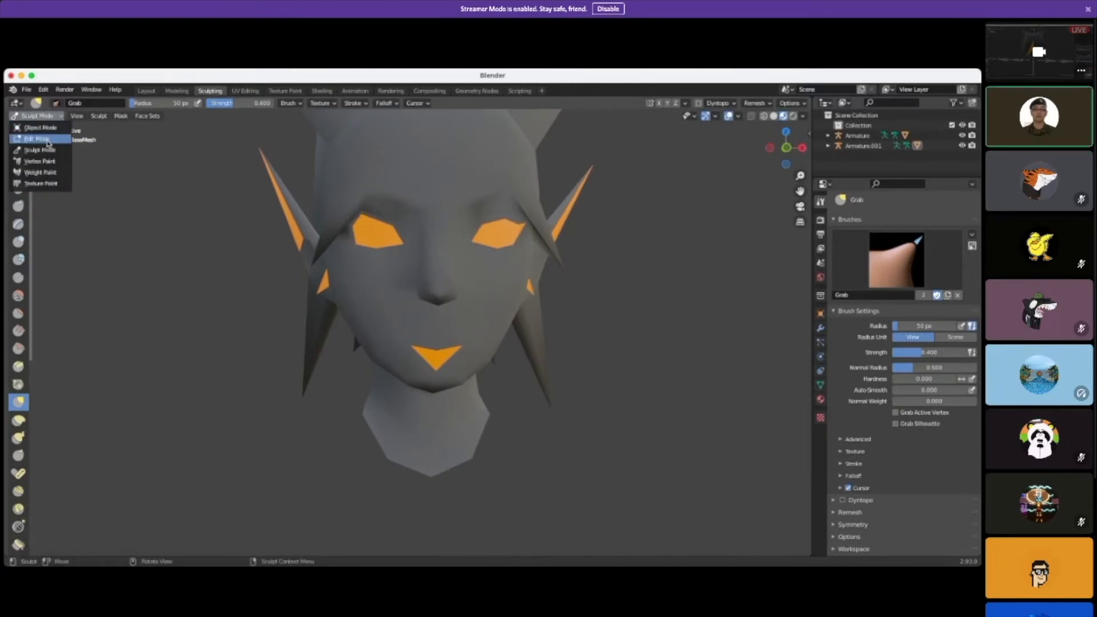
pyautogui.click(36, 135)
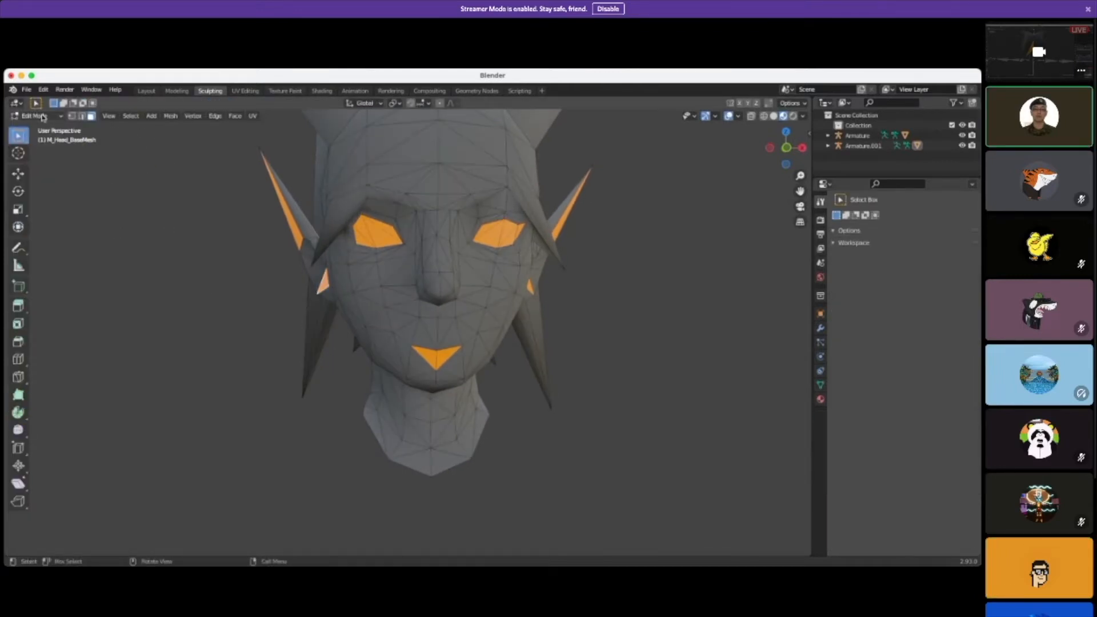
pyautogui.click(42, 117)
pyautogui.click(39, 127)
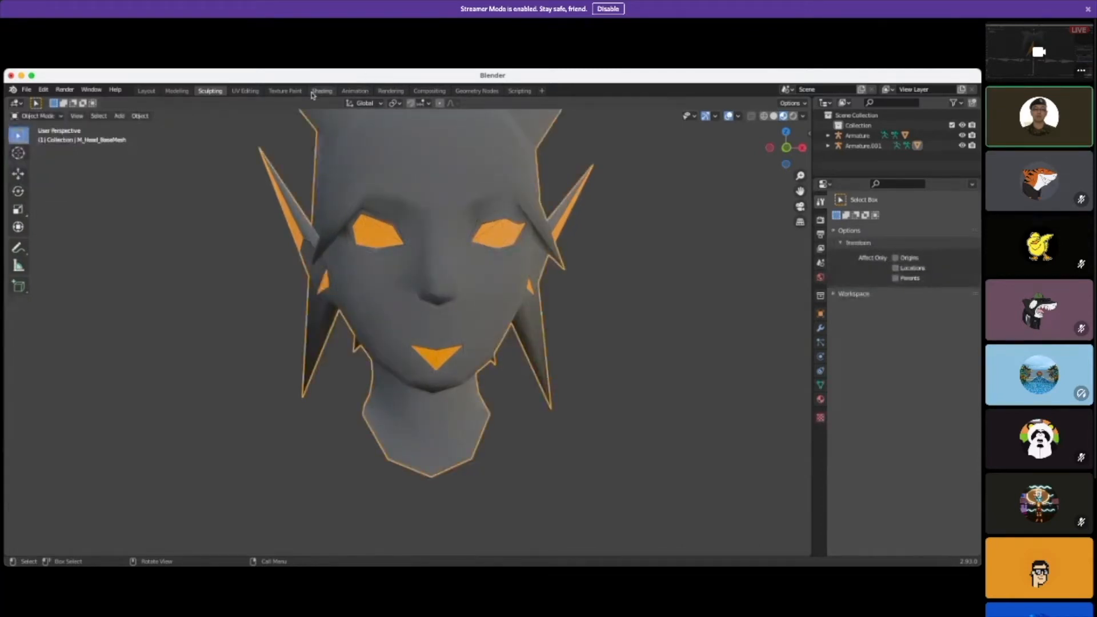
# Step: Open the Texture Paint workspace and frame the head closely in its 3D view
pyautogui.click(283, 92)
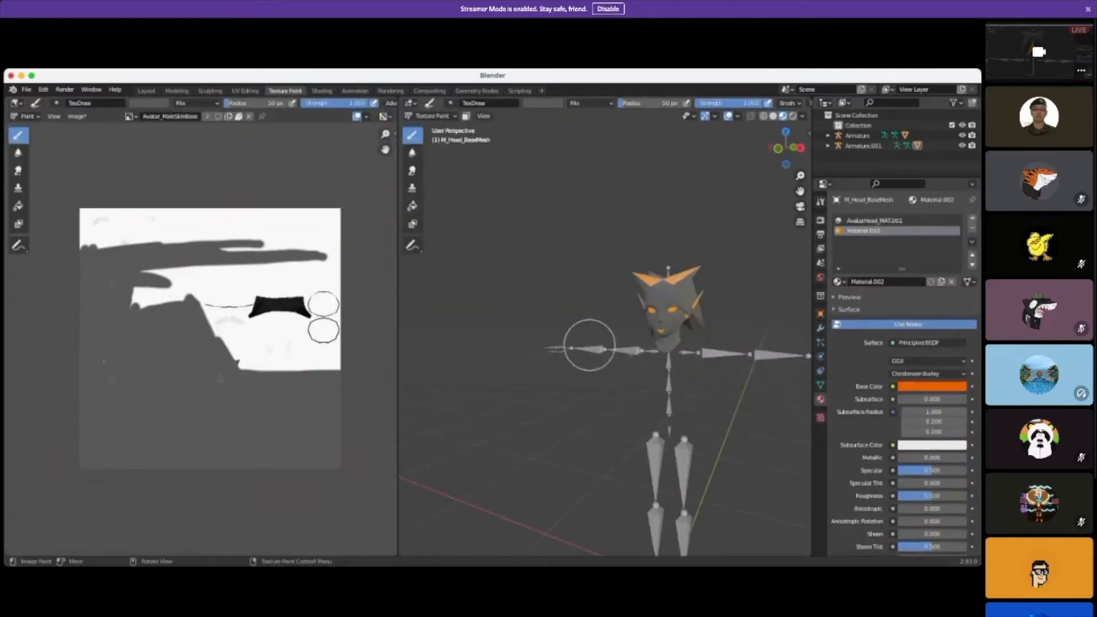
pyautogui.scroll(3, 589, 345)
pyautogui.moveTo(619, 381)
pyautogui.mouseDown(button='middle')
pyautogui.moveTo(658, 427)
pyautogui.moveTo(737, 335)
pyautogui.moveTo(695, 347)
pyautogui.moveTo(580, 297)
pyautogui.mouseUp(button='middle')
pyautogui.scroll(4, 691, 400)
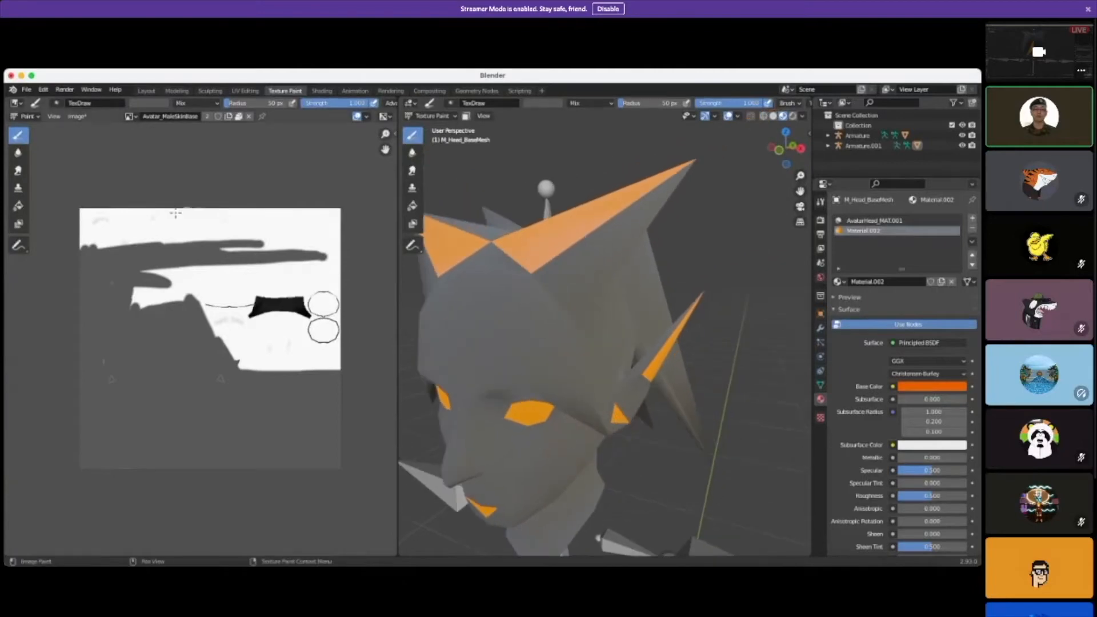
# Step: Dab white paint on the side of the upper hair spike and blend it with the Smear brush
pyautogui.click(149, 103)
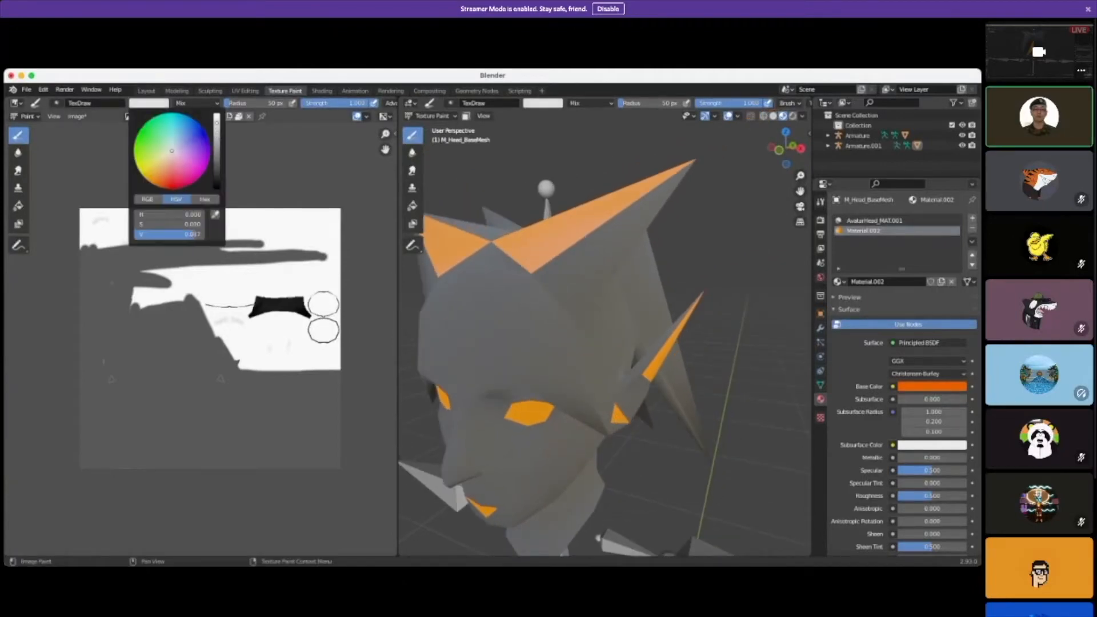
pyautogui.moveTo(563, 191)
pyautogui.mouseDown(button='middle')
pyautogui.moveTo(599, 251)
pyautogui.moveTo(626, 267)
pyautogui.mouseUp(button='middle')
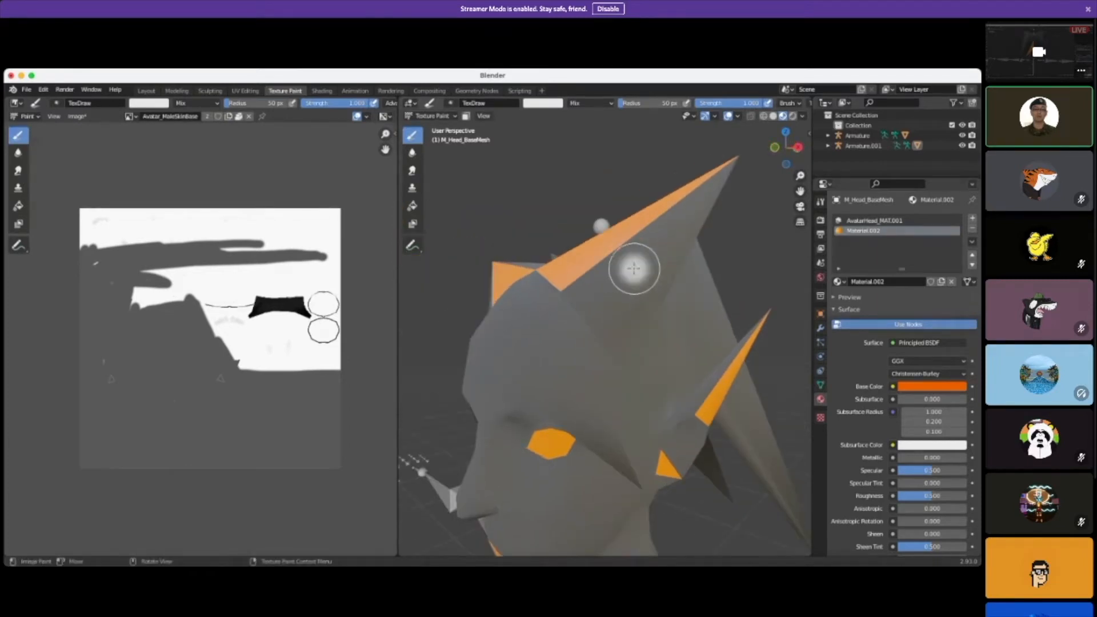
pyautogui.click(17, 170)
pyautogui.moveTo(651, 249)
pyautogui.mouseDown()
pyautogui.moveTo(609, 297)
pyautogui.moveTo(651, 265)
pyautogui.mouseUp()
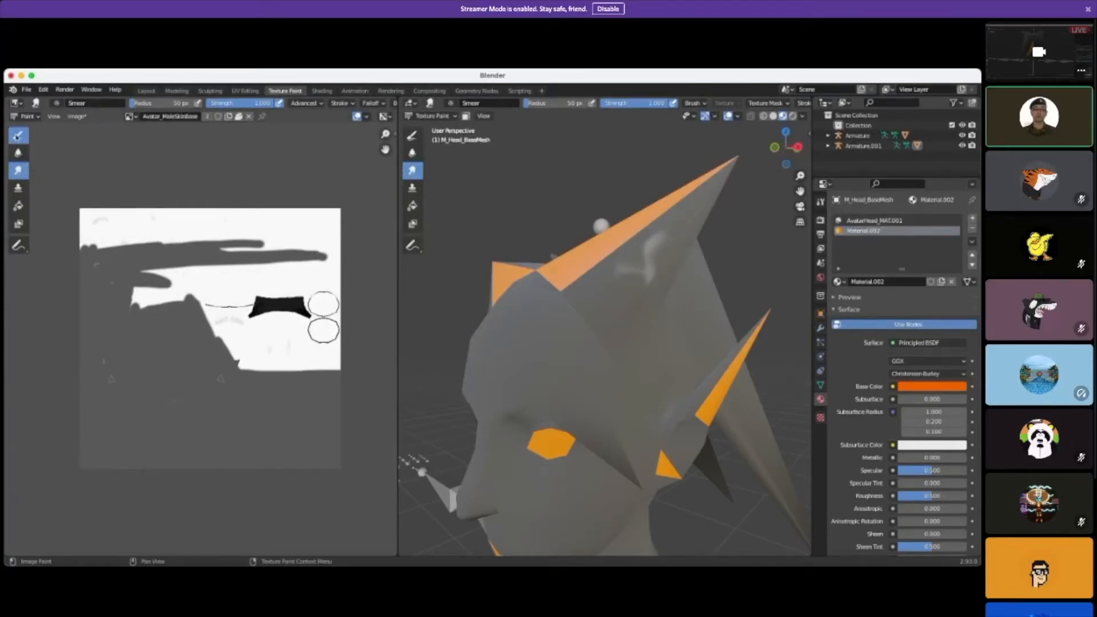
# Step: Set the TexDraw brush color to orange and paint a large and a small spot on the forehead
pyautogui.click(17, 135)
pyautogui.click(148, 103)
pyautogui.moveTo(168, 152); pyautogui.dragTo(151, 180)
pyautogui.moveTo(628, 319)
pyautogui.mouseDown(button='middle')
pyautogui.moveTo(661, 303)
pyautogui.moveTo(631, 337)
pyautogui.moveTo(655, 381)
pyautogui.moveTo(670, 387)
pyautogui.moveTo(577, 388)
pyautogui.moveTo(564, 344)
pyautogui.mouseUp(button='middle')
pyautogui.scroll(3, 572, 345)
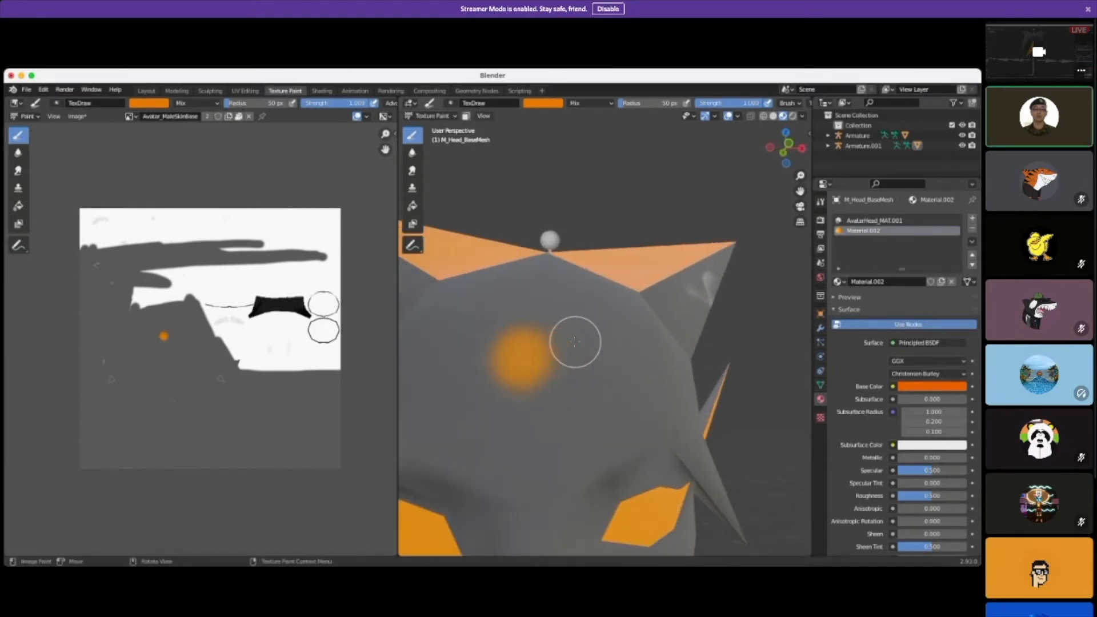
pyautogui.click(598, 397)
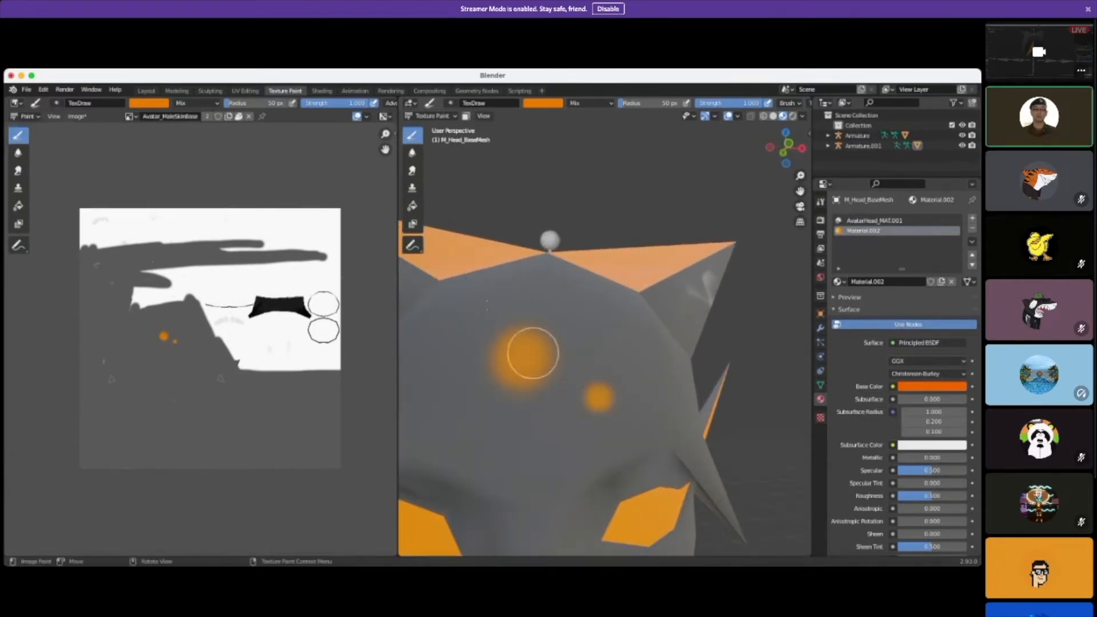
# Step: Smear the two orange forehead spots into an S-shaped swirl and a small curl beside it
pyautogui.click(17, 170)
pyautogui.moveTo(530, 359)
pyautogui.mouseDown()
pyautogui.moveTo(499, 367)
pyautogui.moveTo(465, 420)
pyautogui.moveTo(416, 375)
pyautogui.moveTo(446, 355)
pyautogui.moveTo(453, 384)
pyautogui.mouseUp()
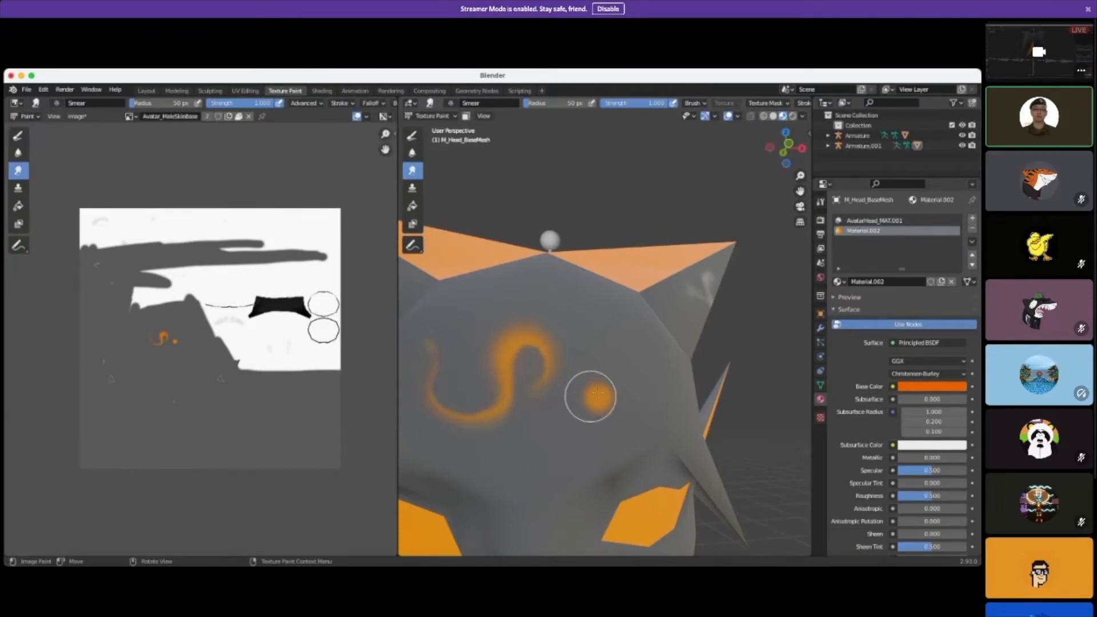
pyautogui.moveTo(598, 394); pyautogui.dragTo(599, 386)
# Step: Examine the painted forehead marking and the whole head from the front, both close up and from a distance
pyautogui.scroll(-3, 673, 372)
pyautogui.scroll(-3, 670, 383)
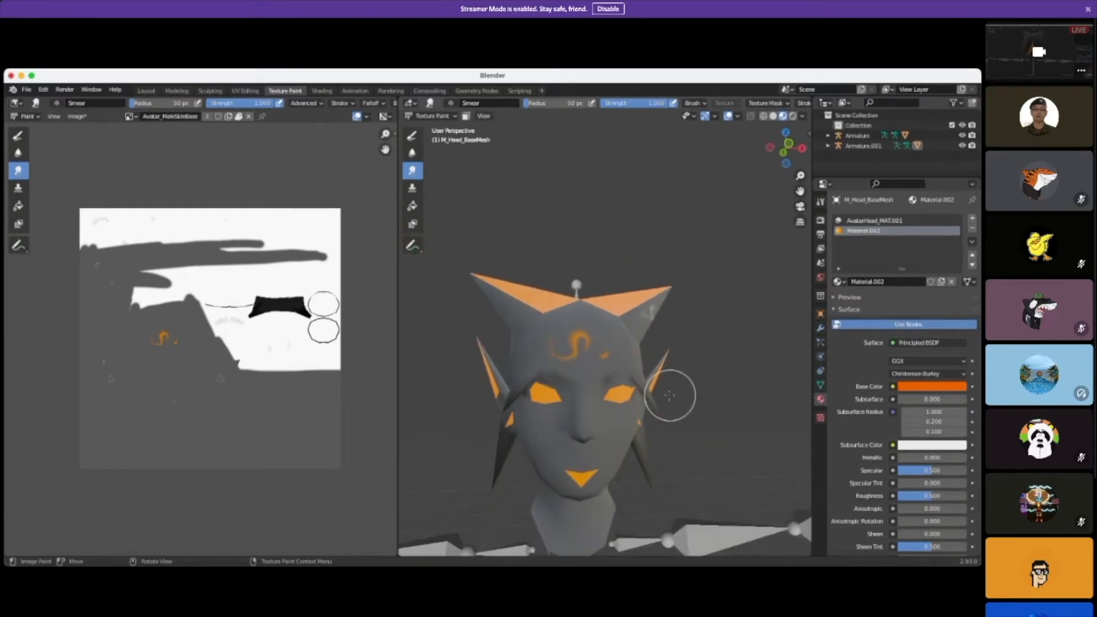
pyautogui.scroll(2, 670, 392)
pyautogui.scroll(-4, 656, 422)
pyautogui.moveTo(646, 453); pyautogui.dragTo(641, 405, button='middle')
pyautogui.scroll(-6, 663, 423)
pyautogui.scroll(6, 655, 387)
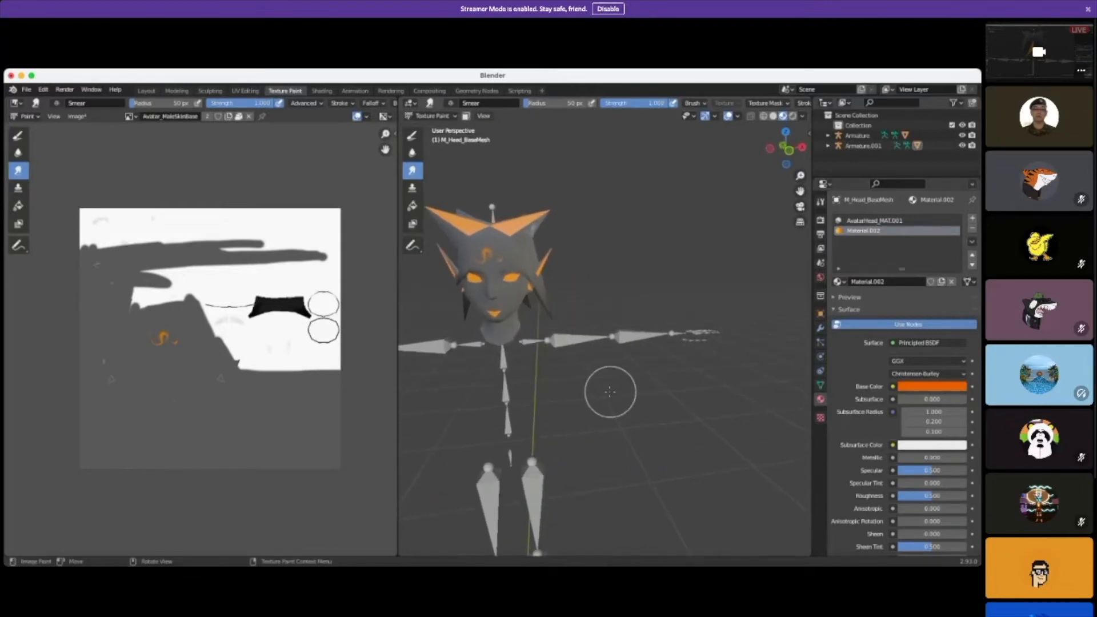
pyautogui.keyDown('shift'); pyautogui.moveTo(574, 386); pyautogui.dragTo(649, 405, button='middle'); pyautogui.keyUp('shift')
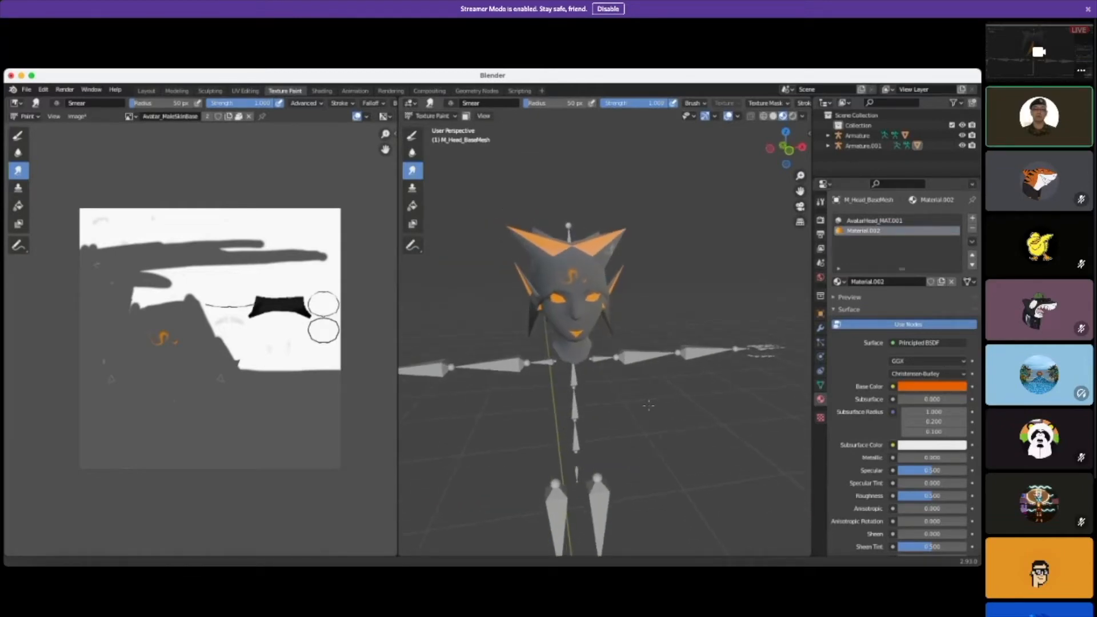
pyautogui.scroll(2, 650, 405)
pyautogui.scroll(3, 649, 405)
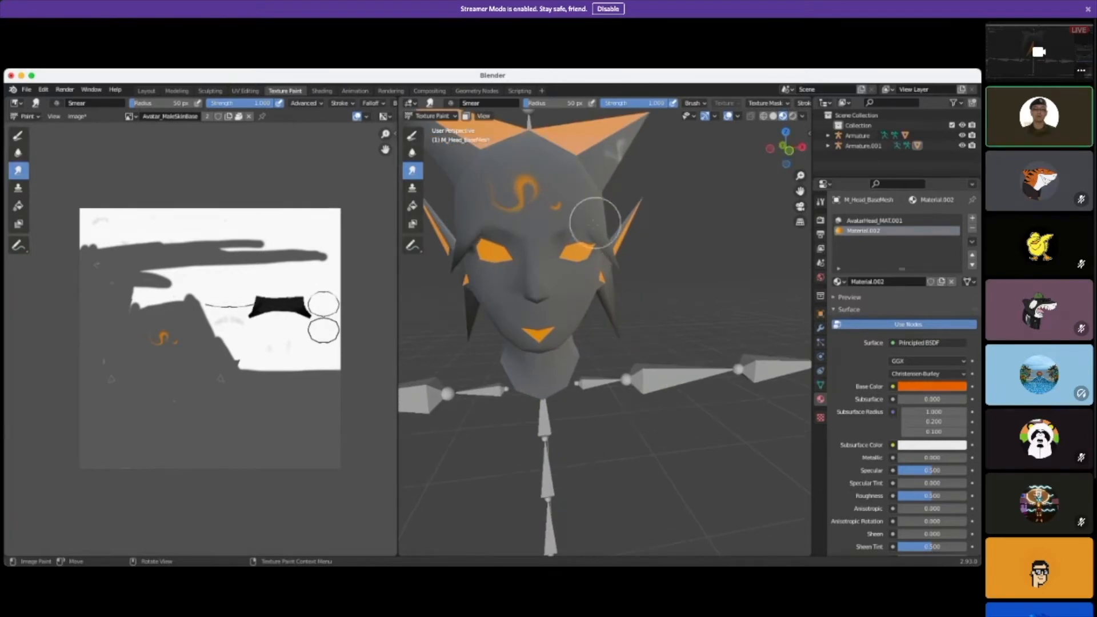
pyautogui.scroll(2, 591, 240)
pyautogui.keyDown('shift'); pyautogui.moveTo(590, 242); pyautogui.dragTo(636, 374, button='middle'); pyautogui.keyUp('shift')
pyautogui.scroll(1, 595, 278)
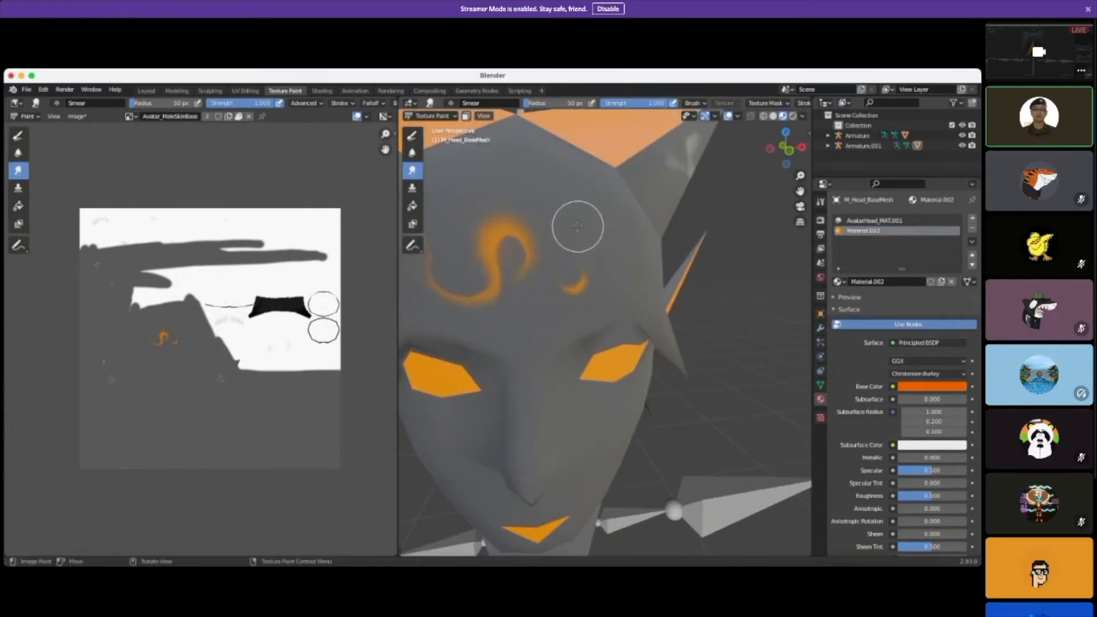
pyautogui.scroll(-4, 576, 226)
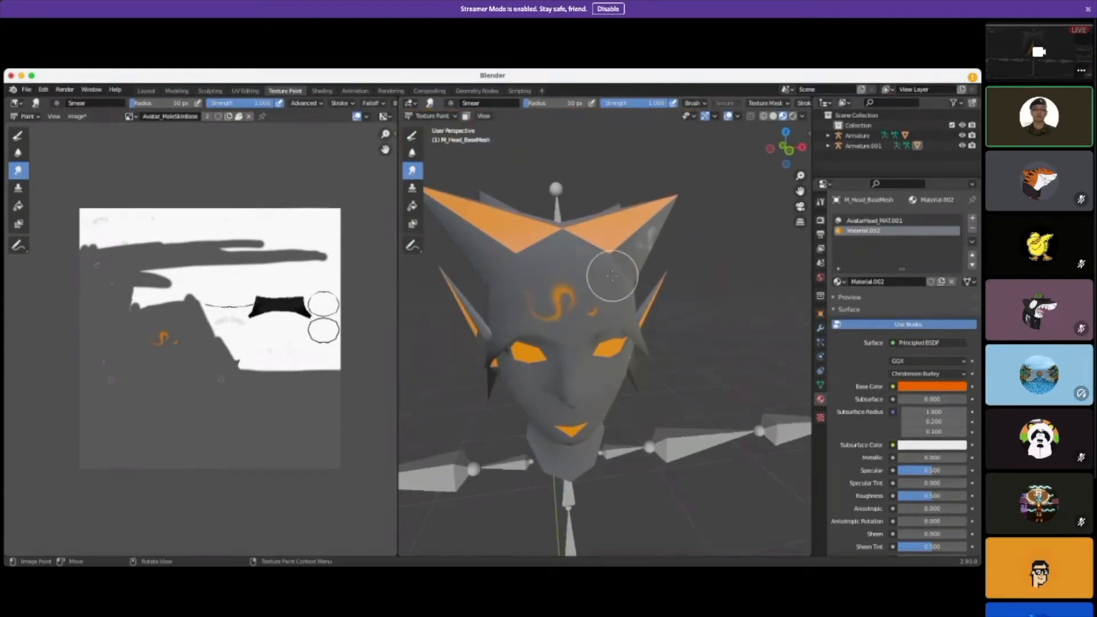
pyautogui.scroll(-3, 639, 372)
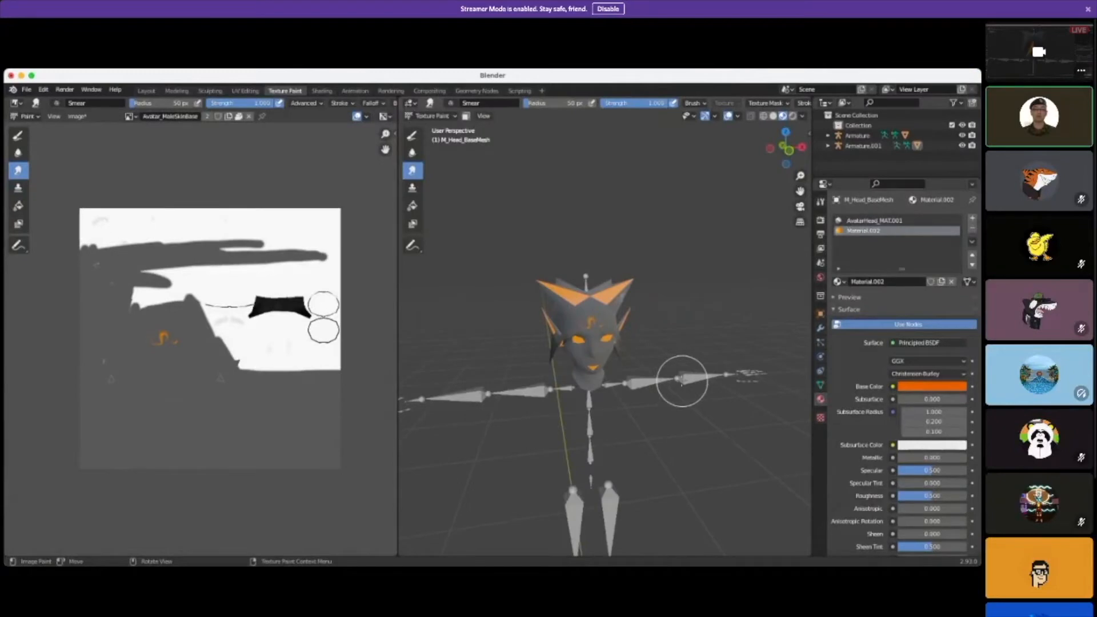
pyautogui.scroll(2, 682, 381)
pyautogui.scroll(4, 682, 405)
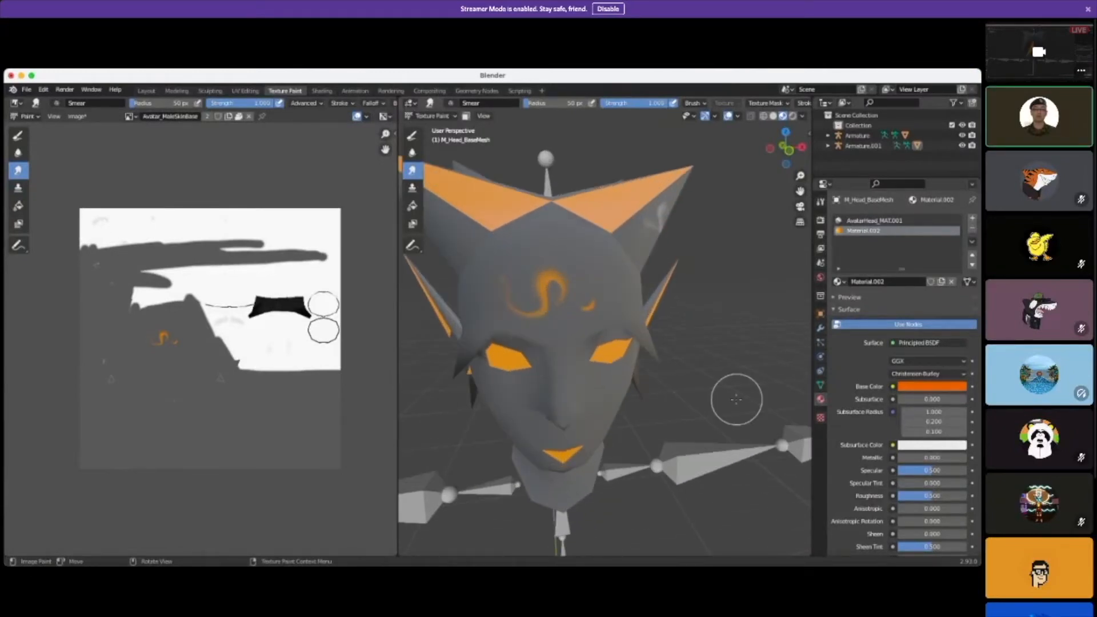
pyautogui.moveTo(735, 398); pyautogui.dragTo(734, 390, button='middle')
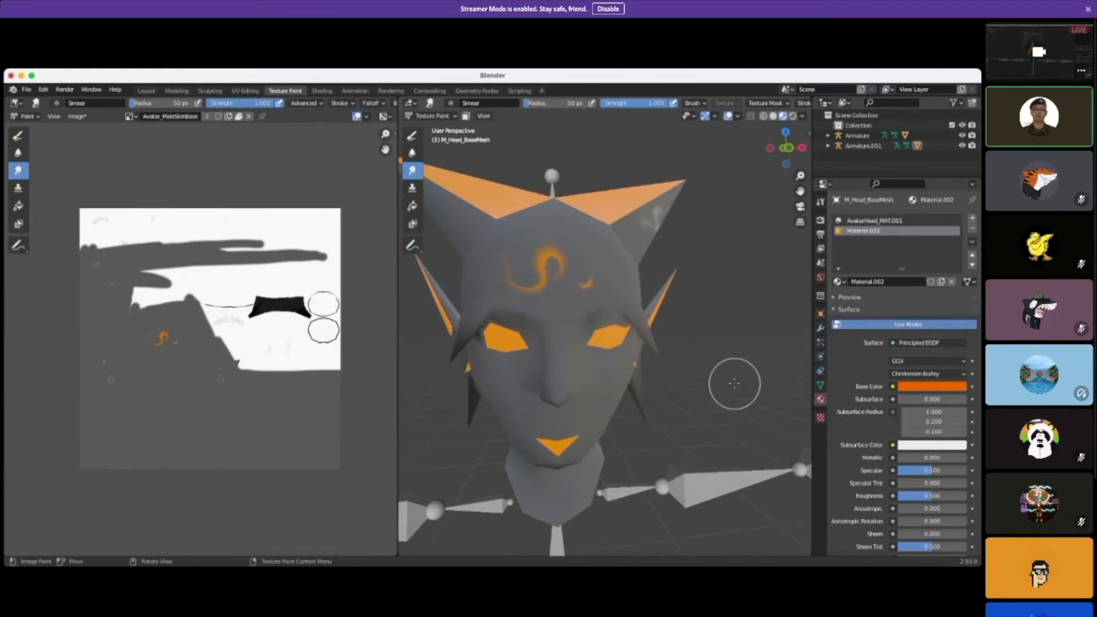
# Step: Paint three small orange spots with the TexDraw brush on the forehead above and beside the S-shaped swirl
pyautogui.scroll(4, 689, 385)
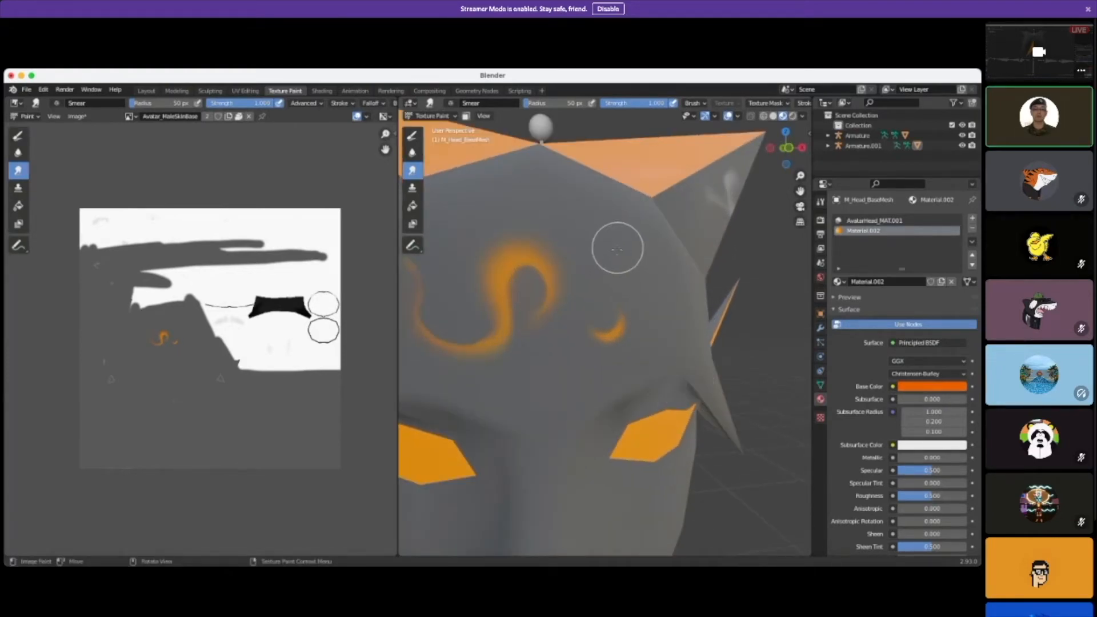
pyautogui.click(17, 135)
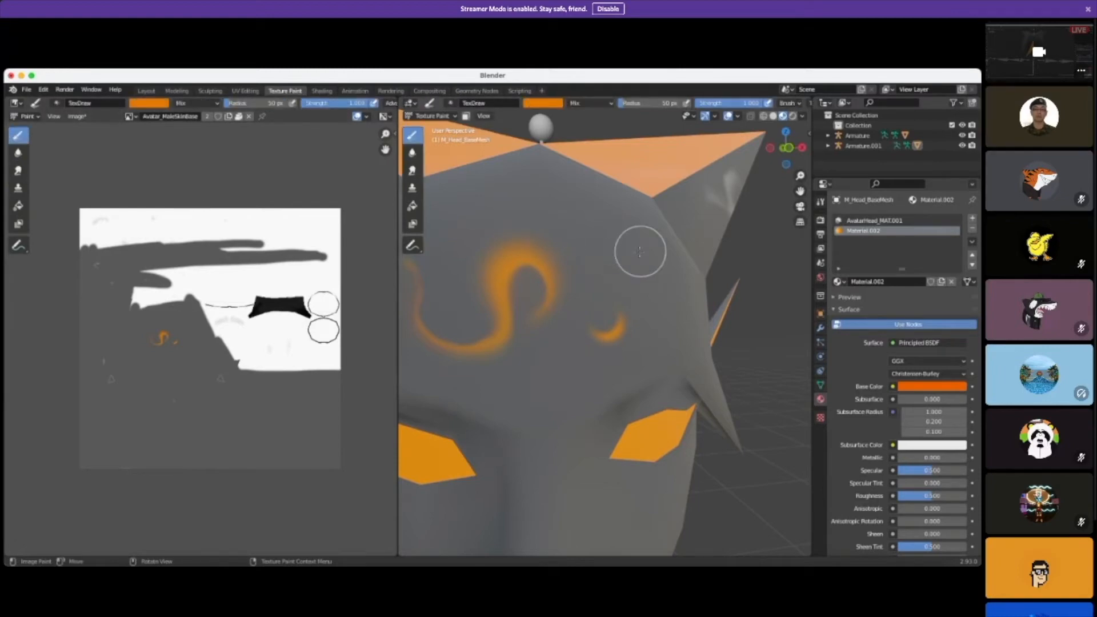
pyautogui.click(600, 253)
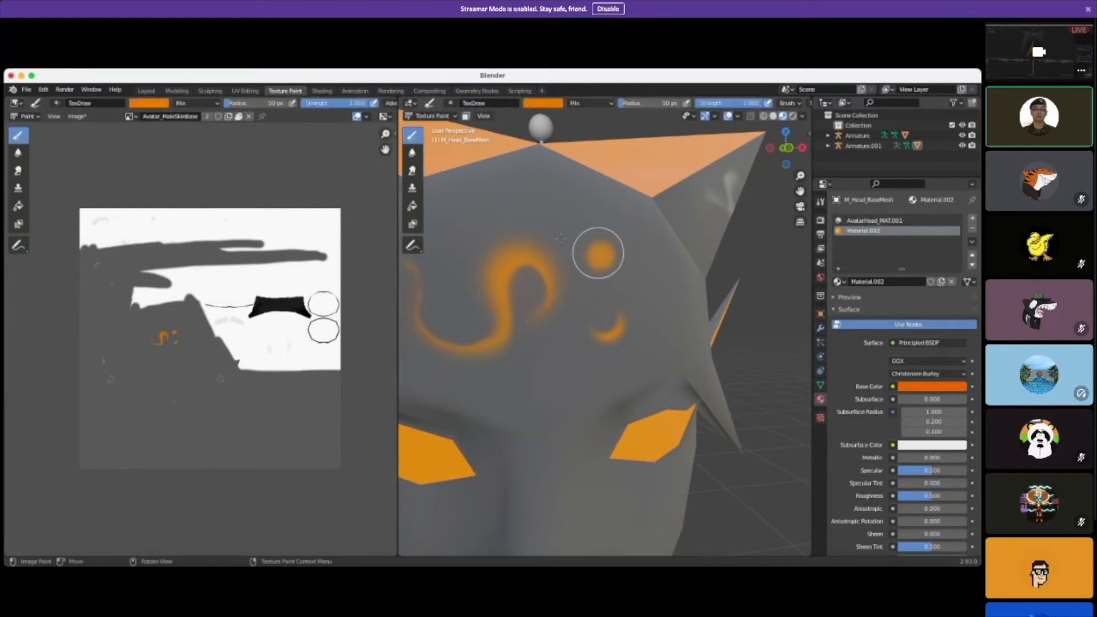
pyautogui.click(539, 193)
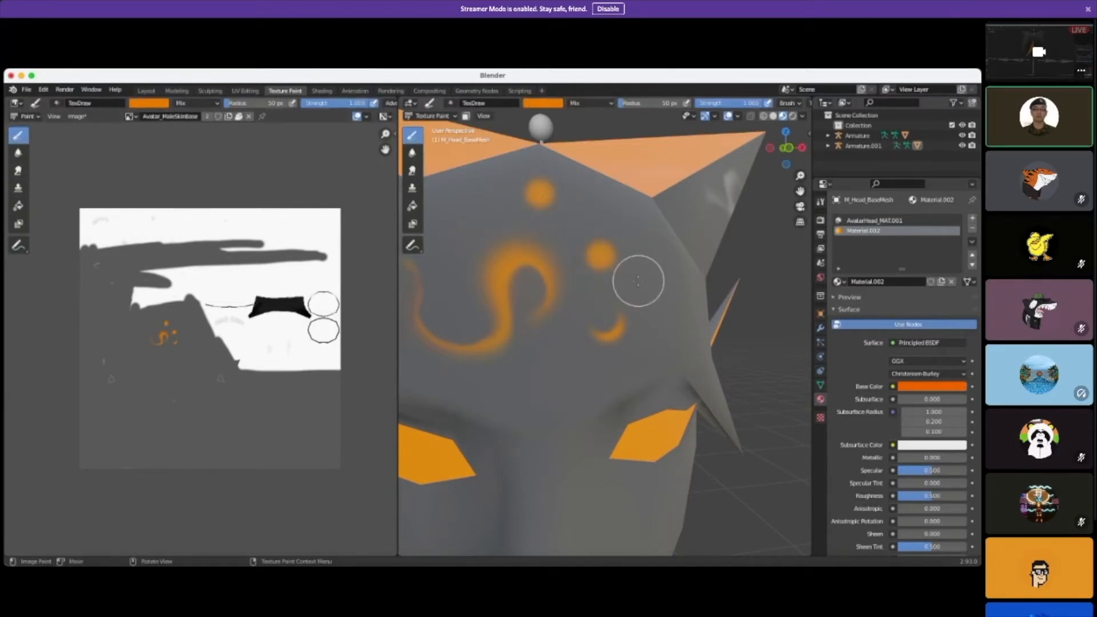
# Step: Smear the three new orange forehead spots into small crescent-shaped curls
pyautogui.click(18, 171)
pyautogui.moveTo(542, 195); pyautogui.dragTo(561, 208)
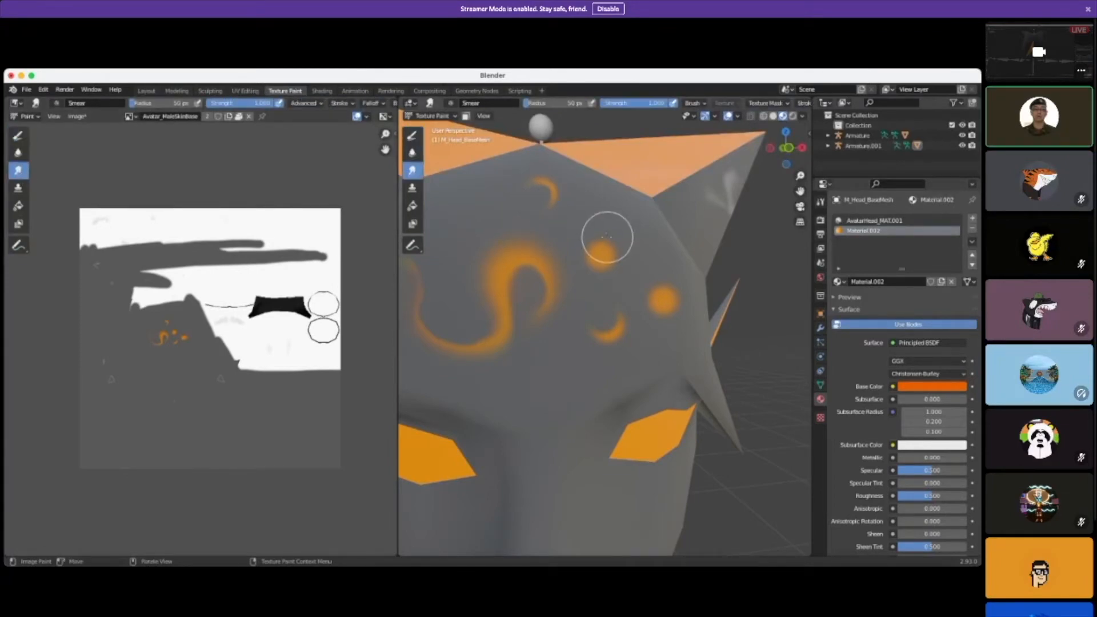
pyautogui.moveTo(600, 255); pyautogui.dragTo(602, 252)
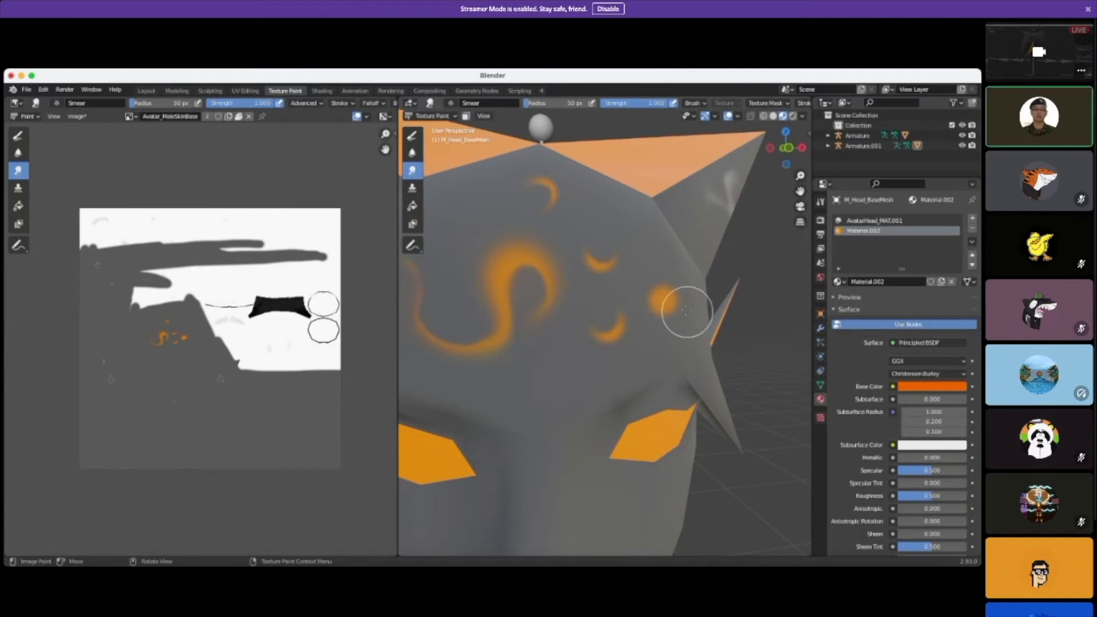
pyautogui.moveTo(664, 296); pyautogui.dragTo(665, 300)
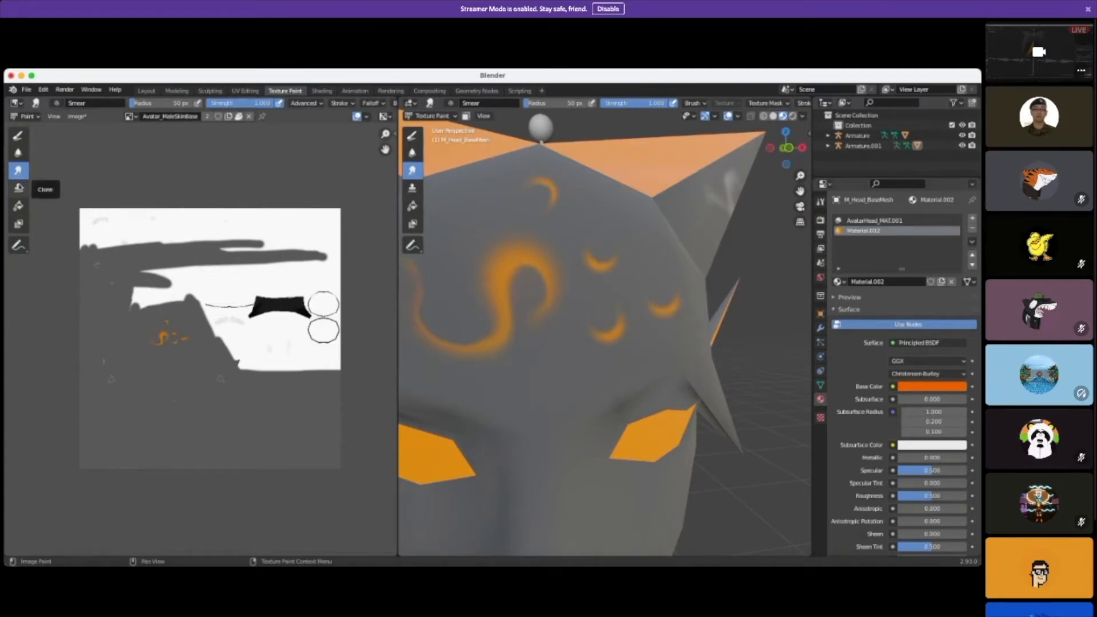
# Step: Smear two thin branching lines outward from the lower edge of the forehead swirl
pyautogui.scroll(1, 519, 363)
pyautogui.scroll(-2, 490, 334)
pyautogui.scroll(2, 494, 358)
pyautogui.scroll(5, 494, 358)
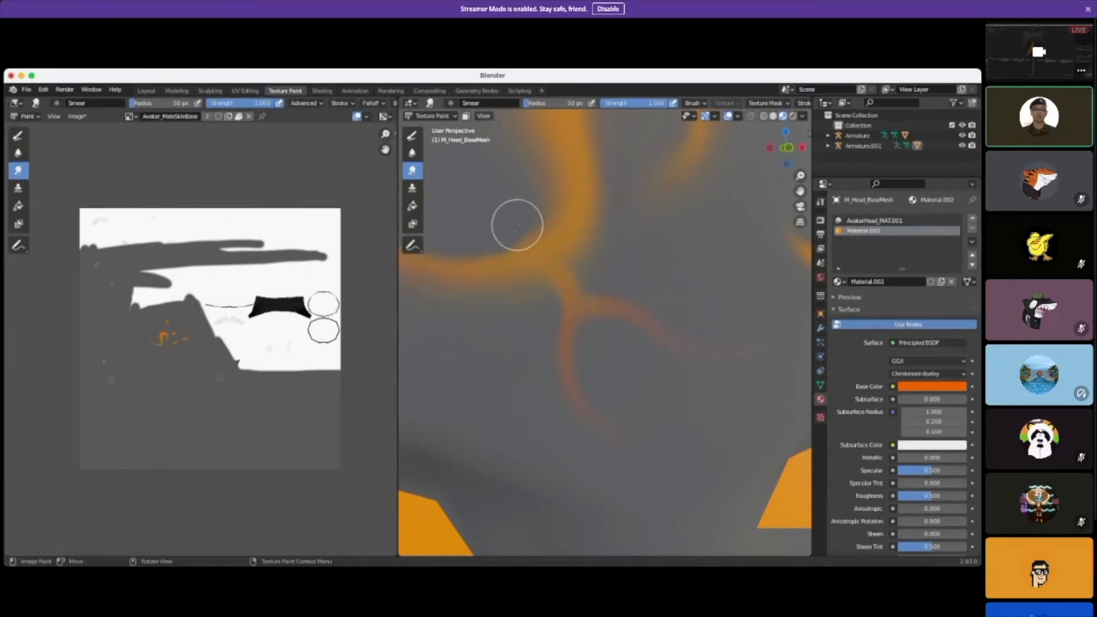
pyautogui.scroll(-8, 600, 350)
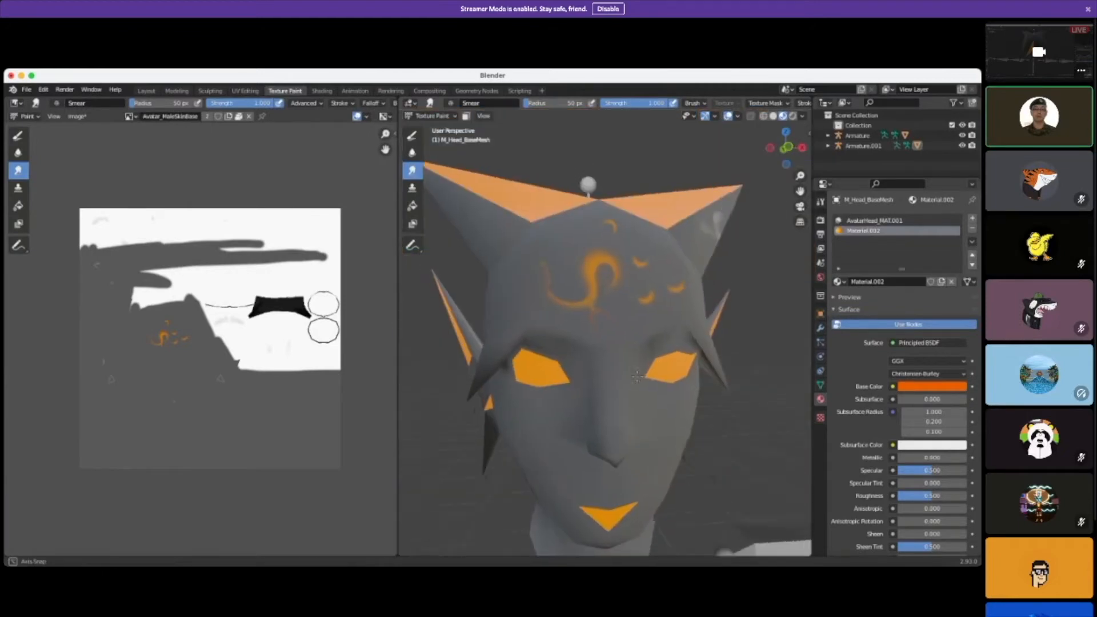
# Step: Paint an orange spot between the eyebrows at the top of the nose with the TexDraw brush
pyautogui.scroll(8, 629, 377)
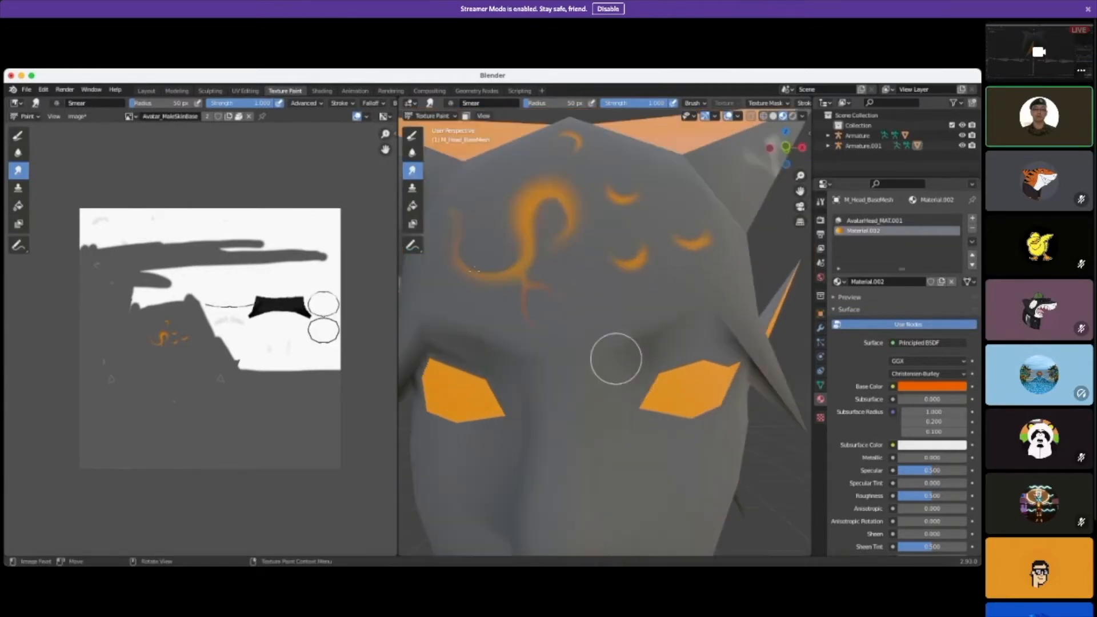
pyautogui.click(20, 138)
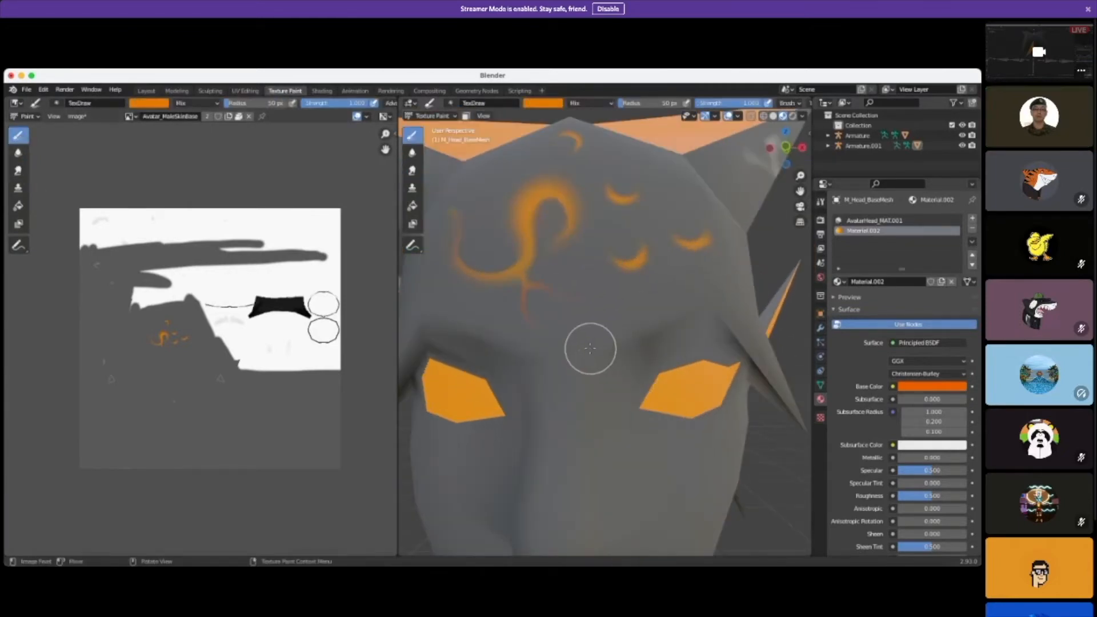
pyautogui.click(554, 375)
pyautogui.moveTo(602, 396)
pyautogui.mouseDown(button='middle')
pyautogui.moveTo(619, 386)
pyautogui.moveTo(634, 409)
pyautogui.mouseUp(button='middle')
pyautogui.scroll(-2, 620, 388)
pyautogui.scroll(5, 633, 409)
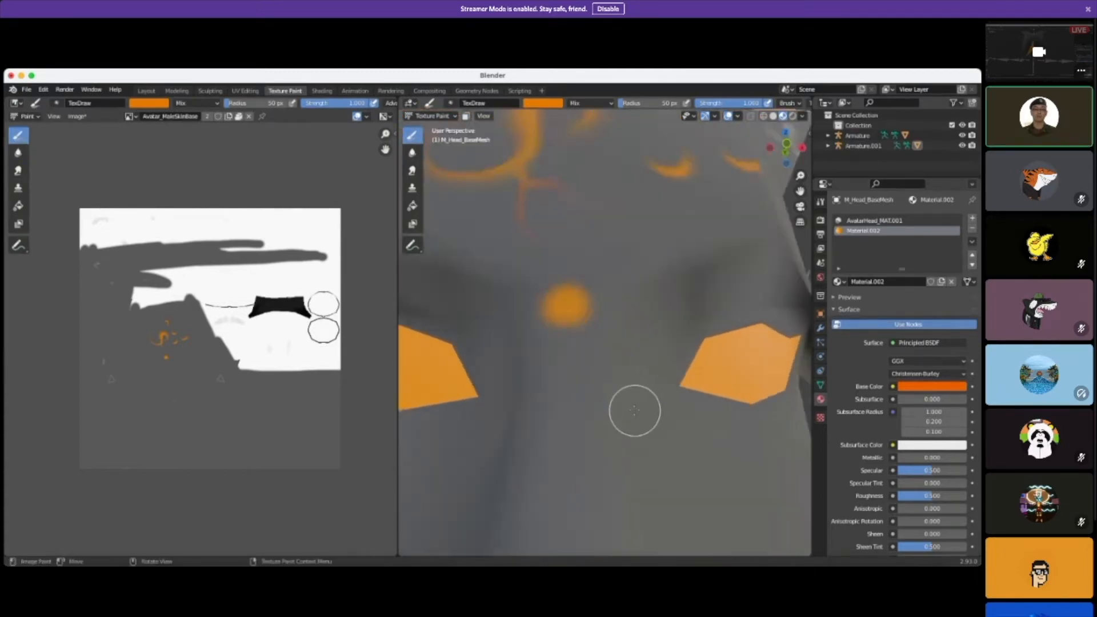
pyautogui.scroll(-3, 634, 409)
# Step: Smear the orange spot between the brows into a wavy line down the nose and two branches over the eyebrows
pyautogui.click(18, 170)
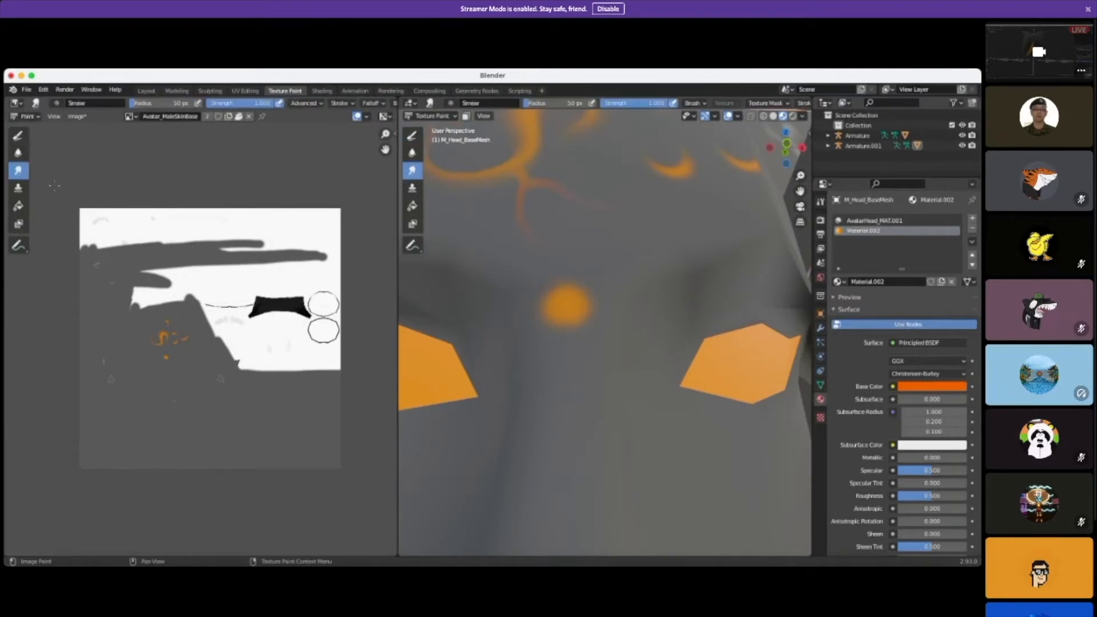
pyautogui.scroll(3, 565, 342)
pyautogui.moveTo(565, 349); pyautogui.dragTo(617, 229, button='middle')
pyautogui.moveTo(611, 311)
pyautogui.mouseDown()
pyautogui.moveTo(590, 362)
pyautogui.moveTo(634, 433)
pyautogui.moveTo(592, 504)
pyautogui.mouseUp()
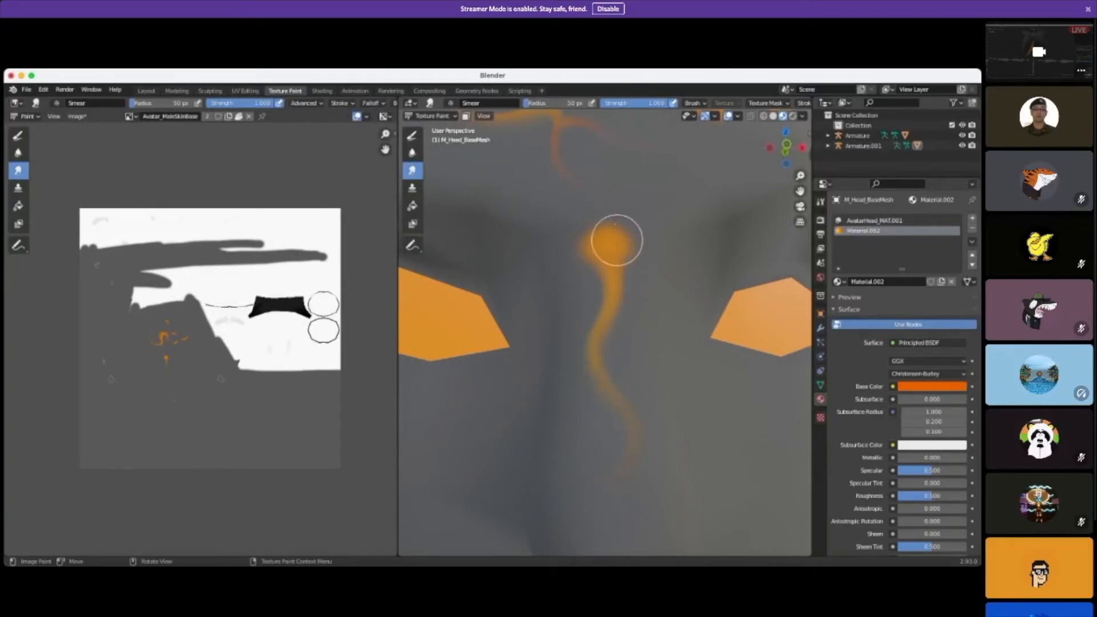
pyautogui.moveTo(602, 223)
pyautogui.mouseDown()
pyautogui.moveTo(594, 232)
pyautogui.moveTo(454, 173)
pyautogui.mouseUp()
pyautogui.moveTo(622, 231); pyautogui.dragTo(774, 153)
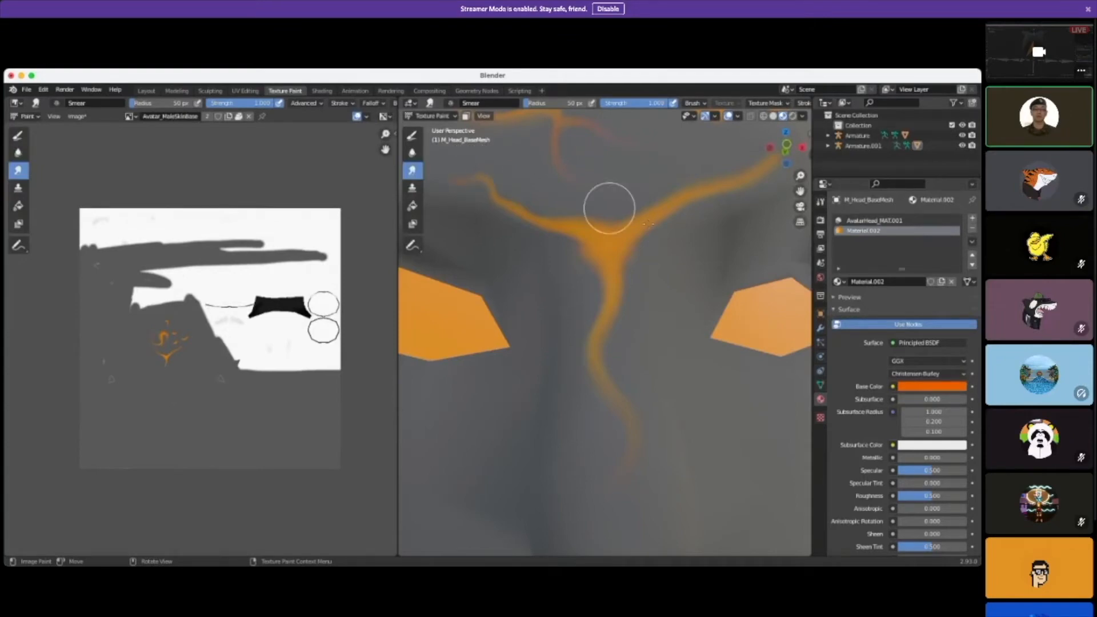
pyautogui.scroll(-2, 743, 231)
pyautogui.moveTo(574, 253)
pyautogui.mouseDown()
pyautogui.moveTo(591, 249)
pyautogui.moveTo(606, 265)
pyautogui.moveTo(617, 250)
pyautogui.mouseUp()
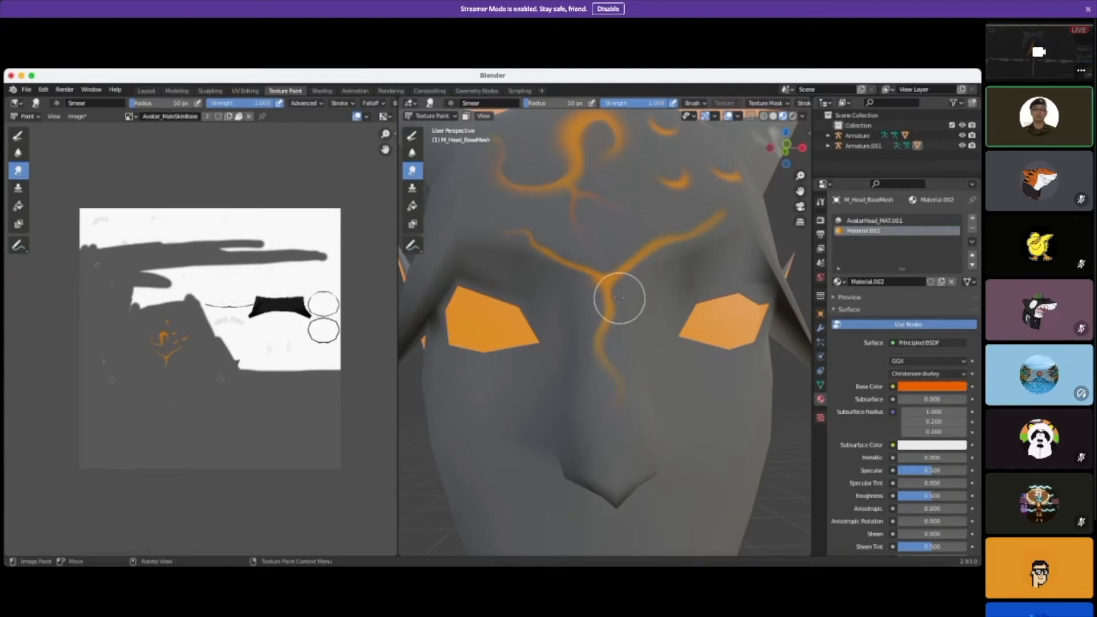
# Step: Examine the head with its painted face markings from the front and side, close up and from a distance
pyautogui.scroll(-9, 656, 295)
pyautogui.moveTo(710, 363); pyautogui.dragTo(605, 368, button='middle')
pyautogui.scroll(5, 666, 354)
pyautogui.scroll(-4, 703, 320)
pyautogui.scroll(-6, 629, 360)
pyautogui.scroll(6, 662, 375)
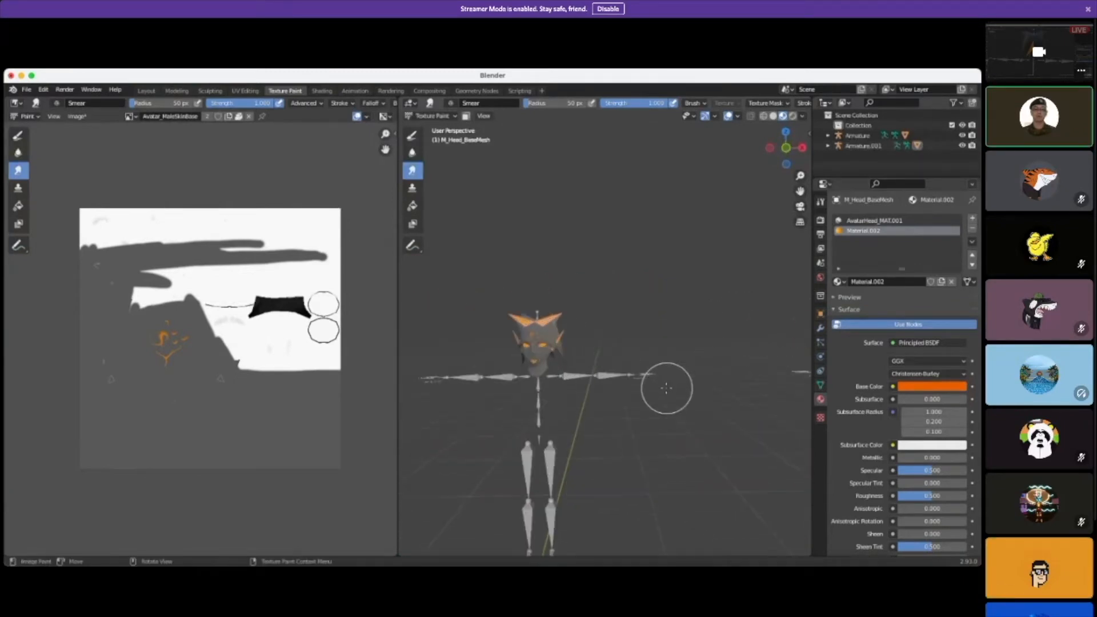
pyautogui.moveTo(607, 360); pyautogui.dragTo(417, 323, button='middle')
pyautogui.scroll(4, 417, 323)
pyautogui.keyDown('shift'); pyautogui.moveTo(505, 322); pyautogui.dragTo(693, 288, button='middle'); pyautogui.keyUp('shift')
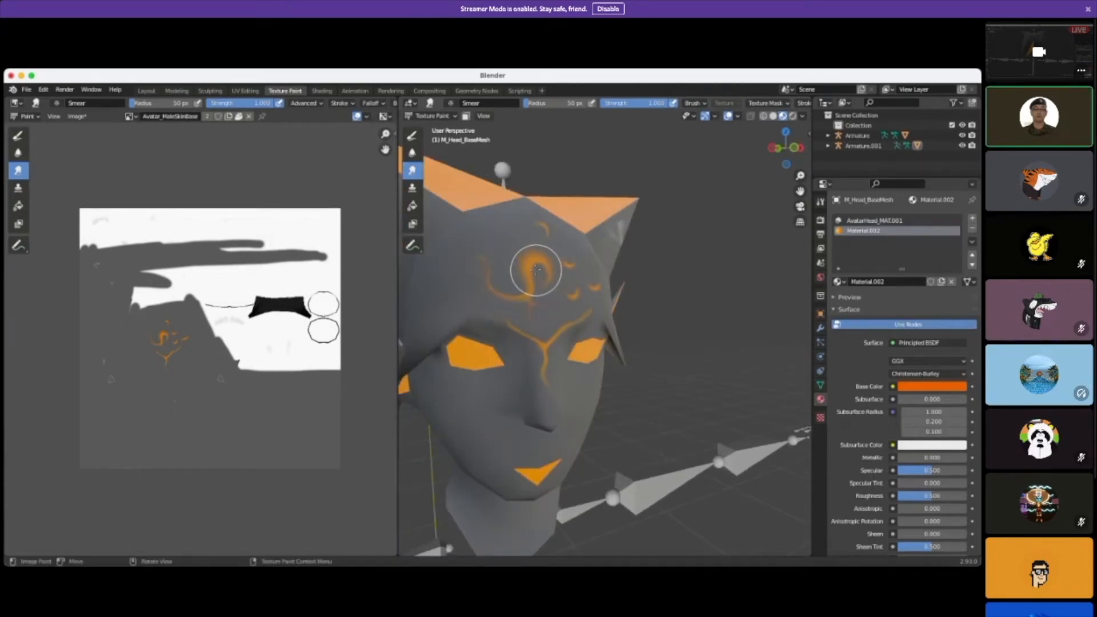
pyautogui.scroll(-5, 542, 280)
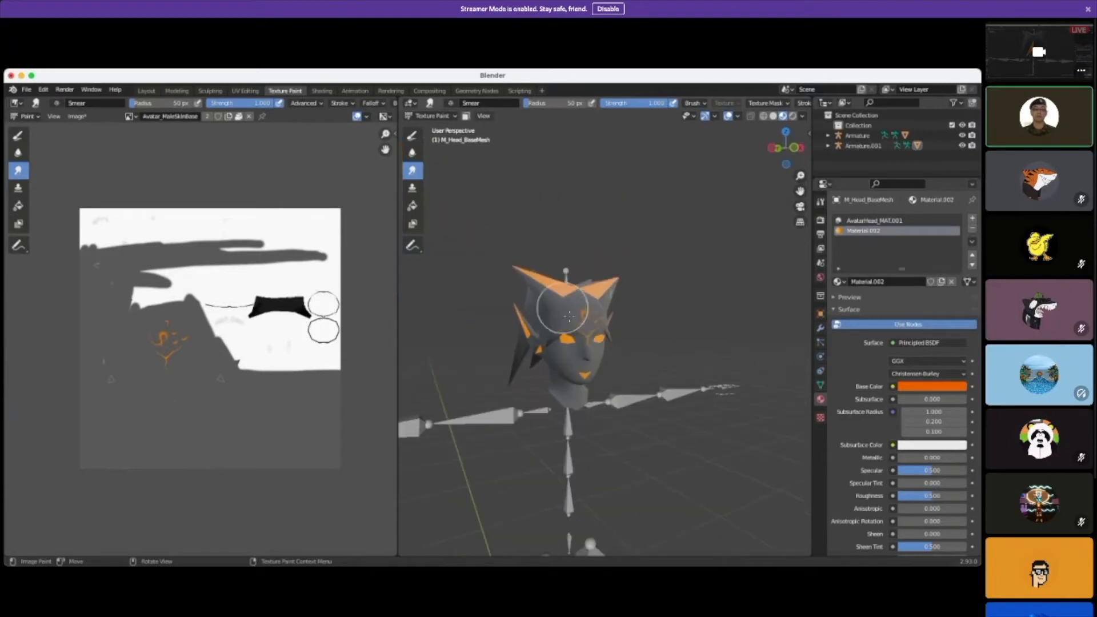
pyautogui.moveTo(627, 352); pyautogui.dragTo(574, 354, button='middle')
pyautogui.scroll(3, 557, 360)
pyautogui.moveTo(676, 357); pyautogui.dragTo(650, 354, button='middle')
pyautogui.scroll(-10, 662, 357)
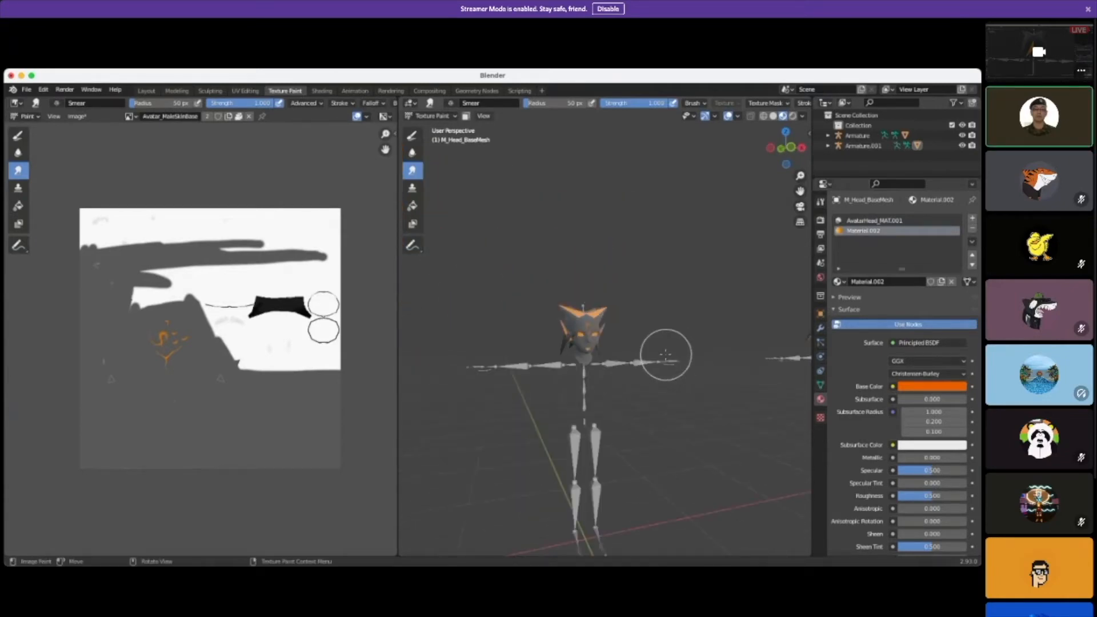
# Step: Examine the second spiked head in the scene and compare it with the newly painted one
pyautogui.moveTo(699, 371)
pyautogui.mouseDown(button='middle')
pyautogui.moveTo(653, 372)
pyautogui.moveTo(681, 394)
pyautogui.mouseUp(button='middle')
pyautogui.scroll(10, 681, 394)
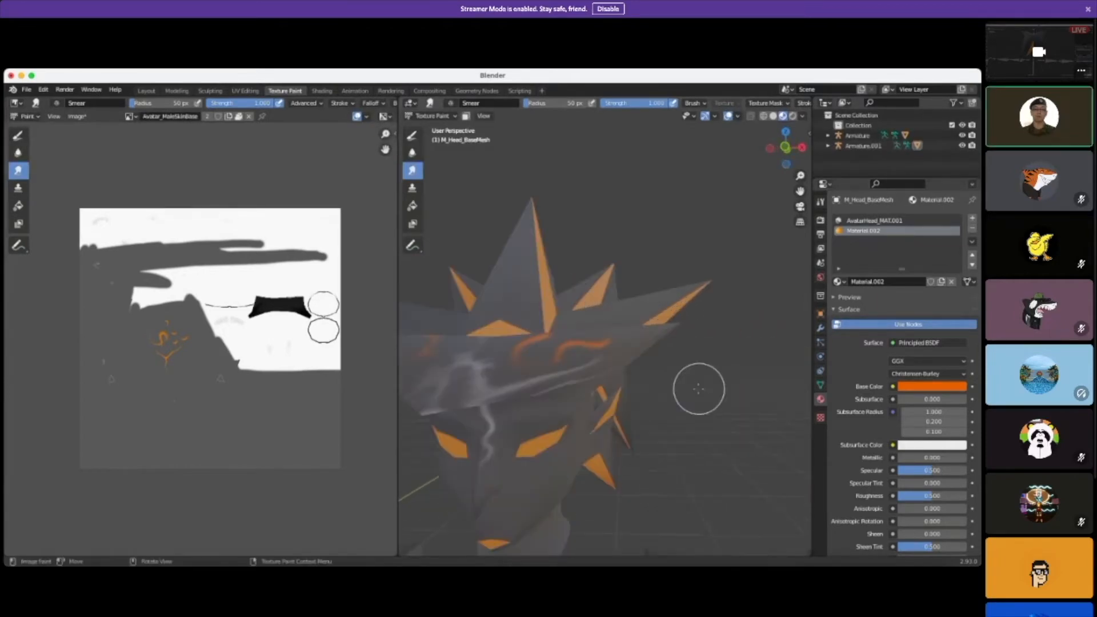
pyautogui.moveTo(710, 394); pyautogui.dragTo(614, 375, button='middle')
pyautogui.scroll(1, 614, 376)
pyautogui.moveTo(683, 392)
pyautogui.mouseDown(button='middle')
pyautogui.moveTo(531, 383)
pyautogui.moveTo(571, 365)
pyautogui.moveTo(605, 394)
pyautogui.moveTo(588, 392)
pyautogui.moveTo(595, 398)
pyautogui.moveTo(641, 399)
pyautogui.moveTo(633, 392)
pyautogui.mouseUp(button='middle')
pyautogui.scroll(-6, 595, 398)
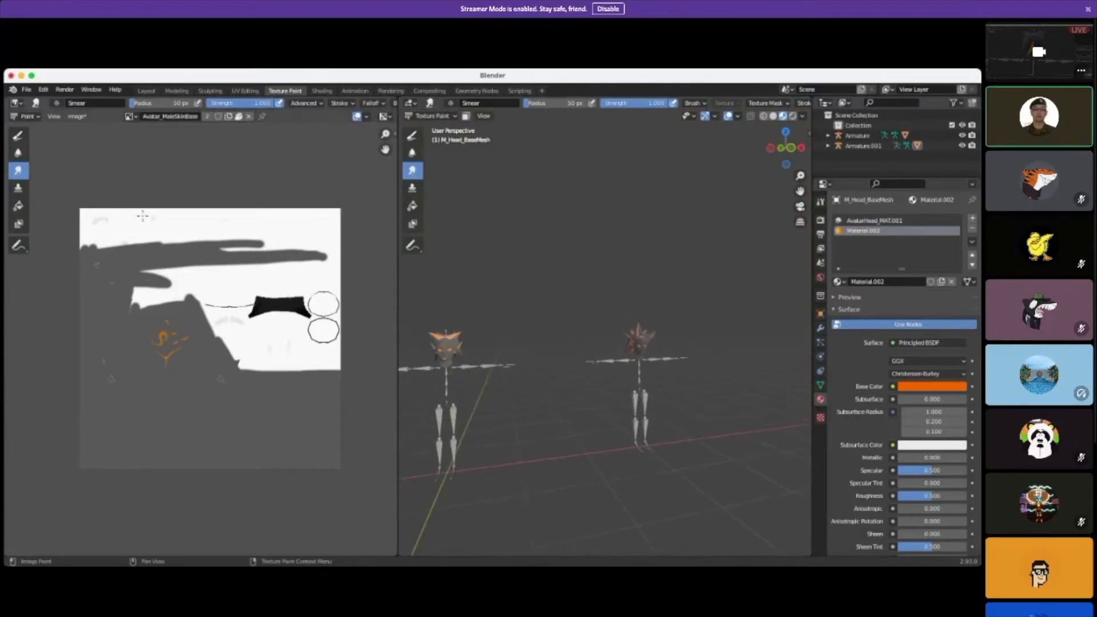
# Step: Create a new General file and delete the default cube, camera and light
pyautogui.click(32, 93)
pyautogui.moveTo(40, 101)
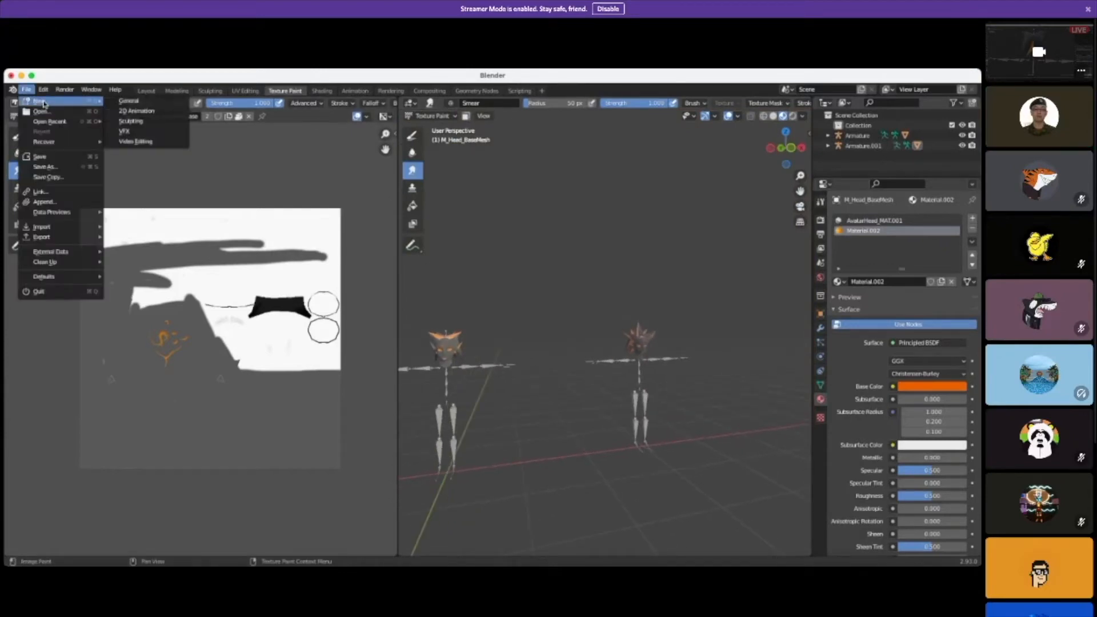
pyautogui.click(129, 102)
pyautogui.click(451, 349)
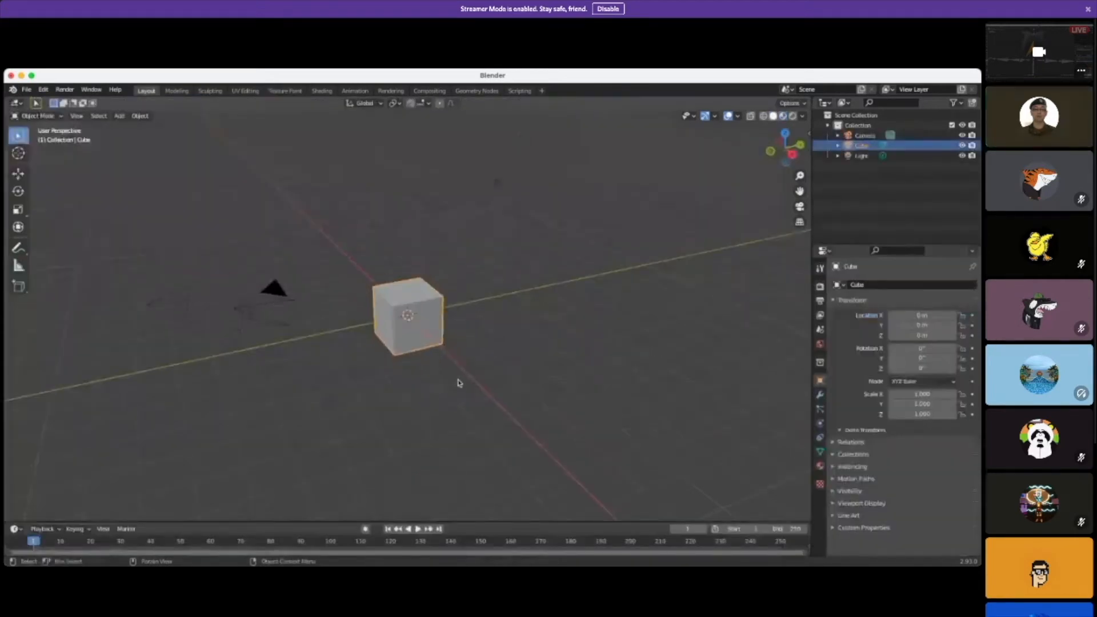
pyautogui.moveTo(247, 267); pyautogui.dragTo(565, 374)
pyautogui.press('Delete')
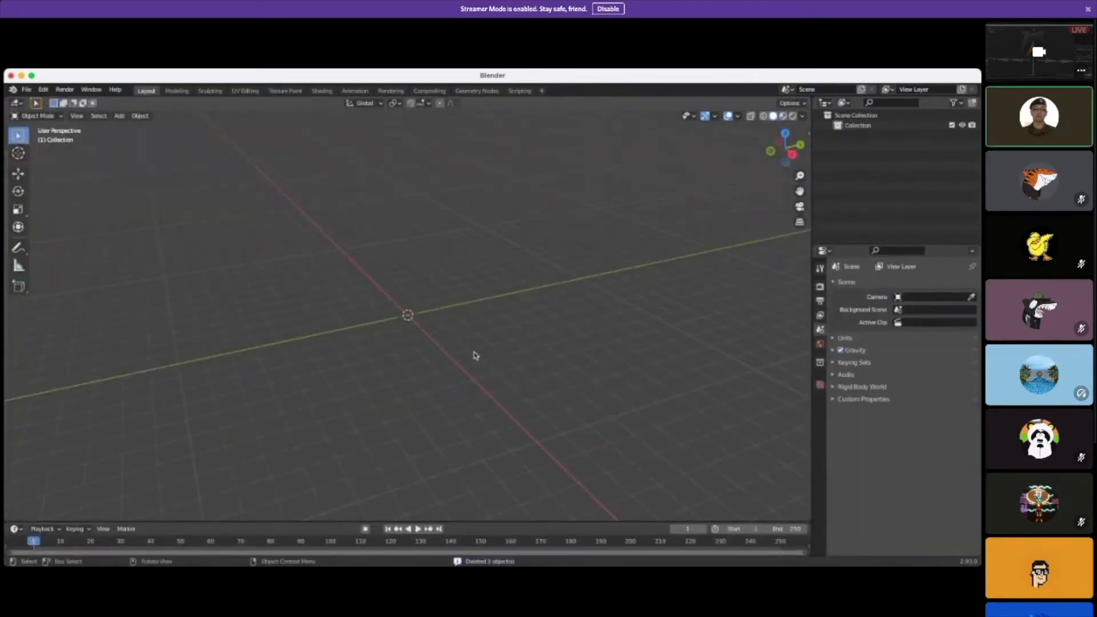
# Step: Import the finished spiked avatar head with its armature and display it in Material Preview shading
pyautogui.click(26, 90)
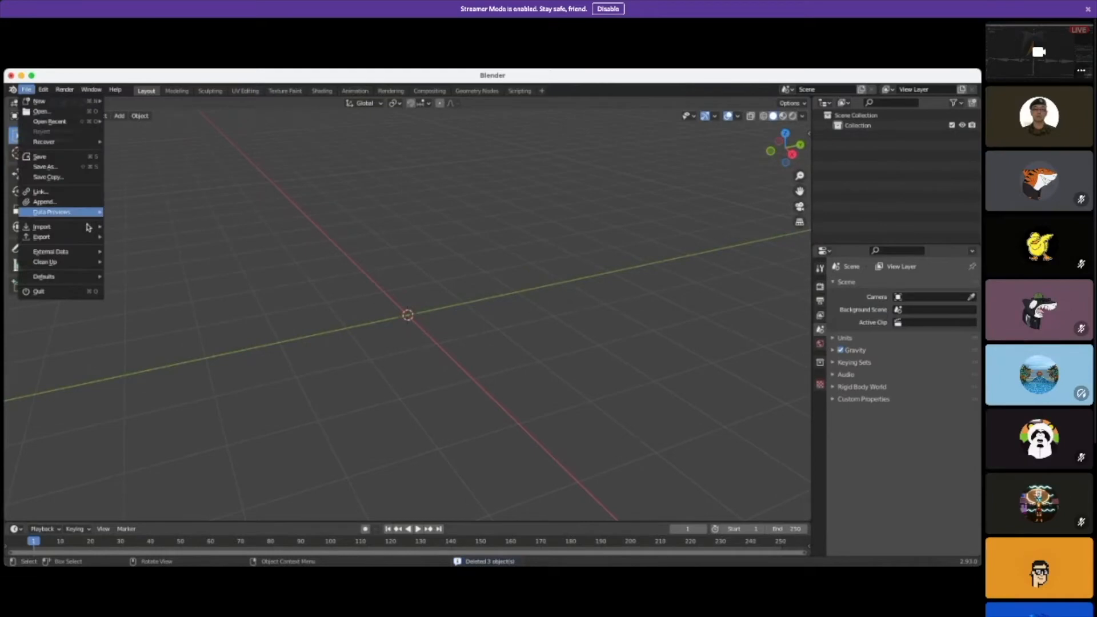
pyautogui.moveTo(63, 227)
pyautogui.click(164, 317)
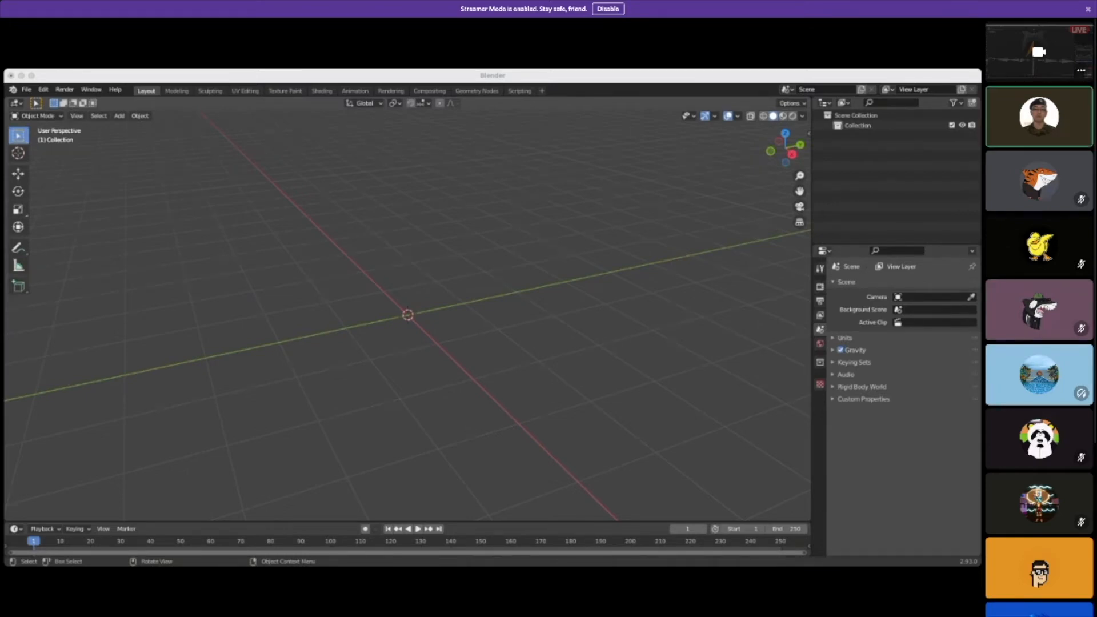
pyautogui.scroll(4, 545, 317)
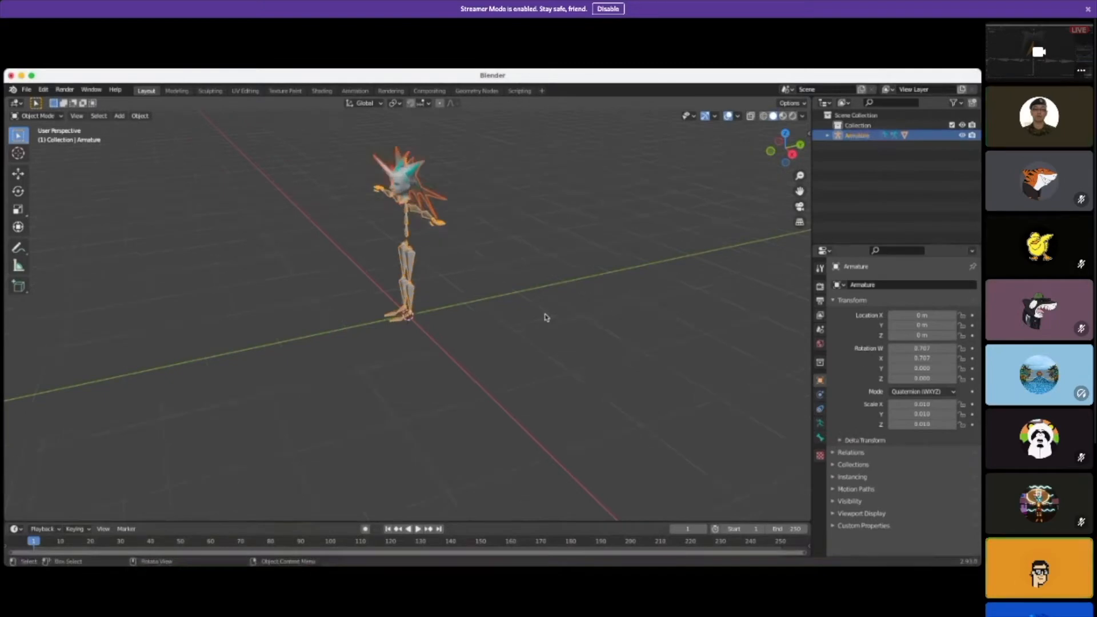
pyautogui.moveTo(540, 330)
pyautogui.keyDown('shift'); pyautogui.mouseDown(button='middle')
pyautogui.moveTo(613, 351)
pyautogui.moveTo(514, 354)
pyautogui.moveTo(641, 377)
pyautogui.moveTo(624, 343)
pyautogui.moveTo(577, 394)
pyautogui.moveTo(572, 491)
pyautogui.mouseUp(button='middle'); pyautogui.keyUp('shift')
pyautogui.click(782, 116)
# Step: Examine the imported head's turquoise accents, eyes and spikes from the front, side and back
pyautogui.scroll(2, 520, 392)
pyautogui.moveTo(566, 401); pyautogui.dragTo(215, 343, button='middle')
pyautogui.scroll(3, 487, 261)
pyautogui.moveTo(532, 272); pyautogui.dragTo(551, 309, button='middle')
pyautogui.click(602, 279)
pyautogui.scroll(4, 551, 308)
pyautogui.scroll(-1, 629, 341)
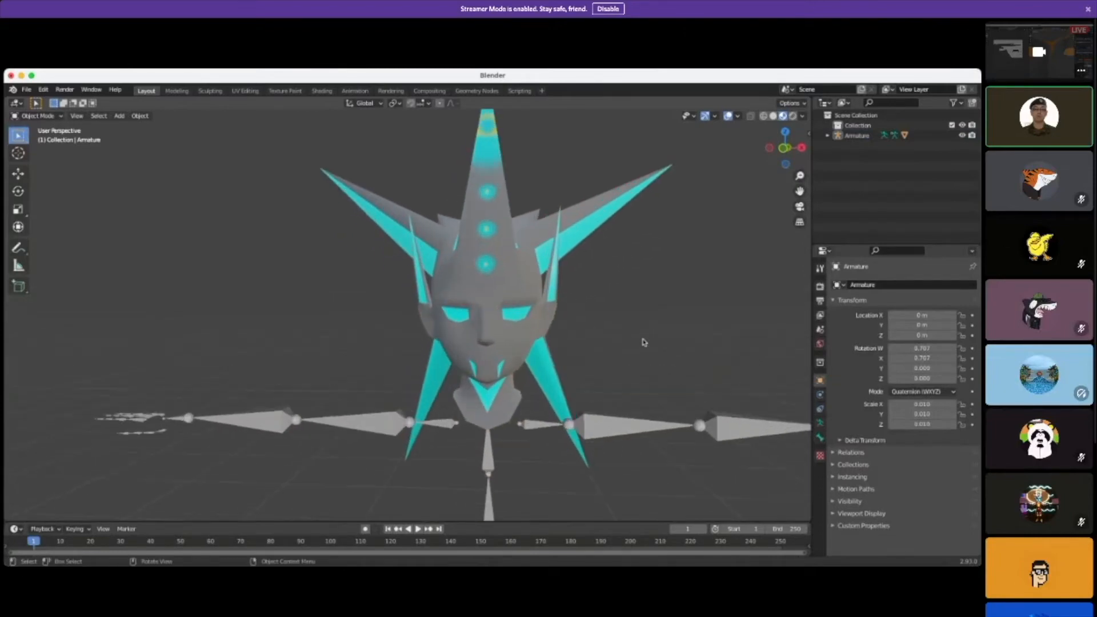
pyautogui.scroll(-2, 649, 340)
pyautogui.moveTo(648, 340); pyautogui.dragTo(528, 412, button='middle')
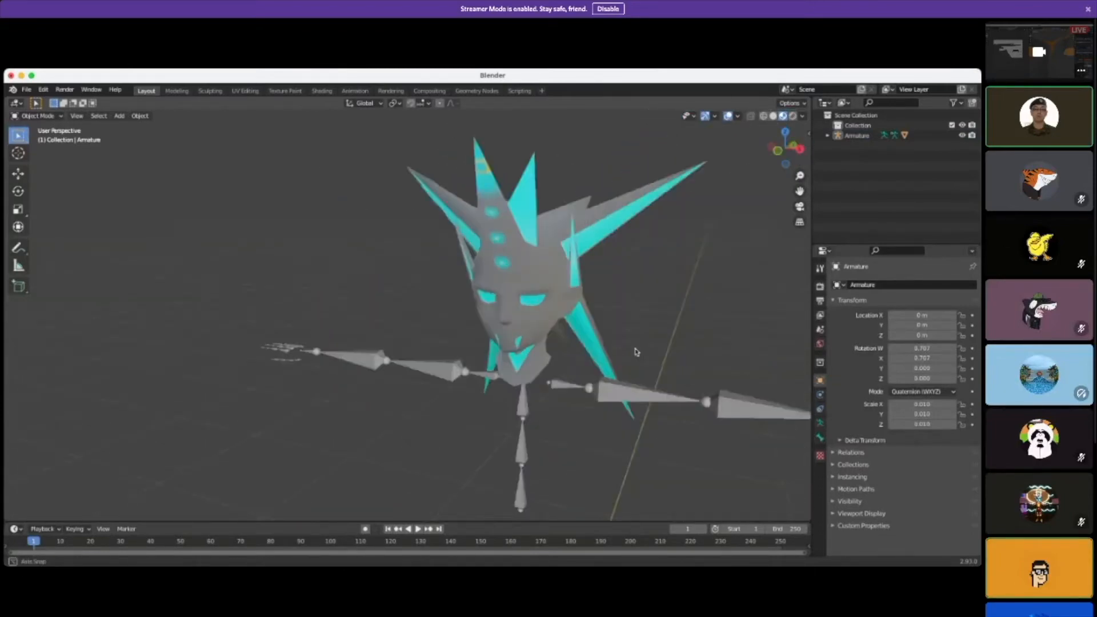
pyautogui.scroll(-3, 529, 414)
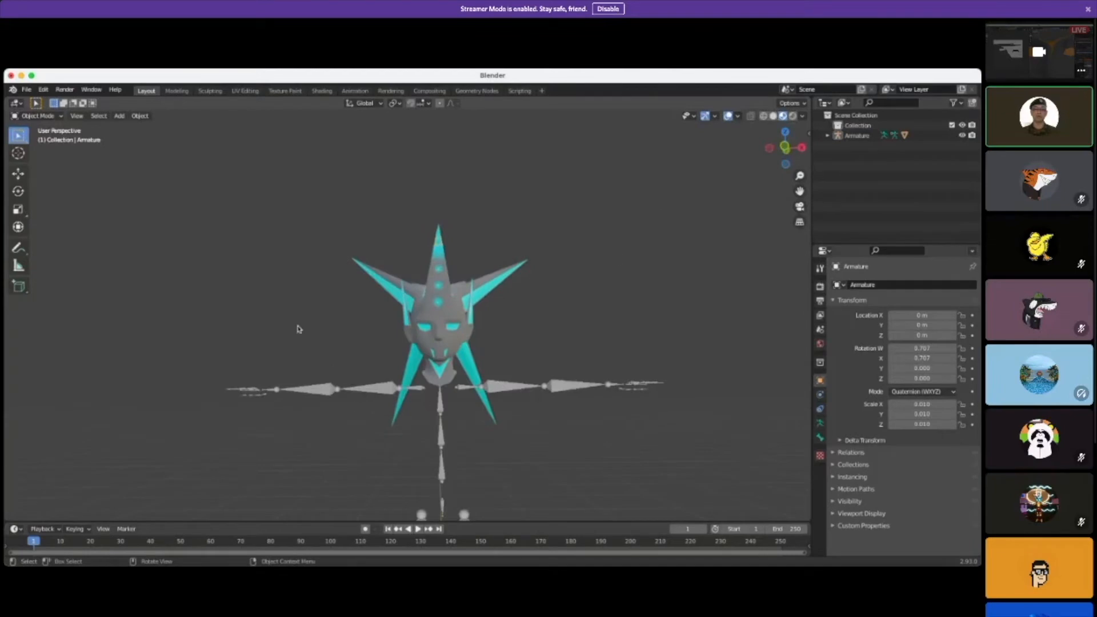
pyautogui.moveTo(624, 394); pyautogui.dragTo(571, 397, button='middle')
pyautogui.click(37, 116)
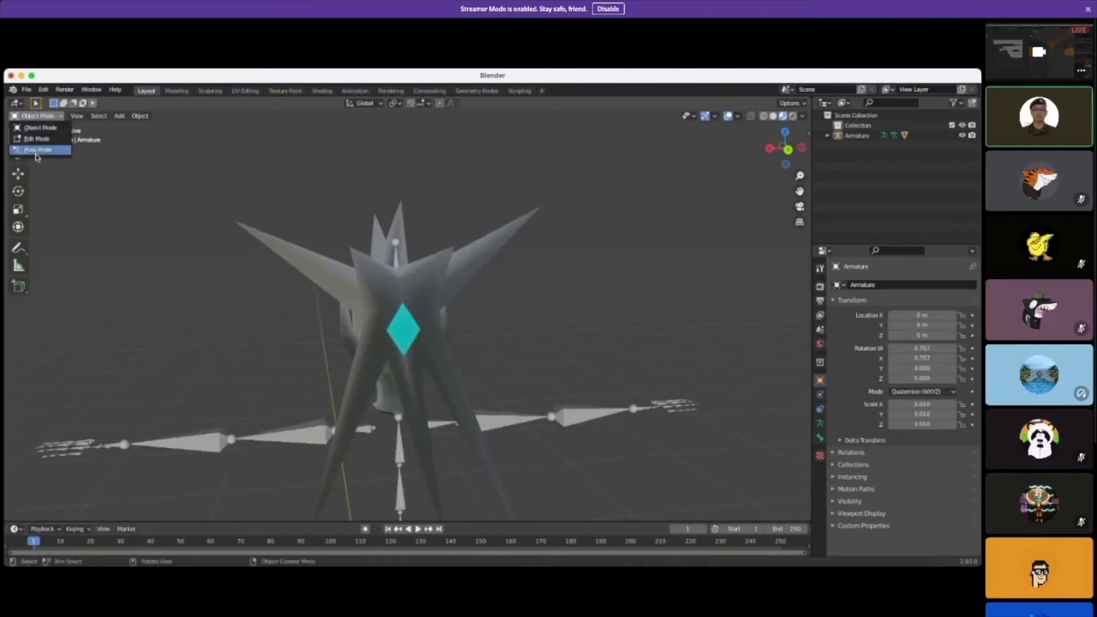
pyautogui.click(39, 140)
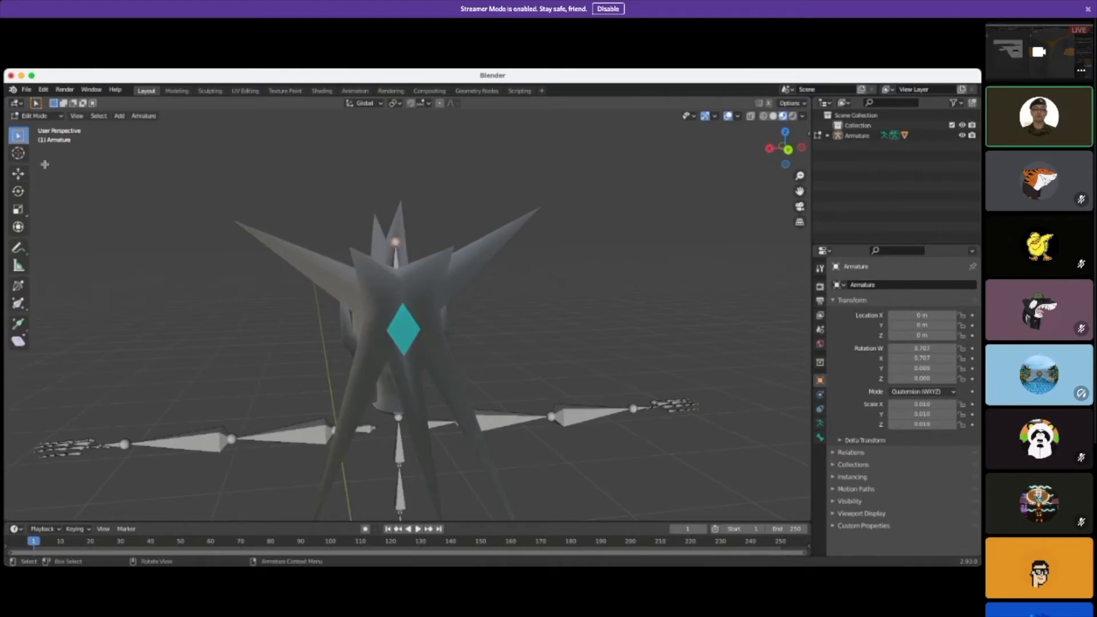
pyautogui.scroll(-3, 90, 284)
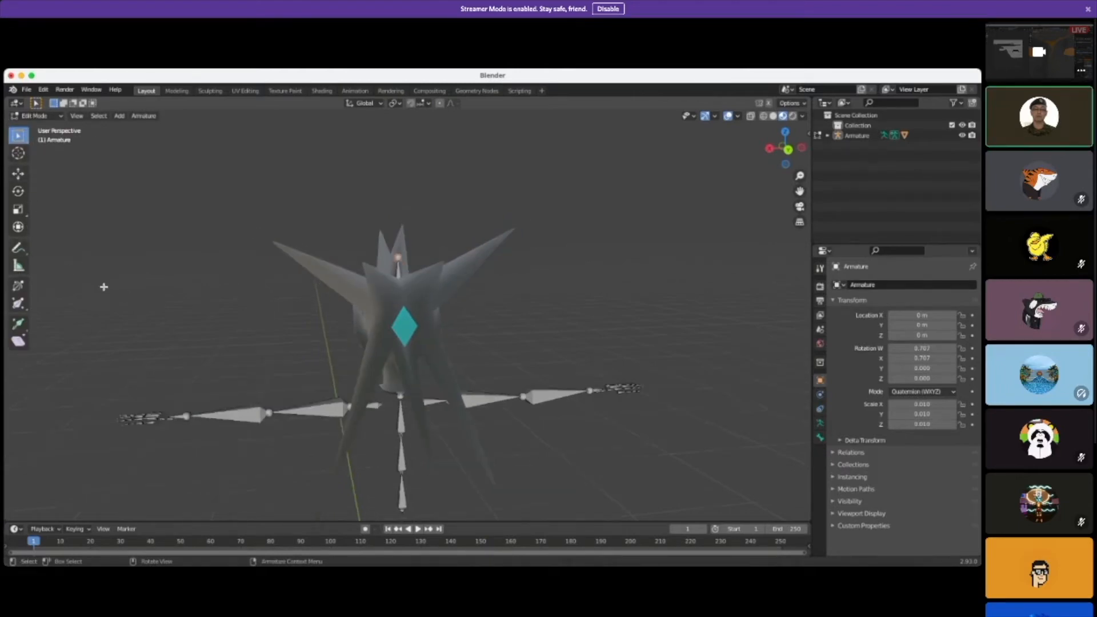
pyautogui.scroll(4, 188, 289)
pyautogui.click(46, 117)
pyautogui.click(40, 127)
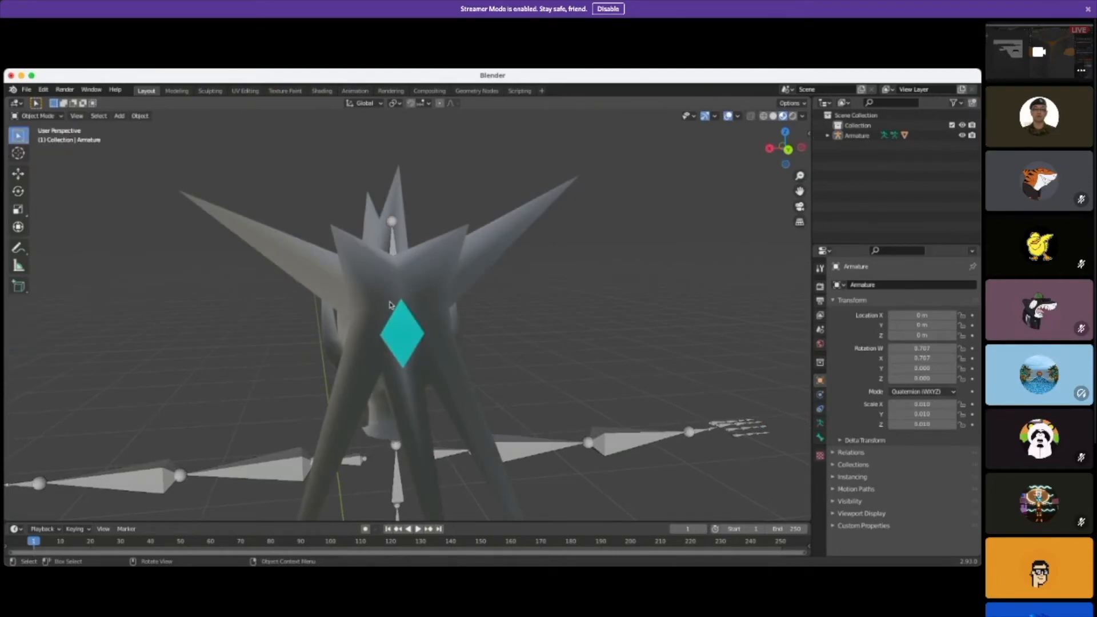
# Step: Switch the imported head to Edit Mode and try the Poly Build tool on its mesh
pyautogui.click(46, 116)
pyautogui.click(47, 140)
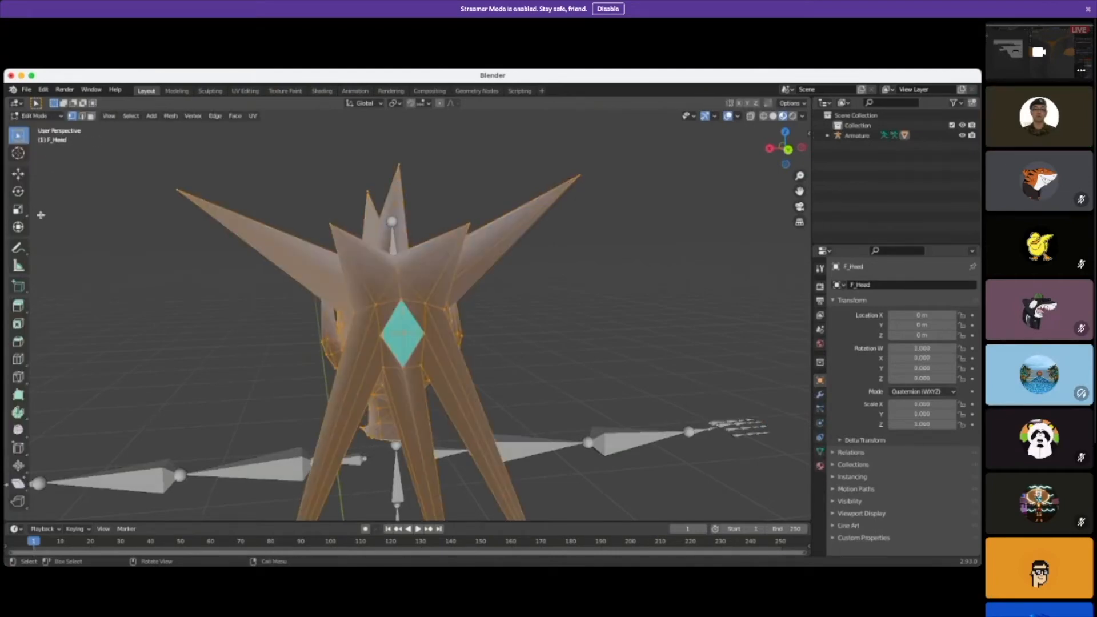
pyautogui.click(19, 398)
pyautogui.click(164, 355)
pyautogui.scroll(-4, 171, 350)
pyautogui.moveTo(205, 344); pyautogui.dragTo(465, 350, button='middle')
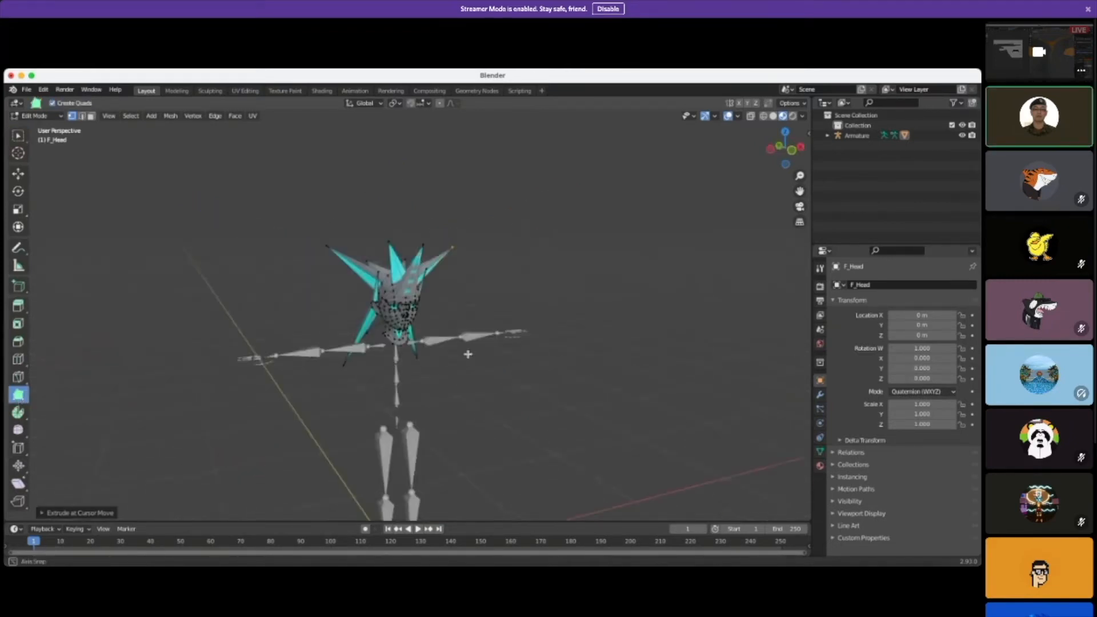
# Step: Start another new General file and clear out the default cube, camera and light
pyautogui.click(22, 90)
pyautogui.moveTo(69, 101)
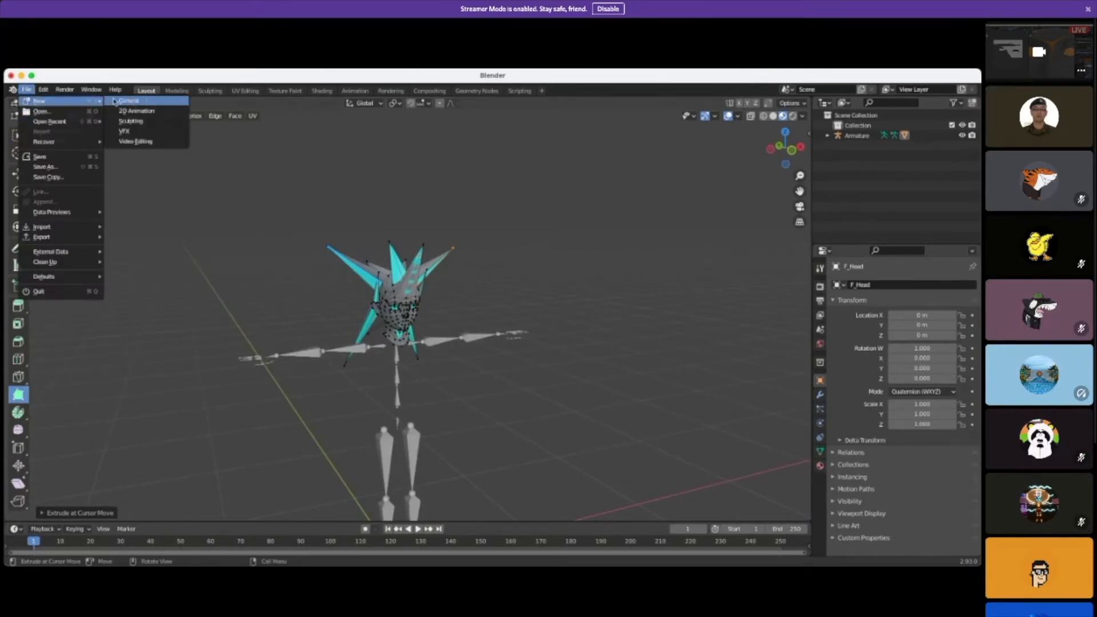
pyautogui.click(128, 101)
pyautogui.click(448, 344)
pyautogui.moveTo(126, 208); pyautogui.dragTo(610, 429)
pyautogui.press('Delete')
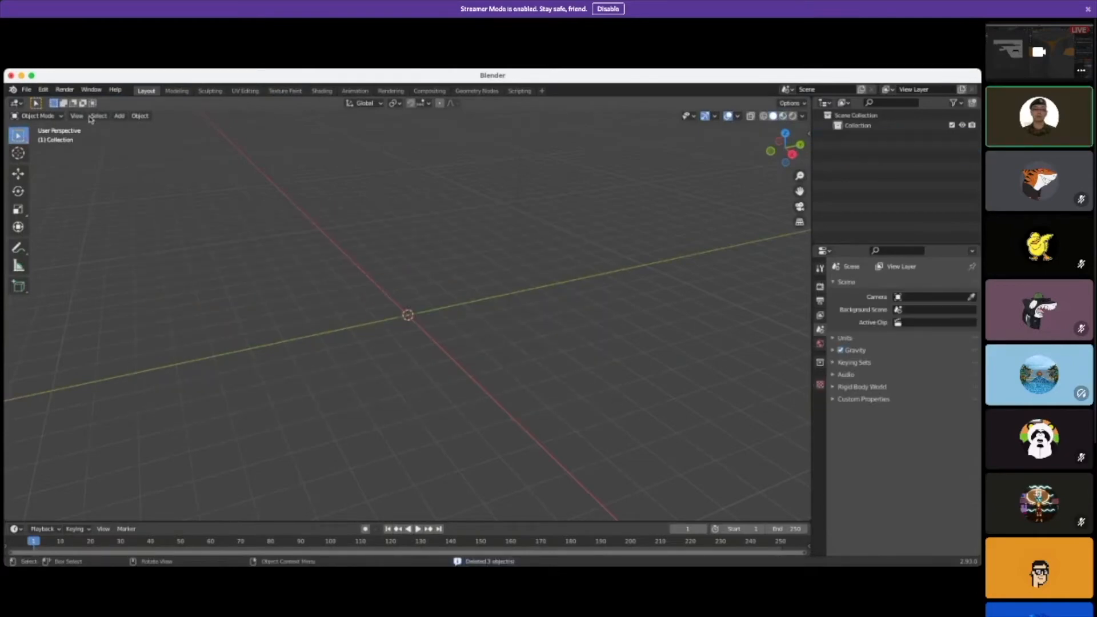
# Step: Import the yellow dragon-print upper body as glTF 2.0 and show it from the front in Material Preview shading
pyautogui.click(26, 89)
pyautogui.moveTo(70, 228)
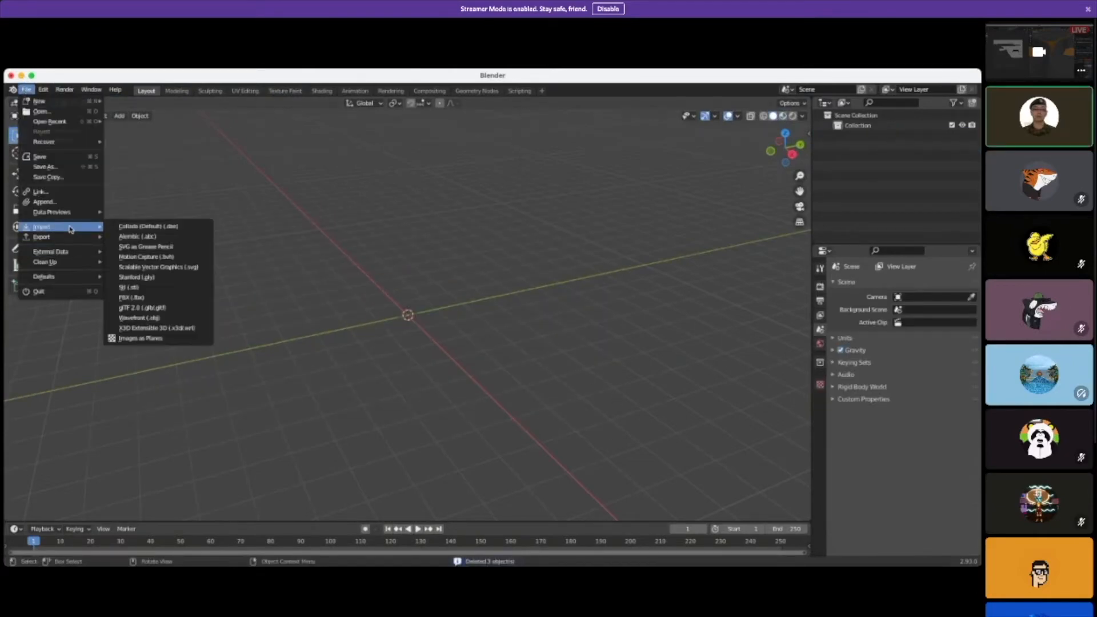
pyautogui.click(153, 308)
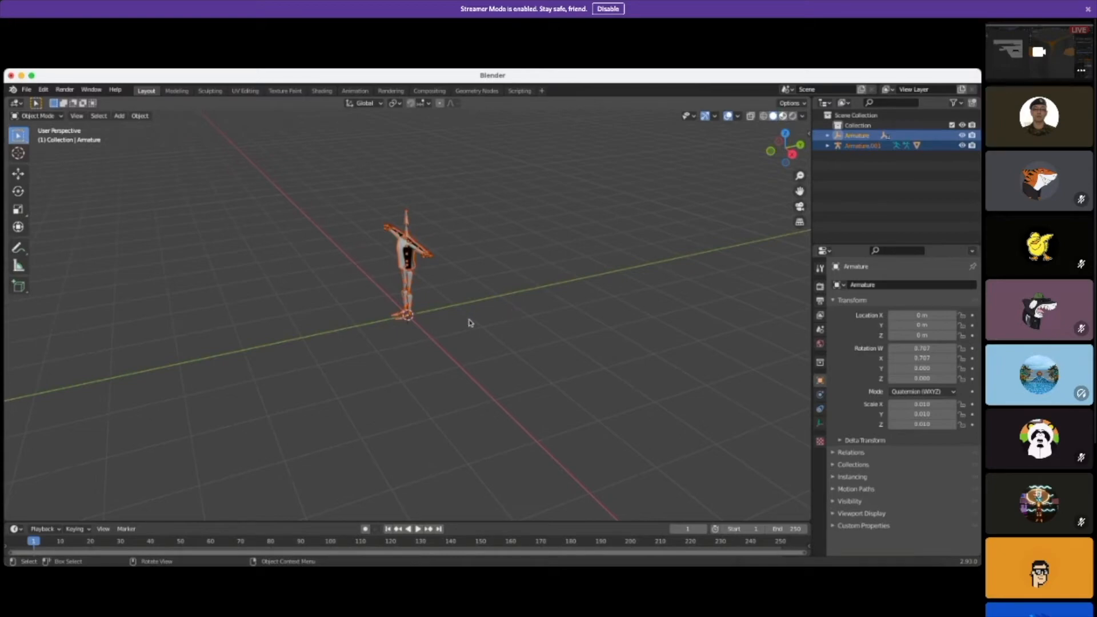
pyautogui.moveTo(469, 322); pyautogui.dragTo(518, 316, button='middle')
pyautogui.scroll(6, 525, 264)
pyautogui.click(527, 230)
pyautogui.keyDown('shift'); pyautogui.moveTo(548, 215); pyautogui.dragTo(619, 367, button='middle'); pyautogui.keyUp('shift')
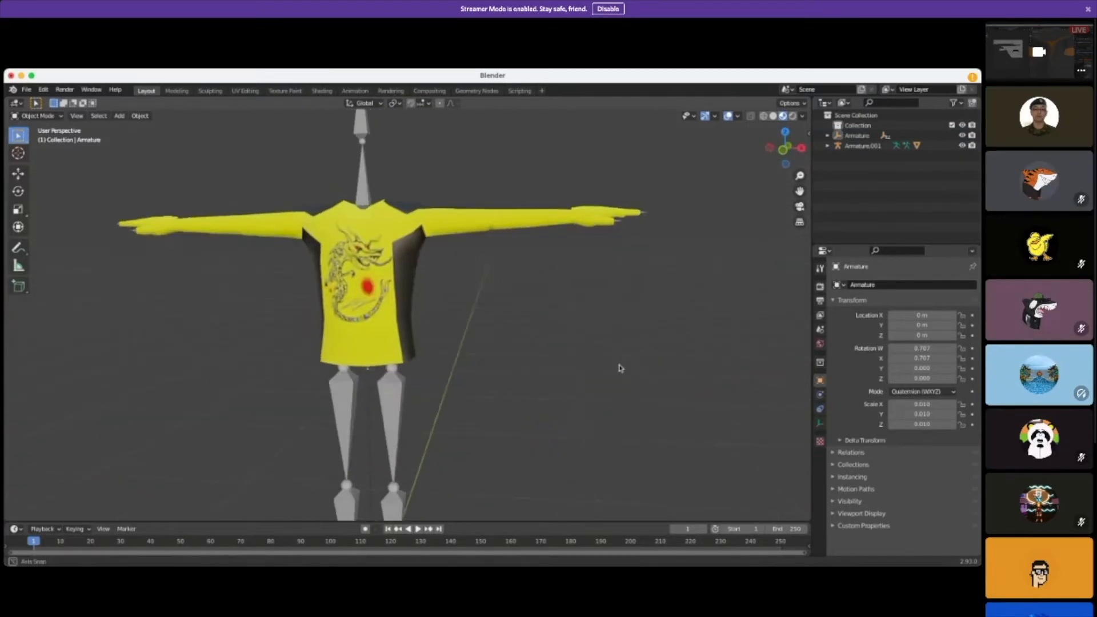
# Step: Import the matching yellow lower body as glTF 2.0 beneath the dragon shirt
pyautogui.click(26, 90)
pyautogui.moveTo(55, 230)
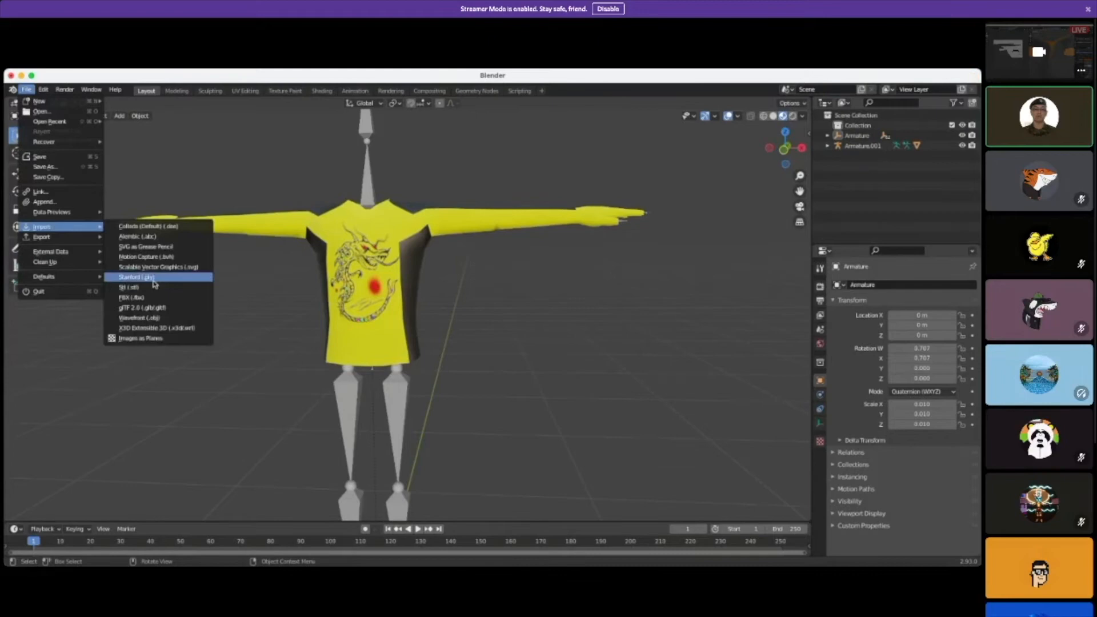
pyautogui.click(143, 309)
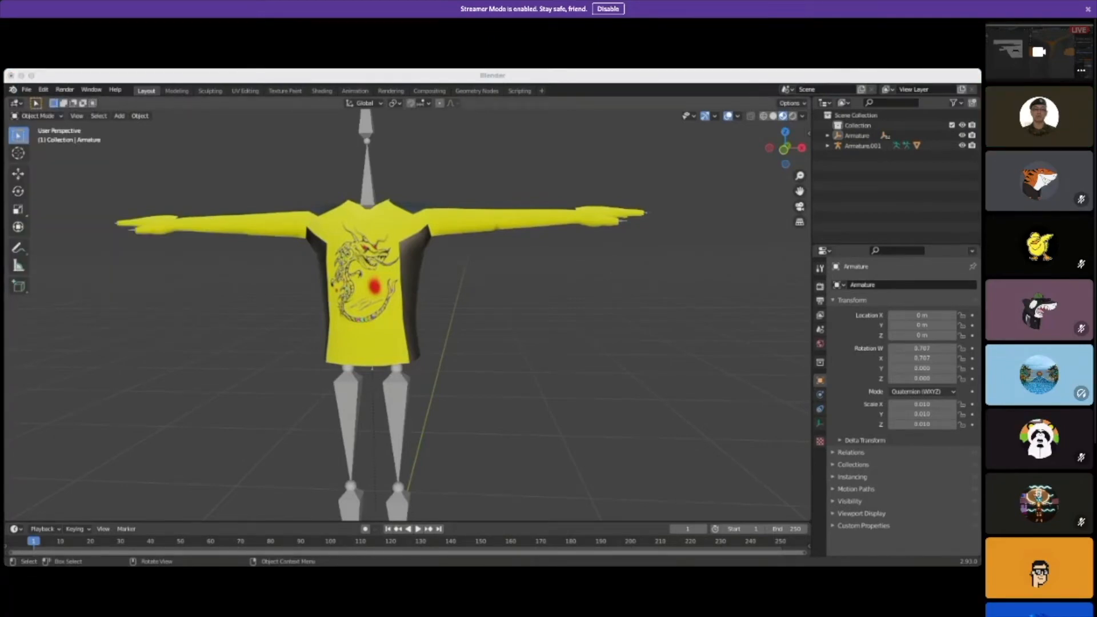
pyautogui.click(518, 385)
pyautogui.moveTo(517, 386); pyautogui.dragTo(567, 354, button='middle')
pyautogui.scroll(3, 567, 355)
# Step: Select the upper-body mesh and examine the dragon artwork on its chest close up and from farther away
pyautogui.click(402, 259)
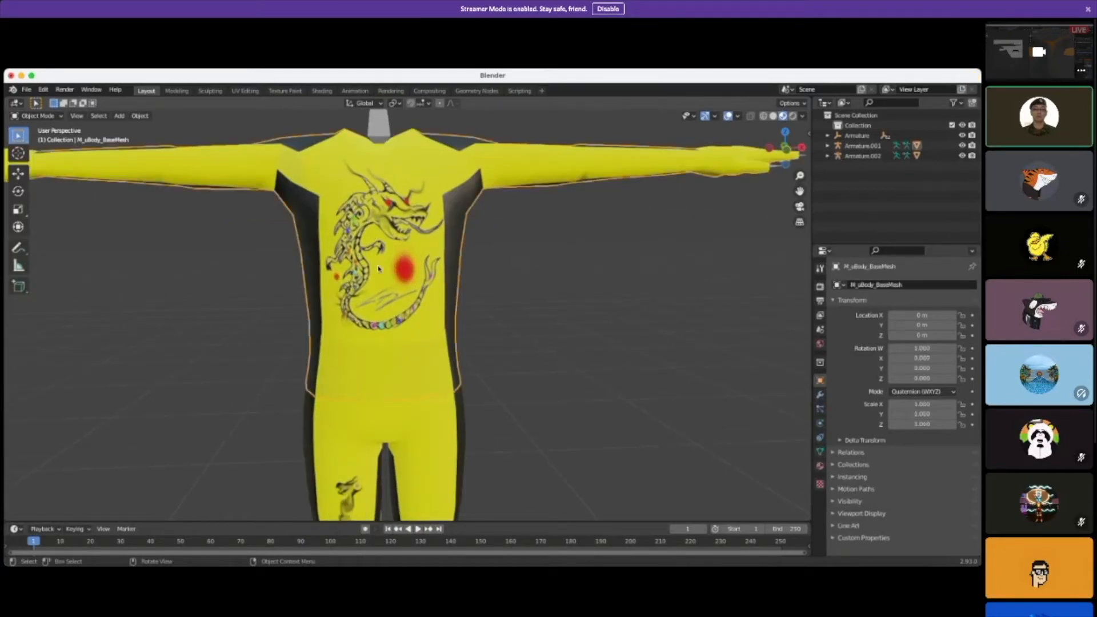
pyautogui.scroll(2, 379, 269)
pyautogui.keyDown('shift'); pyautogui.moveTo(532, 290); pyautogui.dragTo(571, 338, button='middle'); pyautogui.keyUp('shift')
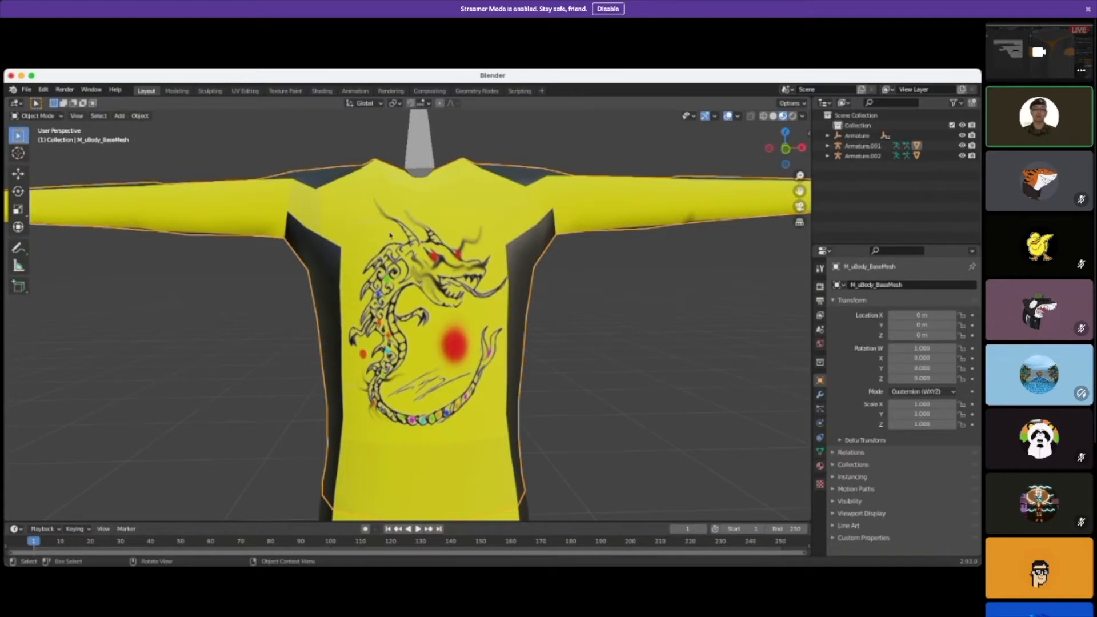
pyautogui.scroll(-3, 387, 240)
pyautogui.scroll(3, 417, 274)
pyautogui.scroll(2, 430, 326)
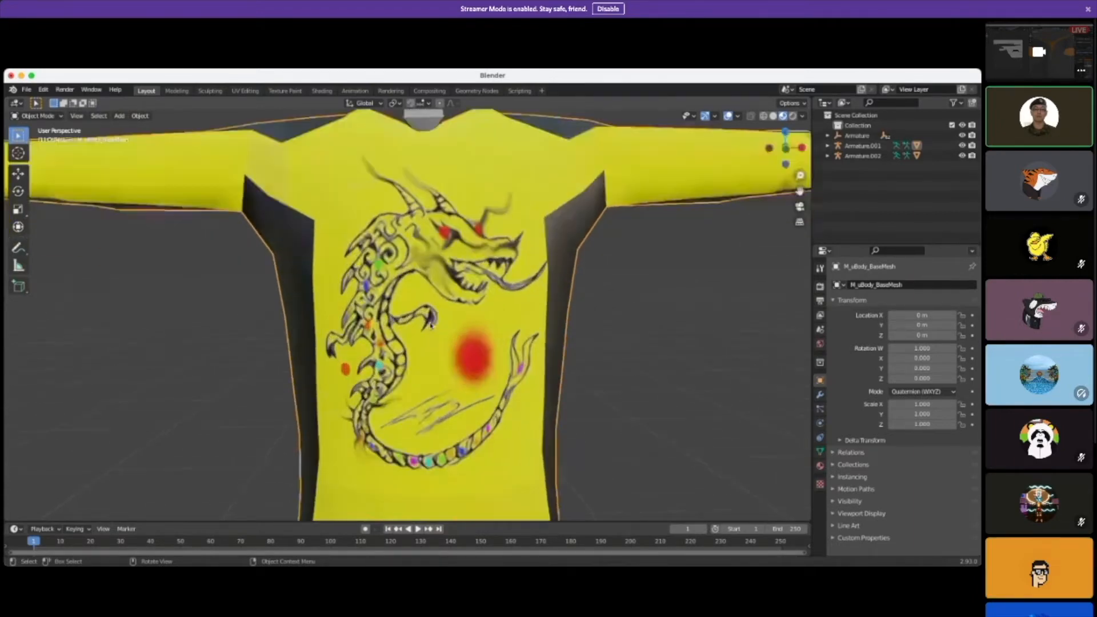
pyautogui.scroll(-3, 431, 326)
pyautogui.scroll(3, 481, 318)
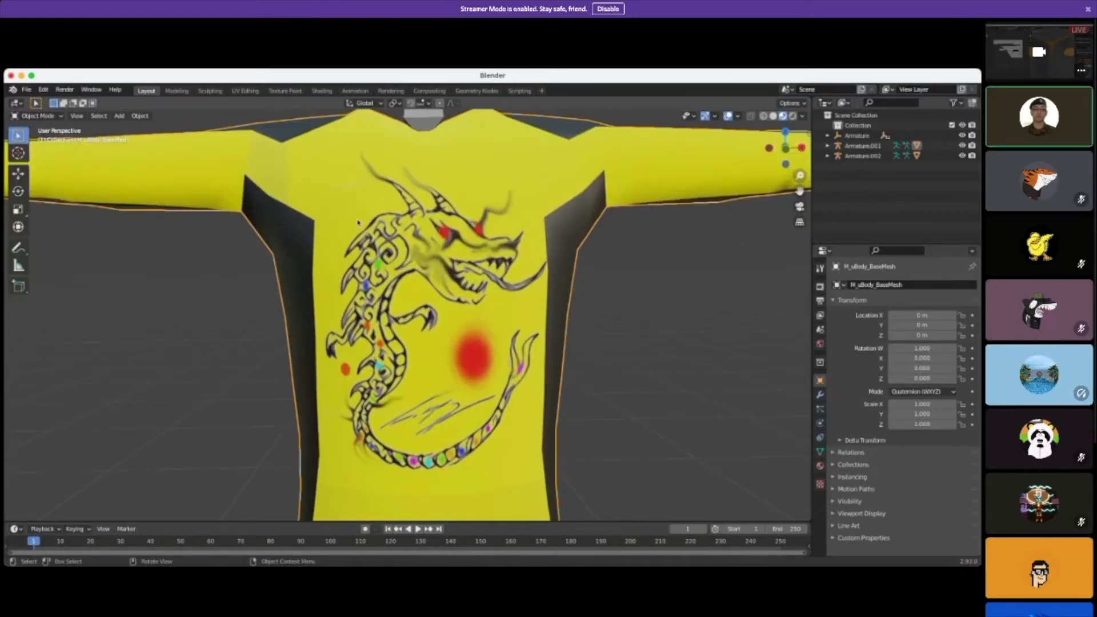
pyautogui.scroll(2, 510, 370)
pyautogui.scroll(2, 508, 364)
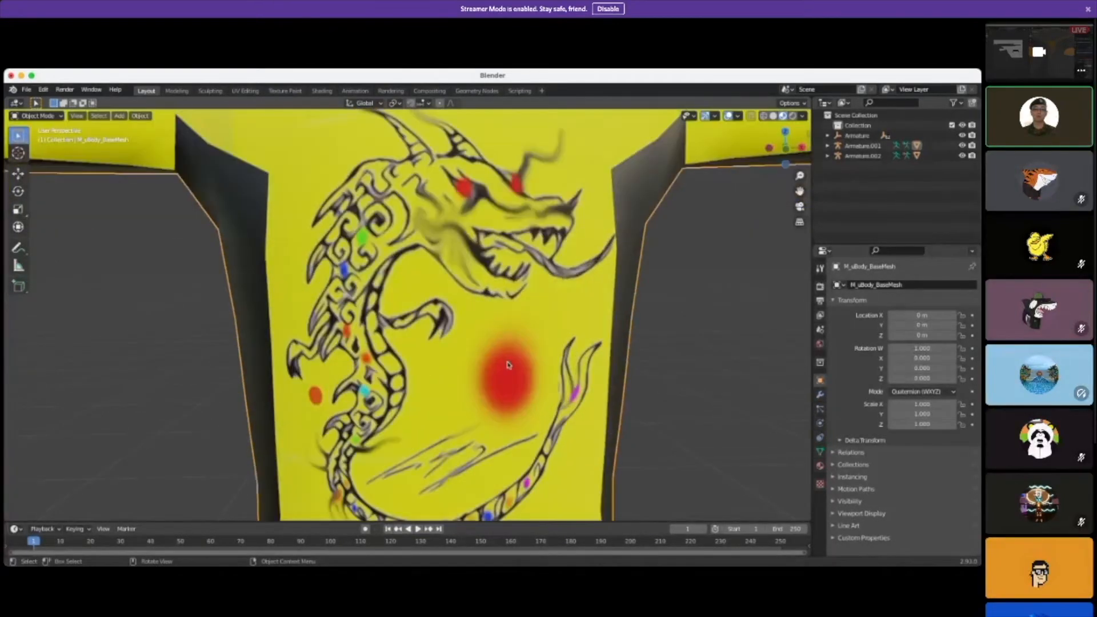
pyautogui.scroll(-2, 508, 365)
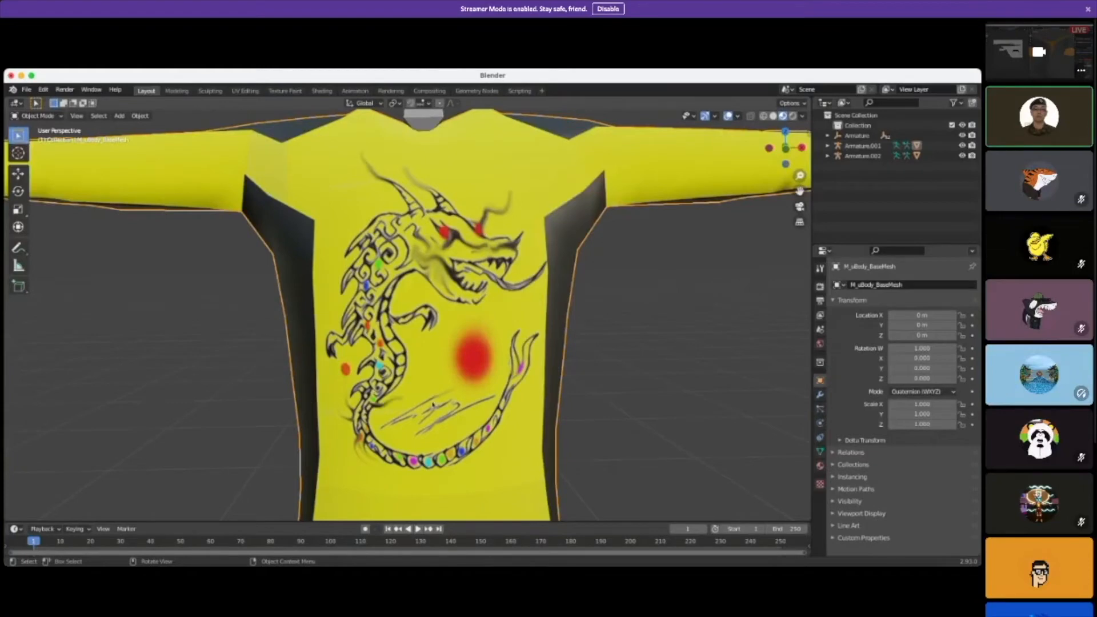
pyautogui.scroll(2, 420, 301)
pyautogui.scroll(-5, 420, 301)
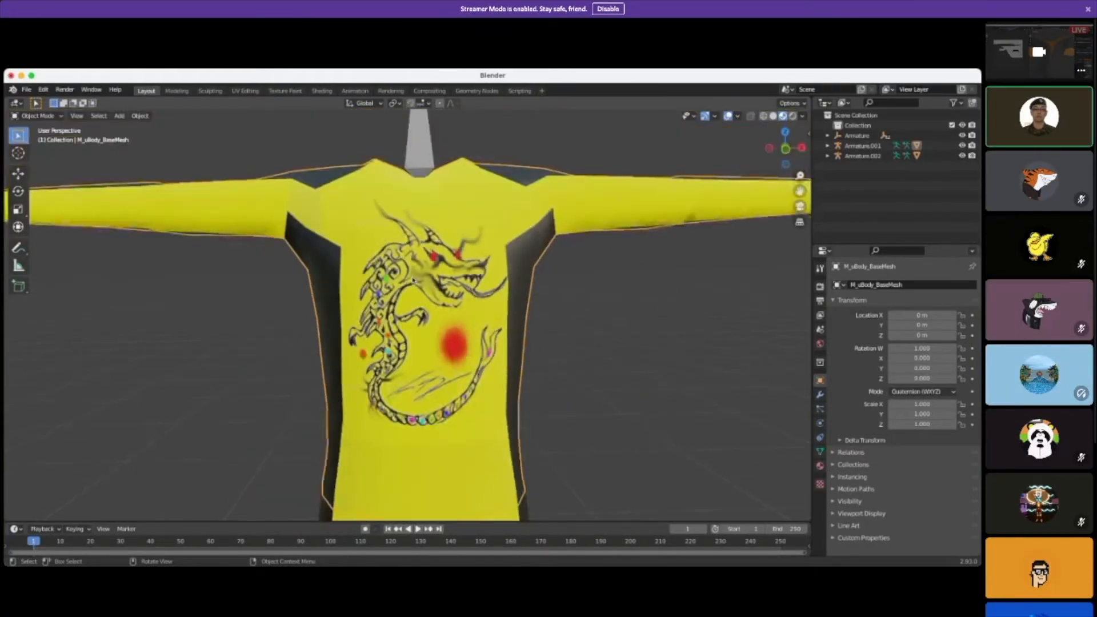
pyautogui.scroll(2, 414, 279)
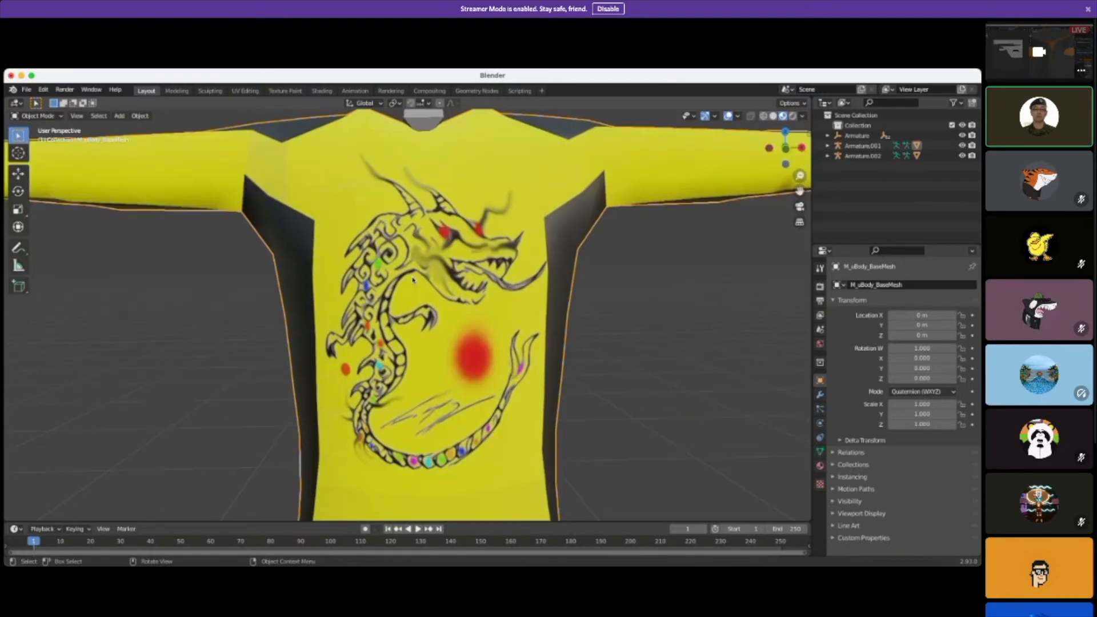
# Step: Examine the shirt's dragon texture and UV layout in the Texture Paint workspace beside the front-facing model in Material Preview shading
pyautogui.click(284, 92)
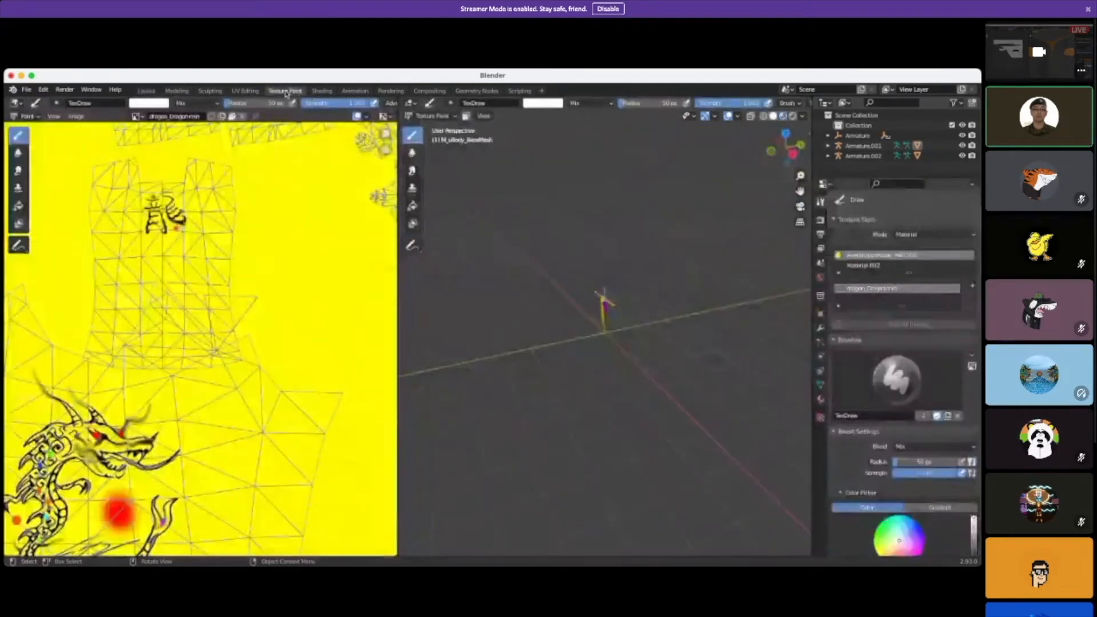
pyautogui.scroll(-3, 241, 331)
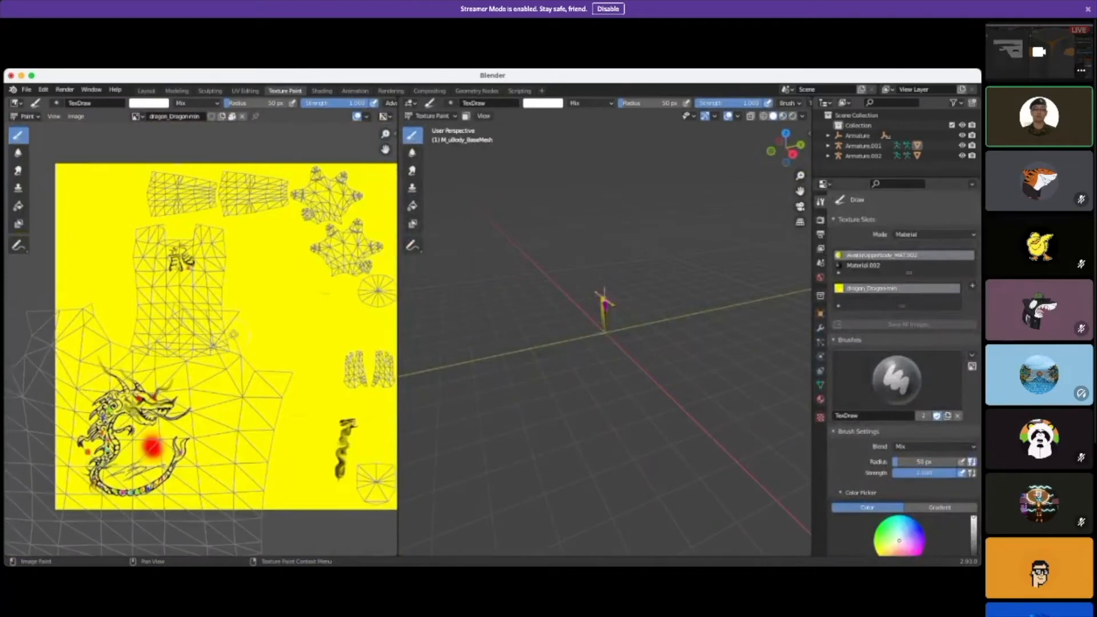
pyautogui.moveTo(239, 331); pyautogui.dragTo(284, 284, button='middle')
pyautogui.scroll(2, 229, 314)
pyautogui.scroll(-2, 230, 314)
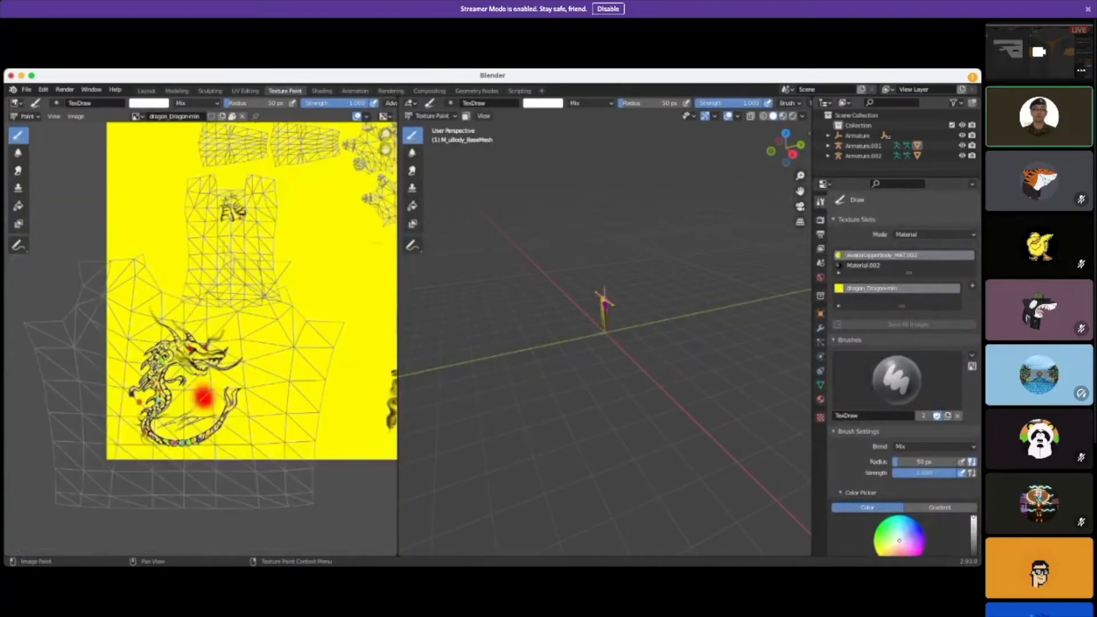
pyautogui.scroll(8, 603, 263)
pyautogui.moveTo(560, 289); pyautogui.dragTo(785, 107, button='middle')
pyautogui.click(783, 116)
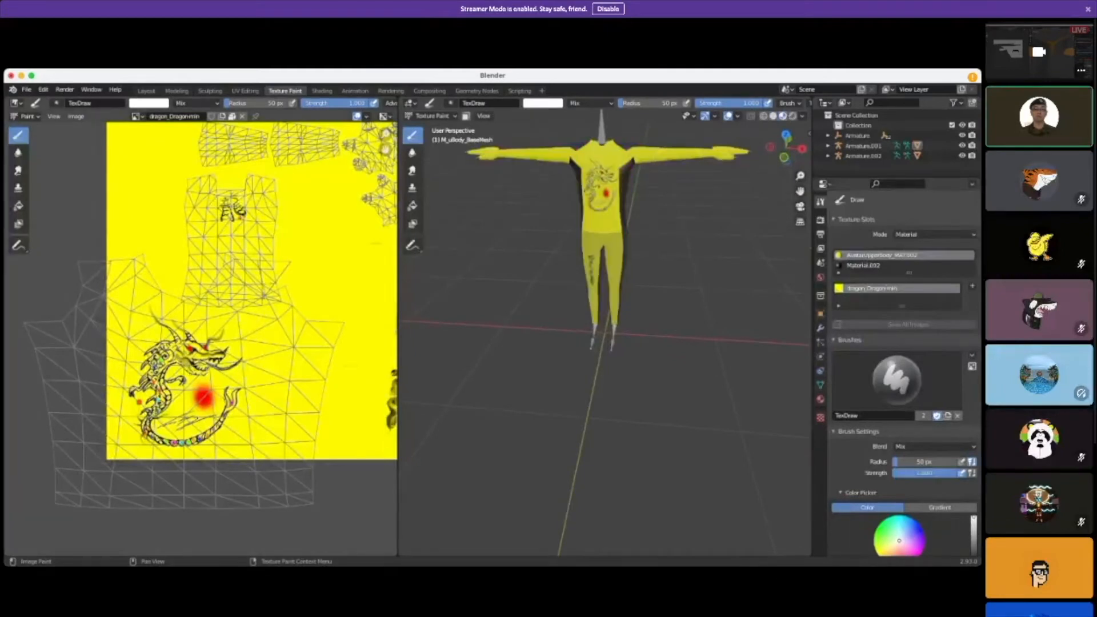
pyautogui.scroll(-2, 94, 318)
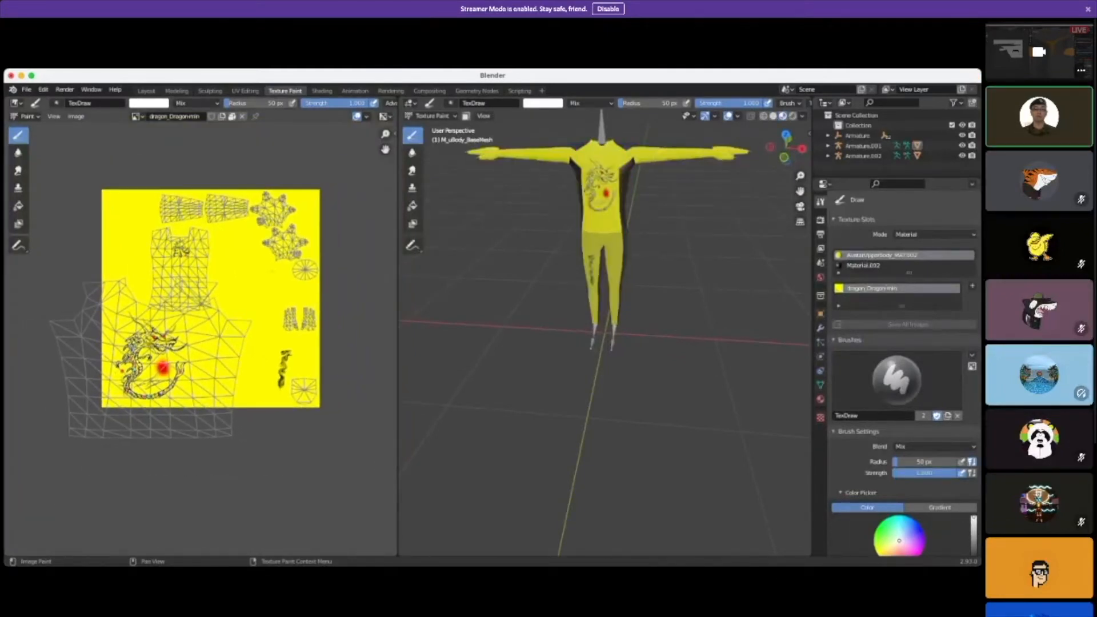
pyautogui.scroll(4, 194, 357)
pyautogui.scroll(-1, 194, 357)
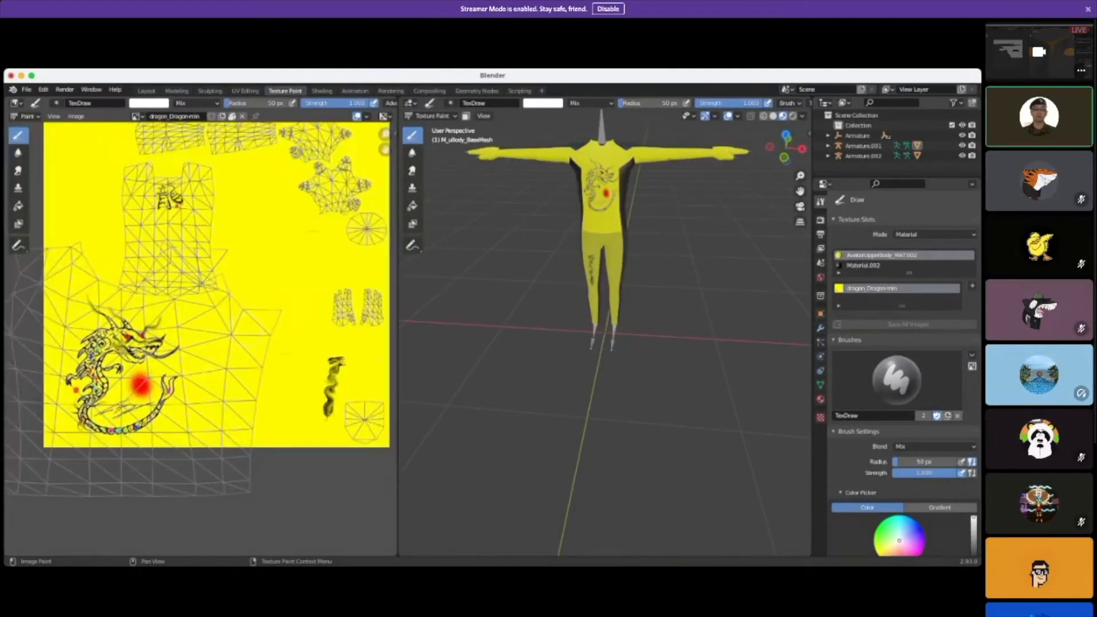
pyautogui.scroll(-2, 118, 245)
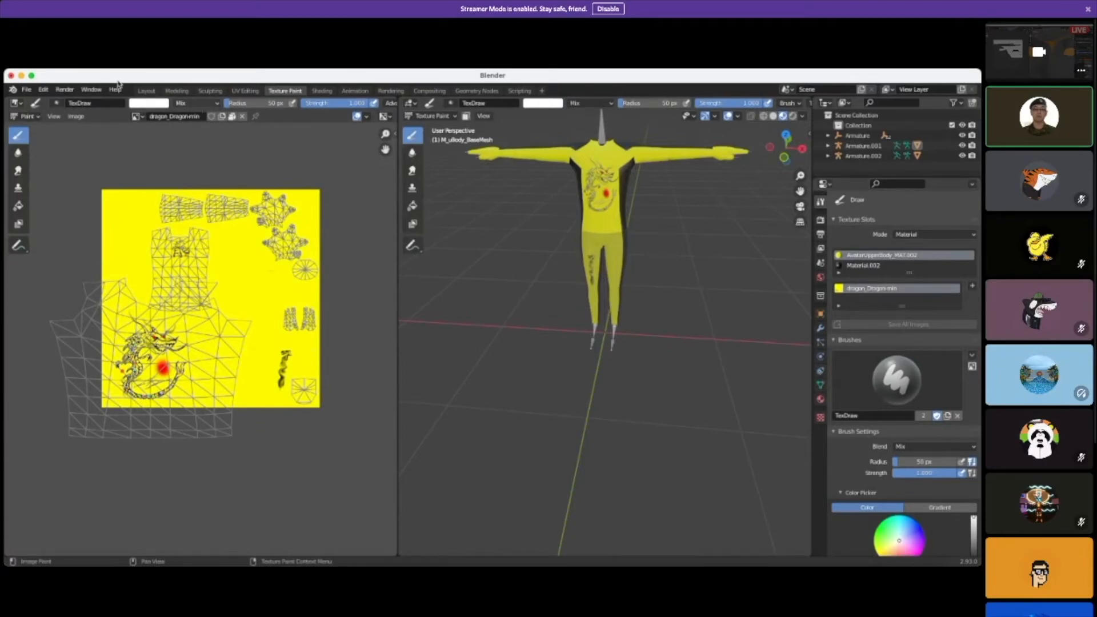
# Step: Return to the Layout workspace and assign an Image Texture to the Base Color of the AvatarUpperBody_MAT.002 material
pyautogui.click(146, 91)
pyautogui.click(819, 466)
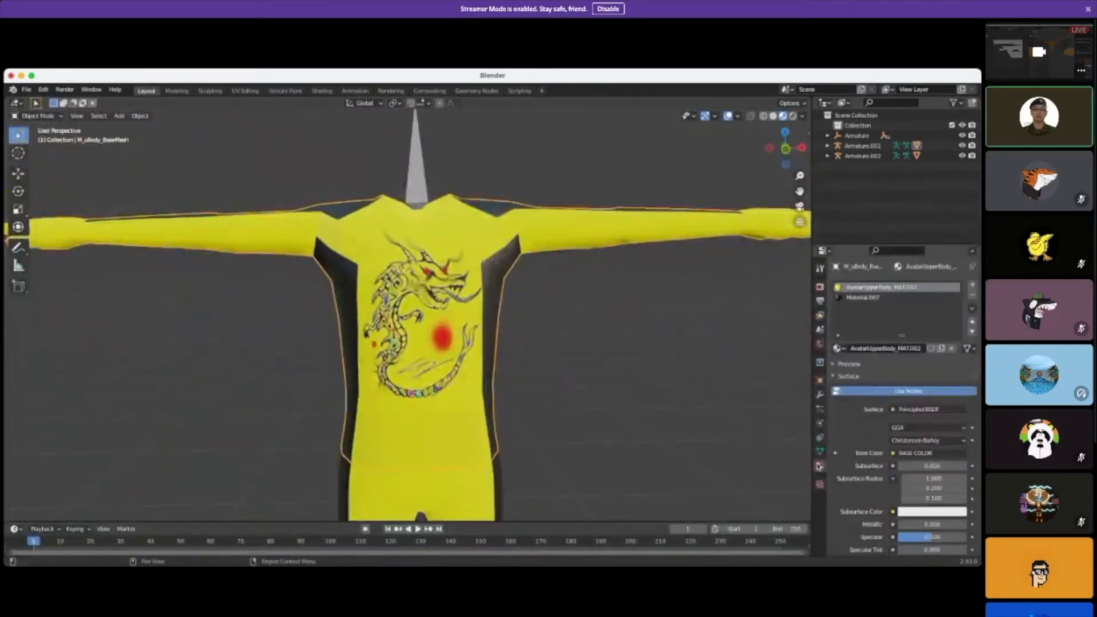
pyautogui.click(928, 453)
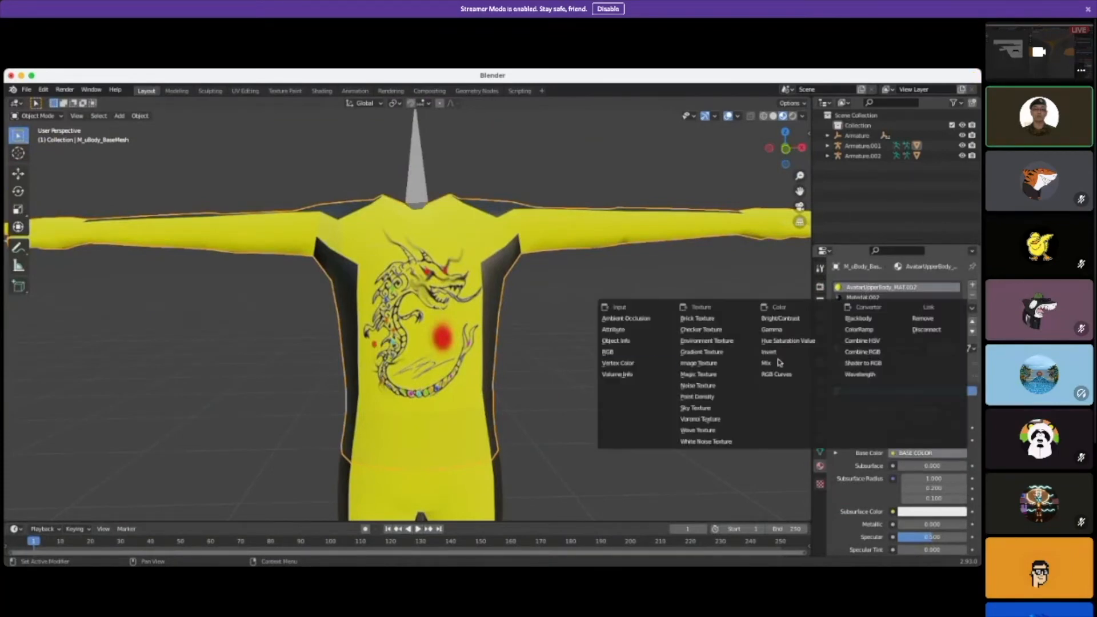
pyautogui.click(701, 364)
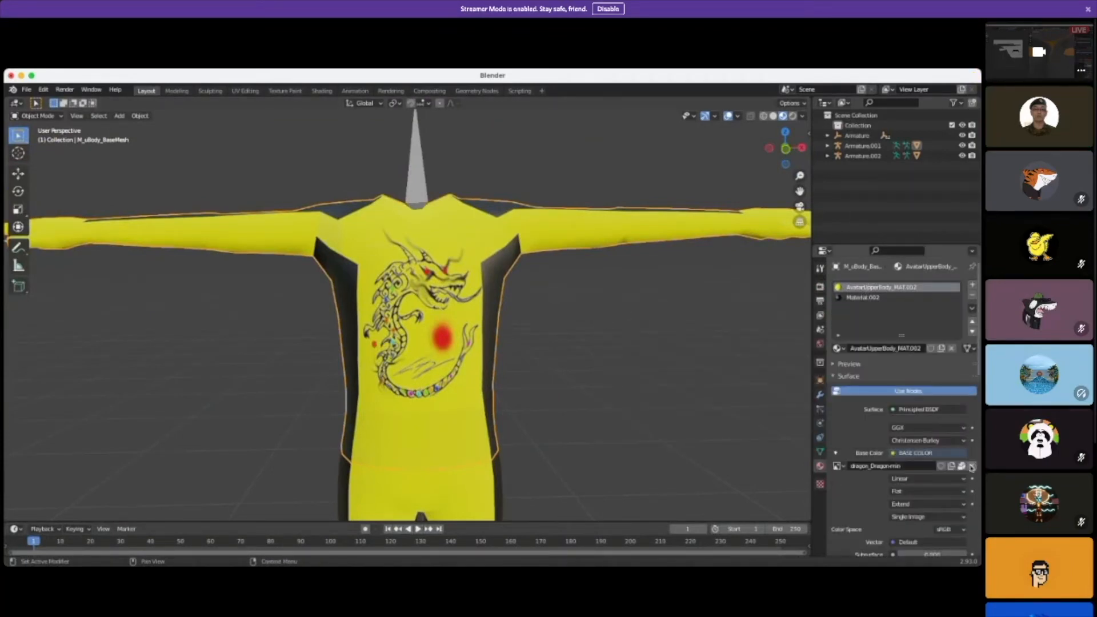
# Step: Create a 1024 × 1024 px base color image named dragon, and replace it with the dragon_Dragon-min.png file
pyautogui.click(951, 466)
pyautogui.click(918, 461)
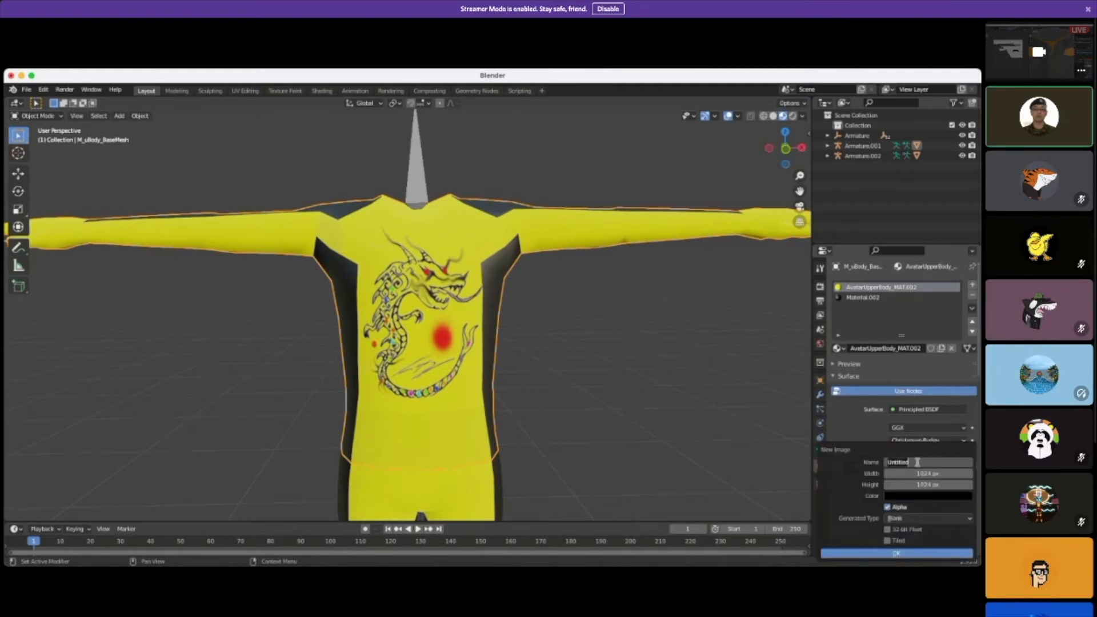
pyautogui.press('Return')
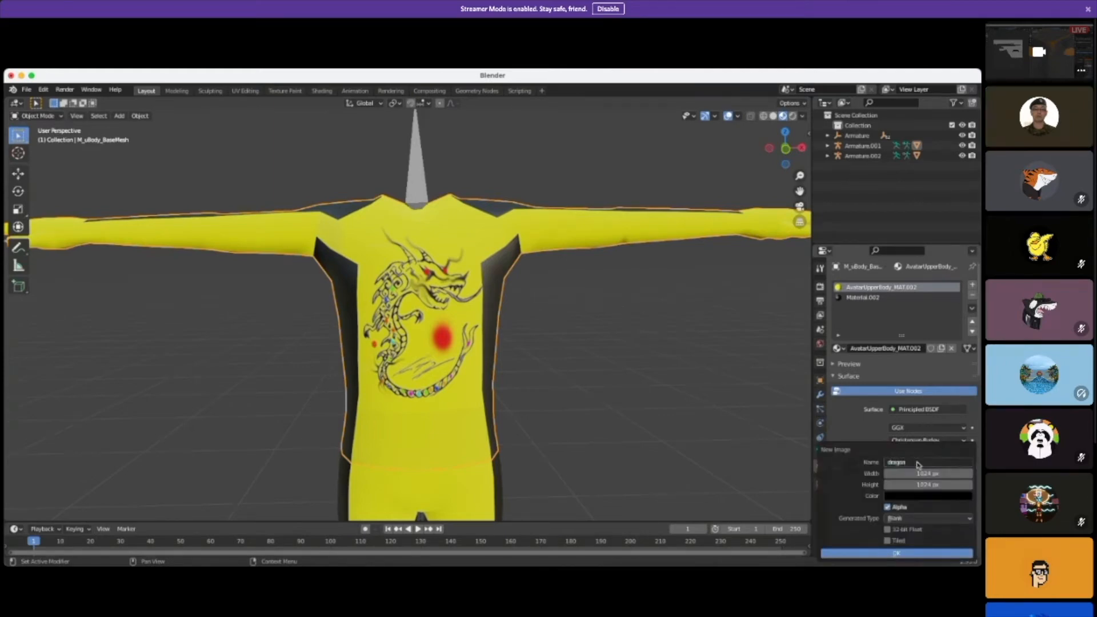
pyautogui.click(891, 552)
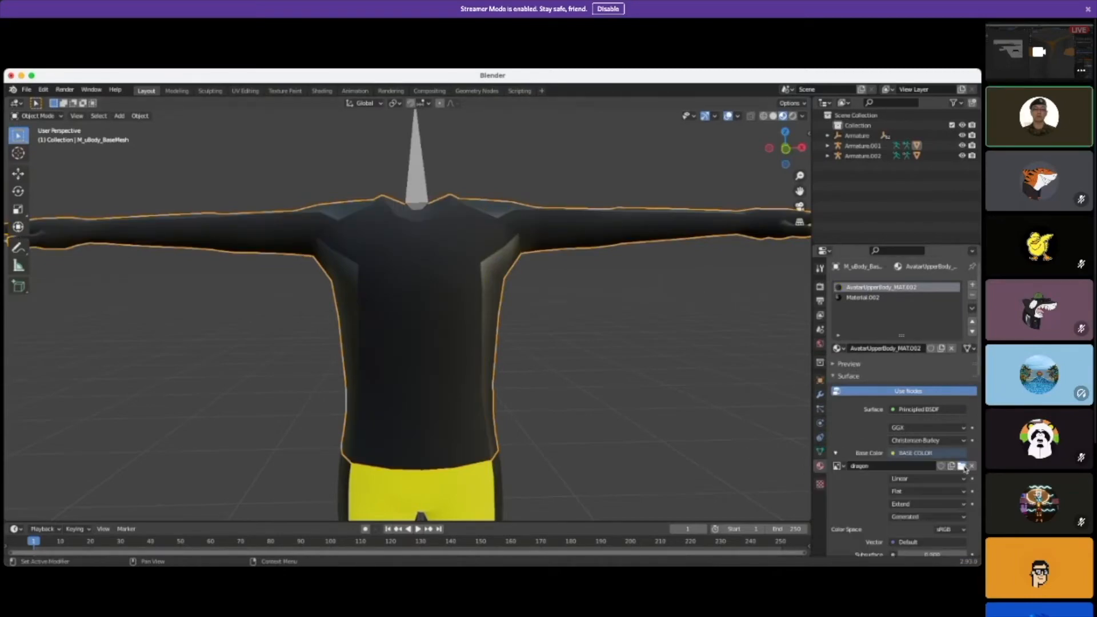
pyautogui.click(962, 466)
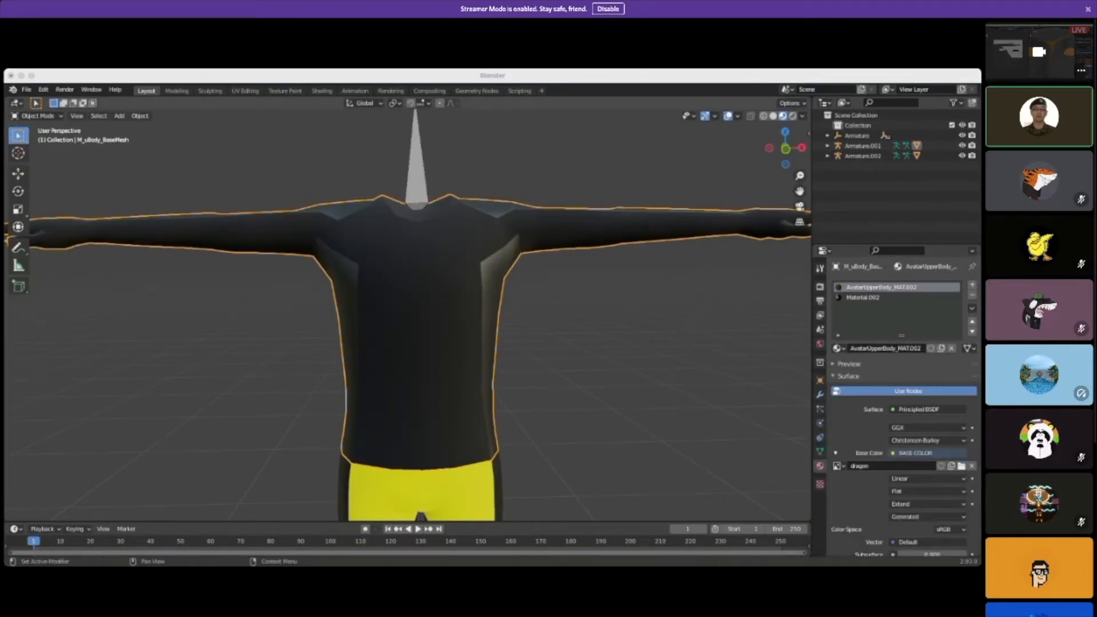
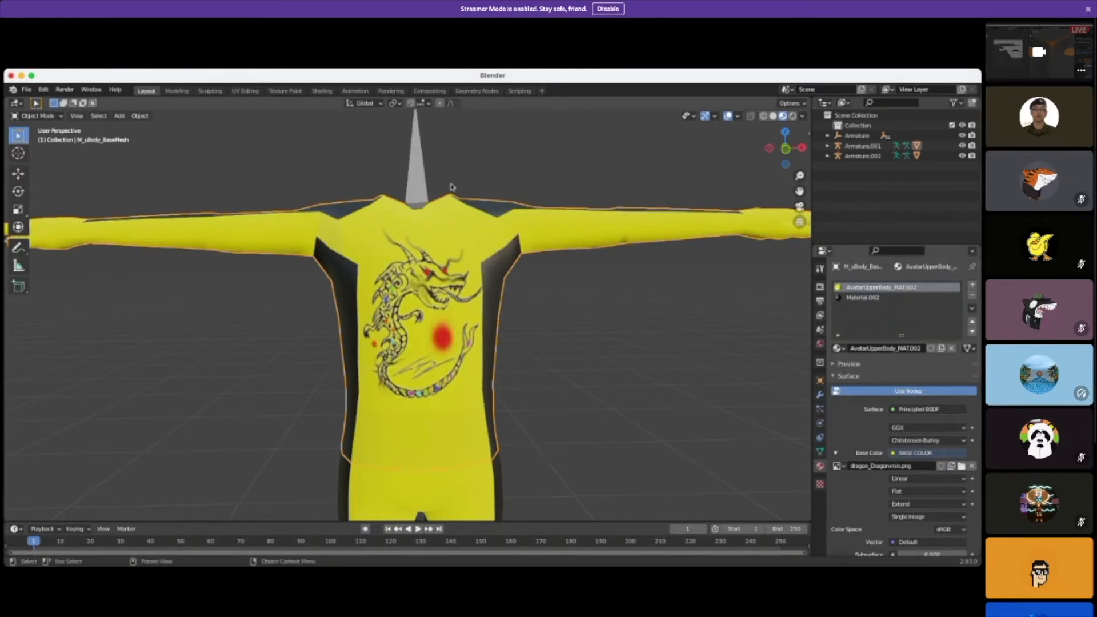
# Step: Examine the upper body's UV layout over the dragon image in the UV Editing workspace, with the model seen from the front
pyautogui.click(245, 90)
pyautogui.scroll(-2, 168, 368)
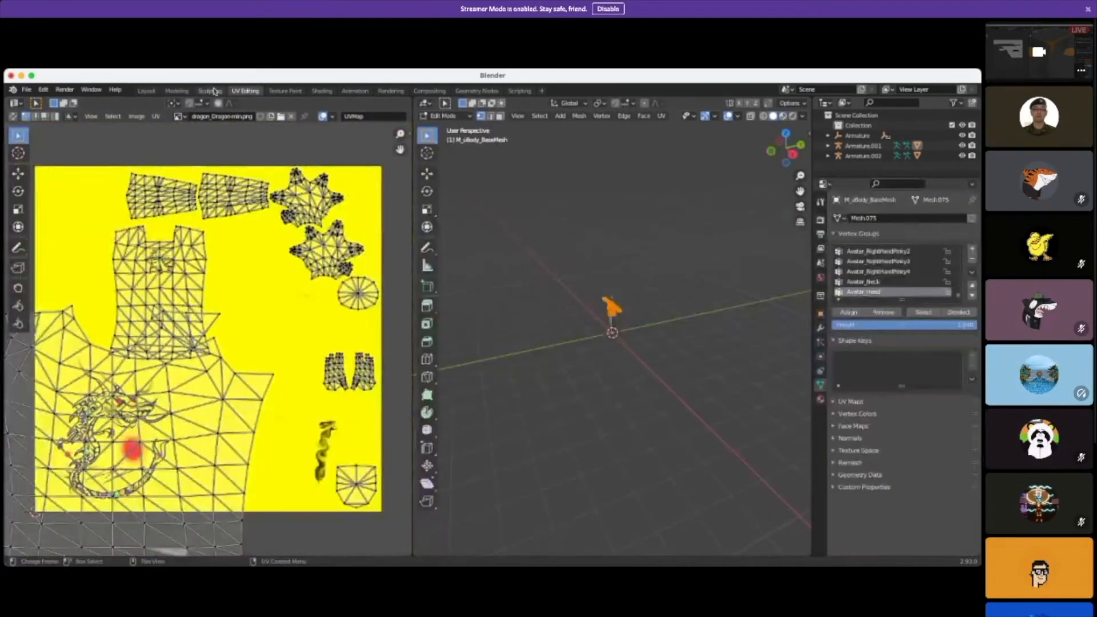
pyautogui.scroll(-2, 168, 369)
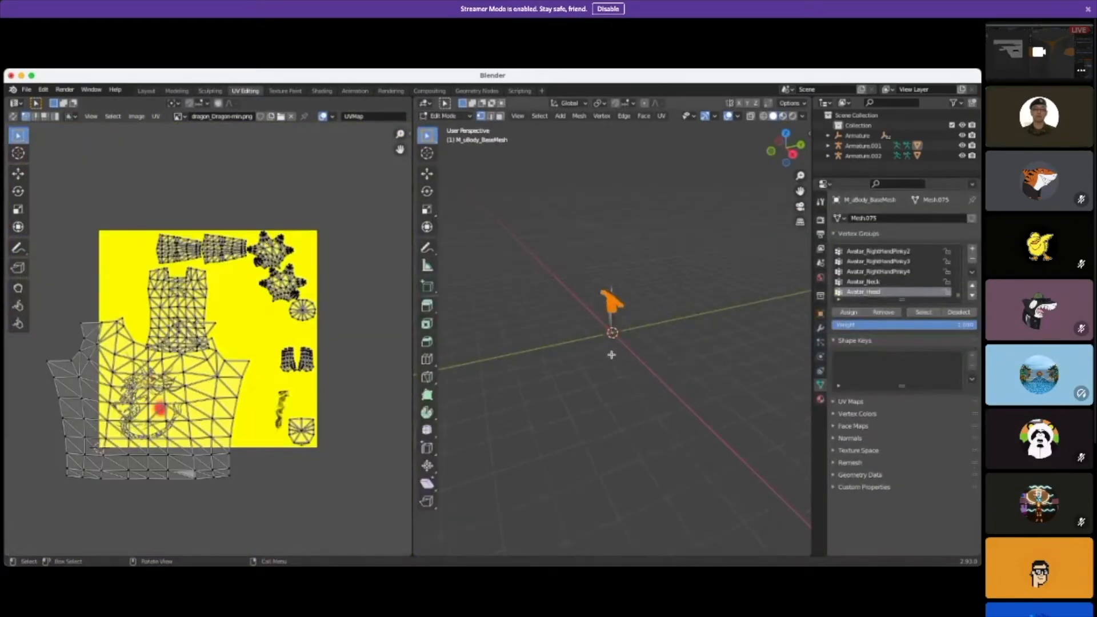
pyautogui.scroll(8, 611, 354)
pyautogui.moveTo(585, 361); pyautogui.dragTo(679, 378, button='middle')
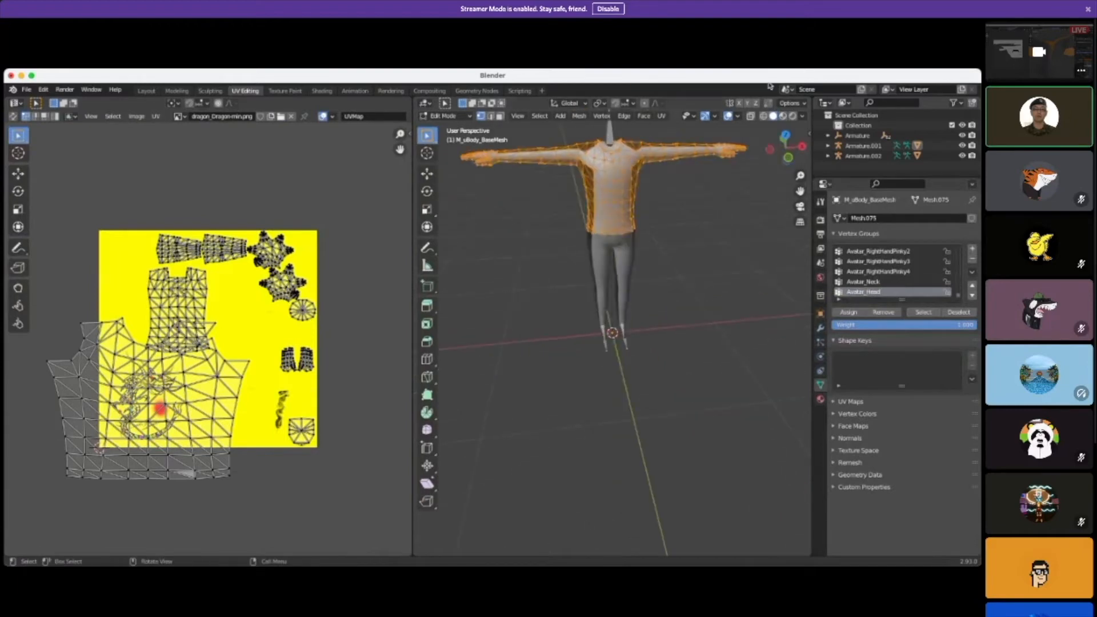
# Step: Review the AvatarUpperBody_MAT.002 base color settings with the model in Material Preview shading, and clear the mesh selection
pyautogui.click(780, 117)
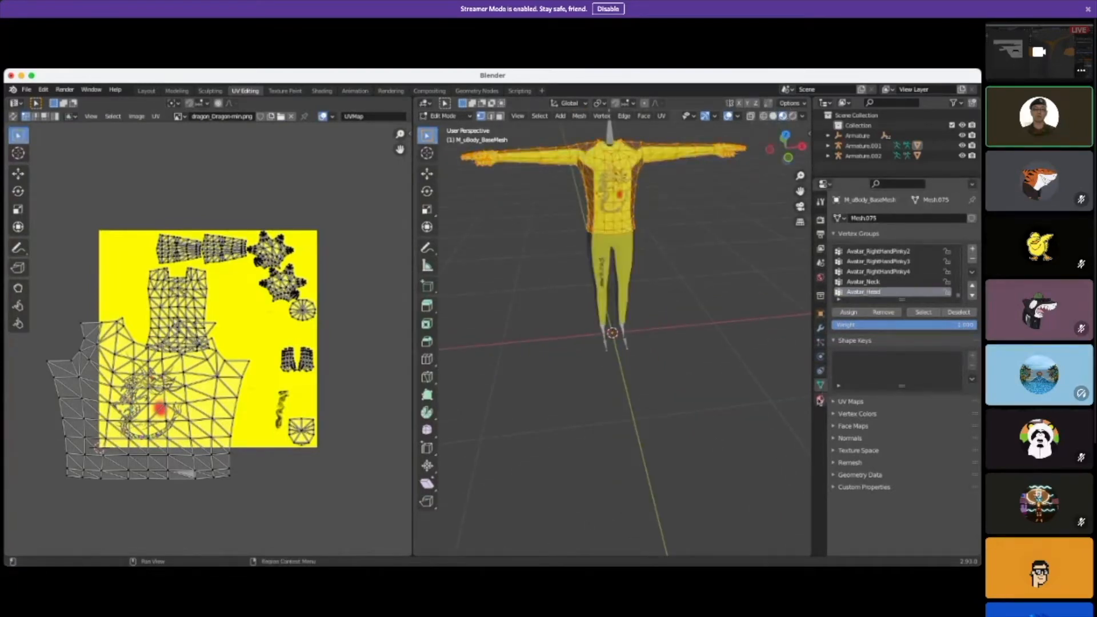
pyautogui.click(820, 398)
pyautogui.scroll(-4, 925, 394)
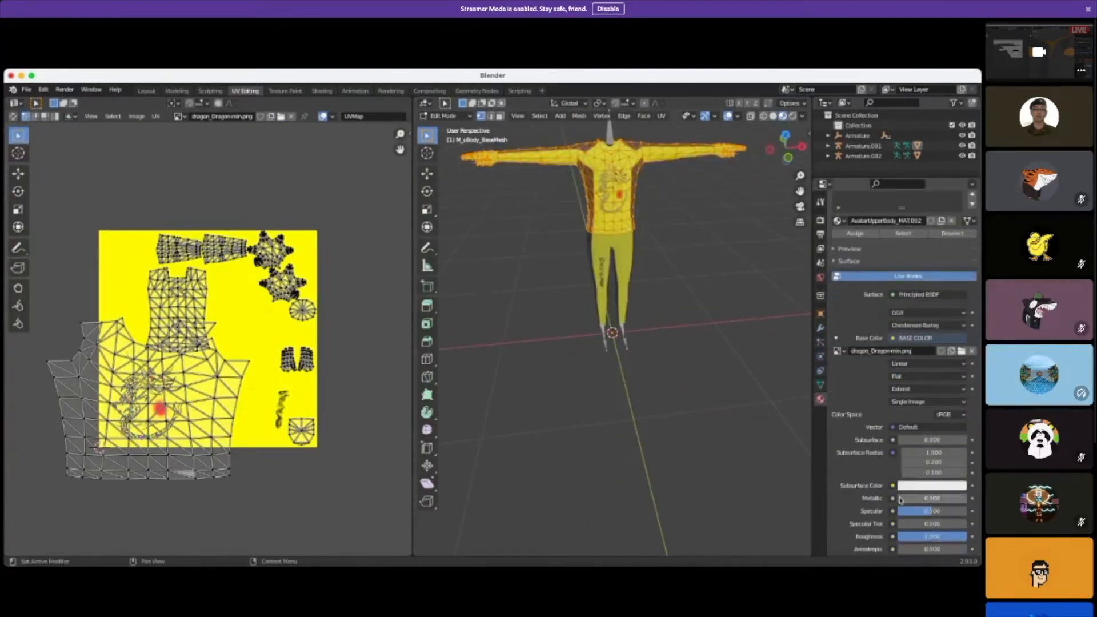
pyautogui.click(927, 390)
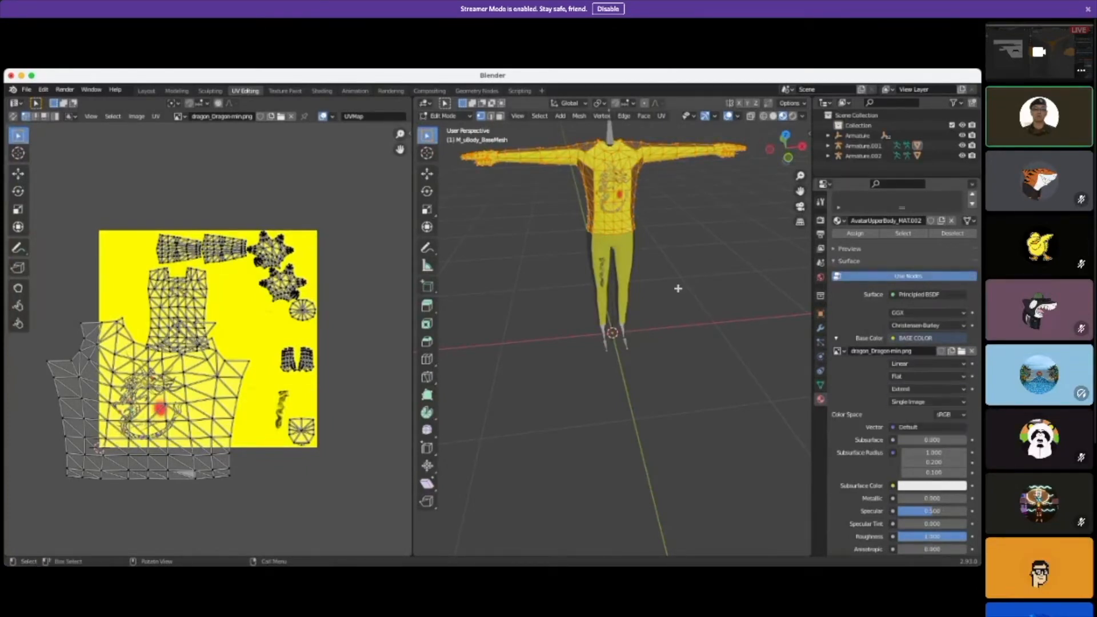
pyautogui.click(658, 277)
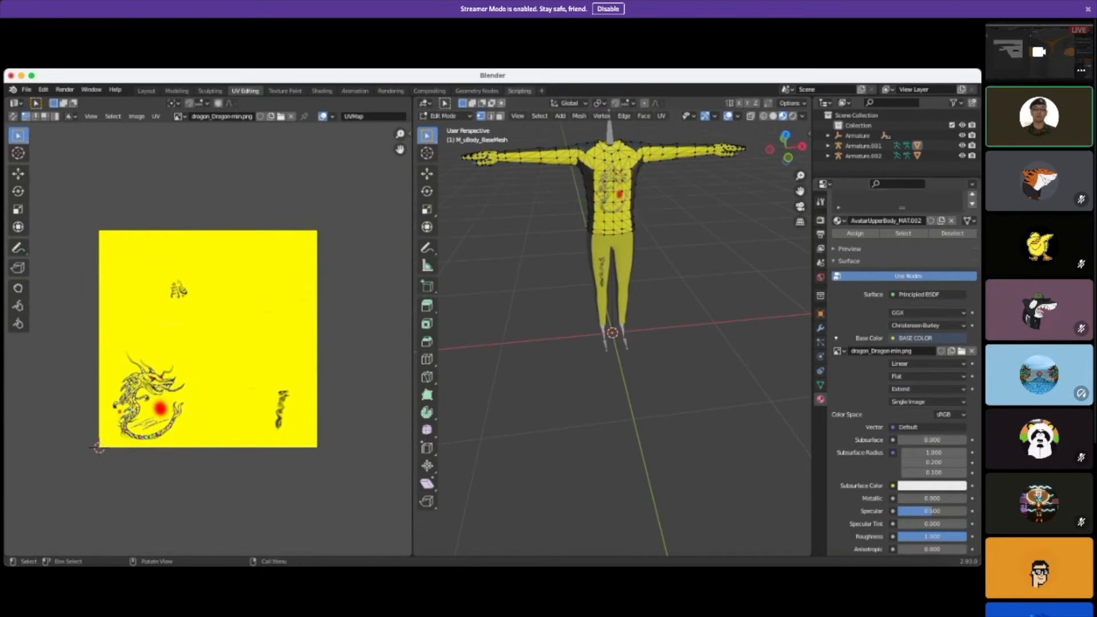
# Step: Compare the dragon texture on the model with its flat image across the Layout, Texture Paint and UV Editing workspaces
pyautogui.click(147, 91)
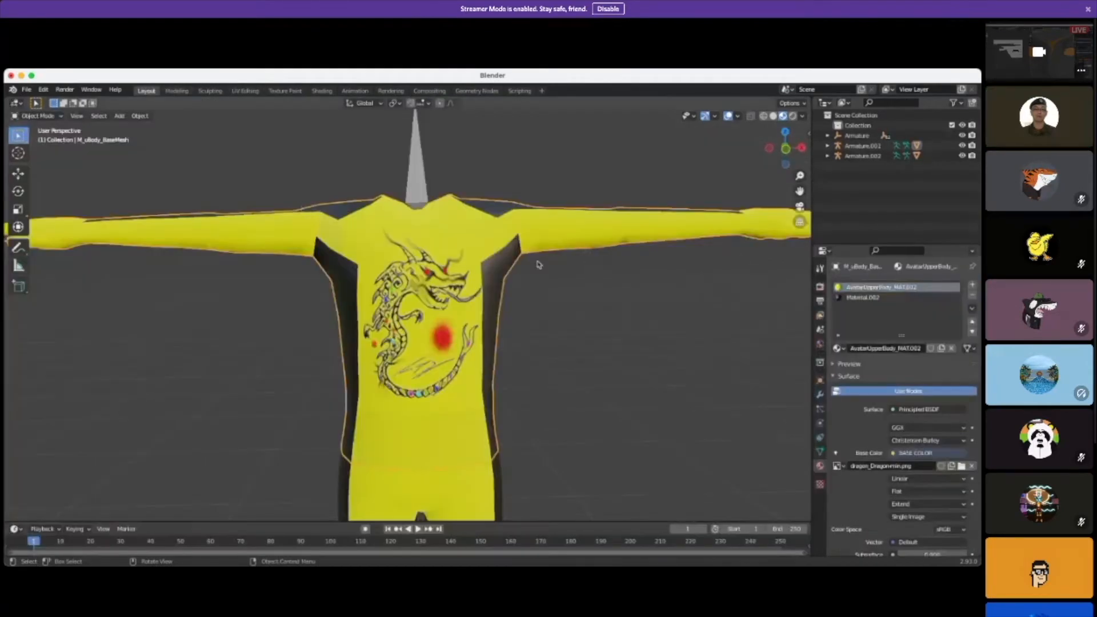
pyautogui.click(245, 92)
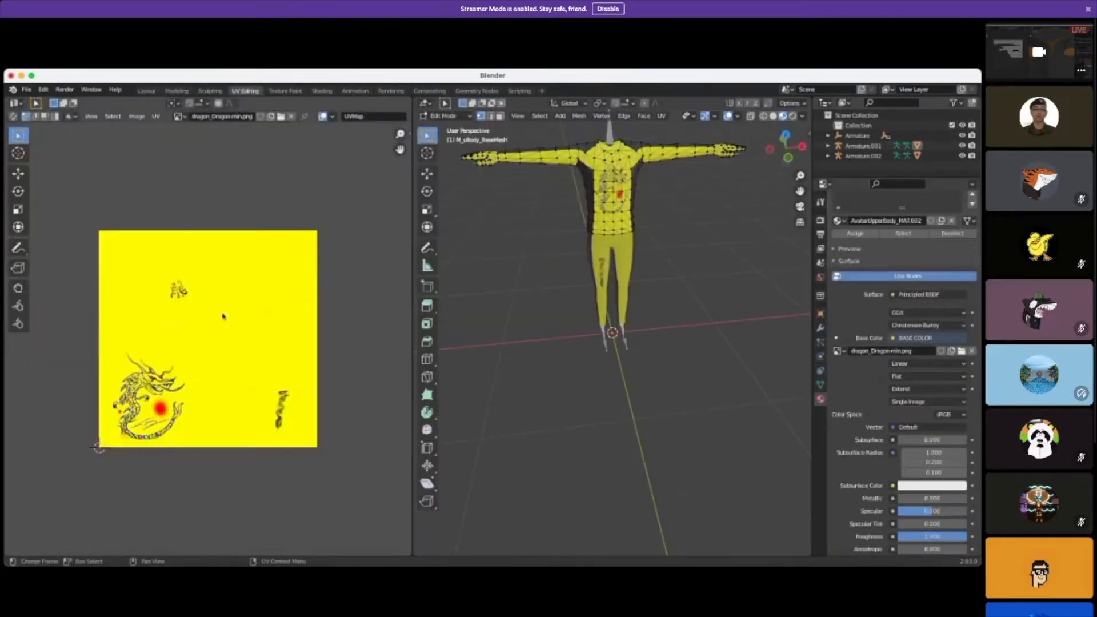
pyautogui.click(284, 92)
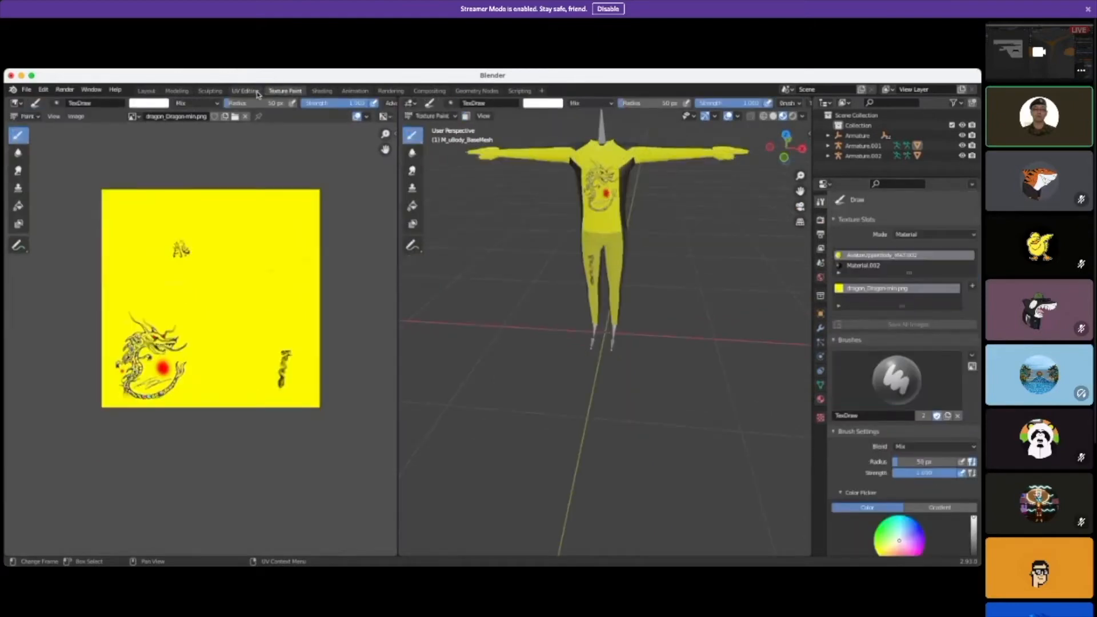
pyautogui.click(257, 92)
pyautogui.scroll(4, 249, 262)
pyautogui.scroll(-3, 250, 263)
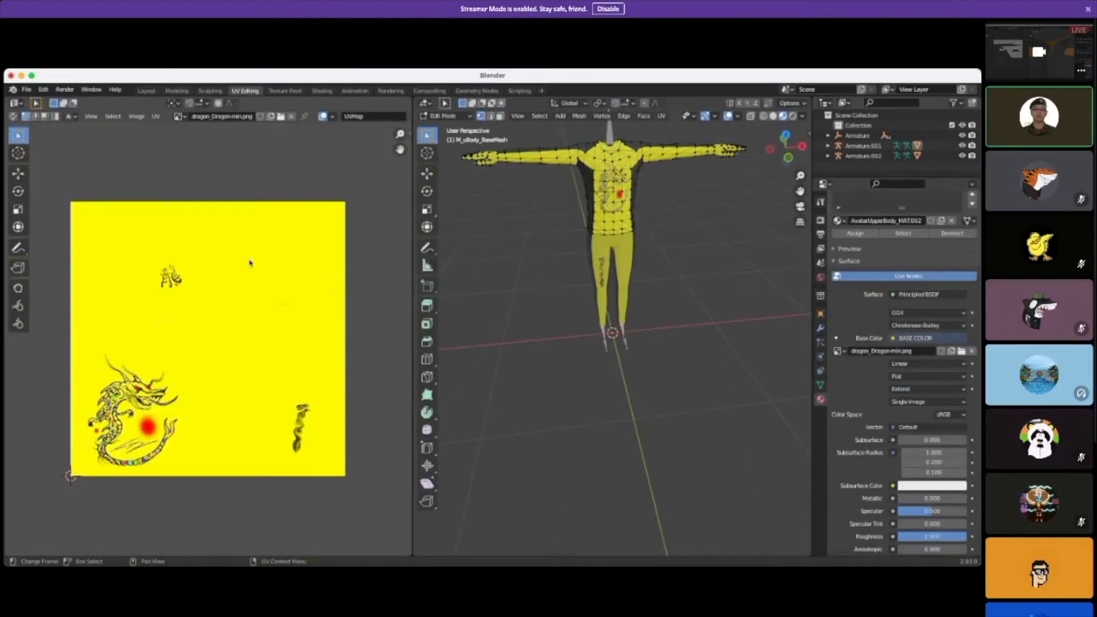
# Step: Start a new General file without saving the current changes, and delete all the default objects
pyautogui.click(26, 90)
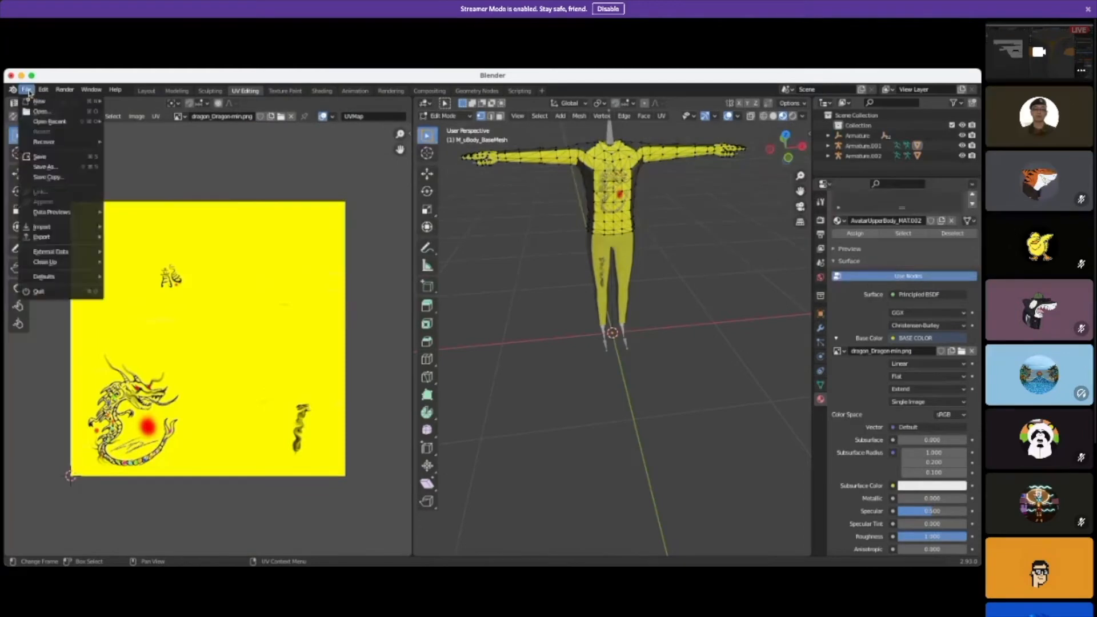
pyautogui.moveTo(38, 101)
pyautogui.click(126, 102)
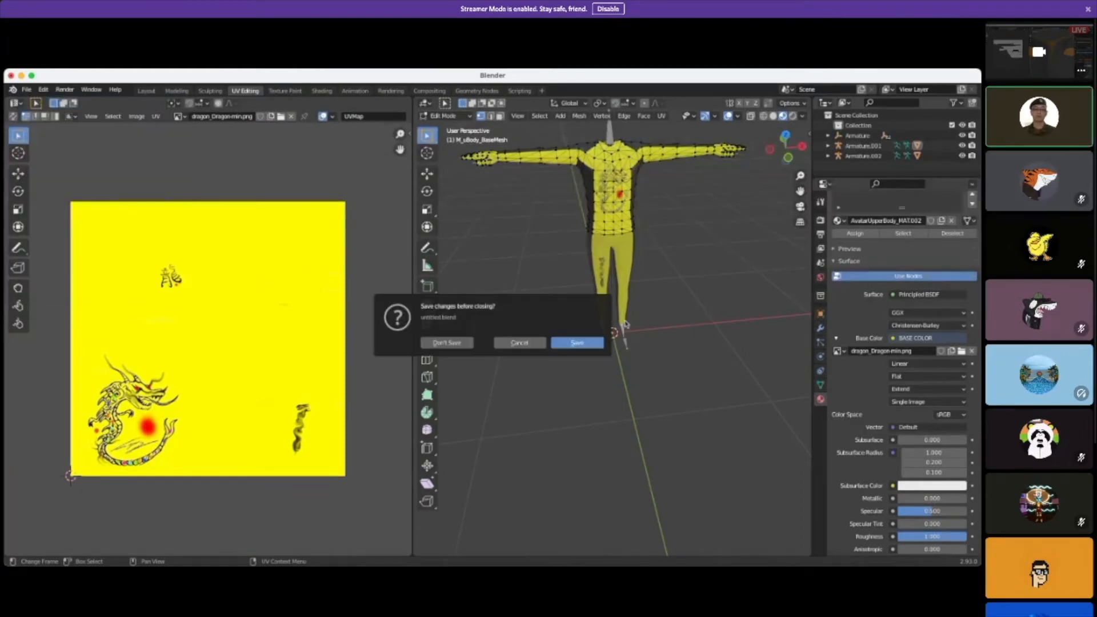
pyautogui.click(455, 345)
pyautogui.moveTo(191, 273); pyautogui.dragTo(623, 428)
pyautogui.press('a')
pyautogui.press('Delete')
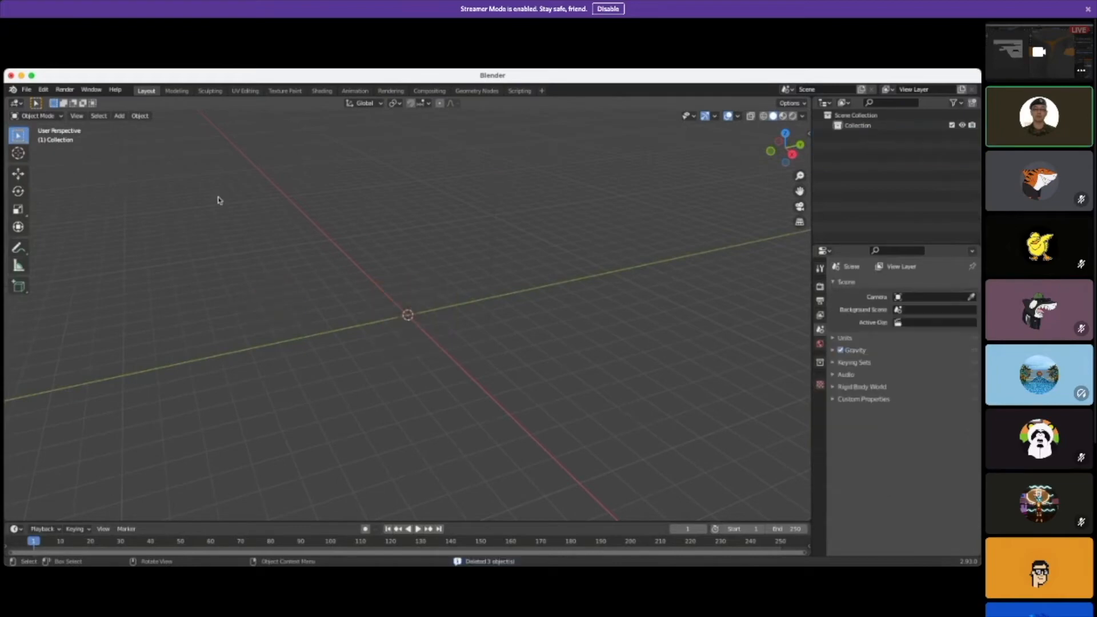
# Step: Import the dragon-textured upper-body avatar as a glTF 2.0 file into the empty scene
pyautogui.click(26, 90)
pyautogui.moveTo(57, 226)
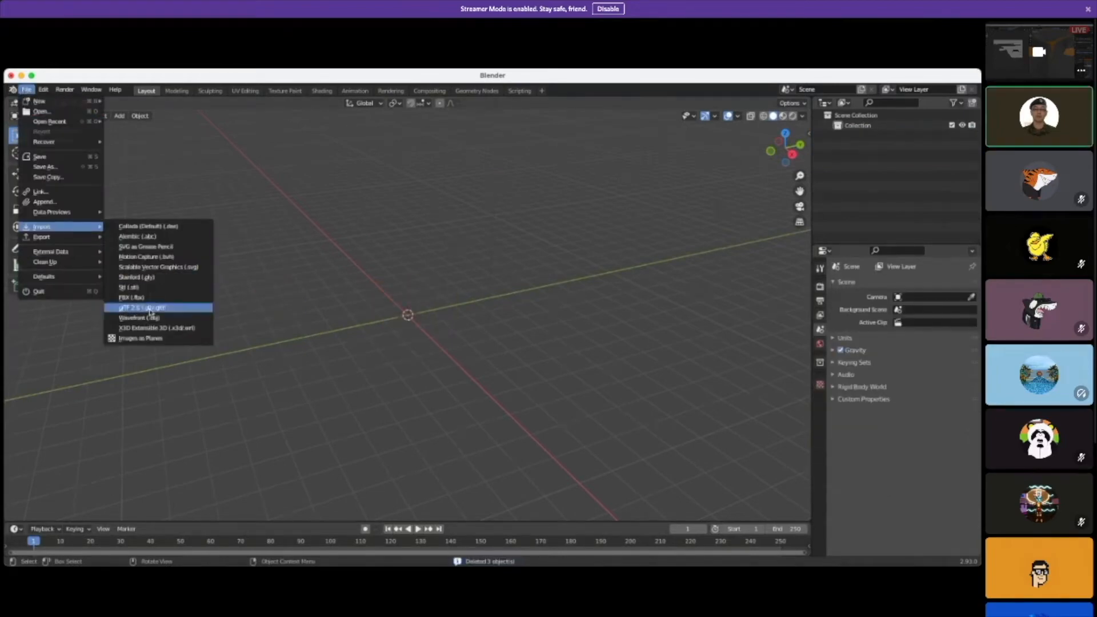
pyautogui.click(151, 308)
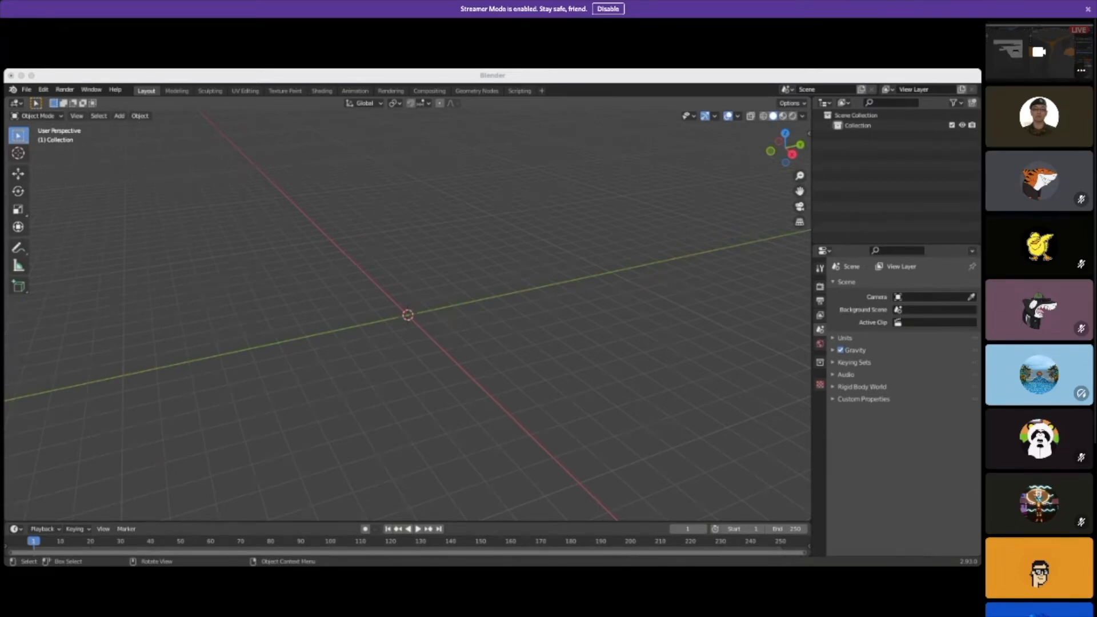
pyautogui.scroll(10, 533, 274)
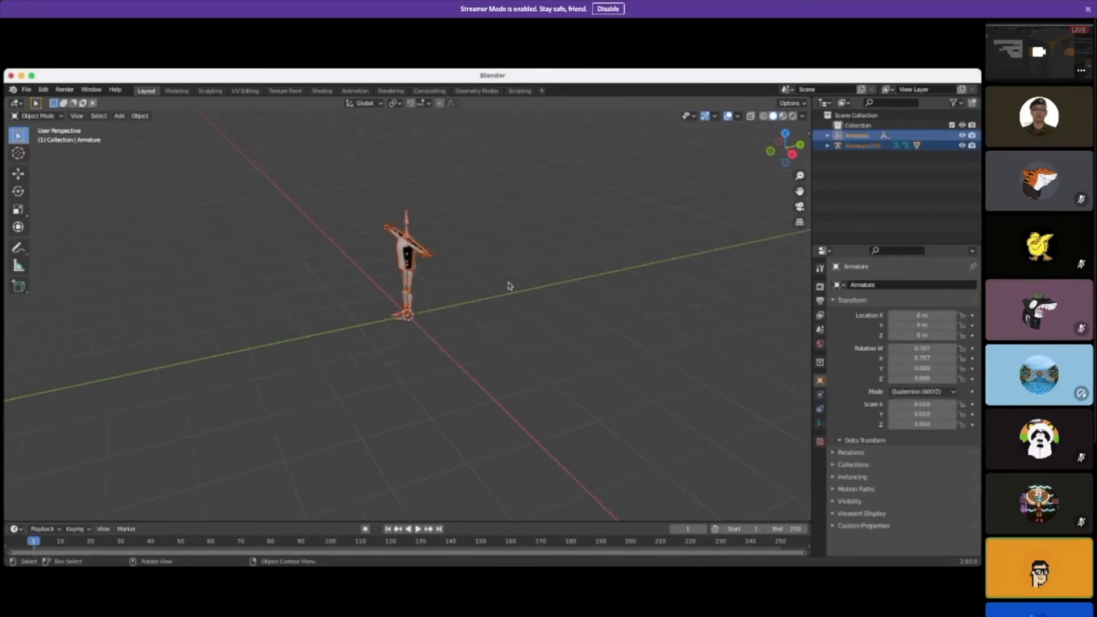
# Step: Show the imported avatar from the front in Material Preview shading and select the M_uBody_BaseMesh shirt
pyautogui.moveTo(528, 451); pyautogui.dragTo(628, 354, button='middle')
pyautogui.click(784, 116)
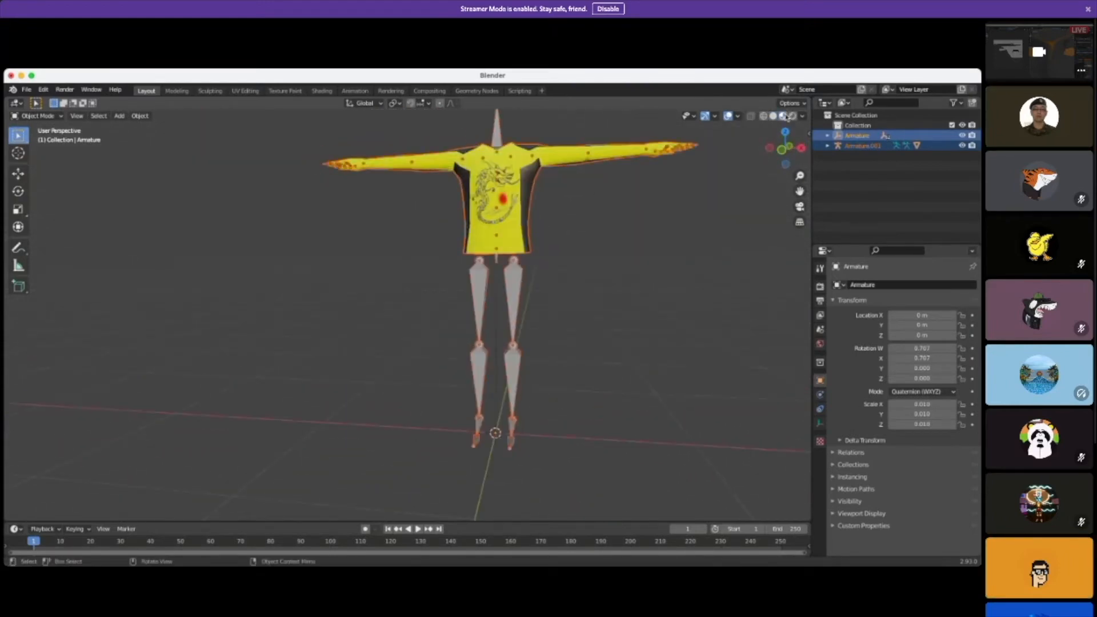
pyautogui.scroll(-1, 695, 235)
pyautogui.scroll(2, 627, 244)
pyautogui.keyDown('shift'); pyautogui.moveTo(635, 278); pyautogui.dragTo(588, 314, button='middle'); pyautogui.keyUp('shift')
pyautogui.scroll(1, 548, 286)
pyautogui.click(514, 265)
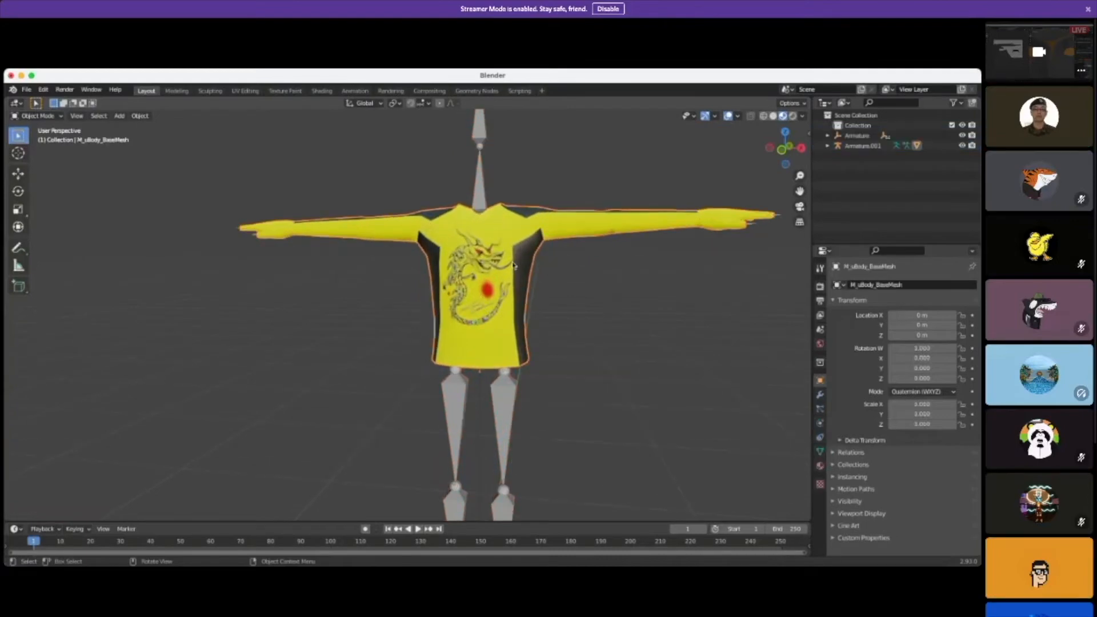
# Step: Open the shirt's UV layout in the UV Editing workspace and select the vertices in the left part of the large torso island
pyautogui.click(245, 91)
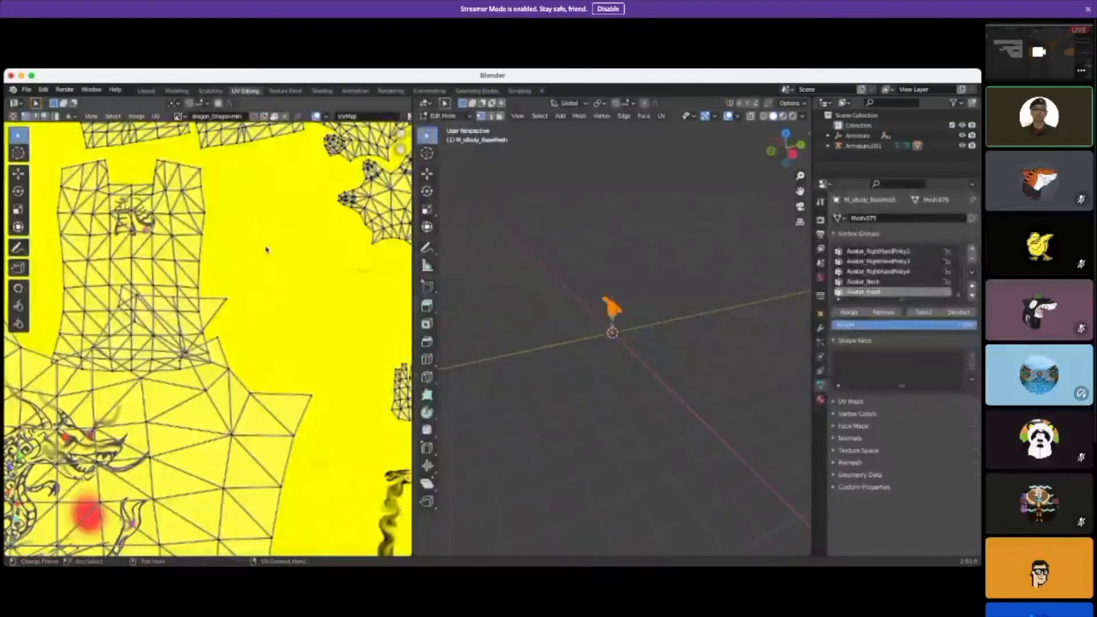
pyautogui.scroll(-3, 272, 267)
pyautogui.moveTo(257, 316); pyautogui.dragTo(361, 273, button='middle')
pyautogui.scroll(1, 209, 336)
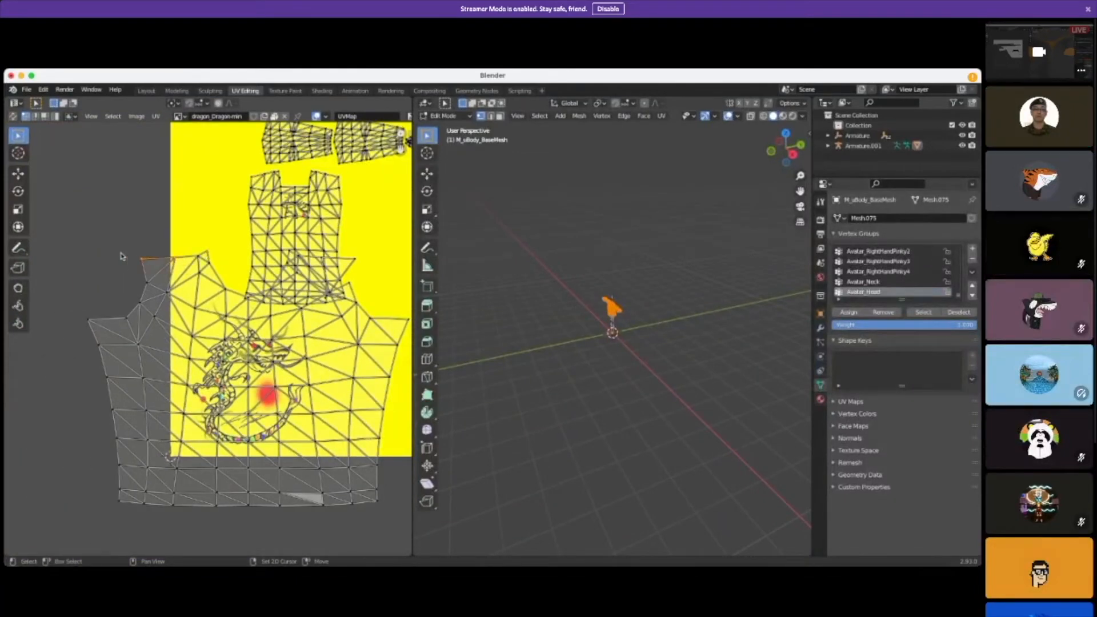
pyautogui.moveTo(87, 247); pyautogui.dragTo(247, 532)
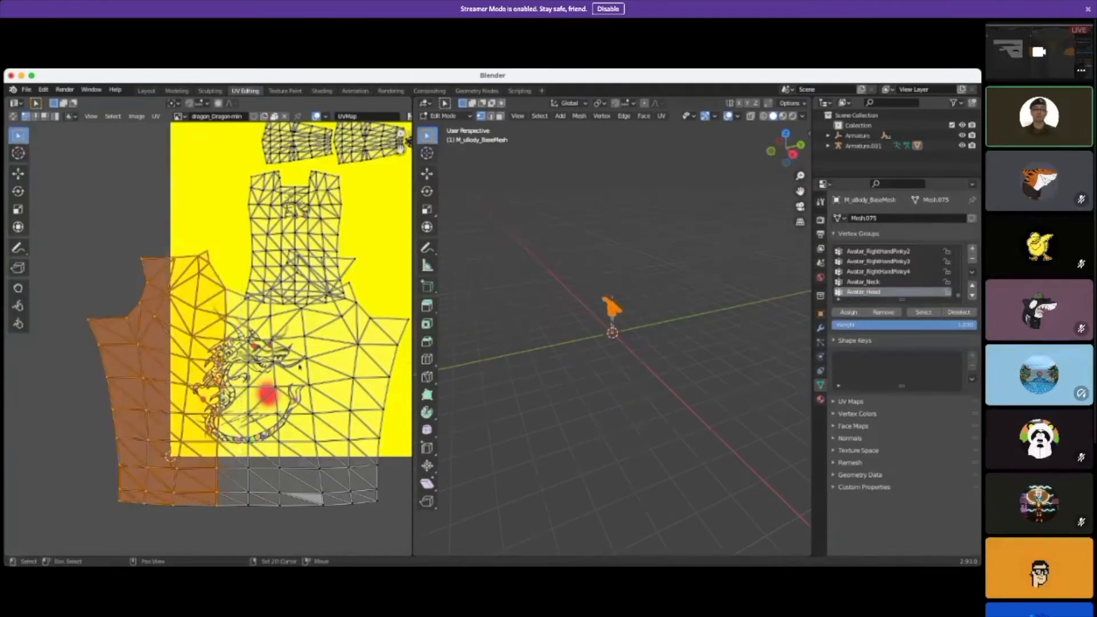
# Step: Extend the UV selection with the torso island's collar vertices above the dragon's head, where it meets the smaller torso island
pyautogui.scroll(2, 246, 533)
pyautogui.scroll(2, 148, 525)
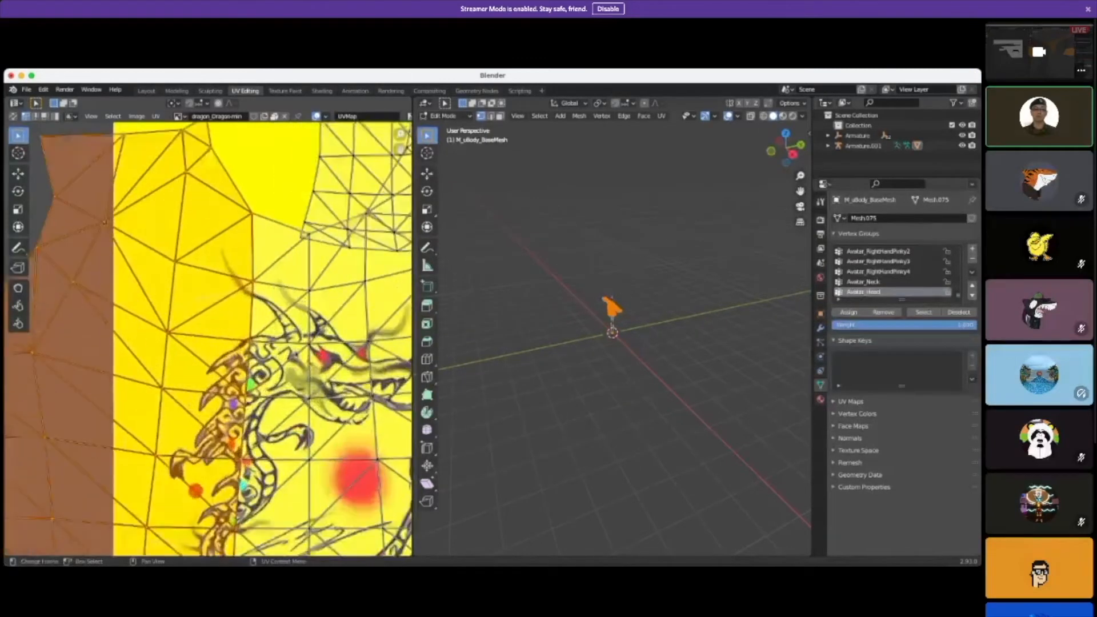
pyautogui.keyDown('shift'); pyautogui.click(310, 236); pyautogui.keyUp('shift')
pyautogui.keyDown('shift'); pyautogui.click(308, 291); pyautogui.keyUp('shift')
pyautogui.keyDown('shift'); pyautogui.click(309, 345); pyautogui.keyUp('shift')
pyautogui.moveTo(350, 309)
pyautogui.mouseDown(button='middle')
pyautogui.moveTo(279, 356)
pyautogui.moveTo(229, 368)
pyautogui.mouseUp(button='middle')
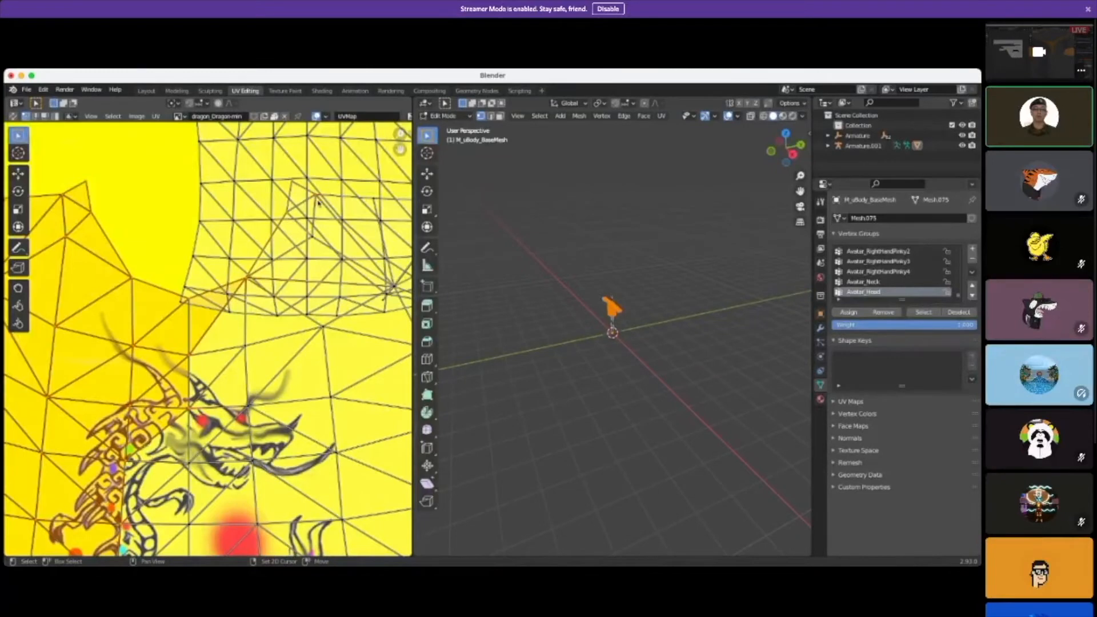
pyautogui.scroll(-1, 345, 274)
pyautogui.moveTo(347, 261); pyautogui.dragTo(319, 267, button='middle')
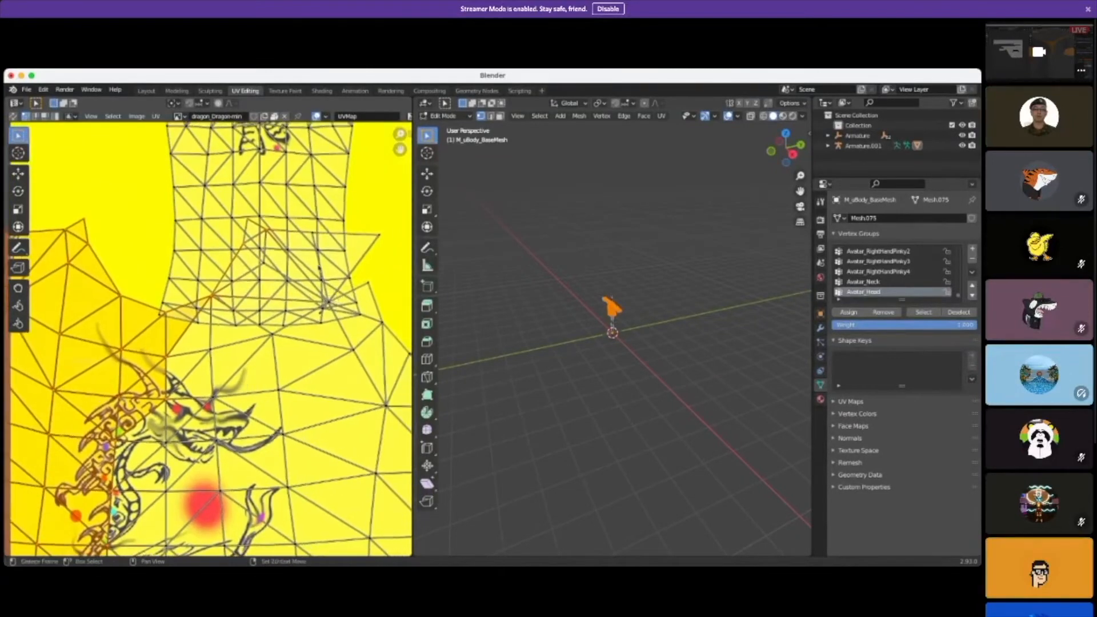
pyautogui.scroll(2, 319, 267)
pyautogui.scroll(-2, 371, 289)
pyautogui.moveTo(382, 235); pyautogui.dragTo(341, 244, button='middle')
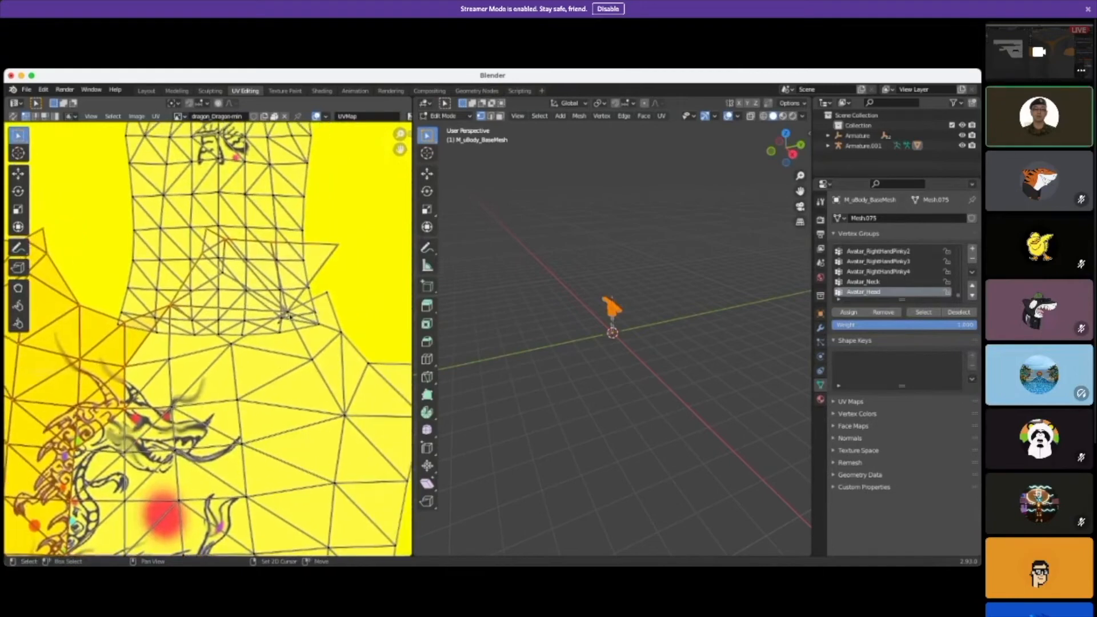
pyautogui.scroll(4, 292, 334)
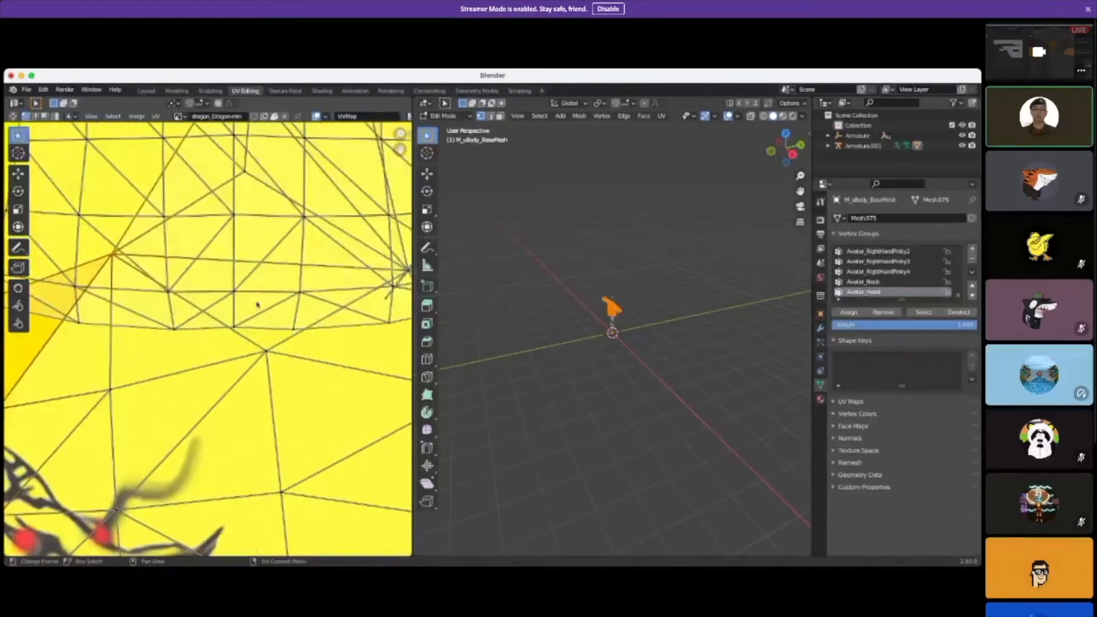
pyautogui.scroll(-4, 257, 304)
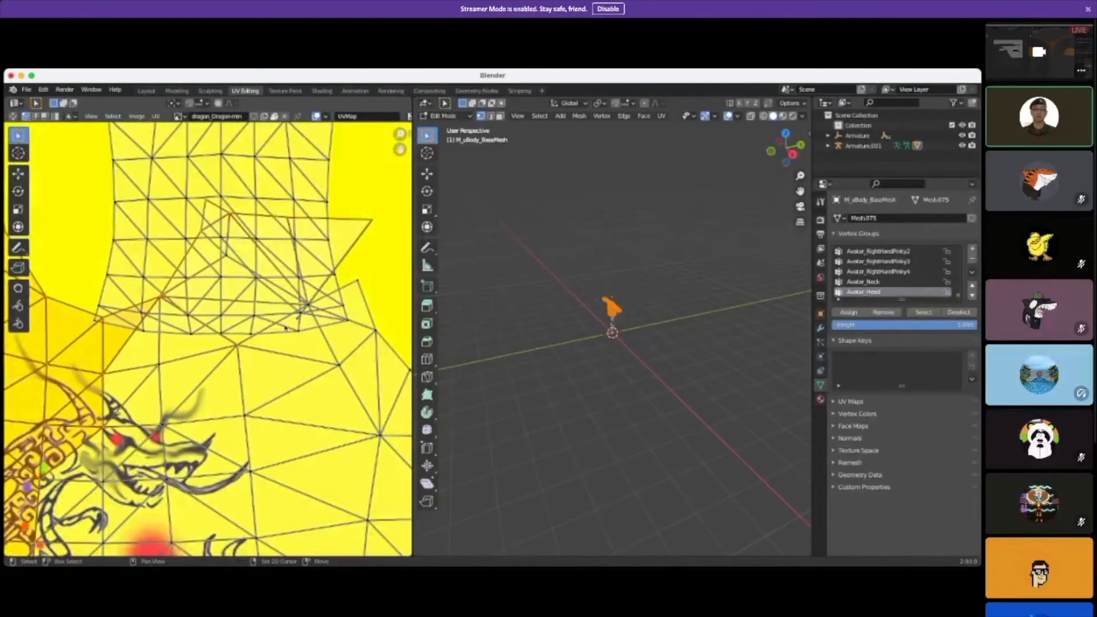
# Step: Add the collar and shoulder vertices that overlap the smaller torso island to the UV selection, along with those above the dragon's head
pyautogui.click(316, 308)
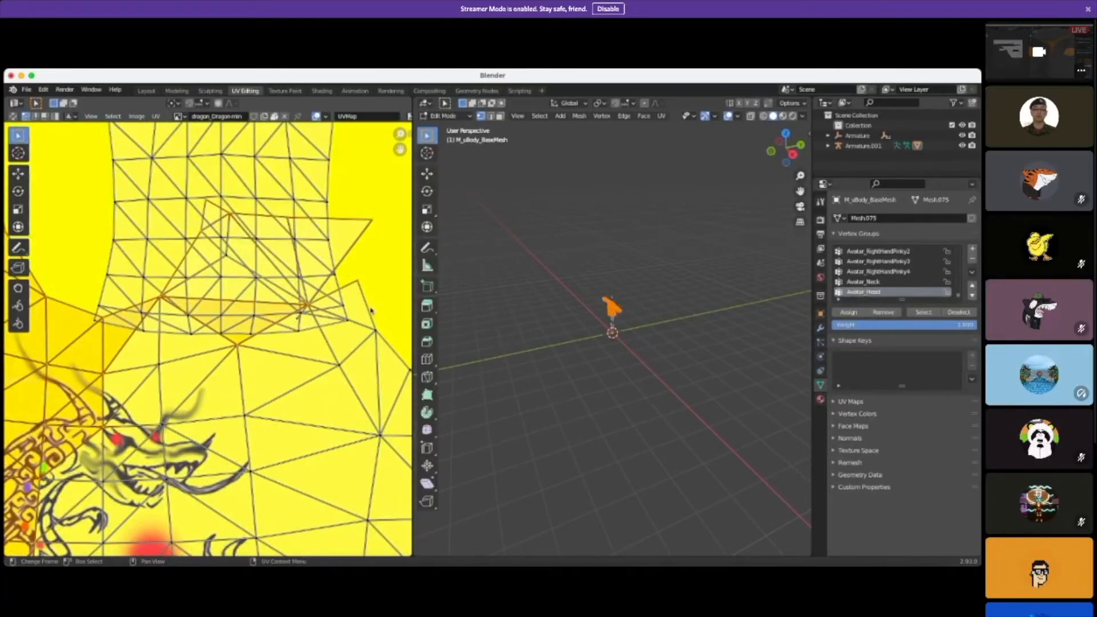
pyautogui.keyDown('shift'); pyautogui.click(310, 303); pyautogui.keyUp('shift')
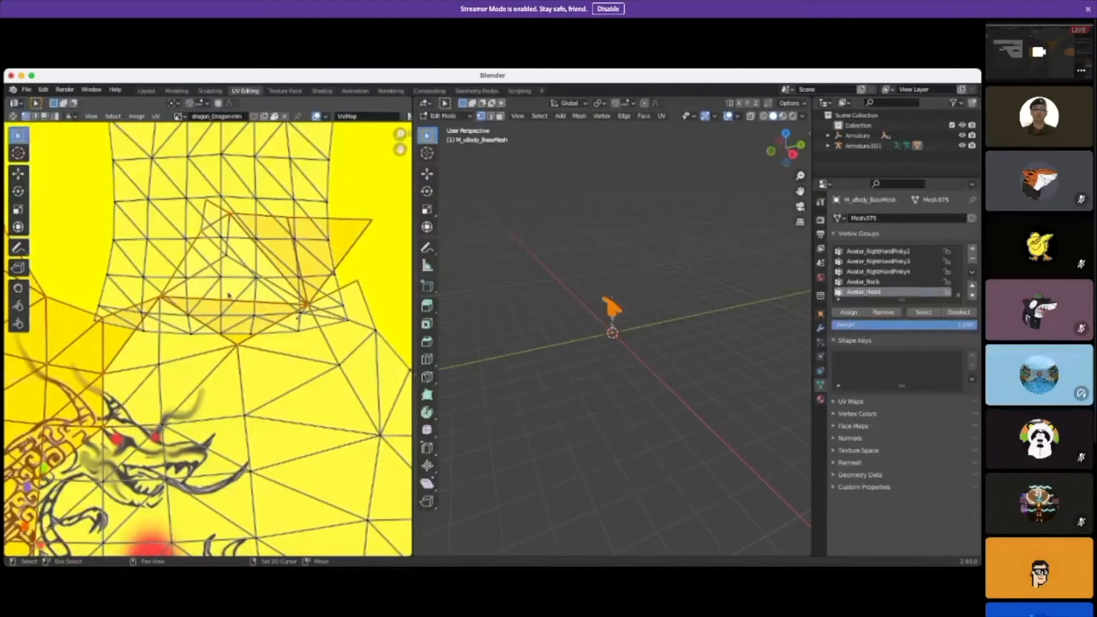
pyautogui.keyDown('shift'); pyautogui.click(227, 255); pyautogui.keyUp('shift')
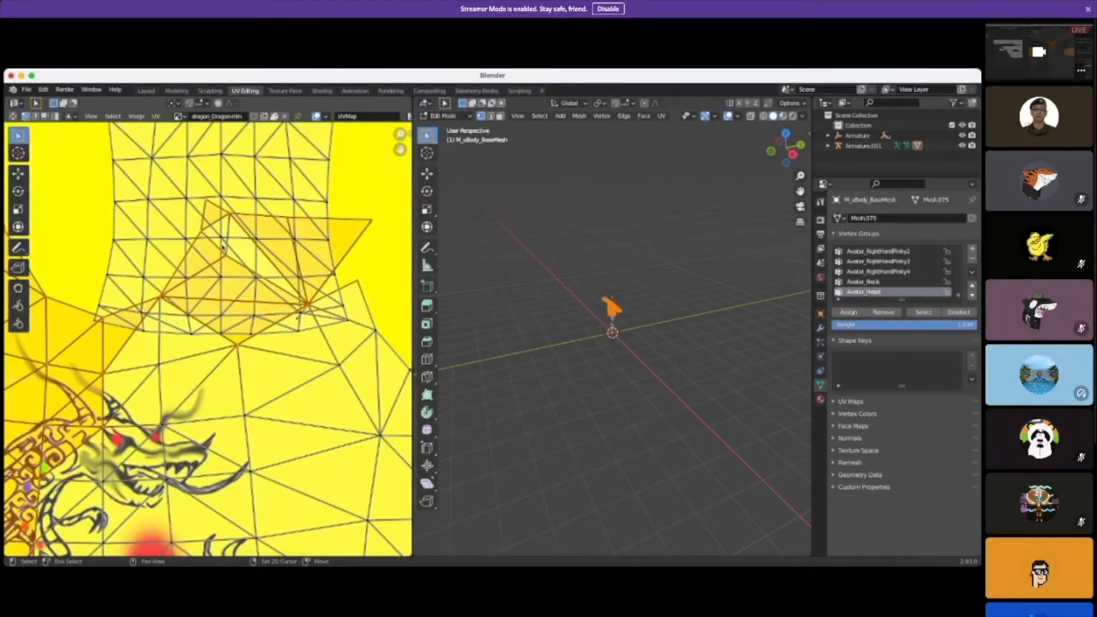
pyautogui.scroll(-1, 321, 384)
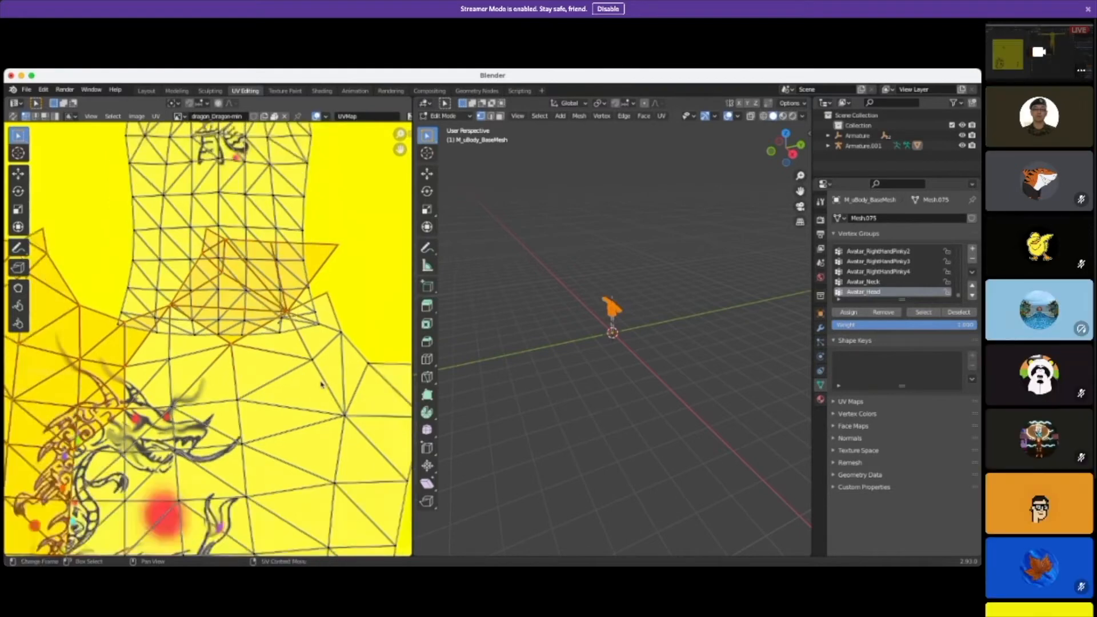
pyautogui.scroll(-1, 321, 384)
pyautogui.moveTo(321, 384); pyautogui.dragTo(343, 300, button='middle')
pyautogui.keyDown('shift'); pyautogui.click(200, 272); pyautogui.keyUp('shift')
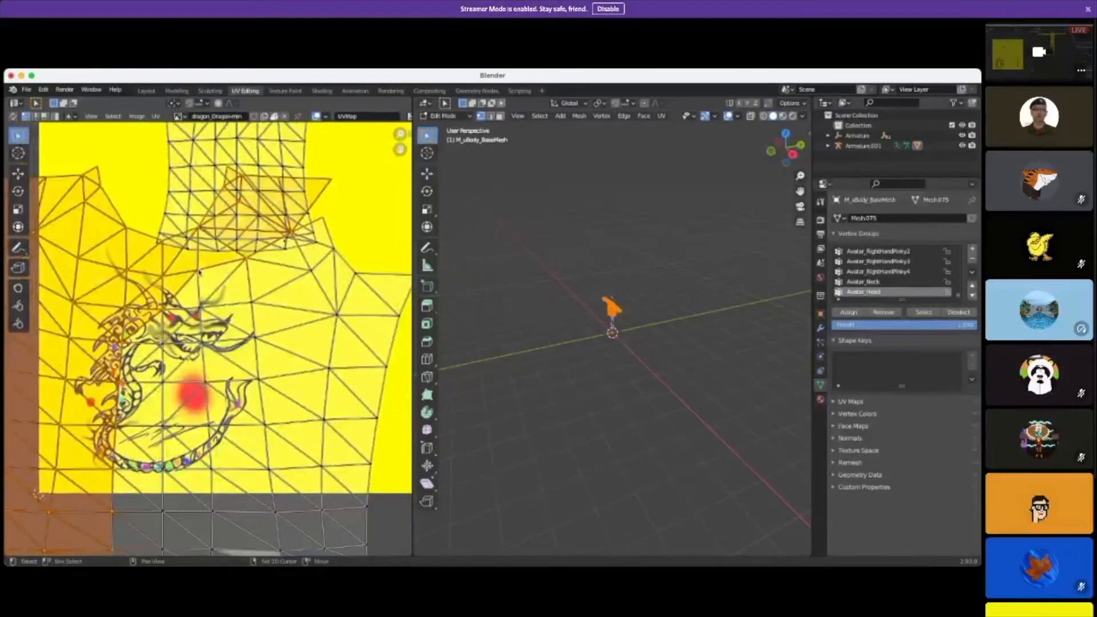
pyautogui.keyDown('shift'); pyautogui.click(197, 308); pyautogui.keyUp('shift')
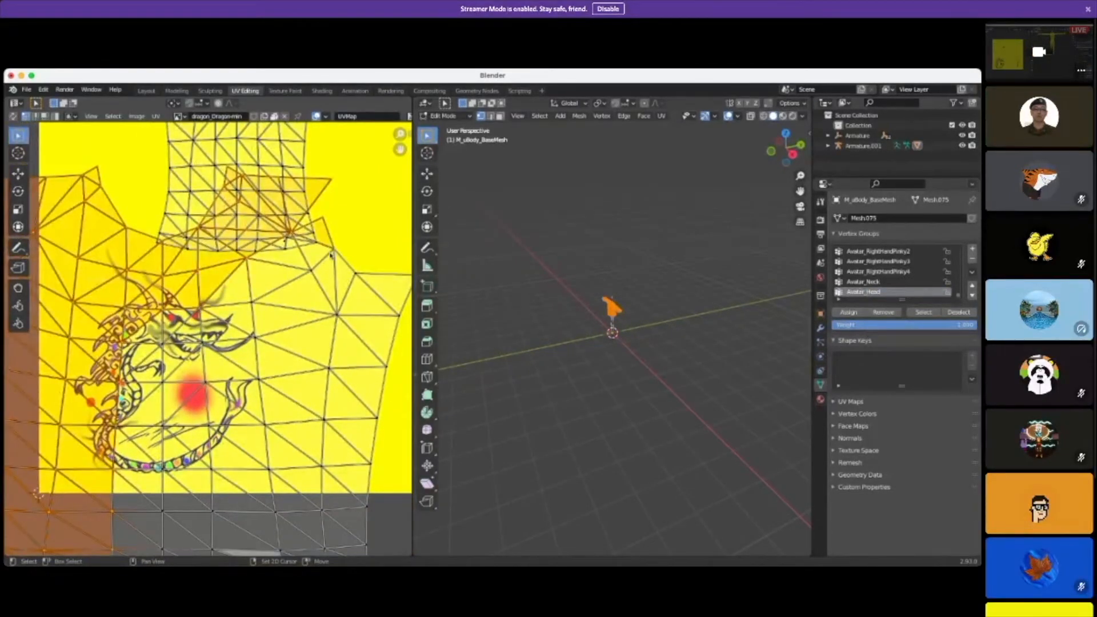
# Step: Add the remaining vertices along the right side and bottom of the large torso island to the UV selection
pyautogui.scroll(-2, 312, 318)
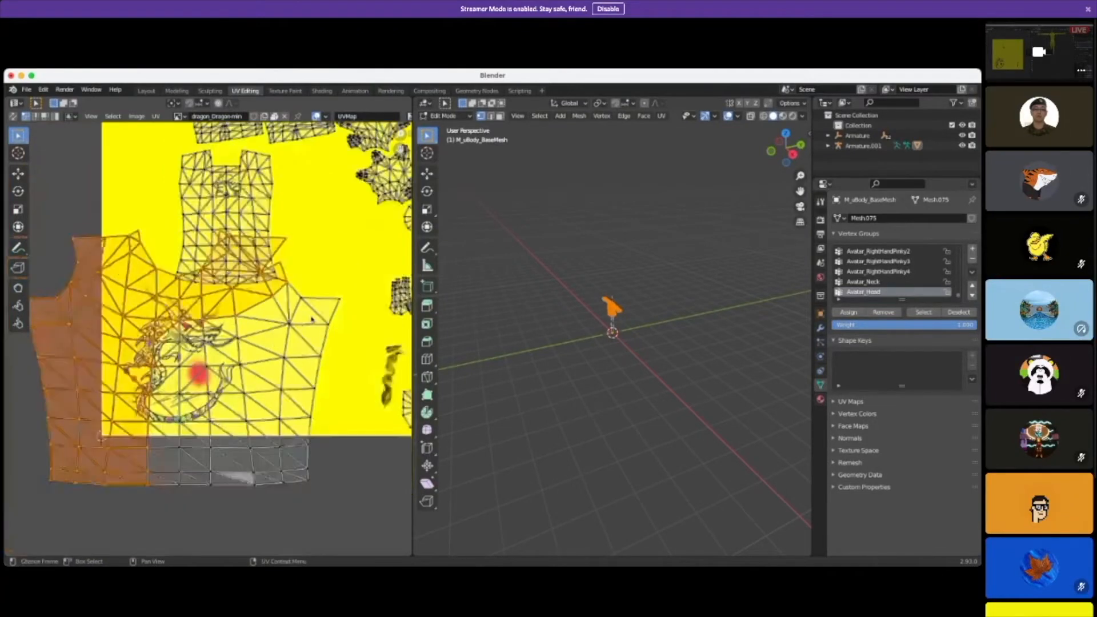
pyautogui.scroll(-1, 312, 319)
pyautogui.keyDown('shift'); pyautogui.moveTo(326, 292); pyautogui.dragTo(262, 382); pyautogui.keyUp('shift')
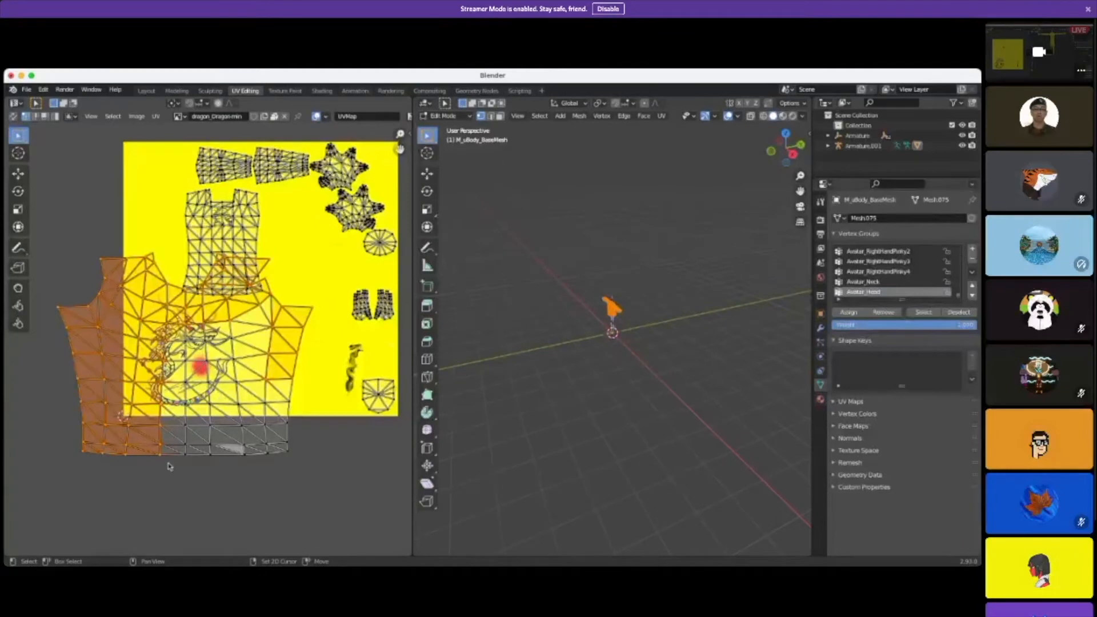
pyautogui.keyDown('shift'); pyautogui.moveTo(307, 481); pyautogui.dragTo(146, 415); pyautogui.keyUp('shift')
pyautogui.scroll(2, 300, 317)
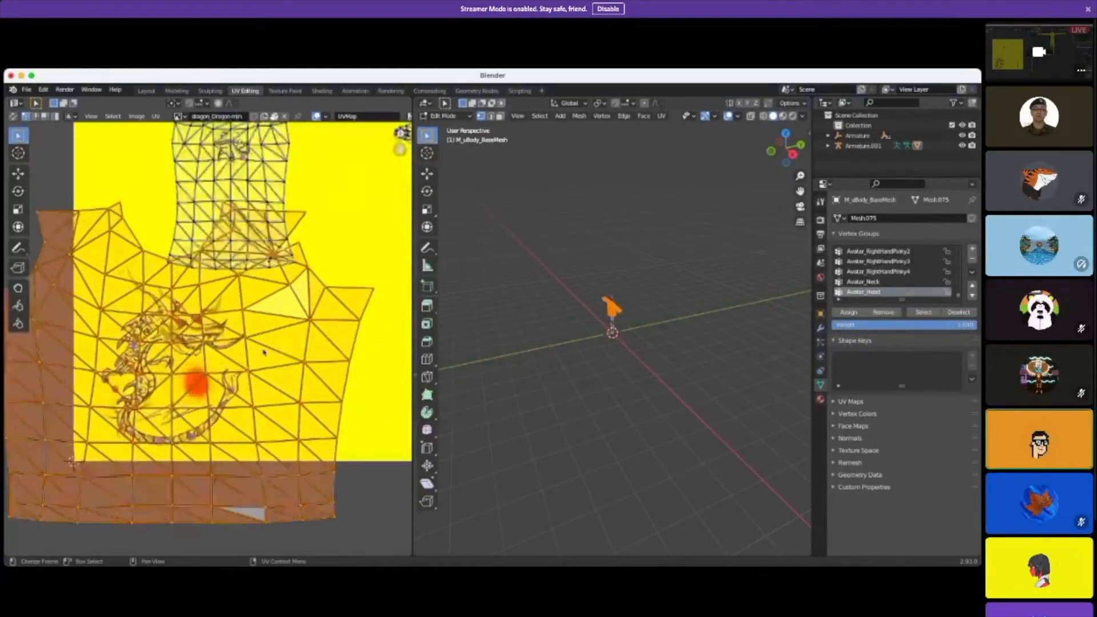
# Step: Scale the selected large torso island down until it fits around the dragon in the texture's lower-left corner
pyautogui.scroll(-5, 265, 386)
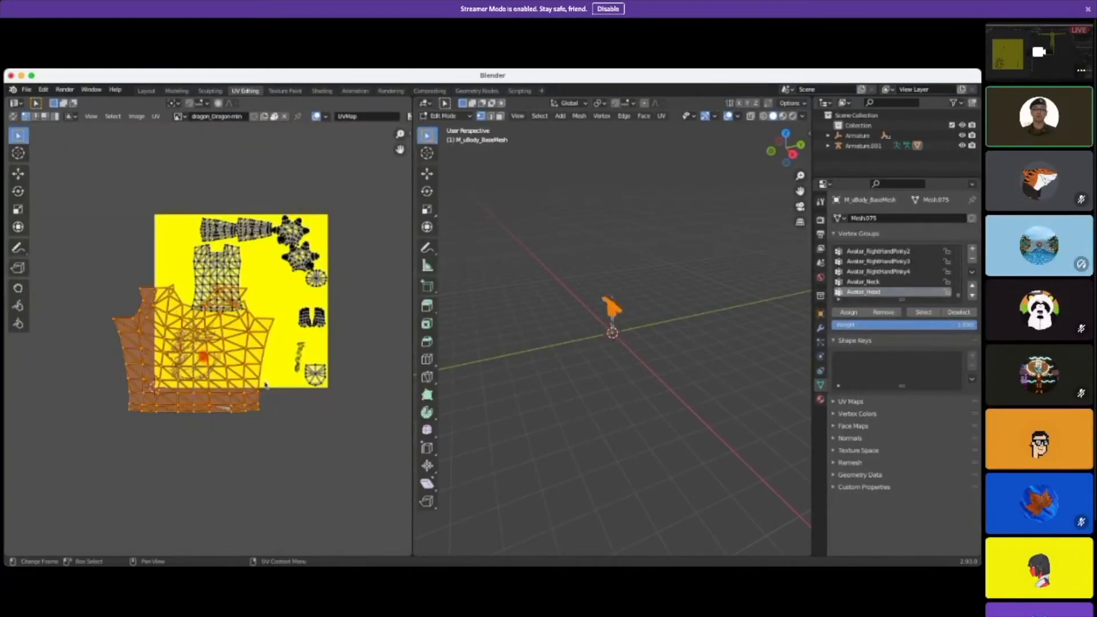
pyautogui.click(20, 208)
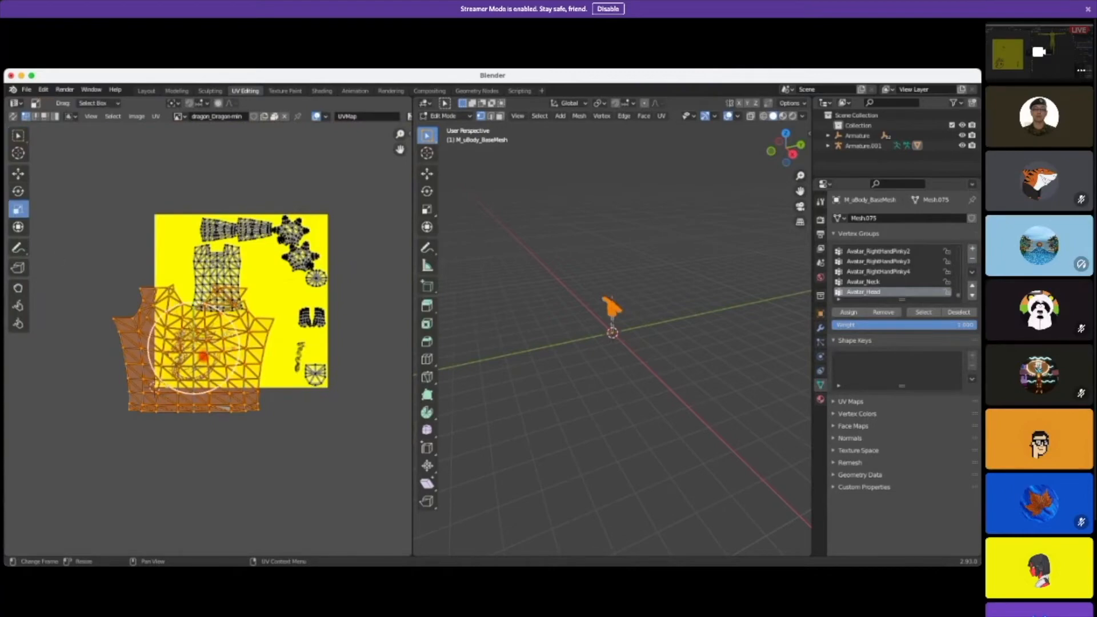
pyautogui.moveTo(221, 331); pyautogui.dragTo(209, 347)
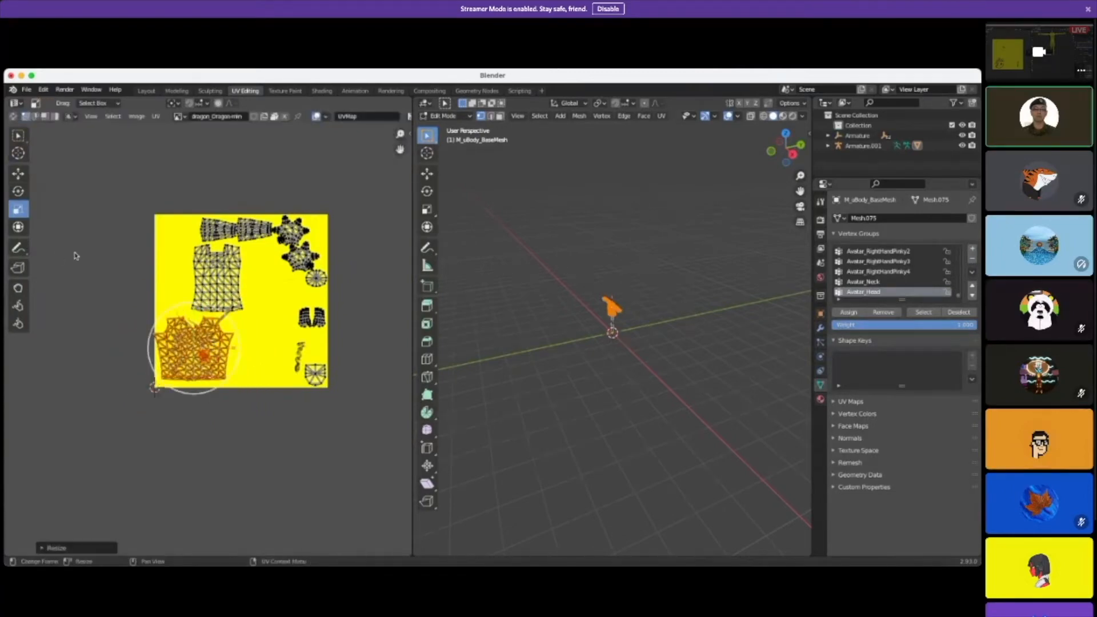
# Step: Move the scaled torso island up and off the left side of the texture to clear the dragon artwork
pyautogui.scroll(3, 83, 263)
pyautogui.click(14, 174)
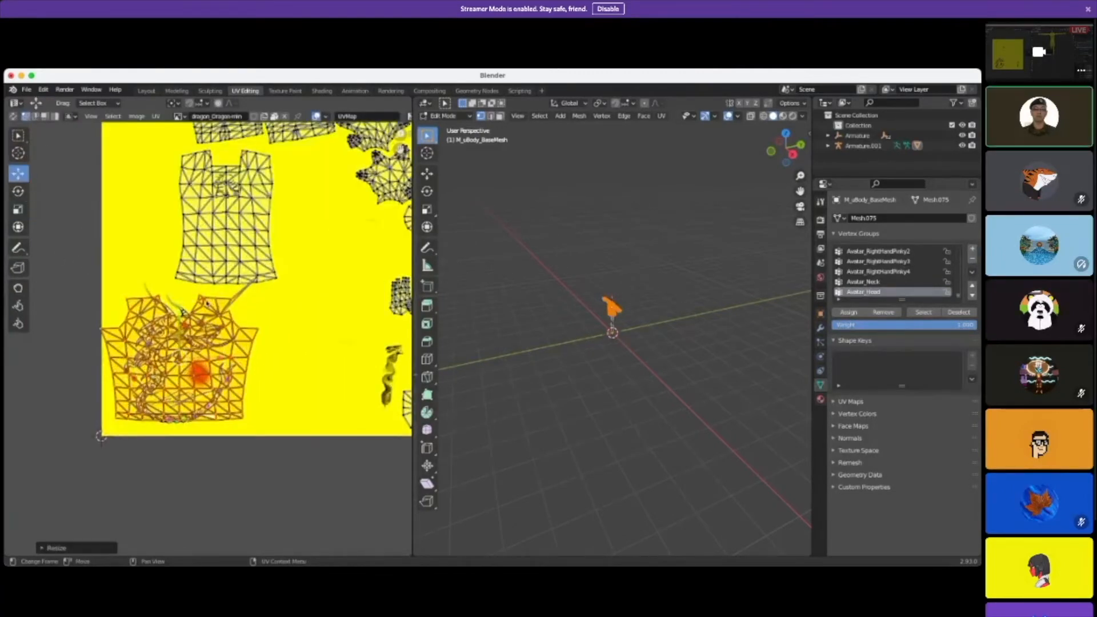
pyautogui.scroll(-3, 190, 325)
pyautogui.moveTo(183, 238); pyautogui.dragTo(190, 216)
pyautogui.moveTo(229, 250); pyautogui.dragTo(153, 265)
# Step: Select the stray vertex left within the smaller torso island and move it past the texture's left edge
pyautogui.scroll(4, 209, 338)
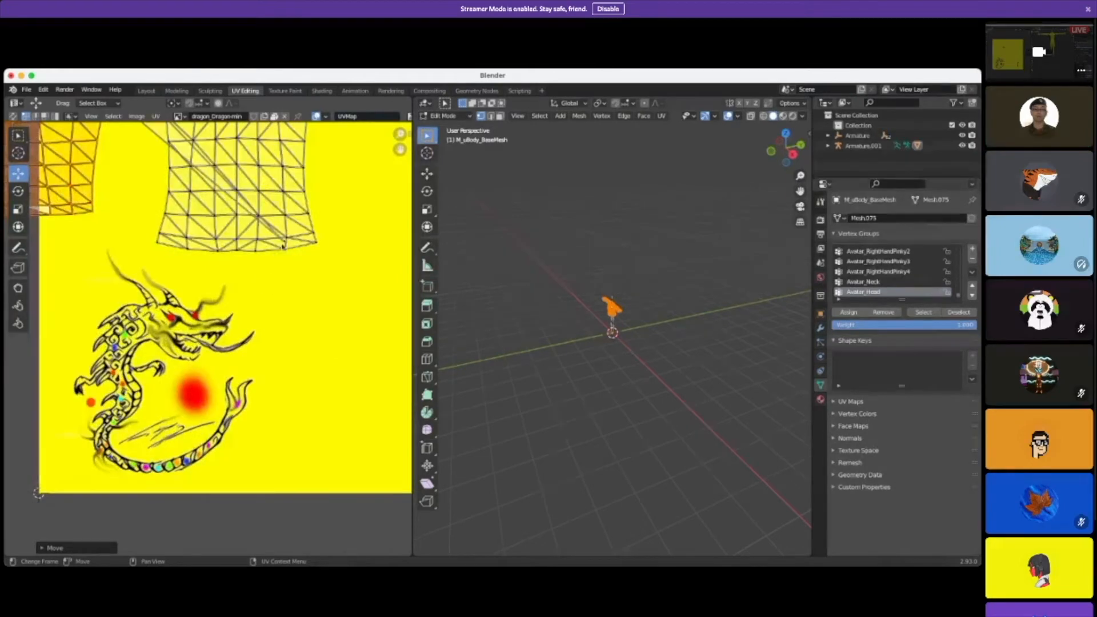
pyautogui.keyDown('shift'); pyautogui.click(283, 241); pyautogui.keyUp('shift')
pyautogui.scroll(-3, 246, 298)
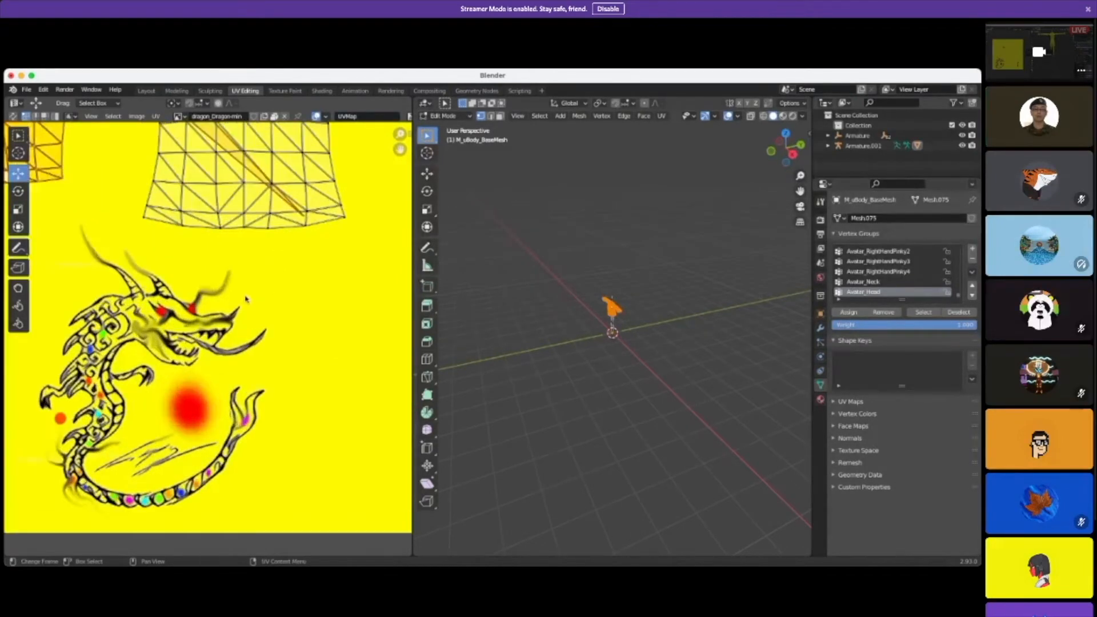
pyautogui.moveTo(163, 235); pyautogui.dragTo(44, 247)
# Step: Select the smaller torso island, move it down over the dragon and enlarge it to reach the texture's lower edge
pyautogui.moveTo(165, 194); pyautogui.dragTo(275, 304)
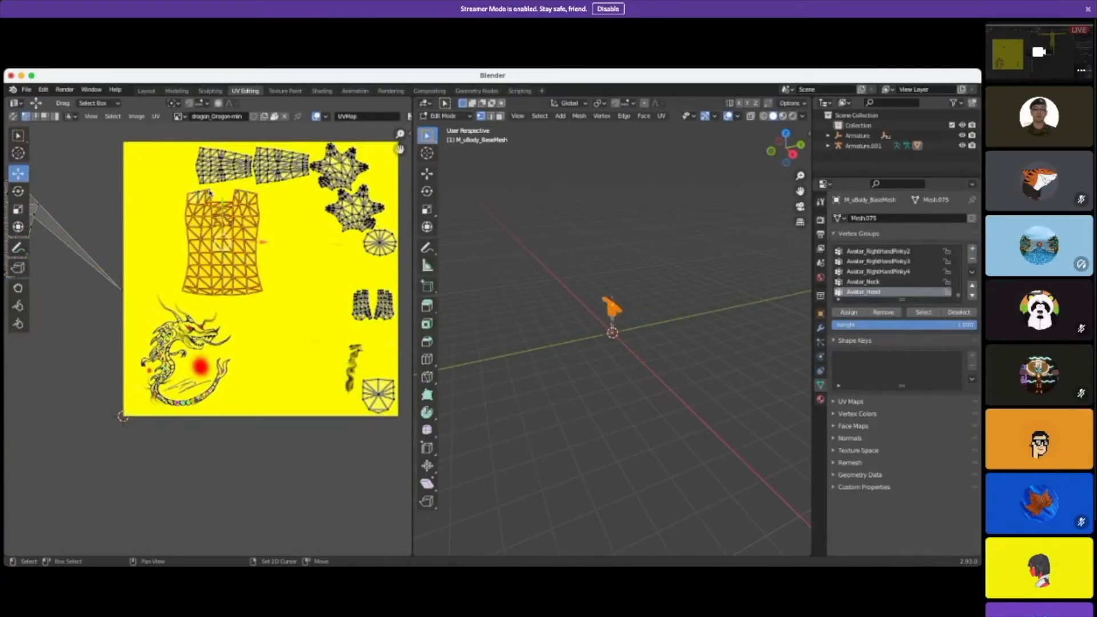
pyautogui.moveTo(223, 220); pyautogui.dragTo(215, 315)
pyautogui.moveTo(629, 315); pyautogui.dragTo(524, 310, button='middle')
pyautogui.scroll(8, 634, 325)
pyautogui.keyDown('shift'); pyautogui.moveTo(661, 288); pyautogui.dragTo(611, 343, button='middle'); pyautogui.keyUp('shift')
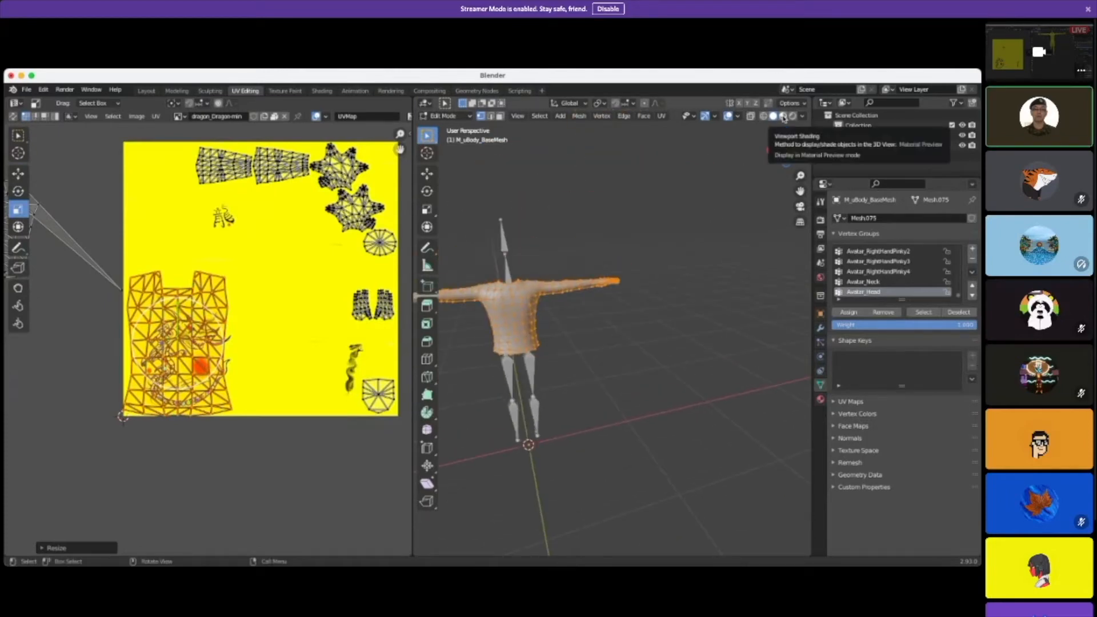
# Step: Show the avatar's shirt up close in Material Preview shading
pyautogui.click(783, 116)
pyautogui.scroll(2, 609, 331)
pyautogui.keyDown('shift'); pyautogui.moveTo(608, 330); pyautogui.dragTo(658, 304, button='middle'); pyautogui.keyUp('shift')
pyautogui.scroll(2, 604, 264)
# Step: Adjust the island over the dragon so it surrounds the artwork and extends slightly below the texture's lower edge
pyautogui.moveTo(193, 321)
pyautogui.mouseDown()
pyautogui.moveTo(199, 342)
pyautogui.moveTo(205, 334)
pyautogui.moveTo(186, 310)
pyautogui.mouseUp()
pyautogui.scroll(1, 182, 278)
pyautogui.moveTo(569, 293); pyautogui.dragTo(689, 337, button='middle')
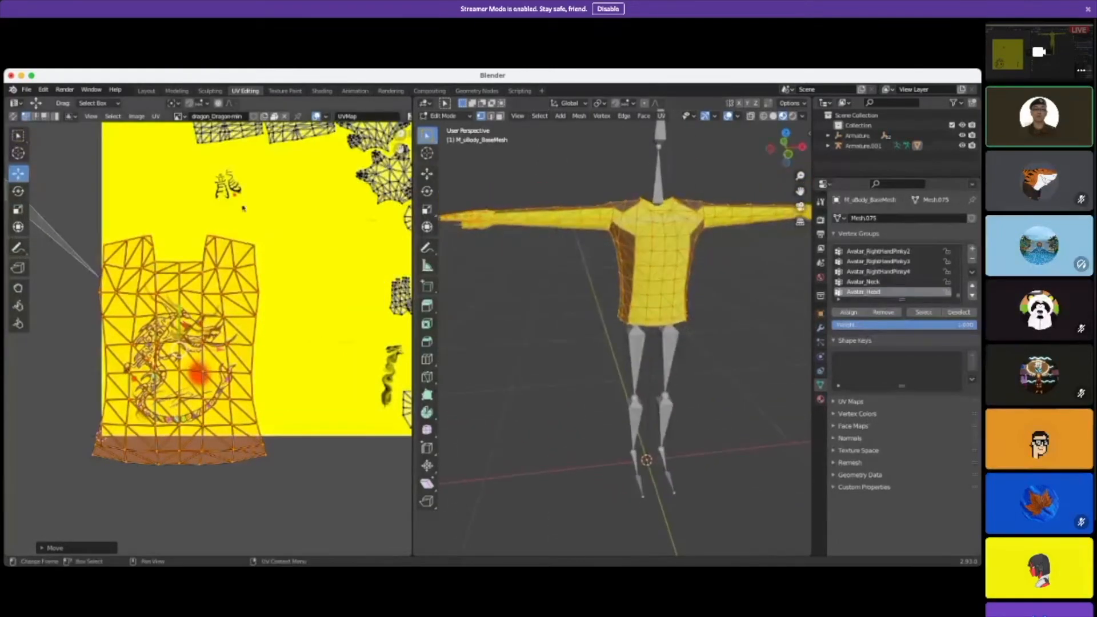
# Step: Select the torso island parked beside the texture and move it right, over the Chinese character artwork
pyautogui.scroll(-6, 208, 294)
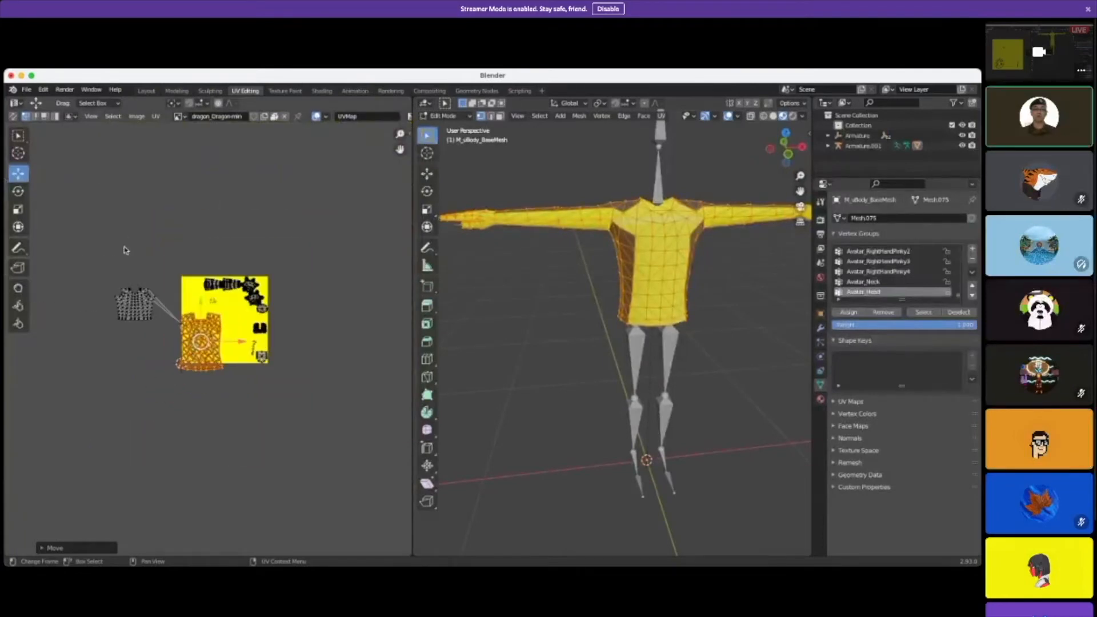
pyautogui.moveTo(101, 289); pyautogui.dragTo(179, 356)
pyautogui.scroll(4, 136, 302)
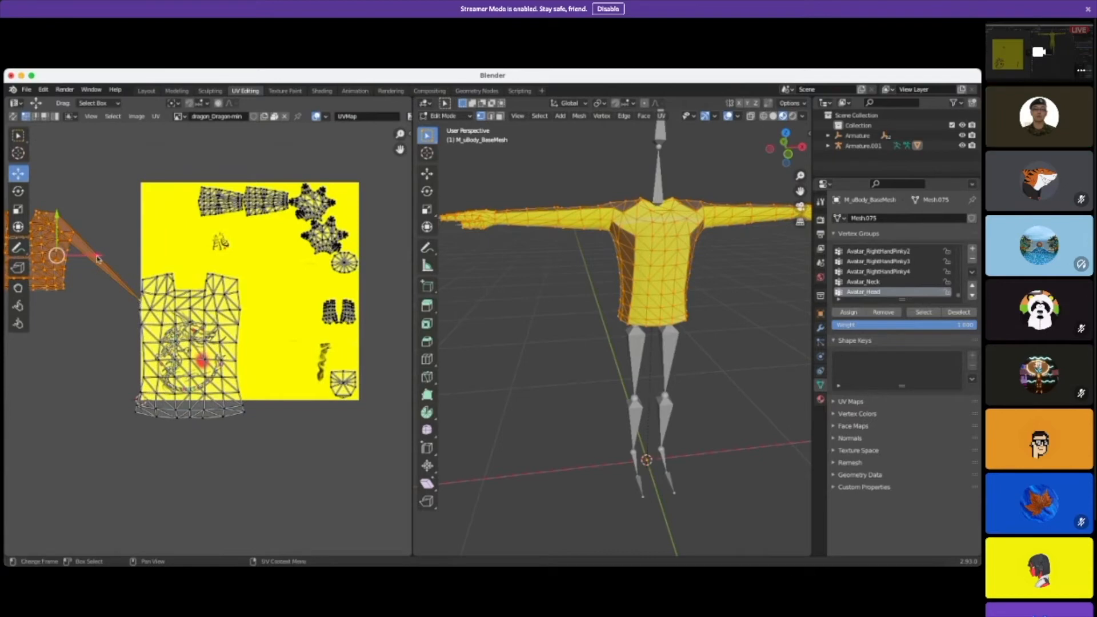
pyautogui.moveTo(87, 258); pyautogui.dragTo(274, 257)
pyautogui.scroll(2, 711, 306)
# Step: Enlarge the island over the Chinese character slightly and shift it down and right to reposition the character on the chest
pyautogui.moveTo(756, 311); pyautogui.dragTo(676, 304, button='middle')
pyautogui.click(18, 210)
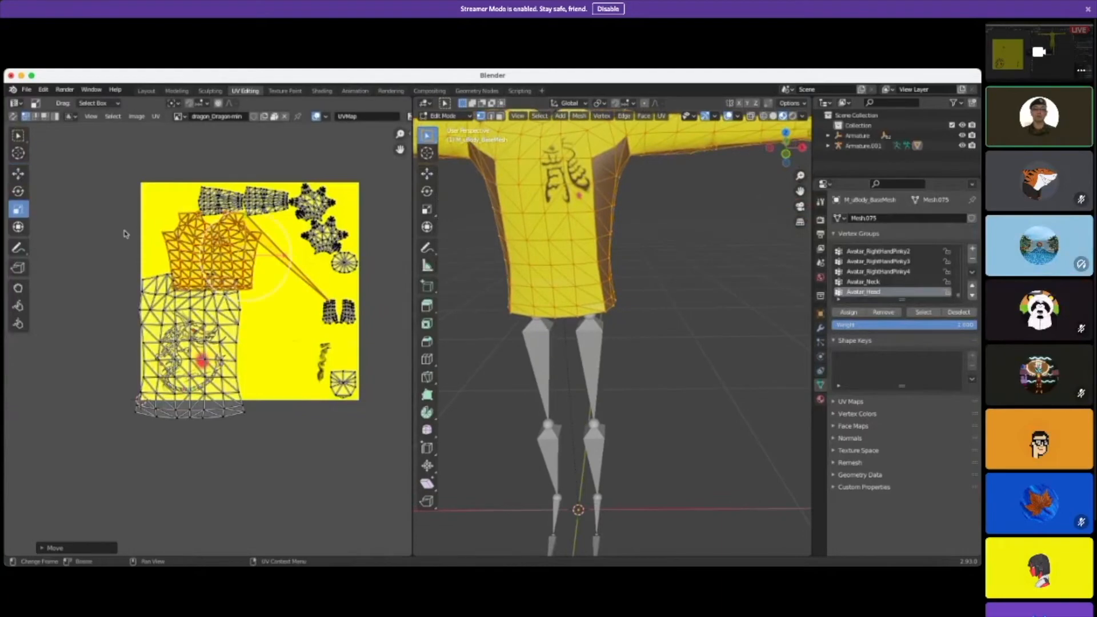
pyautogui.moveTo(281, 244); pyautogui.dragTo(289, 241)
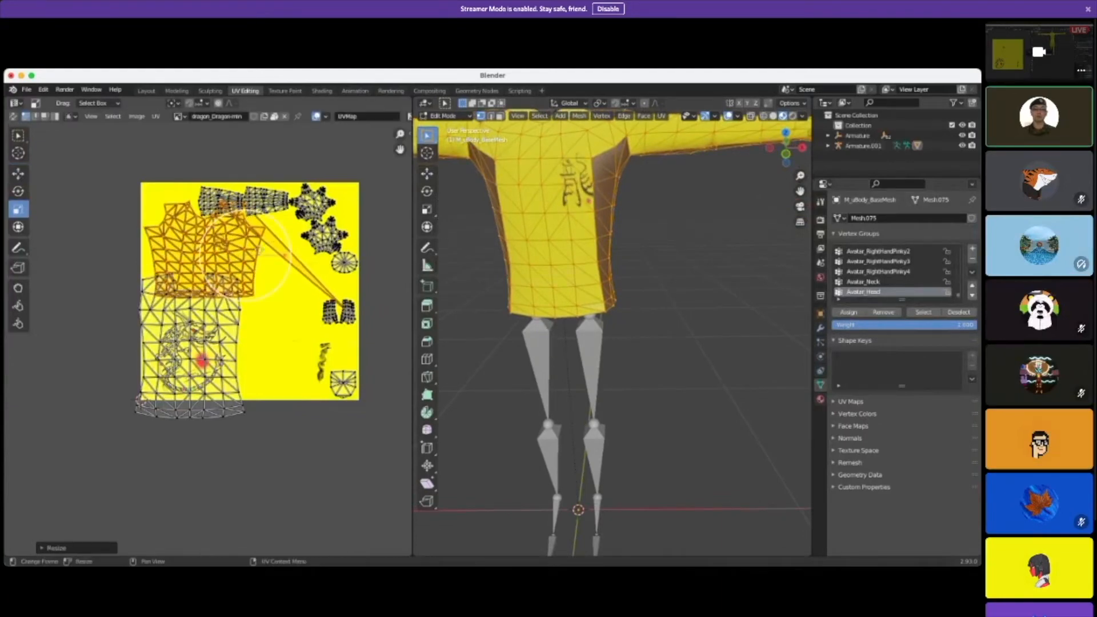
pyautogui.click(18, 173)
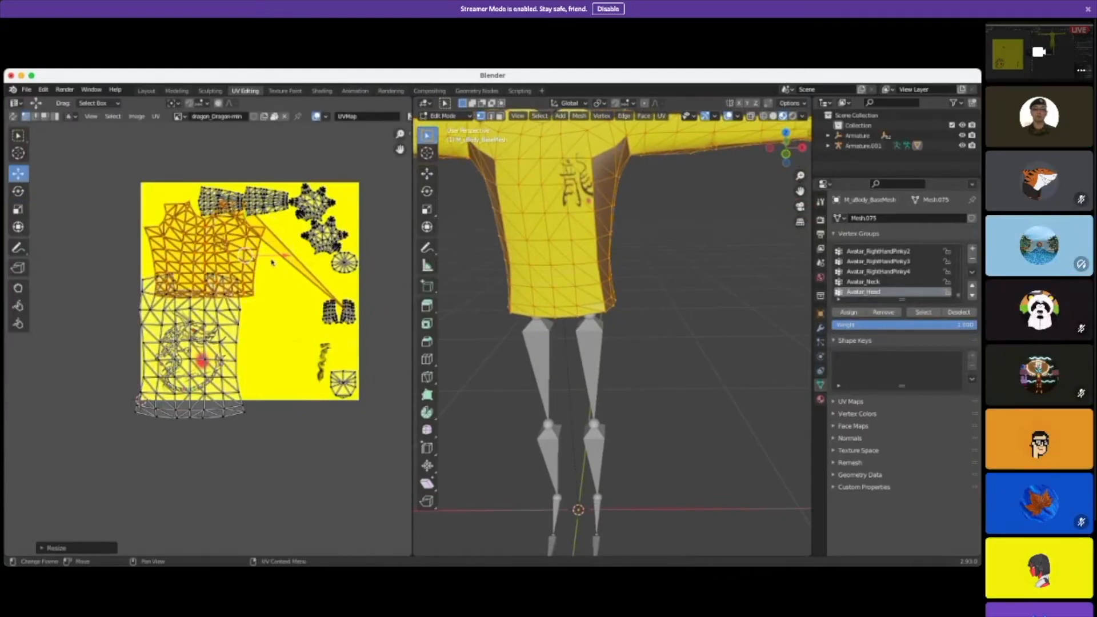
pyautogui.moveTo(271, 258)
pyautogui.mouseDown()
pyautogui.moveTo(250, 233)
pyautogui.moveTo(283, 264)
pyautogui.mouseUp()
pyautogui.scroll(-1, 634, 243)
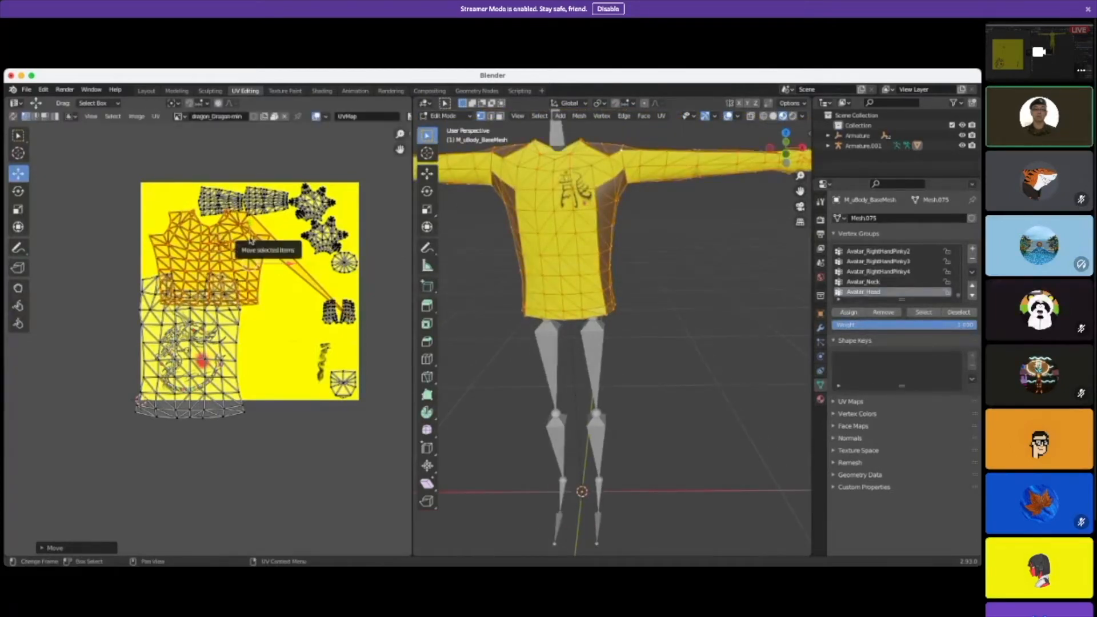
# Step: Nudge the island over the Chinese character to fine-tune its chest placement, checking both sides of the shirt
pyautogui.scroll(2, 694, 261)
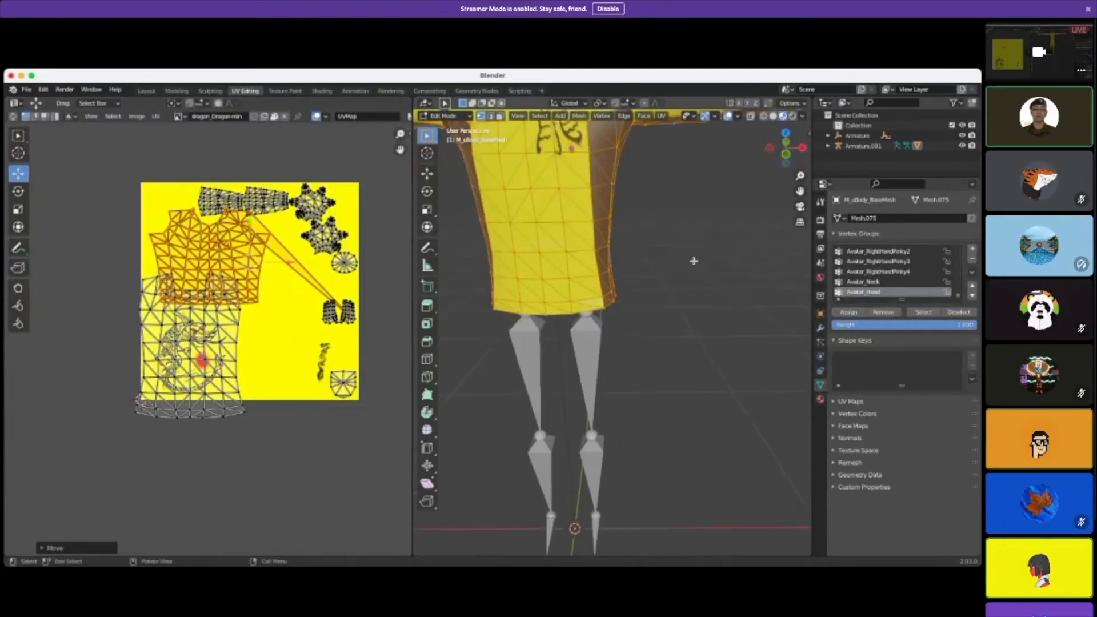
pyautogui.scroll(-3, 693, 261)
pyautogui.moveTo(670, 262); pyautogui.dragTo(702, 271, button='middle')
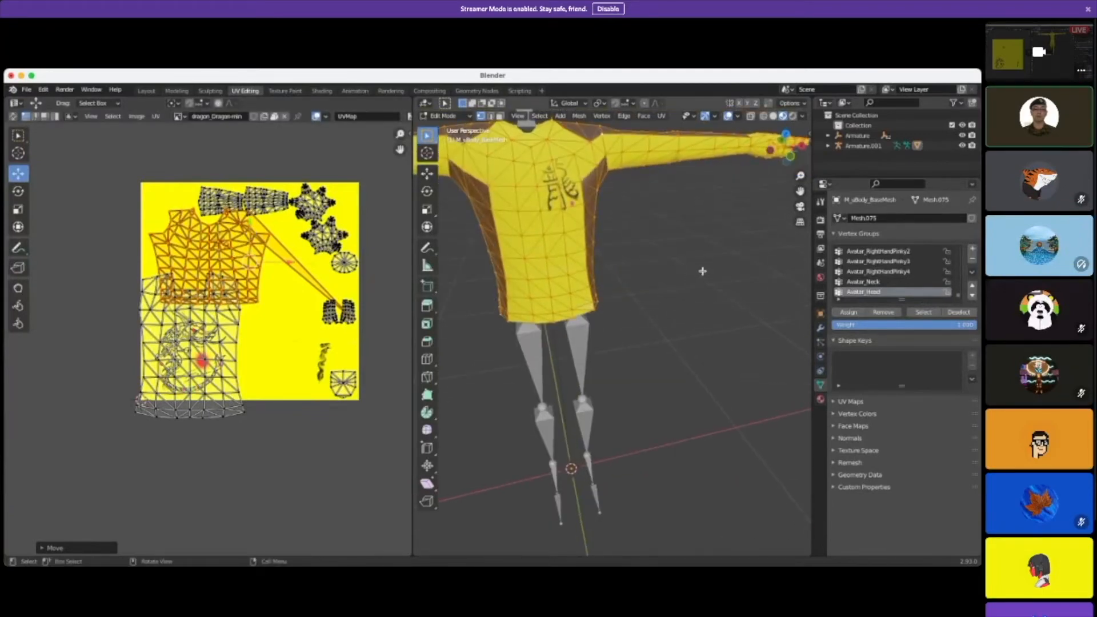
pyautogui.moveTo(264, 264); pyautogui.dragTo(265, 264)
pyautogui.scroll(-3, 659, 287)
pyautogui.moveTo(669, 294); pyautogui.dragTo(605, 267, button='middle')
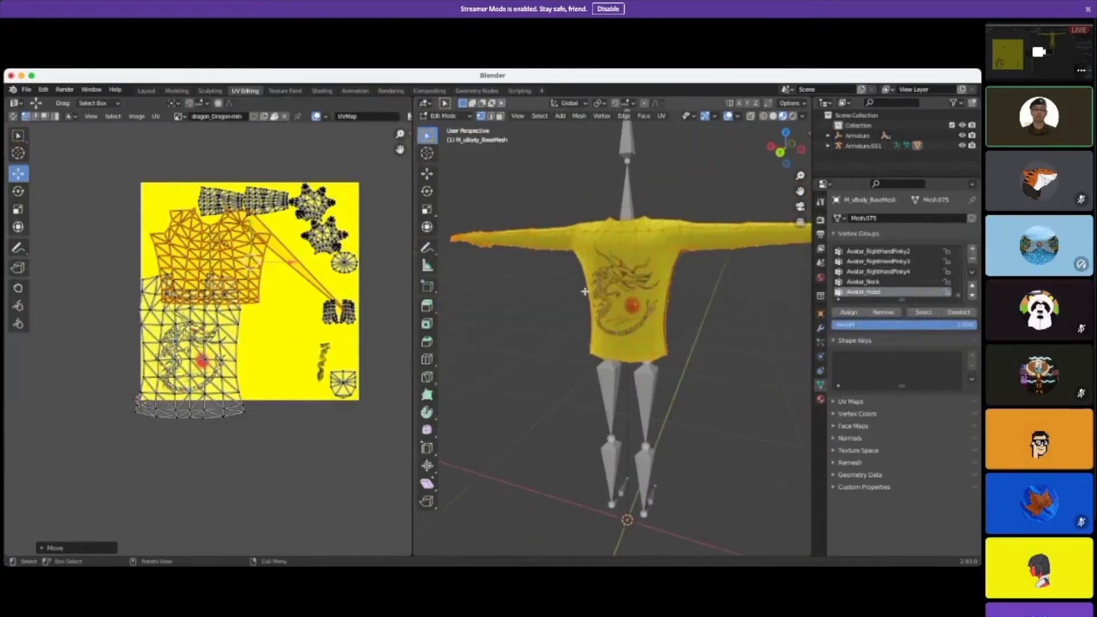
# Step: Examine the textured shirt from several angles in the Layout workspace
pyautogui.click(146, 90)
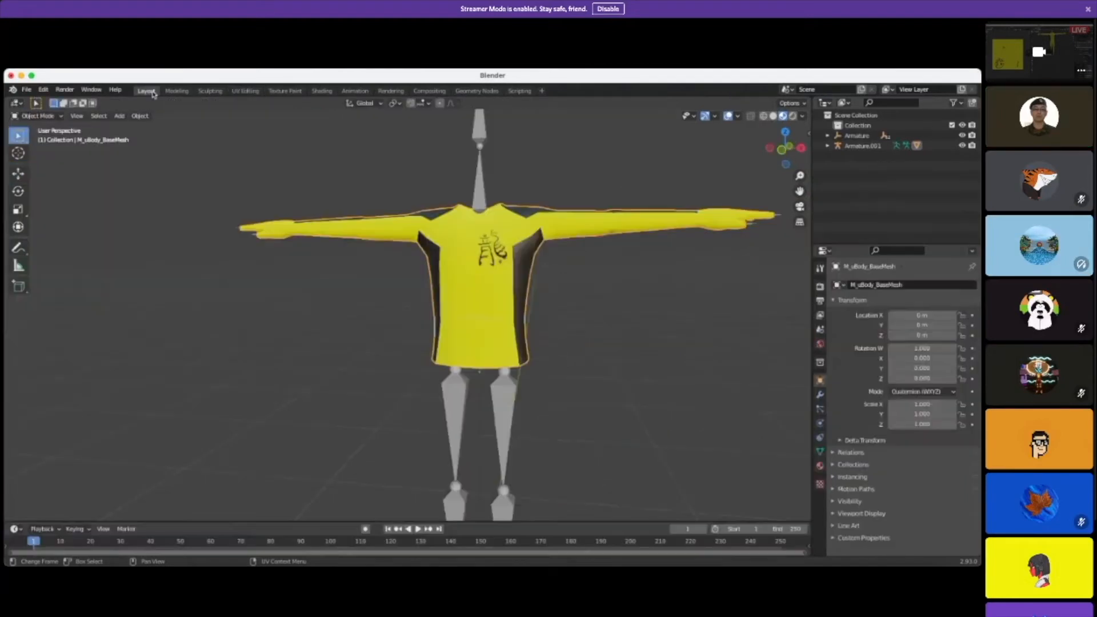
pyautogui.scroll(-4, 496, 340)
pyautogui.moveTo(590, 362); pyautogui.dragTo(482, 321, button='middle')
pyautogui.scroll(2, 393, 343)
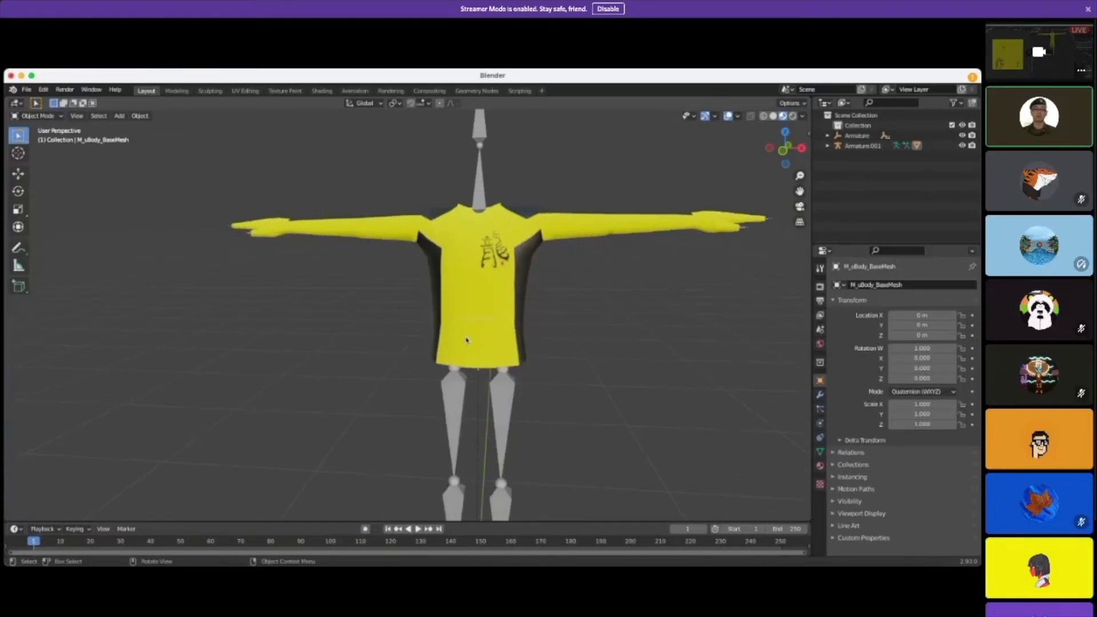
pyautogui.scroll(-1, 466, 340)
pyautogui.scroll(2, 558, 336)
pyautogui.moveTo(558, 336); pyautogui.dragTo(592, 326, button='middle')
pyautogui.click(463, 293)
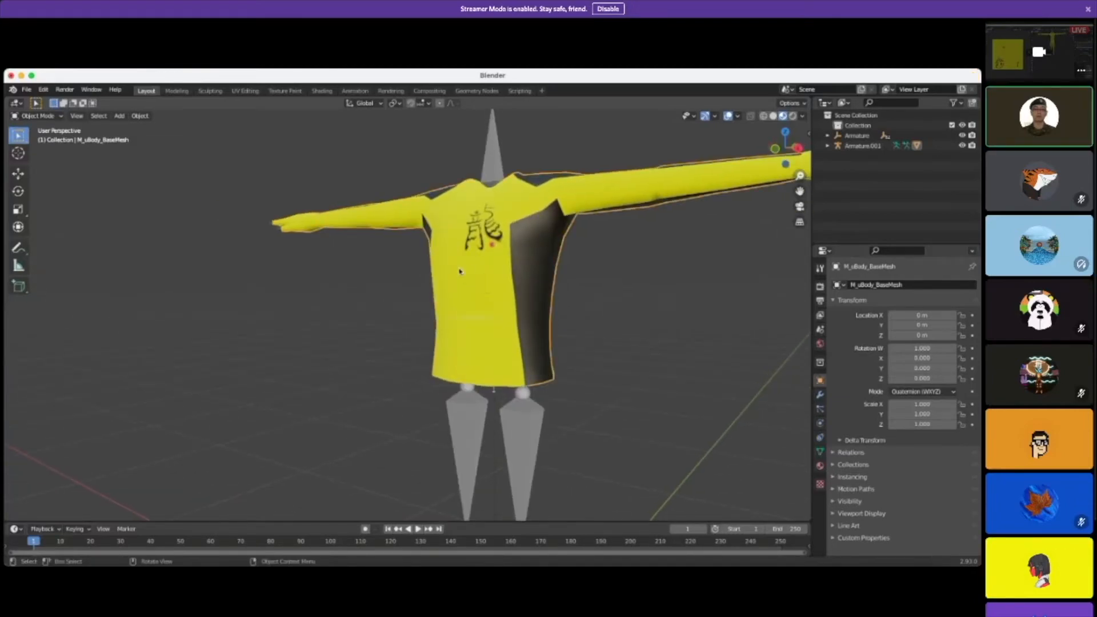
# Step: Review the rearranged torso islands in the UV Editing workspace against the textured avatar
pyautogui.click(211, 90)
pyautogui.click(245, 91)
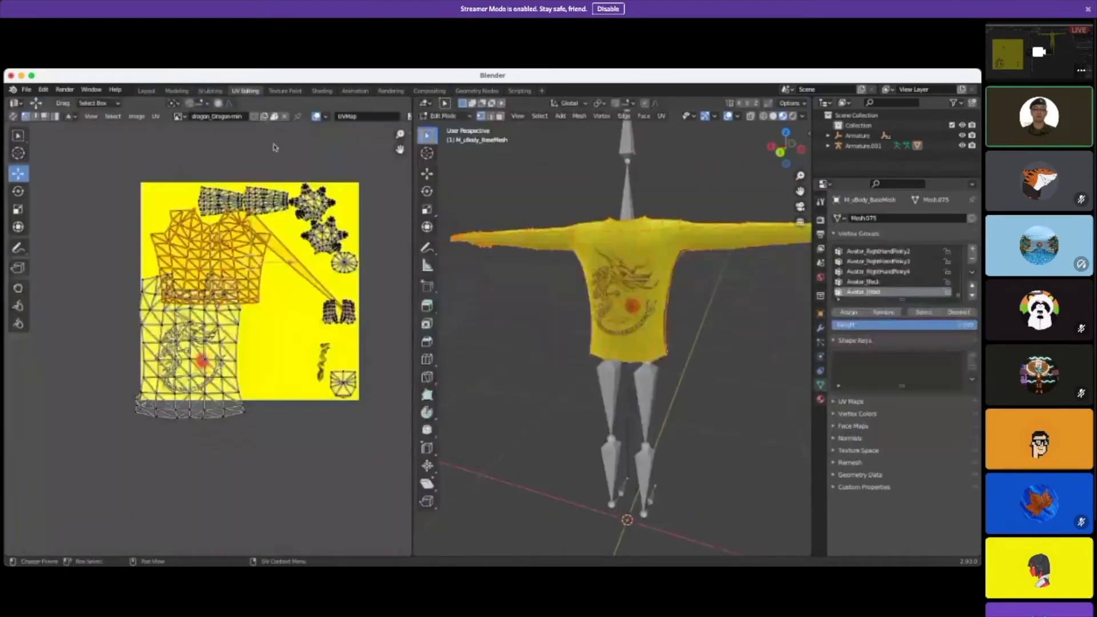
pyautogui.scroll(3, 314, 301)
pyautogui.scroll(-3, 320, 303)
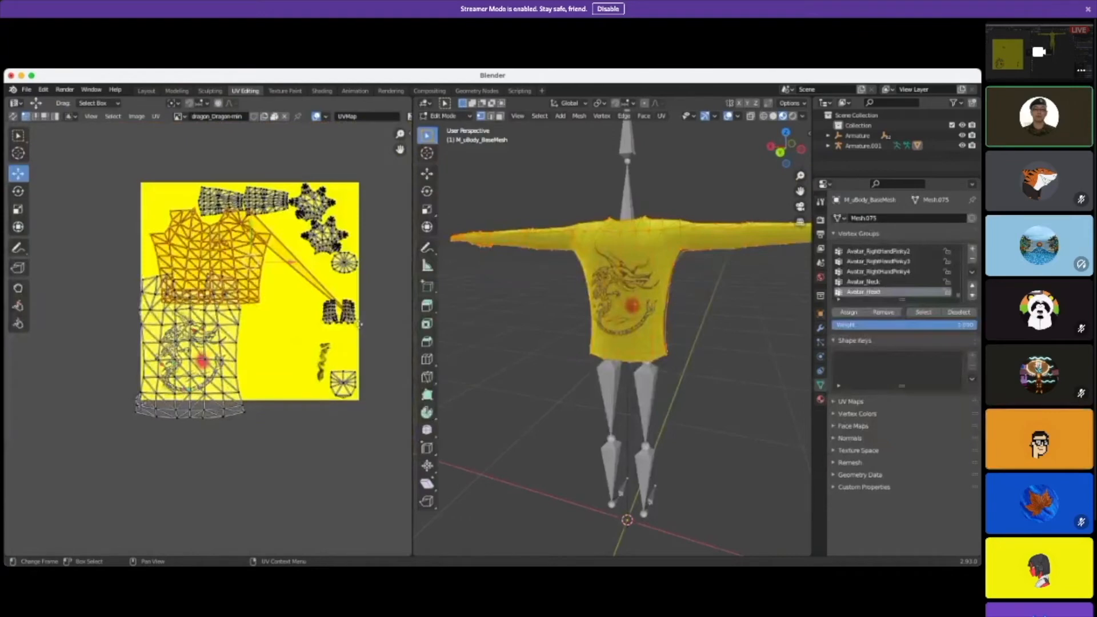
pyautogui.moveTo(360, 323); pyautogui.dragTo(315, 302, button='middle')
pyautogui.scroll(2, 308, 311)
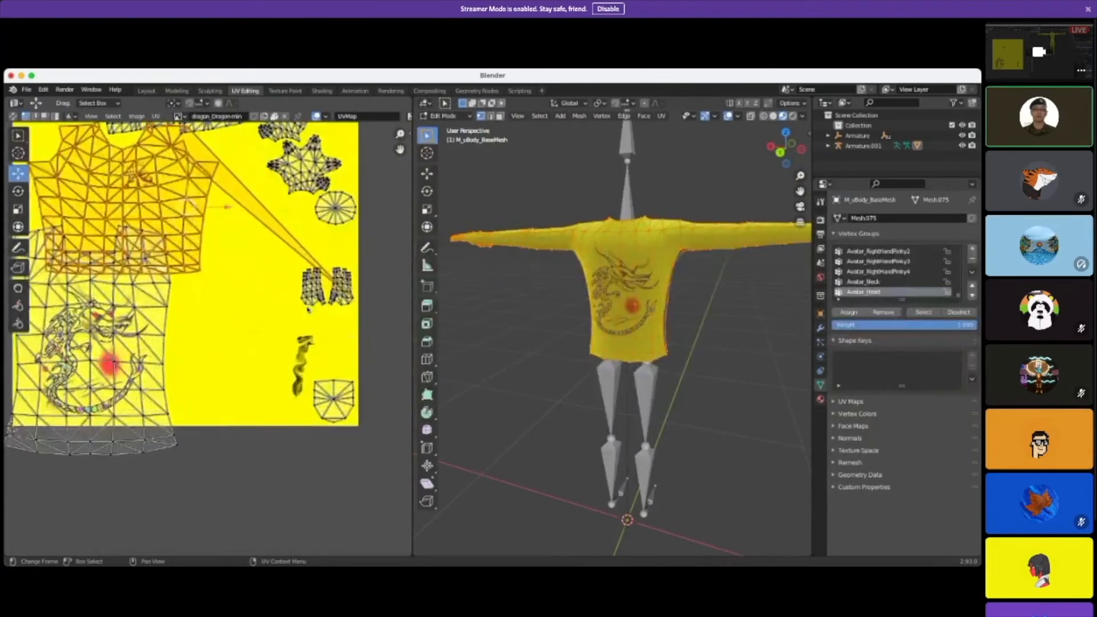
pyautogui.scroll(-2, 234, 304)
pyautogui.moveTo(720, 362); pyautogui.dragTo(651, 325, button='middle')
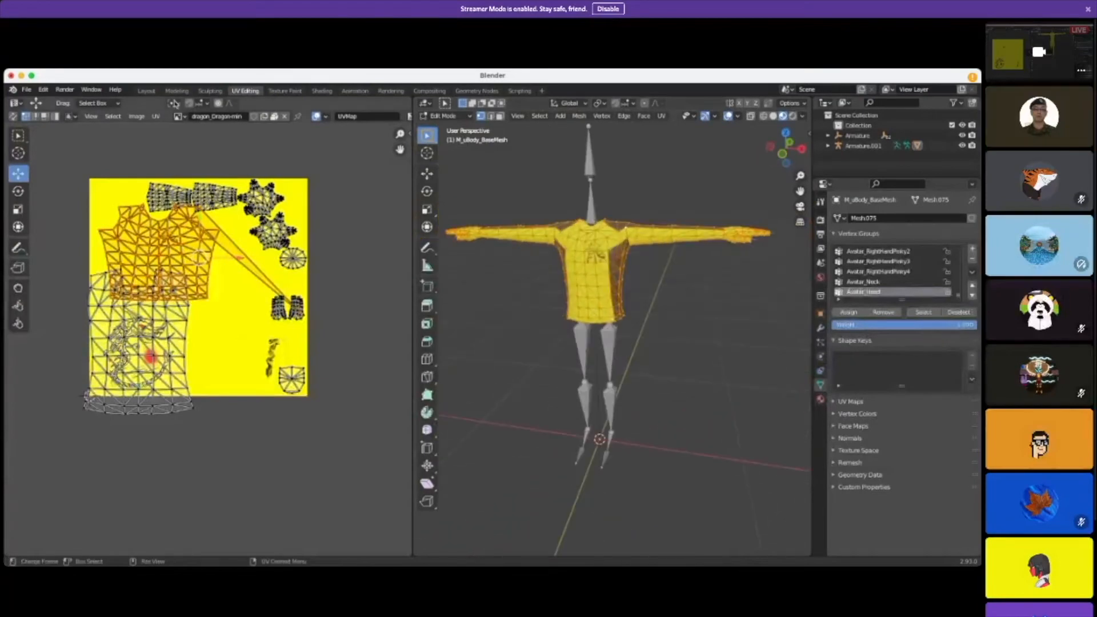
# Step: Start a new General file from the Layout workspace without saving, and delete the default camera, cube and light
pyautogui.click(146, 91)
pyautogui.moveTo(573, 323); pyautogui.dragTo(556, 394, button='middle')
pyautogui.scroll(2, 548, 421)
pyautogui.click(26, 90)
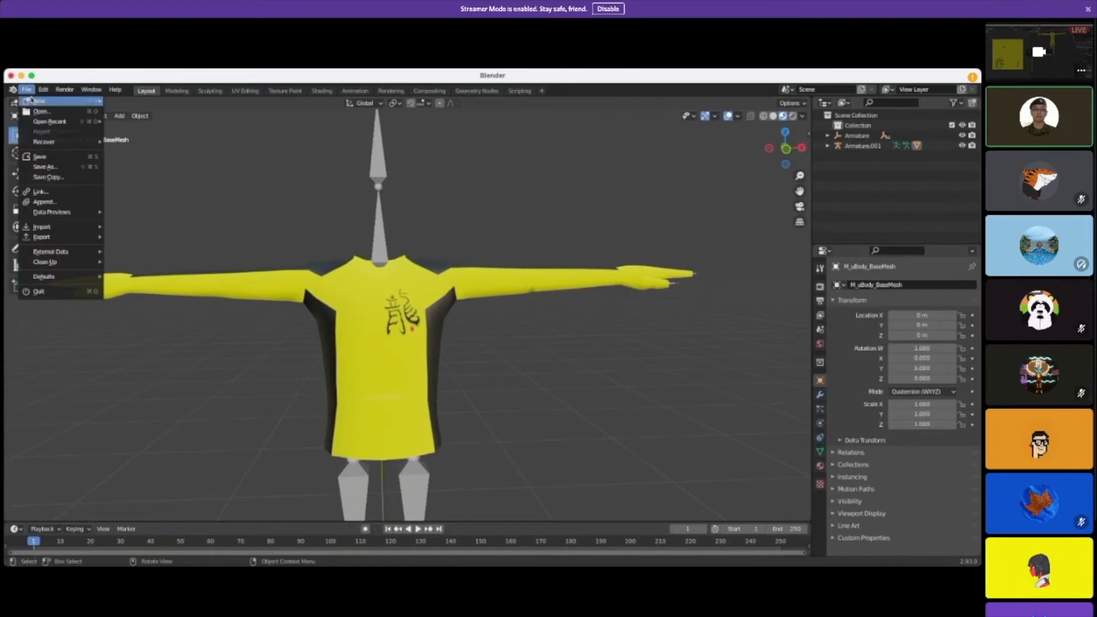
pyautogui.moveTo(36, 102)
pyautogui.click(144, 100)
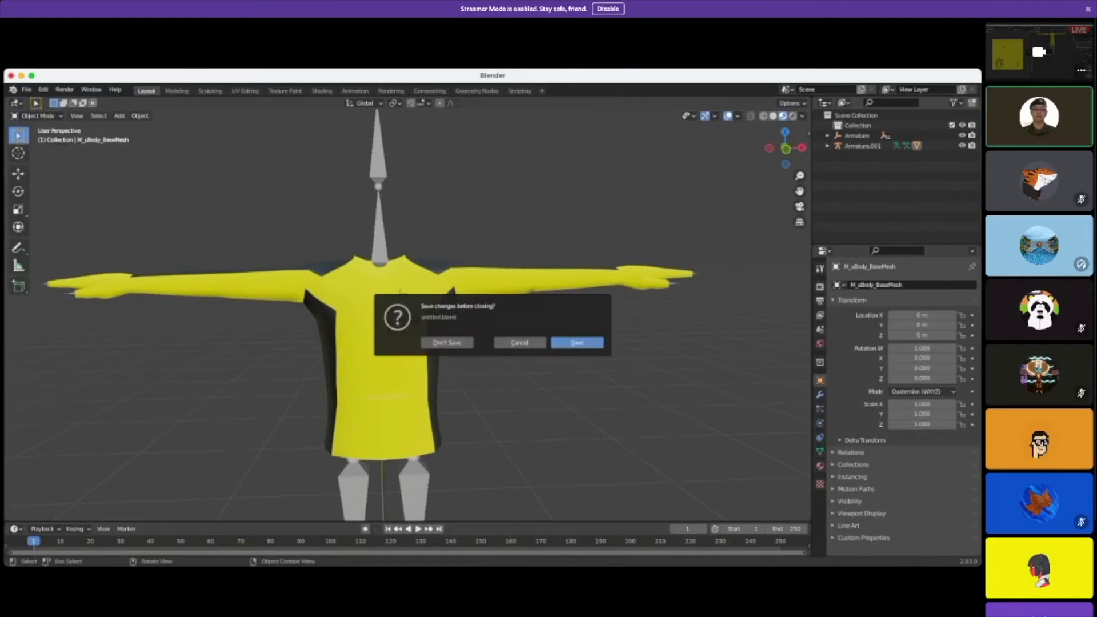
pyautogui.click(445, 344)
pyautogui.press('a')
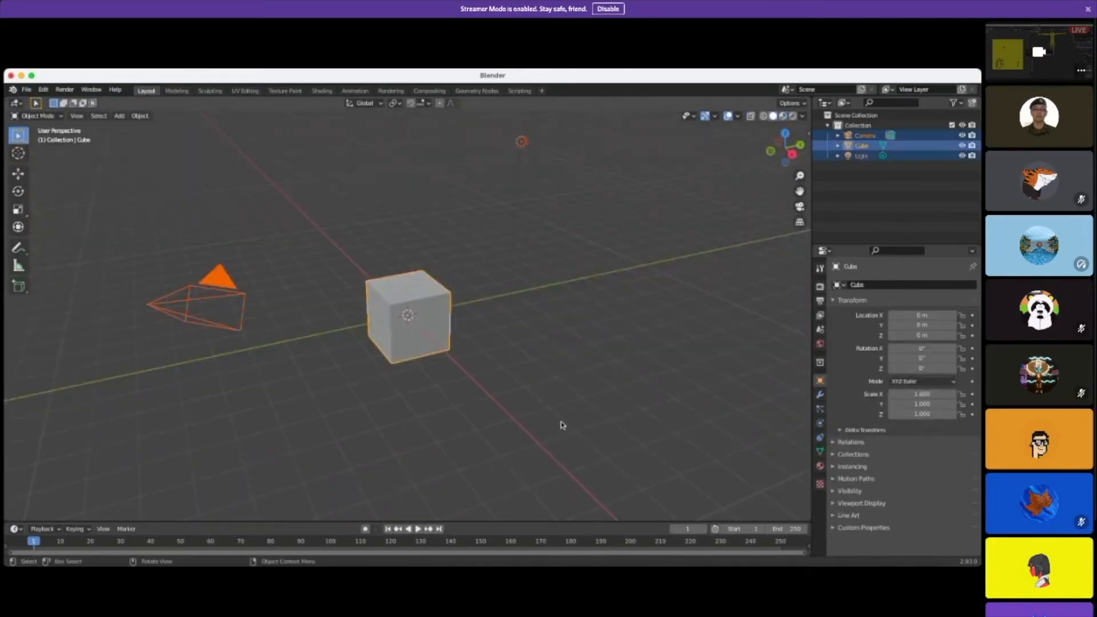
pyautogui.press('Delete')
# Step: Import the avatar model containing the F_uBody_BaseMesh shirt into the empty scene
pyautogui.click(27, 90)
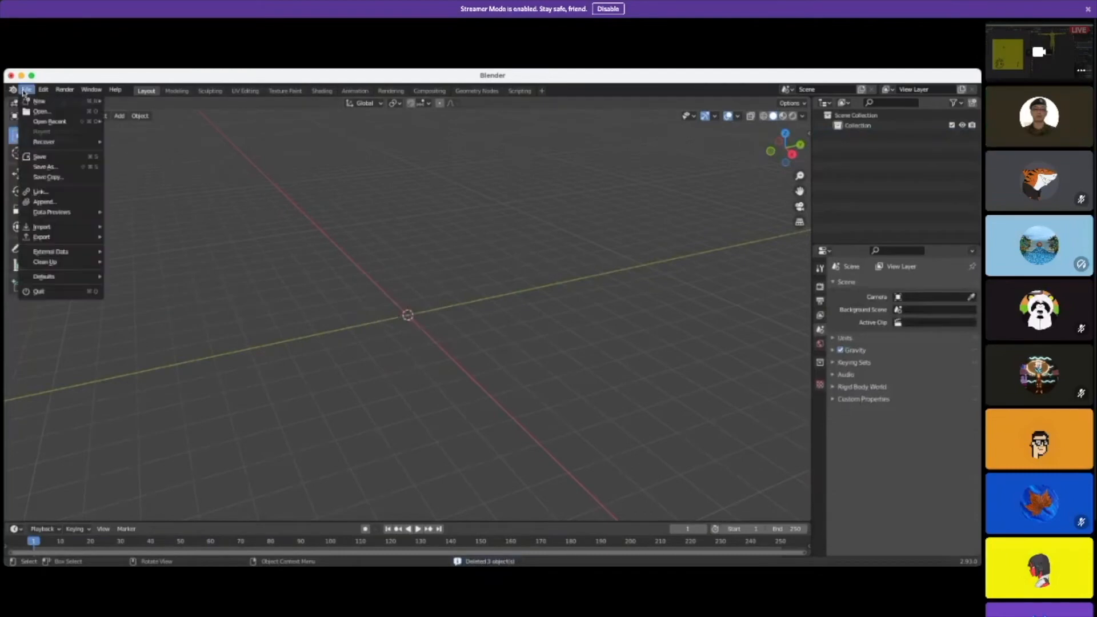
pyautogui.moveTo(83, 233)
pyautogui.click(166, 308)
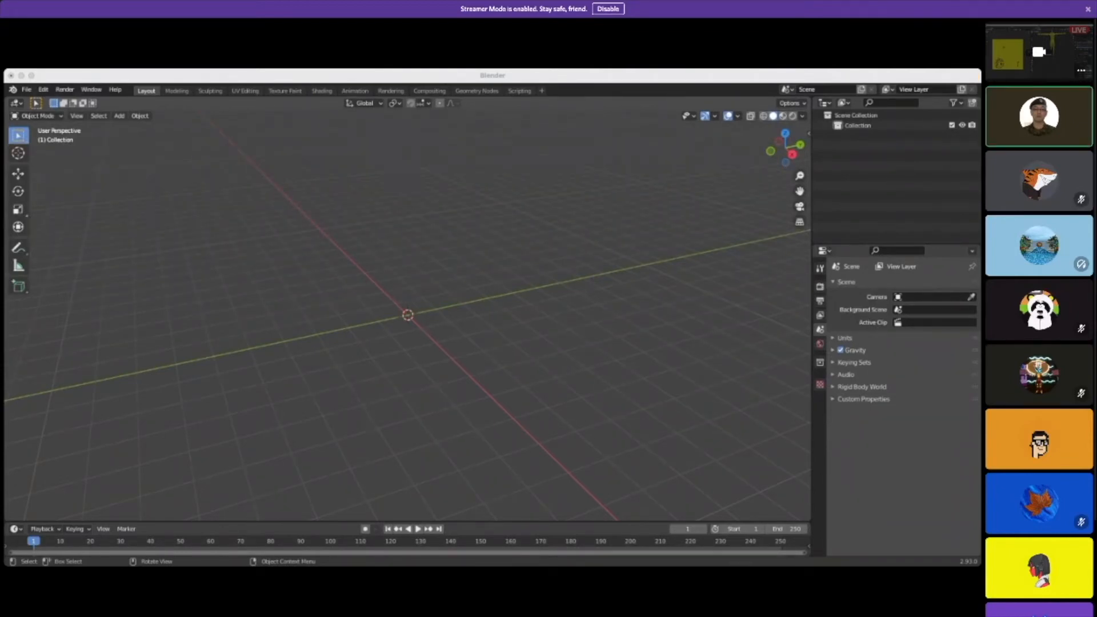
# Step: Show the imported avatar from the front in Material Preview shading and select the F_uBody_BaseMesh shirt
pyautogui.scroll(9, 472, 269)
pyautogui.keyDown('shift'); pyautogui.moveTo(490, 327); pyautogui.dragTo(634, 263, button='middle'); pyautogui.keyUp('shift')
pyautogui.click(782, 115)
pyautogui.scroll(5, 496, 293)
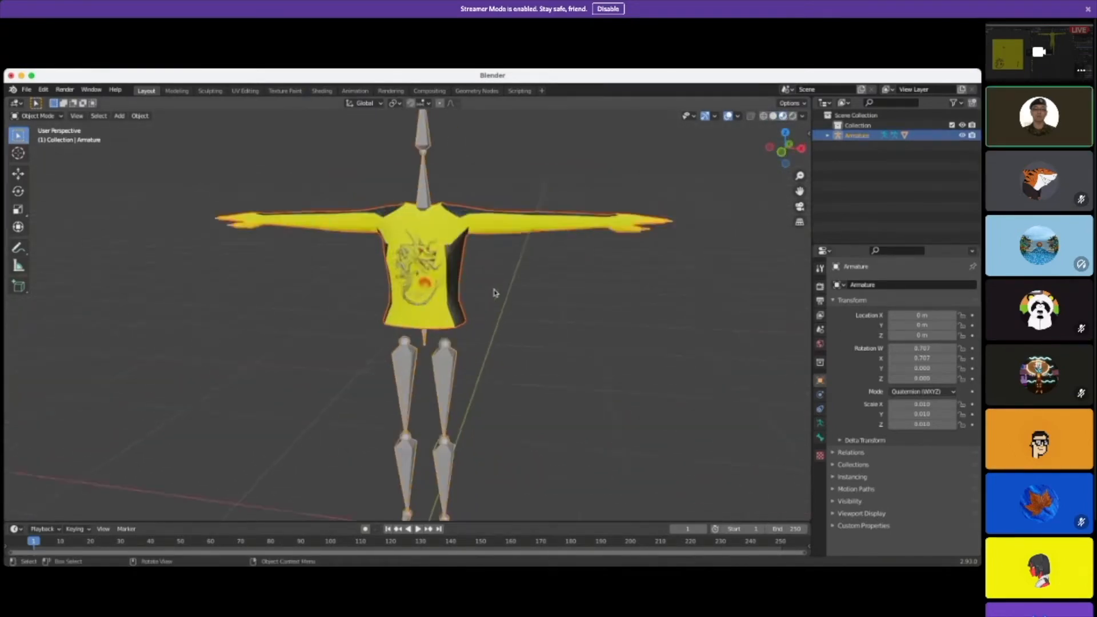
pyautogui.moveTo(220, 113); pyautogui.dragTo(260, 112, button='middle')
pyautogui.click(397, 226)
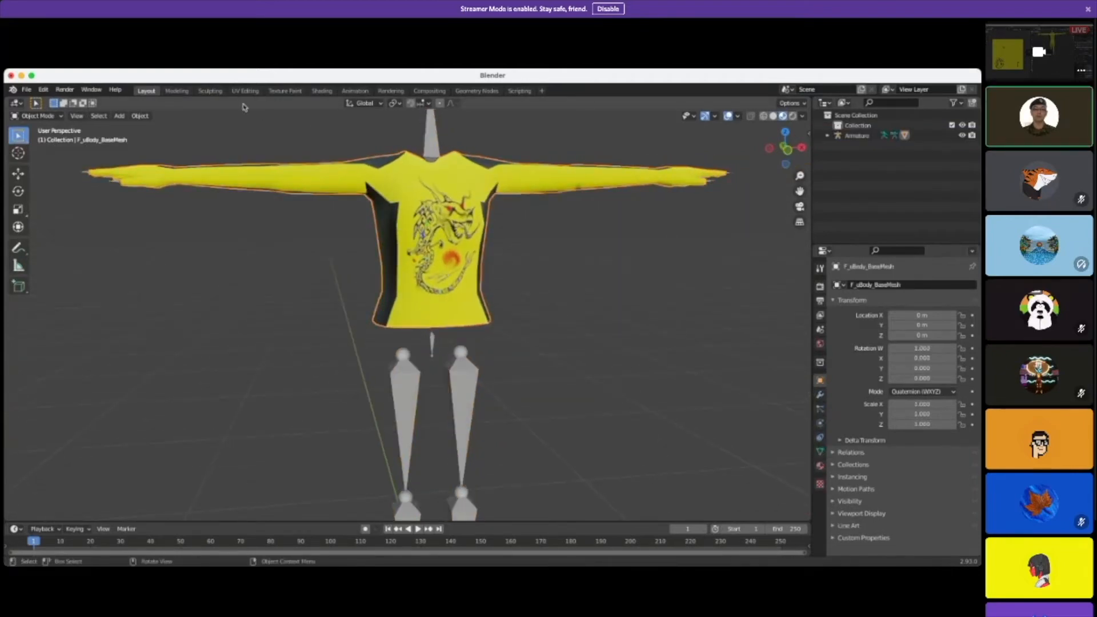
# Step: Open the UV Editing workspace and show the shirt from the front in Material Preview beside its UV layout
pyautogui.click(251, 91)
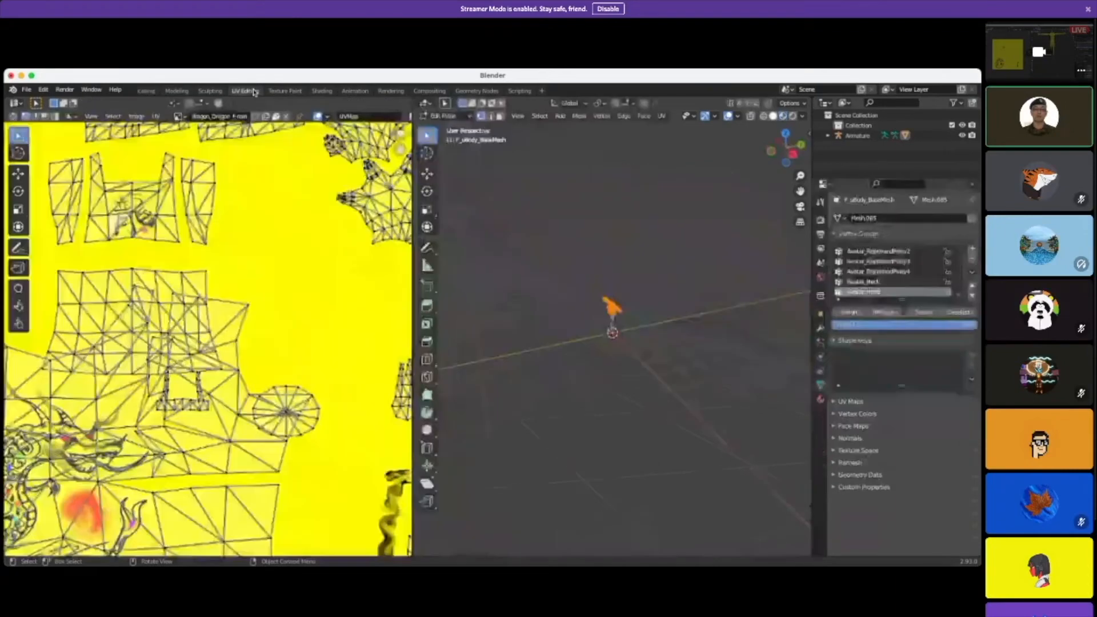
pyautogui.scroll(6, 680, 335)
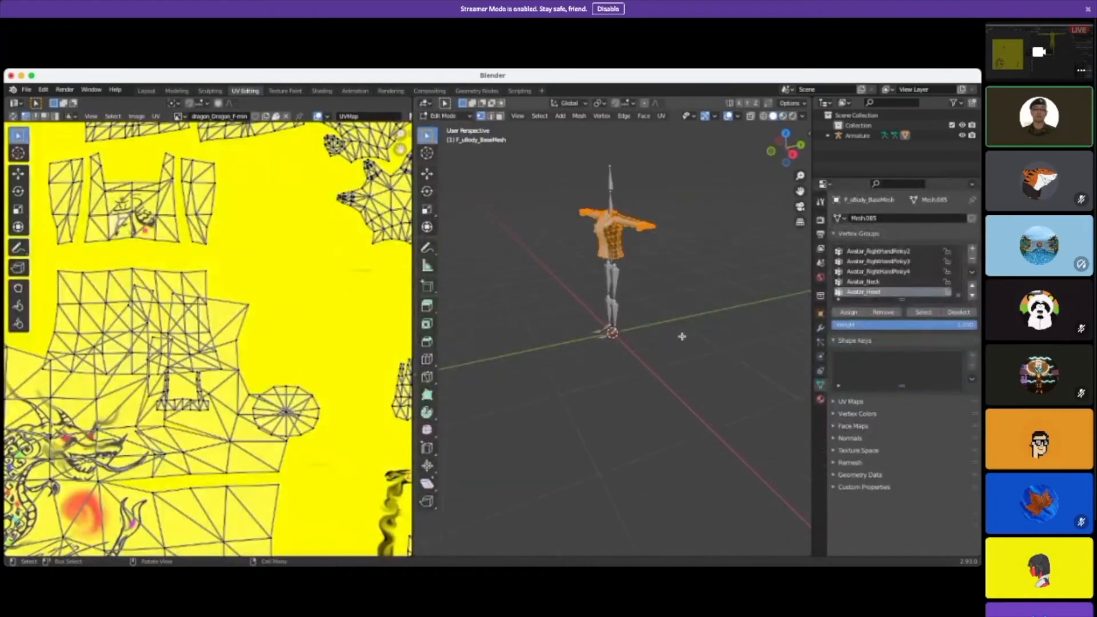
pyautogui.click(783, 116)
pyautogui.moveTo(631, 300); pyautogui.dragTo(685, 283, button='middle')
pyautogui.scroll(-3, 654, 394)
pyautogui.keyDown('ctrl'); pyautogui.moveTo(654, 394); pyautogui.dragTo(660, 341, button='middle'); pyautogui.keyUp('ctrl')
pyautogui.scroll(-5, 105, 381)
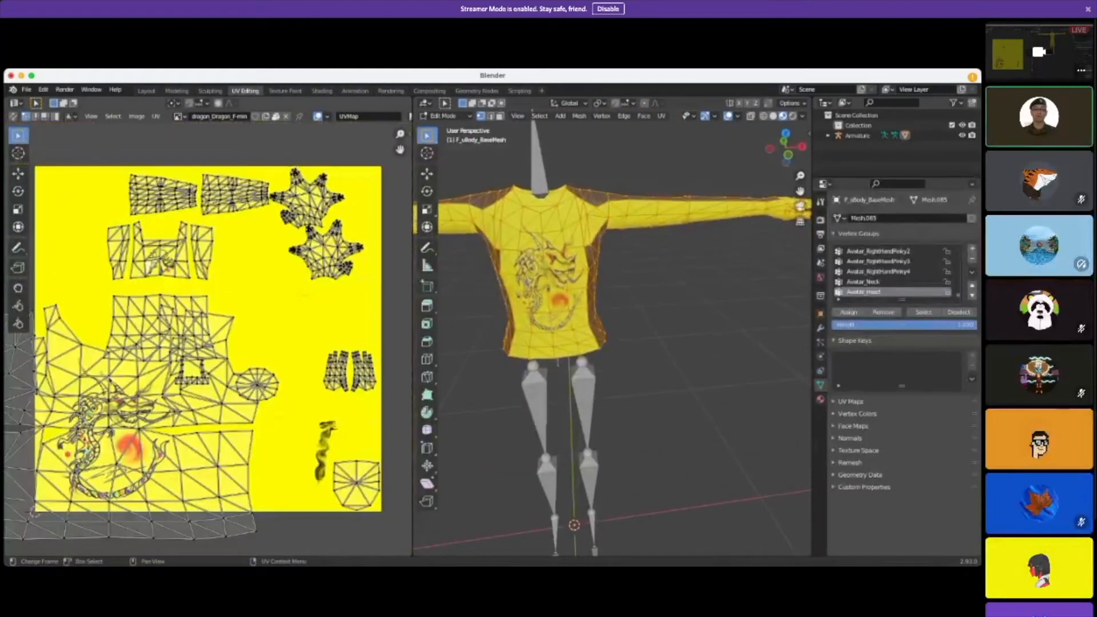
# Step: Examine the torso UV islands over the dragon texture and compare them with the shirt front in the 3D view
pyautogui.scroll(2, 247, 361)
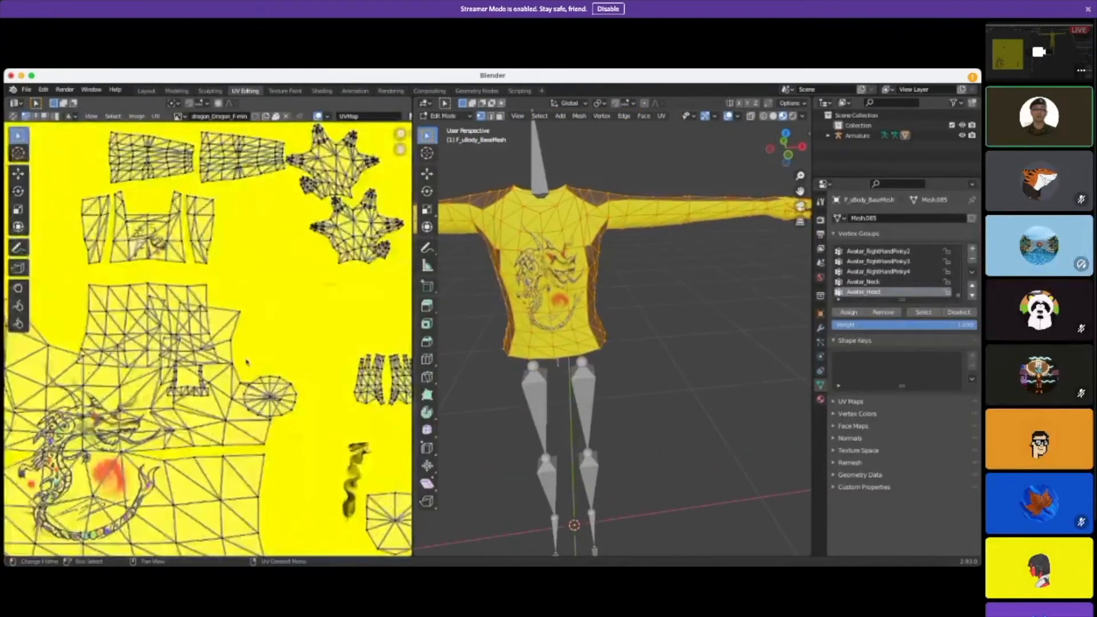
pyautogui.scroll(-2, 250, 360)
pyautogui.moveTo(252, 355); pyautogui.dragTo(311, 324, button='middle')
pyautogui.scroll(2, 305, 330)
pyautogui.scroll(1, 72, 382)
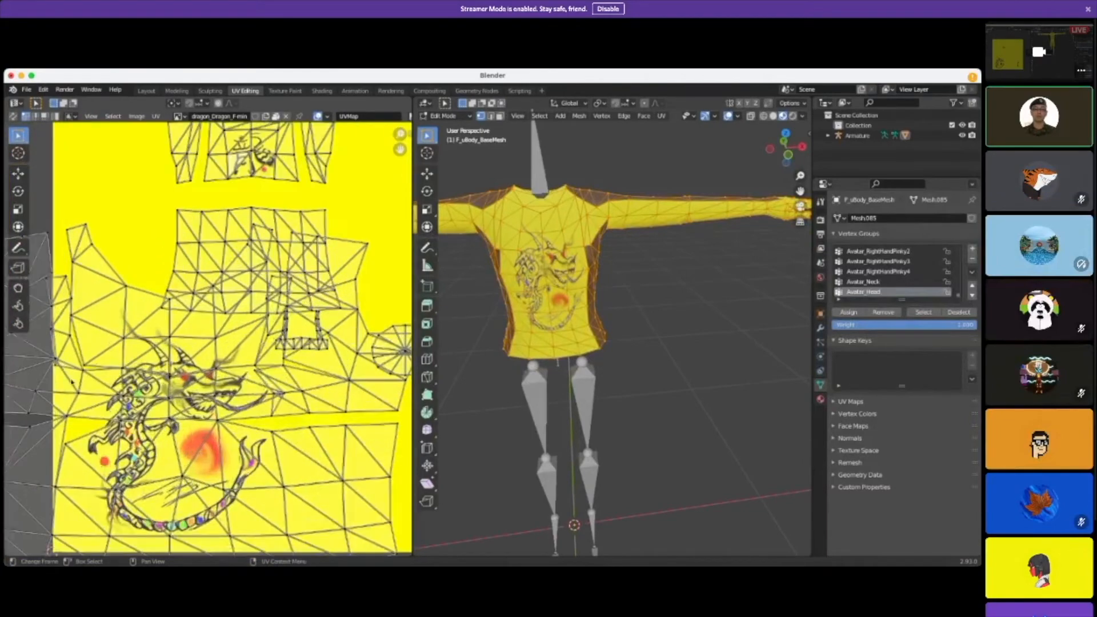
pyautogui.scroll(-5, 135, 315)
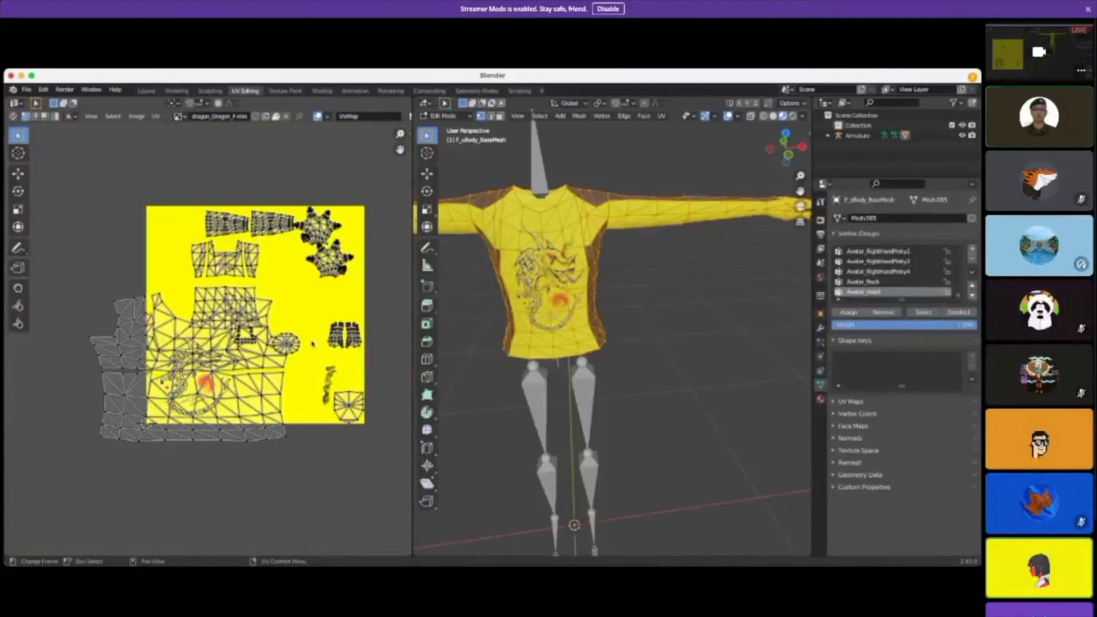
pyautogui.scroll(3, 275, 344)
pyautogui.scroll(2, 275, 343)
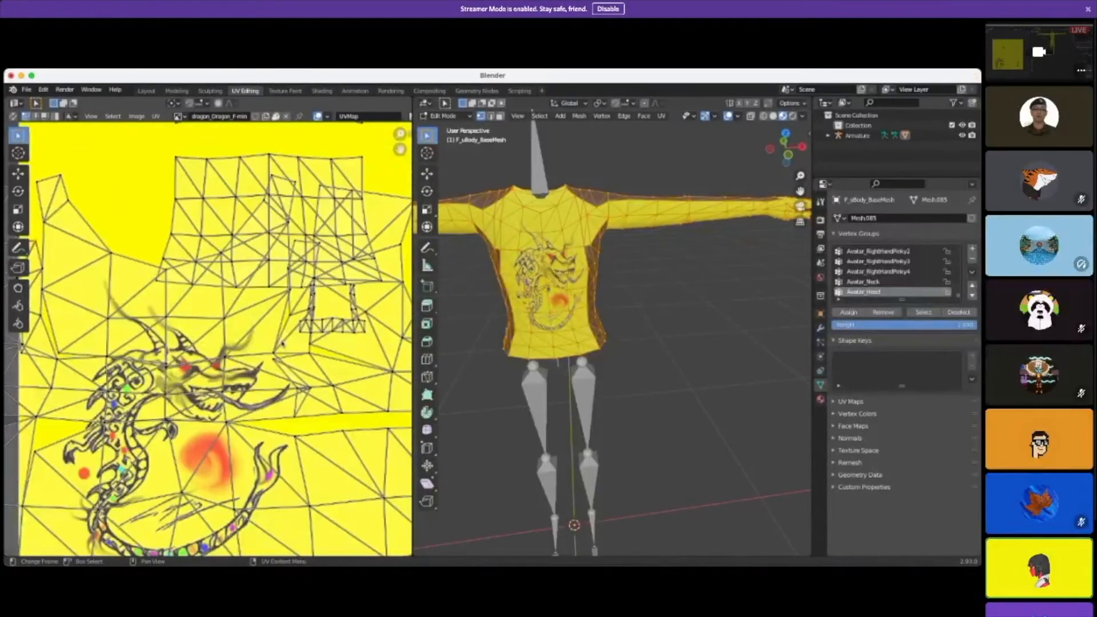
pyautogui.scroll(1, 281, 345)
pyautogui.moveTo(706, 317); pyautogui.dragTo(686, 312, button='middle')
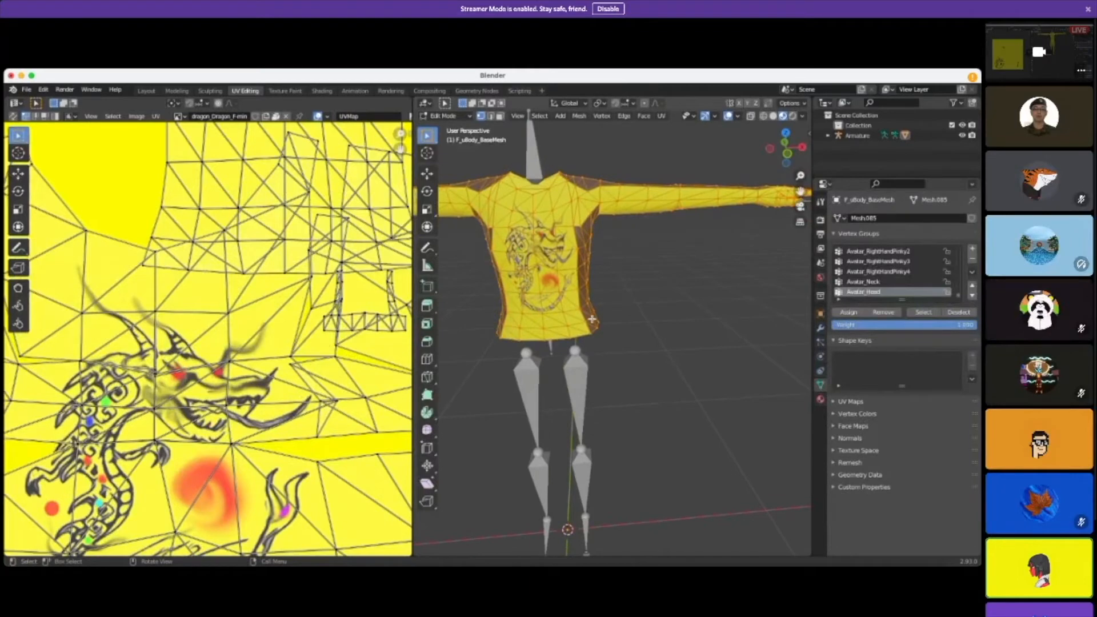
pyautogui.scroll(-4, 207, 275)
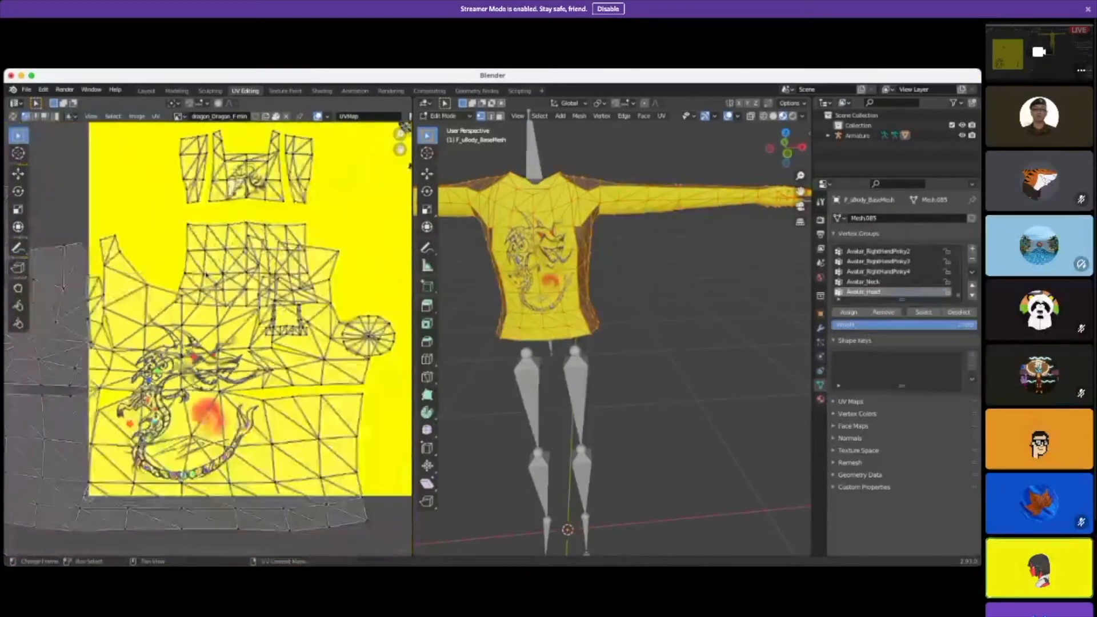
pyautogui.scroll(3, 658, 274)
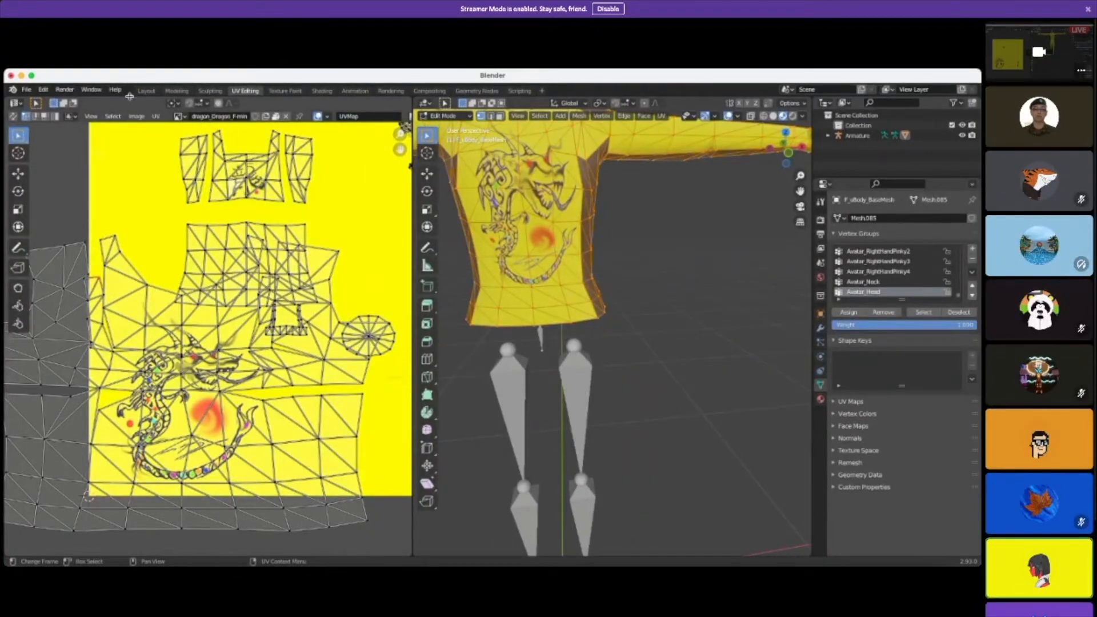
# Step: Return to the Layout workspace and put the shirt mesh in Edit Mode with face selection
pyautogui.click(146, 90)
pyautogui.click(36, 117)
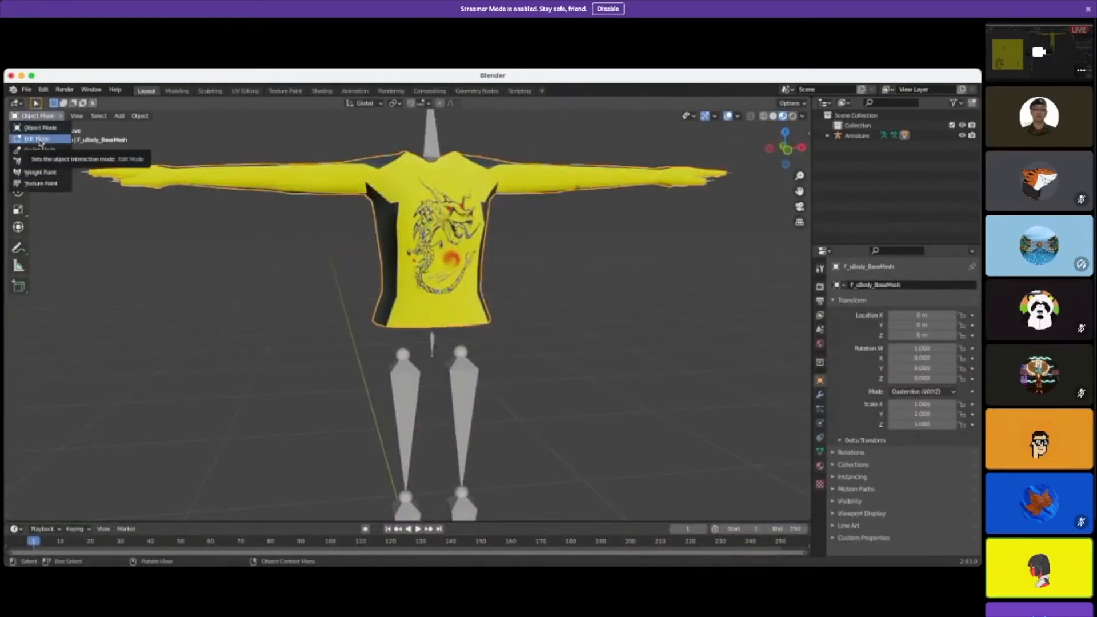
pyautogui.click(37, 139)
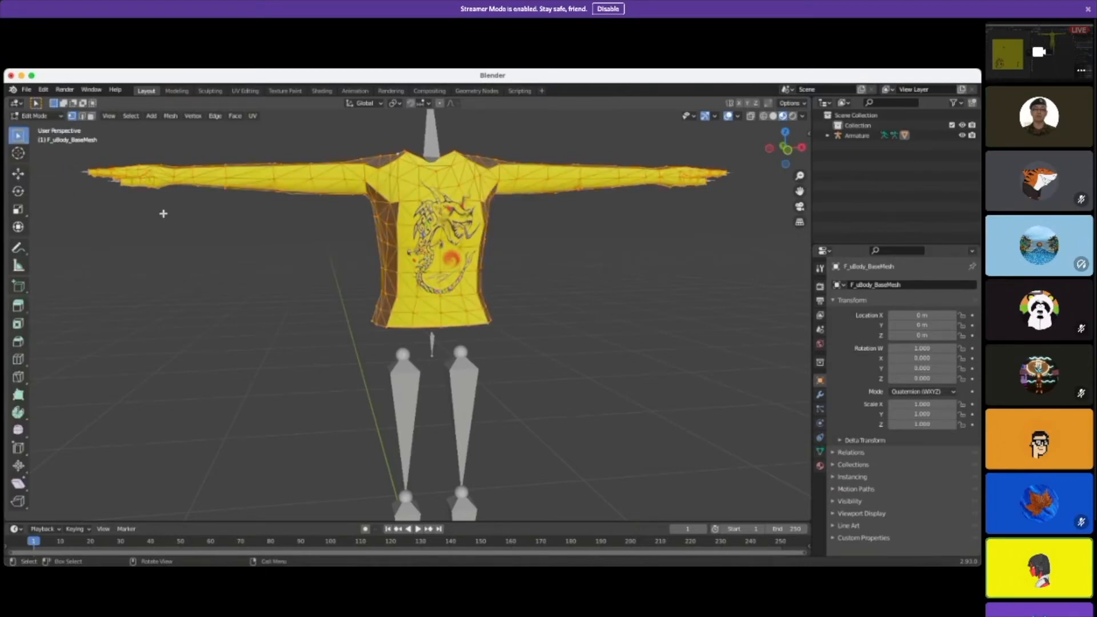
pyautogui.click(234, 116)
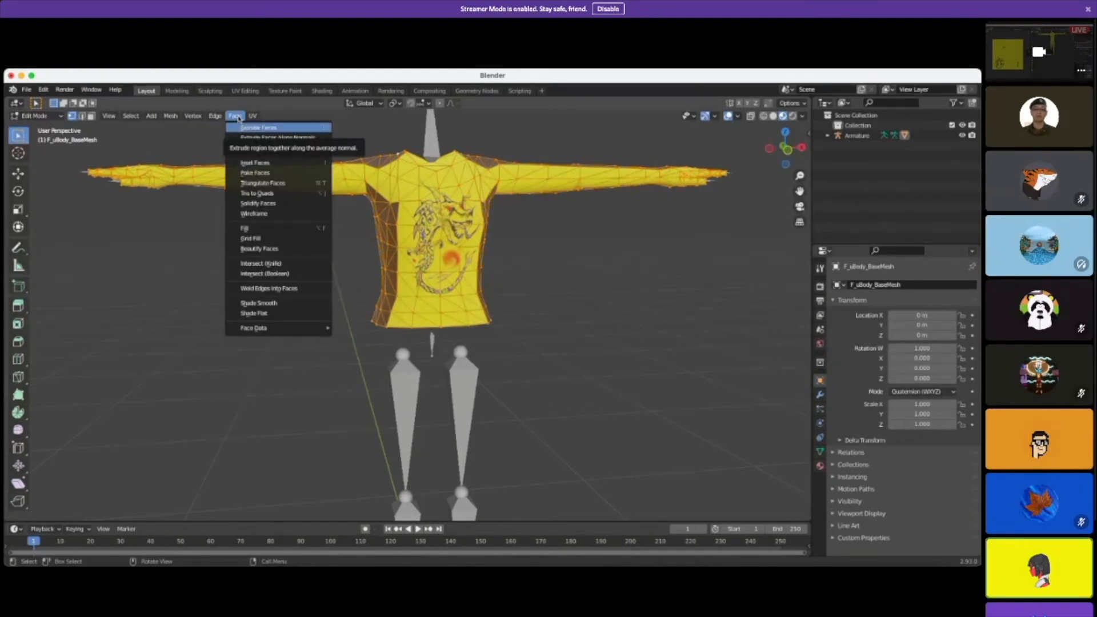
pyautogui.click(216, 119)
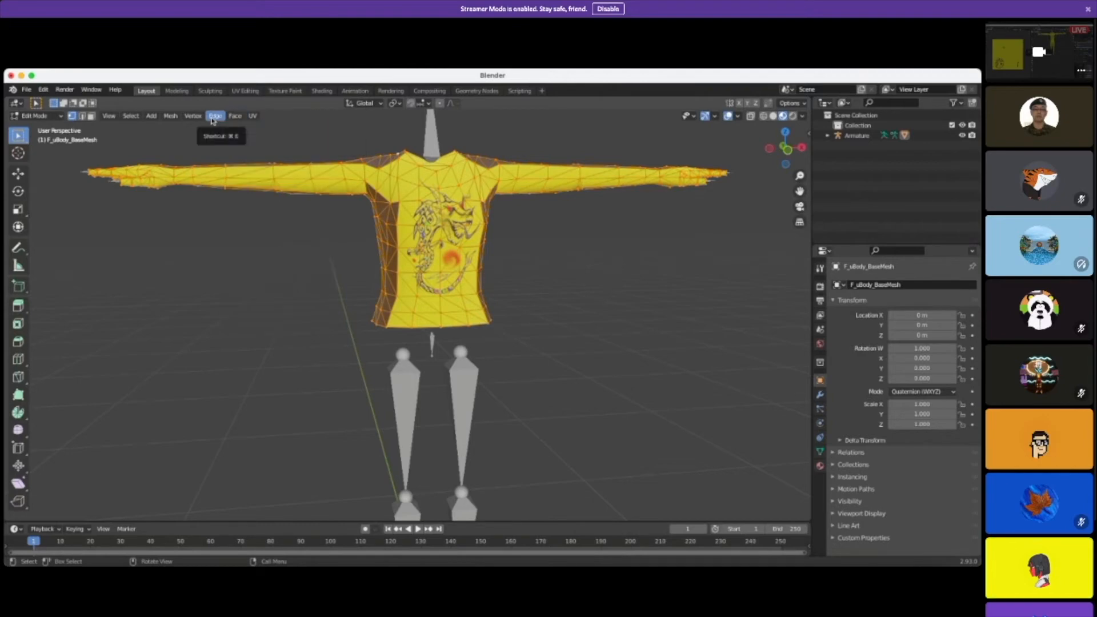
pyautogui.click(48, 116)
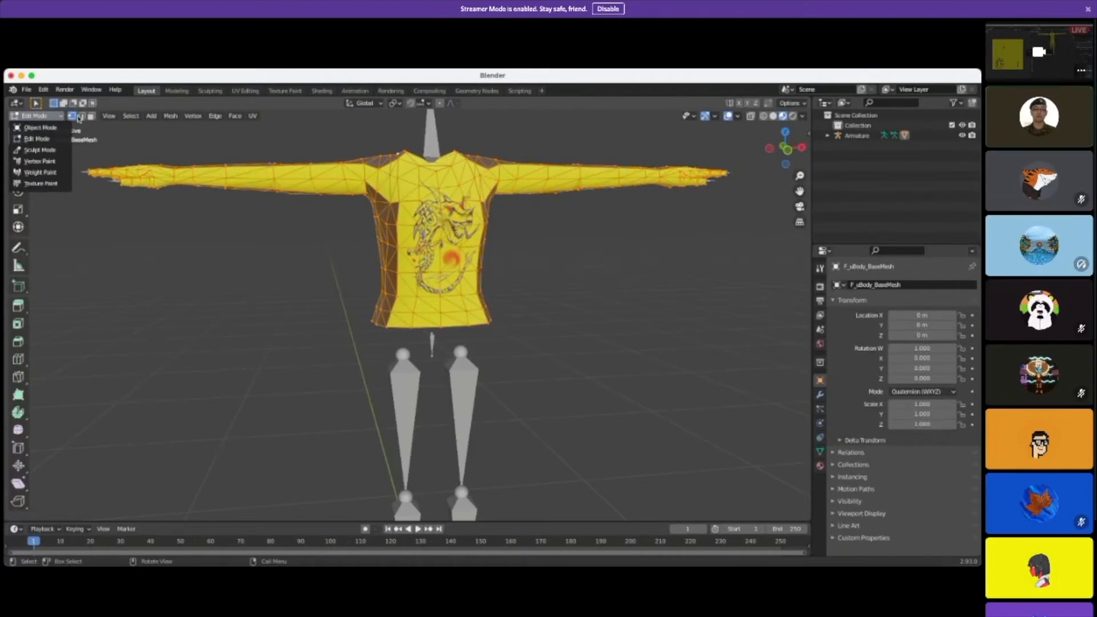
pyautogui.click(81, 117)
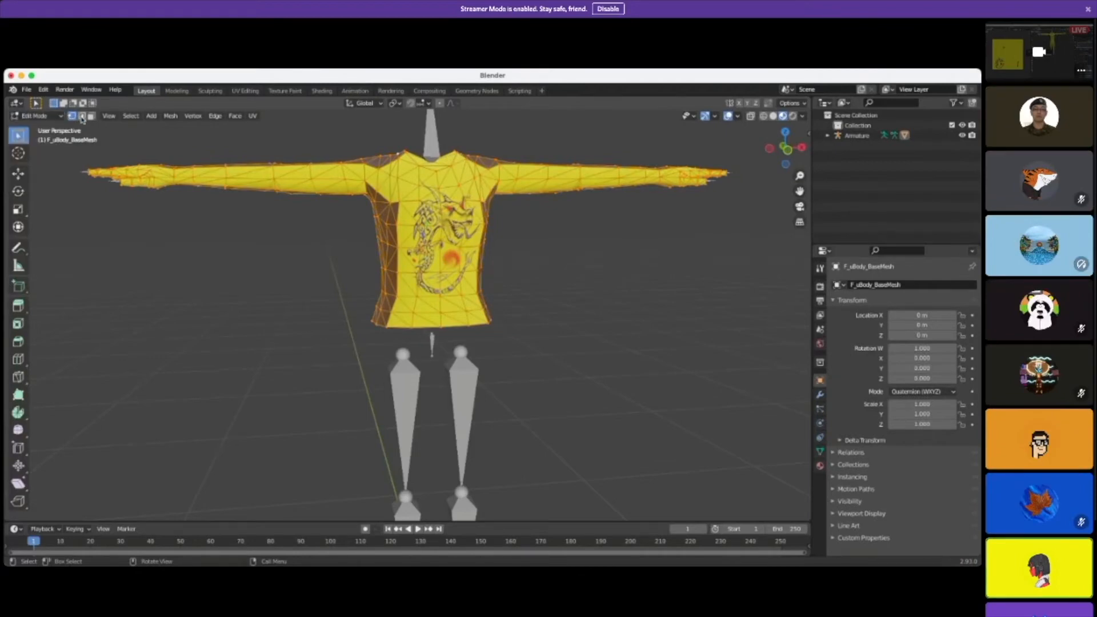
pyautogui.click(82, 117)
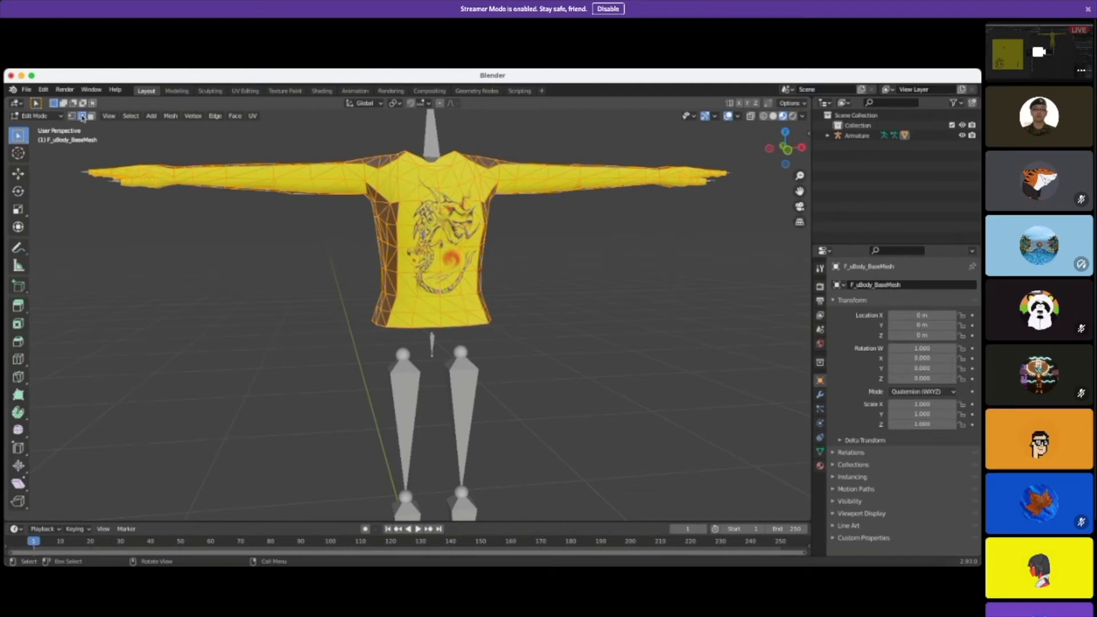
pyautogui.click(89, 116)
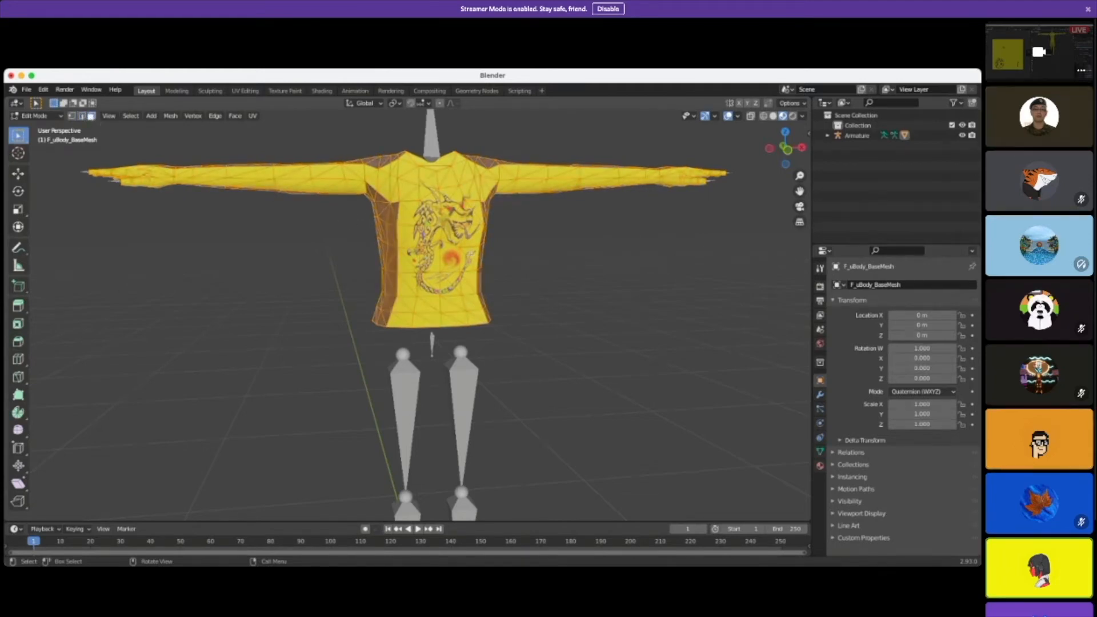
# Step: Clear the selection and select the band of front torso faces covering the dragon's head, from side to side
pyautogui.click(594, 267)
pyautogui.scroll(3, 572, 266)
pyautogui.moveTo(603, 258); pyautogui.dragTo(568, 301, button='middle')
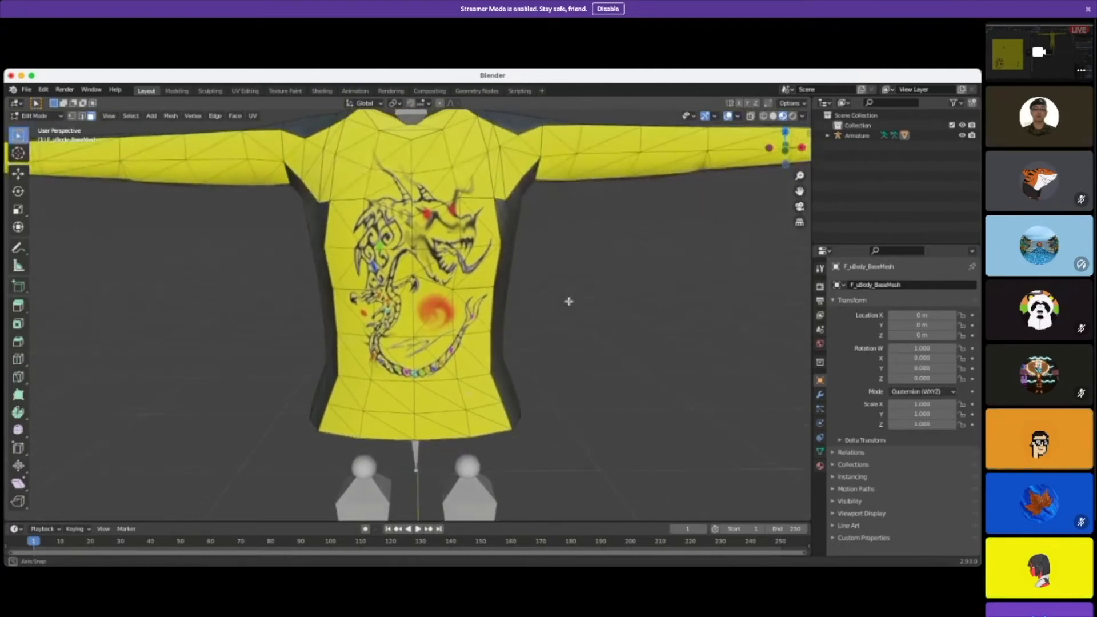
pyautogui.click(438, 231)
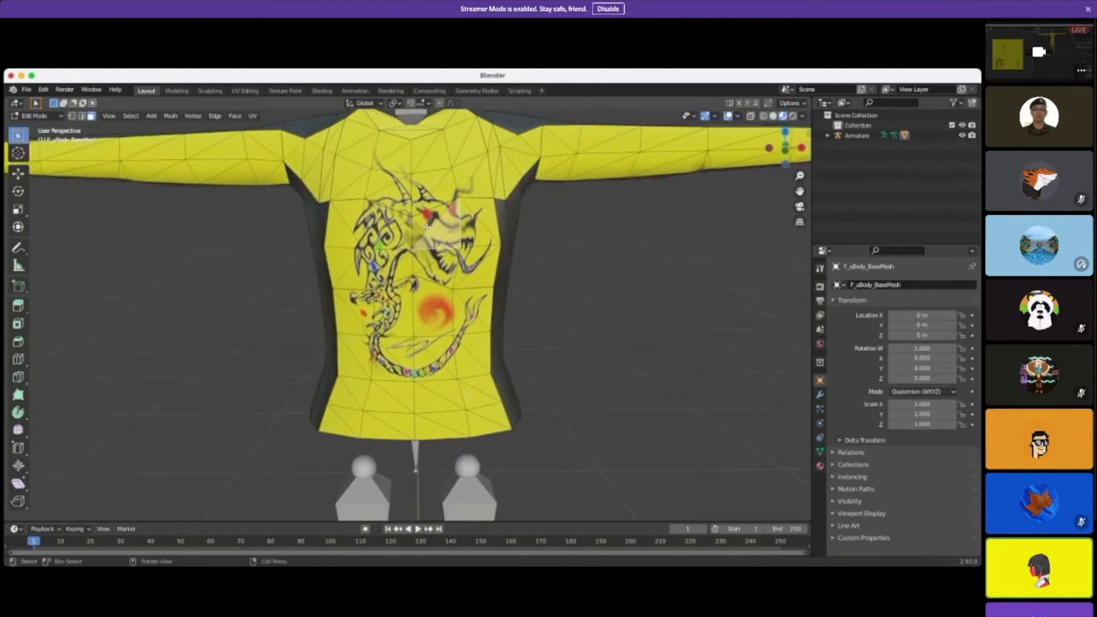
pyautogui.click(443, 267)
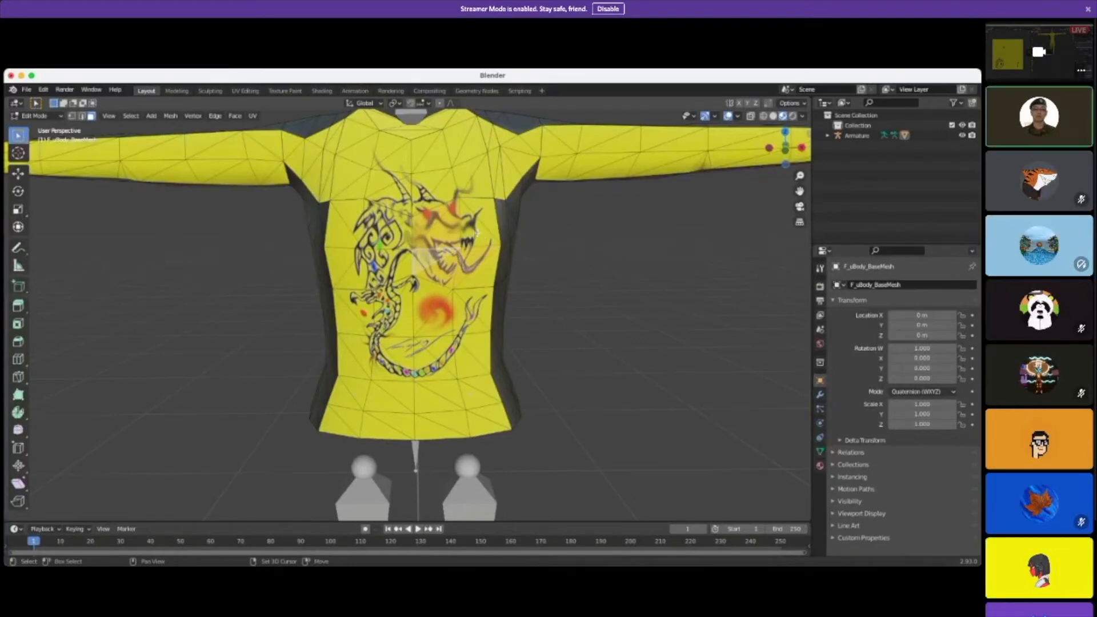
pyautogui.click(481, 223)
pyautogui.click(433, 266)
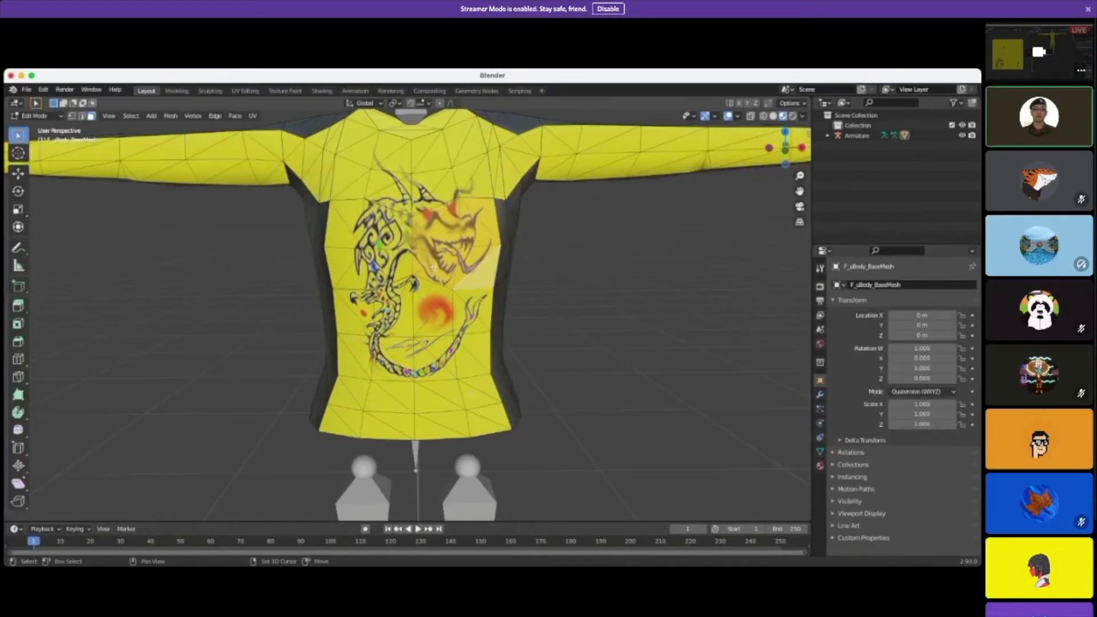
pyautogui.keyDown('shift'); pyautogui.click(401, 271); pyautogui.keyUp('shift')
pyautogui.keyDown('shift'); pyautogui.click(384, 260); pyautogui.keyUp('shift')
pyautogui.keyDown('shift'); pyautogui.click(401, 234); pyautogui.keyUp('shift')
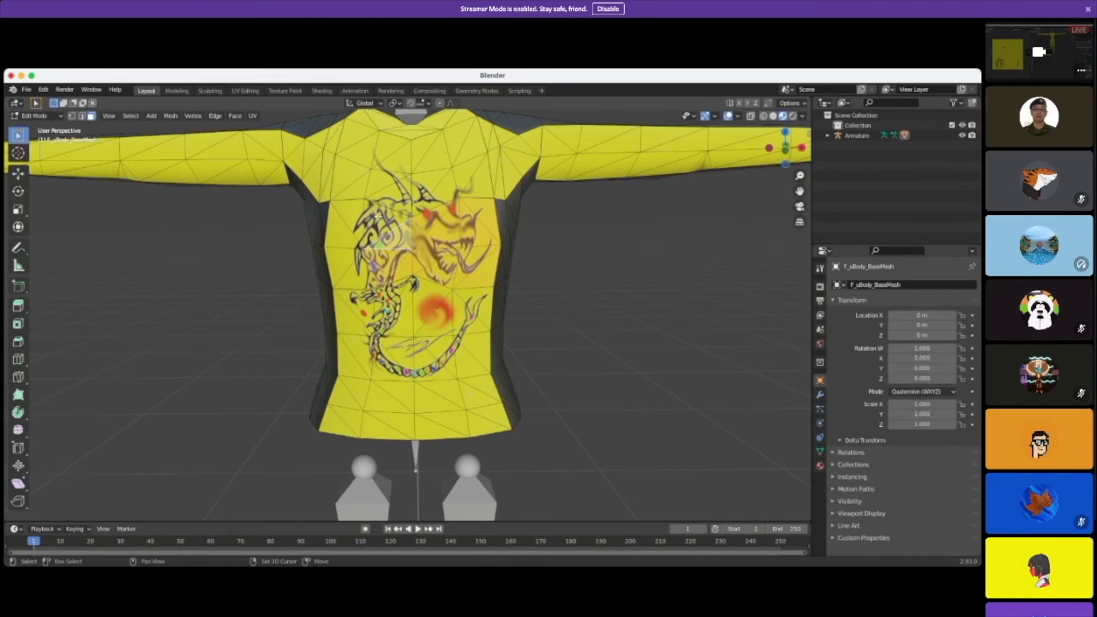
pyautogui.keyDown('shift'); pyautogui.click(377, 218); pyautogui.keyUp('shift')
pyautogui.keyDown('shift'); pyautogui.click(354, 219); pyautogui.keyUp('shift')
pyautogui.keyDown('shift'); pyautogui.click(340, 232); pyautogui.keyUp('shift')
pyautogui.keyDown('shift'); pyautogui.click(340, 261); pyautogui.keyUp('shift')
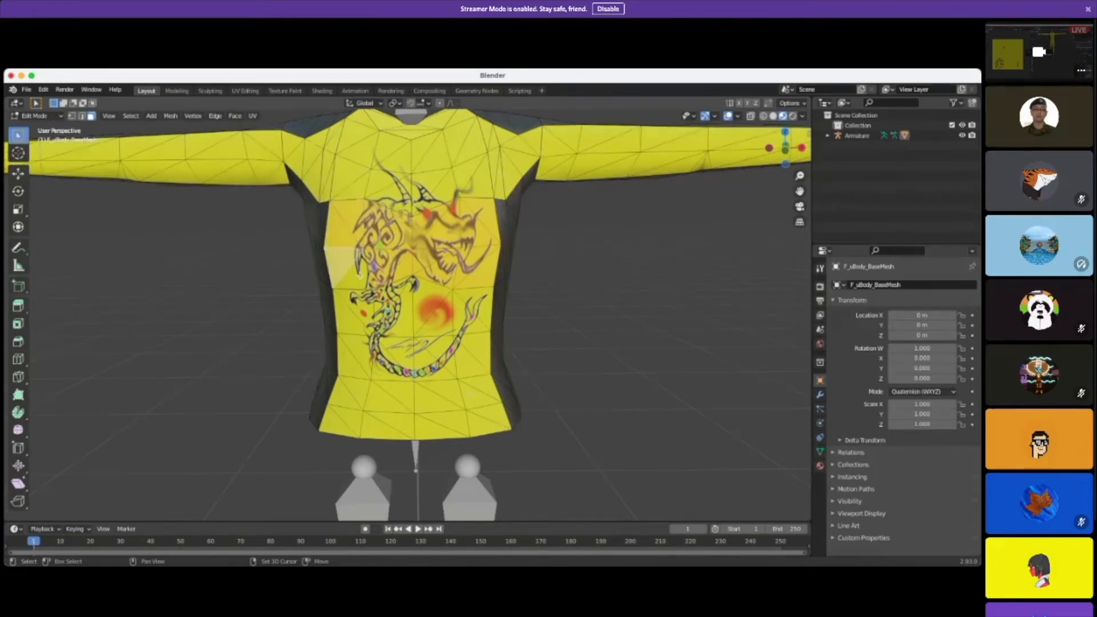
pyautogui.keyDown('shift'); pyautogui.click(354, 276); pyautogui.keyUp('shift')
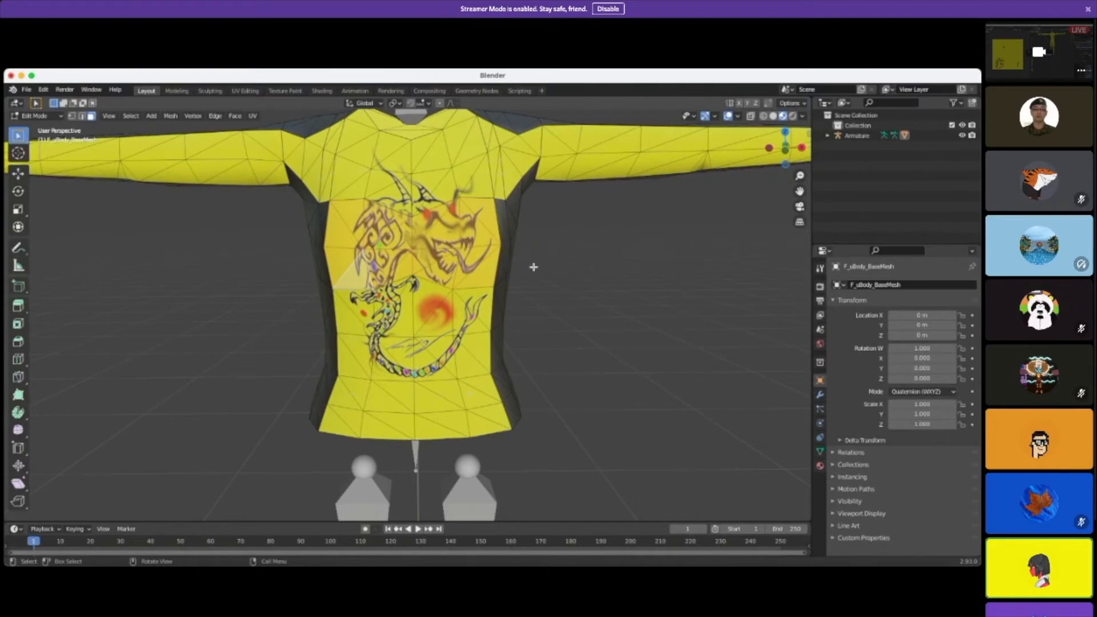
# Step: Unwrap the selected front torso faces with Project from View while facing the shirt front
pyautogui.moveTo(549, 262)
pyautogui.mouseDown(button='middle')
pyautogui.moveTo(509, 257)
pyautogui.moveTo(555, 262)
pyautogui.mouseUp(button='middle')
pyautogui.scroll(-1, 538, 264)
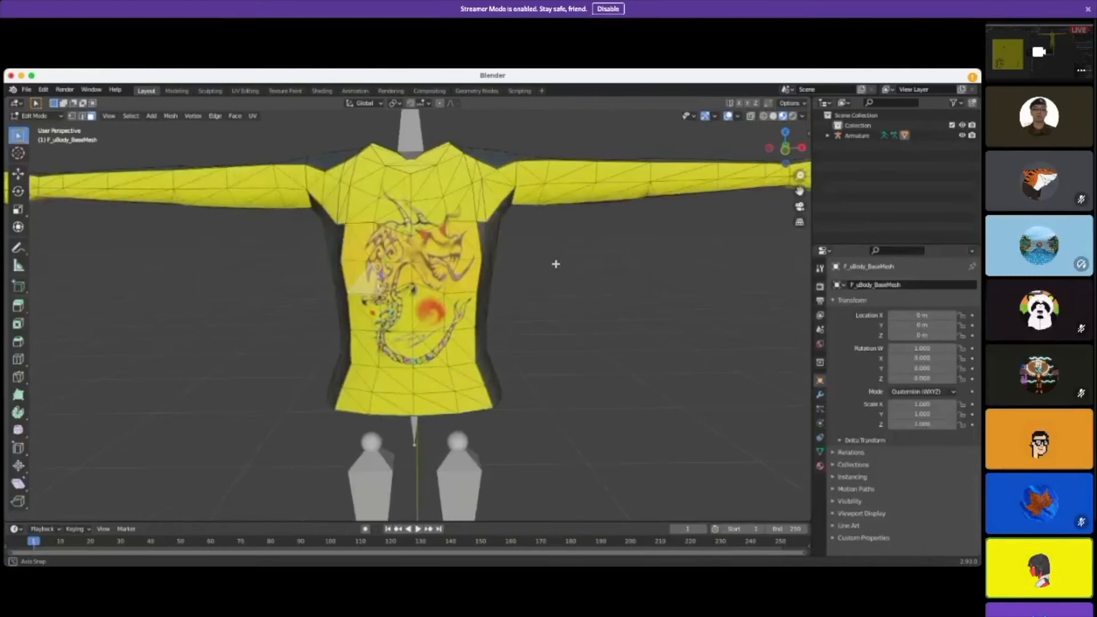
pyautogui.rightClick(463, 247)
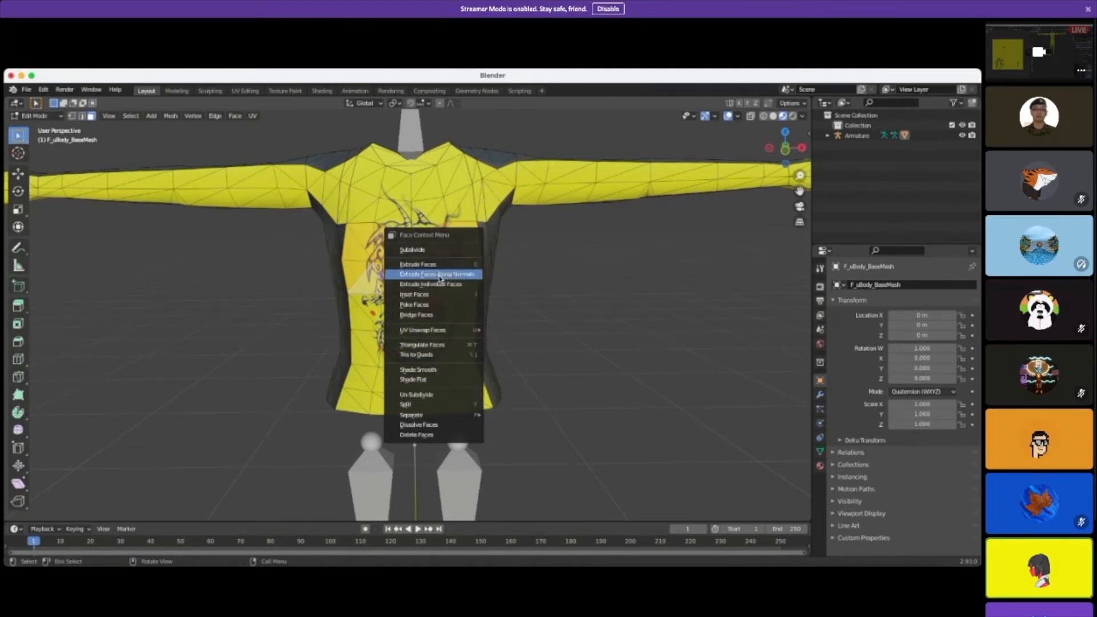
pyautogui.moveTo(441, 334)
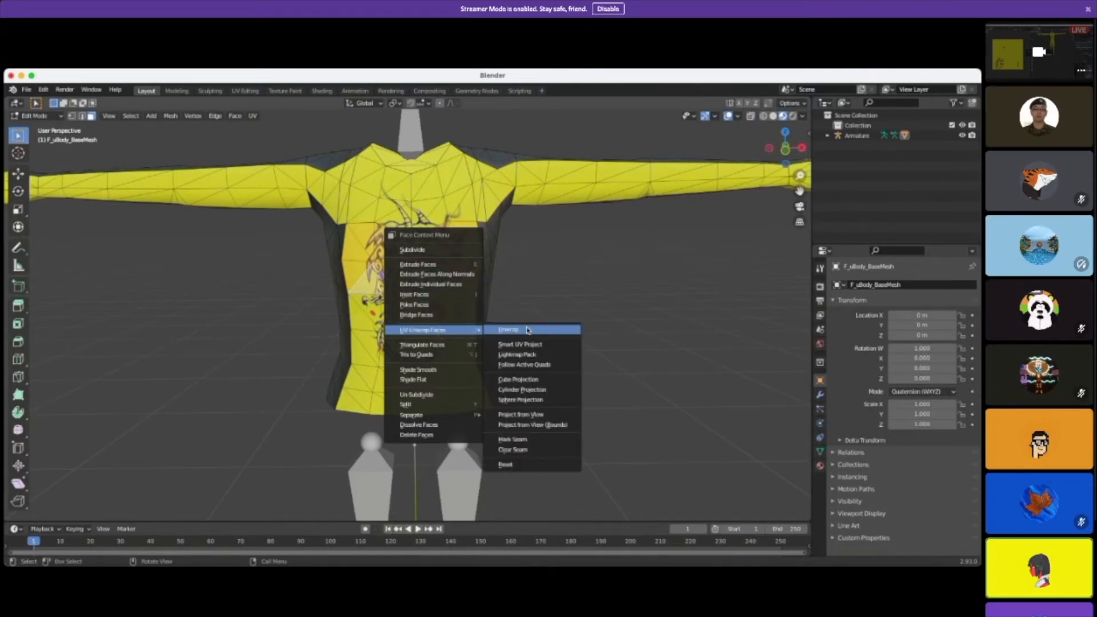
pyautogui.click(533, 415)
pyautogui.moveTo(586, 335); pyautogui.dragTo(563, 326, button='middle')
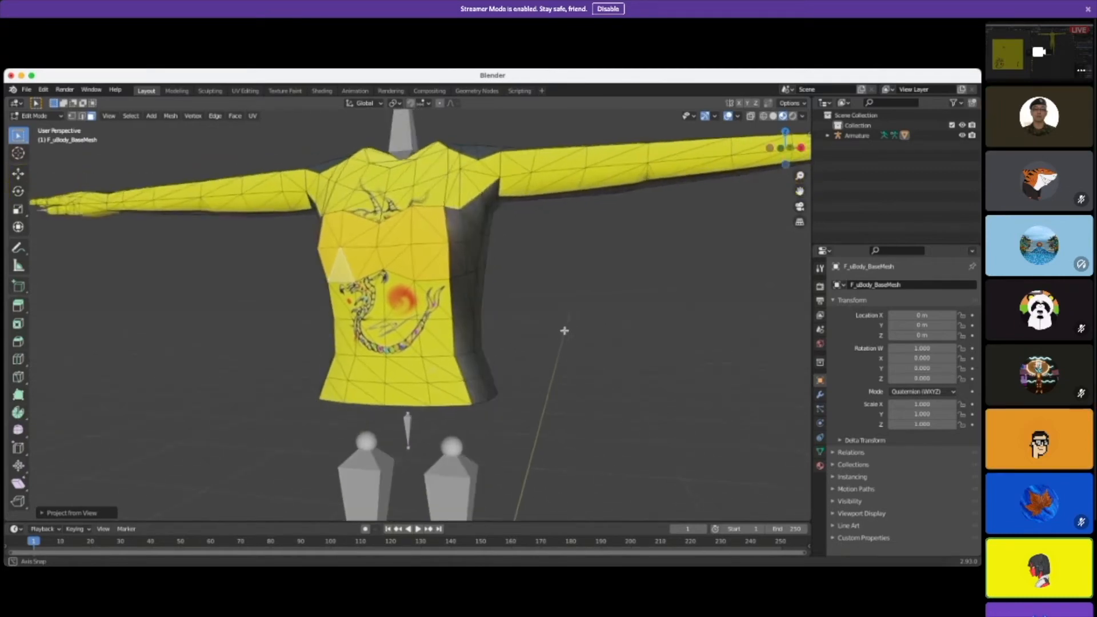
pyautogui.moveTo(565, 330); pyautogui.dragTo(564, 330, button='middle')
pyautogui.scroll(2, 561, 311)
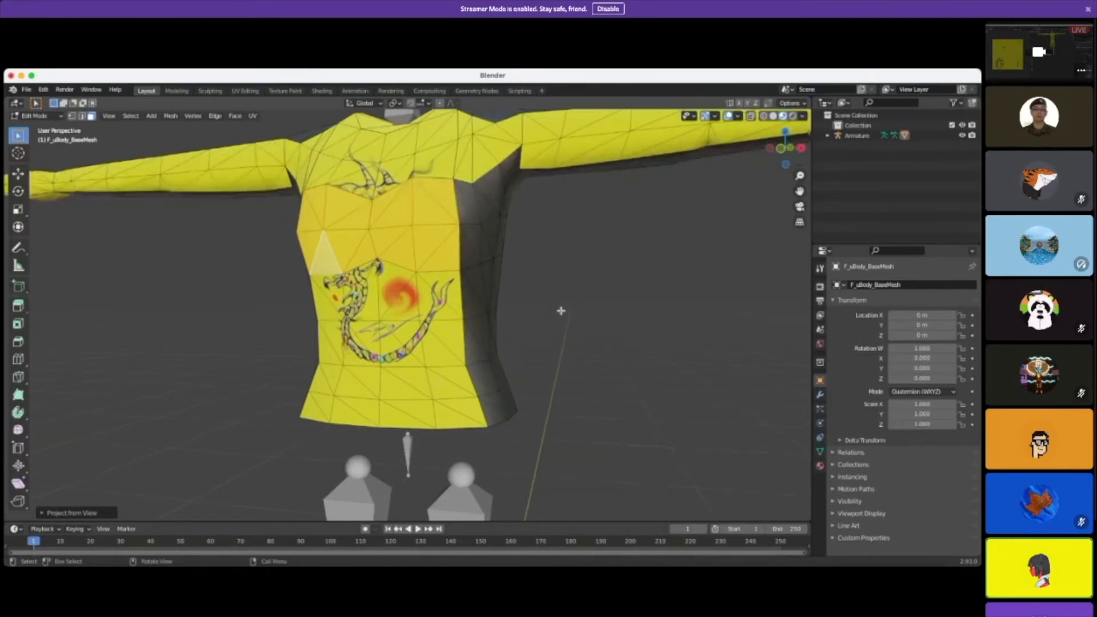
pyautogui.moveTo(563, 318); pyautogui.dragTo(575, 327, button='middle')
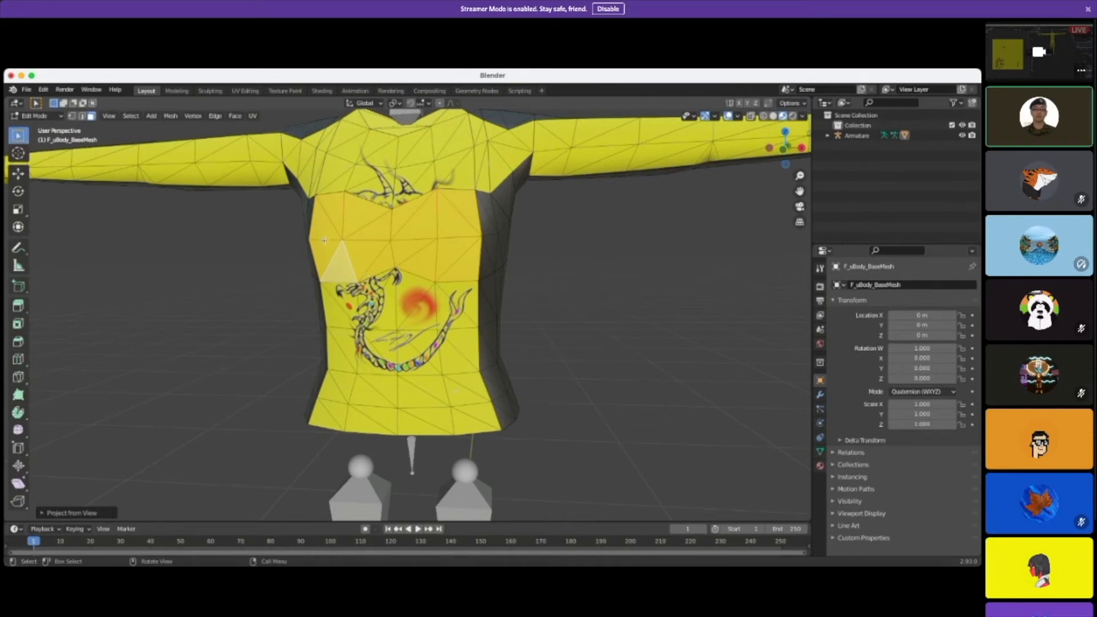
# Step: Deselect all faces and inspect the dragon artwork around the reprojected faces on the shirt front
pyautogui.click(578, 277)
pyautogui.scroll(1, 577, 278)
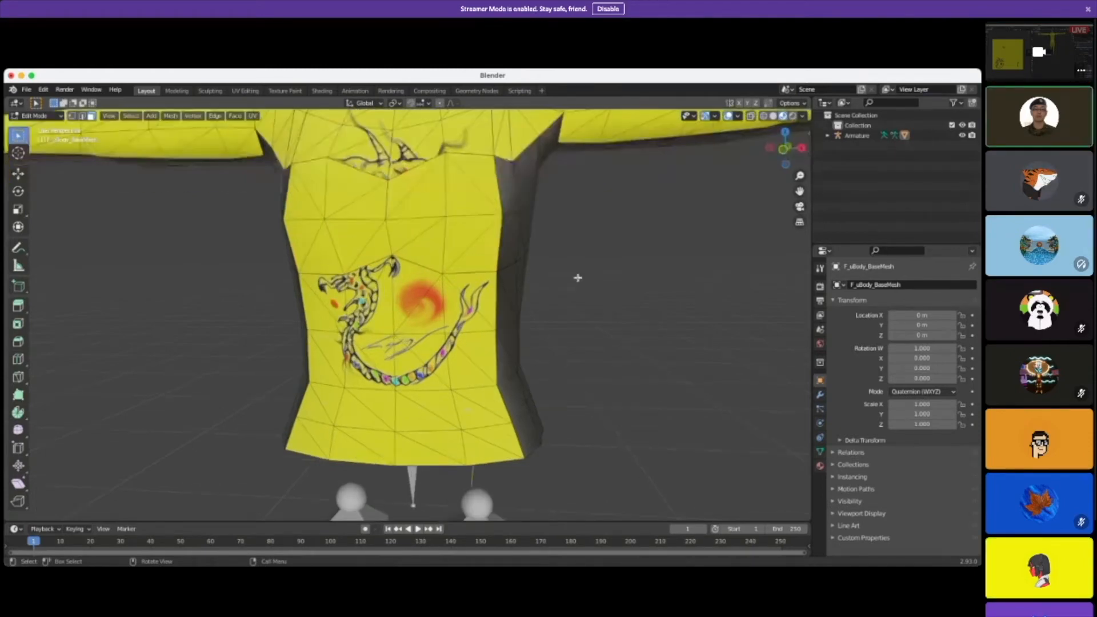
pyautogui.scroll(-2, 578, 277)
pyautogui.moveTo(581, 278); pyautogui.dragTo(590, 267, button='middle')
pyautogui.scroll(-1, 590, 267)
pyautogui.scroll(2, 590, 267)
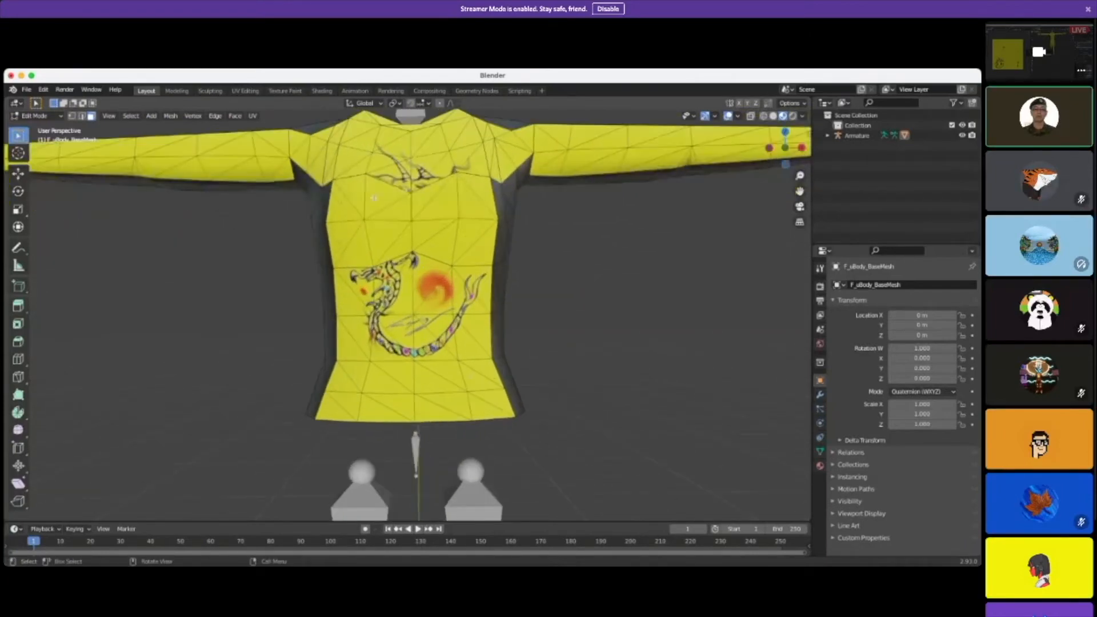
pyautogui.moveTo(629, 265); pyautogui.dragTo(576, 296, button='middle')
pyautogui.scroll(2, 537, 294)
pyautogui.scroll(-1, 576, 296)
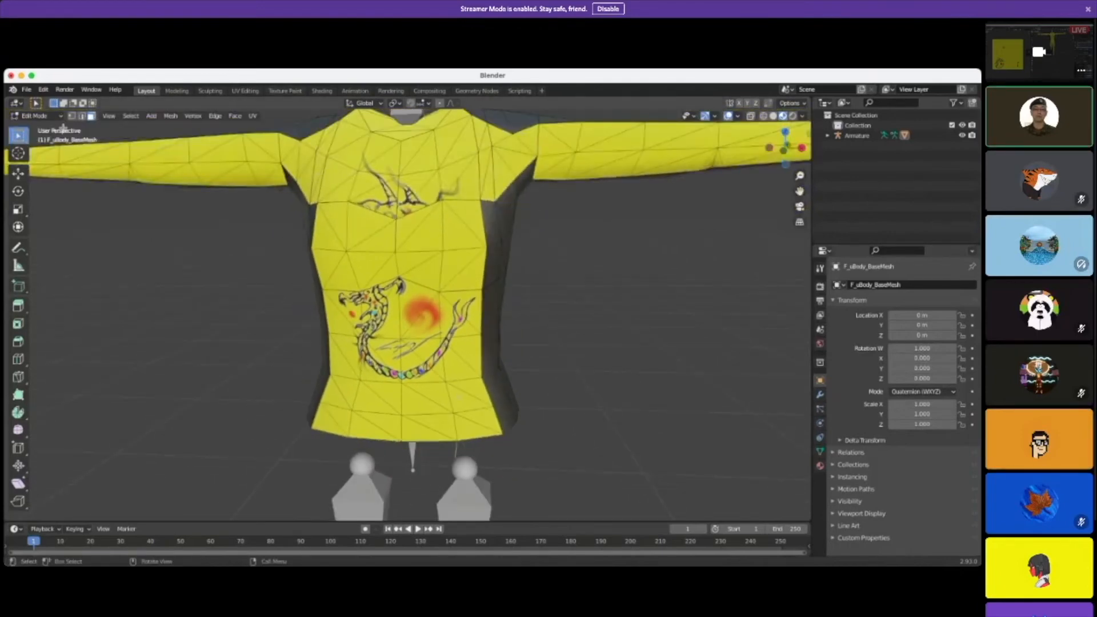
pyautogui.click(244, 92)
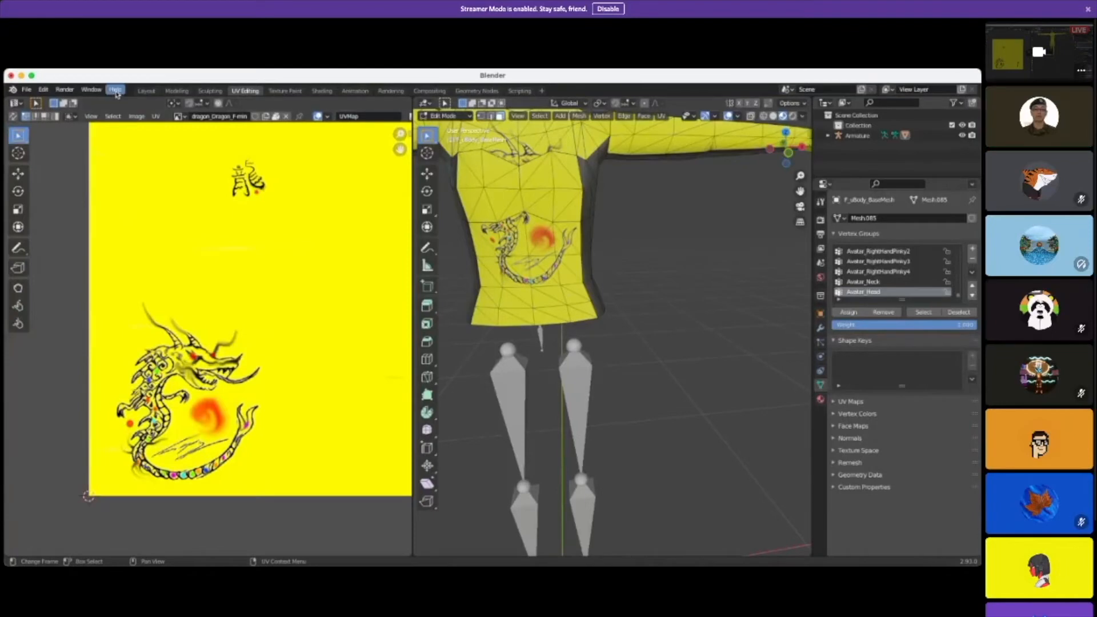
pyautogui.click(145, 91)
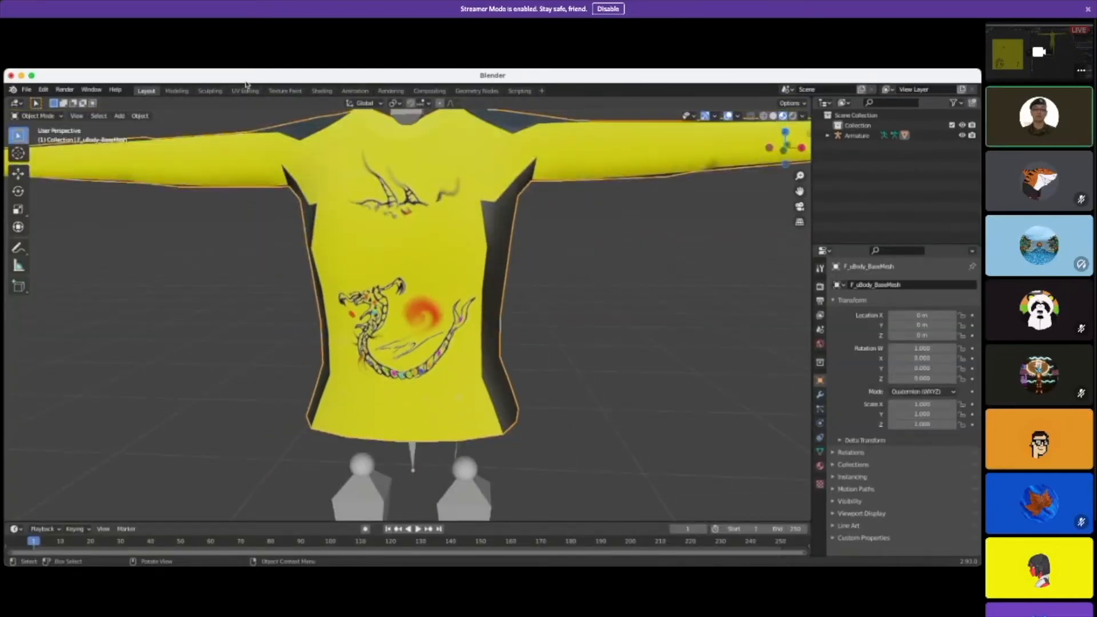
pyautogui.scroll(-6, 333, 284)
pyautogui.moveTo(333, 283); pyautogui.dragTo(340, 286, button='middle')
pyautogui.scroll(3, 340, 286)
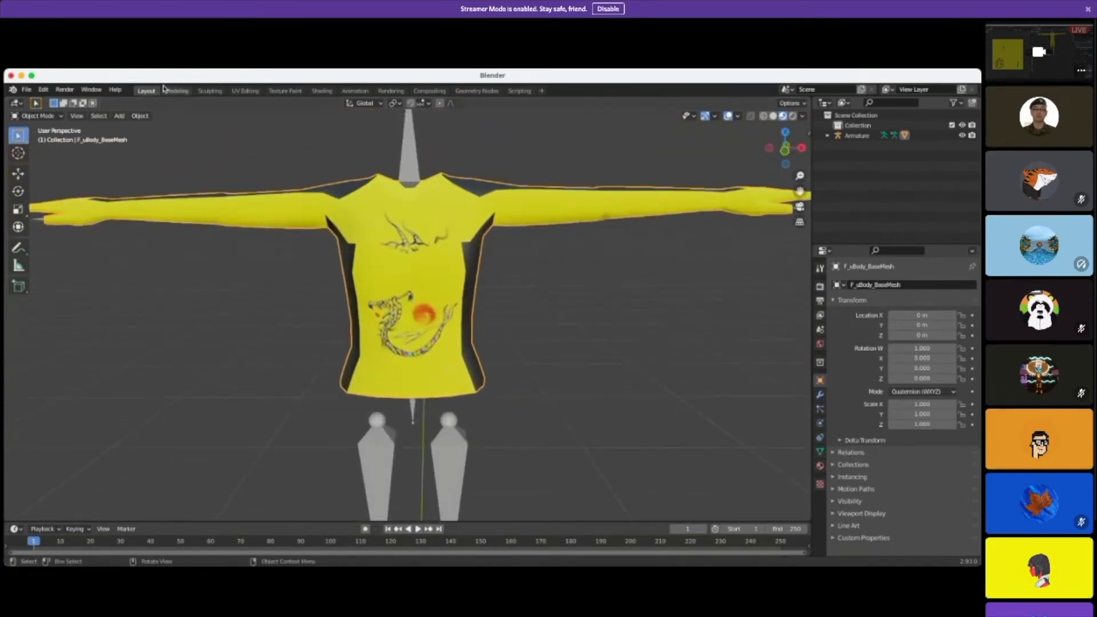
# Step: Enter Edit Mode on the shirt's body mesh and select the uppermost faces of the torso front beside the centre line
pyautogui.click(38, 115)
pyautogui.click(34, 130)
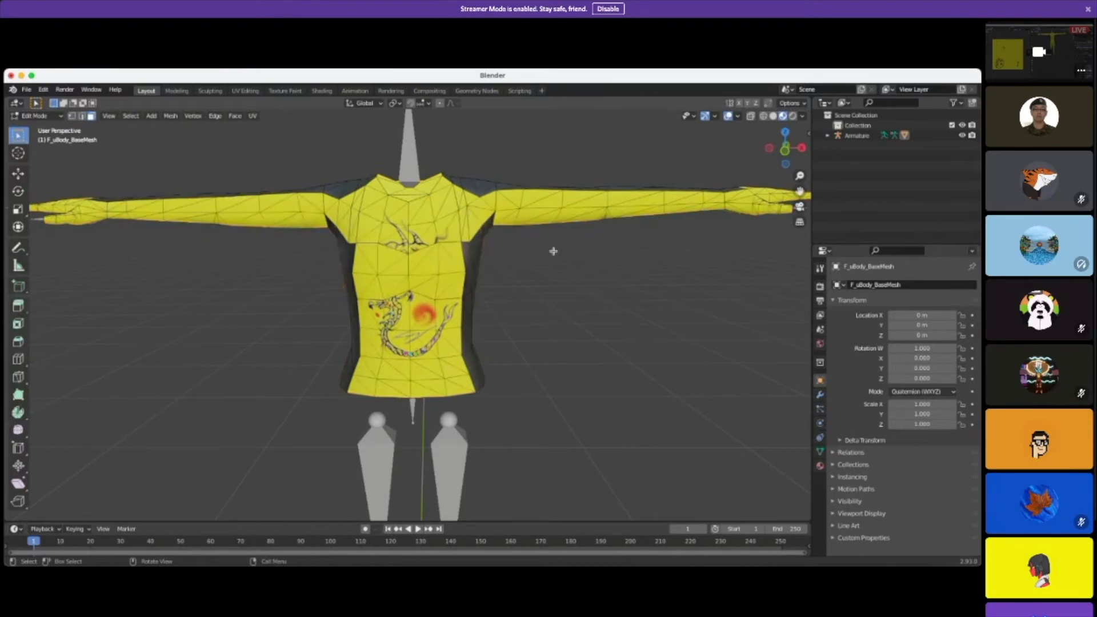
pyautogui.scroll(3, 540, 254)
pyautogui.click(318, 214)
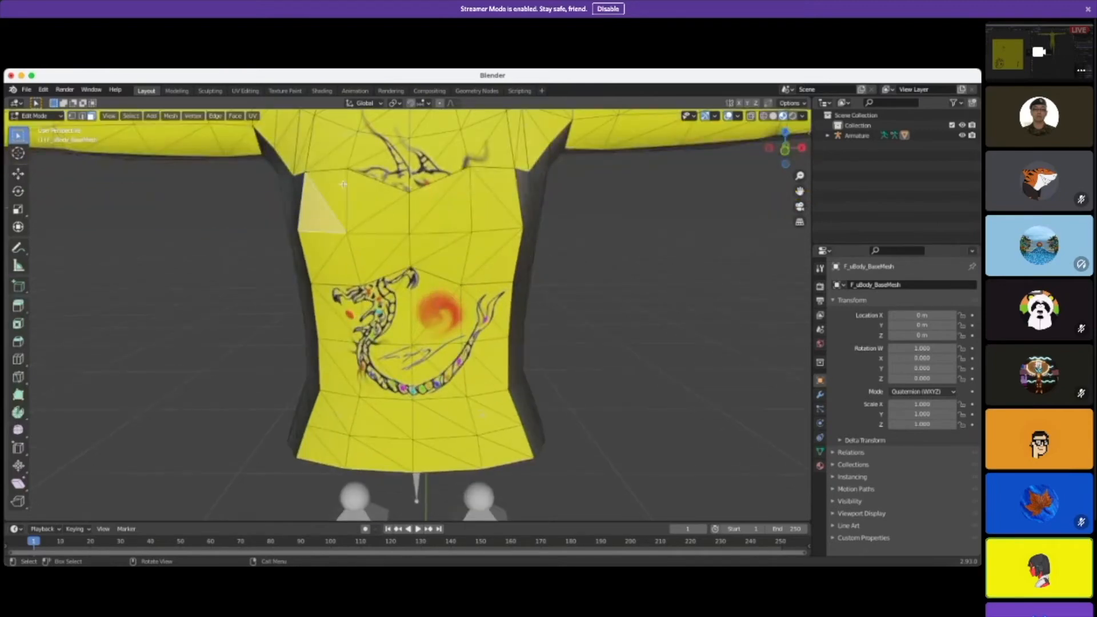
pyautogui.keyDown('shift'); pyautogui.click(371, 211); pyautogui.keyUp('shift')
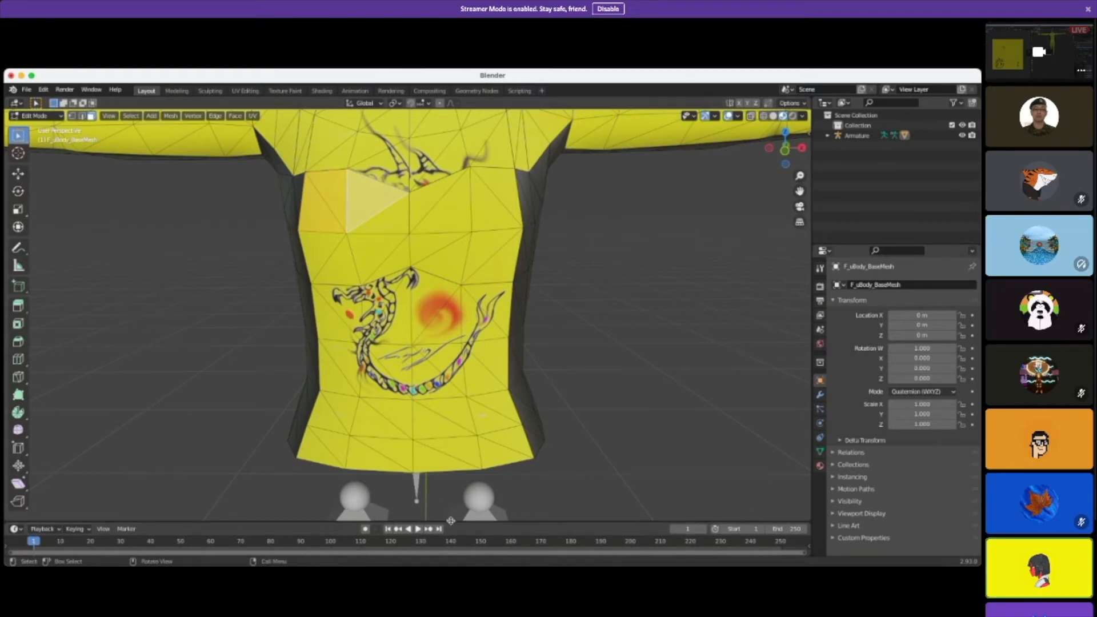
# Step: Enlarge the timeline area and turn it into a UV Editor showing the selected faces over the dragon texture
pyautogui.moveTo(452, 521); pyautogui.dragTo(467, 420)
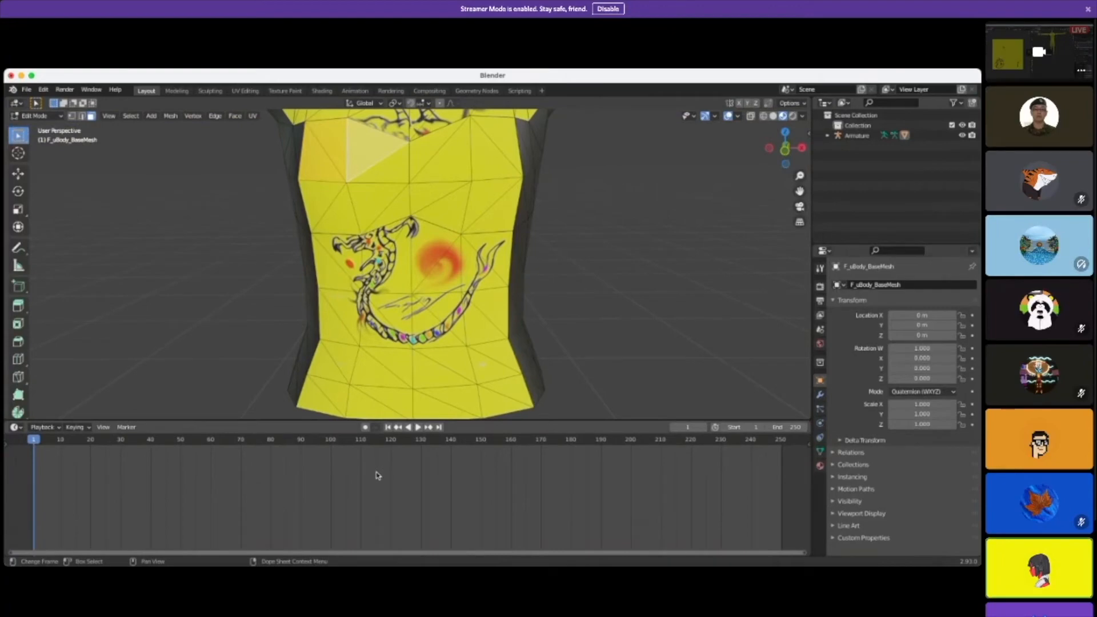
pyautogui.click(16, 427)
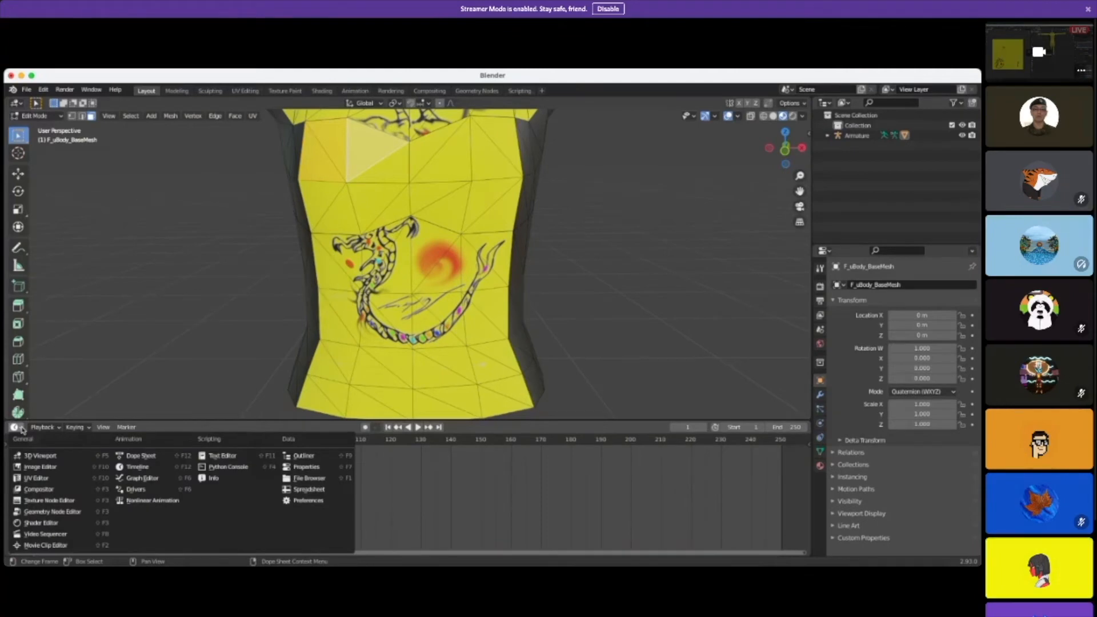
pyautogui.click(50, 478)
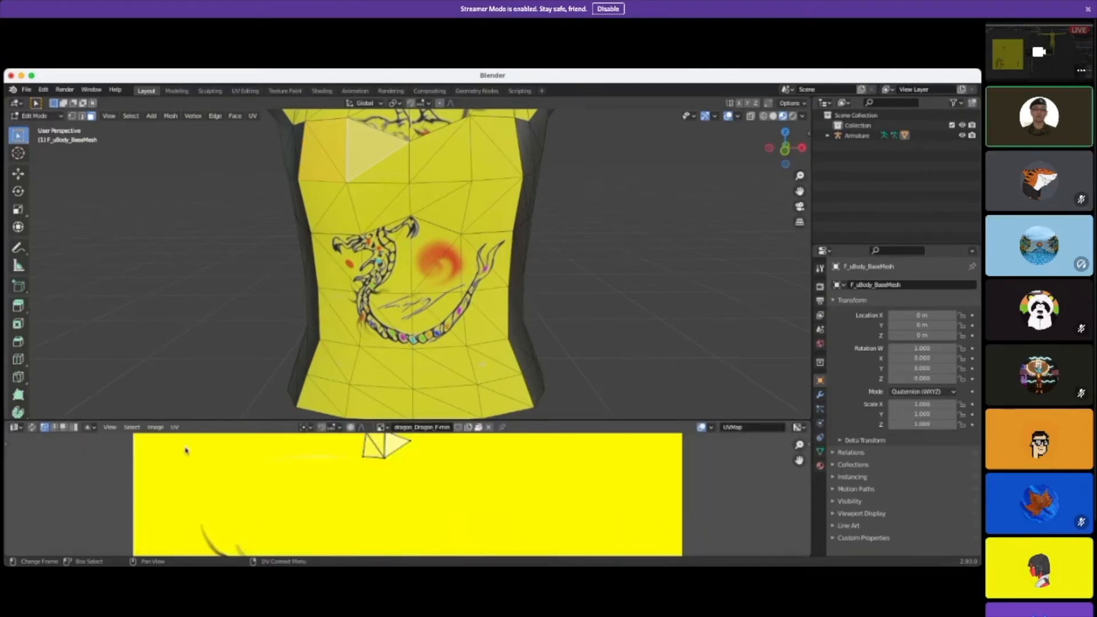
pyautogui.scroll(-4, 377, 508)
pyautogui.scroll(-3, 381, 508)
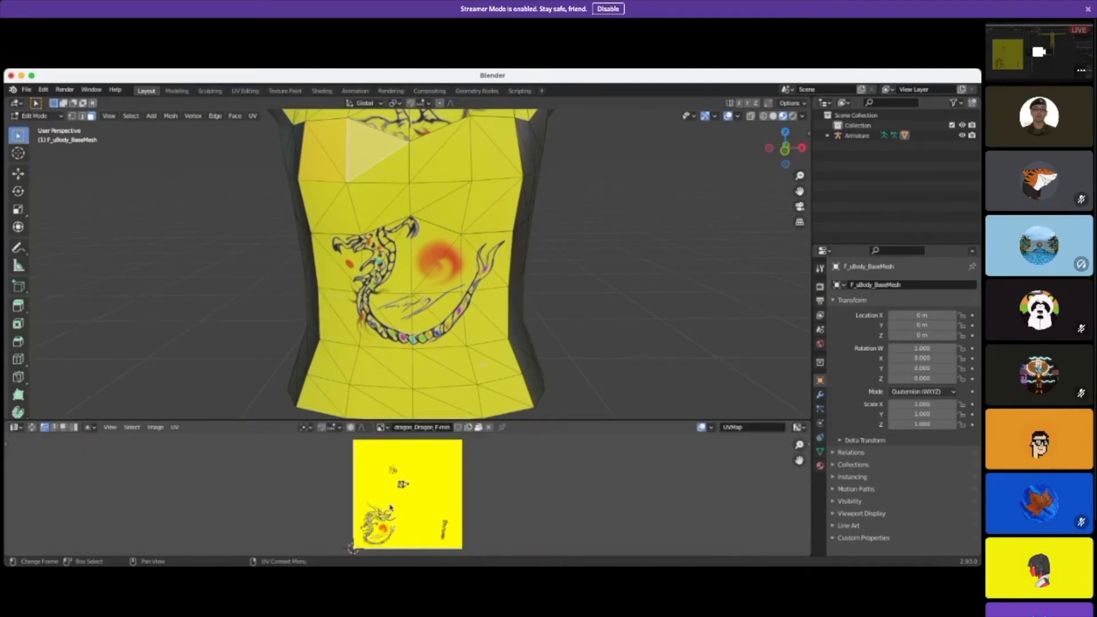
pyautogui.scroll(3, 470, 505)
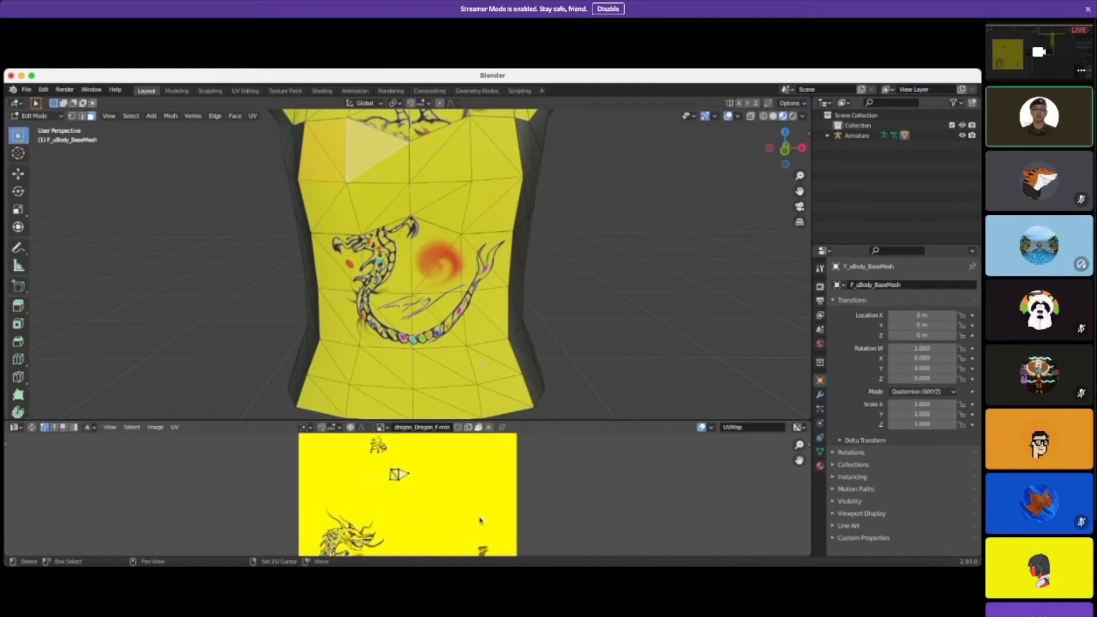
pyautogui.scroll(3, 480, 517)
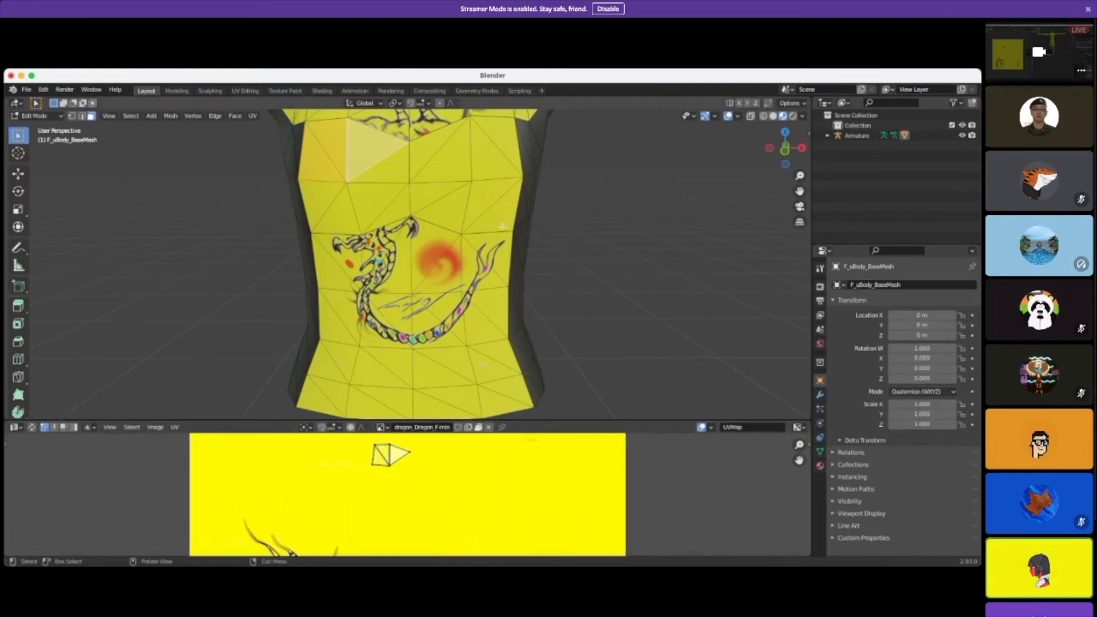
# Step: Try to select the torso front faces from below the chest down to the upper part of the dragon graphic
pyautogui.click(381, 178)
pyautogui.keyDown('shift'); pyautogui.click(374, 197); pyautogui.keyUp('shift')
pyautogui.keyDown('shift'); pyautogui.click(370, 153); pyautogui.keyUp('shift')
pyautogui.keyDown('shift'); pyautogui.click(333, 152); pyautogui.keyUp('shift')
pyautogui.keyDown('shift'); pyautogui.click(318, 162); pyautogui.keyUp('shift')
pyautogui.keyDown('shift'); pyautogui.click(323, 198); pyautogui.keyUp('shift')
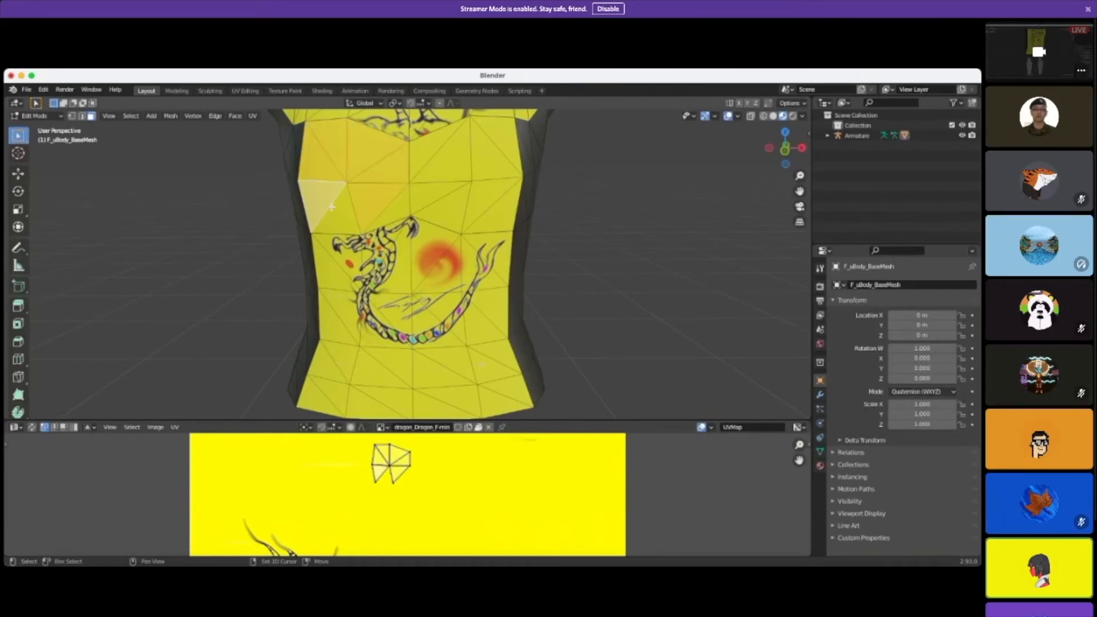
pyautogui.keyDown('shift'); pyautogui.click(341, 216); pyautogui.keyUp('shift')
pyautogui.keyDown('shift'); pyautogui.click(394, 212); pyautogui.keyUp('shift')
pyautogui.keyDown('shift'); pyautogui.click(432, 194); pyautogui.keyUp('shift')
pyautogui.keyDown('shift'); pyautogui.click(449, 209); pyautogui.keyUp('shift')
pyautogui.keyDown('shift'); pyautogui.click(451, 162); pyautogui.keyUp('shift')
pyautogui.keyDown('shift'); pyautogui.click(428, 147); pyautogui.keyUp('shift')
pyautogui.keyDown('shift'); pyautogui.click(490, 161); pyautogui.keyUp('shift')
pyautogui.keyDown('shift'); pyautogui.click(503, 141); pyautogui.keyUp('shift')
pyautogui.keyDown('shift'); pyautogui.click(488, 195); pyautogui.keyUp('shift')
pyautogui.keyDown('shift'); pyautogui.click(498, 218); pyautogui.keyUp('shift')
pyautogui.scroll(-4, 532, 327)
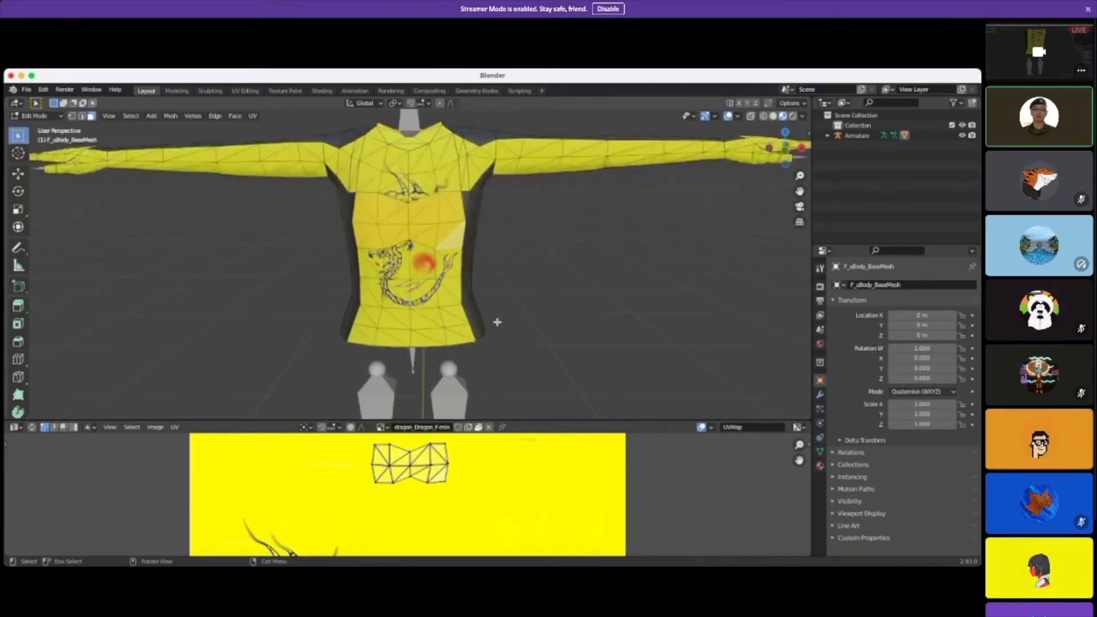
pyautogui.keyDown('shift'); pyautogui.click(374, 256); pyautogui.keyUp('shift')
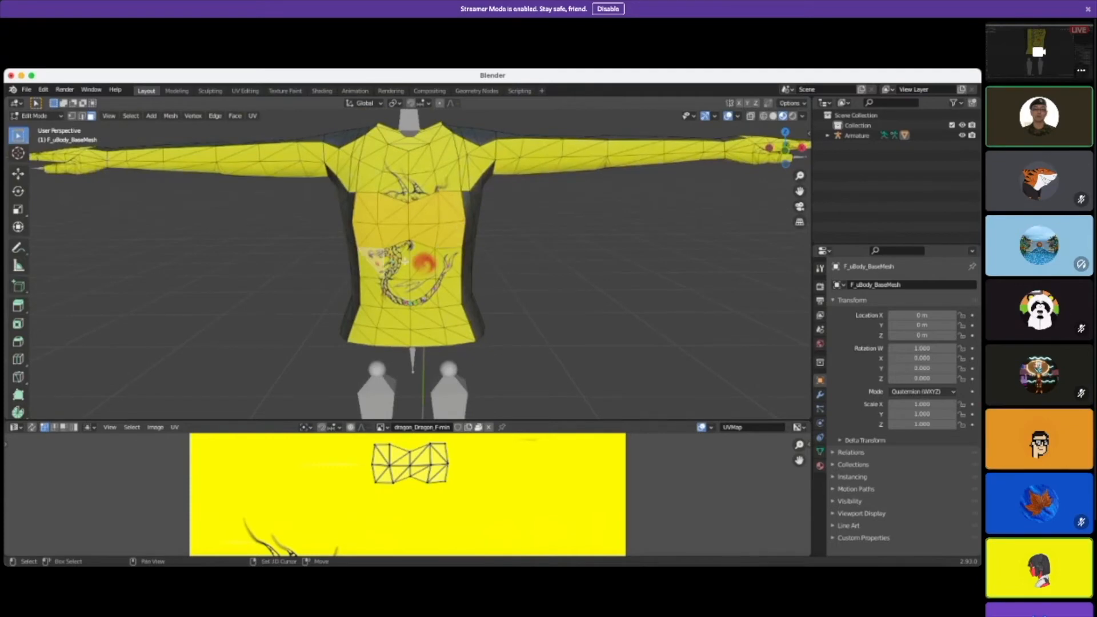
pyautogui.keyDown('shift'); pyautogui.click(399, 261); pyautogui.keyUp('shift')
pyautogui.keyDown('shift'); pyautogui.click(396, 253); pyautogui.keyUp('shift')
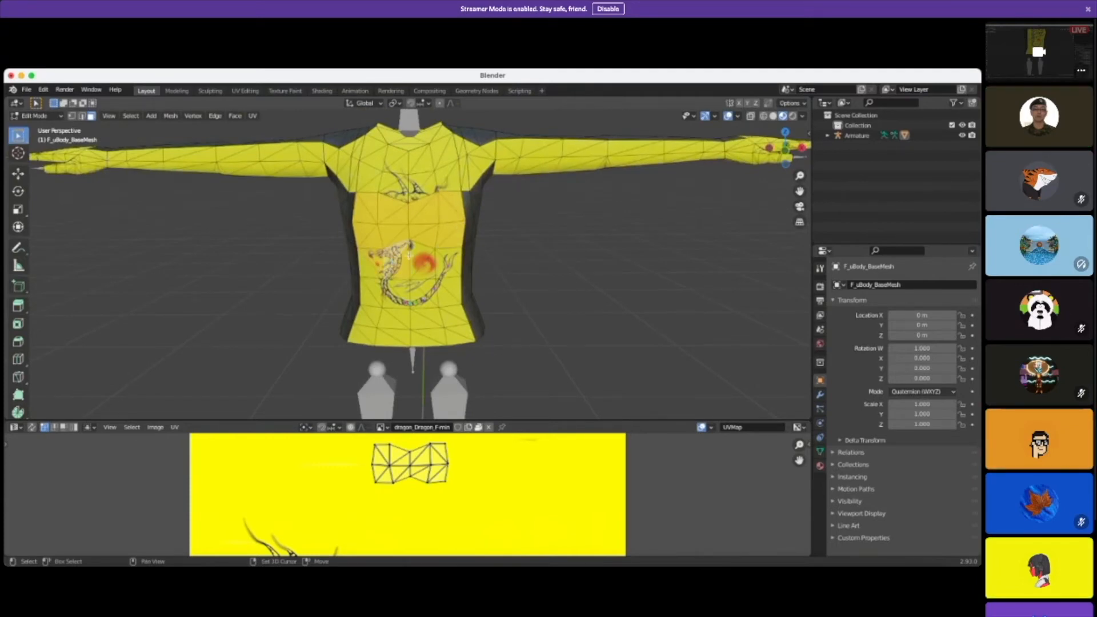
pyautogui.keyDown('shift'); pyautogui.click(429, 271); pyautogui.keyUp('shift')
pyautogui.keyDown('shift'); pyautogui.click(422, 257); pyautogui.keyUp('shift')
pyautogui.keyDown('shift'); pyautogui.click(447, 264); pyautogui.keyUp('shift')
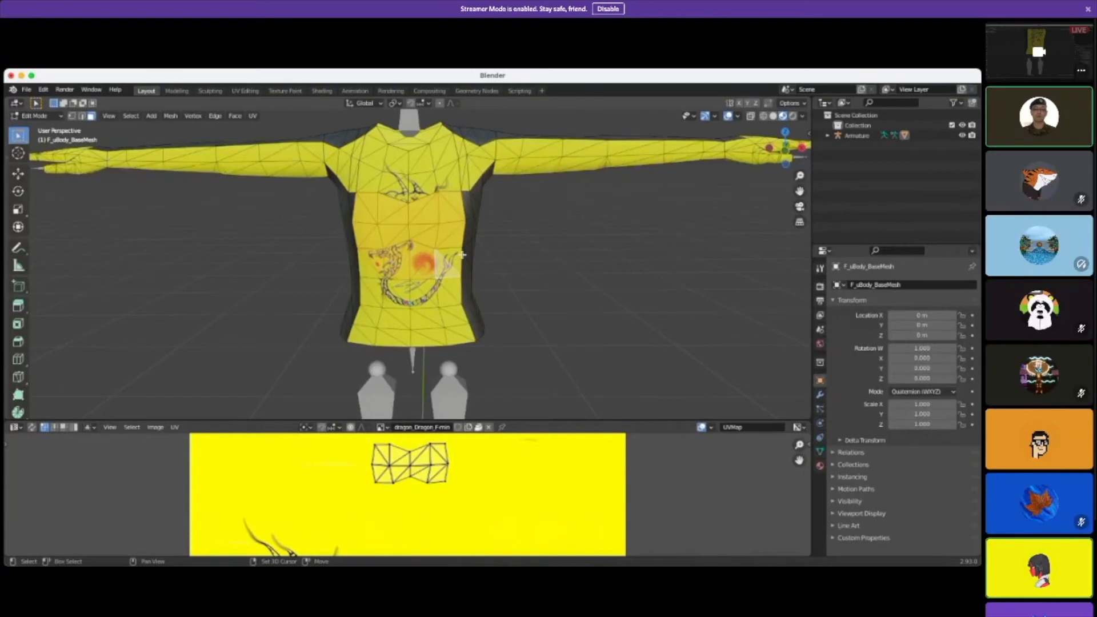
pyautogui.keyDown('shift'); pyautogui.click(463, 255); pyautogui.keyUp('shift')
pyautogui.keyDown('shift'); pyautogui.click(464, 261); pyautogui.keyUp('shift')
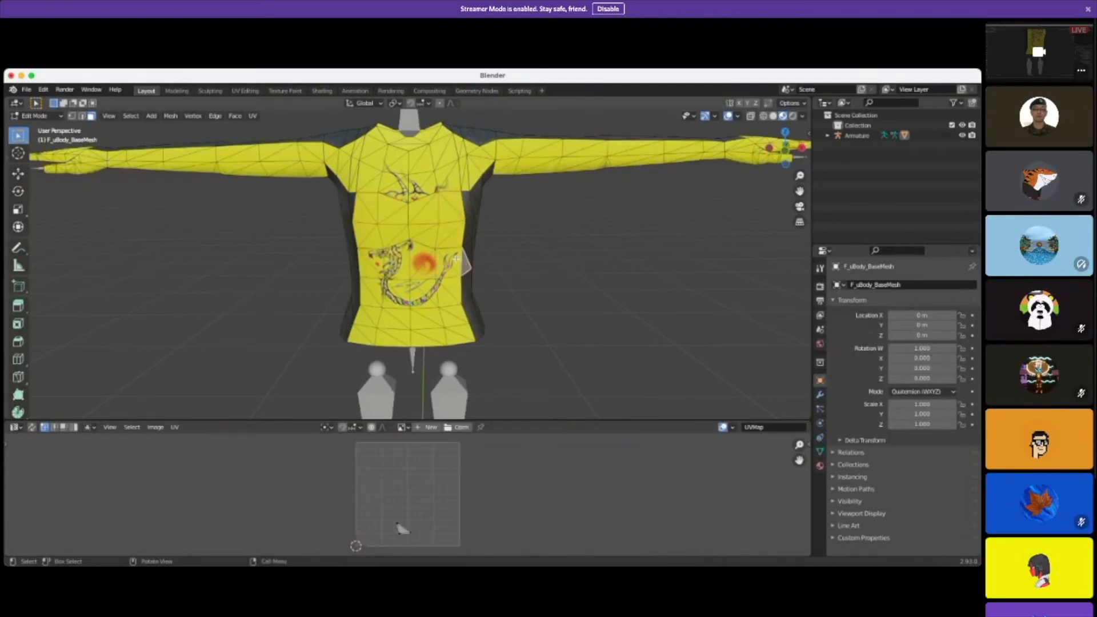
pyautogui.keyDown('shift'); pyautogui.click(448, 264); pyautogui.keyUp('shift')
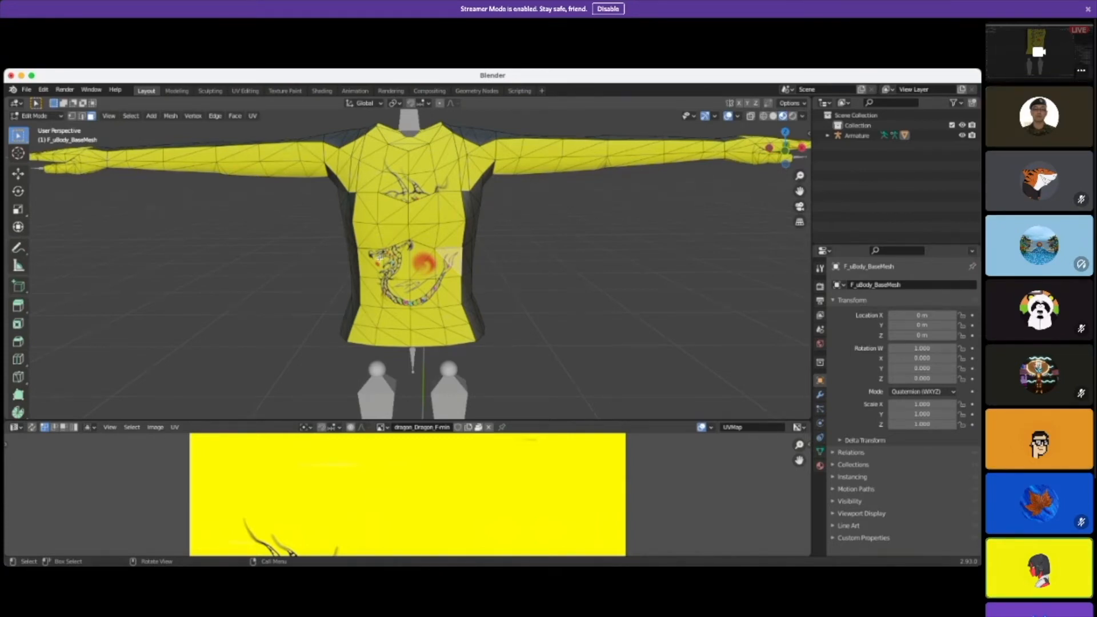
# Step: Select the two rows of torso front faces between the chest and the dragon graphic
pyautogui.click(385, 235)
pyautogui.keyDown('shift'); pyautogui.click(401, 237); pyautogui.keyUp('shift')
pyautogui.keyDown('shift'); pyautogui.click(418, 230); pyautogui.keyUp('shift')
pyautogui.keyDown('shift'); pyautogui.click(428, 238); pyautogui.keyUp('shift')
pyautogui.keyDown('shift'); pyautogui.click(455, 234); pyautogui.keyUp('shift')
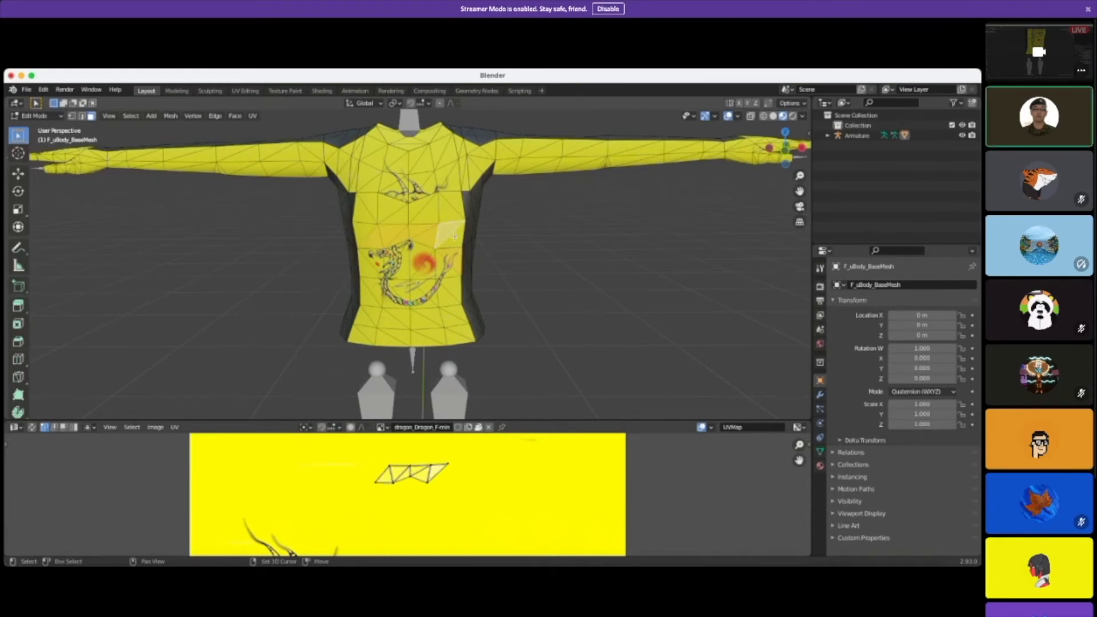
pyautogui.keyDown('shift'); pyautogui.click(451, 208); pyautogui.keyUp('shift')
pyautogui.keyDown('shift'); pyautogui.click(419, 209); pyautogui.keyUp('shift')
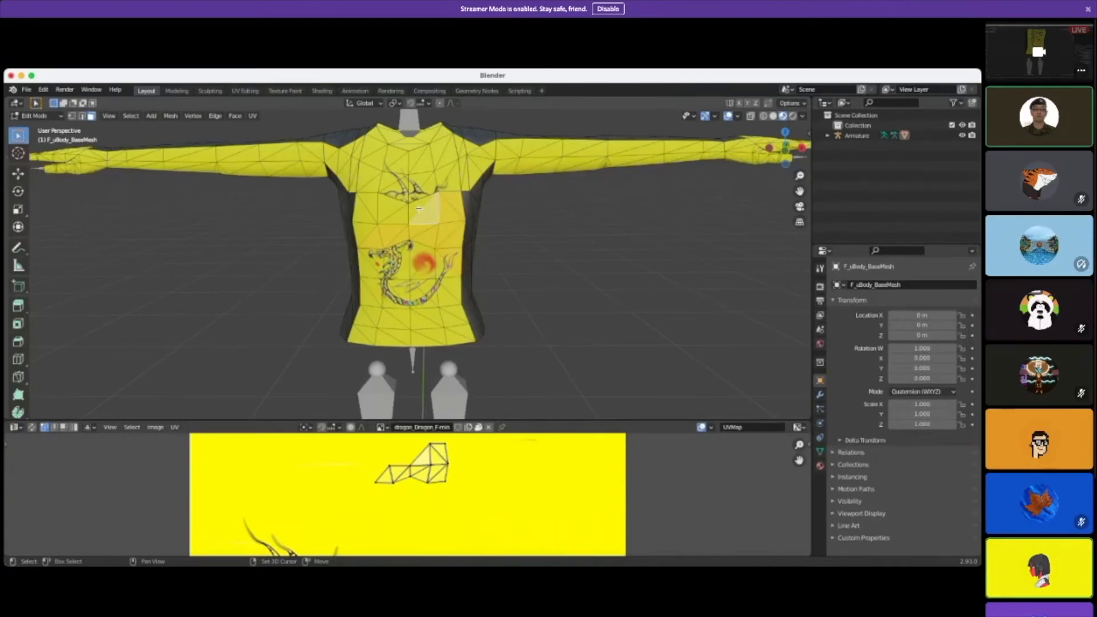
pyautogui.keyDown('shift'); pyautogui.click(395, 213); pyautogui.keyUp('shift')
pyautogui.keyDown('shift'); pyautogui.click(363, 225); pyautogui.keyUp('shift')
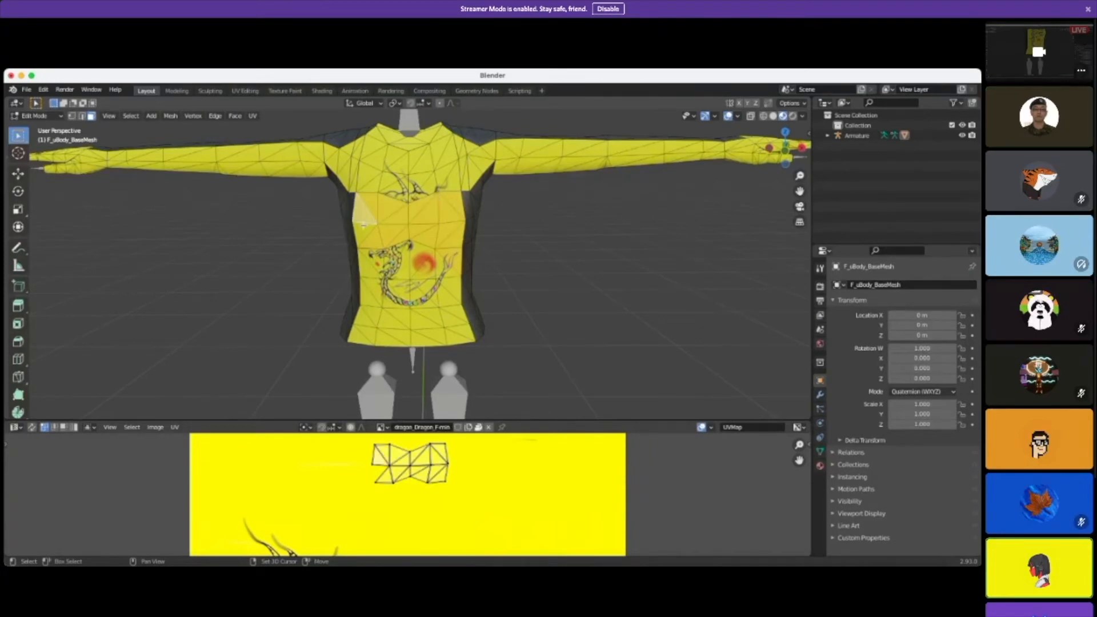
pyautogui.keyDown('shift'); pyautogui.click(363, 230); pyautogui.keyUp('shift')
# Step: Add the torso front faces covering the lower dragon graphic and red swirl to the selection
pyautogui.keyDown('shift'); pyautogui.click(375, 261); pyautogui.keyUp('shift')
pyautogui.keyDown('shift'); pyautogui.click(399, 253); pyautogui.keyUp('shift')
pyautogui.keyDown('shift'); pyautogui.click(402, 266); pyautogui.keyUp('shift')
pyautogui.keyDown('shift'); pyautogui.click(421, 267); pyautogui.keyUp('shift')
pyautogui.keyDown('shift'); pyautogui.click(433, 266); pyautogui.keyUp('shift')
pyautogui.keyDown('shift'); pyautogui.click(447, 270); pyautogui.keyUp('shift')
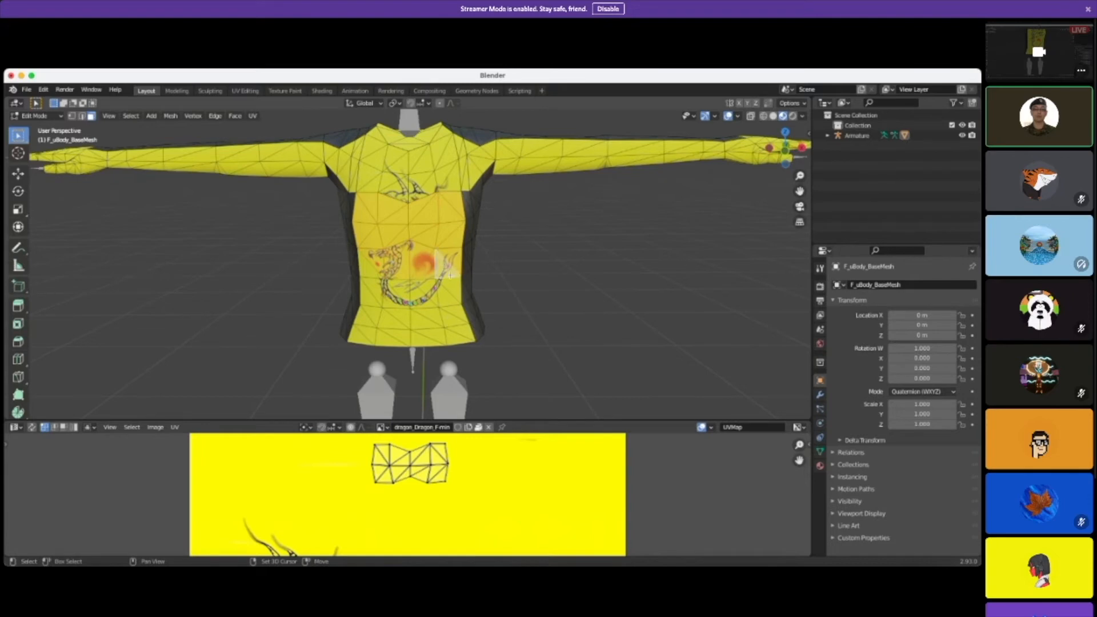
pyautogui.keyDown('shift'); pyautogui.click(448, 294); pyautogui.keyUp('shift')
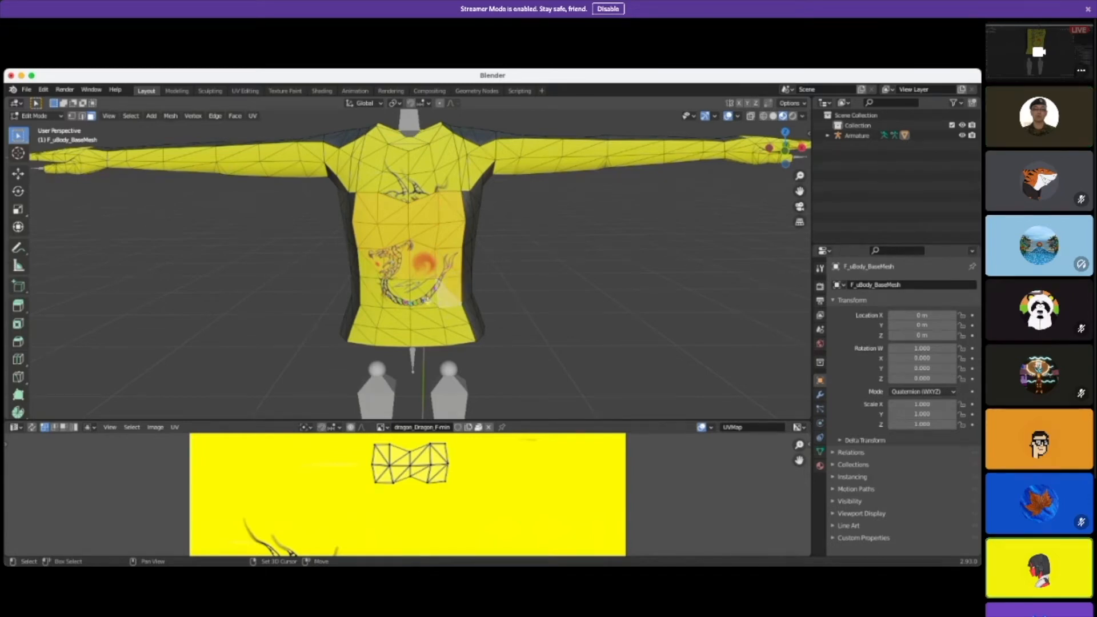
pyautogui.keyDown('shift'); pyautogui.click(416, 300); pyautogui.keyUp('shift')
pyautogui.keyDown('shift'); pyautogui.click(401, 289); pyautogui.keyUp('shift')
pyautogui.keyDown('shift'); pyautogui.click(392, 298); pyautogui.keyUp('shift')
pyautogui.keyDown('shift'); pyautogui.click(372, 290); pyautogui.keyUp('shift')
pyautogui.keyDown('shift'); pyautogui.click(369, 268); pyautogui.keyUp('shift')
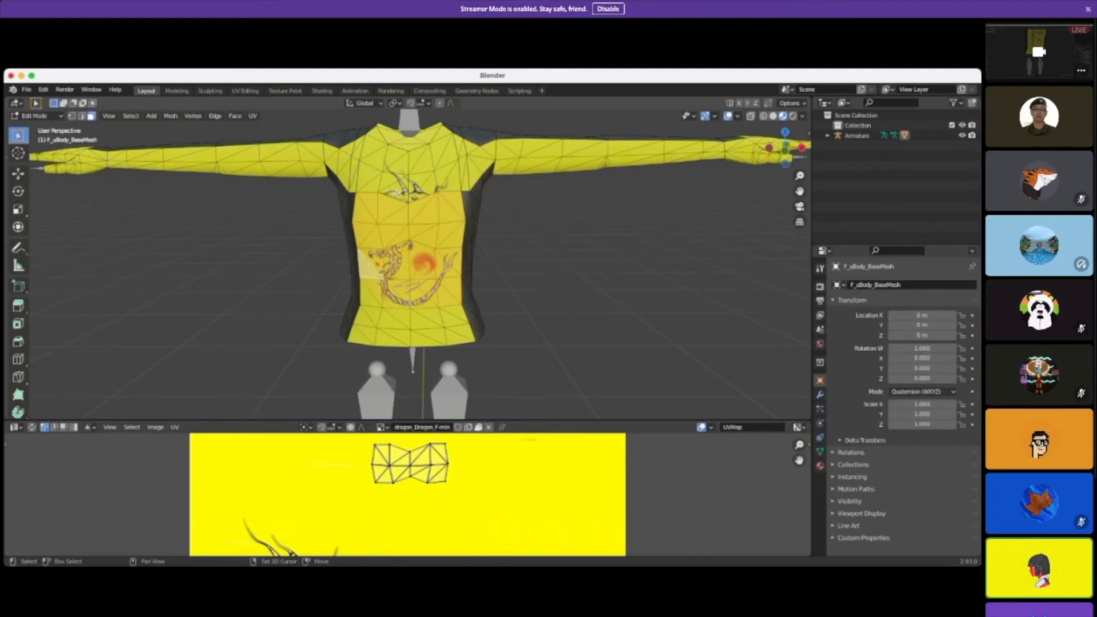
# Step: Add the chest faces around the horn fragments, up to just below the collar, to the selection
pyautogui.keyDown('shift'); pyautogui.click(405, 188); pyautogui.keyUp('shift')
pyautogui.keyDown('shift'); pyautogui.click(421, 183); pyautogui.keyUp('shift')
pyautogui.keyDown('shift'); pyautogui.click(429, 188); pyautogui.keyUp('shift')
pyautogui.keyDown('shift'); pyautogui.click(452, 181); pyautogui.keyUp('shift')
pyautogui.keyDown('shift'); pyautogui.click(444, 173); pyautogui.keyUp('shift')
pyautogui.keyDown('shift'); pyautogui.click(392, 184); pyautogui.keyUp('shift')
pyautogui.keyDown('shift'); pyautogui.click(375, 184); pyautogui.keyUp('shift')
pyautogui.keyDown('shift'); pyautogui.click(368, 173); pyautogui.keyUp('shift')
pyautogui.keyDown('shift'); pyautogui.click(378, 158); pyautogui.keyUp('shift')
pyautogui.keyDown('shift'); pyautogui.click(395, 155); pyautogui.keyUp('shift')
pyautogui.keyDown('shift'); pyautogui.click(402, 166); pyautogui.keyUp('shift')
pyautogui.keyDown('shift'); pyautogui.click(416, 156); pyautogui.keyUp('shift')
pyautogui.keyDown('shift'); pyautogui.click(427, 163); pyautogui.keyUp('shift')
pyautogui.keyDown('shift'); pyautogui.click(436, 158); pyautogui.keyUp('shift')
pyautogui.keyDown('shift'); pyautogui.click(449, 152); pyautogui.keyUp('shift')
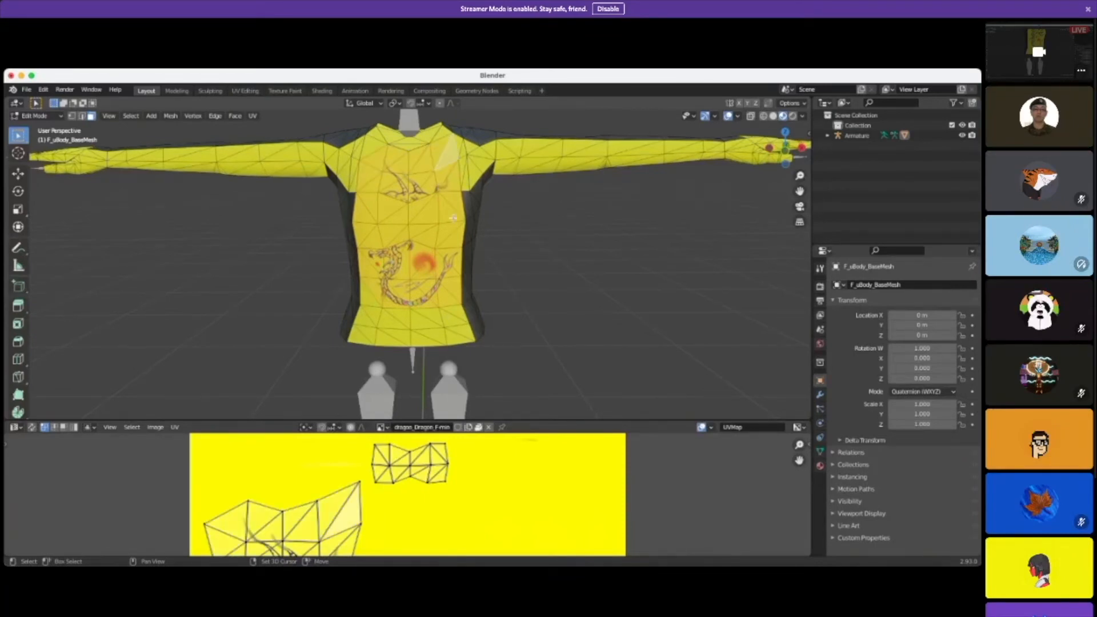
# Step: Unwrap the selected shirt front faces with Project from View
pyautogui.scroll(-5, 437, 511)
pyautogui.moveTo(437, 470); pyautogui.dragTo(442, 442, button='middle')
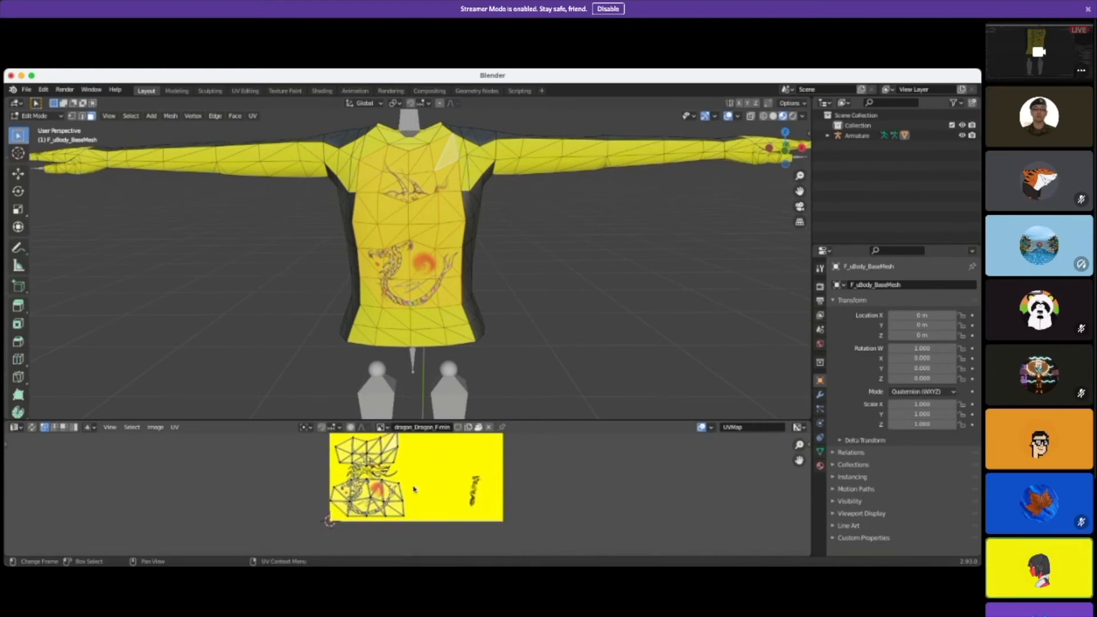
pyautogui.rightClick(419, 188)
pyautogui.moveTo(411, 197)
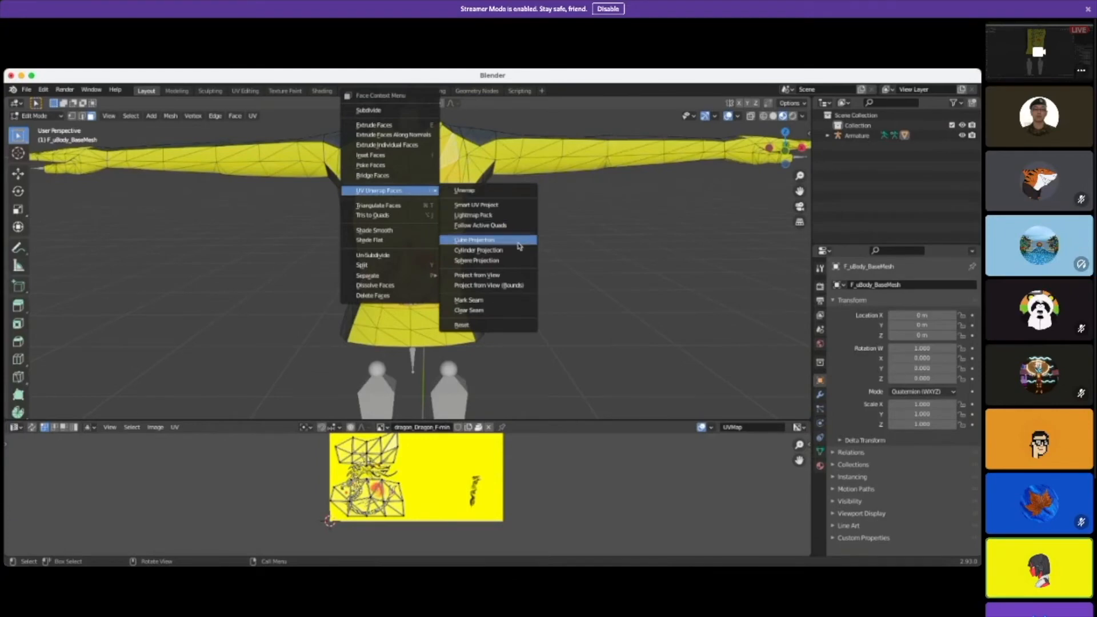
pyautogui.click(489, 277)
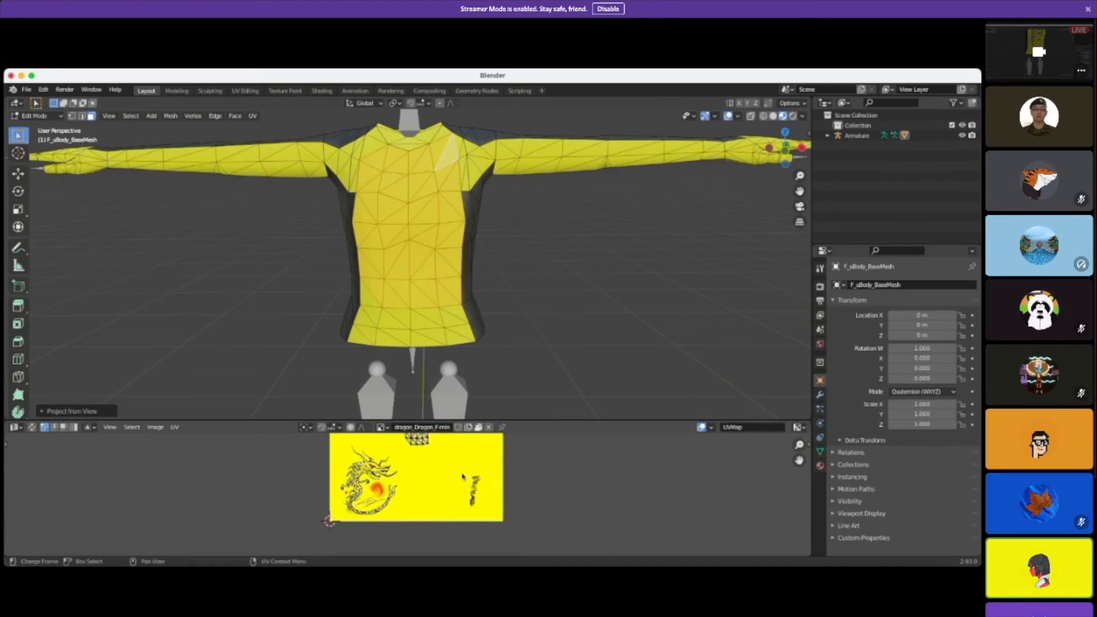
# Step: Select all UVs of the projected shirt front island and scale them up uniformly to about twice their size
pyautogui.scroll(3, 443, 502)
pyautogui.scroll(2, 446, 502)
pyautogui.keyDown('shift'); pyautogui.moveTo(416, 430); pyautogui.dragTo(448, 499, button='middle'); pyautogui.keyUp('shift')
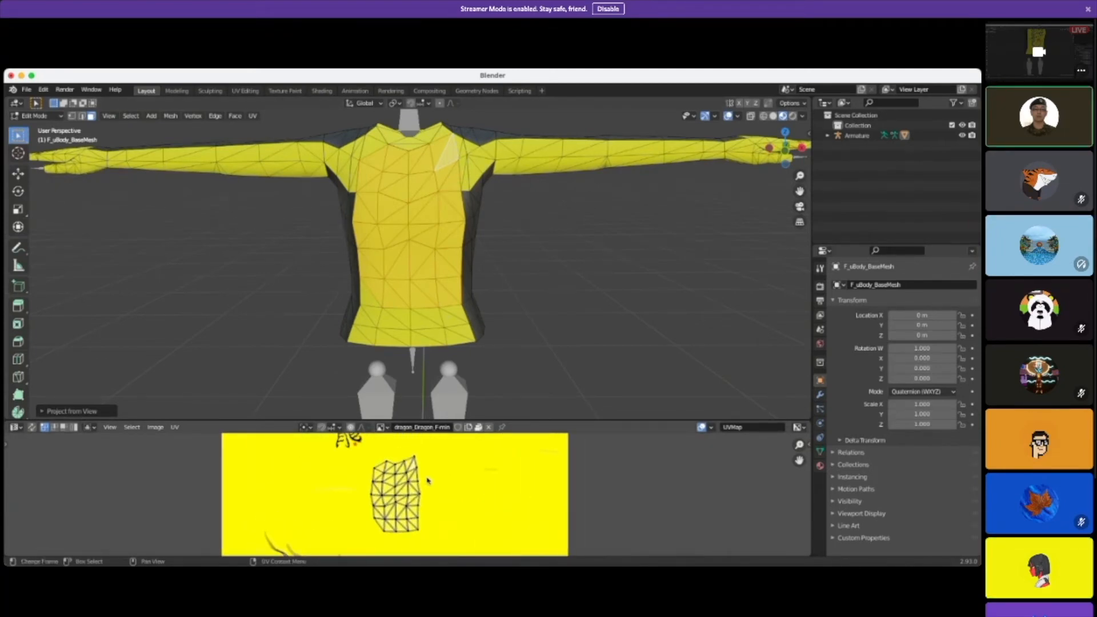
pyautogui.press('a')
pyautogui.scroll(-4, 432, 479)
pyautogui.scroll(2, 434, 479)
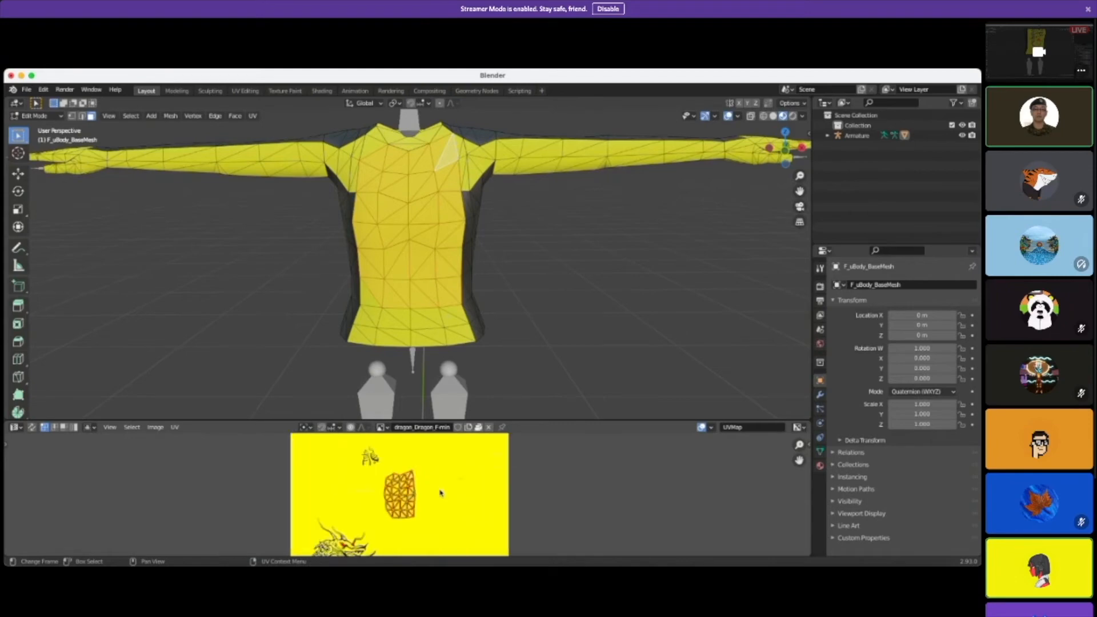
pyautogui.keyDown('shift'); pyautogui.scroll(-3, 446, 487); pyautogui.keyUp('shift')
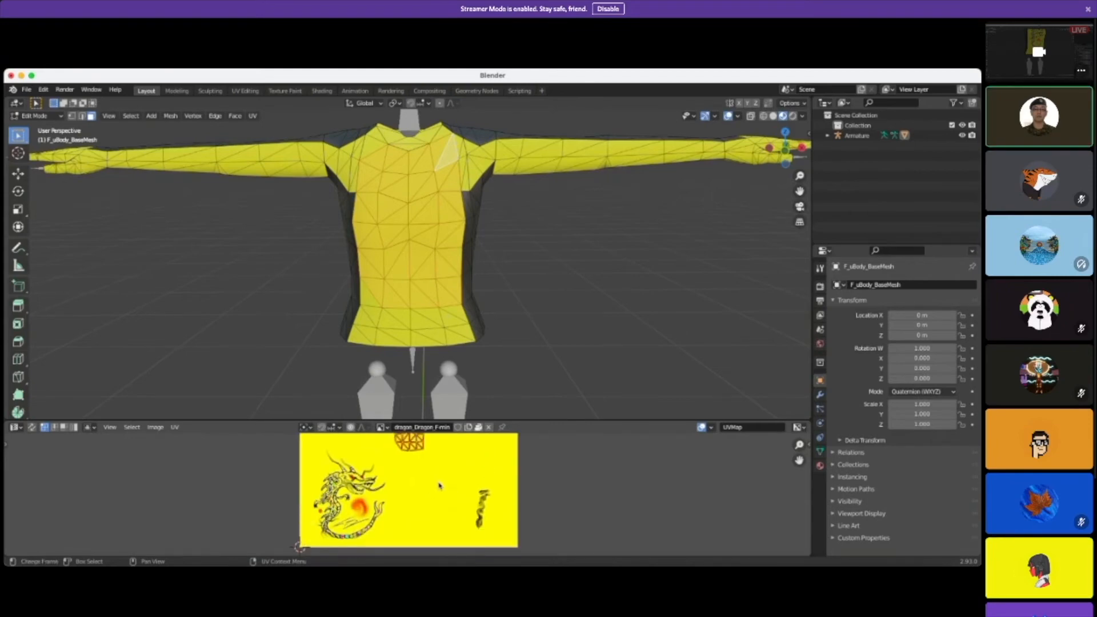
pyautogui.scroll(1, 440, 483)
pyautogui.scroll(-1, 440, 483)
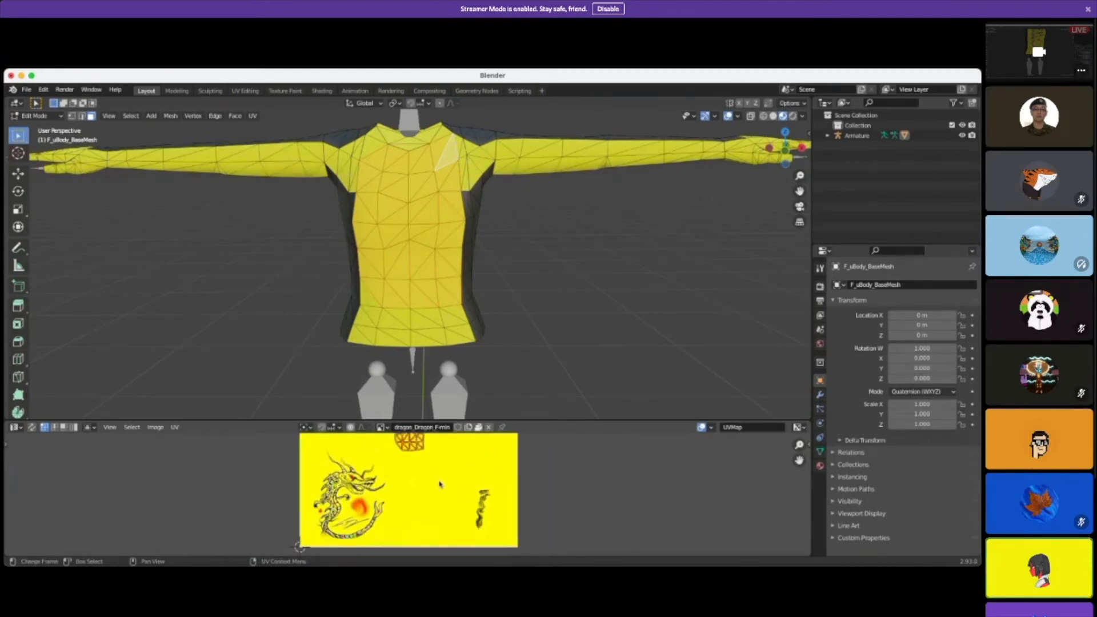
pyautogui.press('s')
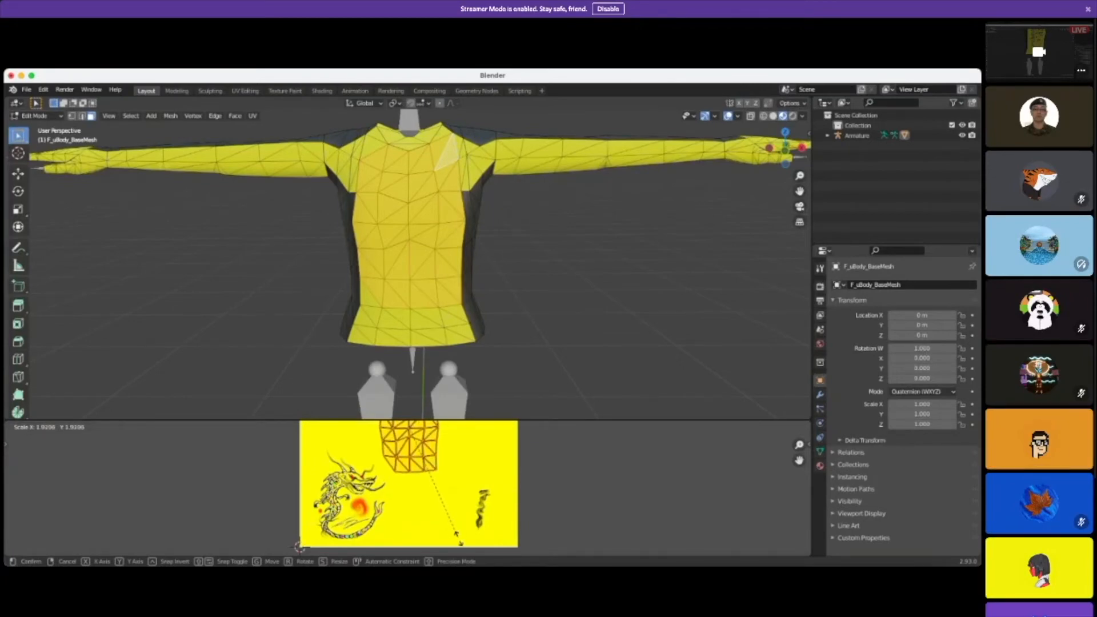
pyautogui.click(423, 471)
pyautogui.scroll(1, 425, 474)
pyautogui.scroll(-1, 425, 474)
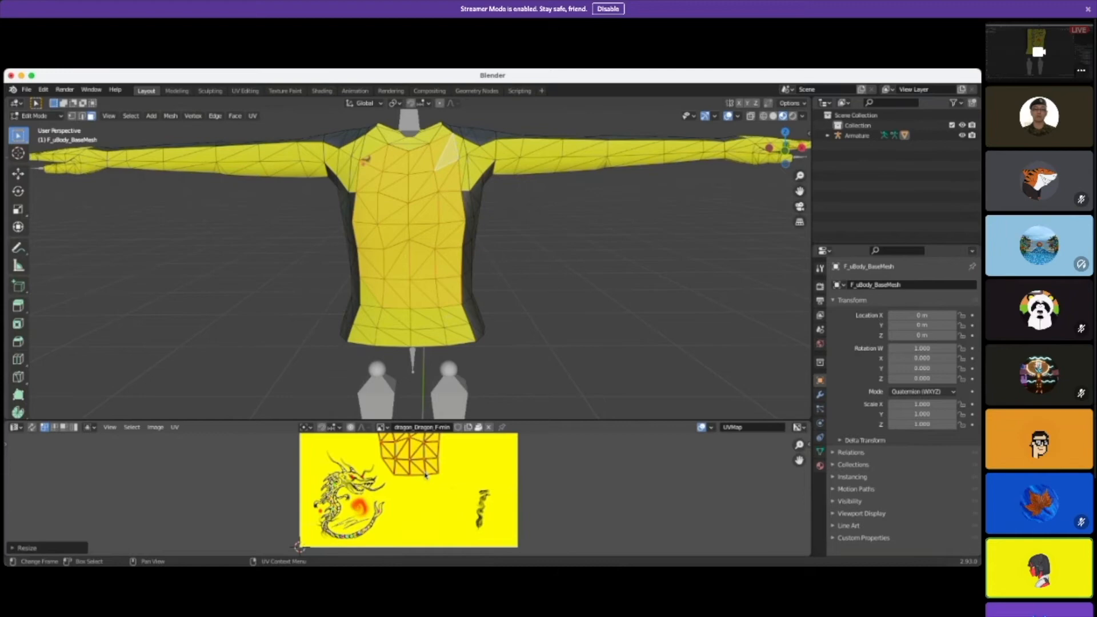
# Step: Move the projected torso UV island onto the dragon graphic and scale it up uniformly so the whole dragon fits on the shirt front
pyautogui.scroll(-1, 426, 474)
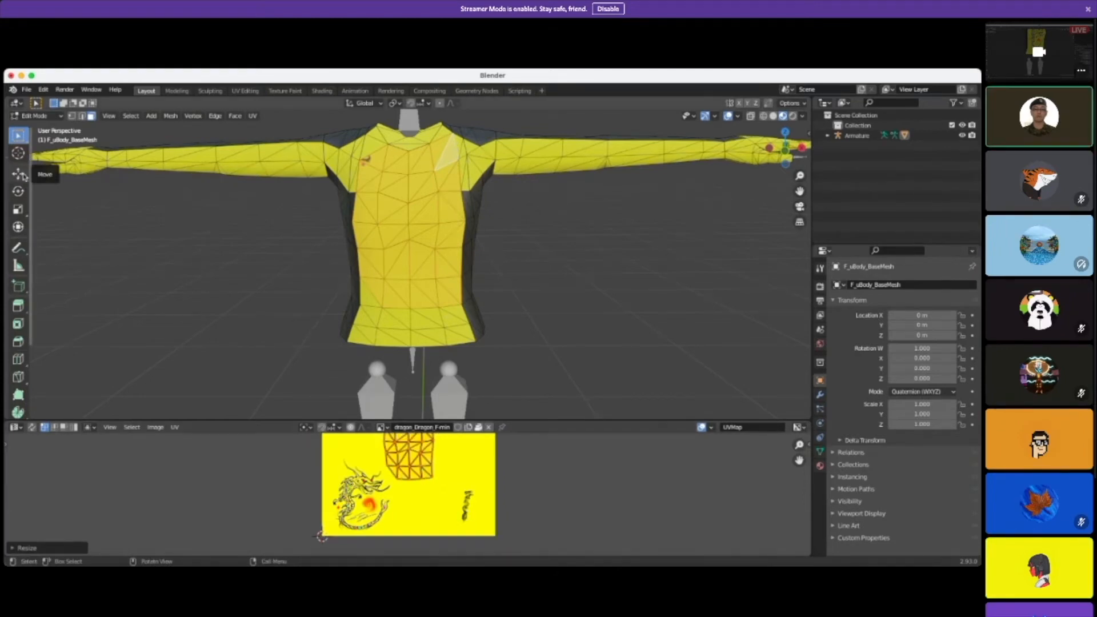
pyautogui.press('g')
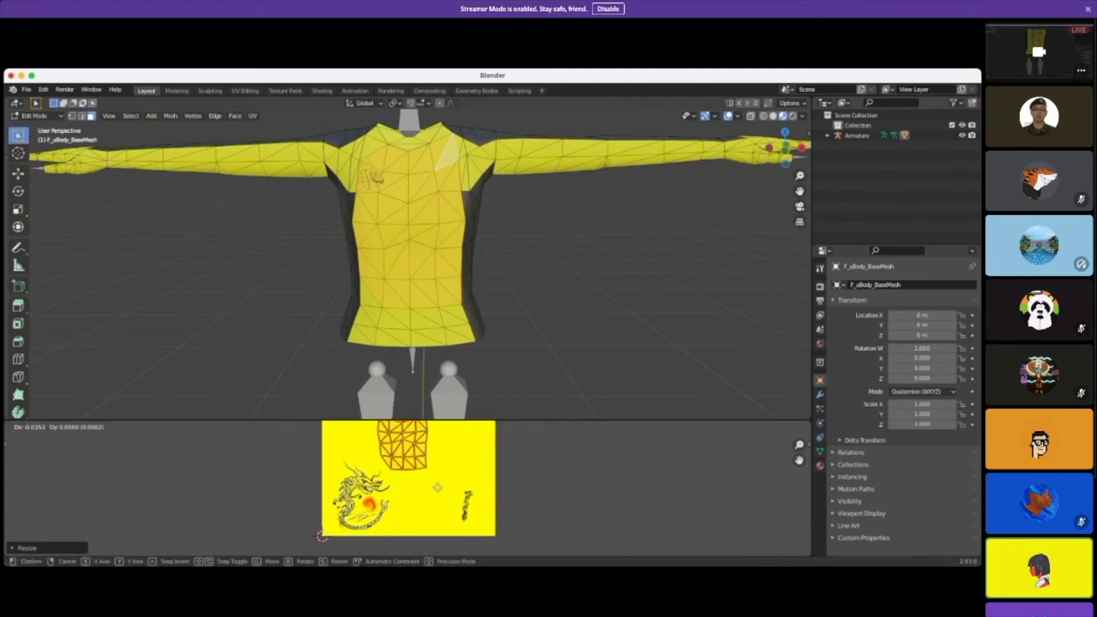
pyautogui.click(399, 551)
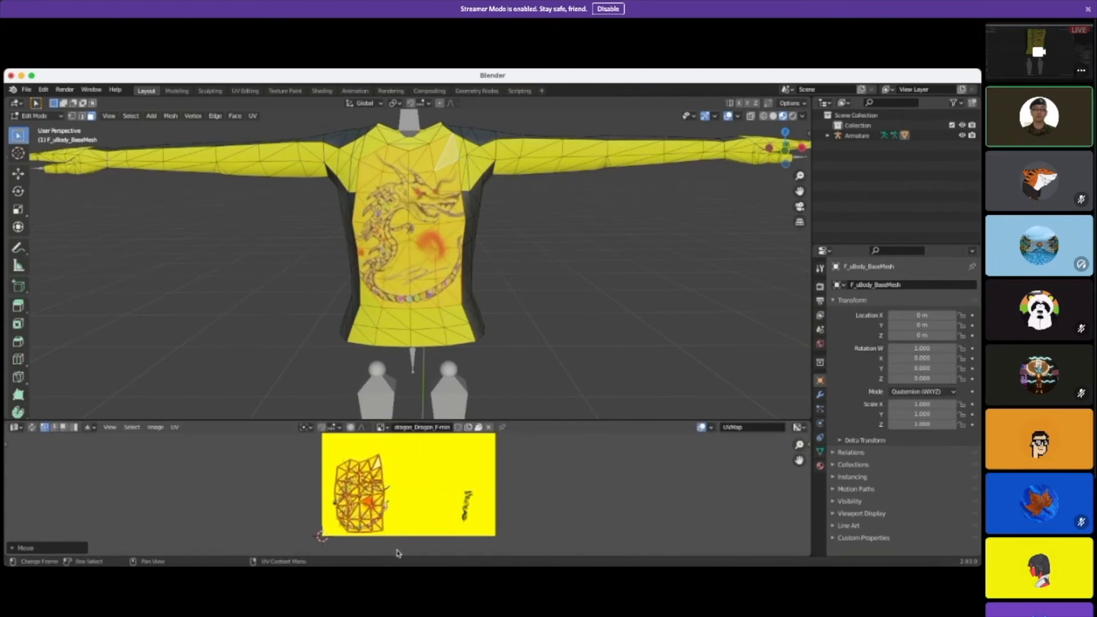
pyautogui.press('s')
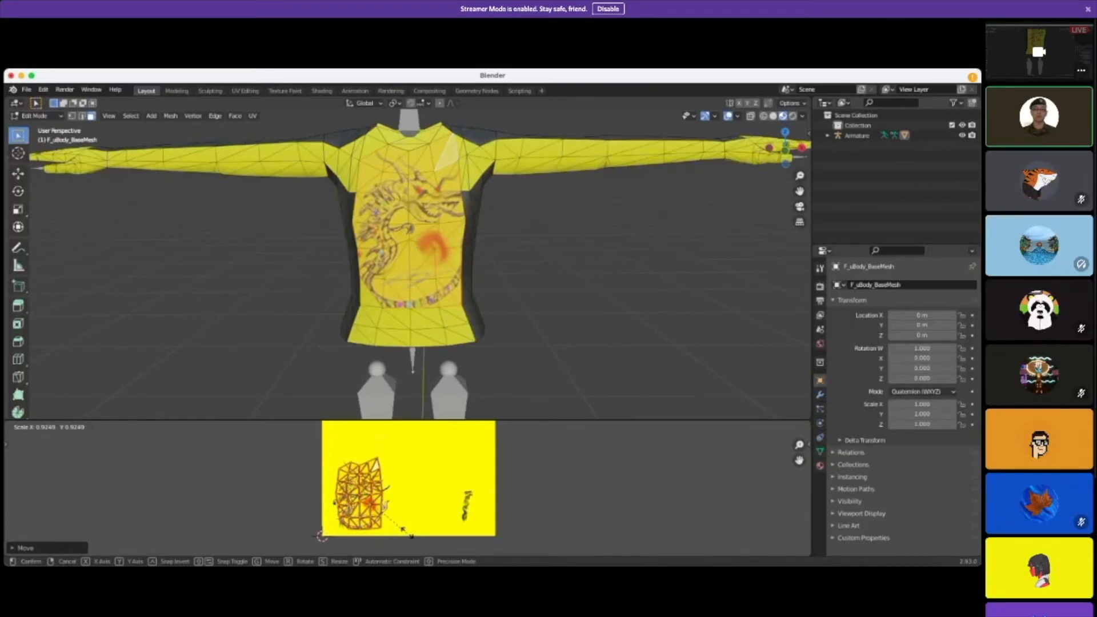
pyautogui.click(397, 470)
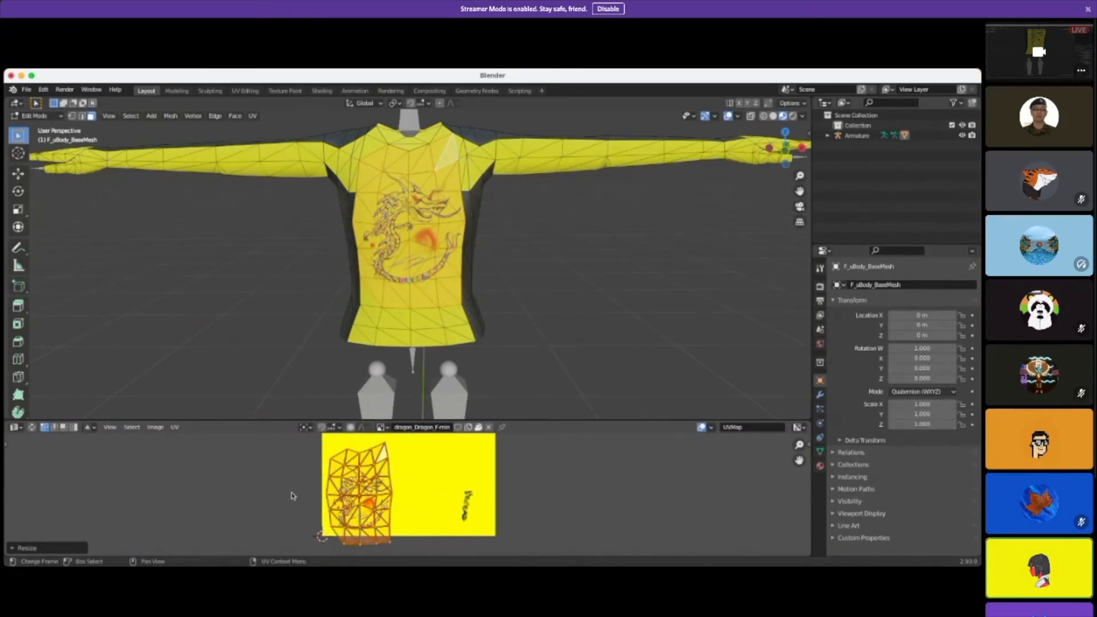
# Step: Examine how the torso UV island overlays the dragon graphic and the image edges in the UV editor
pyautogui.scroll(4, 398, 516)
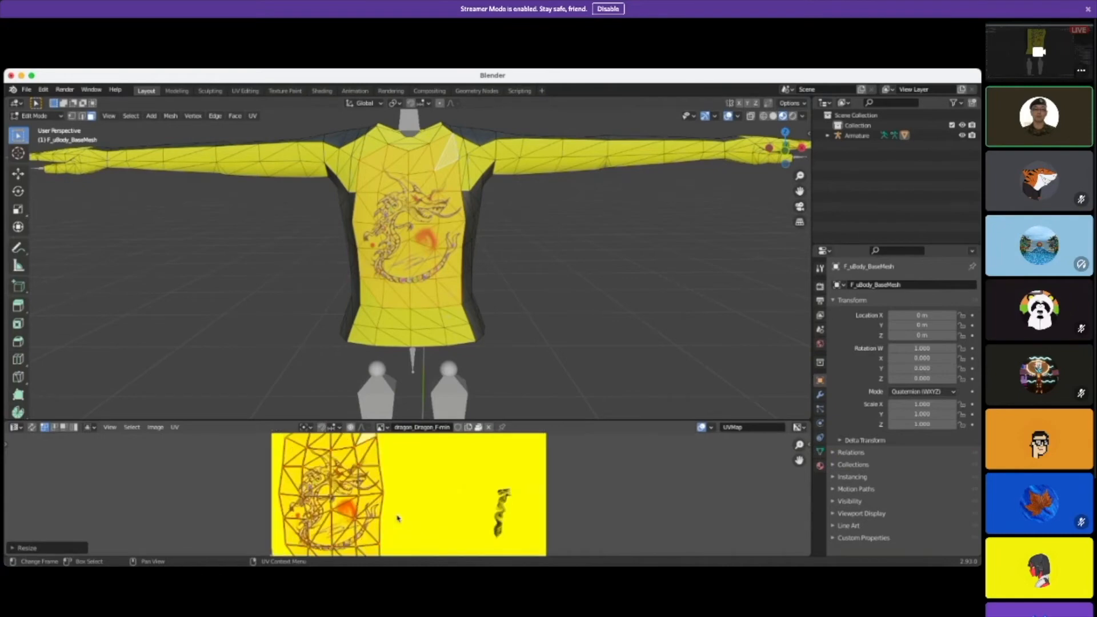
pyautogui.scroll(-3, 395, 516)
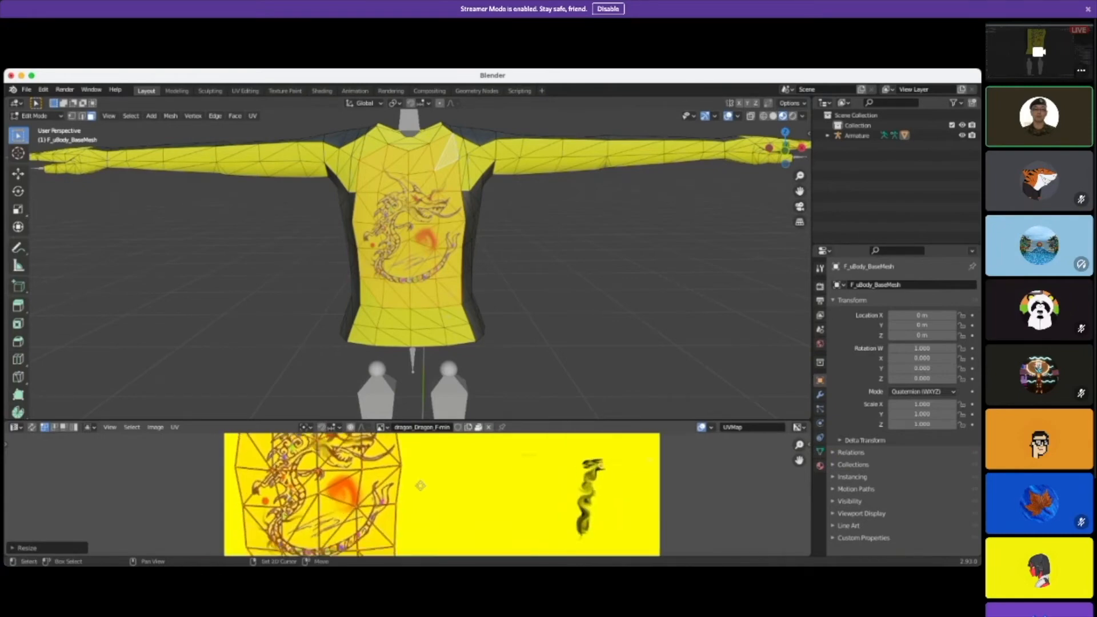
pyautogui.scroll(-2, 438, 493)
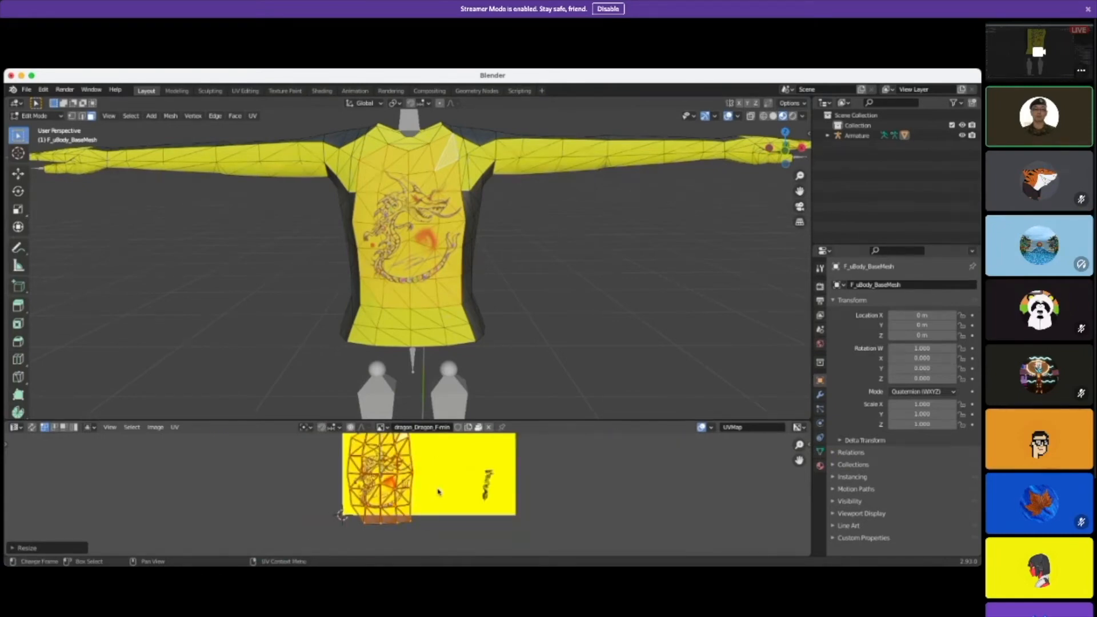
pyautogui.scroll(-1, 438, 493)
pyautogui.scroll(4, 438, 494)
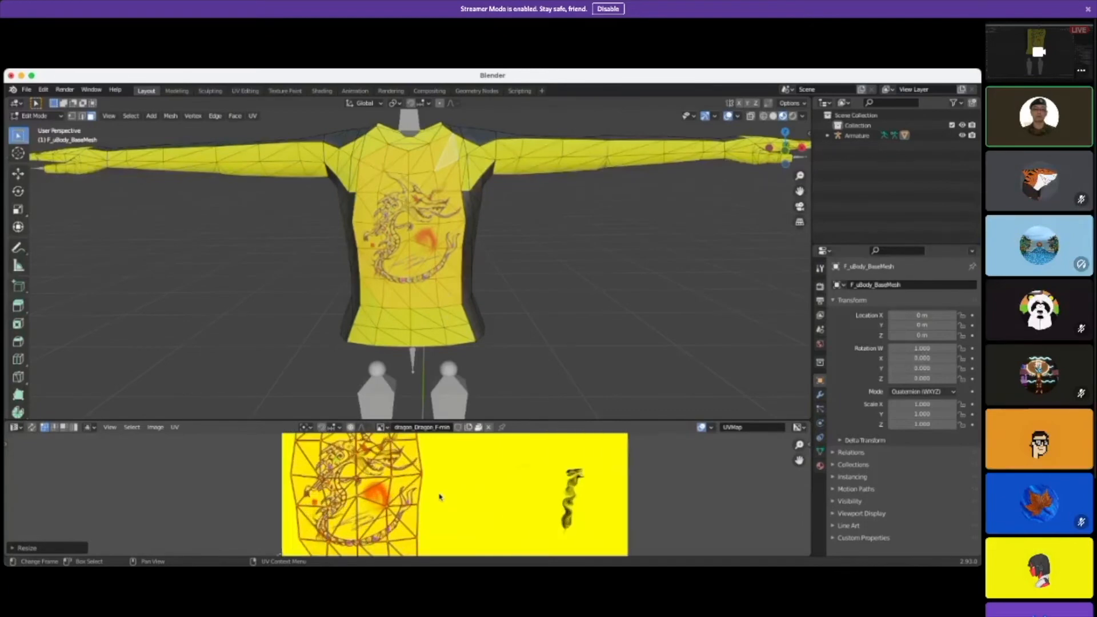
pyautogui.moveTo(440, 497); pyautogui.dragTo(484, 478, button='middle')
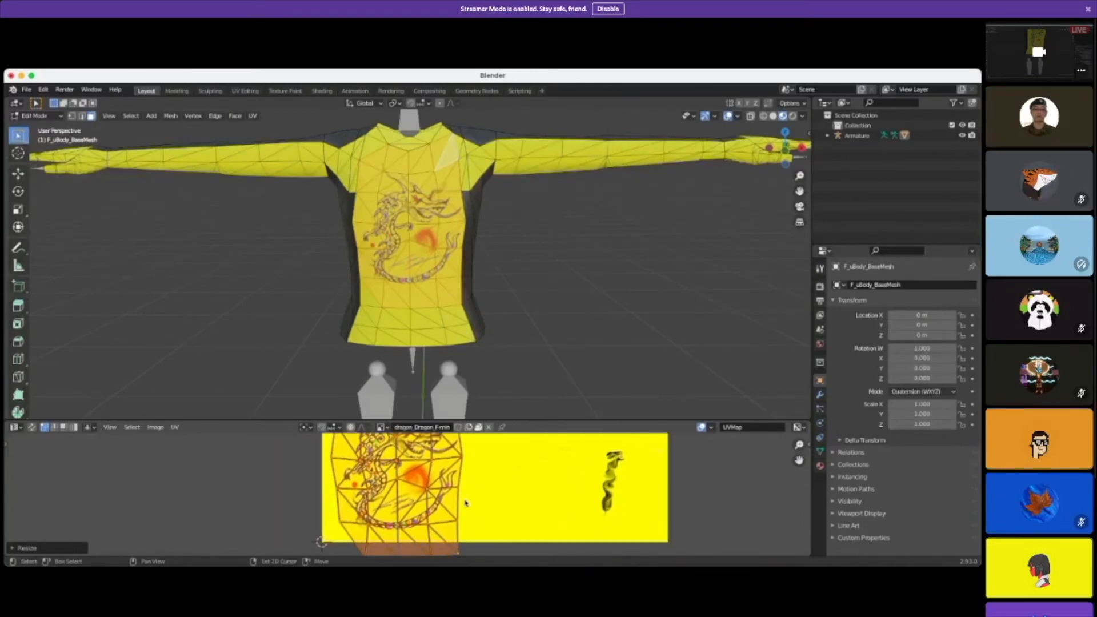
pyautogui.scroll(-2, 466, 503)
pyautogui.scroll(3, 465, 502)
pyautogui.scroll(-2, 466, 500)
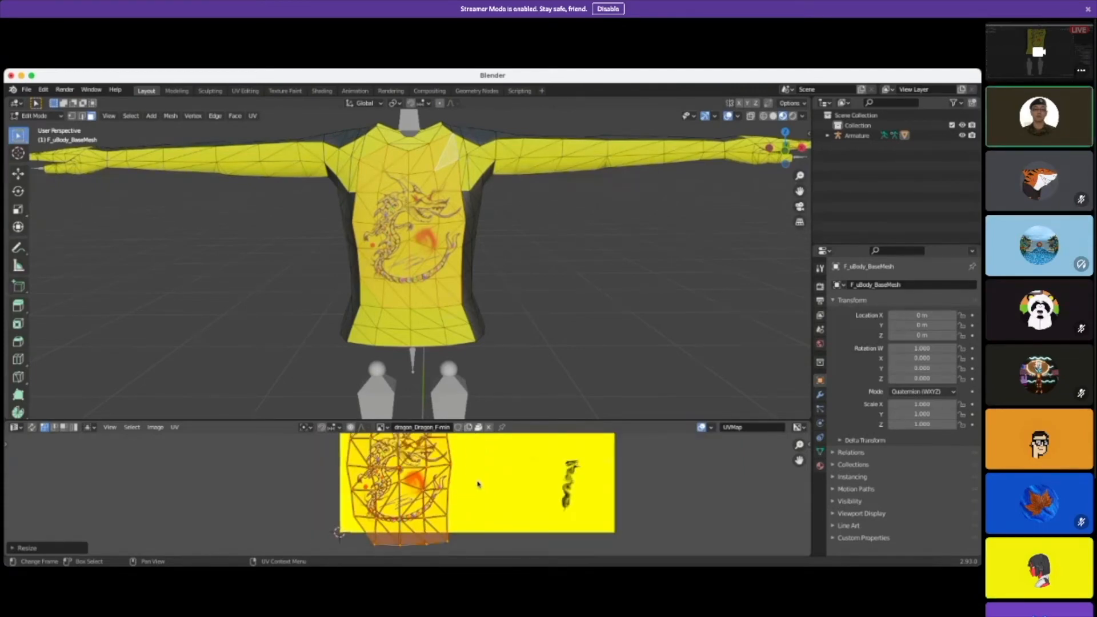
pyautogui.scroll(1, 478, 484)
pyautogui.scroll(-2, 477, 484)
pyautogui.scroll(2, 477, 484)
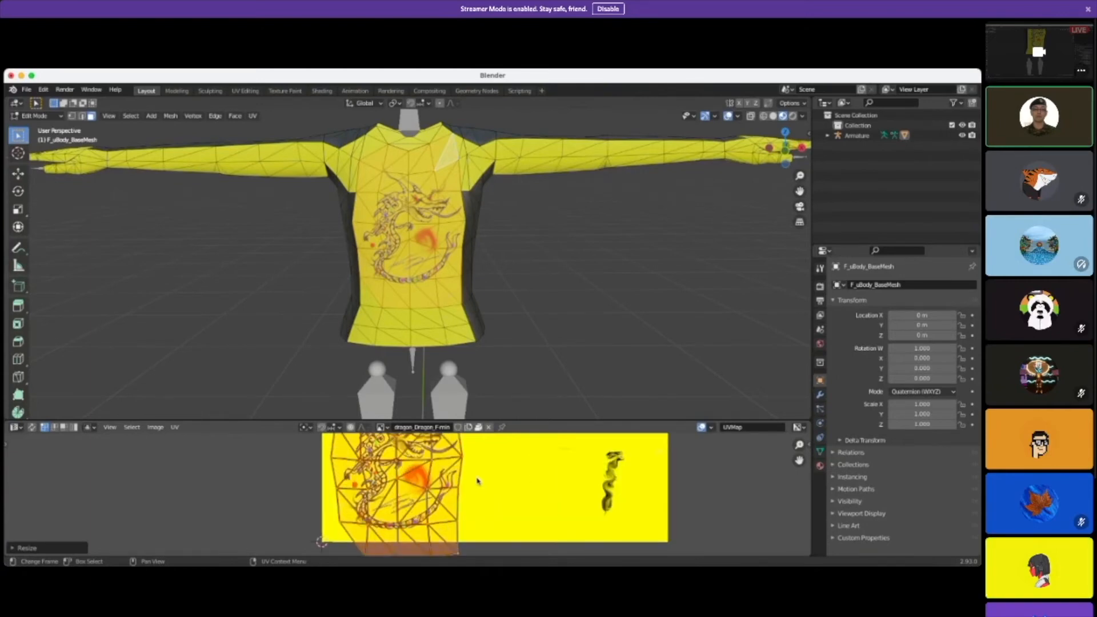
pyautogui.scroll(-2, 474, 502)
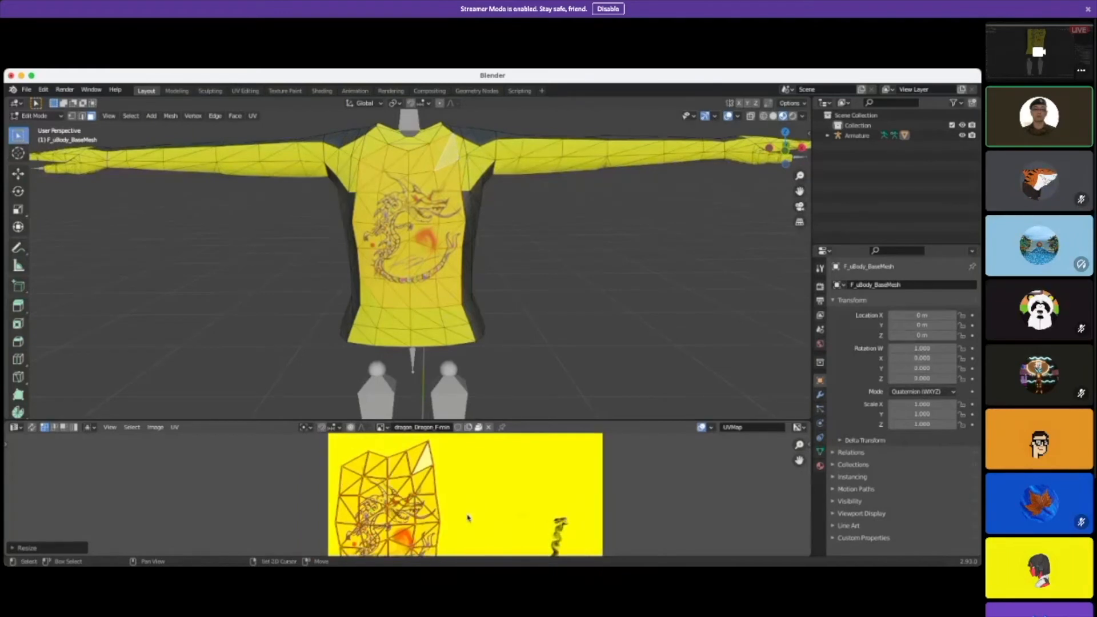
pyautogui.moveTo(467, 517); pyautogui.dragTo(482, 457, button='middle')
pyautogui.scroll(-2, 478, 491)
pyautogui.scroll(6, 478, 491)
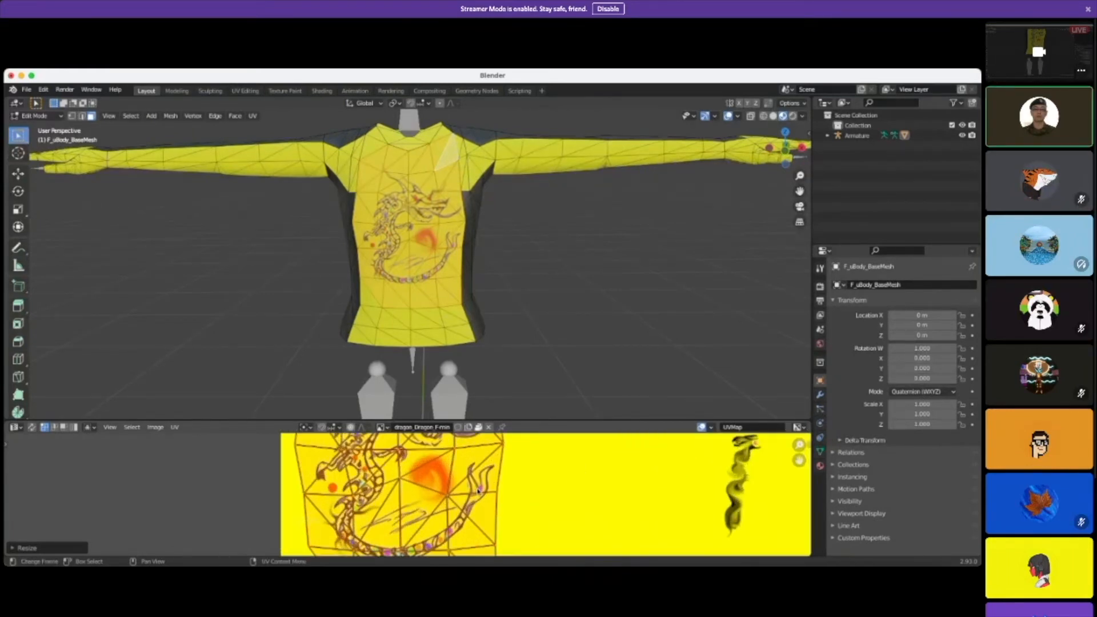
pyautogui.scroll(-3, 478, 492)
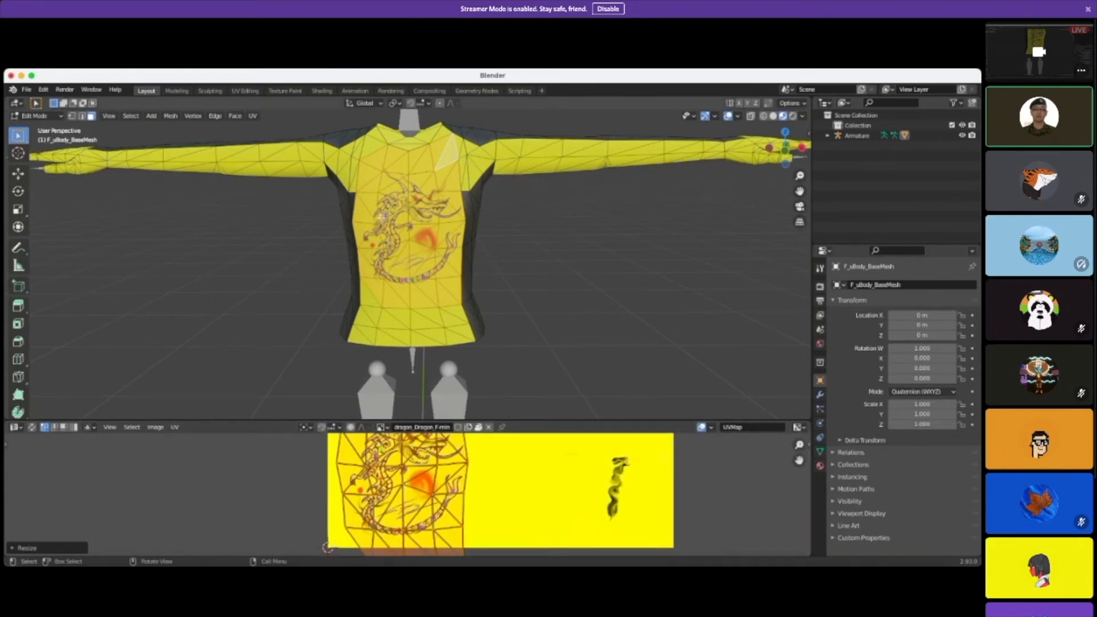
pyautogui.scroll(-3, 490, 506)
pyautogui.scroll(3, 475, 499)
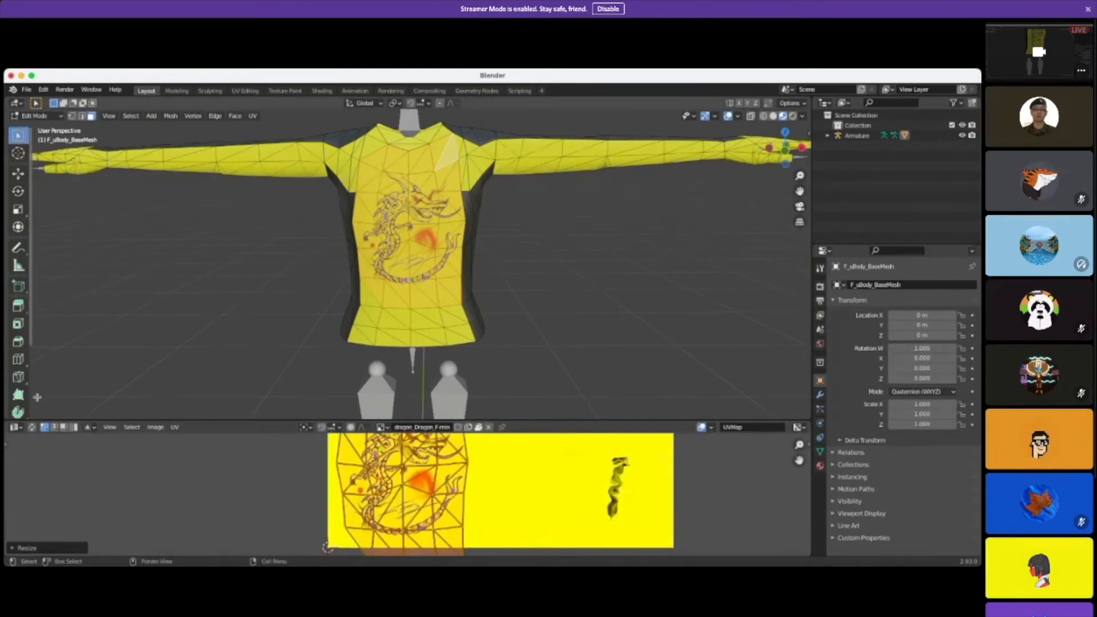
# Step: Enlarge the 3D viewport slightly and switch the shirt mesh from Edit Mode to Object Mode
pyautogui.moveTo(247, 420)
pyautogui.mouseDown()
pyautogui.moveTo(246, 449)
pyautogui.moveTo(249, 428)
pyautogui.mouseUp()
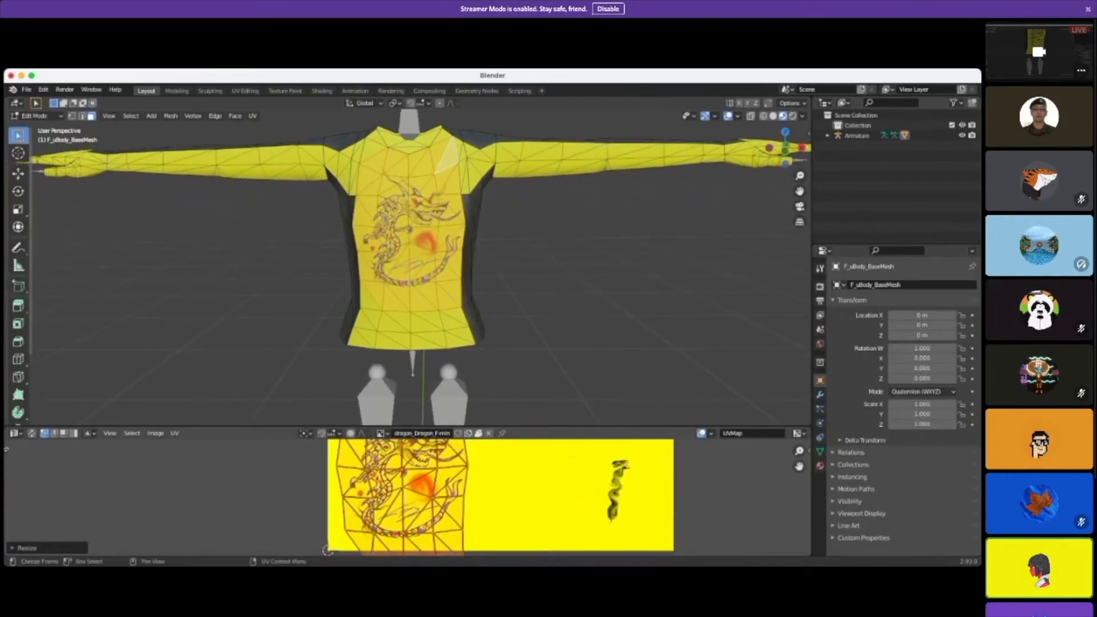
pyautogui.scroll(-2, 309, 494)
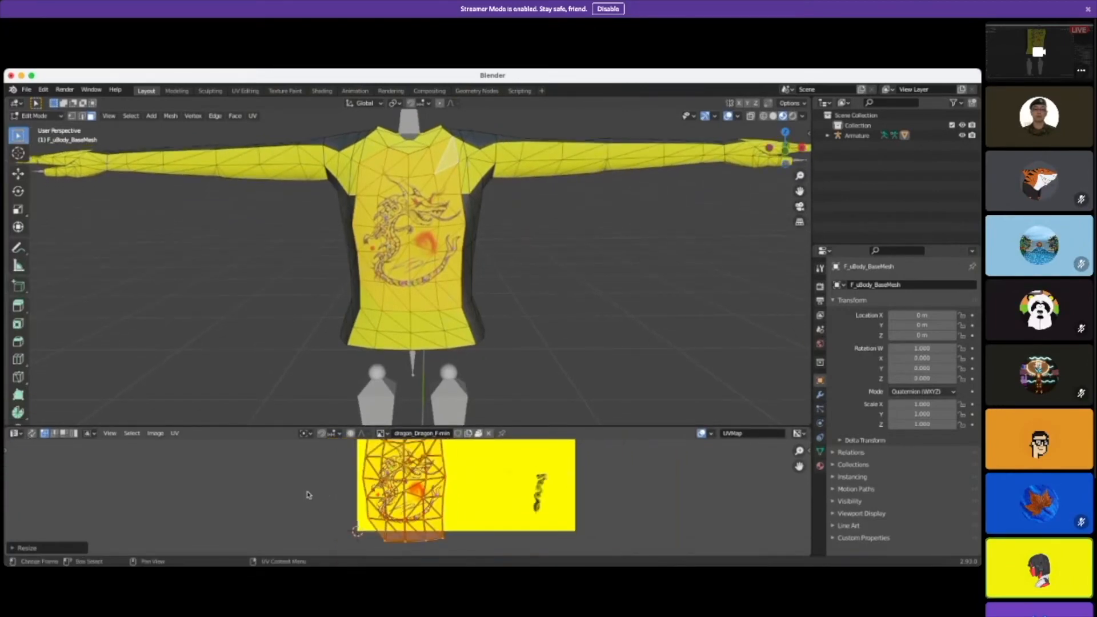
pyautogui.scroll(3, 307, 494)
pyautogui.scroll(2, 551, 314)
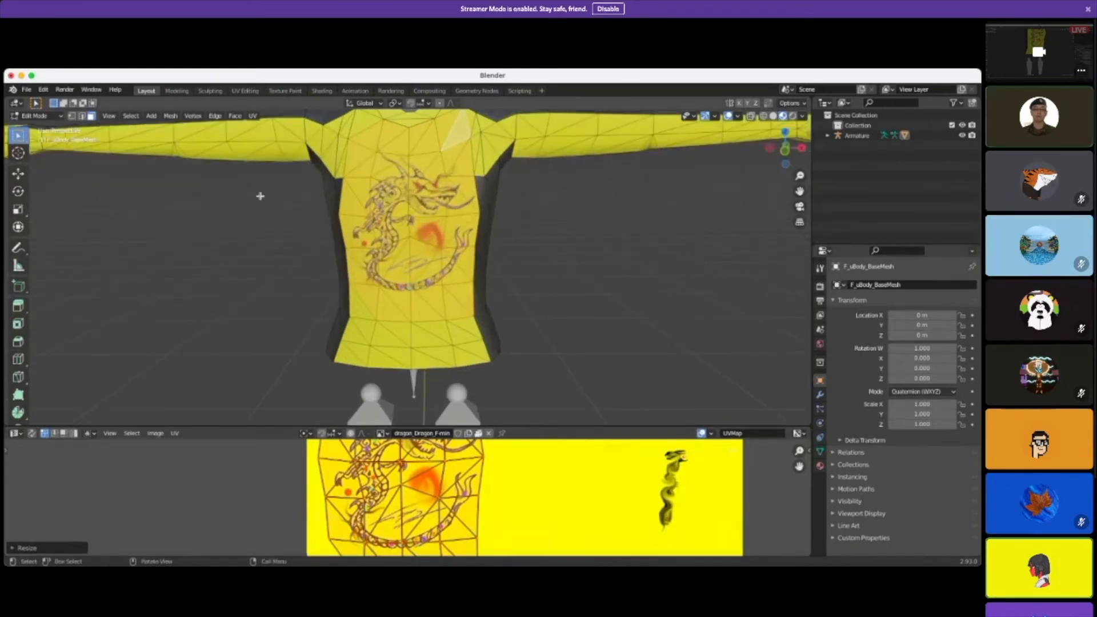
pyautogui.click(41, 116)
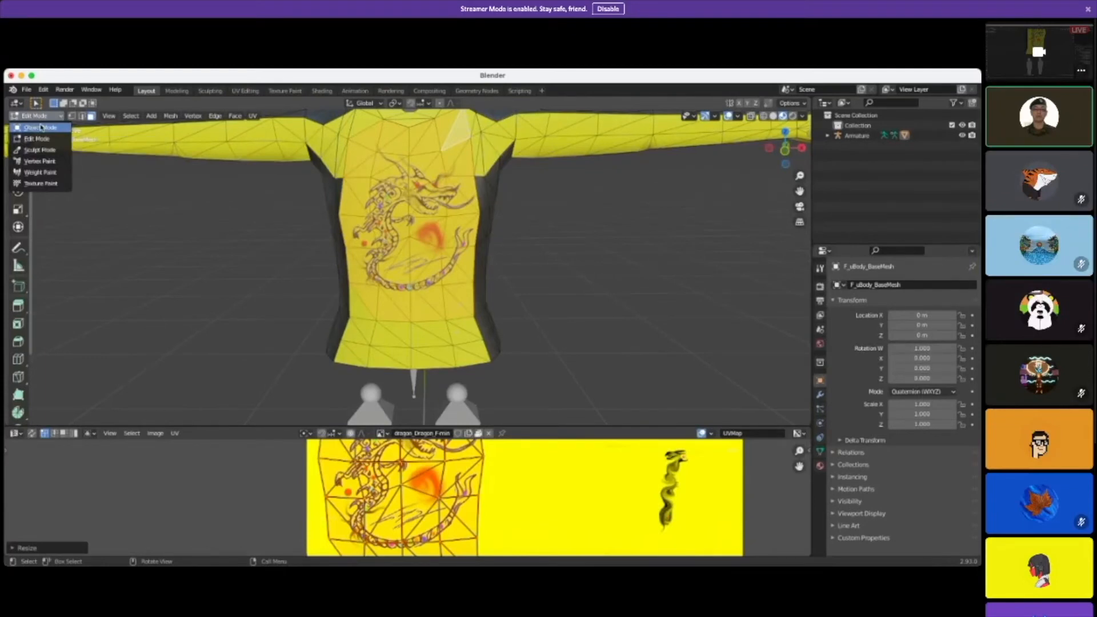
pyautogui.click(40, 127)
pyautogui.scroll(-2, 473, 304)
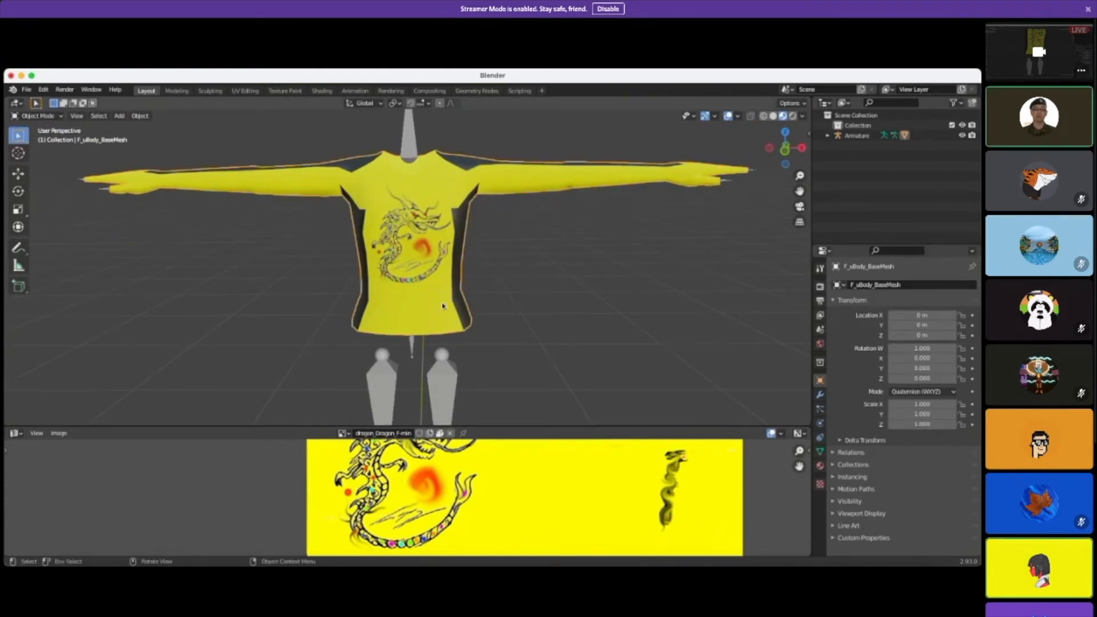
# Step: Enable the Statistics viewport overlay and reselect the shirt mesh to check its triangle count
pyautogui.click(737, 116)
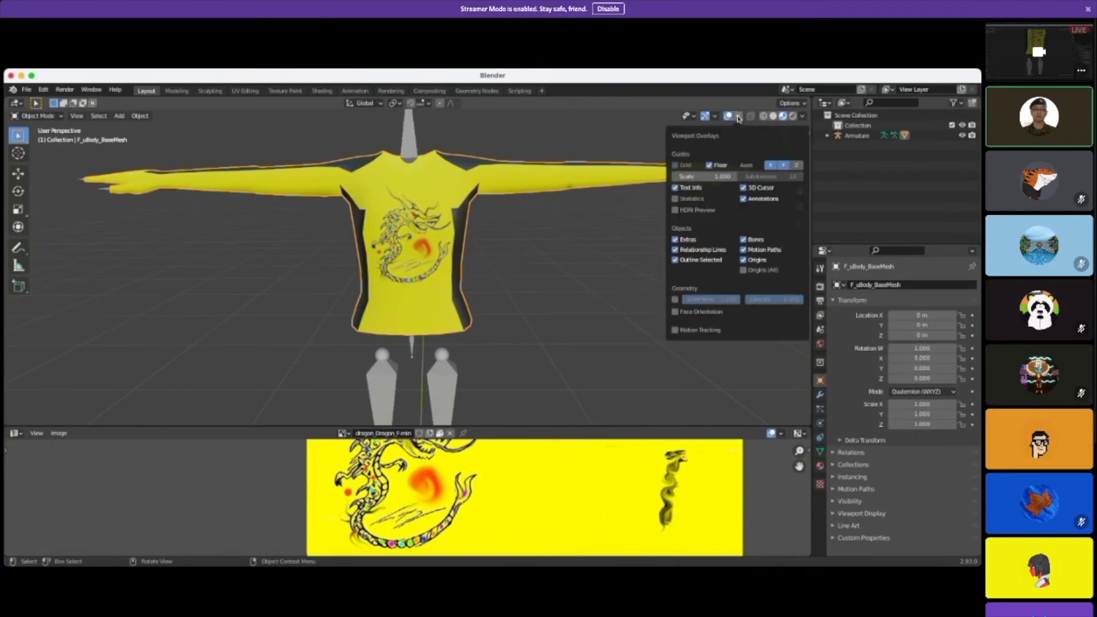
pyautogui.click(675, 199)
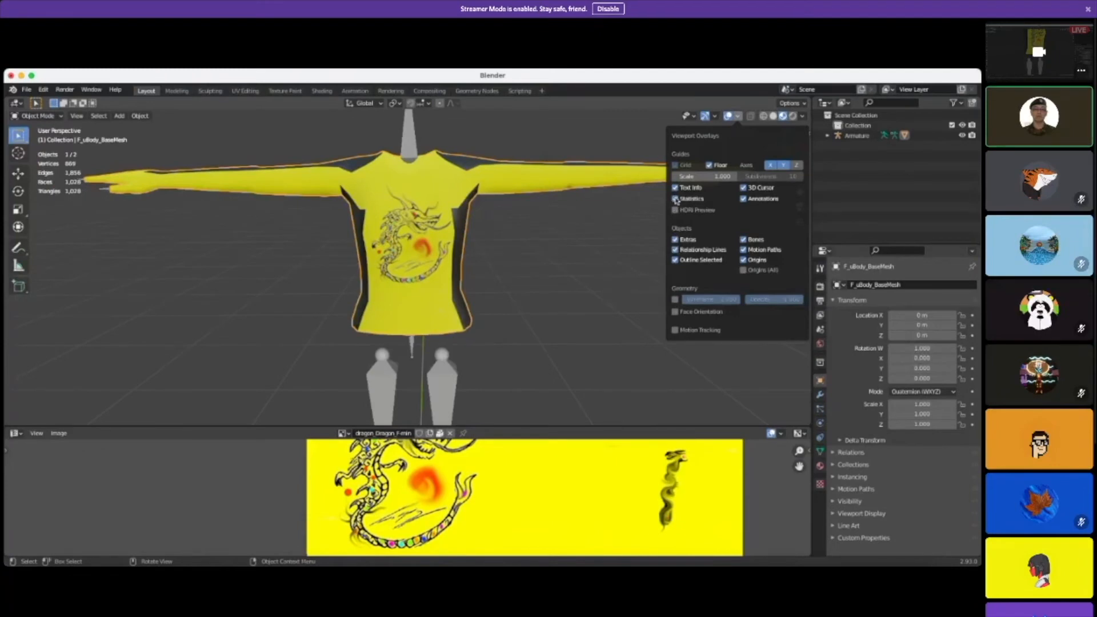
pyautogui.click(738, 119)
pyautogui.click(737, 119)
pyautogui.click(553, 227)
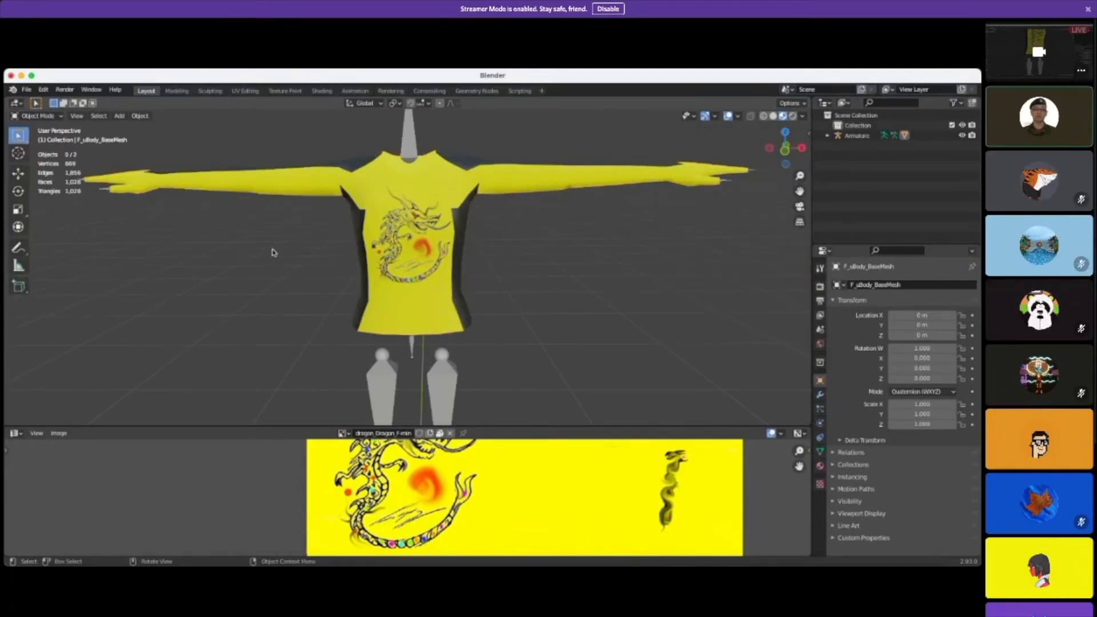
pyautogui.click(413, 236)
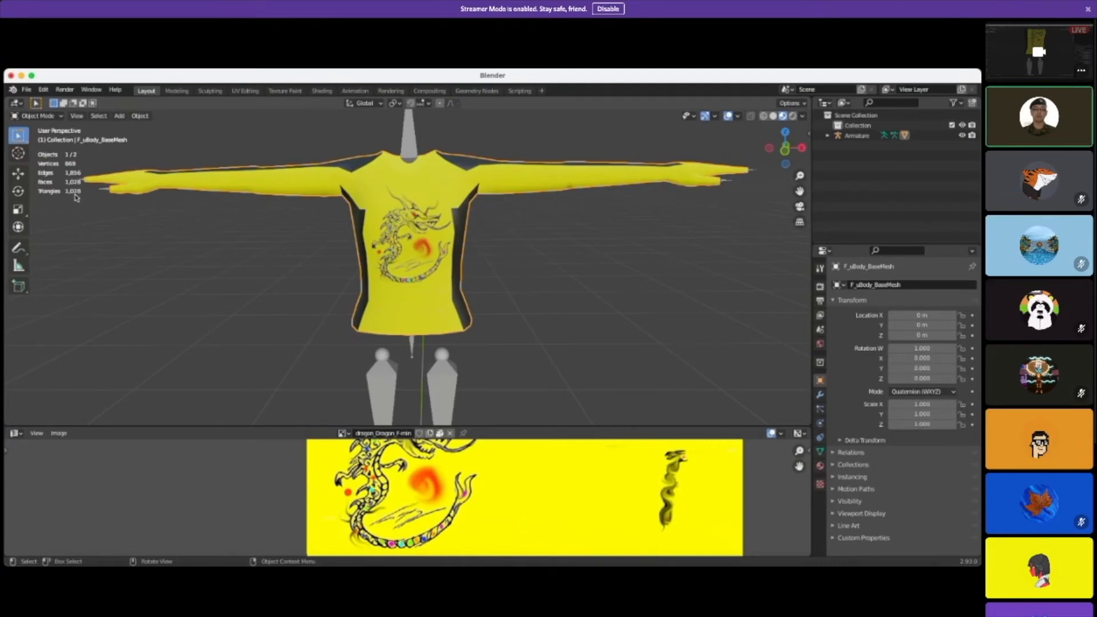
# Step: Add a Decimate modifier to the shirt mesh and lower its Collapse ratio to about 0.95
pyautogui.click(819, 395)
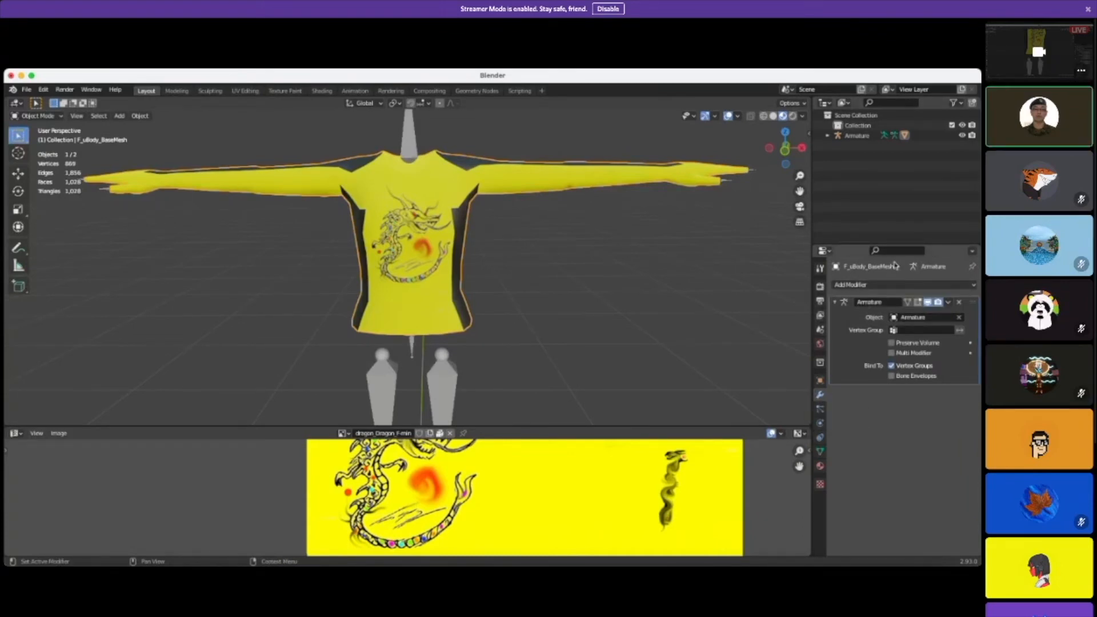
pyautogui.click(886, 286)
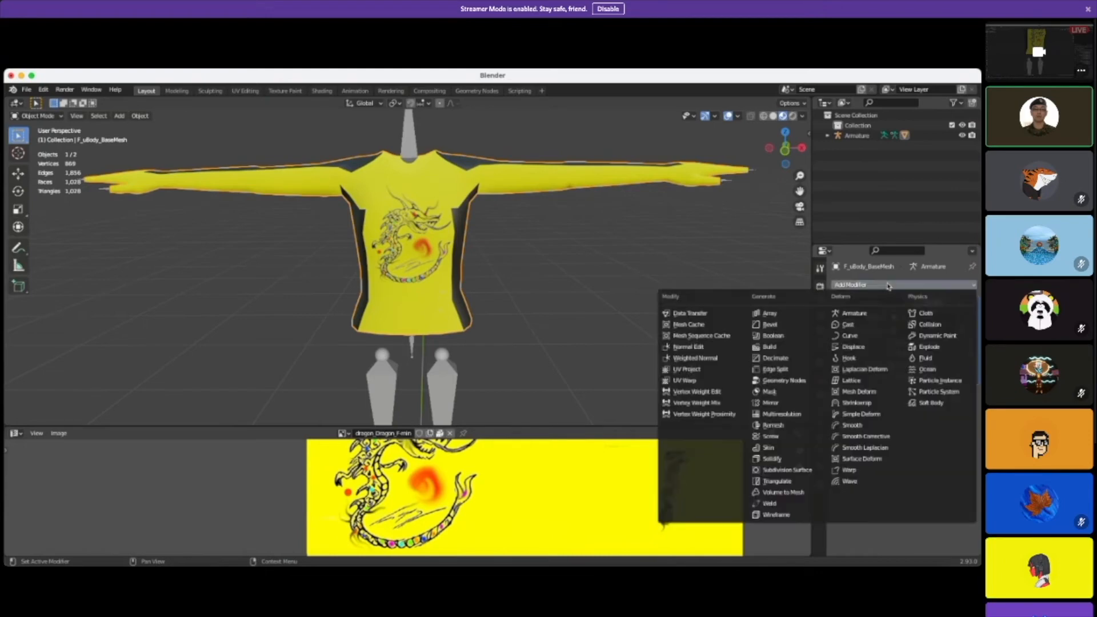
pyautogui.click(781, 361)
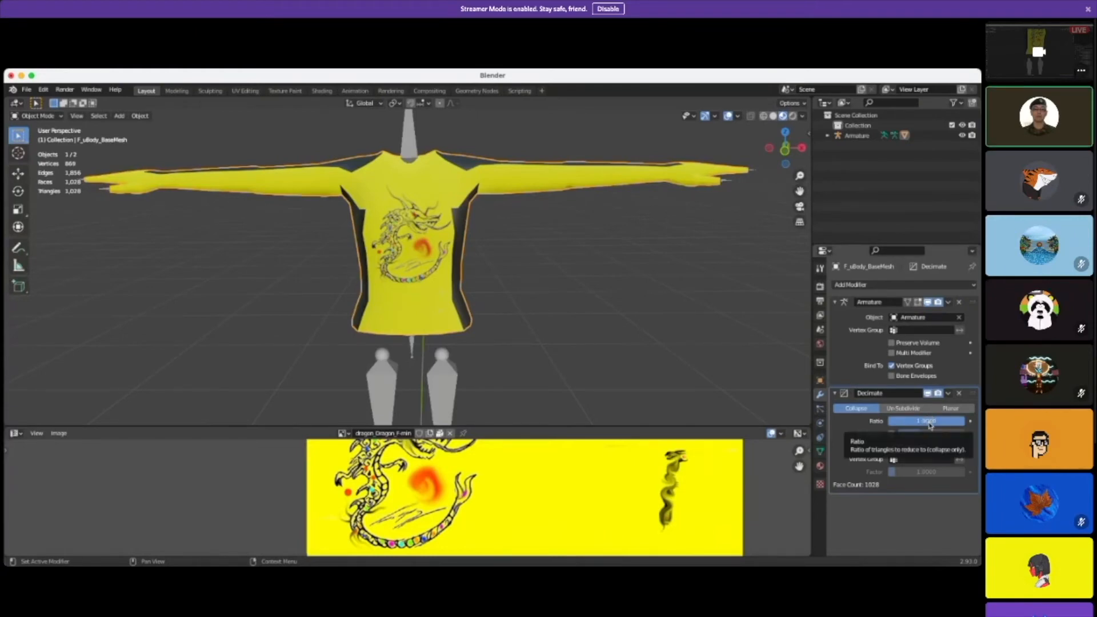
pyautogui.moveTo(963, 421); pyautogui.dragTo(960, 421)
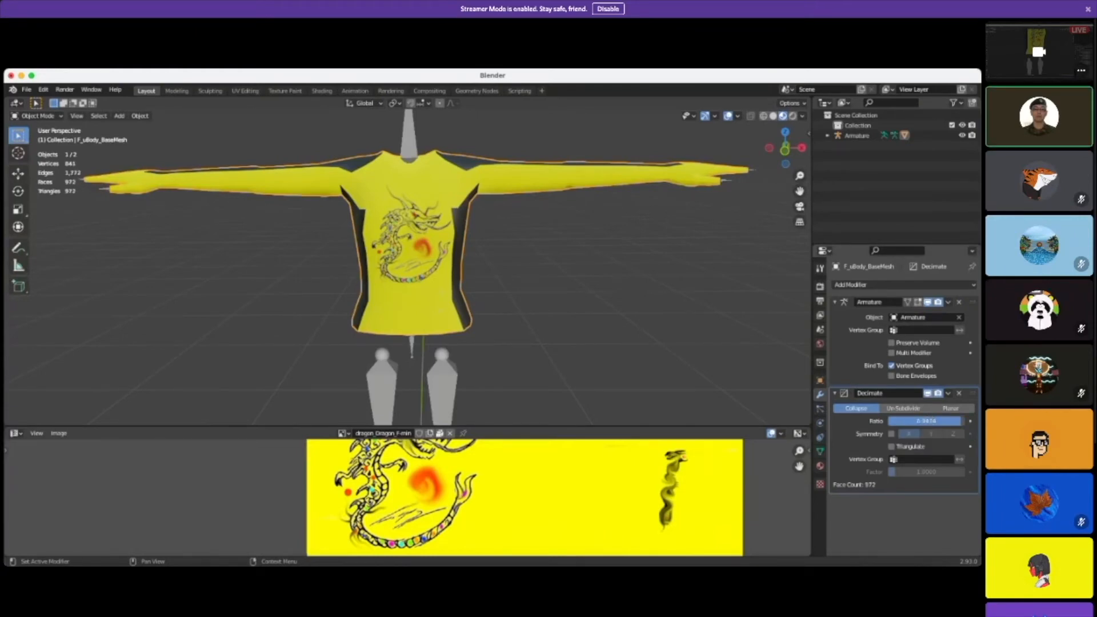
pyautogui.moveTo(960, 421); pyautogui.dragTo(958, 421)
pyautogui.moveTo(960, 421); pyautogui.dragTo(964, 421)
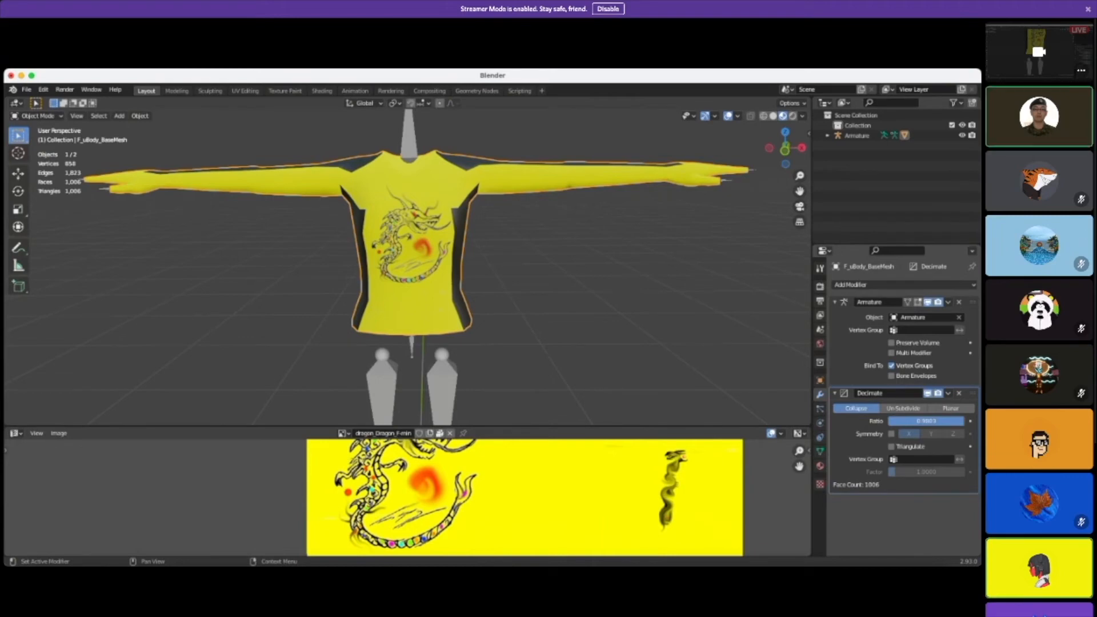
pyautogui.moveTo(960, 421); pyautogui.dragTo(958, 421)
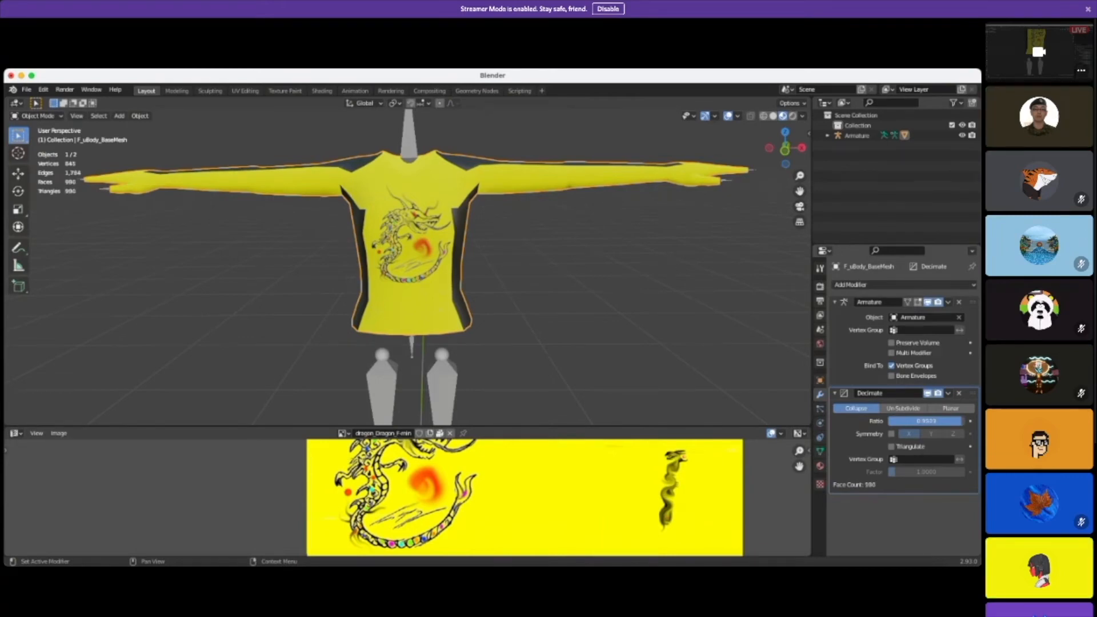
# Step: Toggle the Statistics viewport overlay off and on again to demonstrate the setting
pyautogui.click(739, 118)
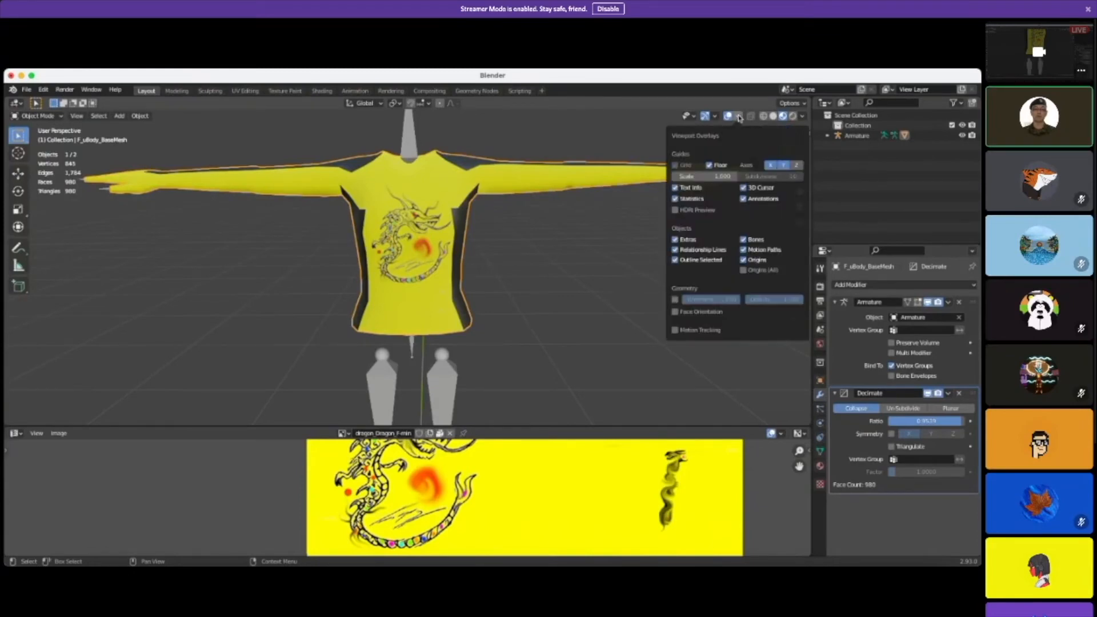
pyautogui.click(675, 199)
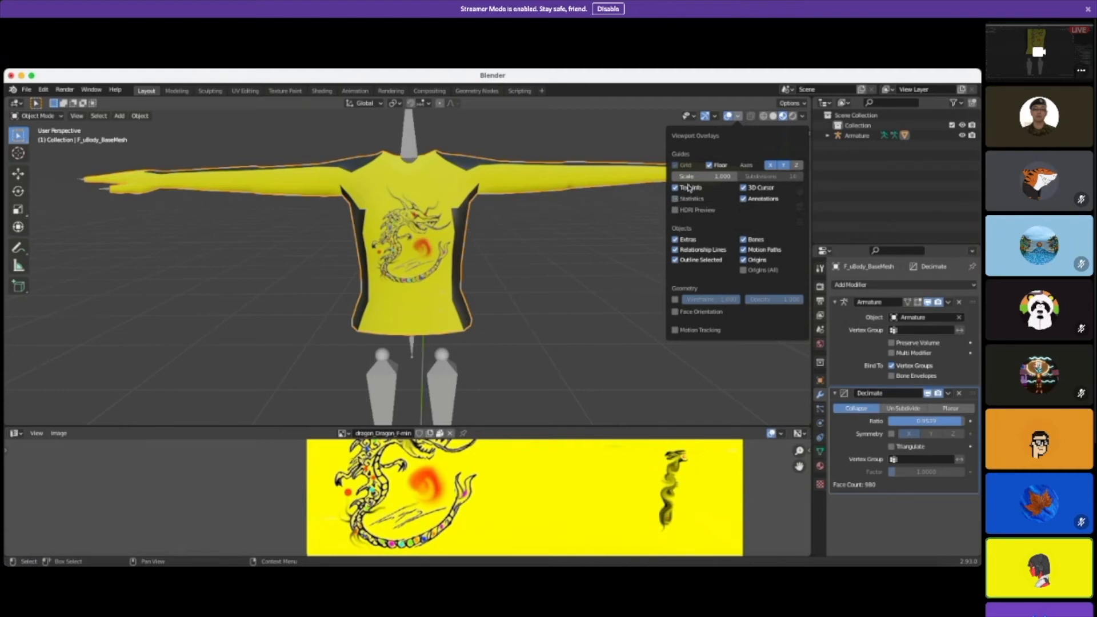
pyautogui.click(676, 199)
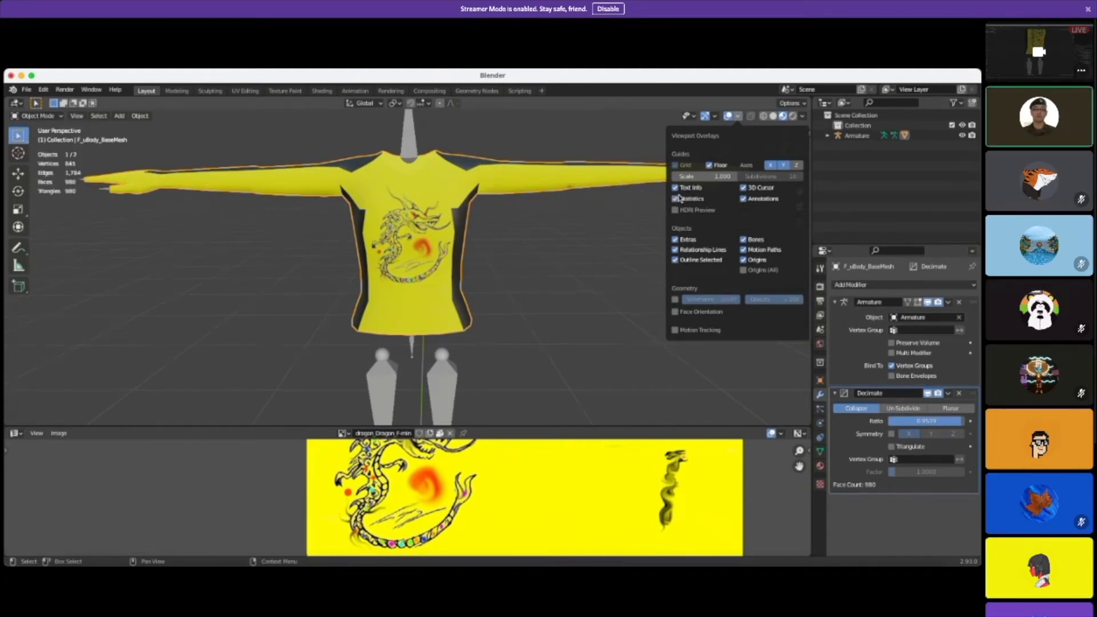
pyautogui.click(675, 200)
pyautogui.click(676, 199)
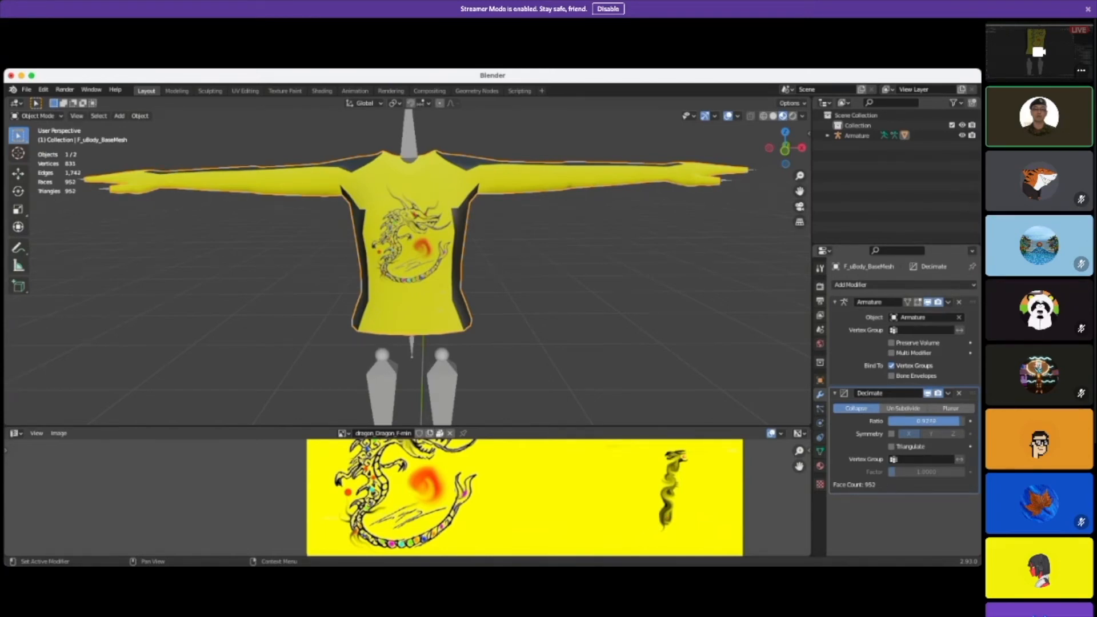
# Step: Apply the Decimate modifier to the shirt mesh, keeping its Armature modifier
pyautogui.click(948, 394)
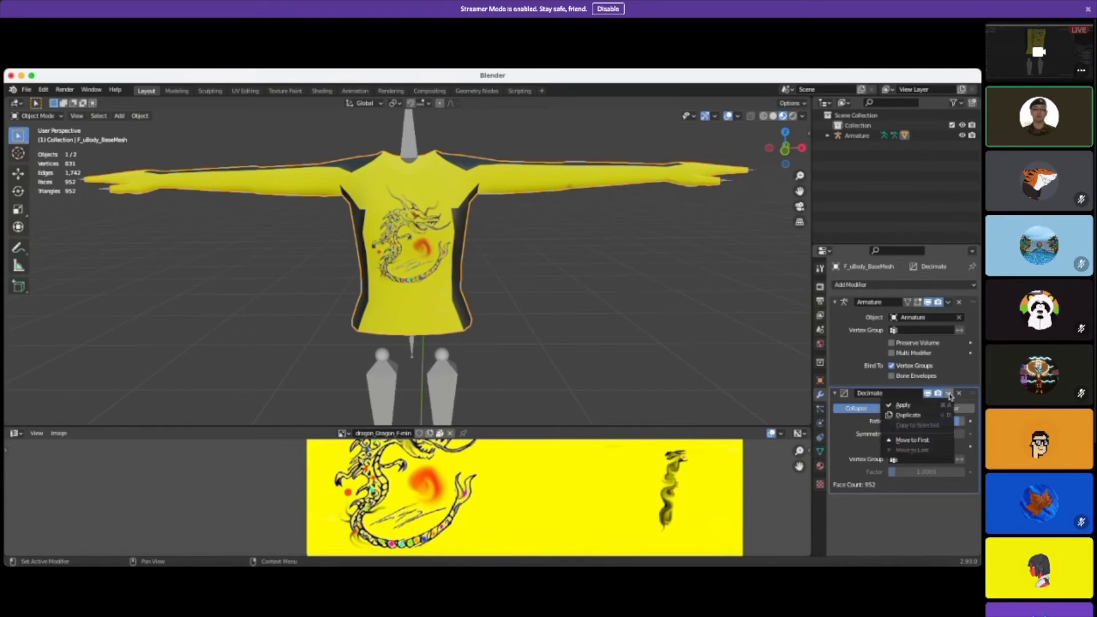
pyautogui.click(908, 405)
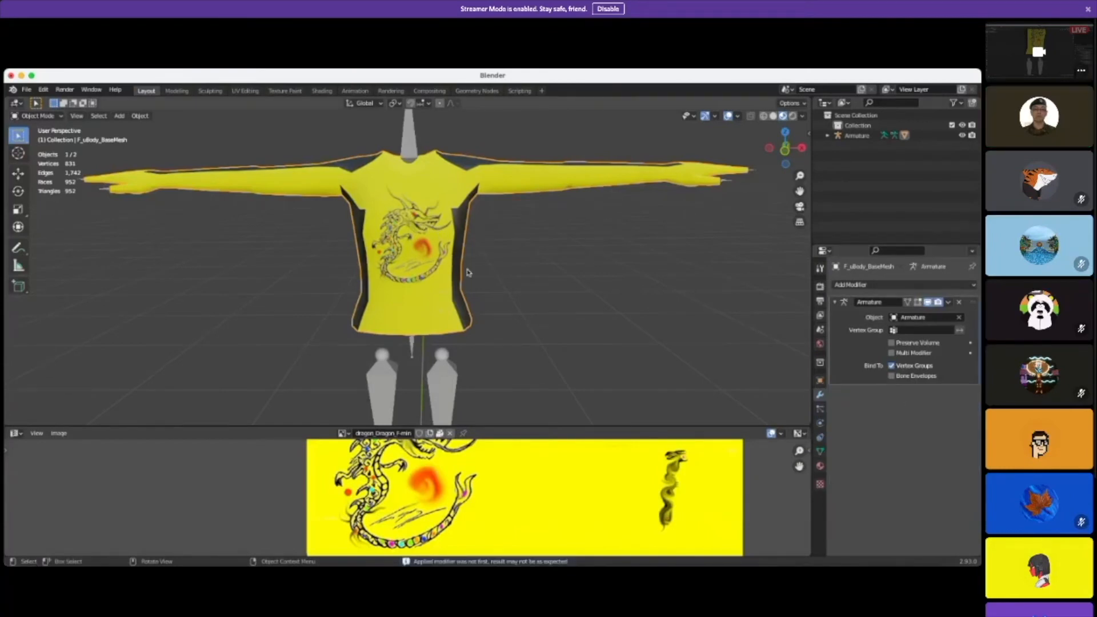
pyautogui.scroll(-3, 495, 291)
pyautogui.scroll(4, 495, 291)
pyautogui.scroll(-2, 487, 262)
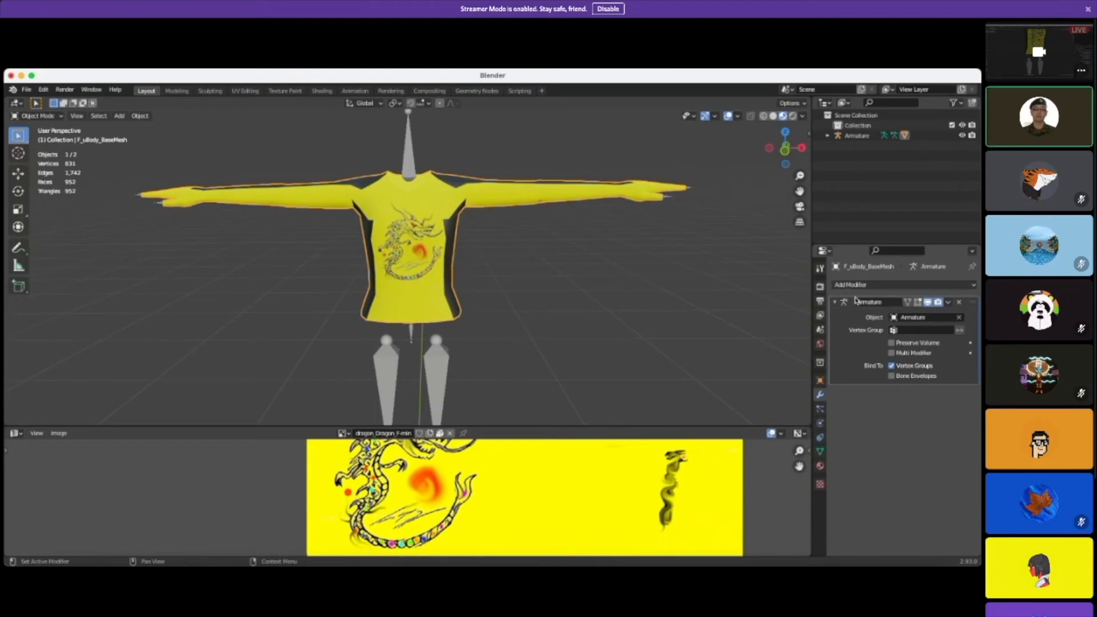
pyautogui.scroll(2, 347, 291)
# Step: Examine the decimated shirt from the front and both sides, checking its shape and the dragon artwork
pyautogui.moveTo(485, 311); pyautogui.dragTo(424, 213, button='middle')
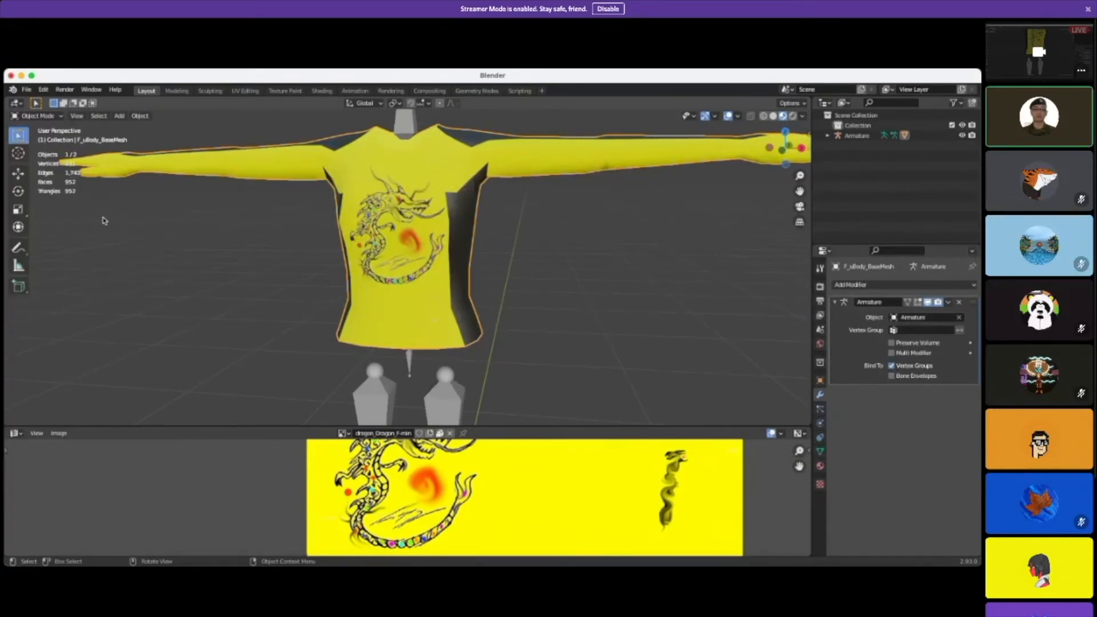
pyautogui.scroll(-2, 105, 217)
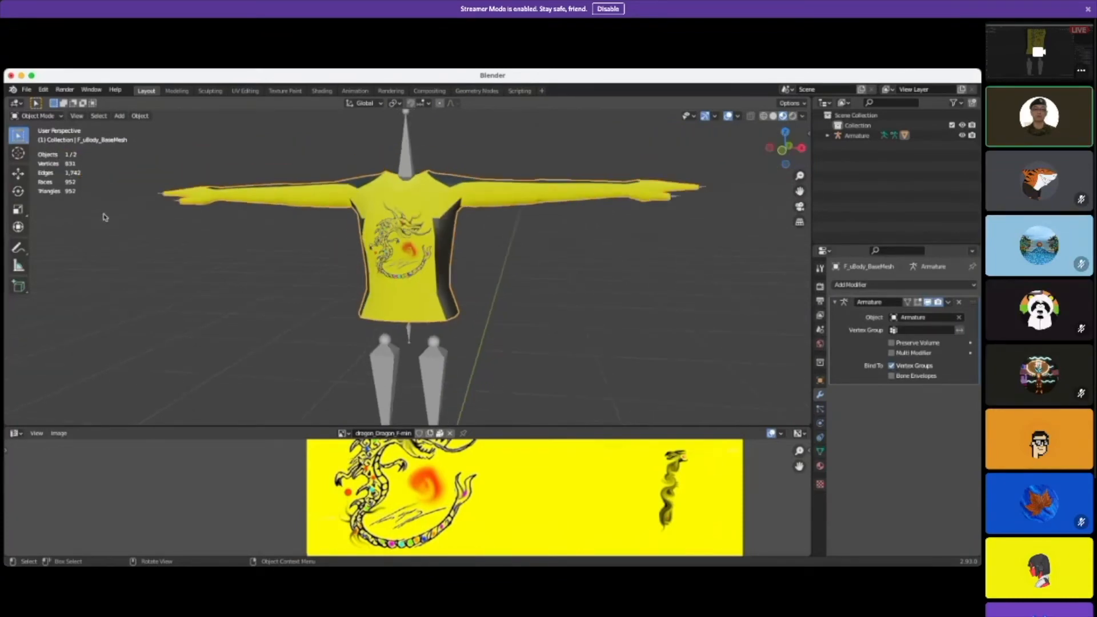
pyautogui.moveTo(507, 263); pyautogui.dragTo(536, 258, button='middle')
pyautogui.click(546, 234)
pyautogui.click(421, 255)
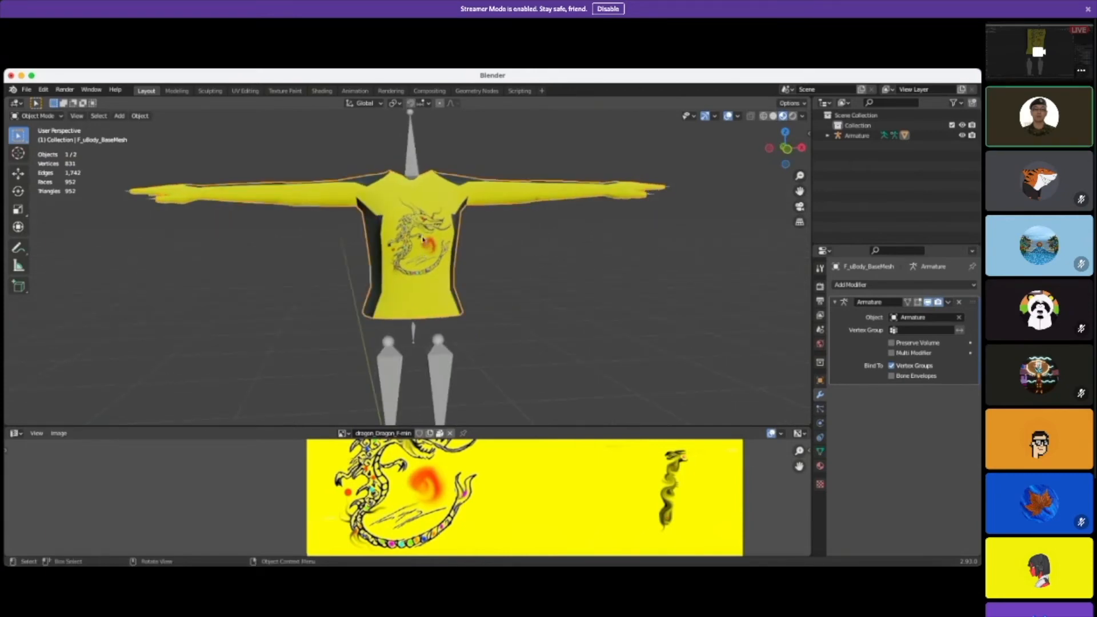
pyautogui.moveTo(531, 292); pyautogui.dragTo(475, 269, button='middle')
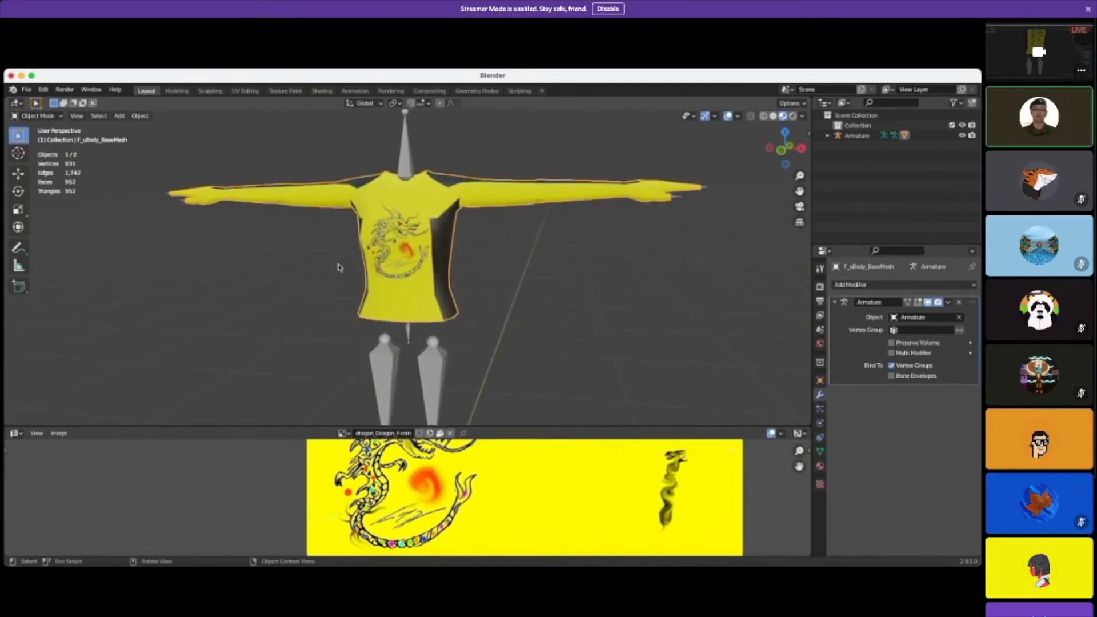
pyautogui.moveTo(547, 329)
pyautogui.mouseDown(button='middle')
pyautogui.moveTo(465, 318)
pyautogui.moveTo(572, 333)
pyautogui.moveTo(545, 316)
pyautogui.mouseUp(button='middle')
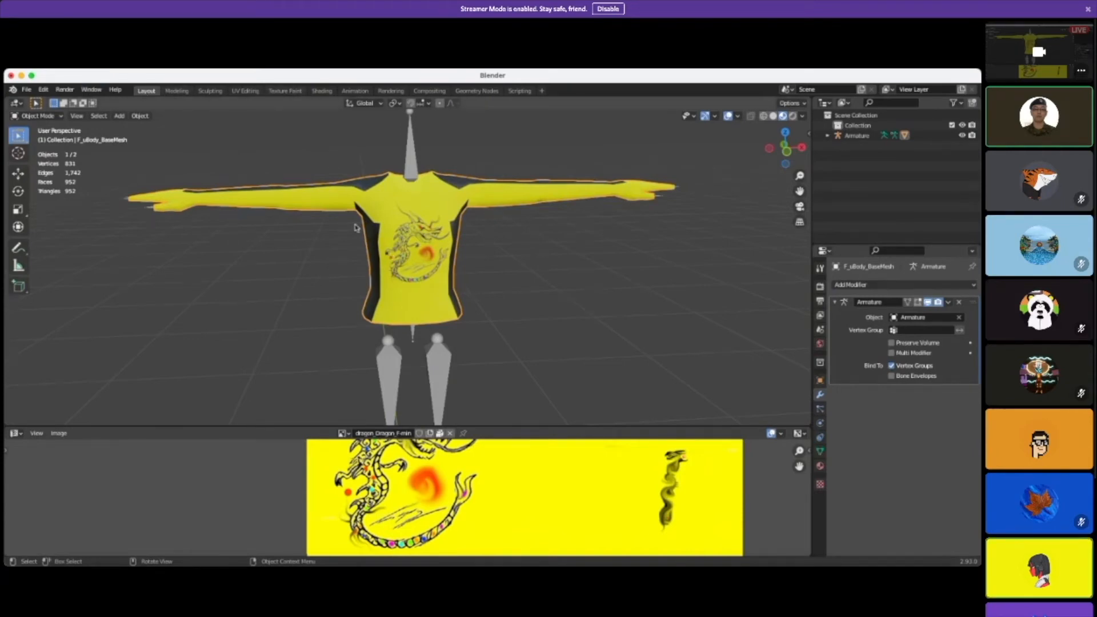
pyautogui.click(541, 292)
pyautogui.moveTo(558, 293); pyautogui.dragTo(338, 321, button='middle')
pyautogui.scroll(-4, 460, 308)
pyautogui.moveTo(557, 321); pyautogui.dragTo(313, 289, button='middle')
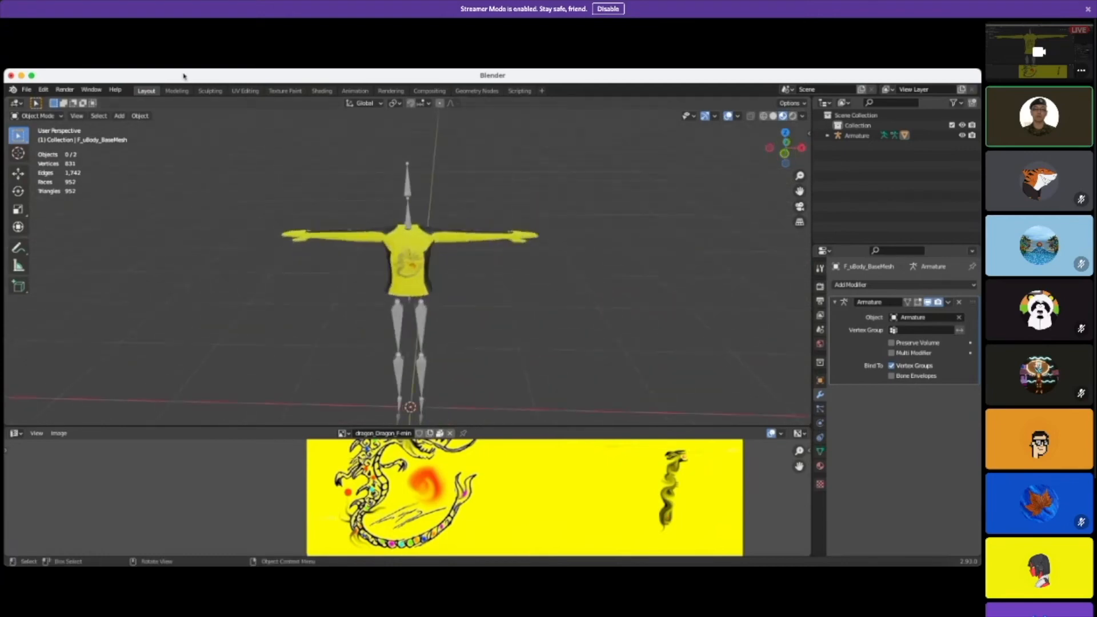
pyautogui.click(35, 117)
pyautogui.click(40, 128)
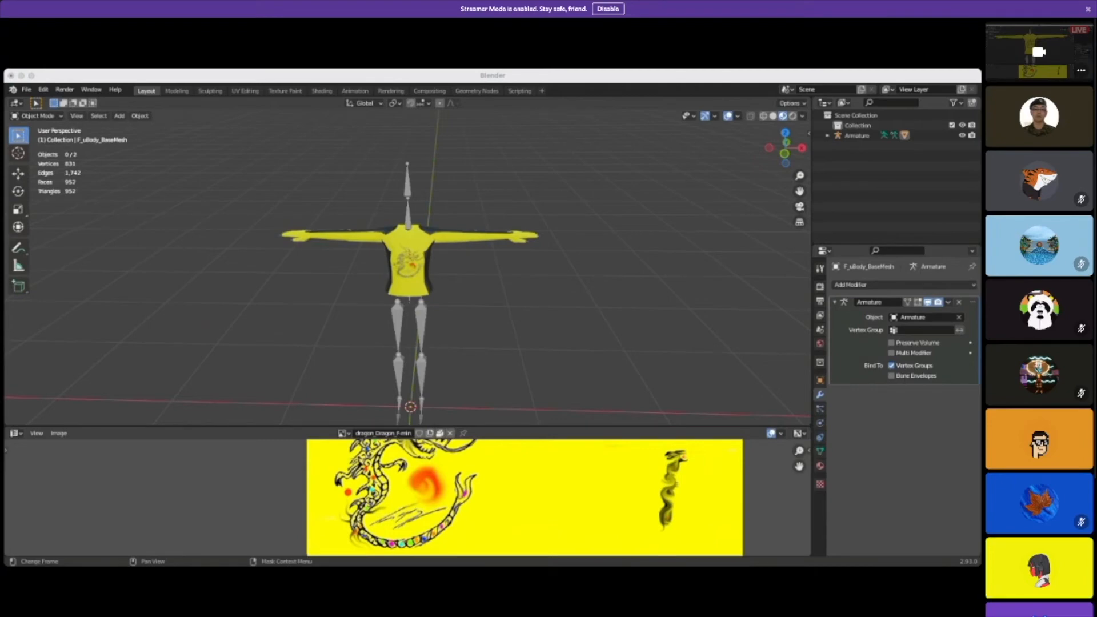
pyautogui.click(443, 349)
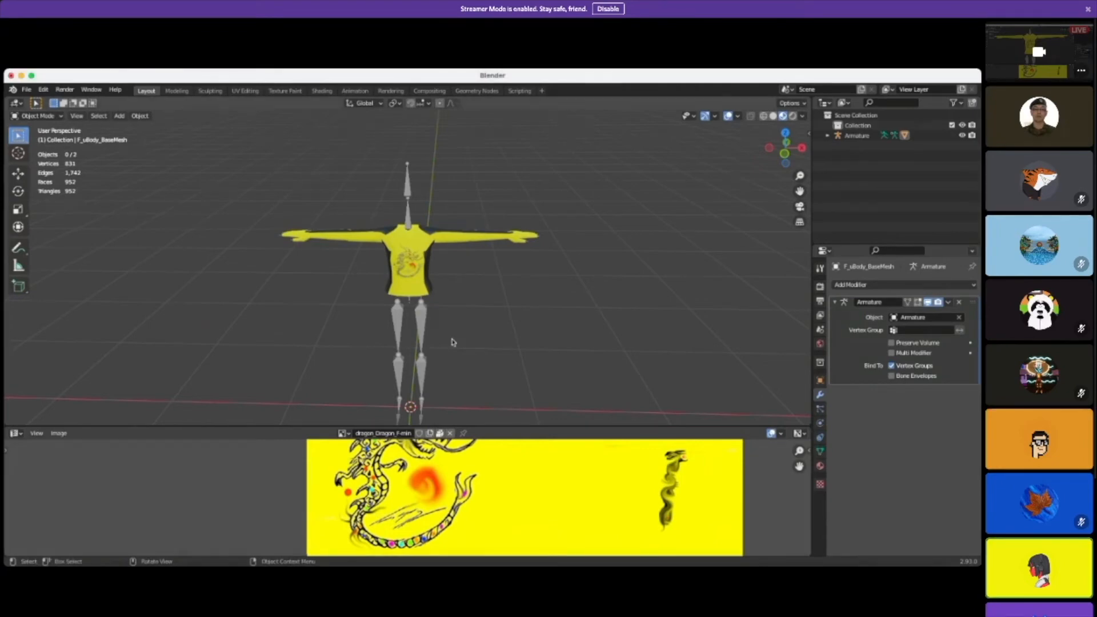
pyautogui.scroll(2, 452, 342)
pyautogui.scroll(2, 452, 342)
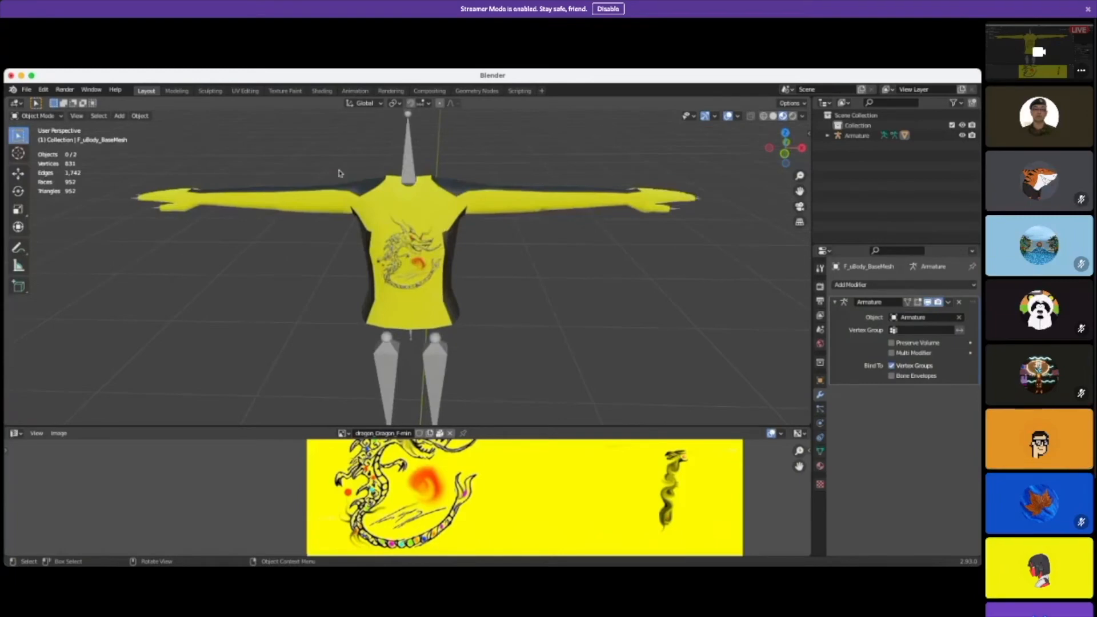
# Step: Start a new General file and discard the unsaved changes to the current scene
pyautogui.click(26, 90)
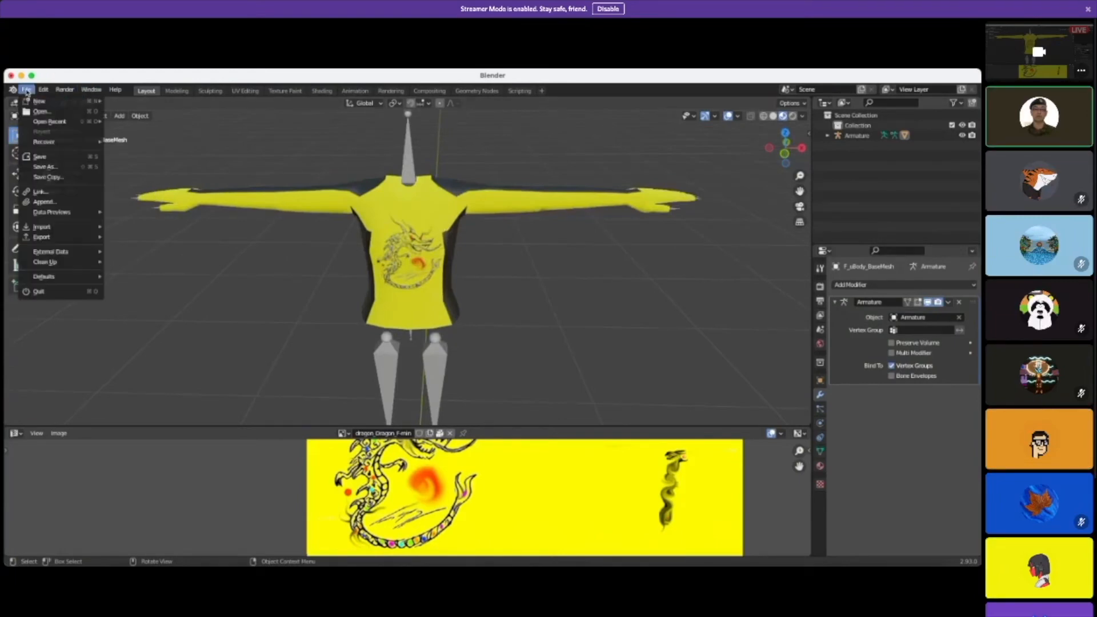
pyautogui.moveTo(39, 103)
pyautogui.click(134, 106)
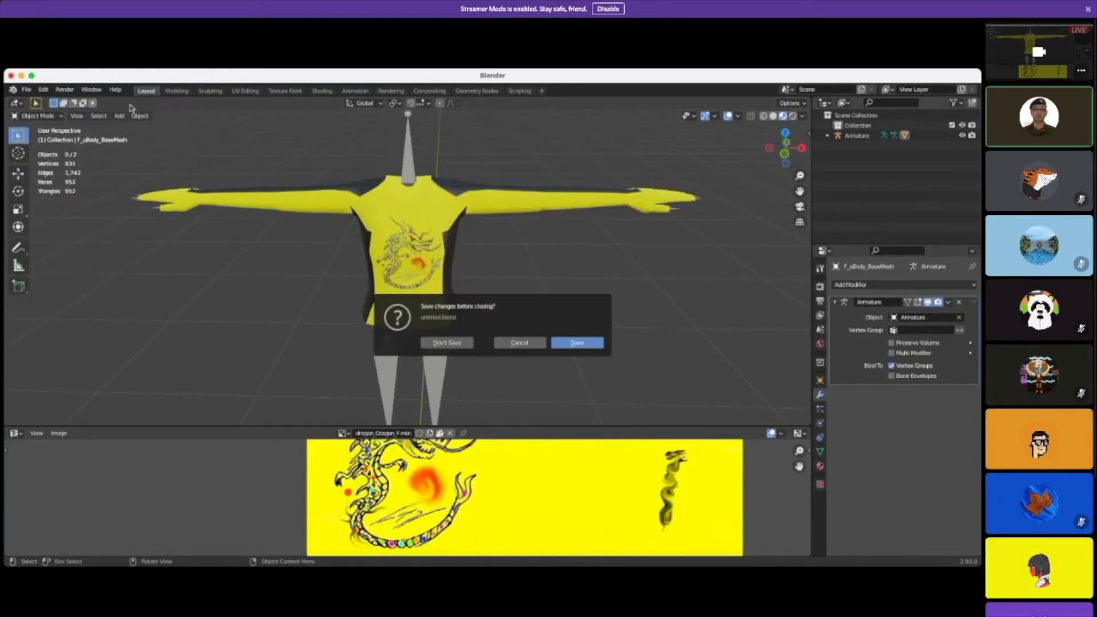
pyautogui.click(447, 343)
# Step: Delete the default camera, cube and light from the new scene
pyautogui.scroll(-3, 445, 343)
pyautogui.moveTo(152, 248); pyautogui.dragTo(609, 406)
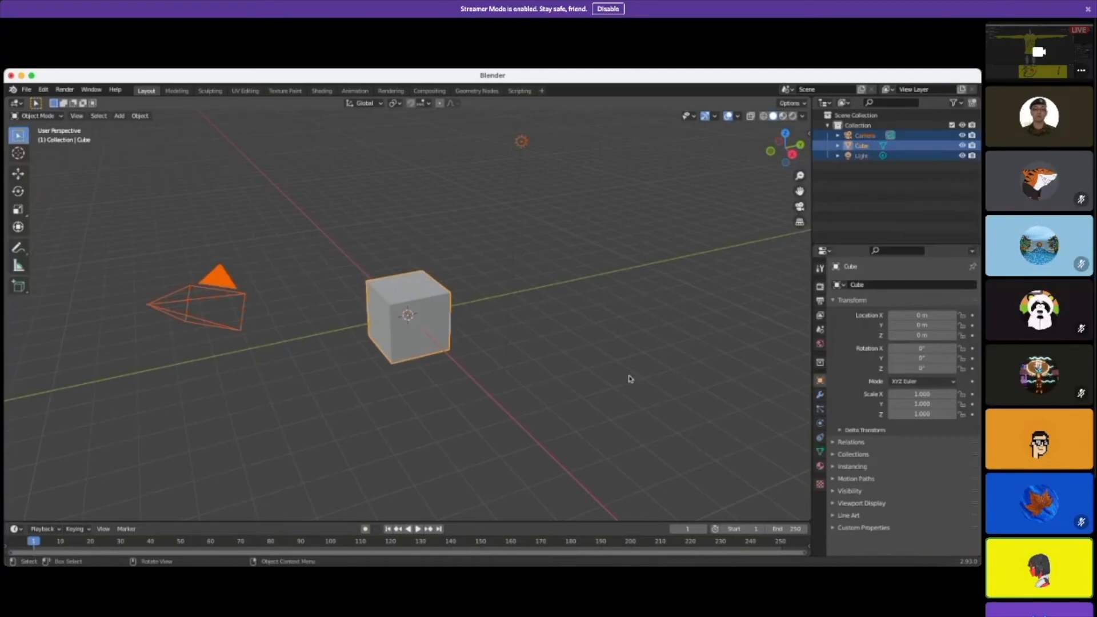
pyautogui.press('Delete')
pyautogui.moveTo(362, 264); pyautogui.dragTo(377, 262, button='middle')
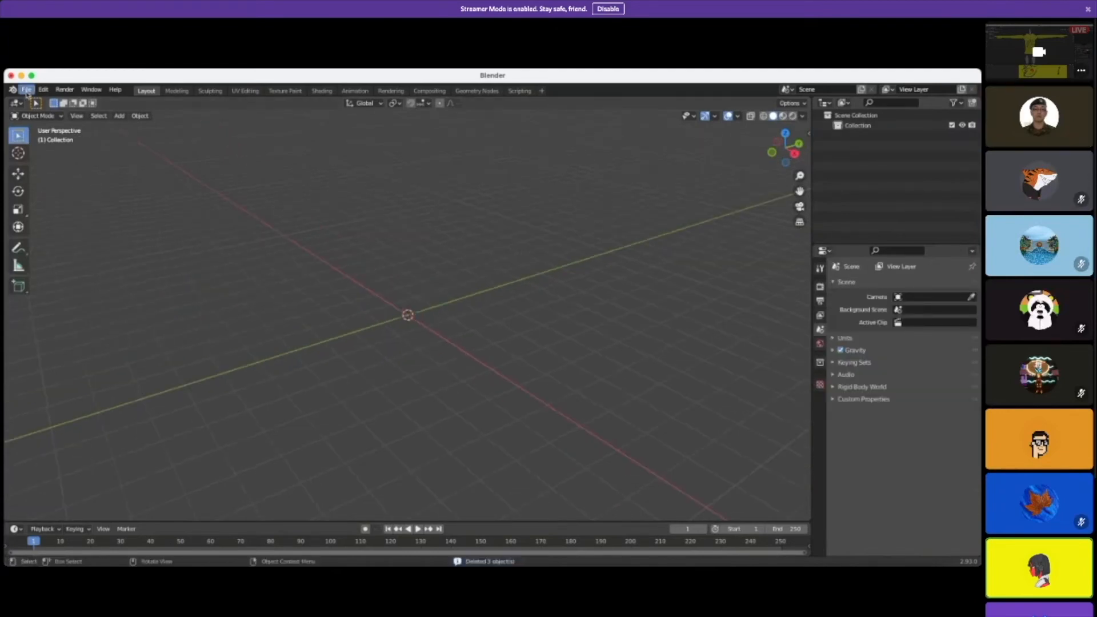
# Step: Import the male avatar base model with its armature as a glTF 2.0 file and deselect everything
pyautogui.click(26, 89)
pyautogui.moveTo(51, 226)
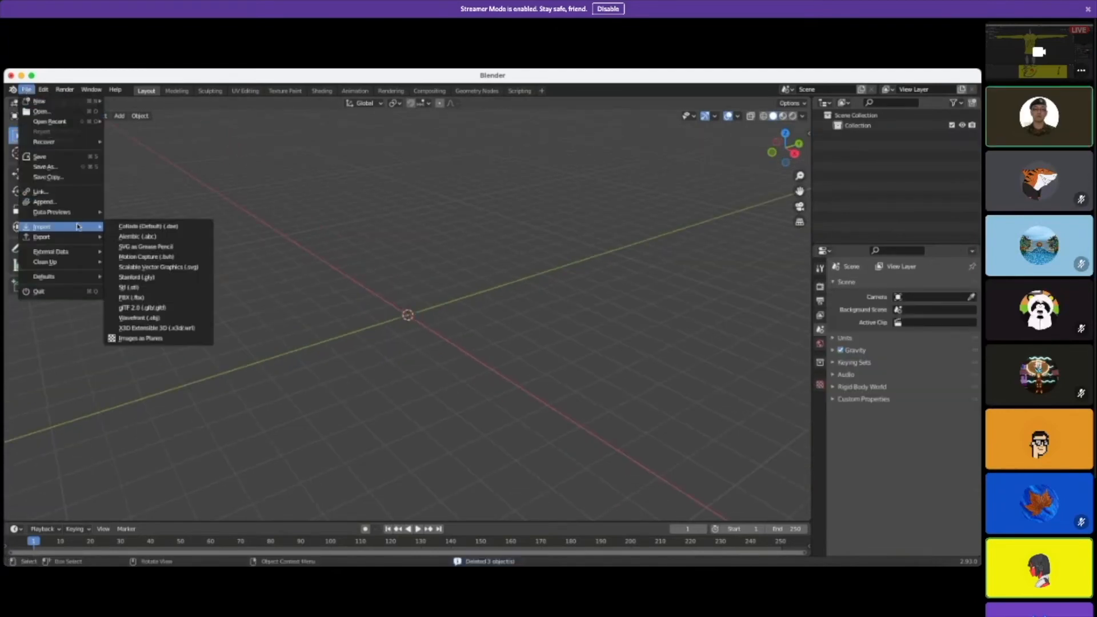
pyautogui.click(144, 307)
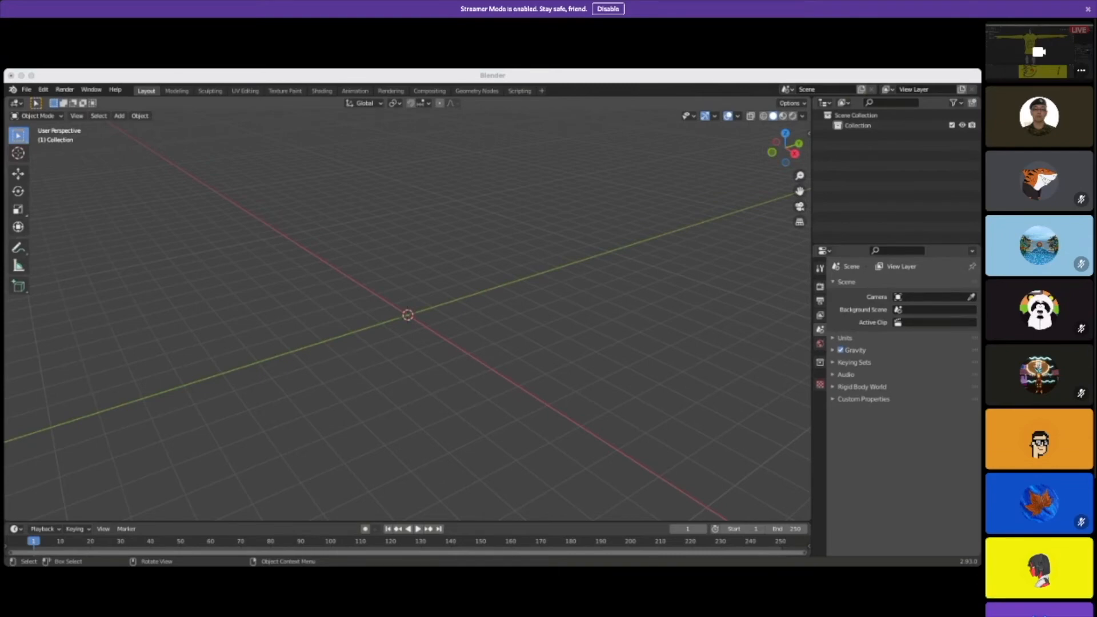
pyautogui.scroll(2, 487, 343)
pyautogui.moveTo(486, 342); pyautogui.dragTo(557, 352, button='middle')
pyautogui.scroll(2, 521, 392)
pyautogui.scroll(1, 521, 421)
pyautogui.scroll(1, 526, 385)
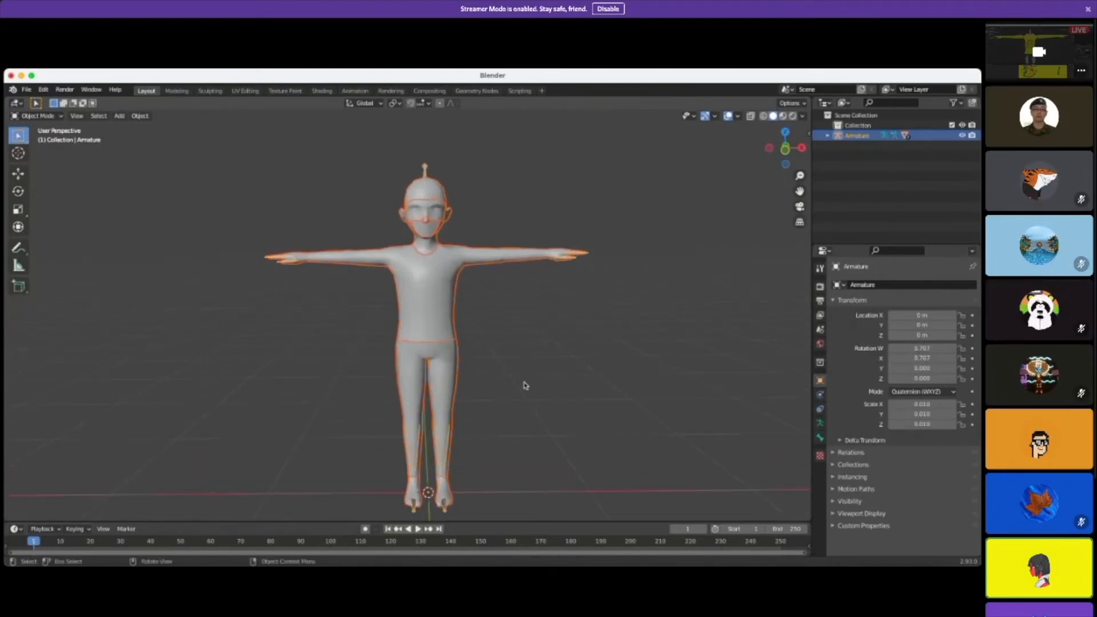
pyautogui.click(568, 326)
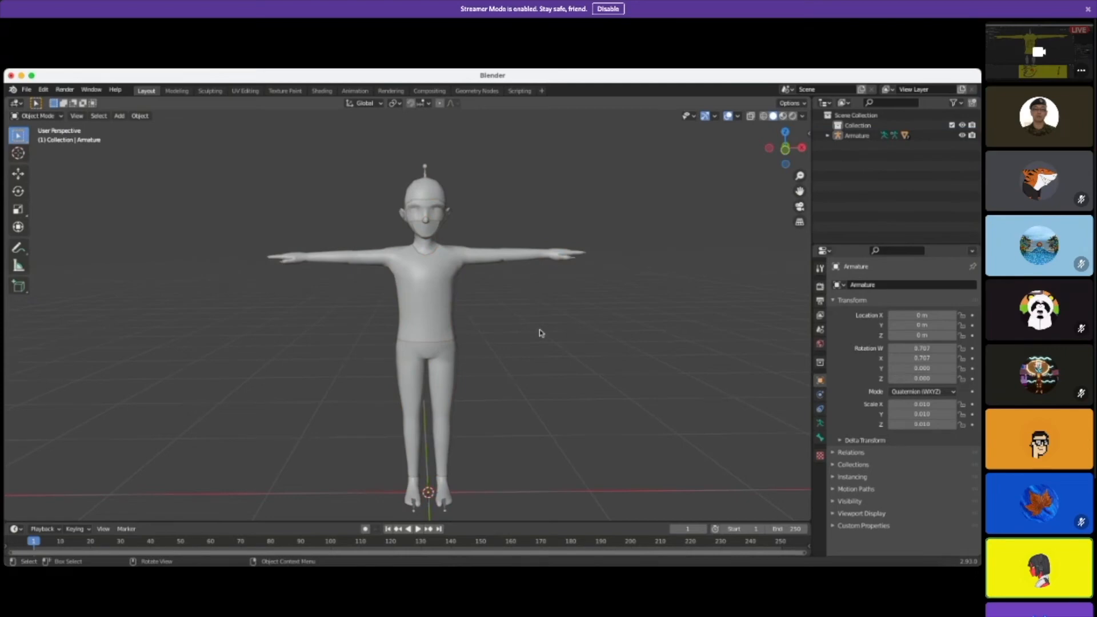
# Step: Examine the imported male avatar's head, upper body, legs and feet from several angles
pyautogui.moveTo(578, 357); pyautogui.dragTo(574, 362, button='middle')
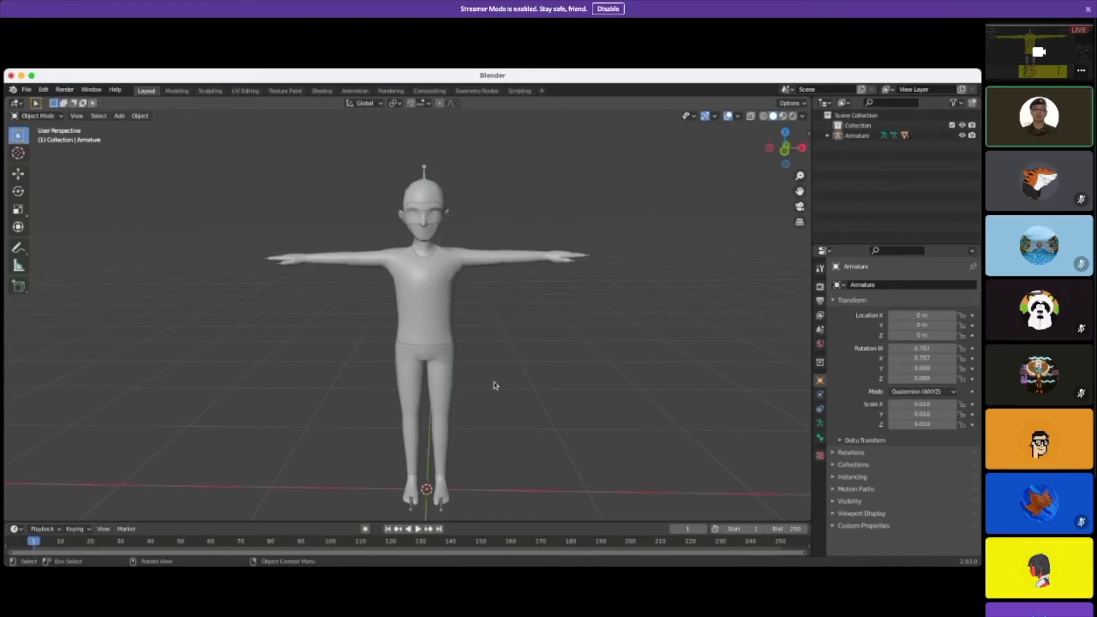
pyautogui.scroll(3, 494, 385)
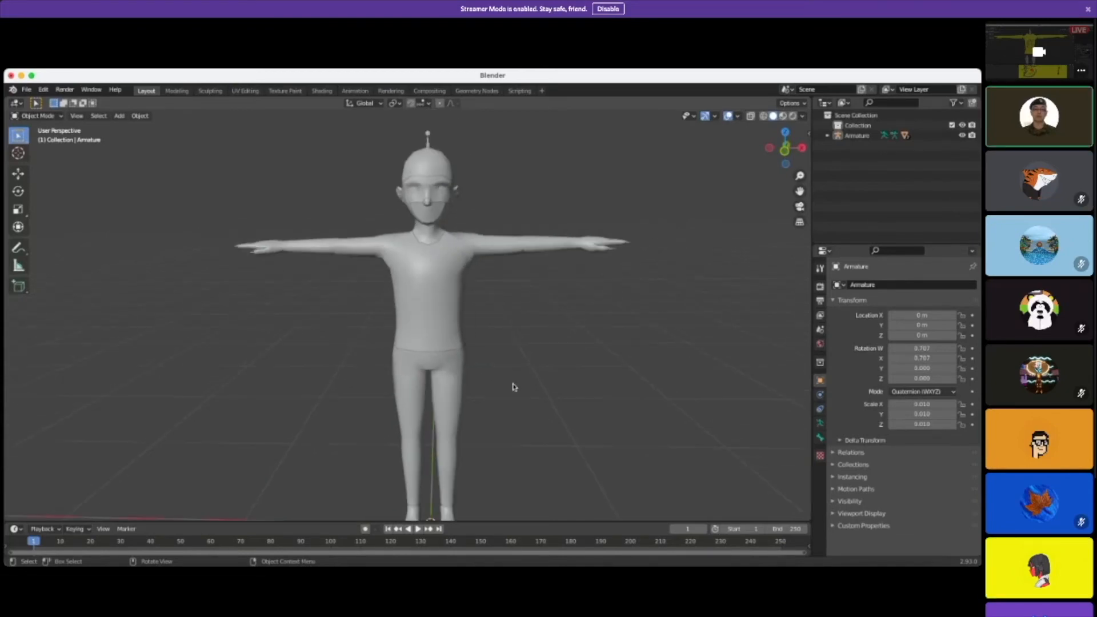
pyautogui.moveTo(512, 387)
pyautogui.mouseDown(button='middle')
pyautogui.moveTo(485, 384)
pyautogui.moveTo(526, 387)
pyautogui.mouseUp(button='middle')
pyautogui.scroll(-3, 524, 387)
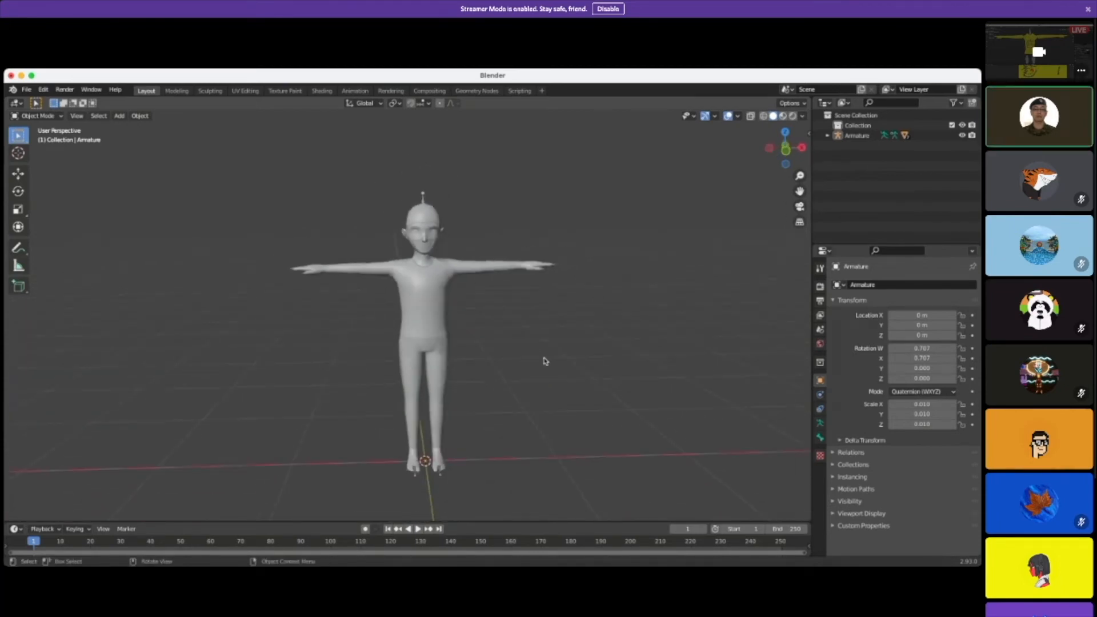
pyautogui.moveTo(587, 396); pyautogui.dragTo(588, 425, button='middle')
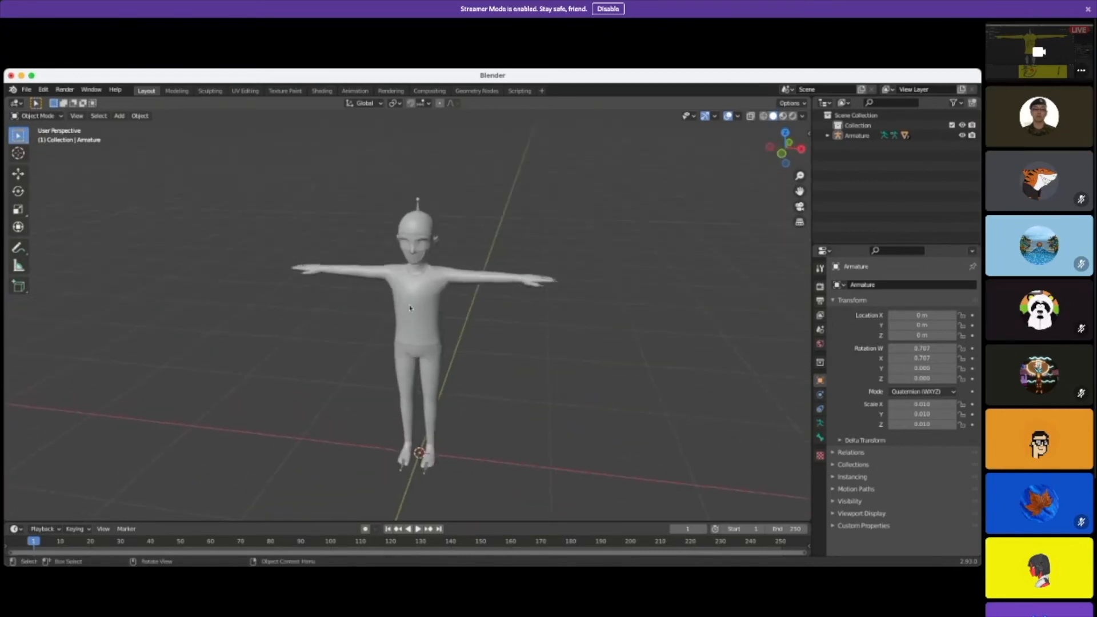
pyautogui.scroll(4, 499, 328)
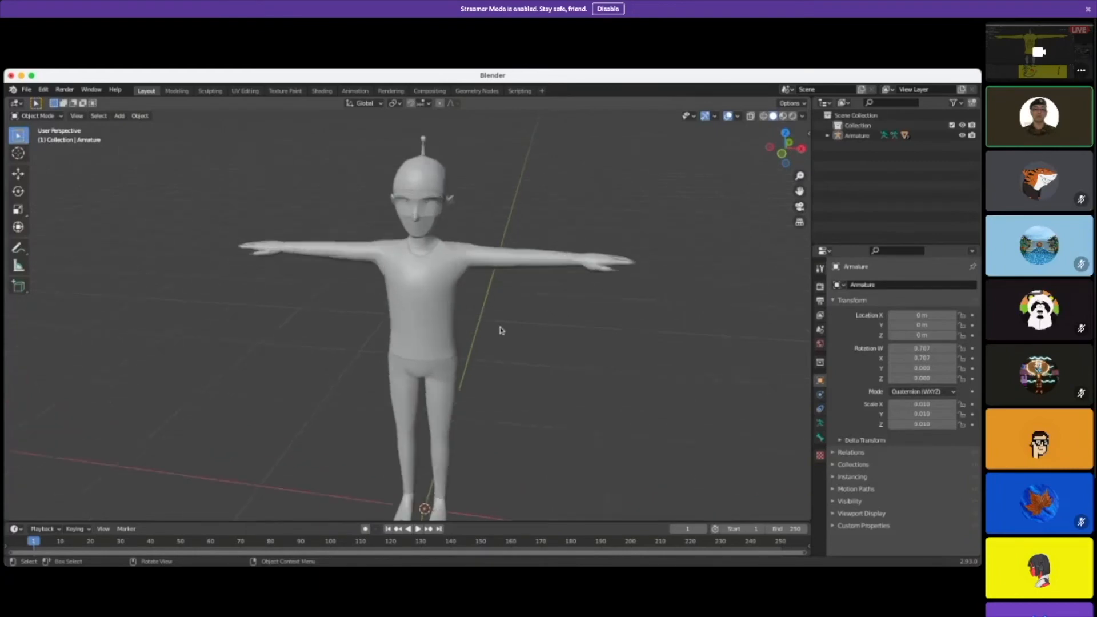
pyautogui.moveTo(500, 328)
pyautogui.mouseDown(button='middle')
pyautogui.moveTo(522, 340)
pyautogui.moveTo(521, 326)
pyautogui.mouseUp(button='middle')
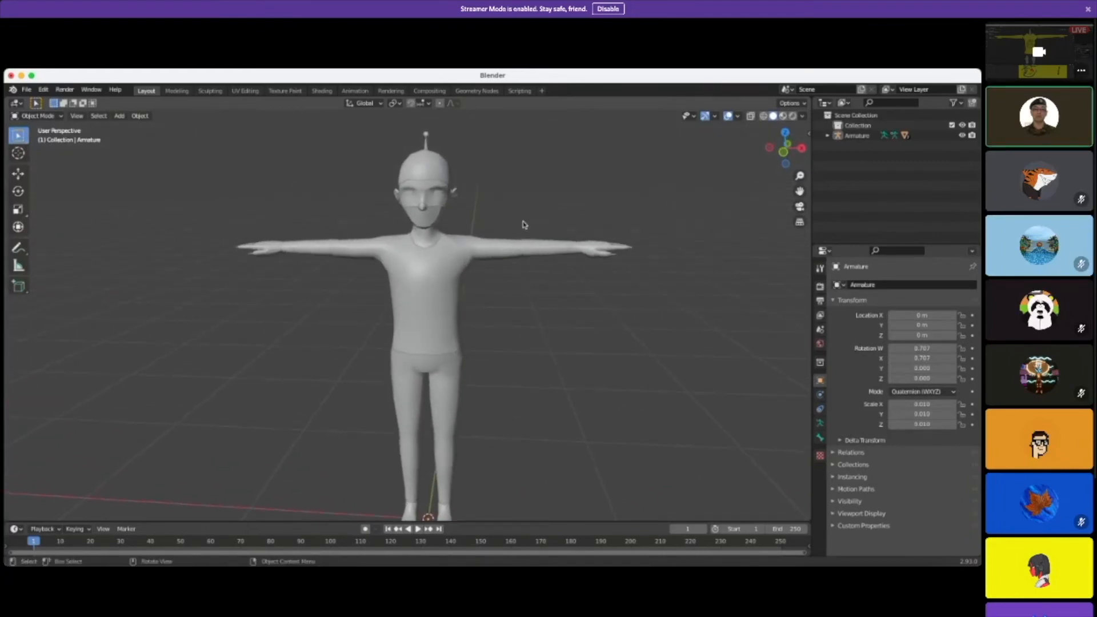
pyautogui.moveTo(554, 326); pyautogui.dragTo(469, 273, button='middle')
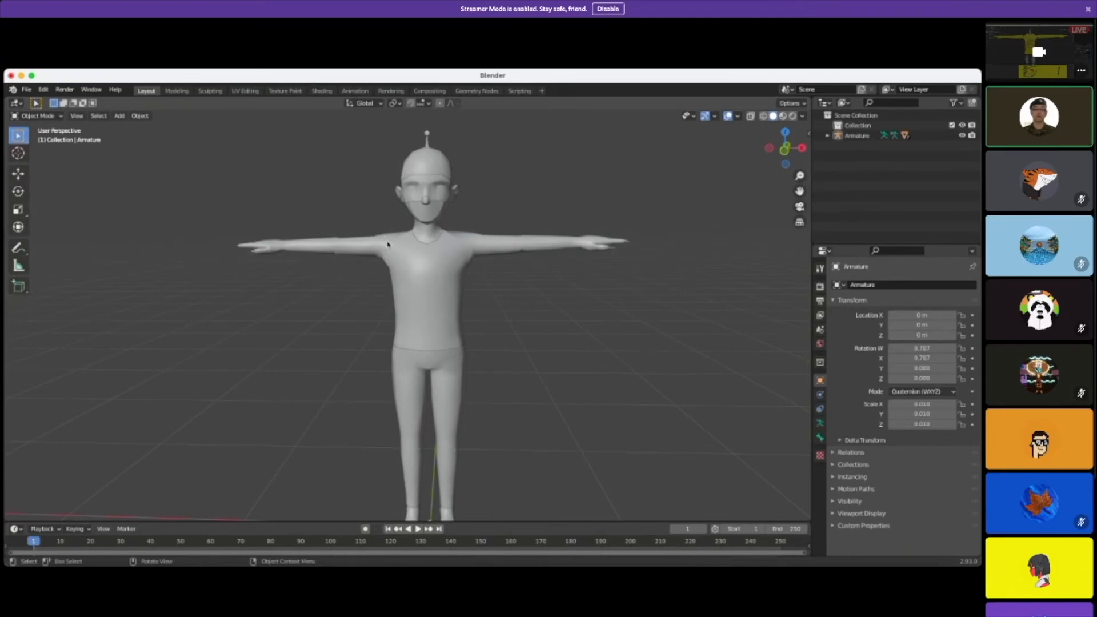
pyautogui.moveTo(541, 324); pyautogui.dragTo(632, 332, button='middle')
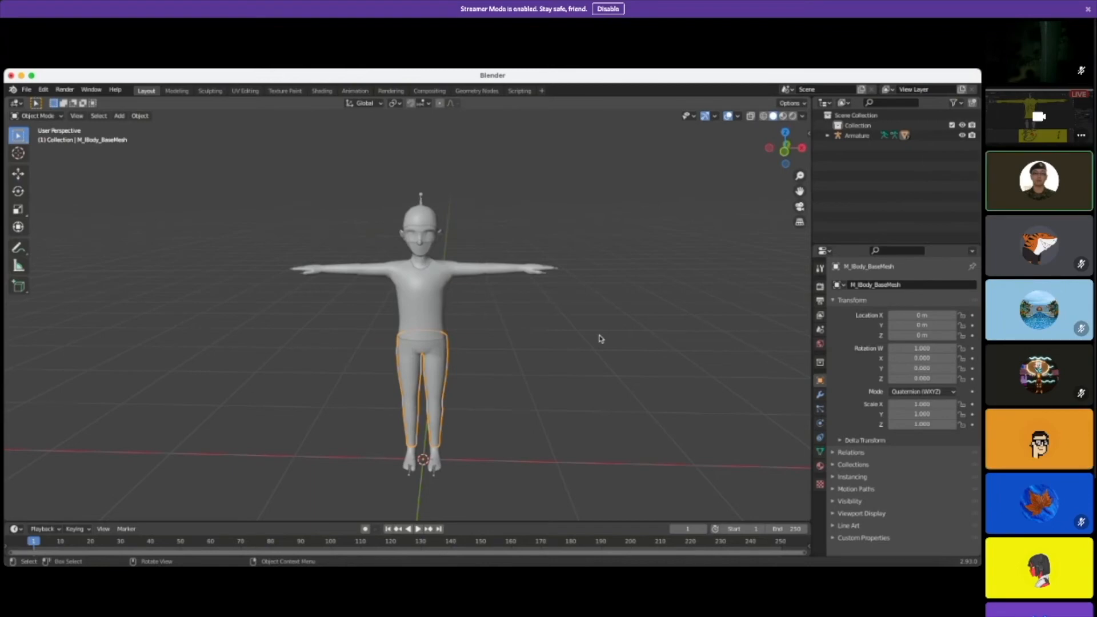
pyautogui.click(509, 311)
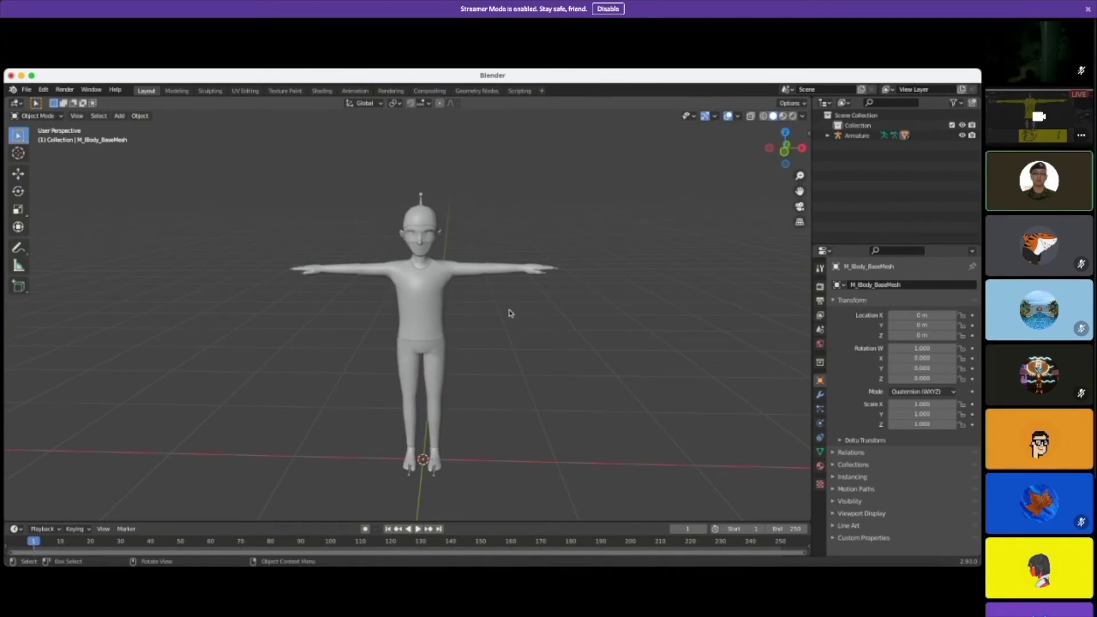
pyautogui.scroll(2, 455, 255)
pyautogui.scroll(-2, 484, 290)
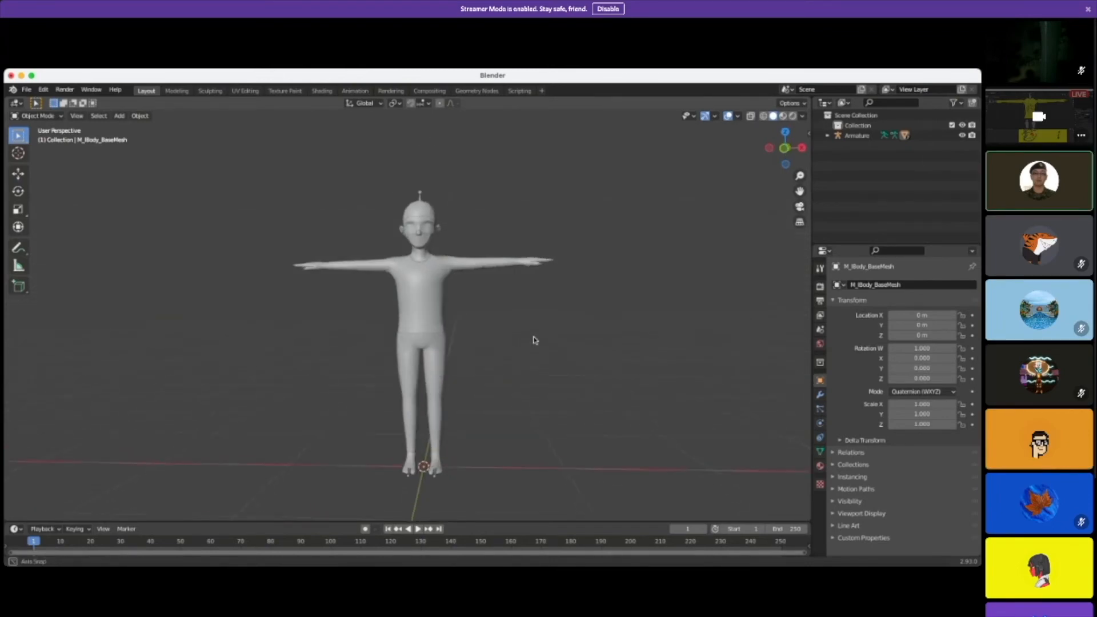
# Step: Delete the avatar's lower body and feet meshes, keeping the armature
pyautogui.click(441, 367)
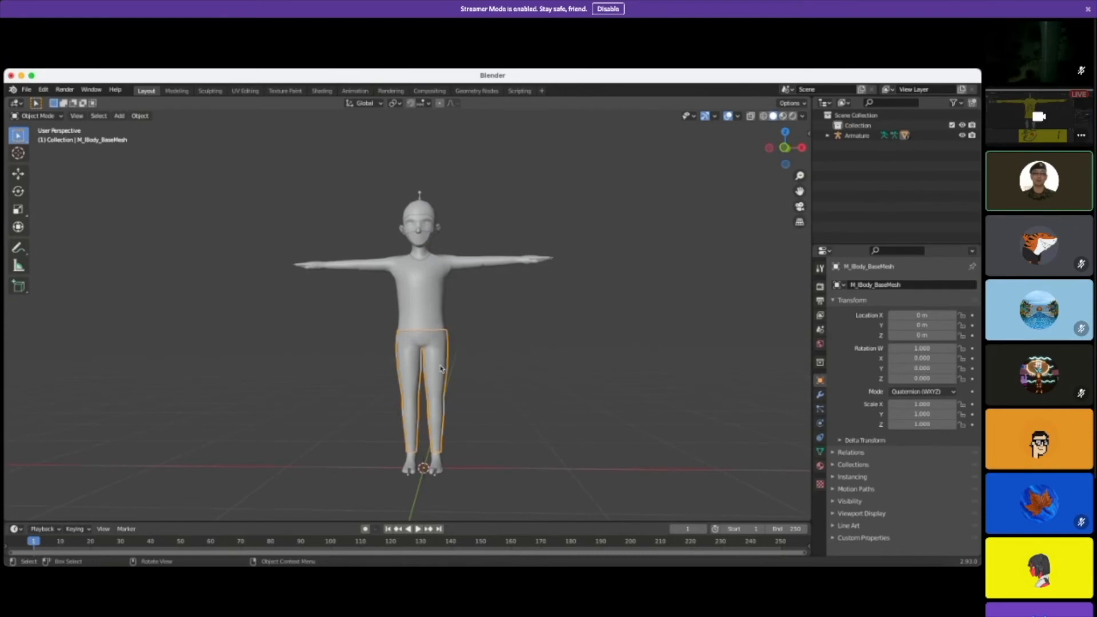
pyautogui.press('Delete')
pyautogui.click(441, 468)
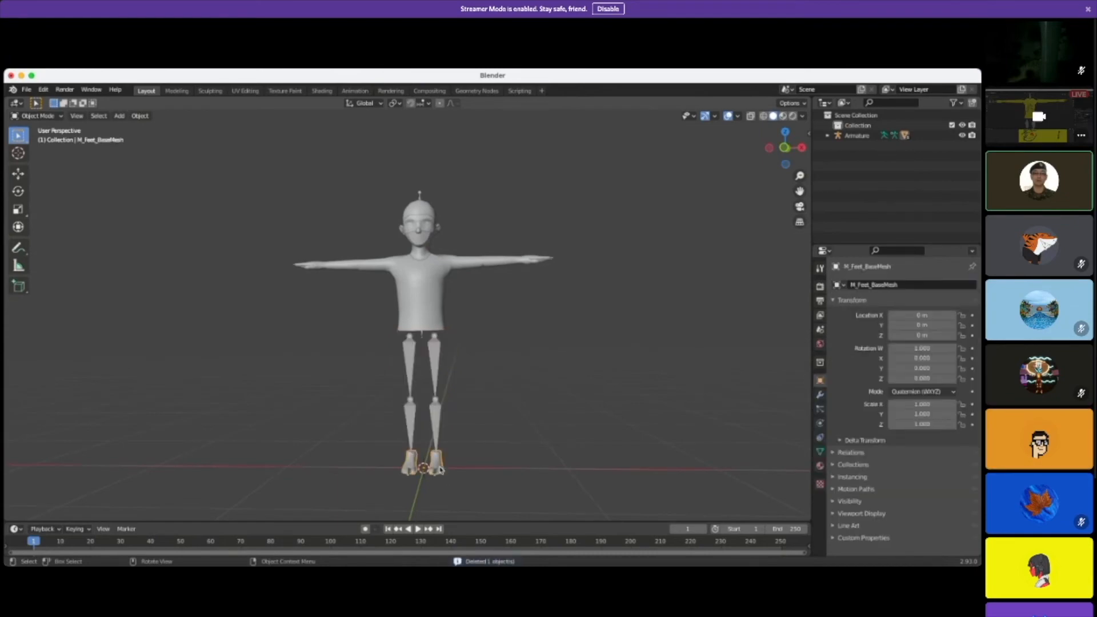
pyautogui.press('Delete')
# Step: Delete the avatar's head, eyebrow mask and remaining face meshes, keeping the upper body and armature
pyautogui.scroll(4, 519, 343)
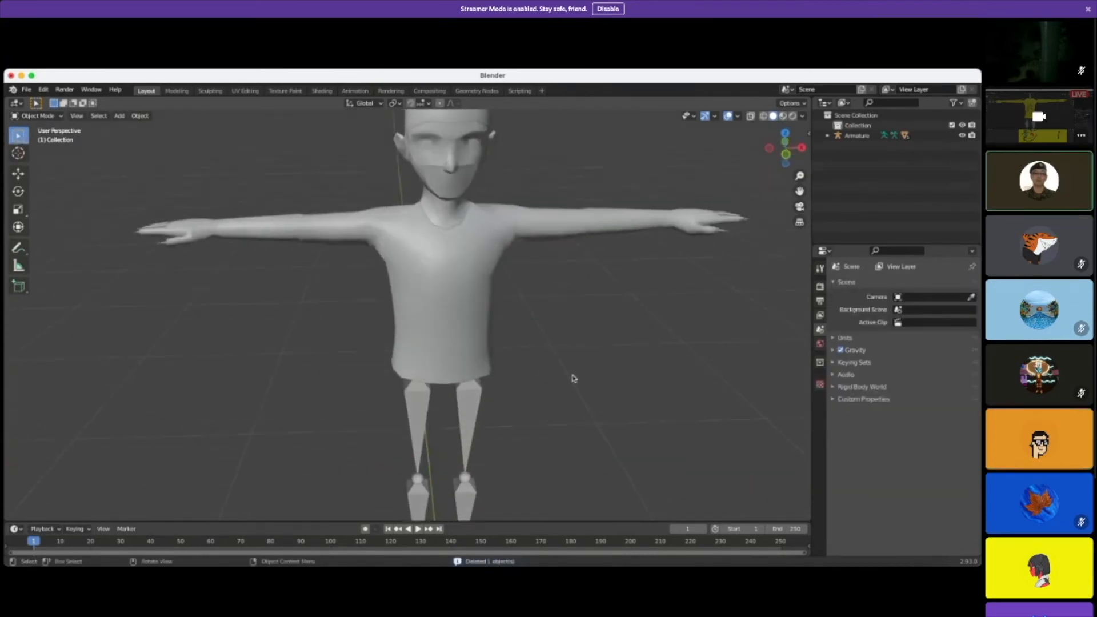
pyautogui.scroll(-2, 571, 377)
pyautogui.scroll(-3, 559, 374)
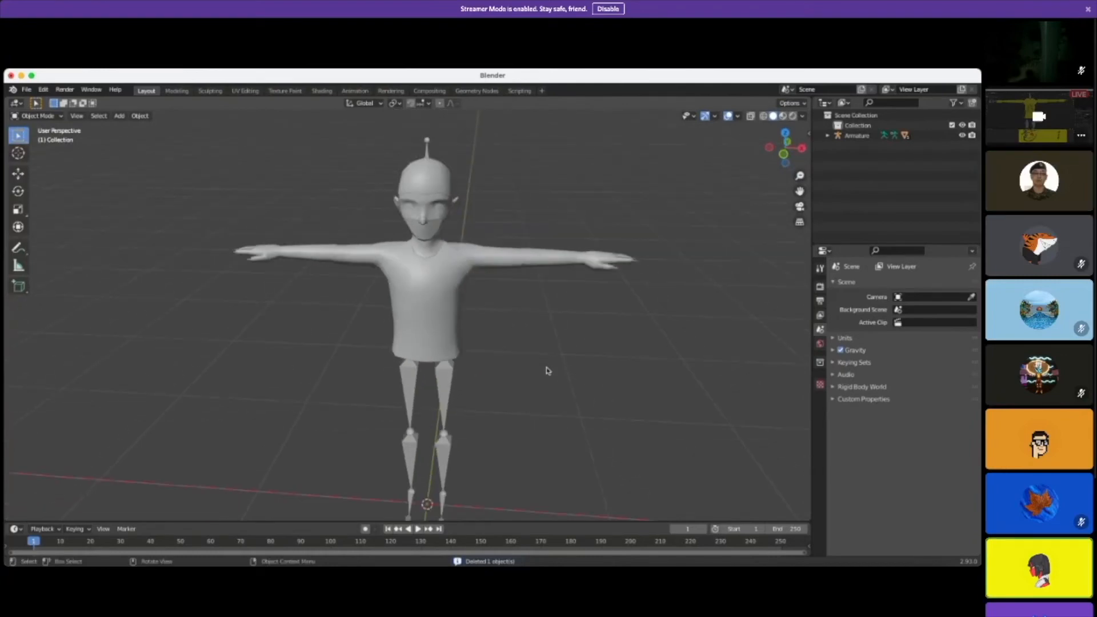
pyautogui.click(430, 254)
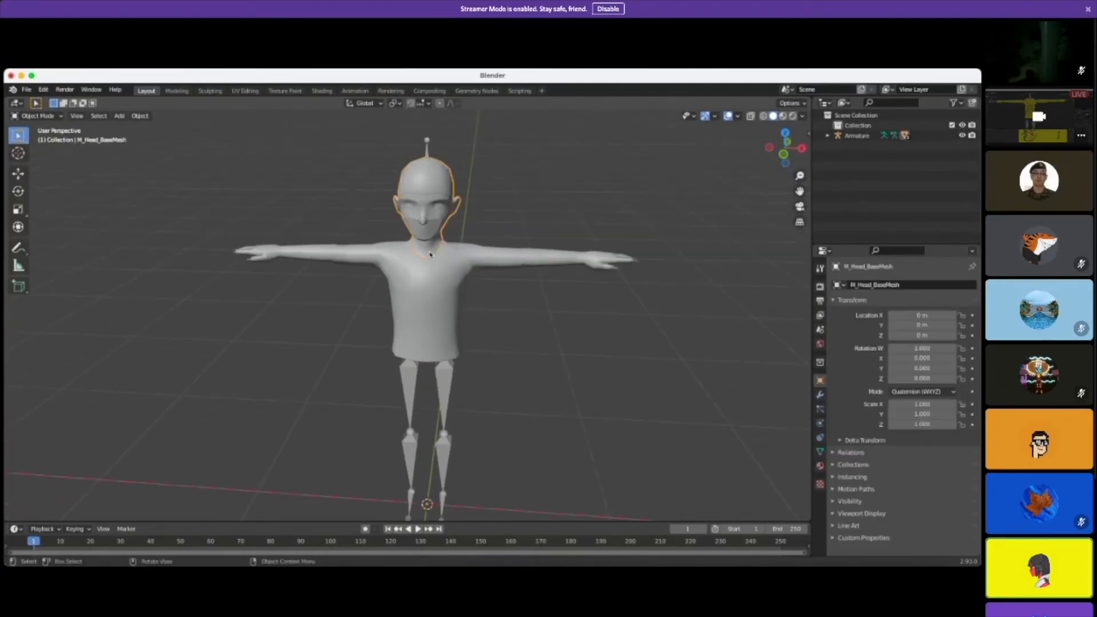
pyautogui.press('Delete')
pyautogui.click(428, 227)
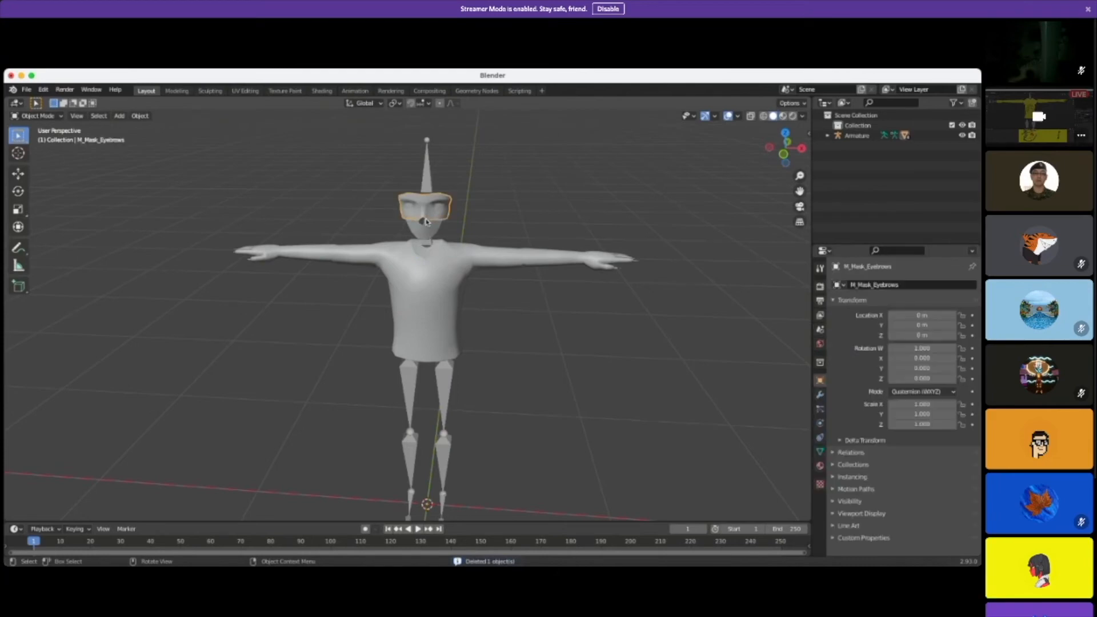
pyautogui.press('Delete')
pyautogui.click(427, 229)
pyautogui.press('Delete')
pyautogui.click(431, 214)
pyautogui.press('Delete')
# Step: Select the upper body mesh and switch the viewport to Material Preview shading
pyautogui.click(464, 282)
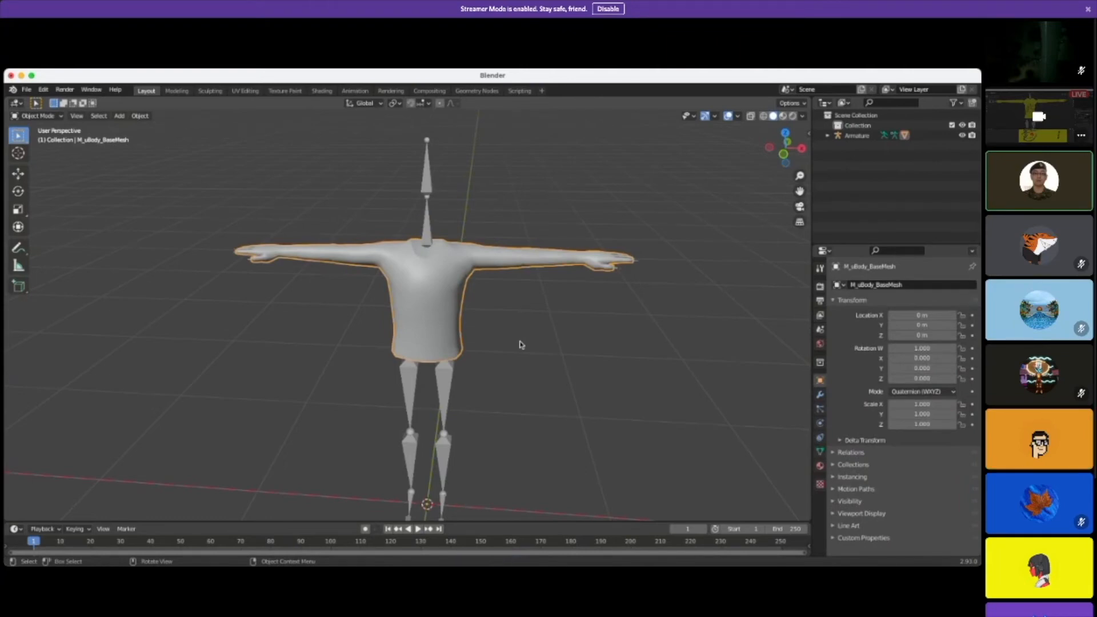
pyautogui.moveTo(578, 351); pyautogui.dragTo(583, 338, button='middle')
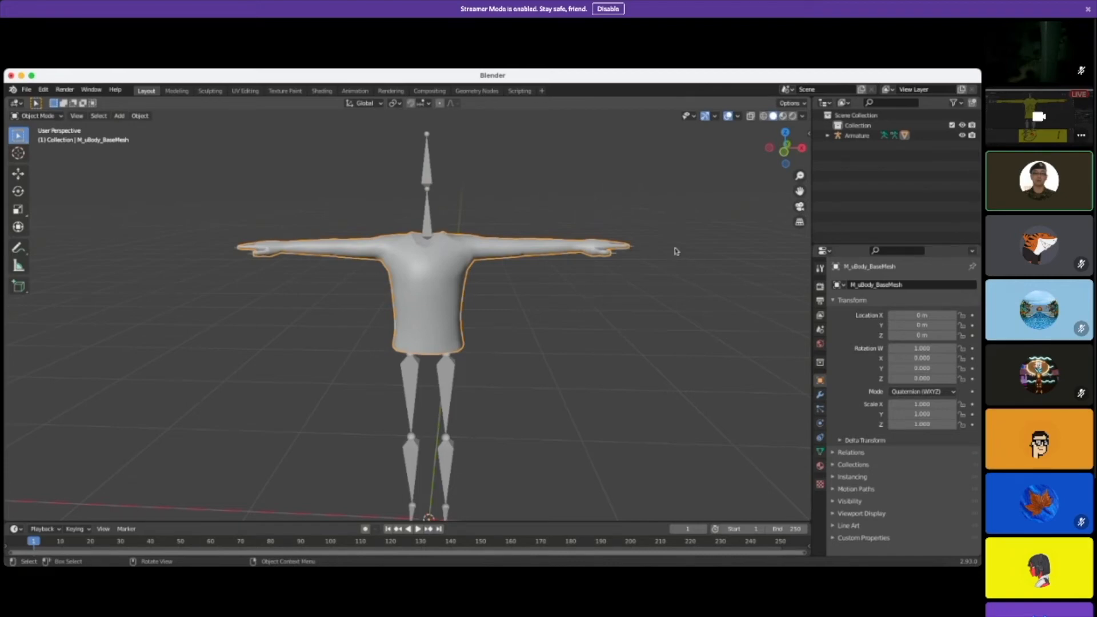
pyautogui.click(782, 116)
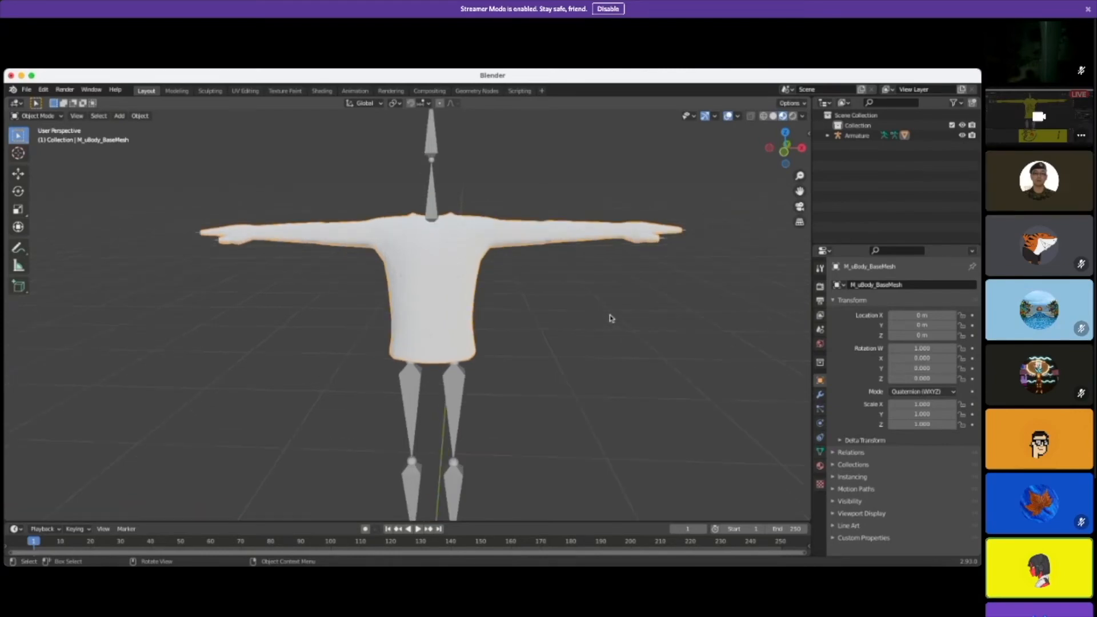
pyautogui.moveTo(622, 313); pyautogui.dragTo(581, 381, button='middle')
pyautogui.scroll(2, 593, 333)
pyautogui.scroll(1, 581, 381)
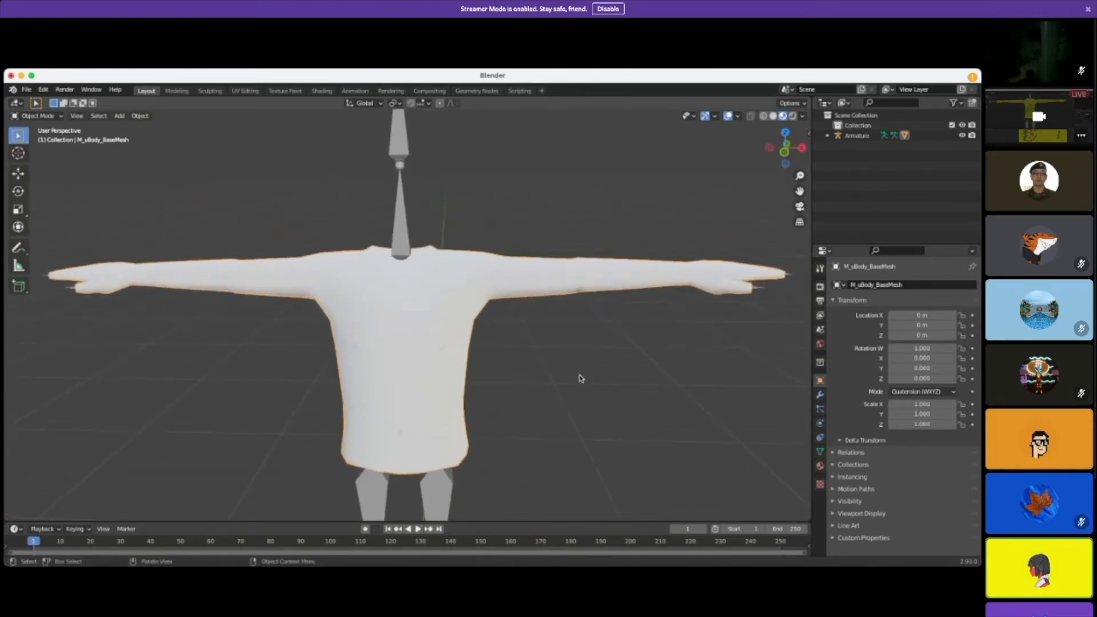
pyautogui.scroll(-1, 581, 378)
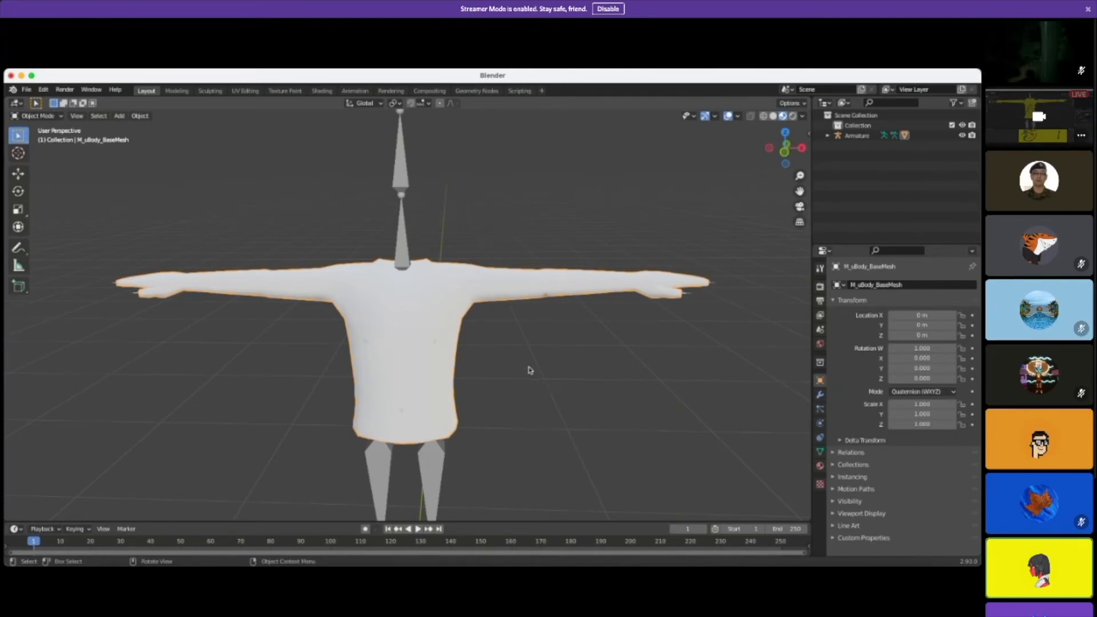
pyautogui.moveTo(524, 371); pyautogui.dragTo(533, 360, button='middle')
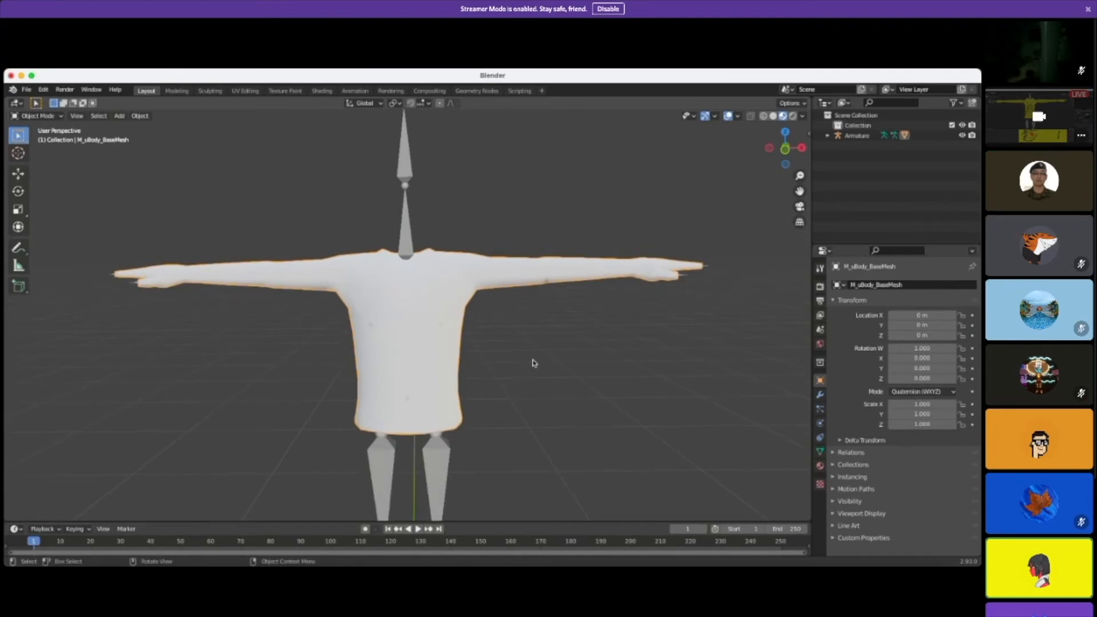
pyautogui.scroll(-1, 537, 361)
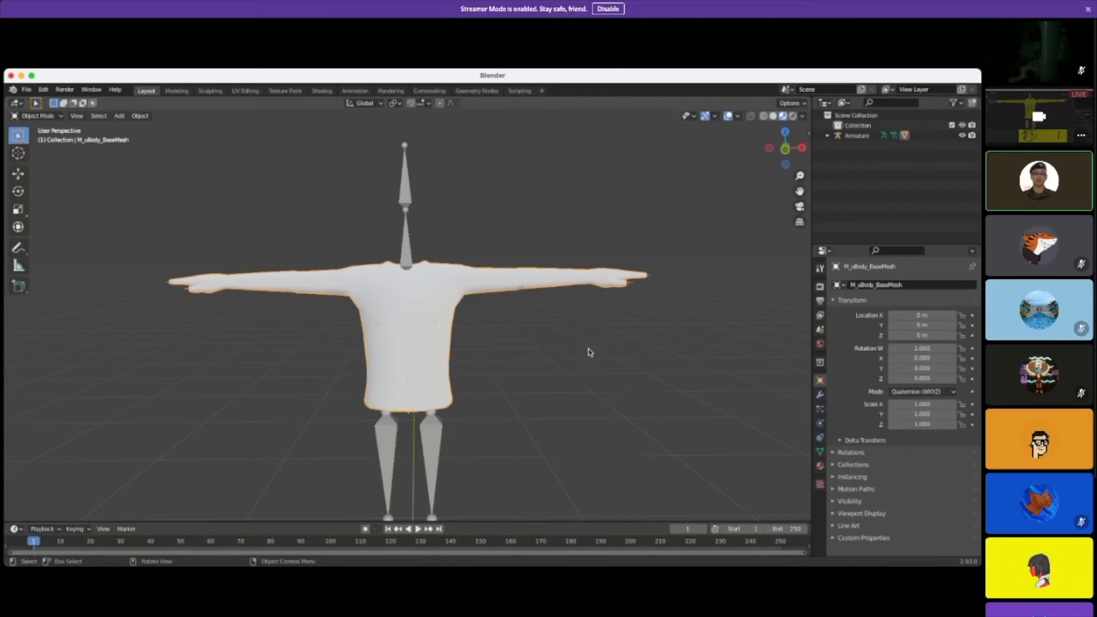
pyautogui.moveTo(590, 354)
pyautogui.mouseDown(button='middle')
pyautogui.moveTo(587, 342)
pyautogui.moveTo(582, 355)
pyautogui.mouseUp(button='middle')
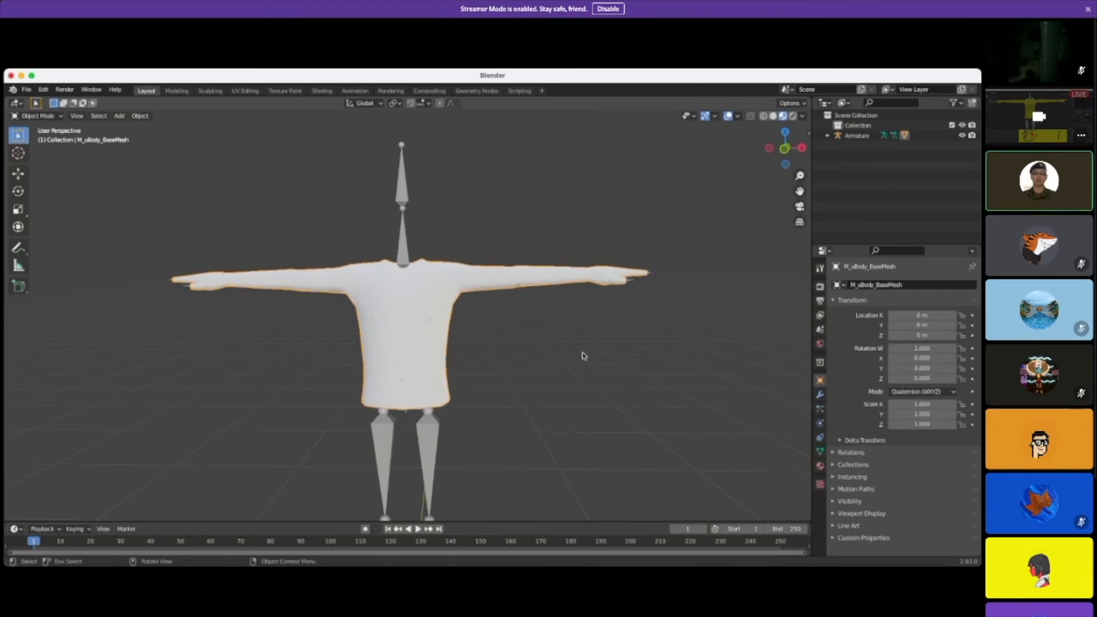
pyautogui.scroll(-1, 583, 355)
pyautogui.scroll(1, 582, 355)
pyautogui.scroll(2, 582, 356)
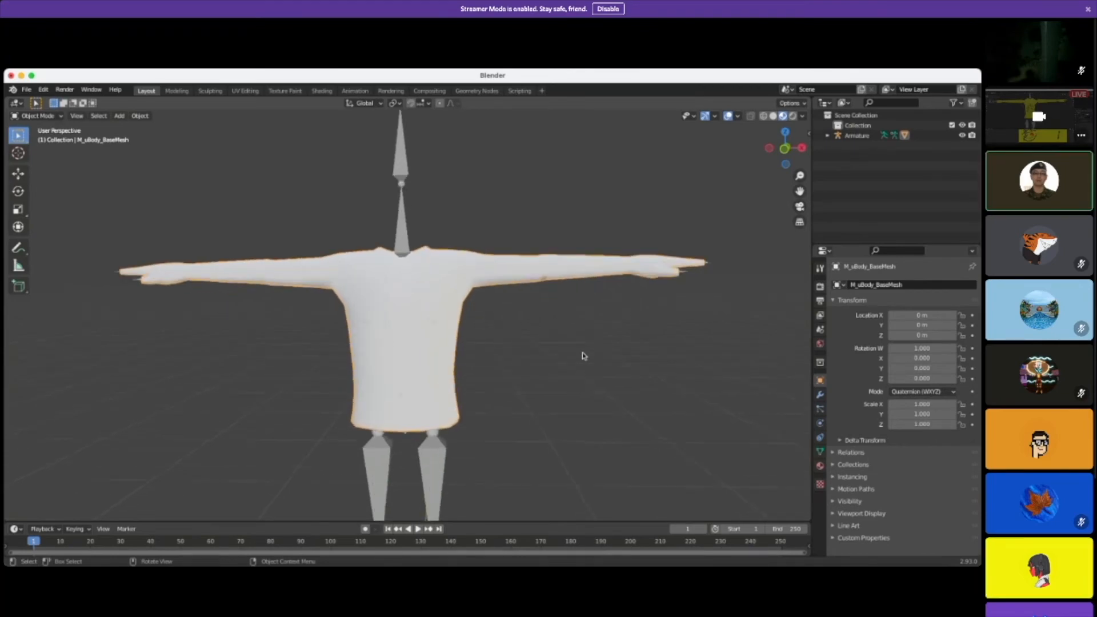
pyautogui.scroll(-2, 581, 355)
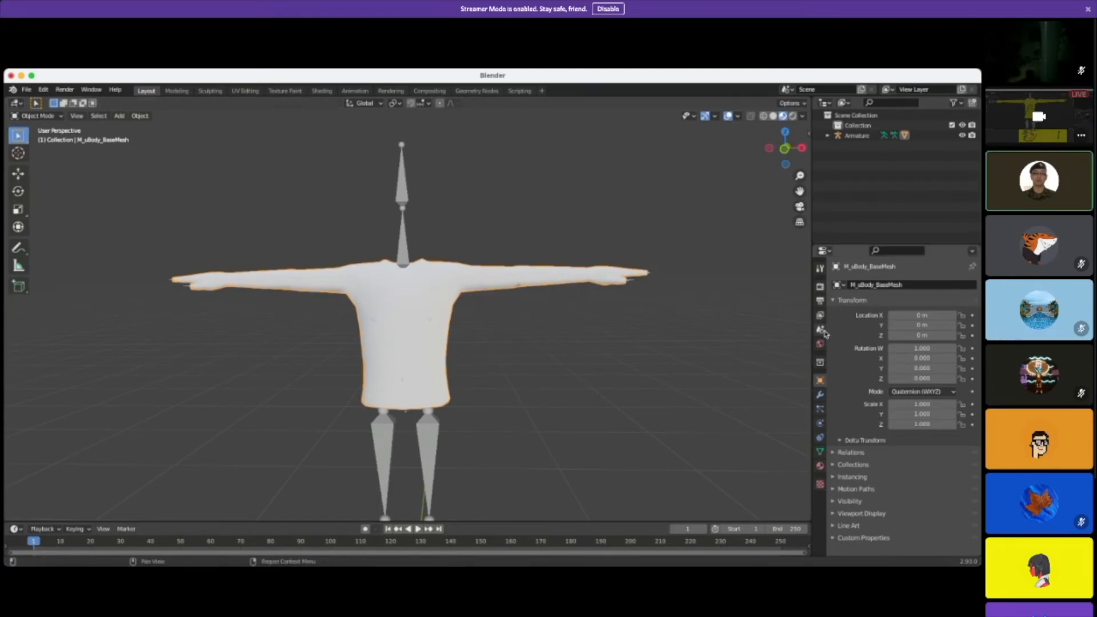
pyautogui.moveTo(558, 384); pyautogui.dragTo(608, 426, button='middle')
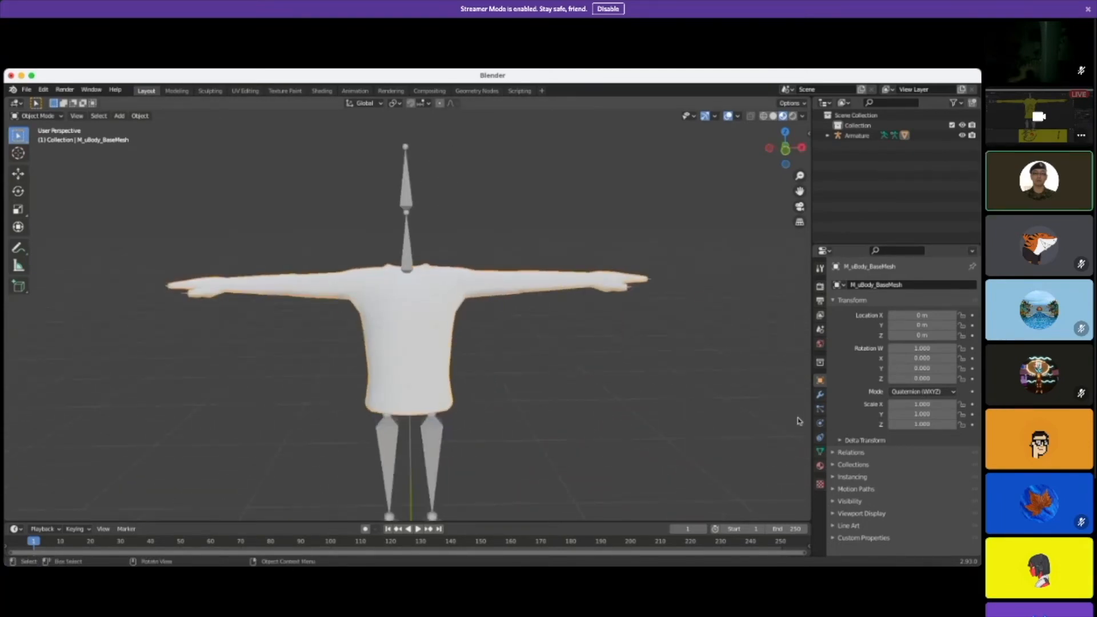
pyautogui.scroll(-1, 608, 426)
pyautogui.scroll(2, 623, 427)
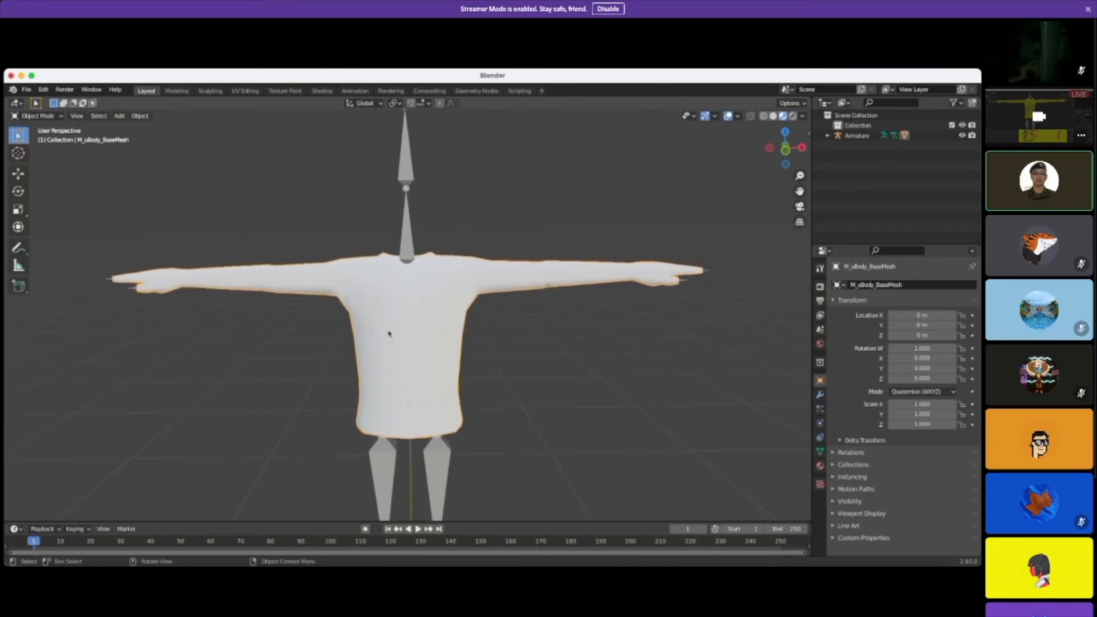
pyautogui.click(530, 350)
pyautogui.click(409, 360)
pyautogui.scroll(1, 543, 373)
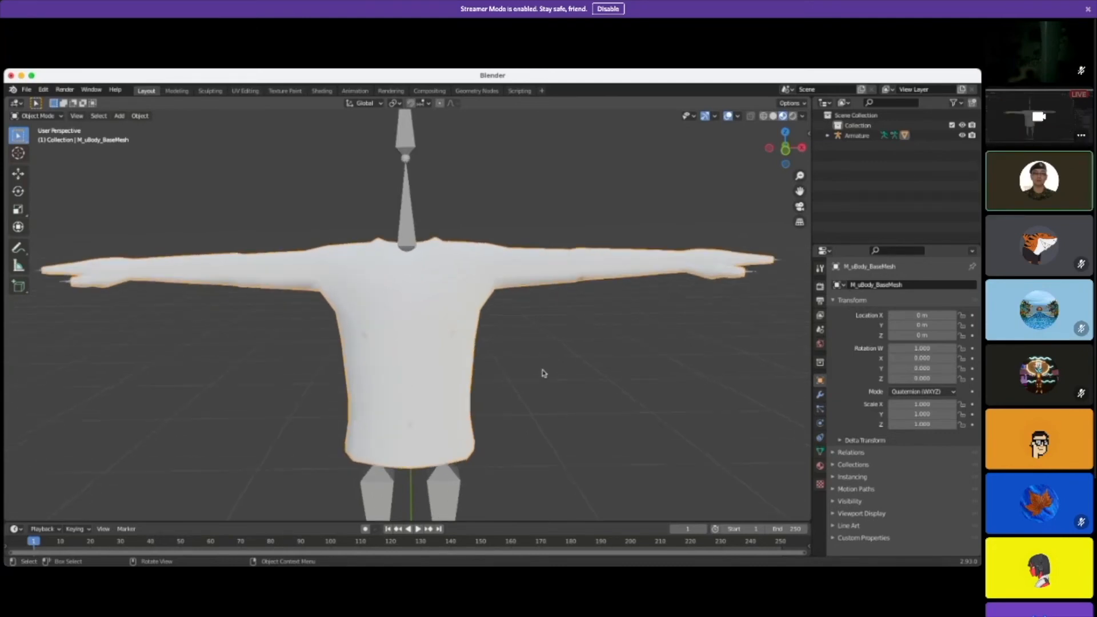
pyautogui.scroll(-1, 543, 373)
pyautogui.moveTo(543, 373)
pyautogui.mouseDown(button='middle')
pyautogui.moveTo(453, 367)
pyautogui.moveTo(552, 367)
pyautogui.mouseUp(button='middle')
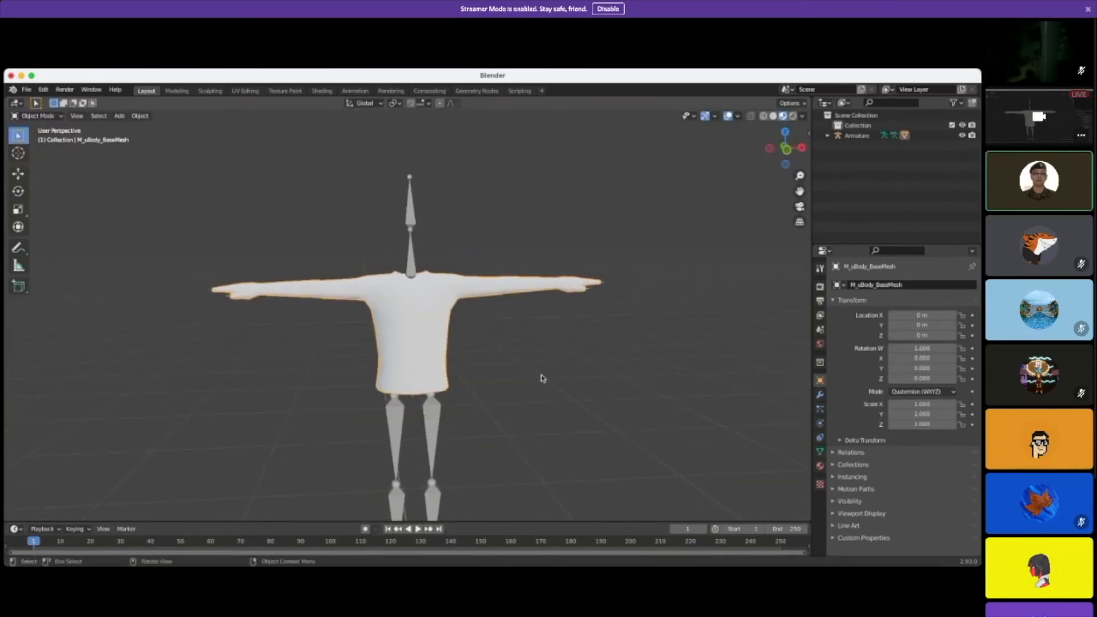
pyautogui.moveTo(541, 377); pyautogui.dragTo(490, 343, button='middle')
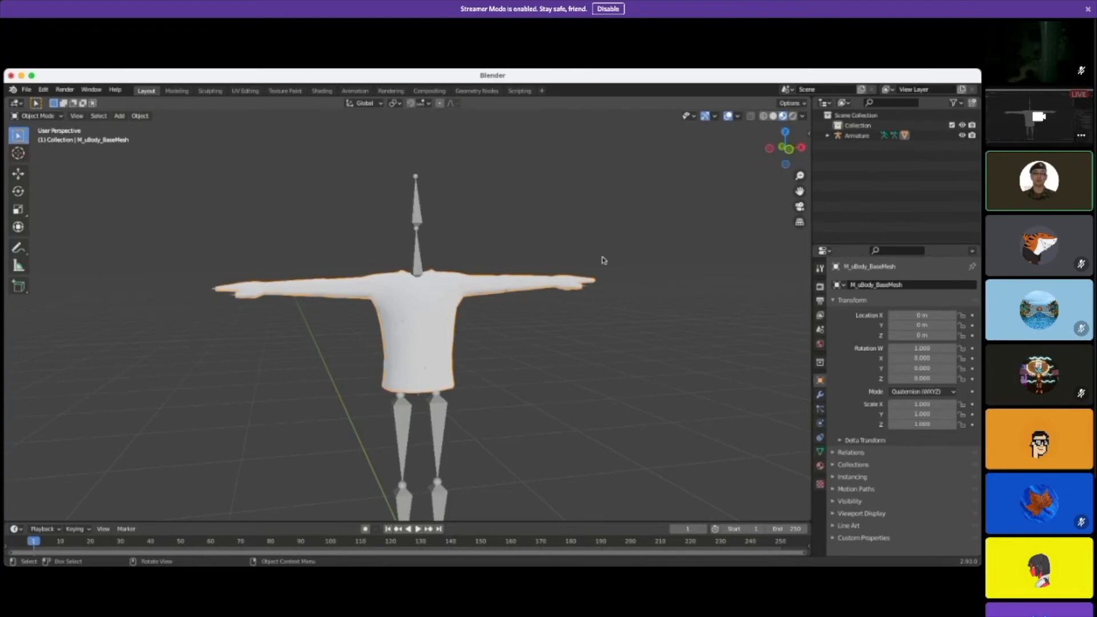
pyautogui.moveTo(611, 311); pyautogui.dragTo(597, 295, button='middle')
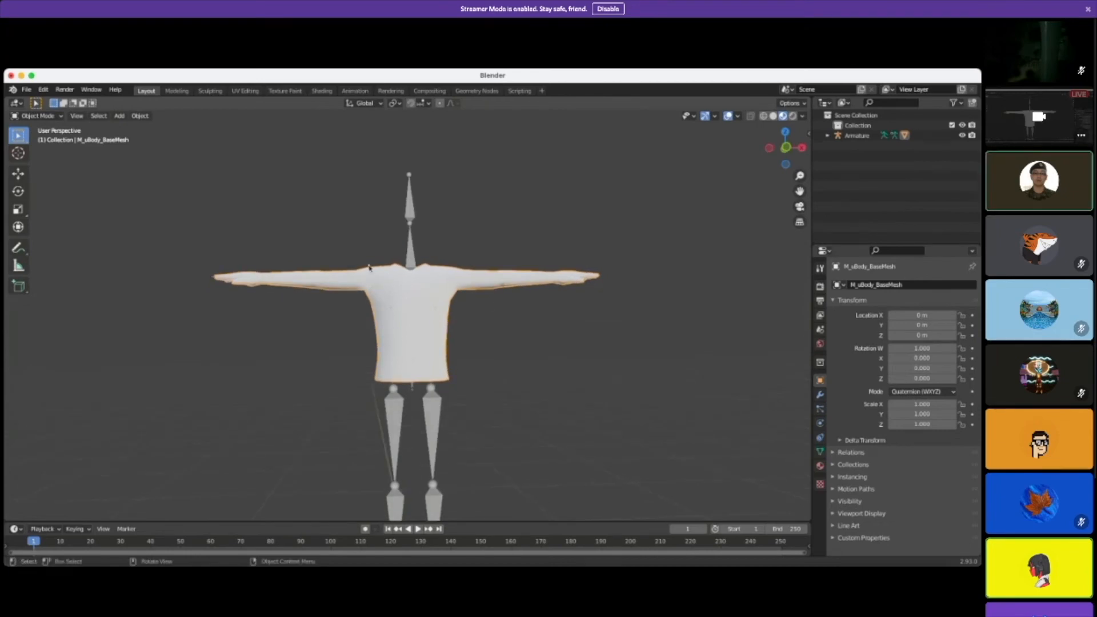
pyautogui.moveTo(565, 358)
pyautogui.mouseDown(button='middle')
pyautogui.moveTo(561, 375)
pyautogui.moveTo(556, 365)
pyautogui.mouseUp(button='middle')
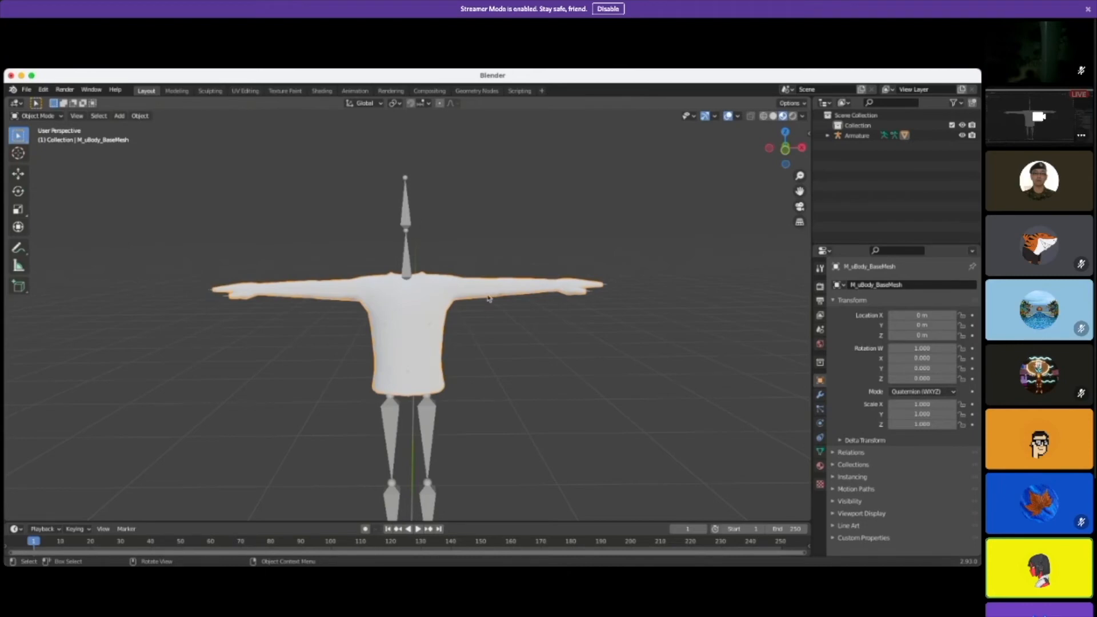
pyautogui.scroll(1, 512, 335)
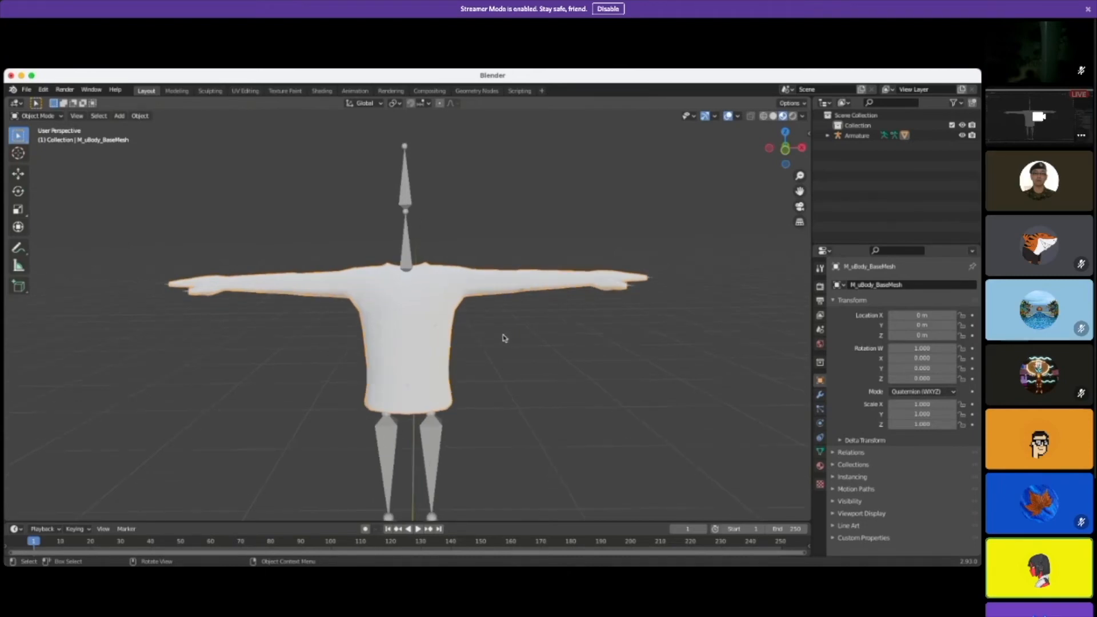
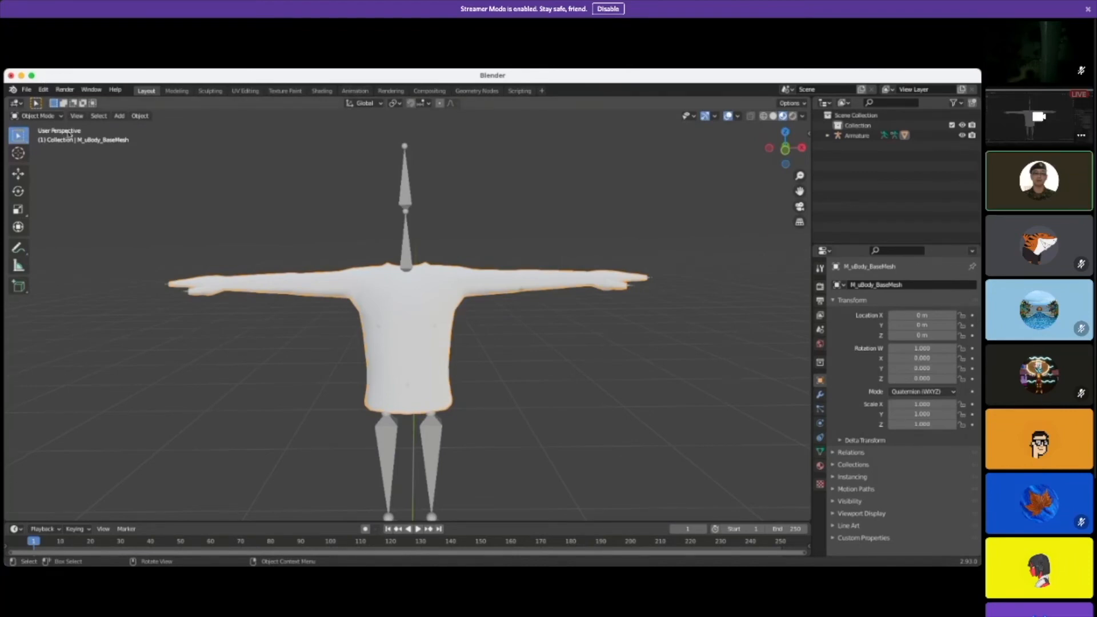
# Step: Inspect the upper body's mesh topology in Edit Mode and return to Object Mode
pyautogui.click(37, 116)
pyautogui.click(40, 139)
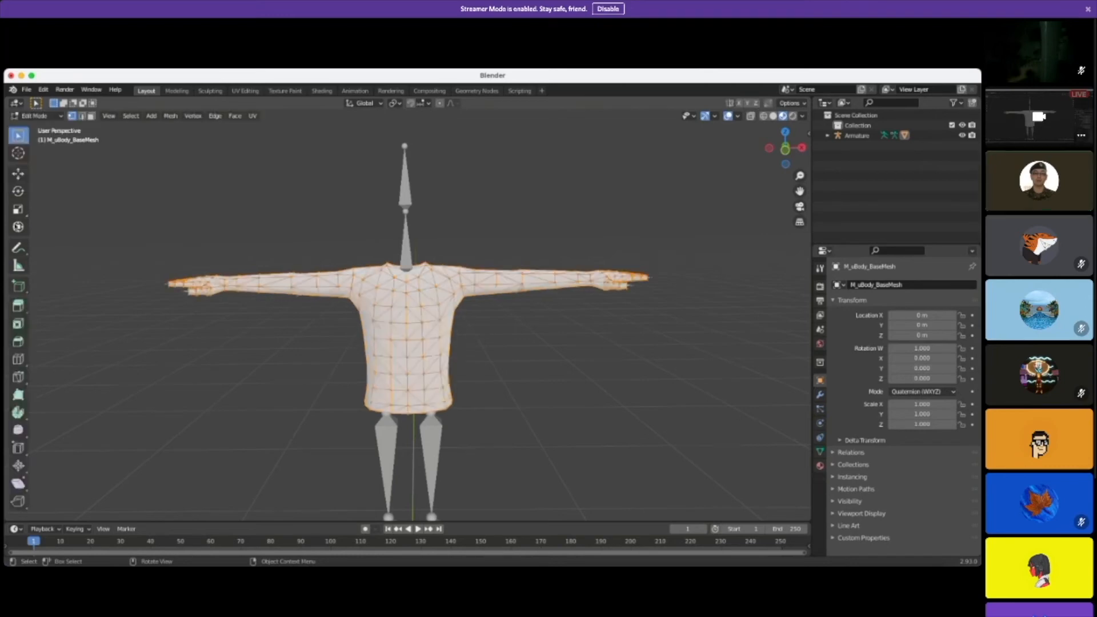
pyautogui.click(36, 116)
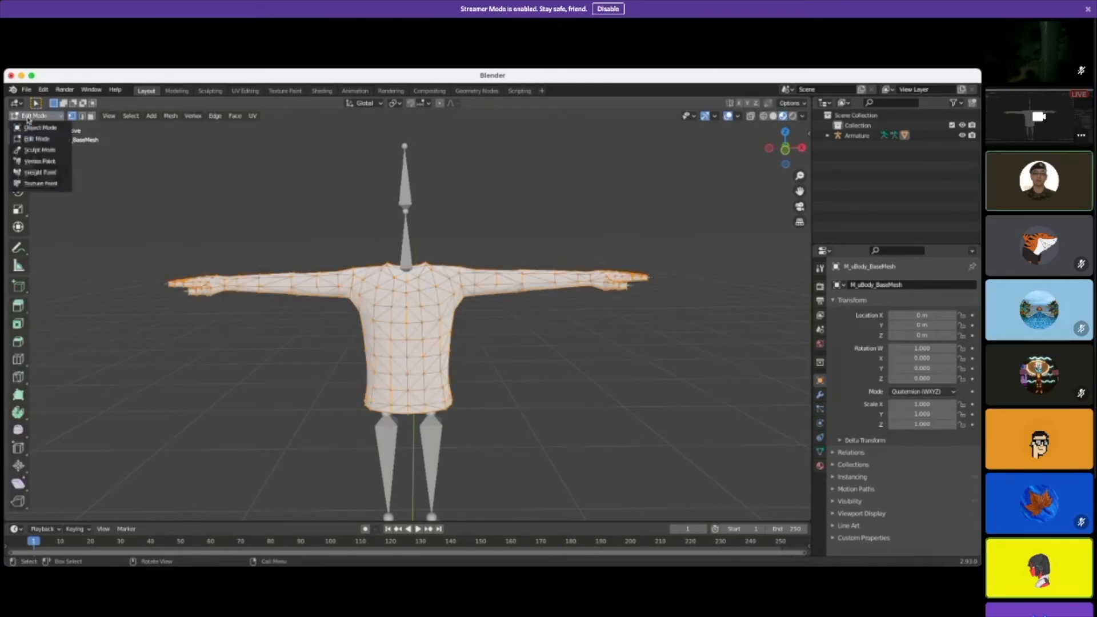
pyautogui.click(38, 128)
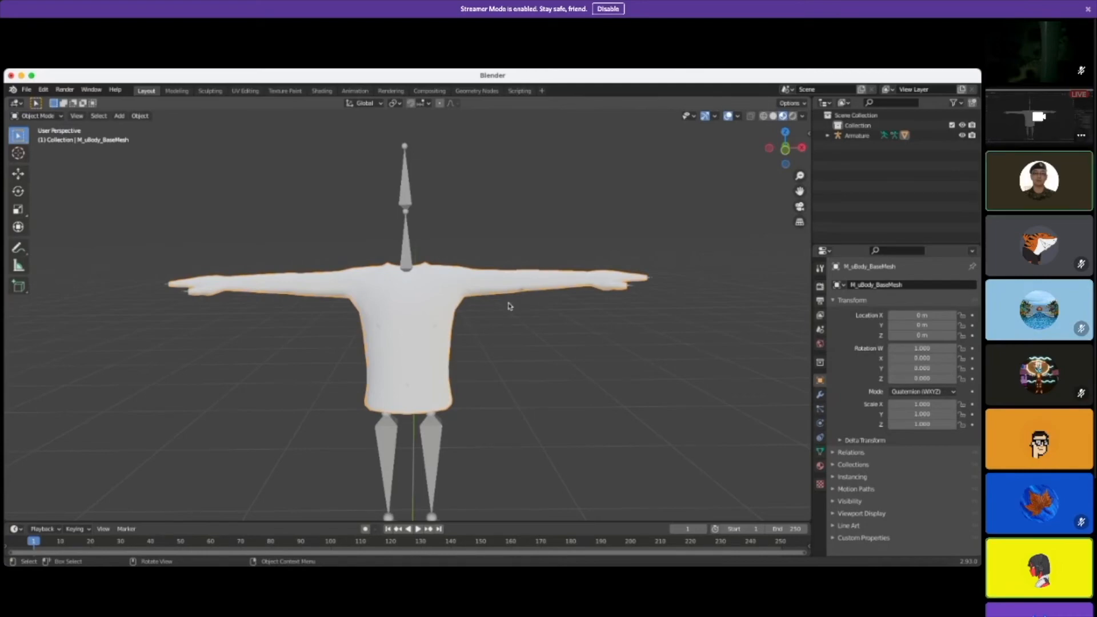
pyautogui.scroll(1, 606, 329)
pyautogui.scroll(-1, 605, 329)
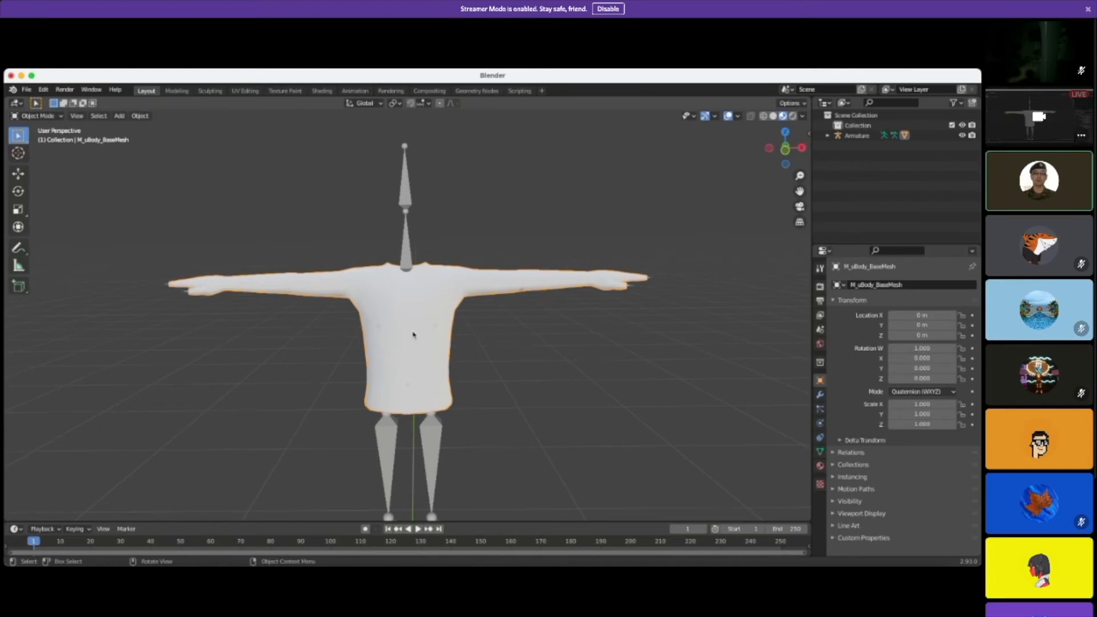
pyautogui.scroll(-2, 499, 357)
pyautogui.scroll(4, 501, 360)
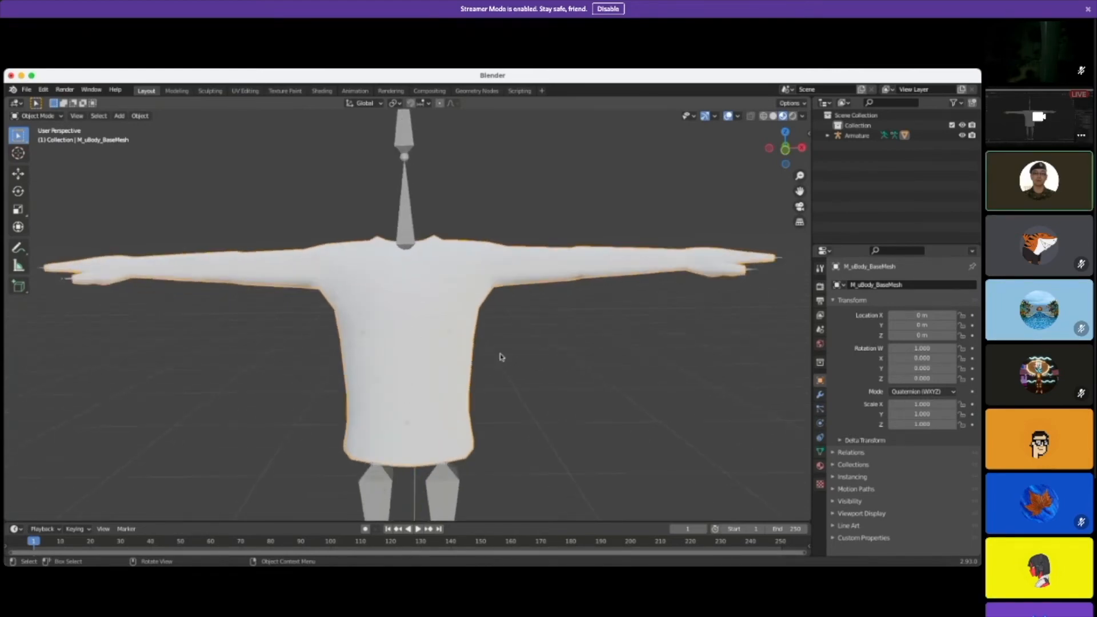
pyautogui.scroll(-2, 520, 357)
pyautogui.moveTo(528, 354); pyautogui.dragTo(445, 364, button='middle')
pyautogui.scroll(2, 474, 365)
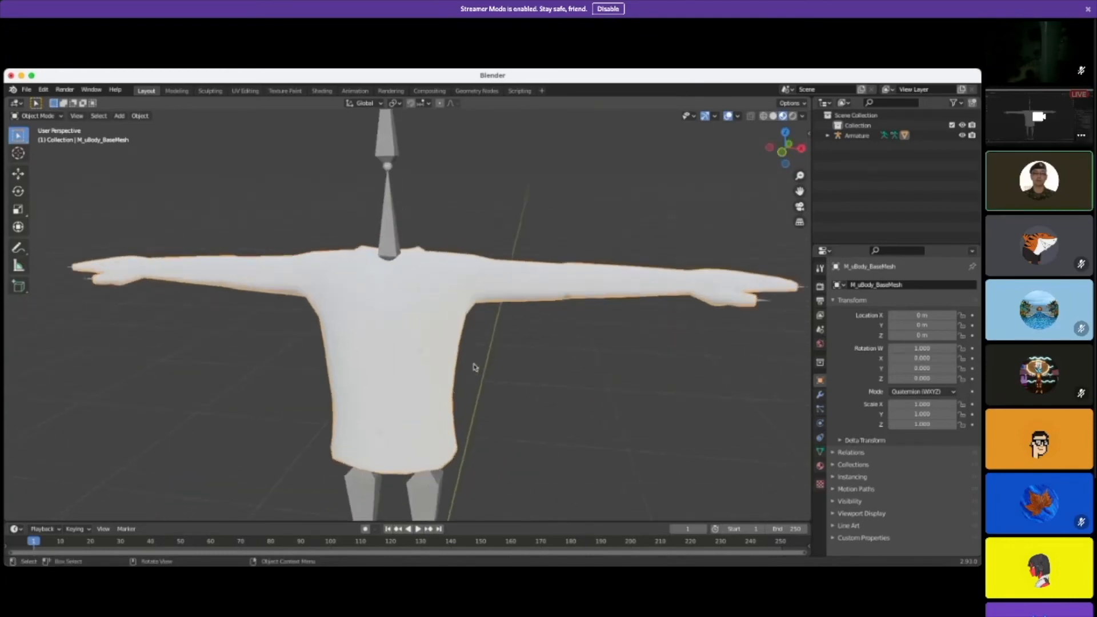
pyautogui.scroll(-1, 487, 362)
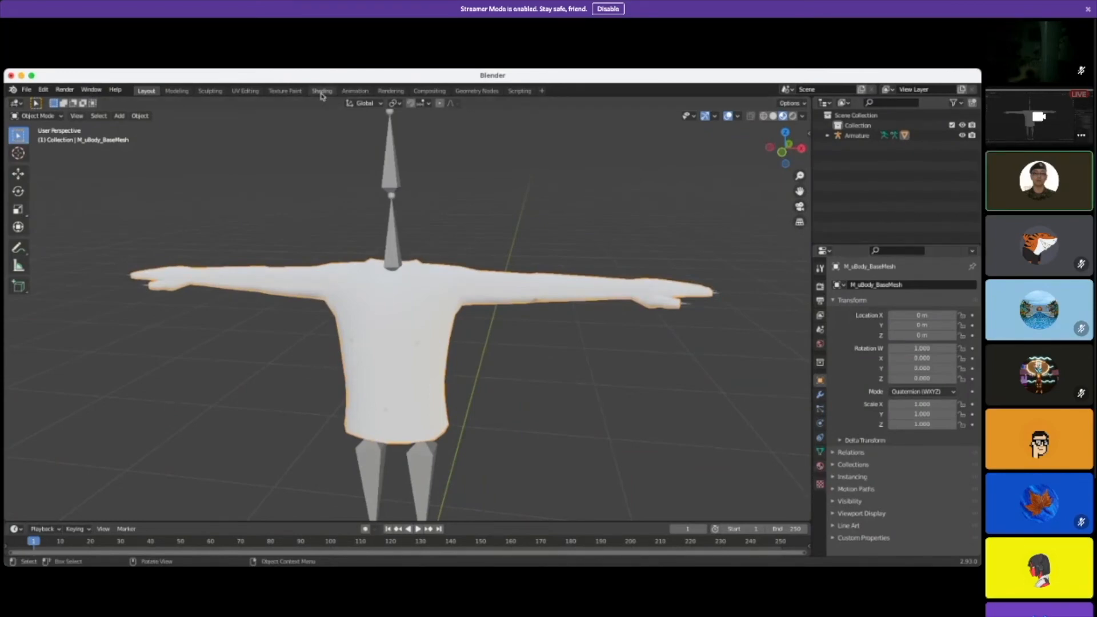
# Step: Examine the upper body's UV layout on the skin texture in the Texture Paint workspace, then return to the Layout workspace
pyautogui.click(285, 91)
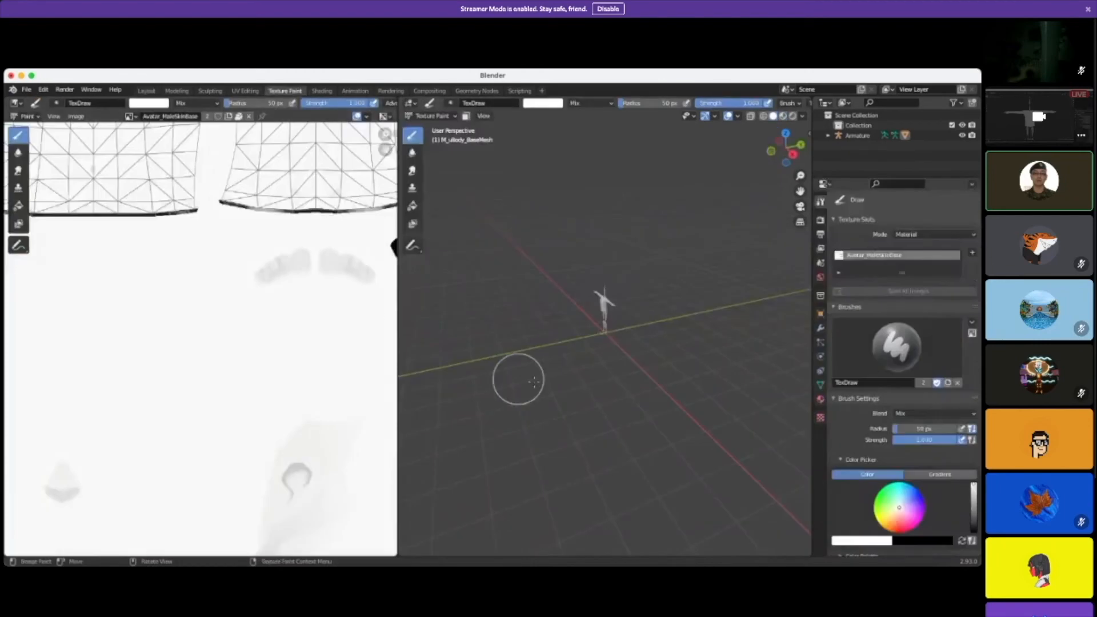
pyautogui.scroll(-6, 245, 354)
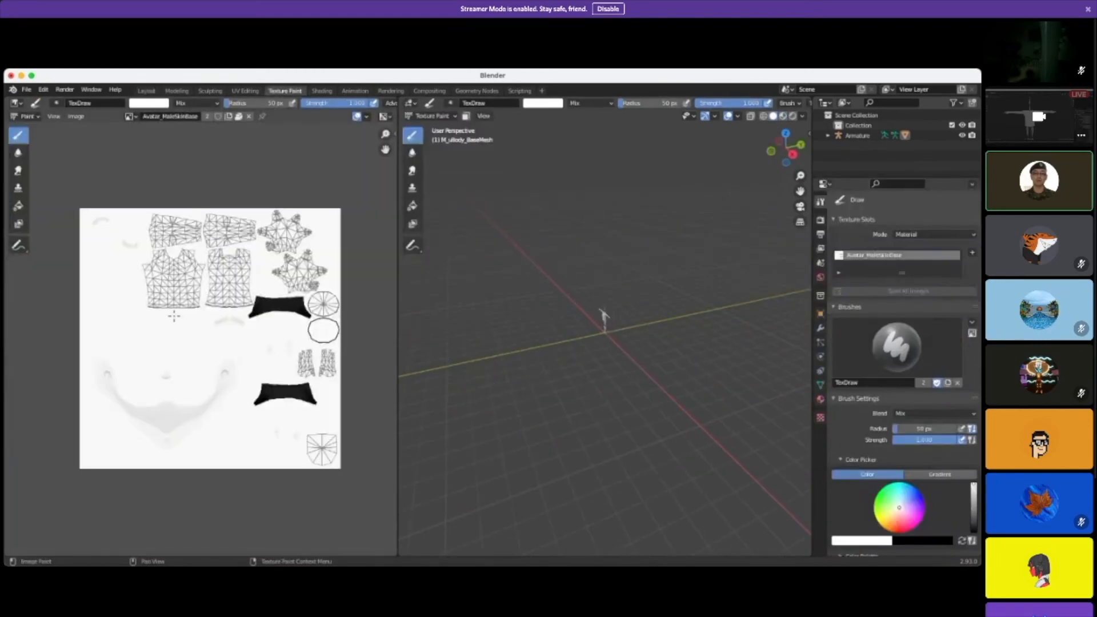
pyautogui.scroll(12, 692, 308)
pyautogui.moveTo(595, 355); pyautogui.dragTo(674, 351, button='middle')
pyautogui.click(783, 116)
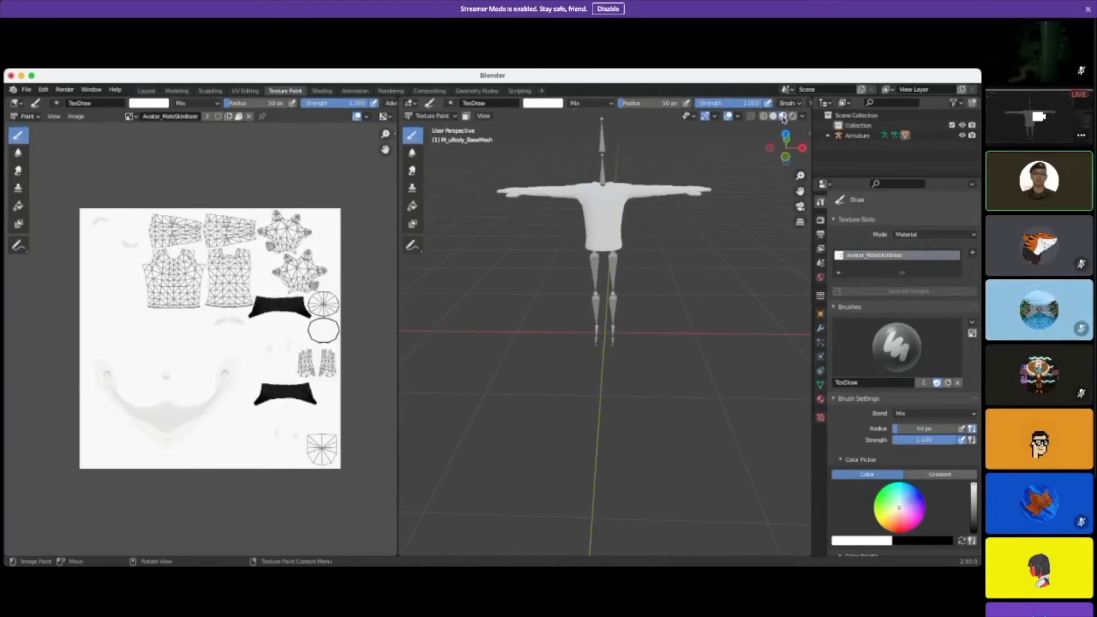
pyautogui.click(146, 92)
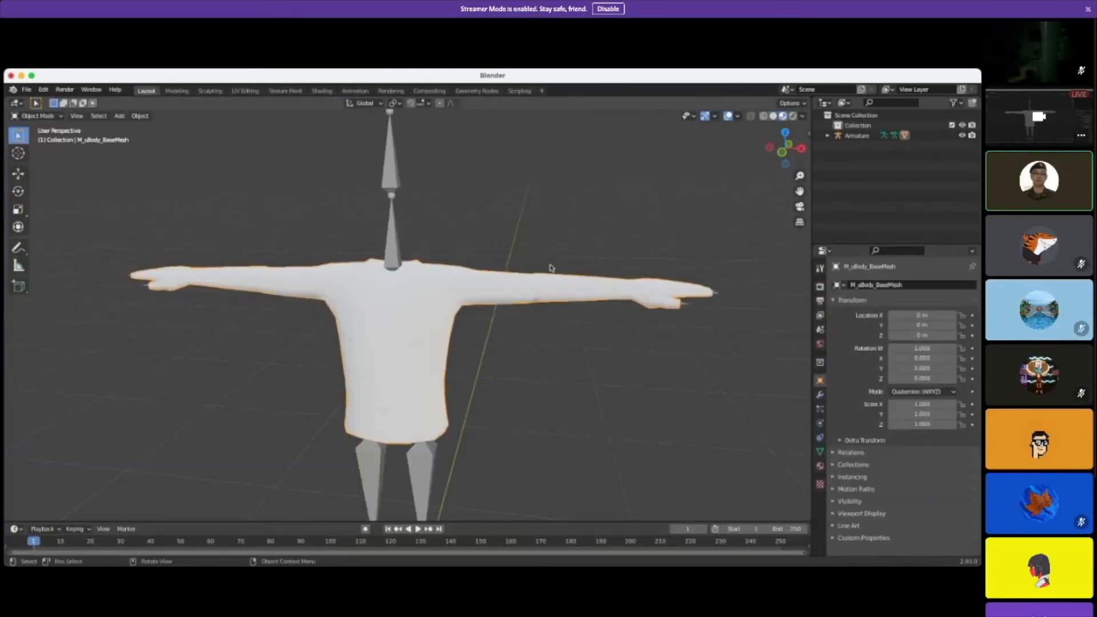
pyautogui.scroll(3, 496, 366)
pyautogui.scroll(-4, 491, 371)
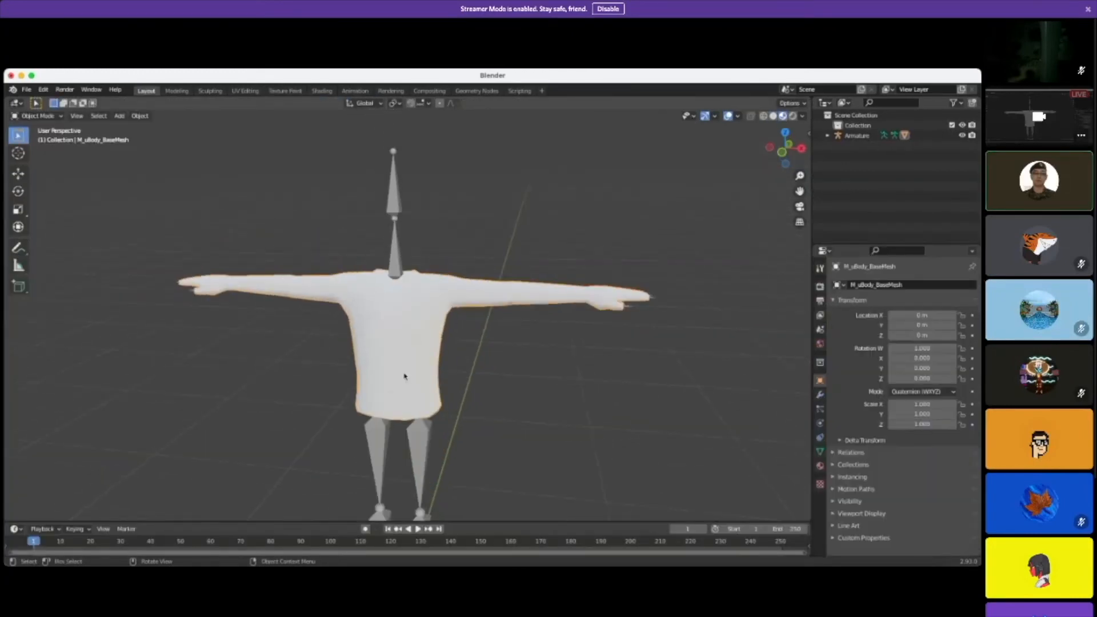
# Step: Open the upper body's material settings and rename its material to AvatarUpper_MAT.001
pyautogui.click(819, 465)
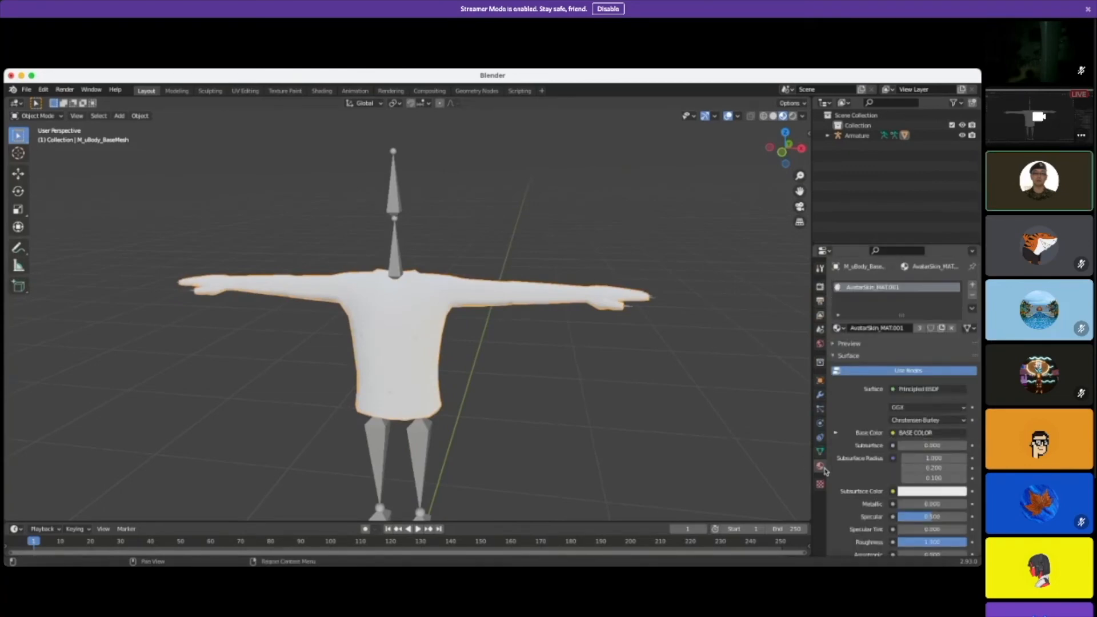
pyautogui.click(926, 436)
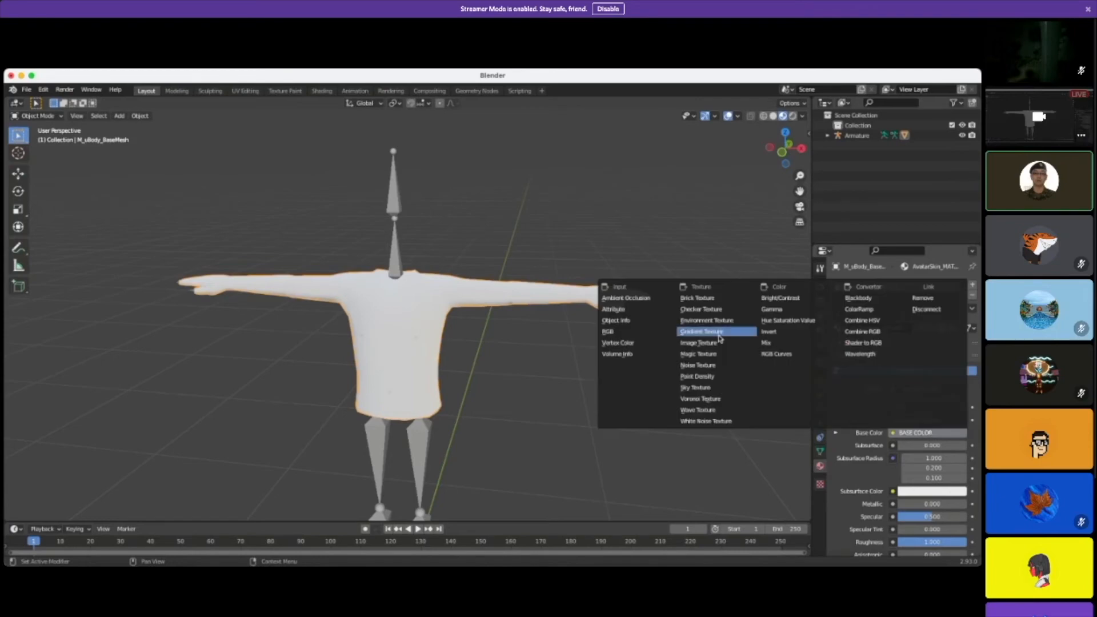
pyautogui.click(929, 436)
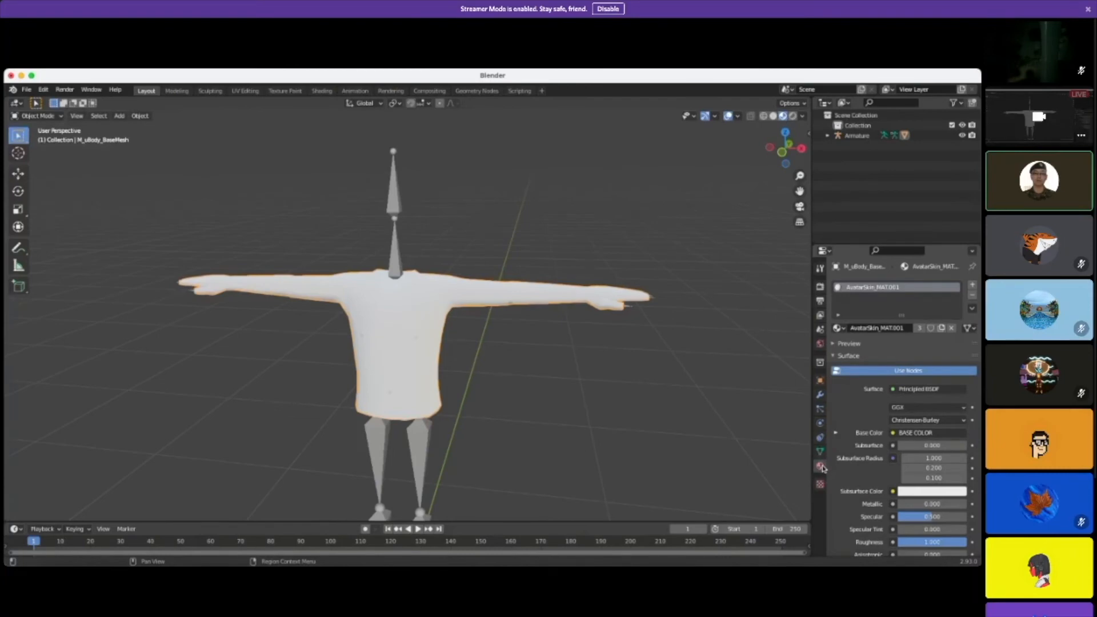
pyautogui.click(931, 434)
pyautogui.click(786, 462)
pyautogui.click(876, 328)
pyautogui.click(876, 331)
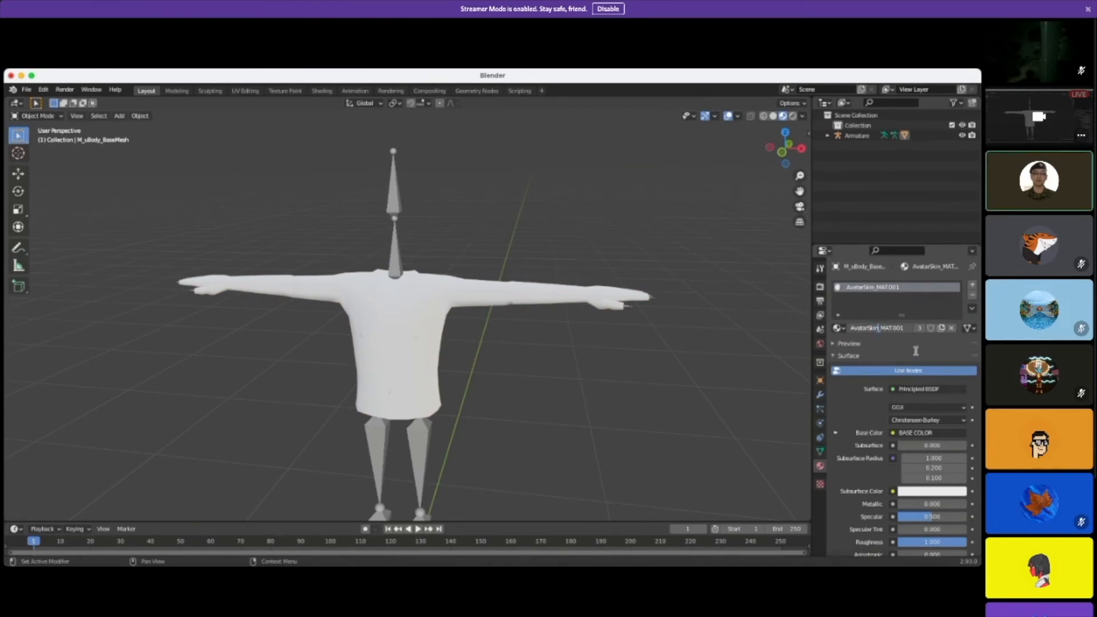
pyautogui.press('BackSpace')
pyautogui.press('BackSpace')
pyautogui.write('Upper')
pyautogui.press('Return')
pyautogui.click(378, 351)
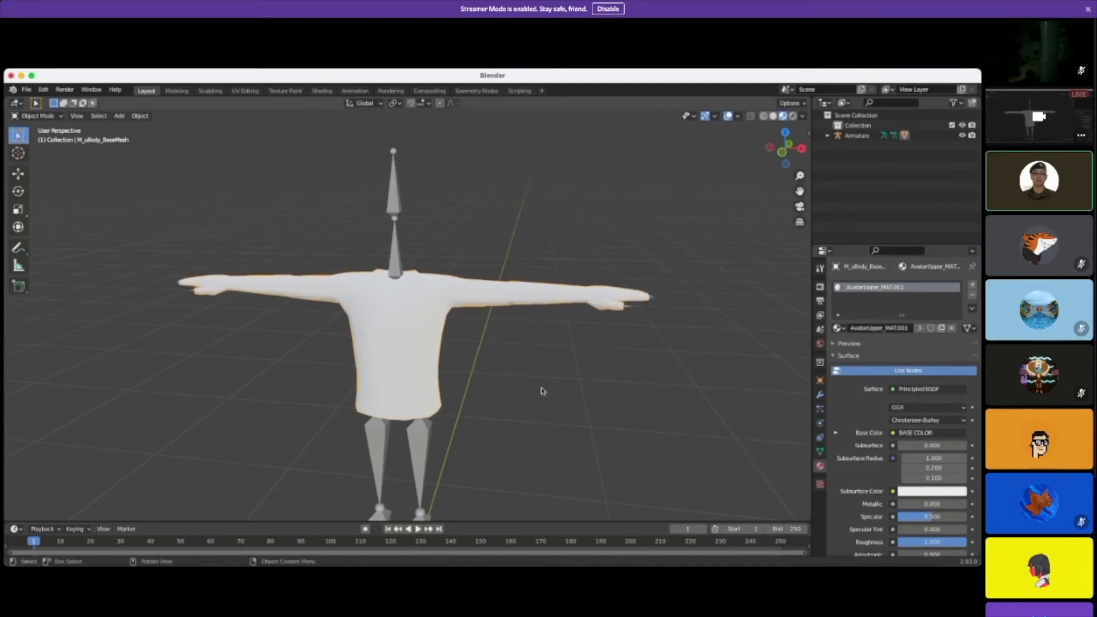
# Step: Set the material's base color source to an Image Texture
pyautogui.click(929, 434)
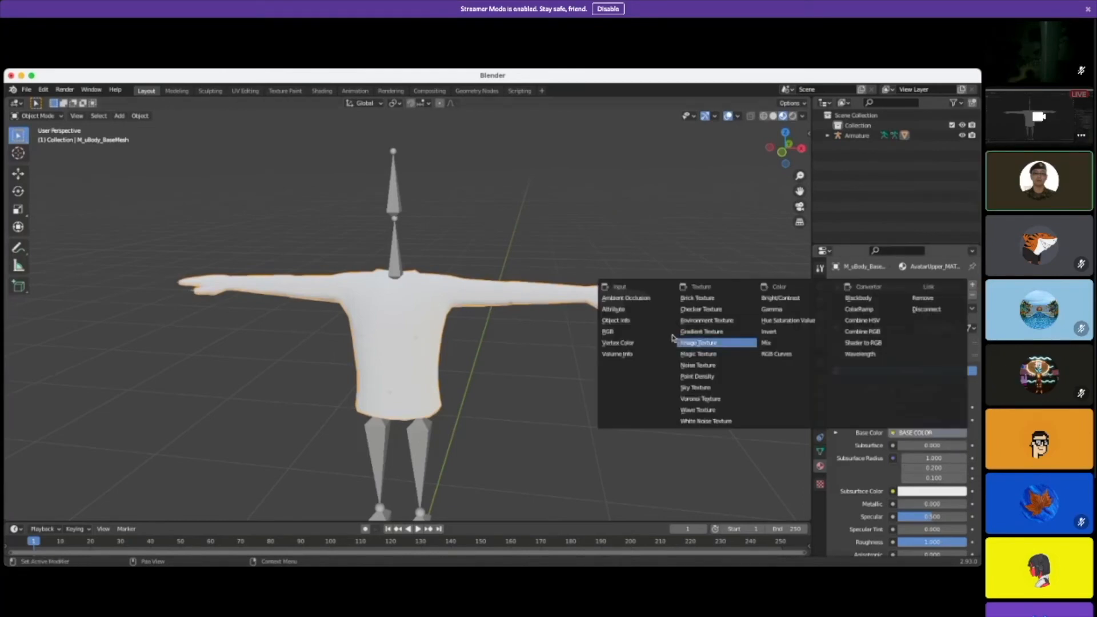
pyautogui.click(702, 345)
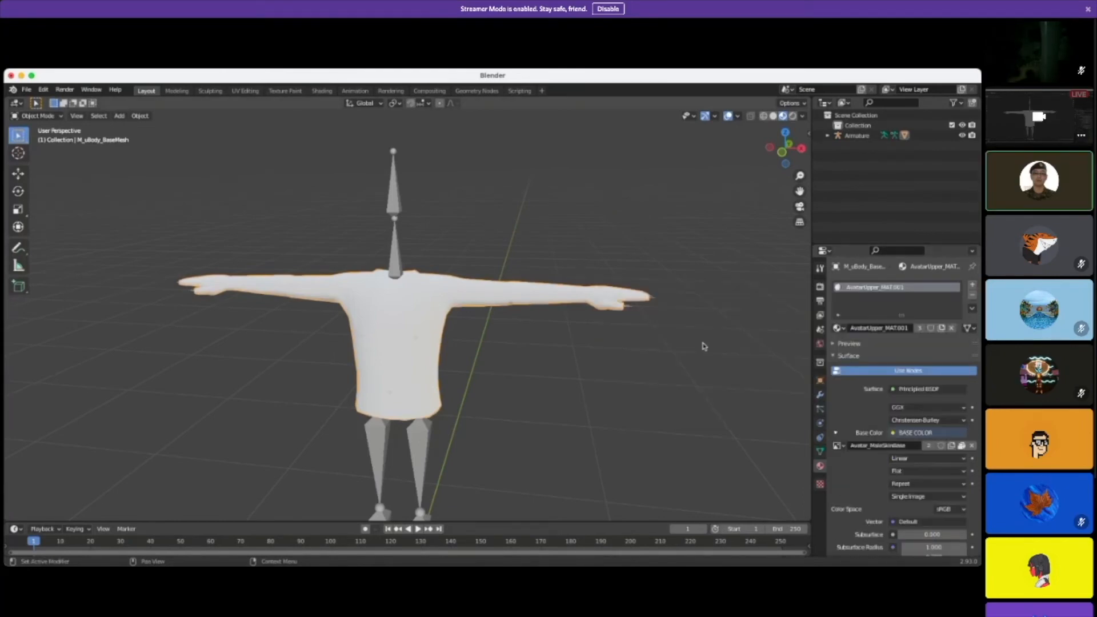
pyautogui.click(931, 438)
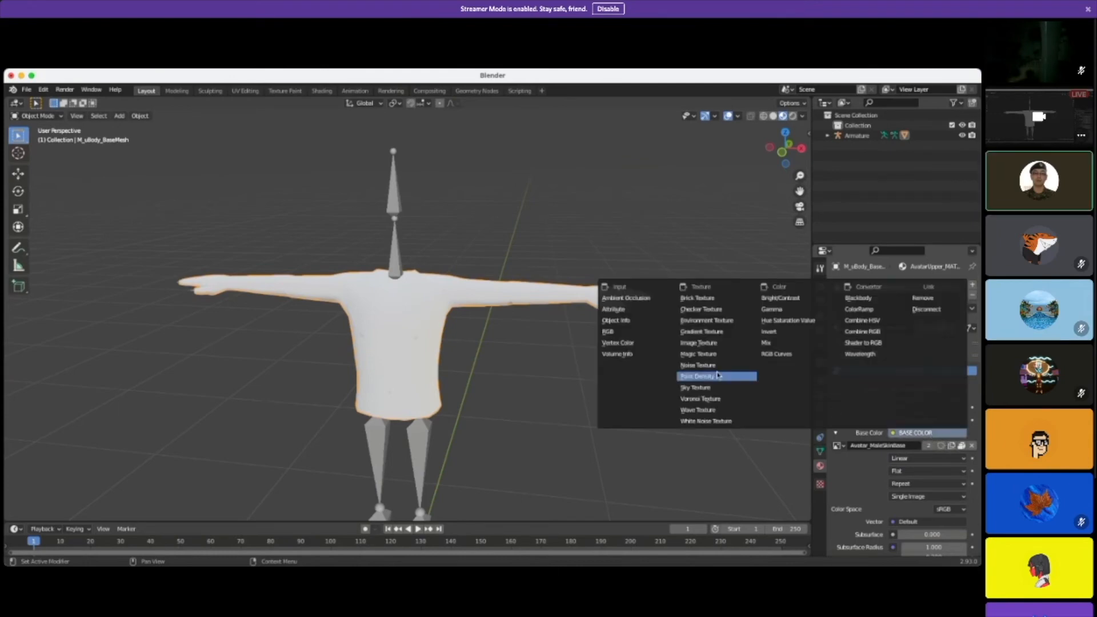
pyautogui.click(709, 342)
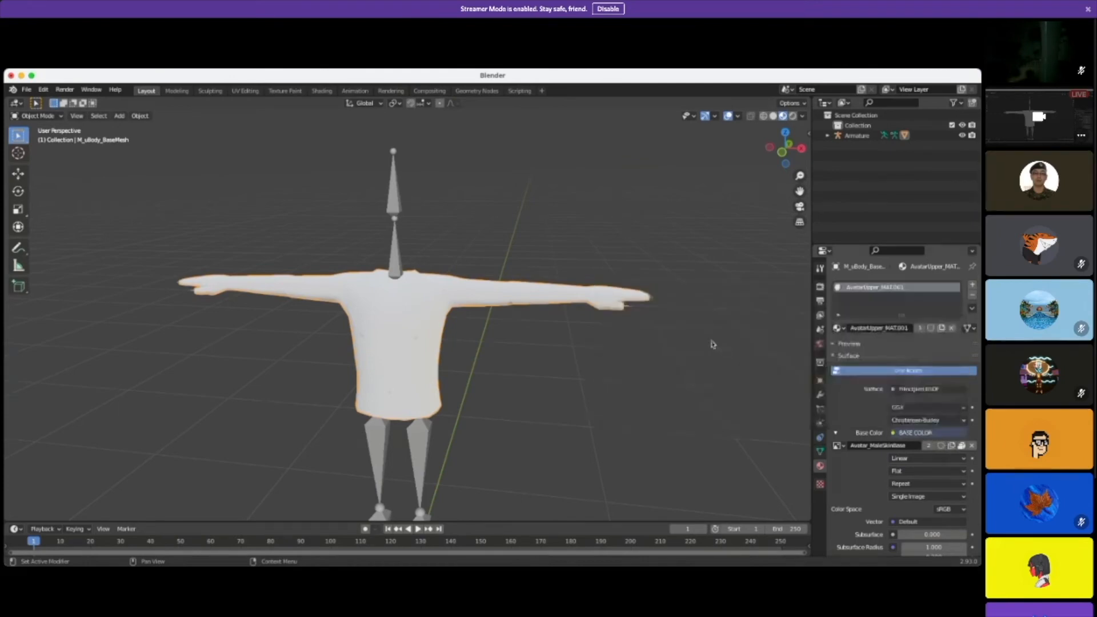
# Step: Create a new blank 1024 × 1024 px image named daddychanglogo for the base color texture
pyautogui.click(951, 446)
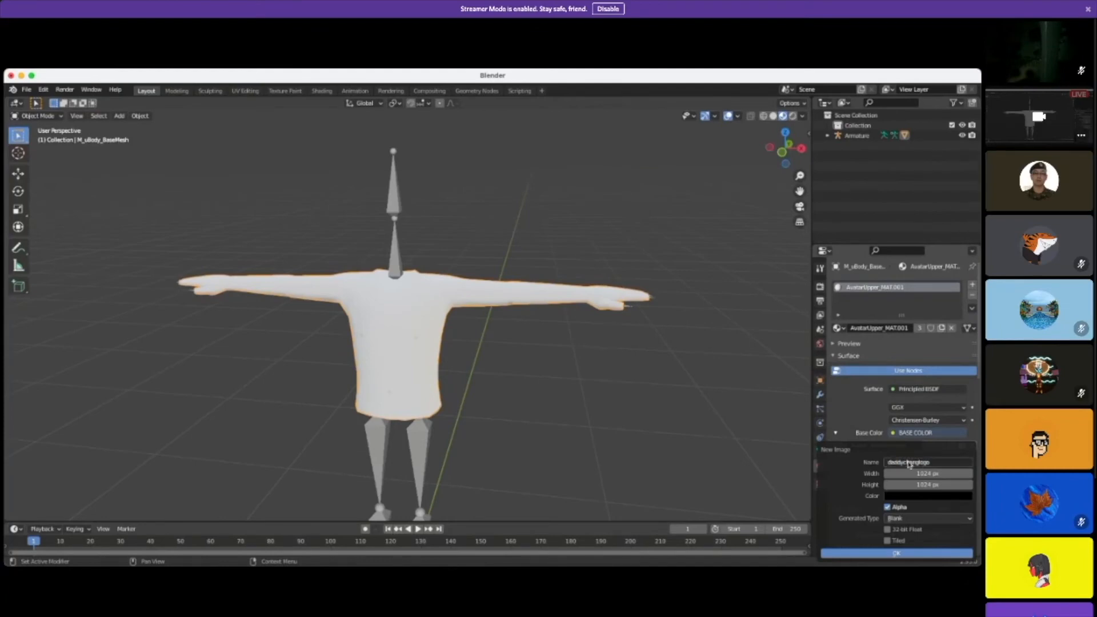
pyautogui.click(899, 552)
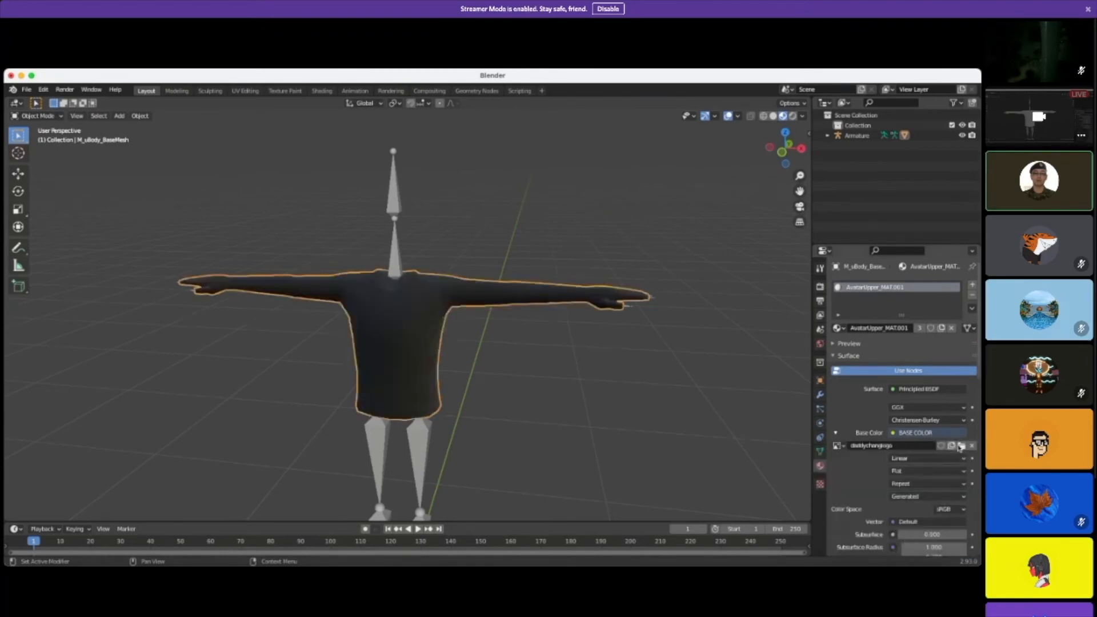
# Step: Load daddychang.png as the base color texture and set its extension mode to Clip
pyautogui.press('super+Tab')
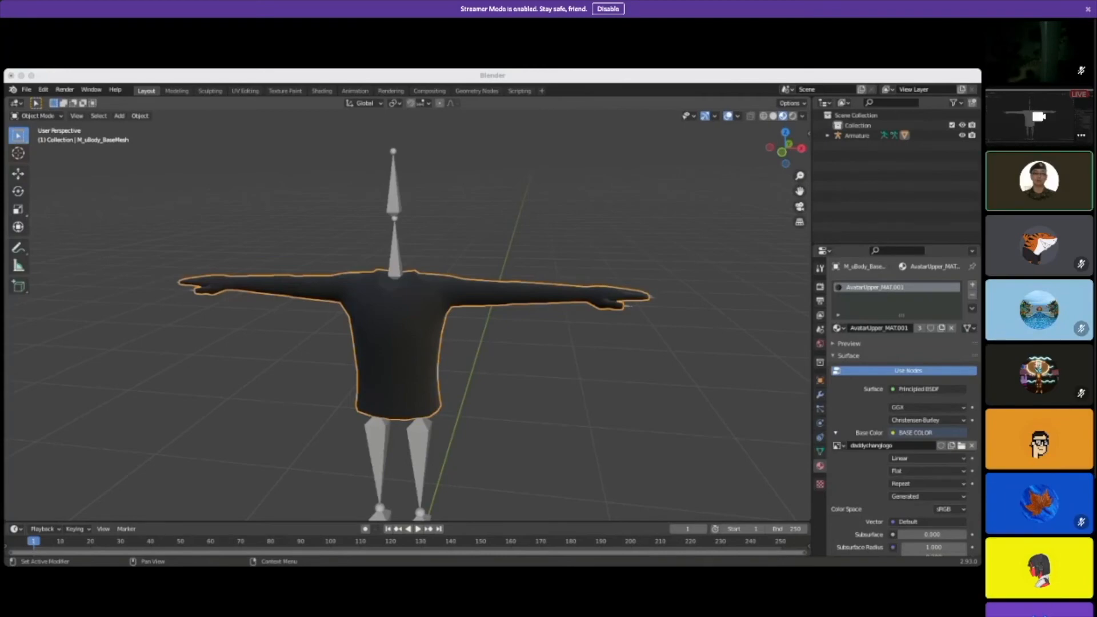
pyautogui.scroll(-2, 432, 368)
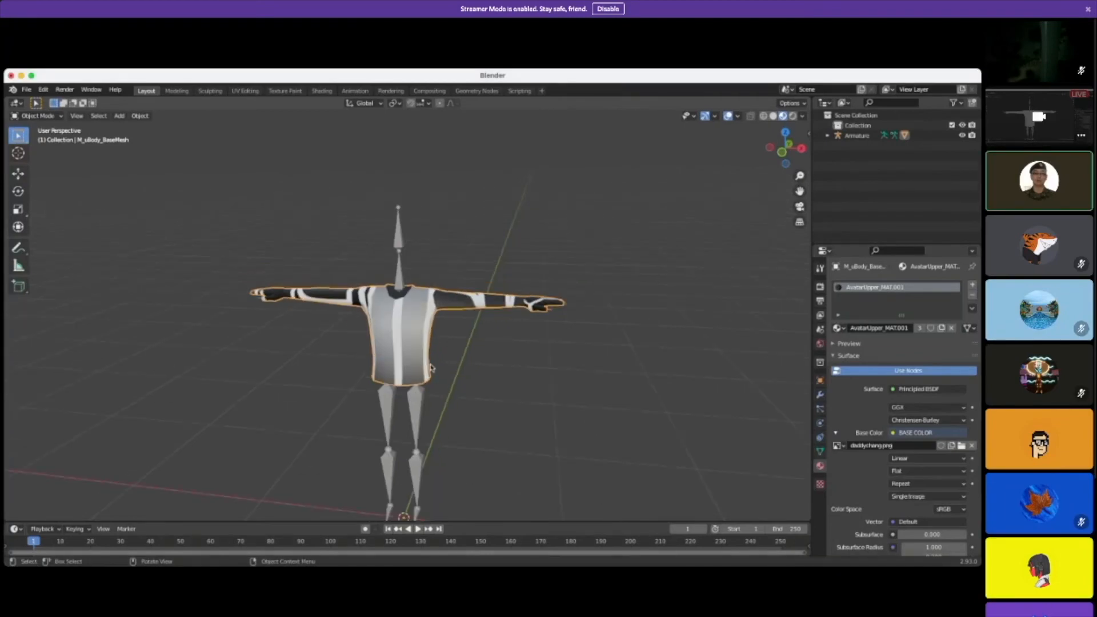
pyautogui.scroll(-1, 928, 449)
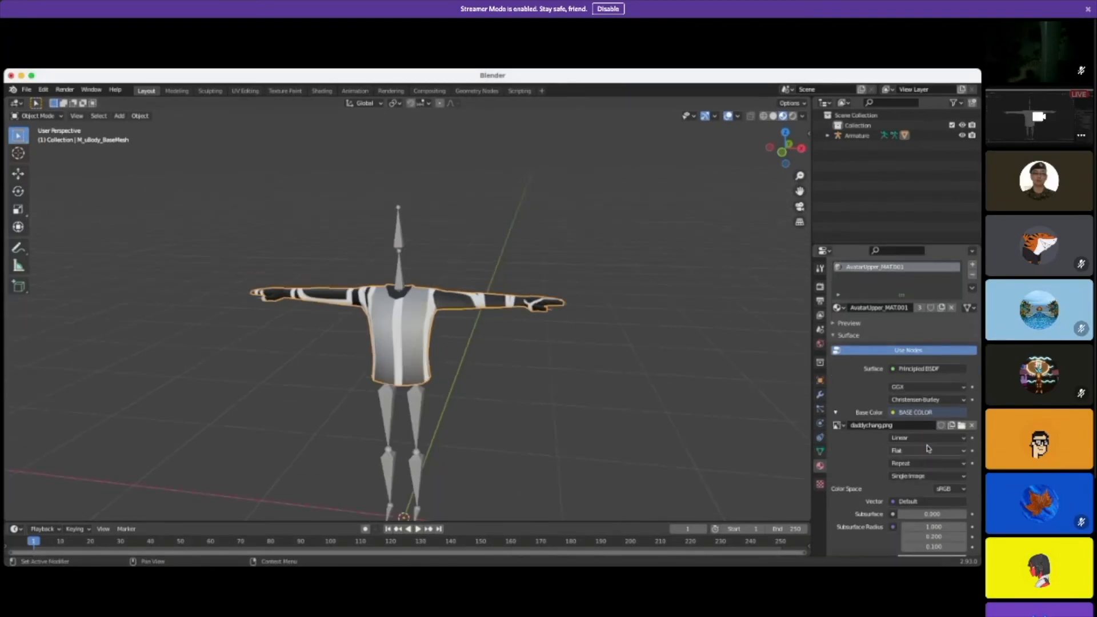
pyautogui.scroll(-1, 926, 465)
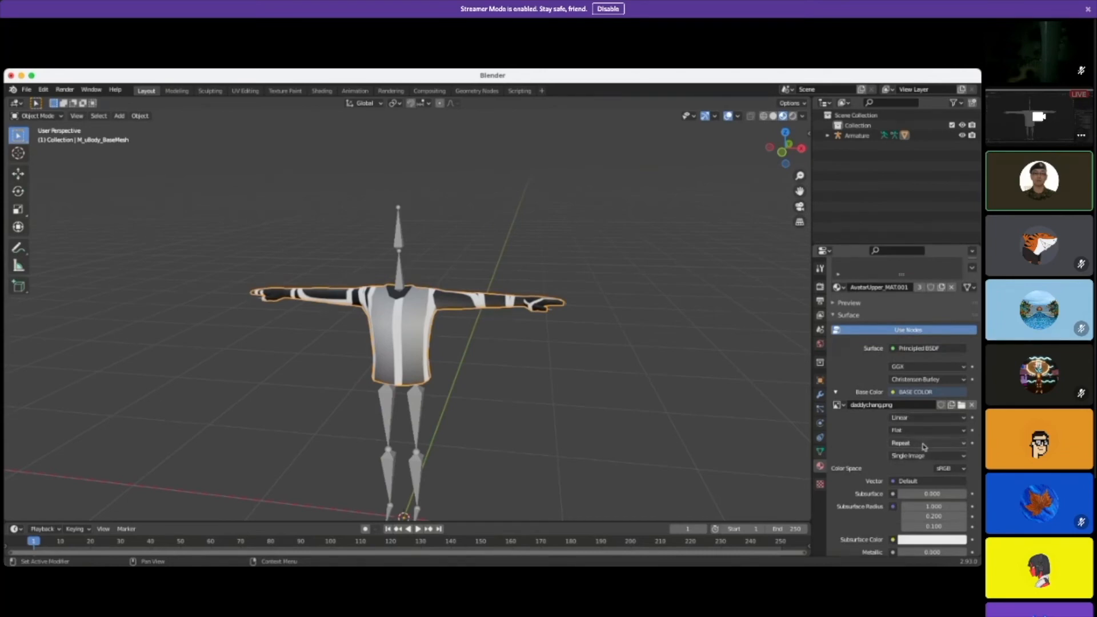
pyautogui.click(923, 444)
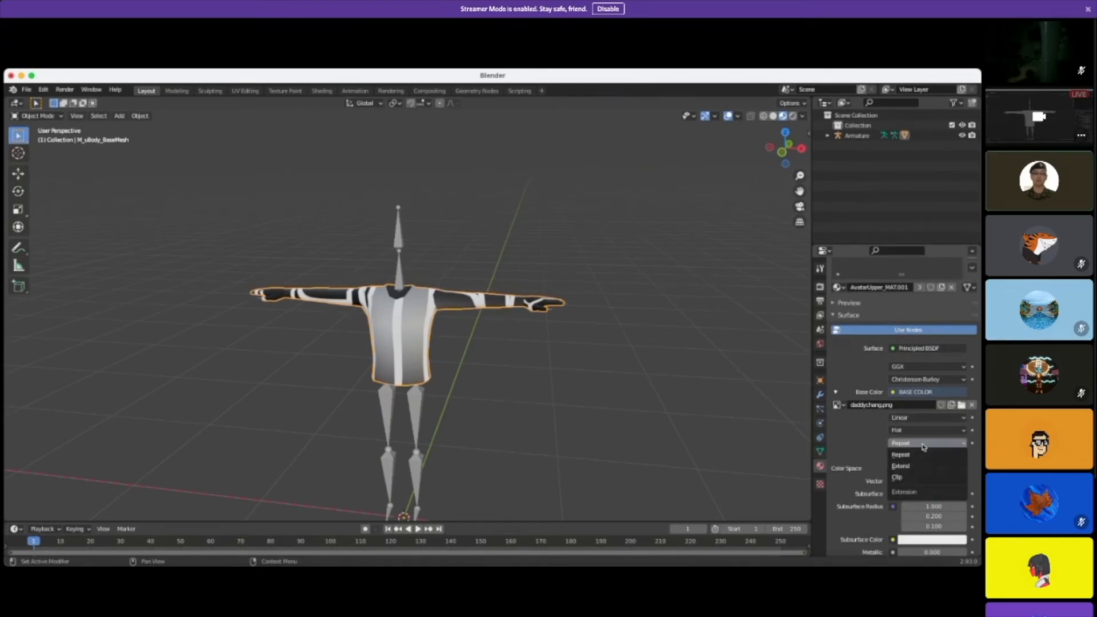
pyautogui.click(913, 479)
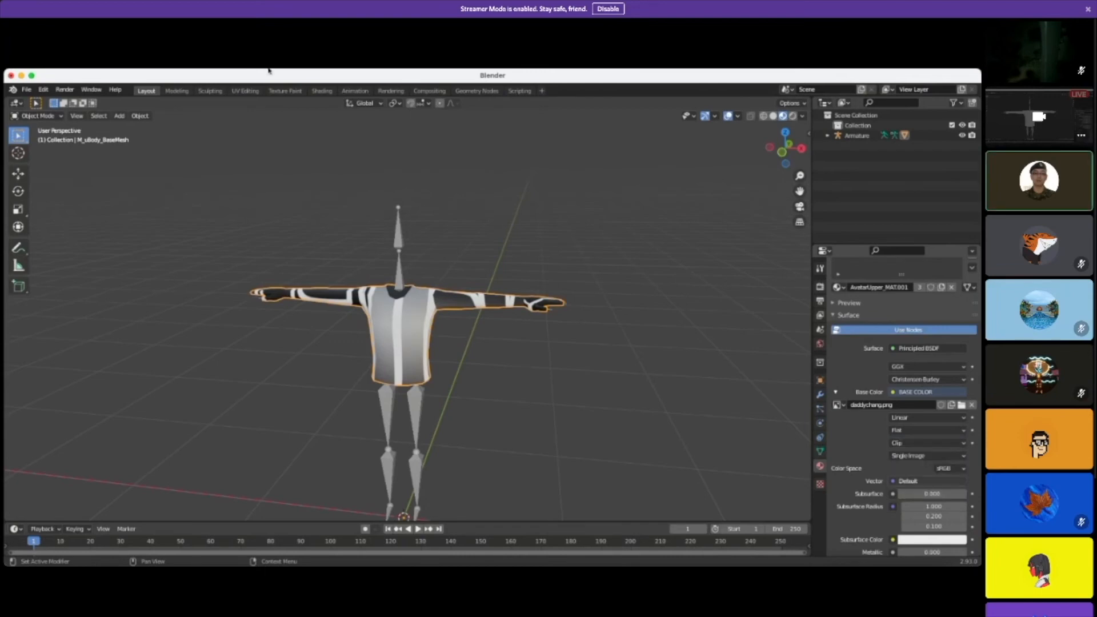
# Step: Check the logo image in Texture Paint, then open the UV Editing workspace and select all UV islands of the upper body
pyautogui.click(286, 91)
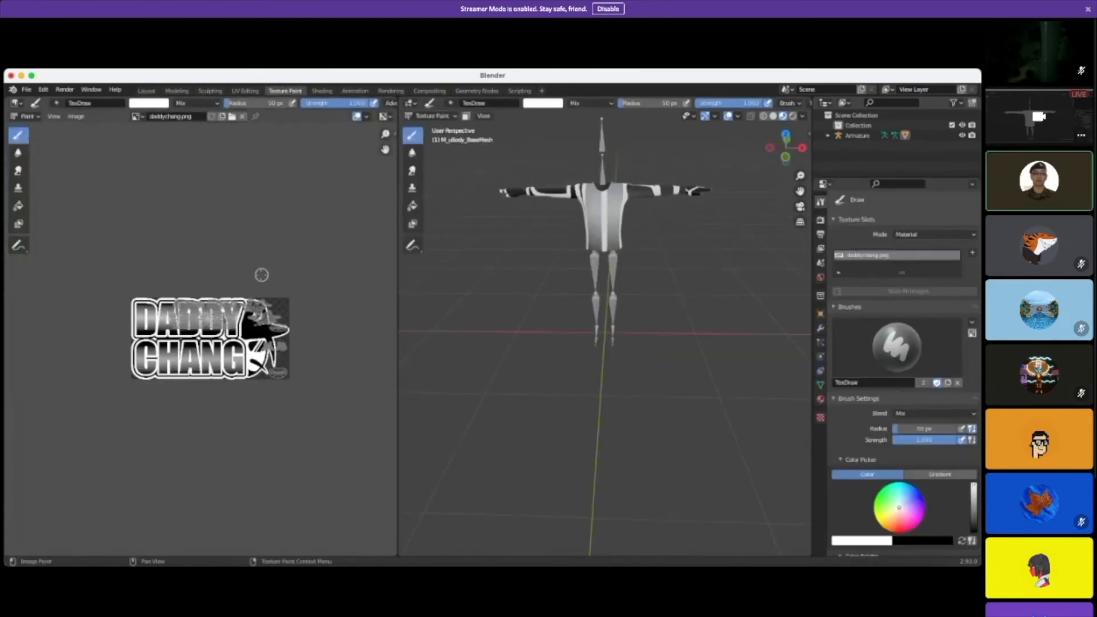
pyautogui.scroll(4, 261, 275)
pyautogui.click(245, 90)
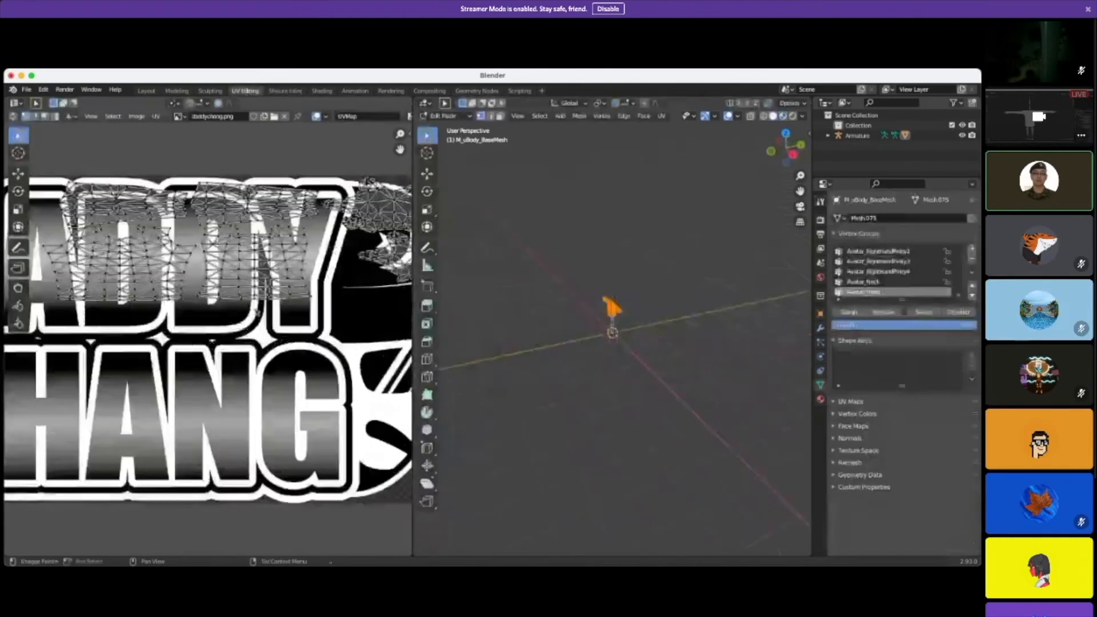
pyautogui.scroll(-2, 259, 297)
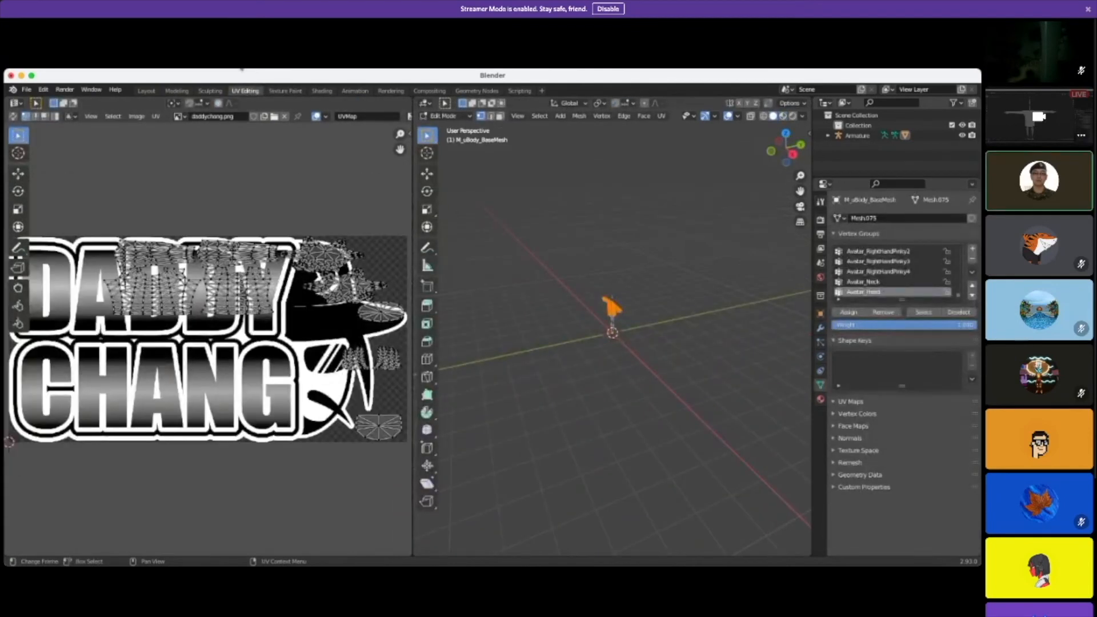
pyautogui.scroll(-2, 217, 310)
pyautogui.moveTo(118, 257); pyautogui.dragTo(340, 447)
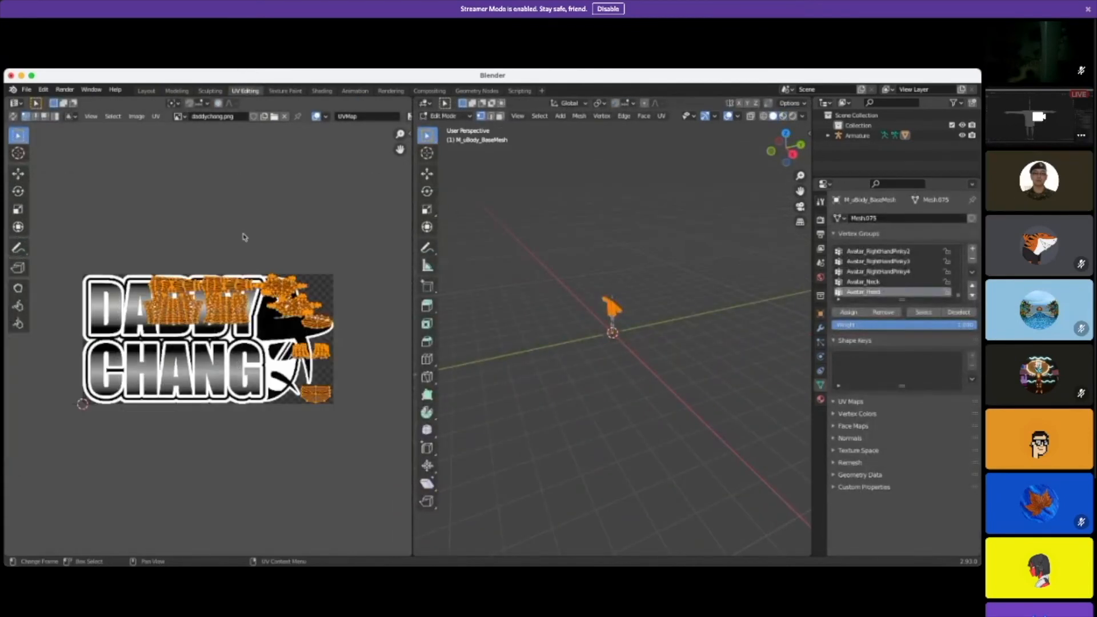
# Step: Scale up all the UV islands until the front torso island is larger than the logo image
pyautogui.click(17, 209)
pyautogui.moveTo(251, 322); pyautogui.dragTo(290, 272)
pyautogui.scroll(-6, 263, 307)
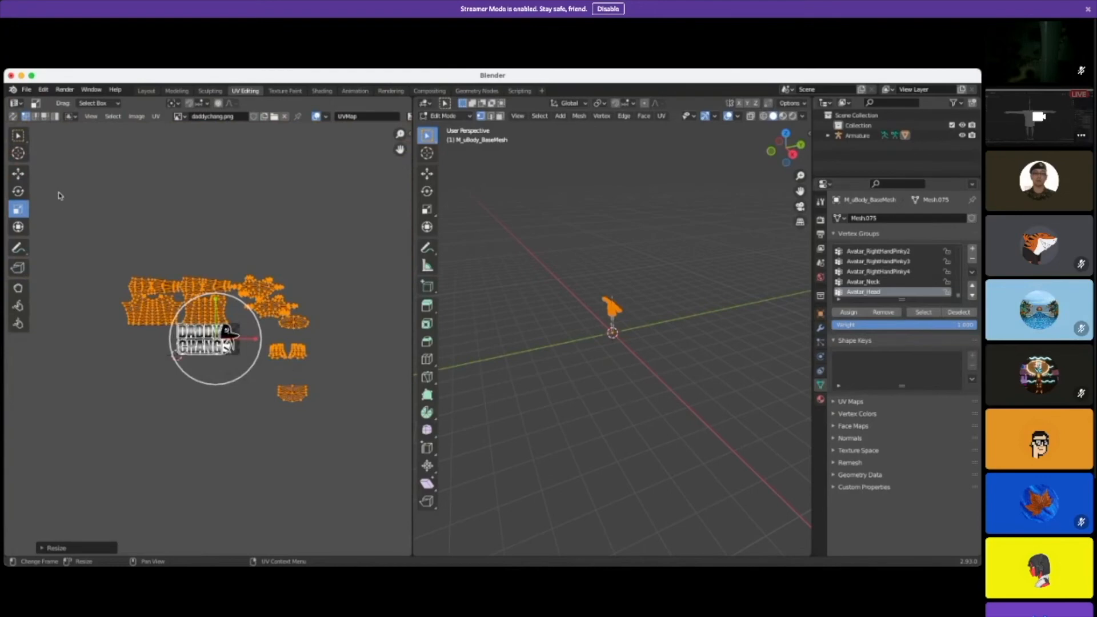
pyautogui.moveTo(243, 339)
pyautogui.mouseDown()
pyautogui.moveTo(301, 338)
pyautogui.moveTo(270, 309)
pyautogui.moveTo(271, 340)
pyautogui.moveTo(294, 335)
pyautogui.moveTo(233, 334)
pyautogui.mouseUp()
pyautogui.click(18, 208)
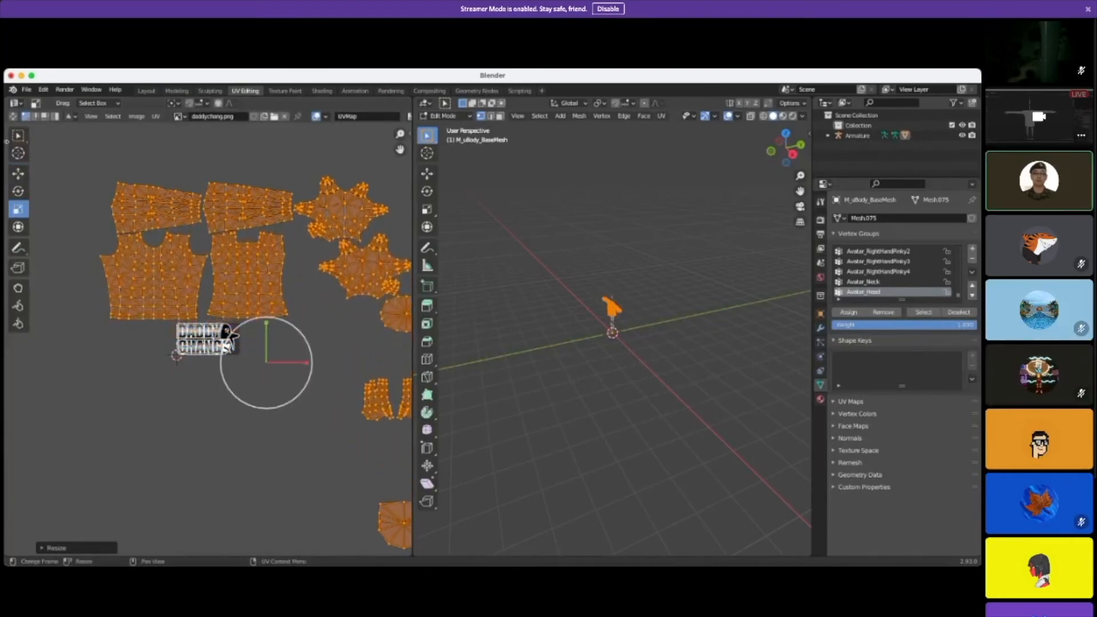
# Step: Move the UV islands so the front torso island lies over the logo, and preview the textured body in 3D
pyautogui.click(16, 174)
pyautogui.moveTo(286, 362); pyautogui.dragTo(335, 421)
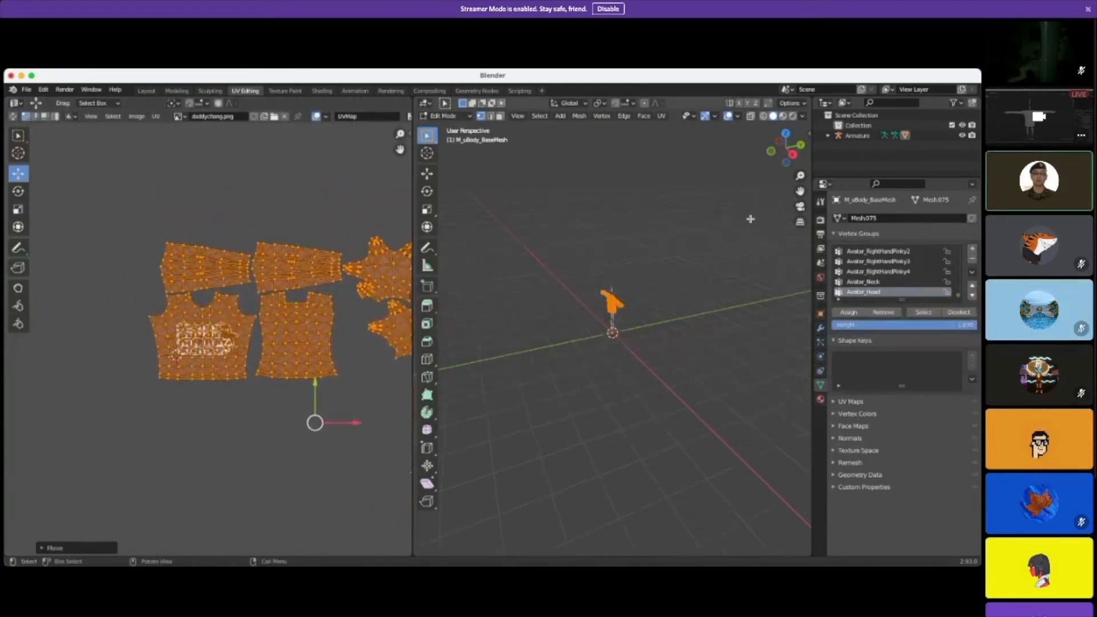
pyautogui.click(782, 116)
pyautogui.moveTo(601, 333); pyautogui.dragTo(653, 436, button='middle')
pyautogui.scroll(4, 637, 303)
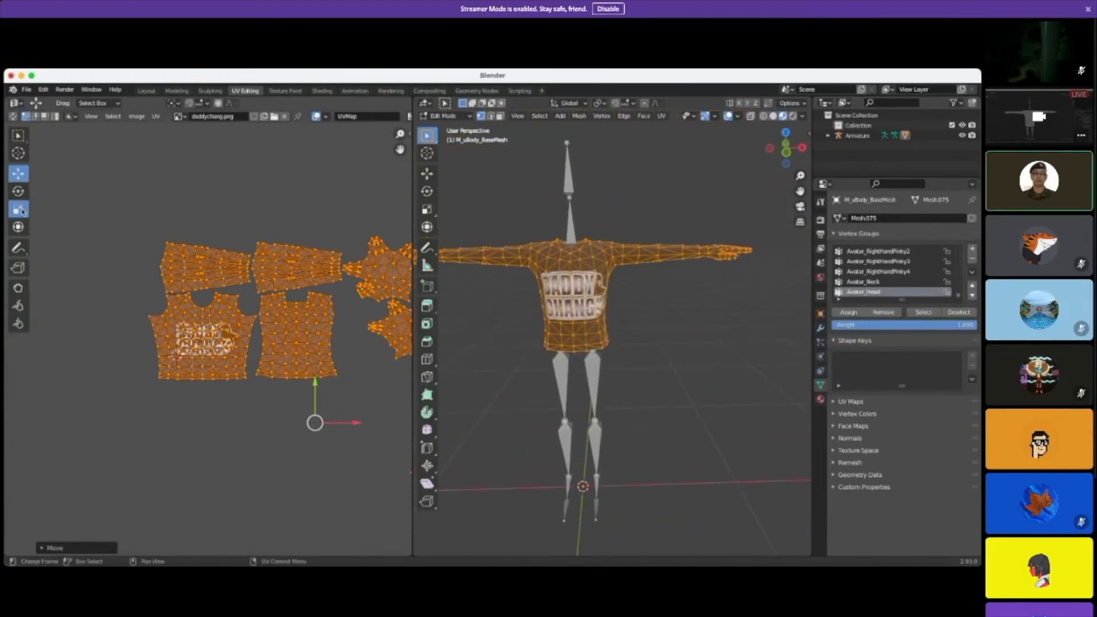
# Step: Enlarge all the UV islands slightly and move them to shrink and center the logo on the torso
pyautogui.click(19, 209)
pyautogui.moveTo(325, 396)
pyautogui.mouseDown()
pyautogui.moveTo(335, 391)
pyautogui.moveTo(356, 422)
pyautogui.moveTo(332, 412)
pyautogui.mouseUp()
pyautogui.click(18, 173)
pyautogui.moveTo(354, 449); pyautogui.dragTo(364, 439)
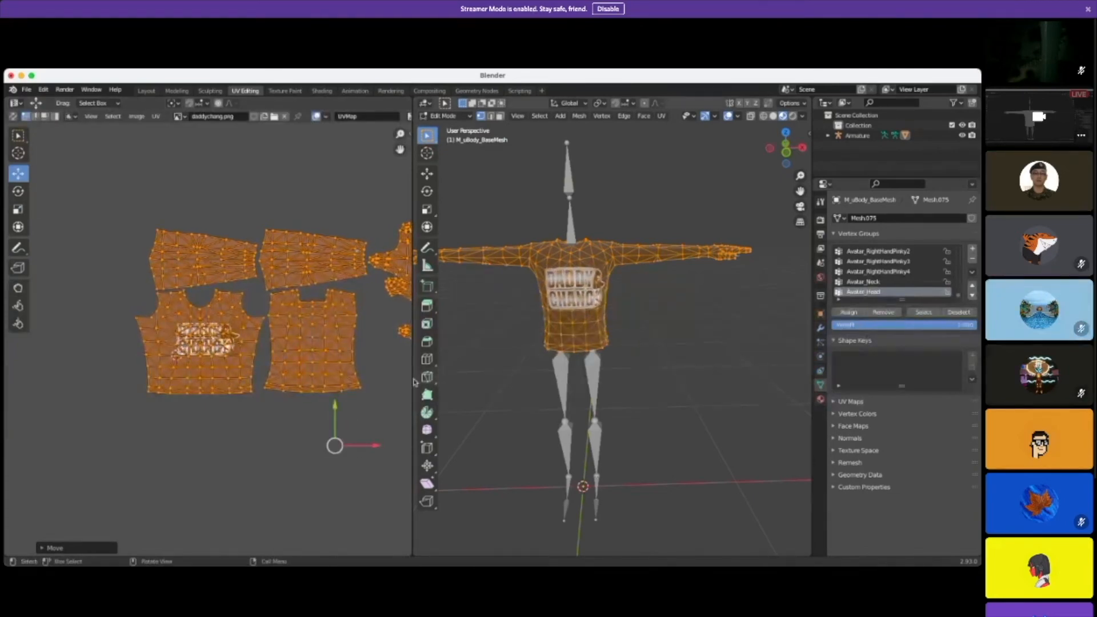
# Step: Scale the UV islands down slightly and reposition them so the logo sits higher on the chest
pyautogui.scroll(2, 309, 402)
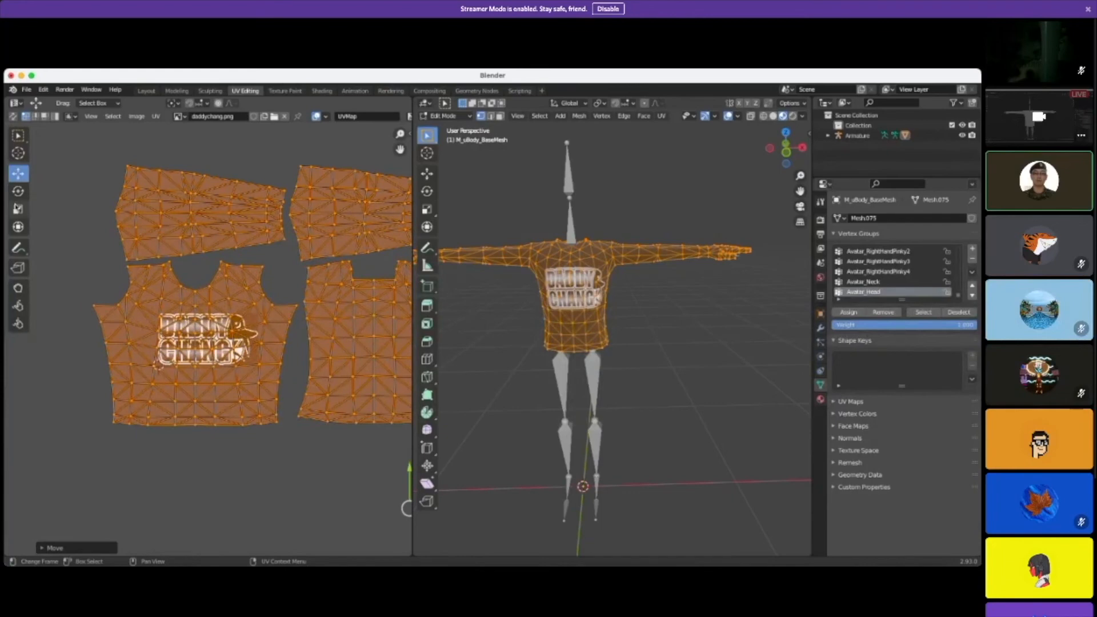
pyautogui.click(16, 210)
pyautogui.scroll(-2, 224, 371)
pyautogui.moveTo(322, 404)
pyautogui.mouseDown()
pyautogui.moveTo(325, 392)
pyautogui.moveTo(309, 392)
pyautogui.moveTo(320, 432)
pyautogui.moveTo(324, 425)
pyautogui.mouseUp()
pyautogui.click(17, 173)
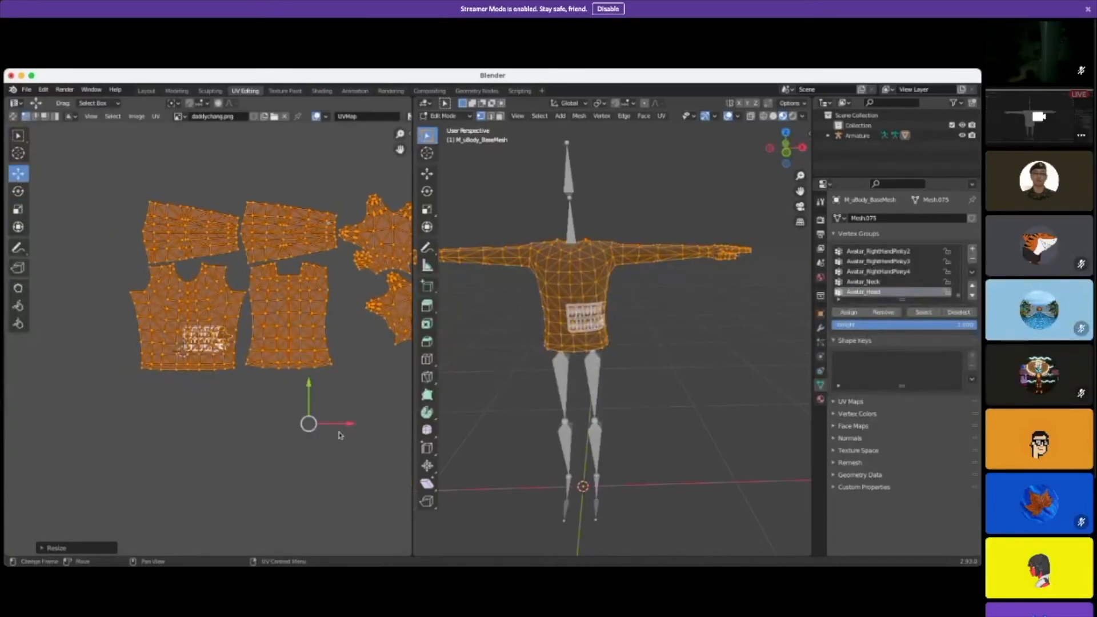
pyautogui.moveTo(328, 425); pyautogui.dragTo(340, 455)
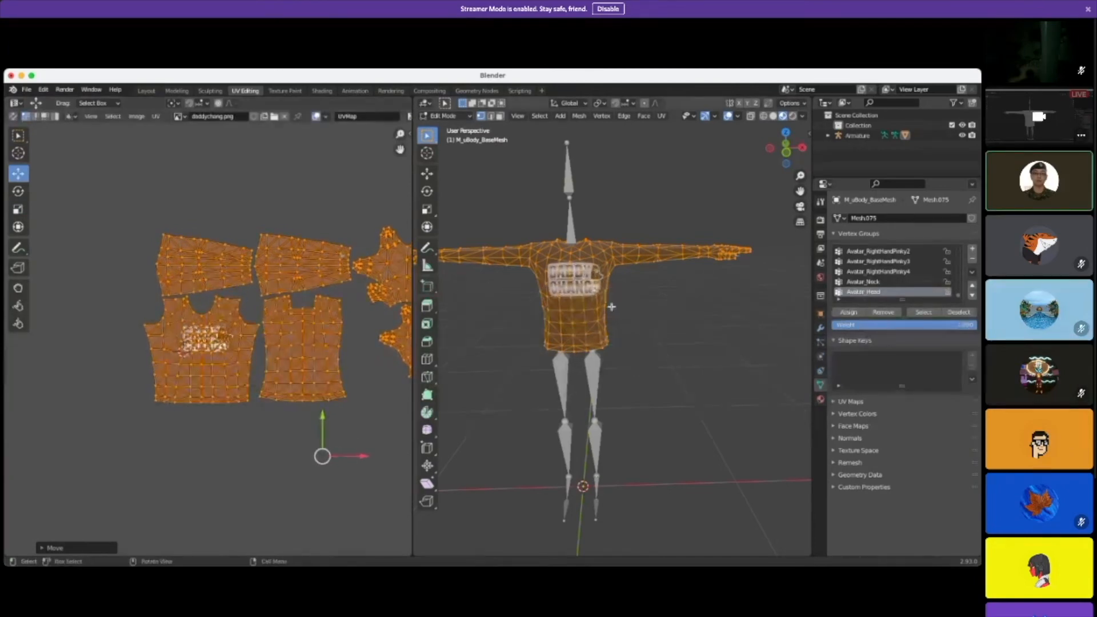
# Step: Scale the UV islands up by about 1.13 and move them to place the smaller logo on the center of the chest
pyautogui.scroll(2, 611, 306)
pyautogui.scroll(2, 622, 311)
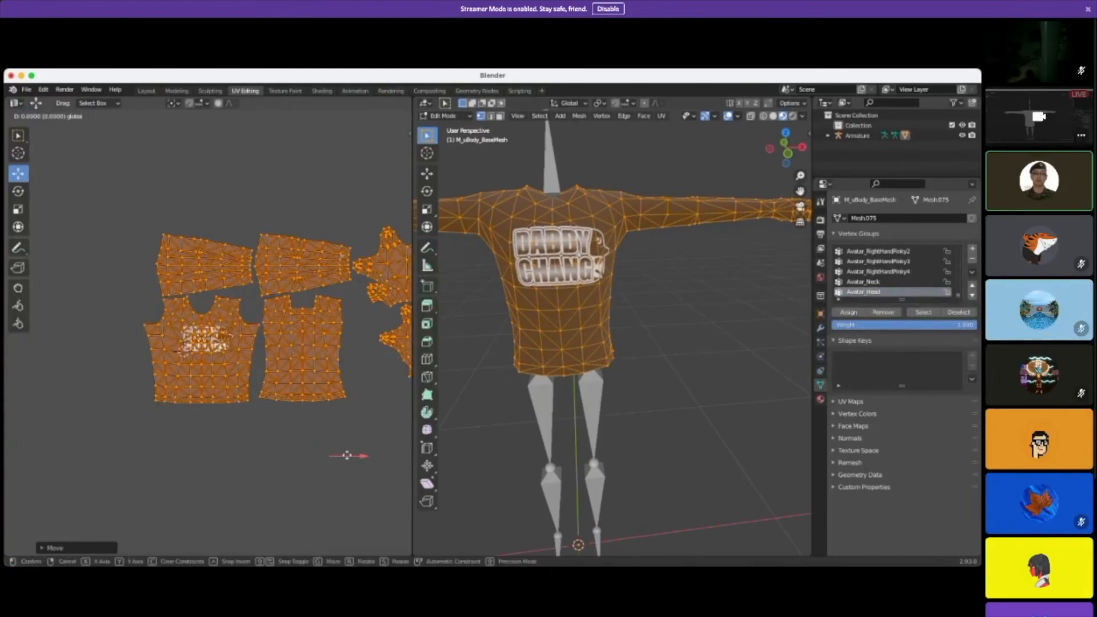
pyautogui.click(20, 209)
pyautogui.moveTo(321, 436); pyautogui.dragTo(347, 458)
pyautogui.scroll(-3, 605, 329)
pyautogui.moveTo(631, 327); pyautogui.dragTo(607, 337, button='middle')
pyautogui.moveTo(340, 439); pyautogui.dragTo(343, 436)
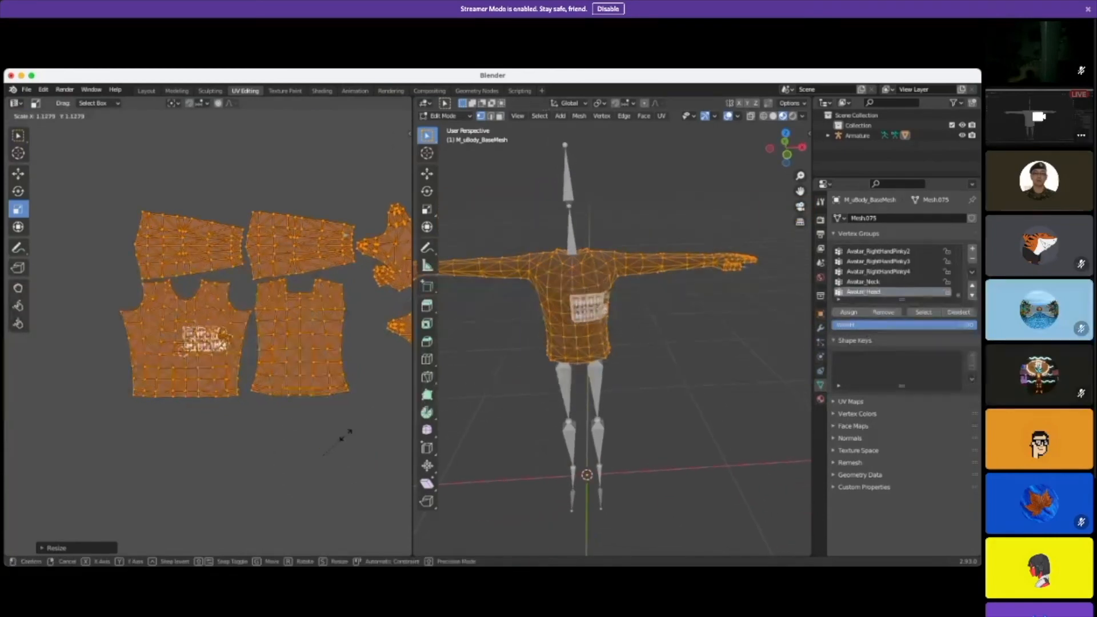
pyautogui.click(18, 174)
pyautogui.moveTo(338, 456)
pyautogui.mouseDown()
pyautogui.moveTo(367, 457)
pyautogui.moveTo(343, 451)
pyautogui.moveTo(341, 464)
pyautogui.mouseUp()
# Step: Check the logo's placement on the front of the body and activate the UV selection tool
pyautogui.scroll(4, 633, 316)
pyautogui.scroll(5, 632, 316)
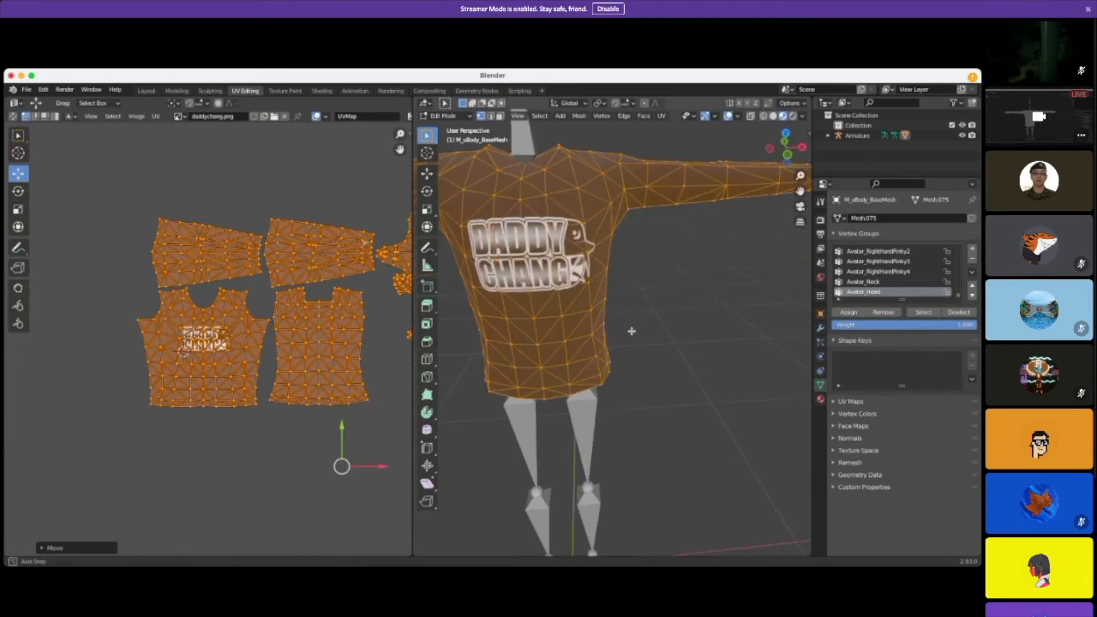
pyautogui.scroll(-8, 633, 324)
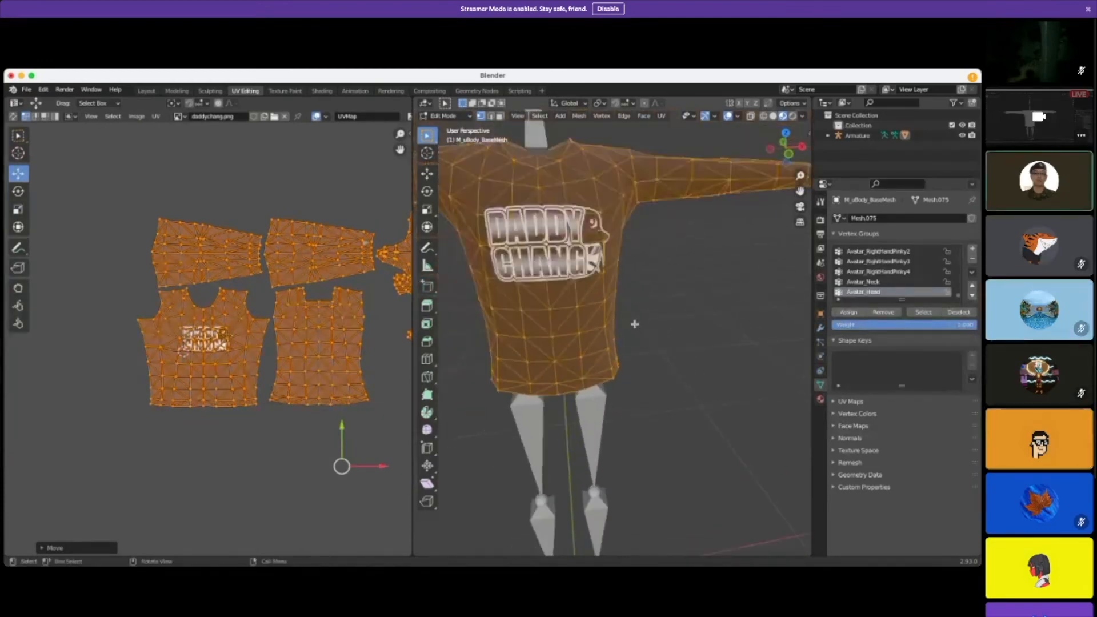
pyautogui.scroll(2, 618, 329)
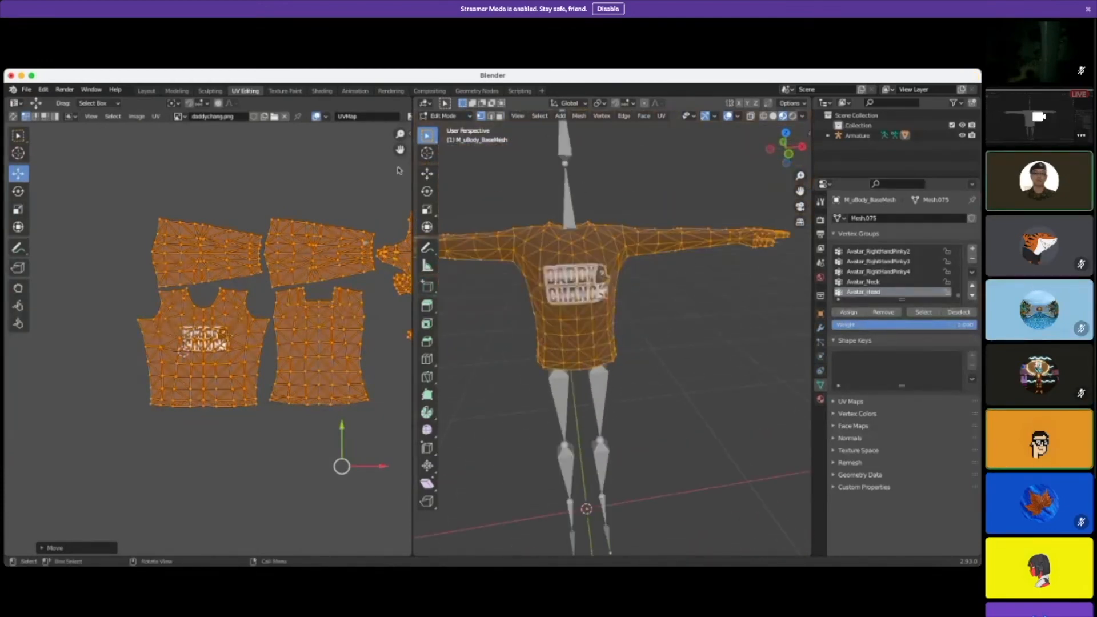
pyautogui.click(18, 137)
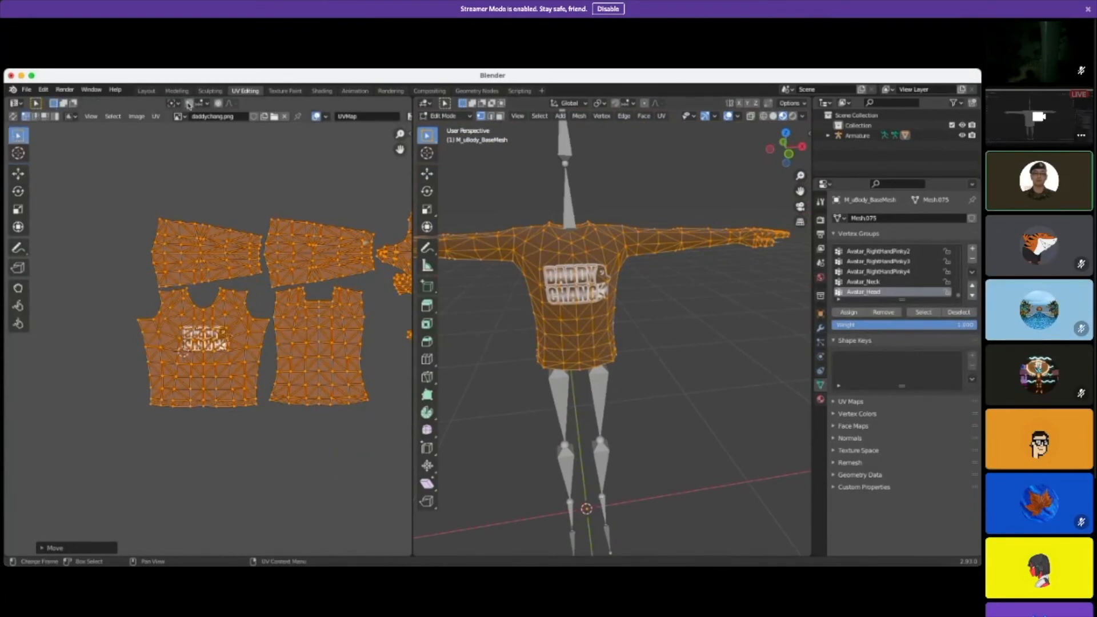
# Step: Open the shirt mesh for editing in the Layout workspace, clear the selection and activate the Poly Build tool facing the back
pyautogui.click(146, 91)
pyautogui.scroll(5, 491, 289)
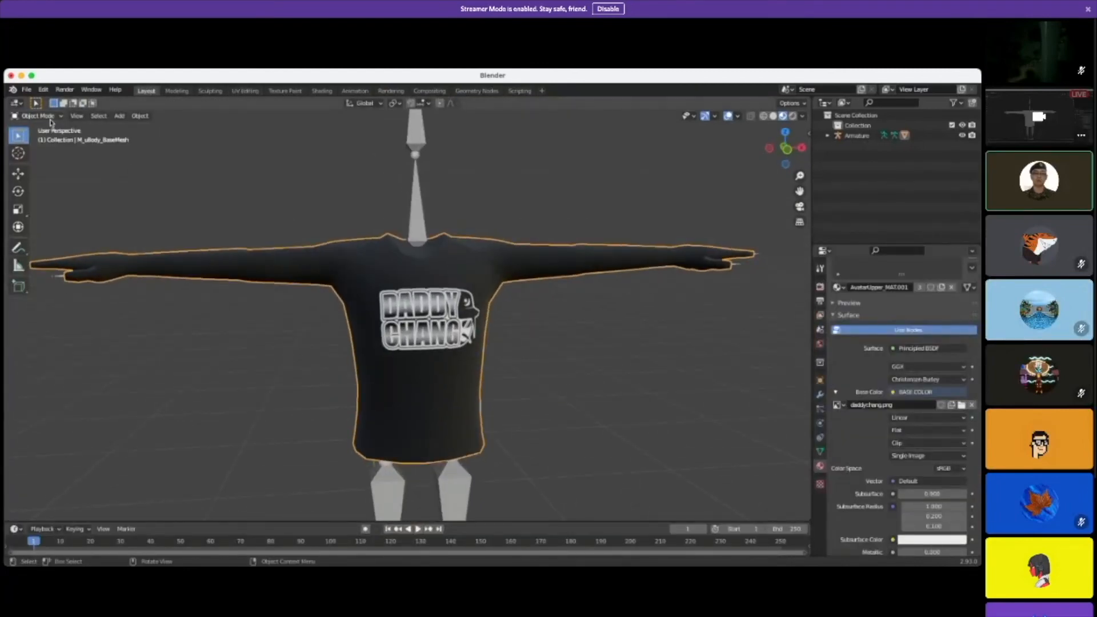
pyautogui.click(42, 117)
pyautogui.click(40, 139)
pyautogui.moveTo(489, 448); pyautogui.dragTo(370, 256, button='middle')
pyautogui.hotkey('alt', 'a')
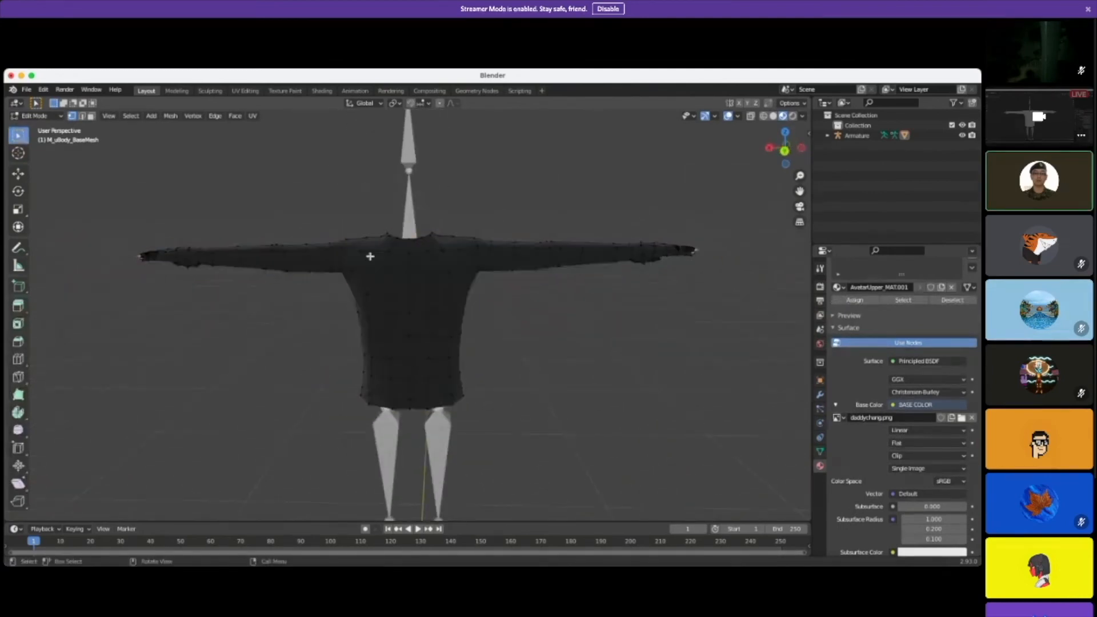
pyautogui.click(17, 395)
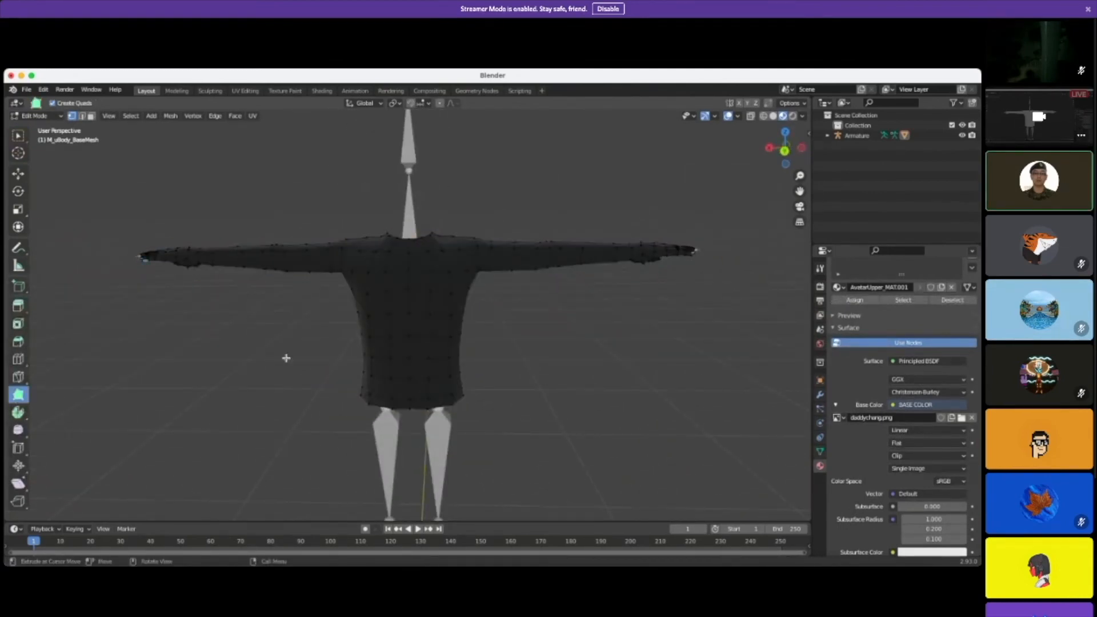
pyautogui.moveTo(346, 235); pyautogui.dragTo(301, 207)
pyautogui.click(45, 89)
pyautogui.click(60, 102)
# Step: Pull one vertex on top of each shoulder up and outward to form a symmetrical pair of shoulder spikes
pyautogui.scroll(3, 320, 203)
pyautogui.moveTo(341, 187); pyautogui.dragTo(228, 152)
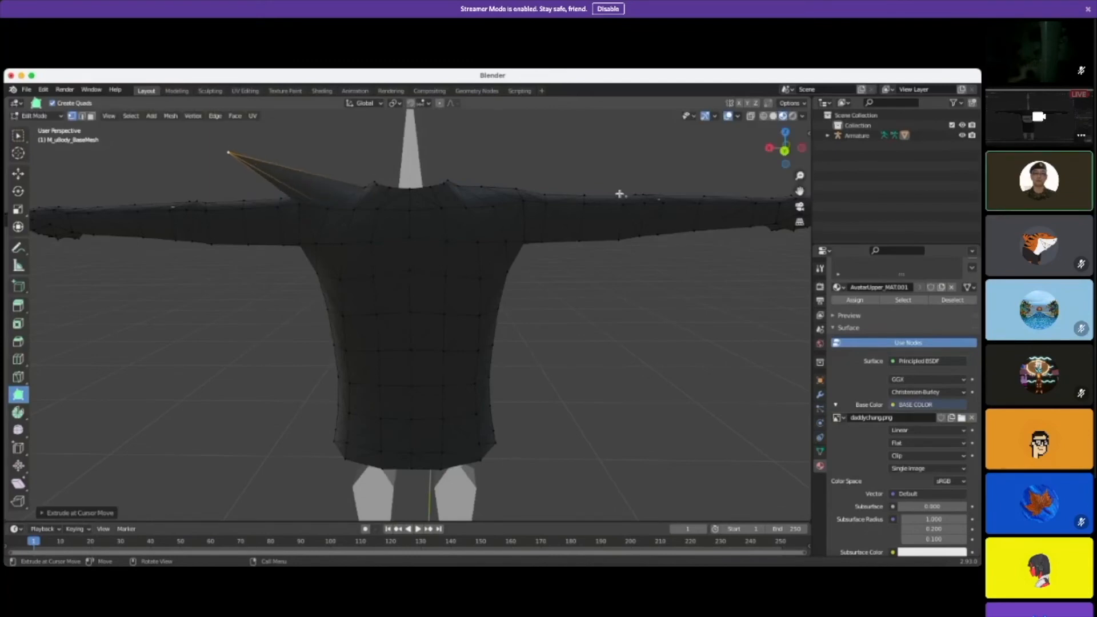
pyautogui.moveTo(480, 181); pyautogui.dragTo(606, 133)
pyautogui.moveTo(334, 160); pyautogui.dragTo(343, 171, button='middle')
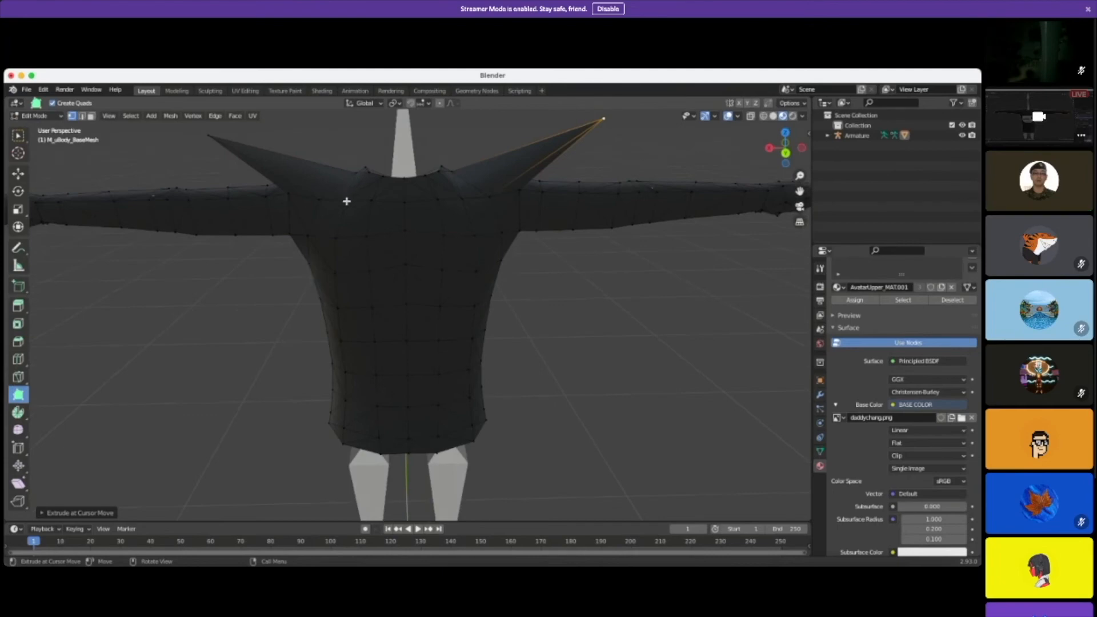
# Step: Pull one upper-back vertex on each side of the neck out of the surface and adjust its depth
pyautogui.moveTo(346, 197); pyautogui.dragTo(341, 144)
pyautogui.moveTo(259, 393); pyautogui.dragTo(311, 390, button='middle')
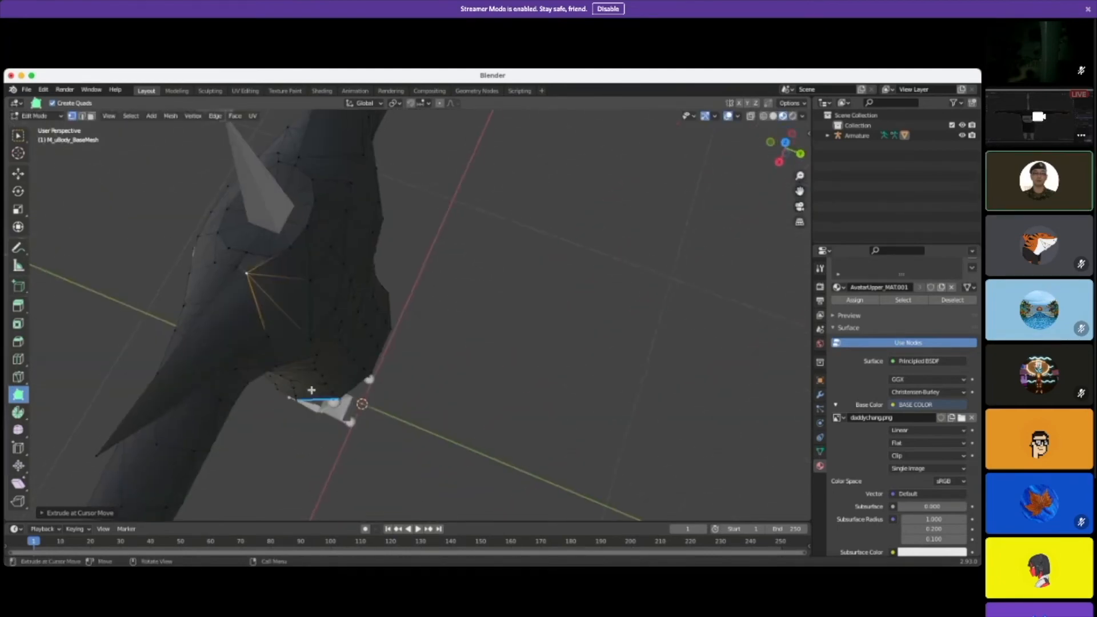
pyautogui.moveTo(245, 279); pyautogui.dragTo(291, 282)
pyautogui.moveTo(482, 316); pyautogui.dragTo(429, 251, button='middle')
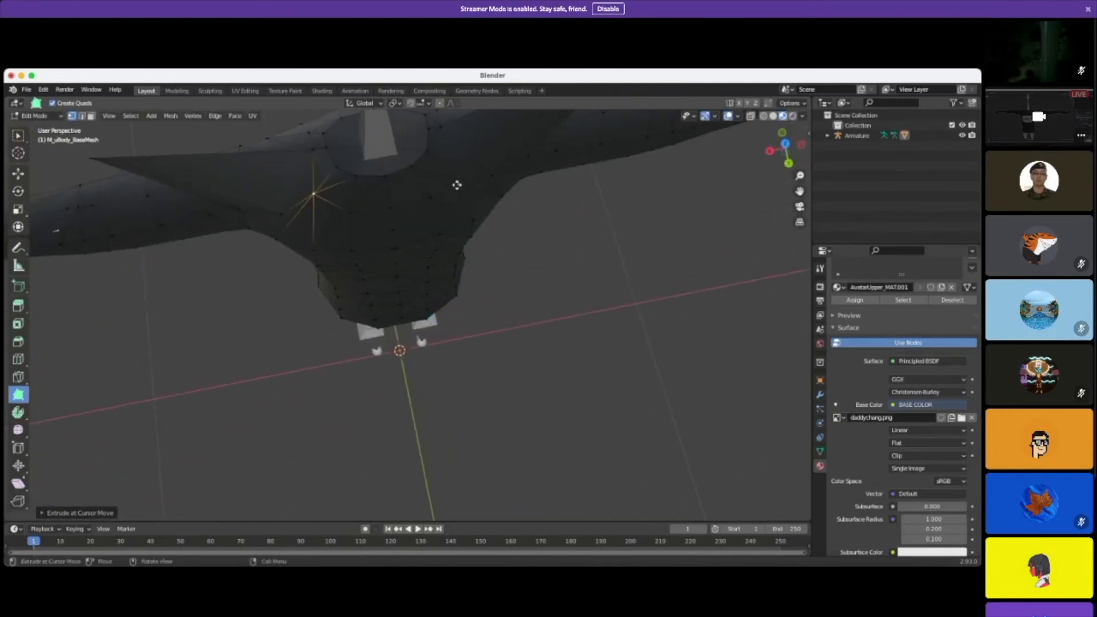
pyautogui.moveTo(524, 303); pyautogui.dragTo(522, 196, button='middle')
pyautogui.moveTo(522, 196); pyautogui.dragTo(490, 128)
pyautogui.moveTo(568, 369); pyautogui.dragTo(465, 399, button='middle')
pyautogui.moveTo(537, 316); pyautogui.dragTo(489, 308)
# Step: Raise the two upper-back vertices into a pair of upright spikes beside the neck
pyautogui.moveTo(385, 423); pyautogui.dragTo(304, 155, button='middle')
pyautogui.moveTo(352, 161); pyautogui.dragTo(343, 130)
pyautogui.moveTo(457, 146); pyautogui.dragTo(463, 107)
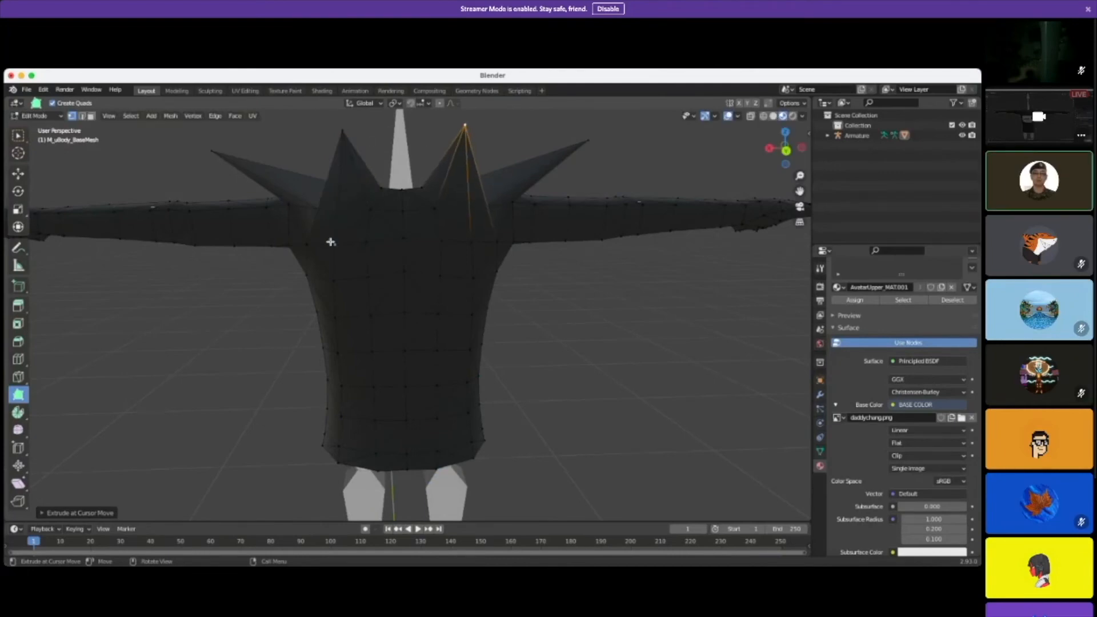
# Step: Pull a shoulder-blade vertex on each side down and outward into long wing-like spikes, and adjust the tips' depth behind the body
pyautogui.moveTo(330, 241); pyautogui.dragTo(130, 497)
pyautogui.moveTo(469, 242); pyautogui.dragTo(664, 503)
pyautogui.moveTo(683, 399); pyautogui.dragTo(409, 476, button='middle')
pyautogui.scroll(-4, 594, 390)
pyautogui.moveTo(413, 469); pyautogui.dragTo(369, 461)
pyautogui.moveTo(325, 463); pyautogui.dragTo(323, 308, button='middle')
pyautogui.moveTo(372, 427); pyautogui.dragTo(550, 431, button='middle')
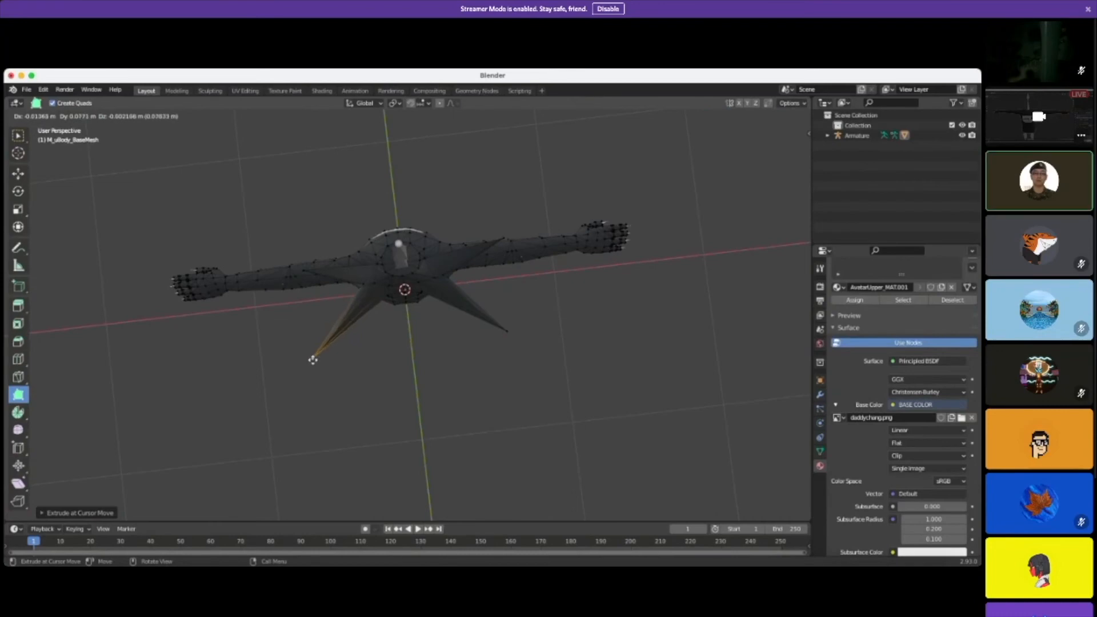
pyautogui.click(311, 356)
# Step: Return to Object Mode and examine the shape of the spikes around the shirt from the back, above and front
pyautogui.scroll(5, 453, 392)
pyautogui.scroll(-8, 468, 400)
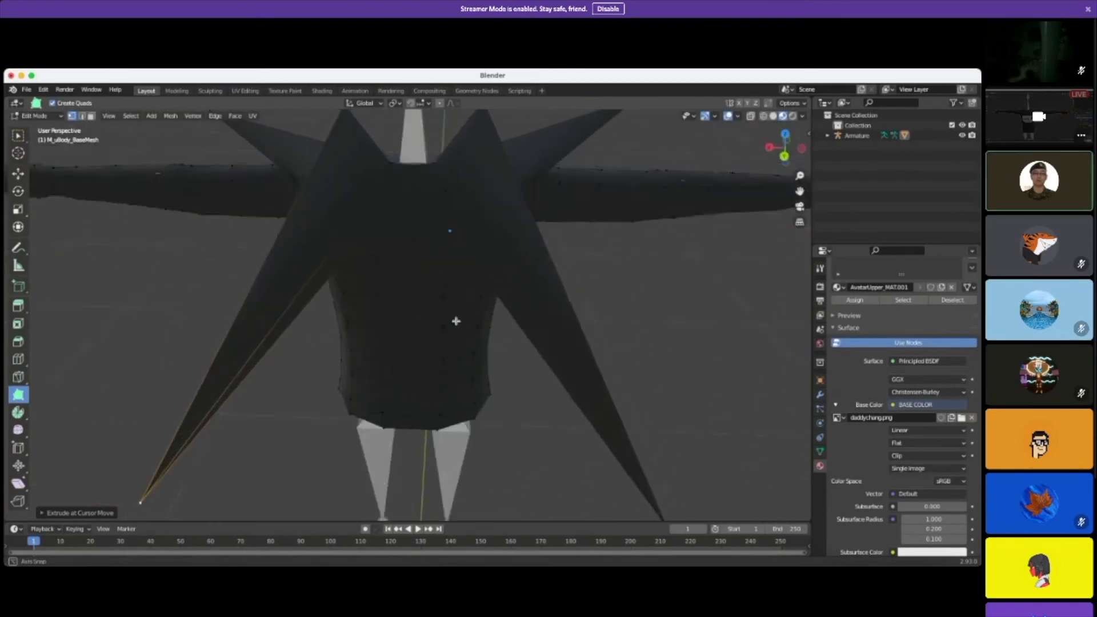
pyautogui.moveTo(458, 325); pyautogui.dragTo(606, 421, button='middle')
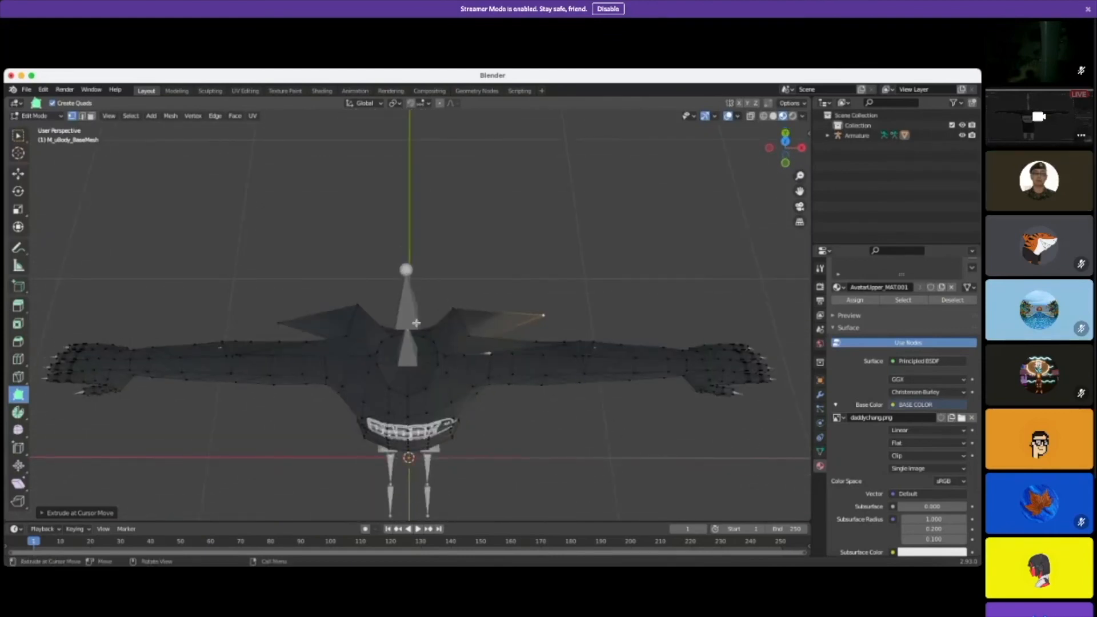
pyautogui.moveTo(423, 331); pyautogui.dragTo(559, 388, button='middle')
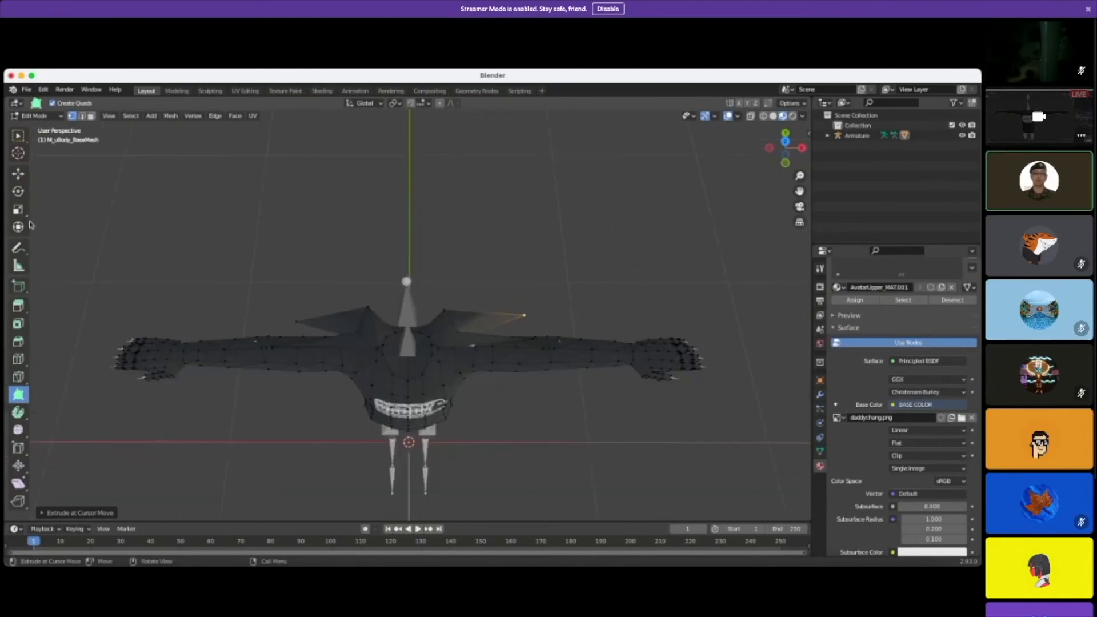
pyautogui.click(35, 116)
pyautogui.click(34, 128)
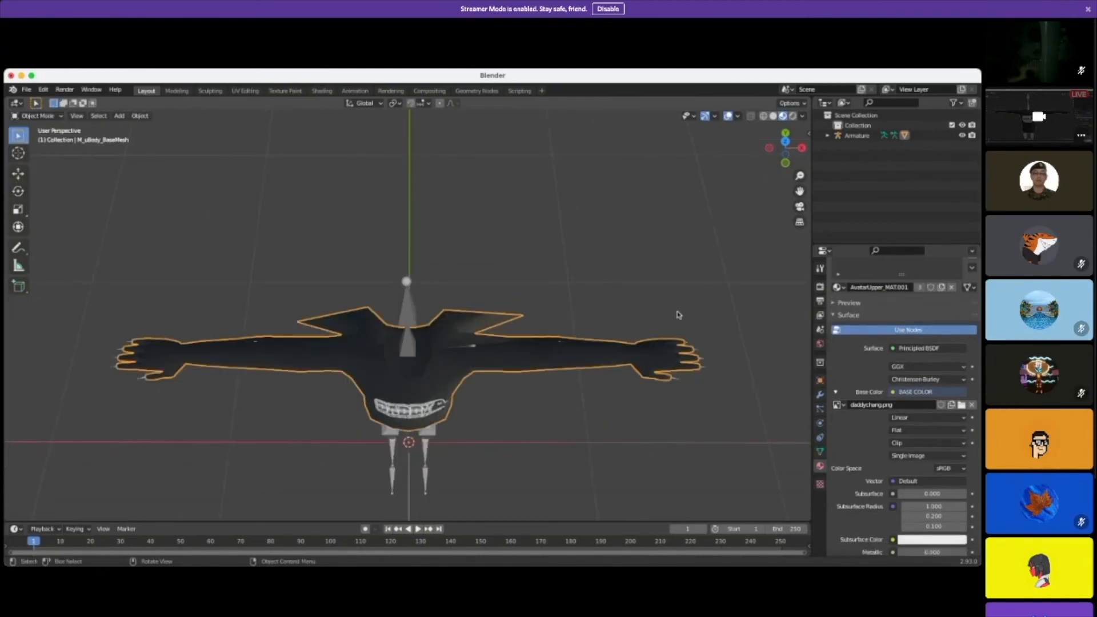
pyautogui.moveTo(615, 414); pyautogui.dragTo(449, 361, button='middle')
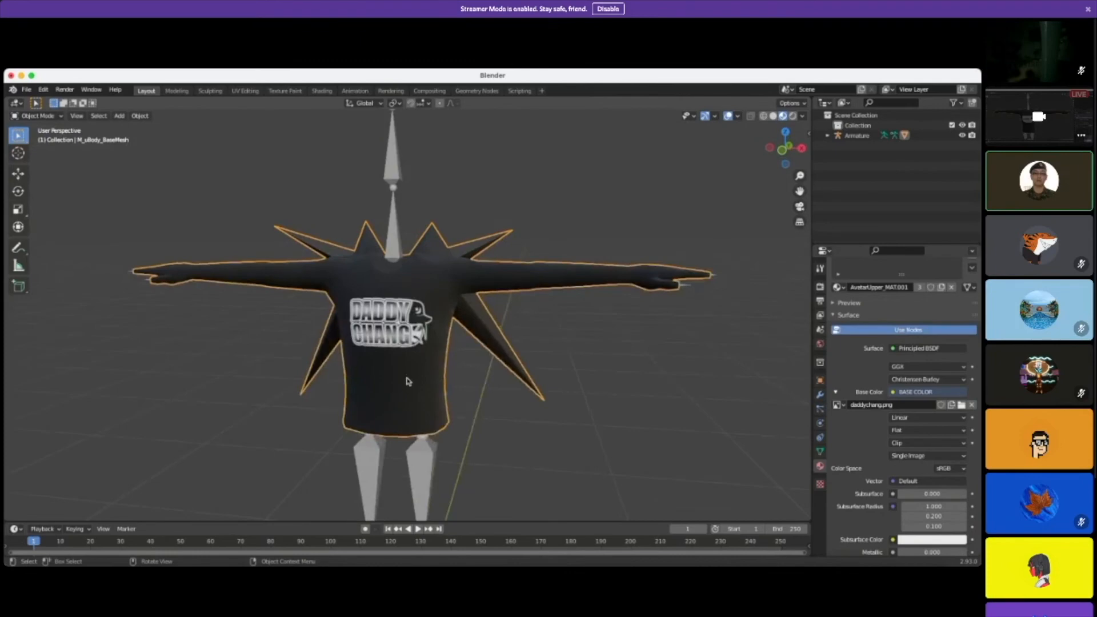
# Step: In Edit Mode, add a second material slot with a new material and set its base color to orange
pyautogui.click(26, 117)
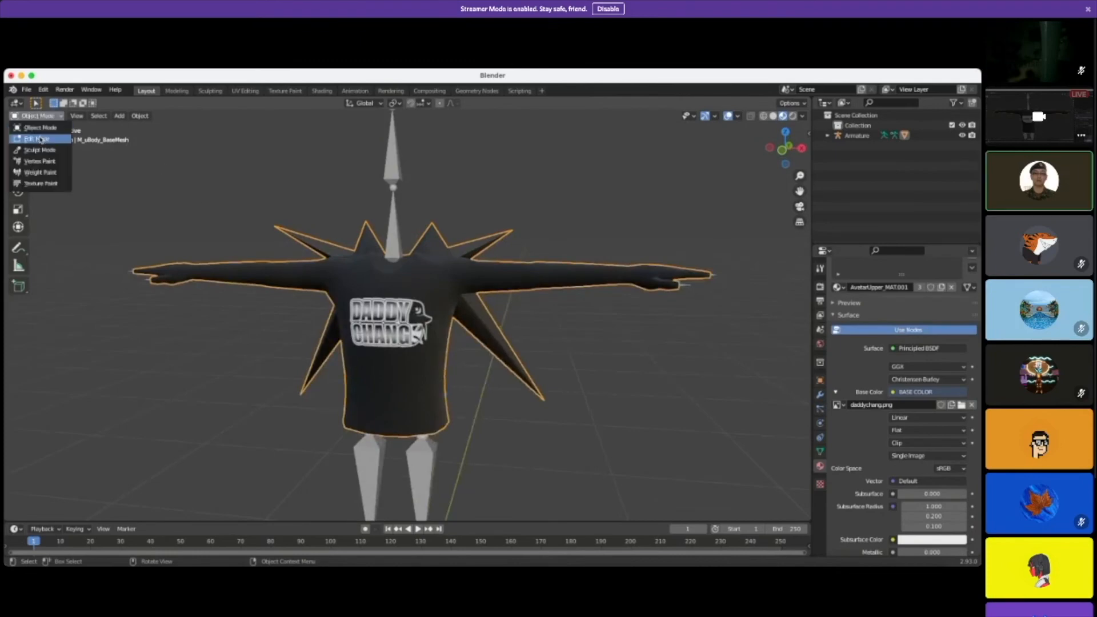
pyautogui.click(40, 140)
pyautogui.moveTo(661, 404); pyautogui.dragTo(676, 399, button='middle')
pyautogui.scroll(3, 903, 400)
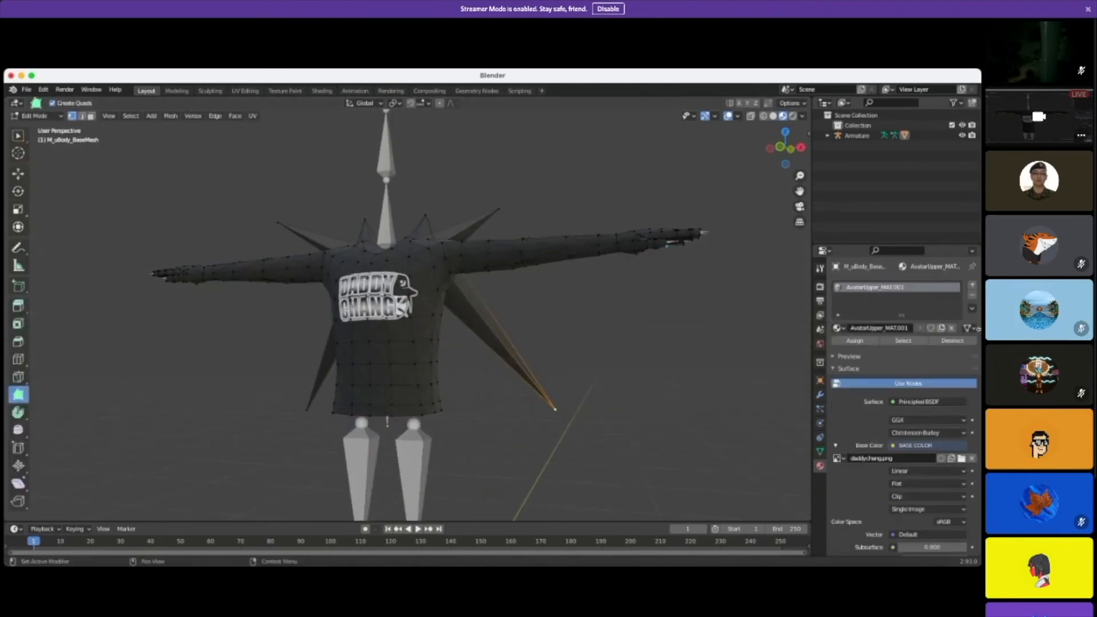
pyautogui.click(972, 286)
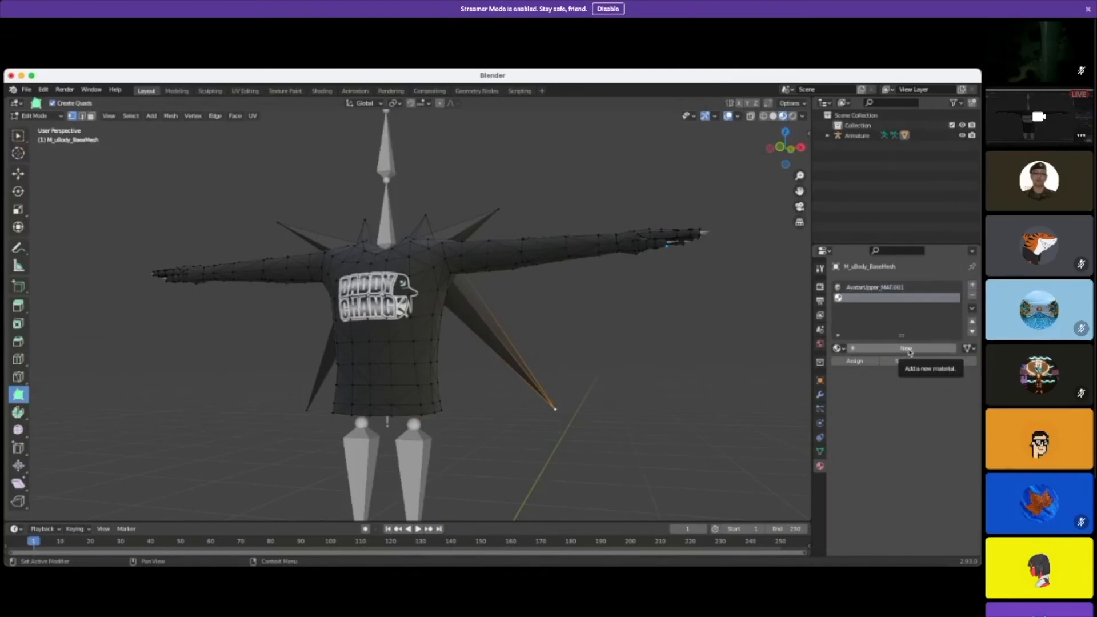
pyautogui.click(907, 349)
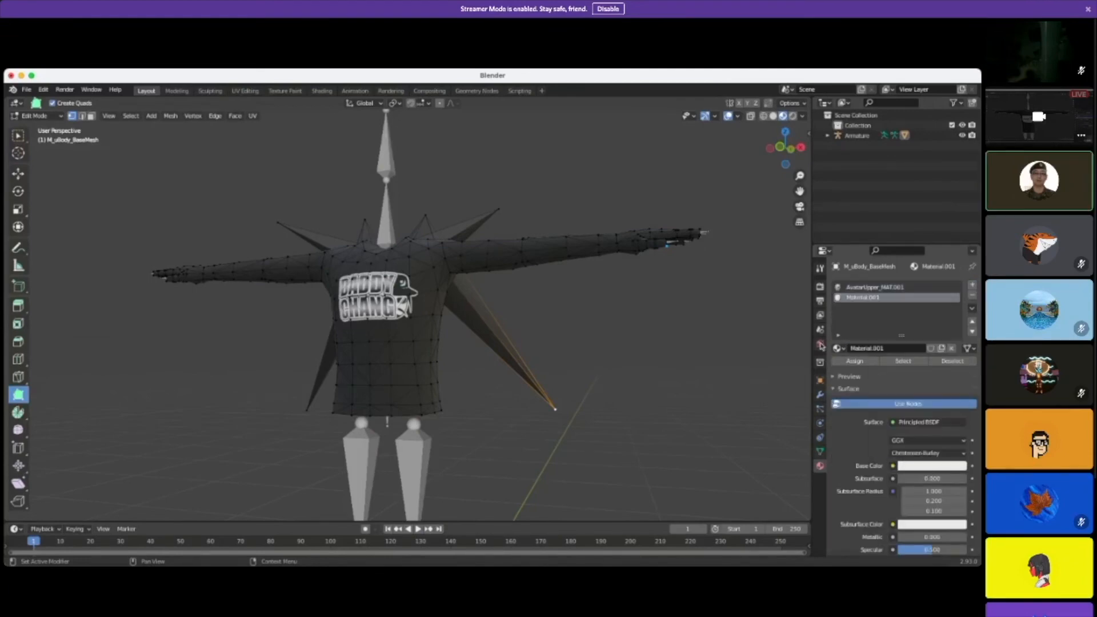
pyautogui.click(933, 467)
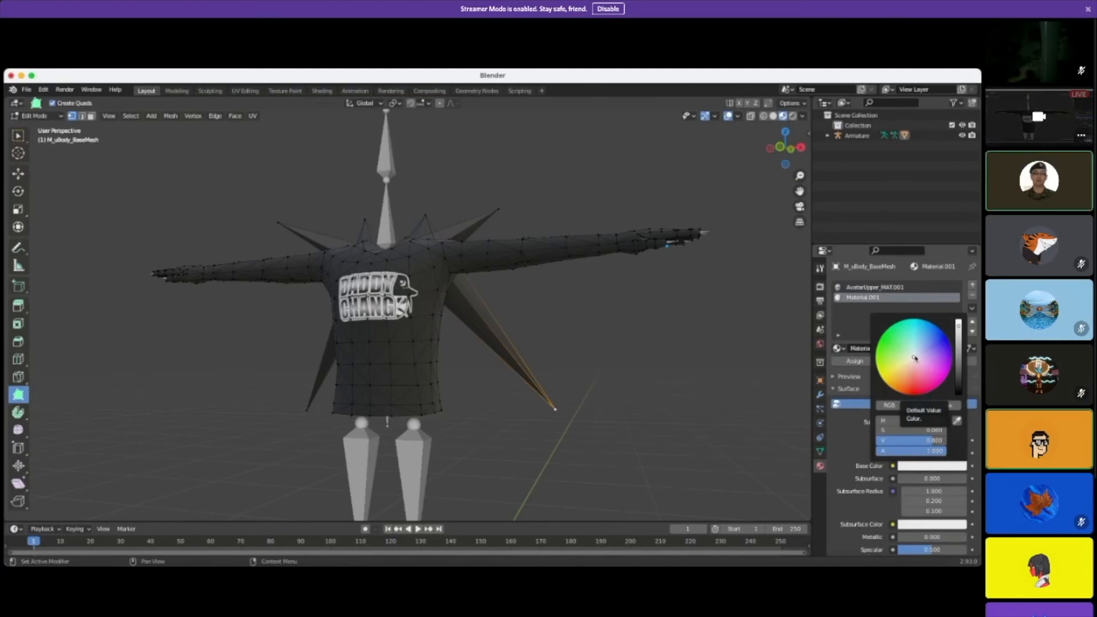
pyautogui.click(897, 392)
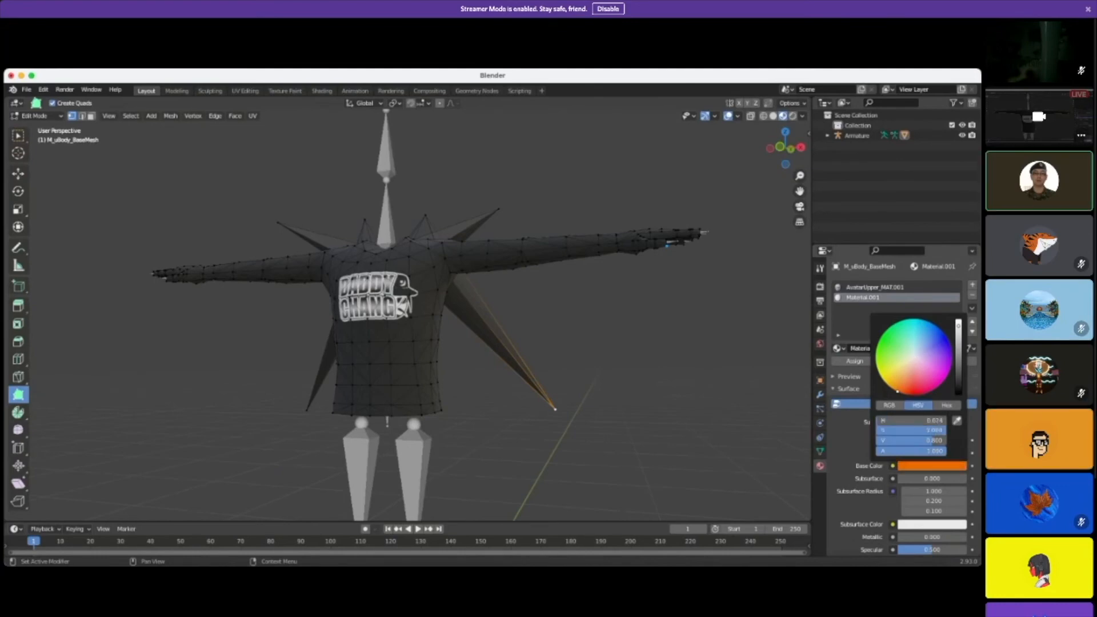
# Step: Set the new material's emission color to a bright orange
pyautogui.scroll(-12, 920, 406)
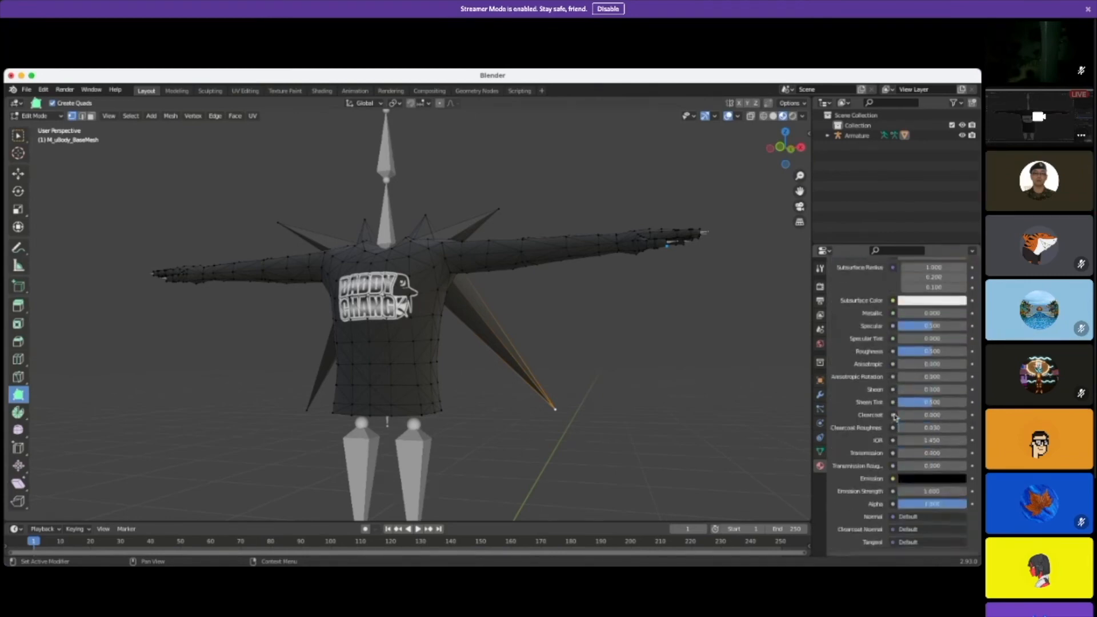
pyautogui.click(930, 398)
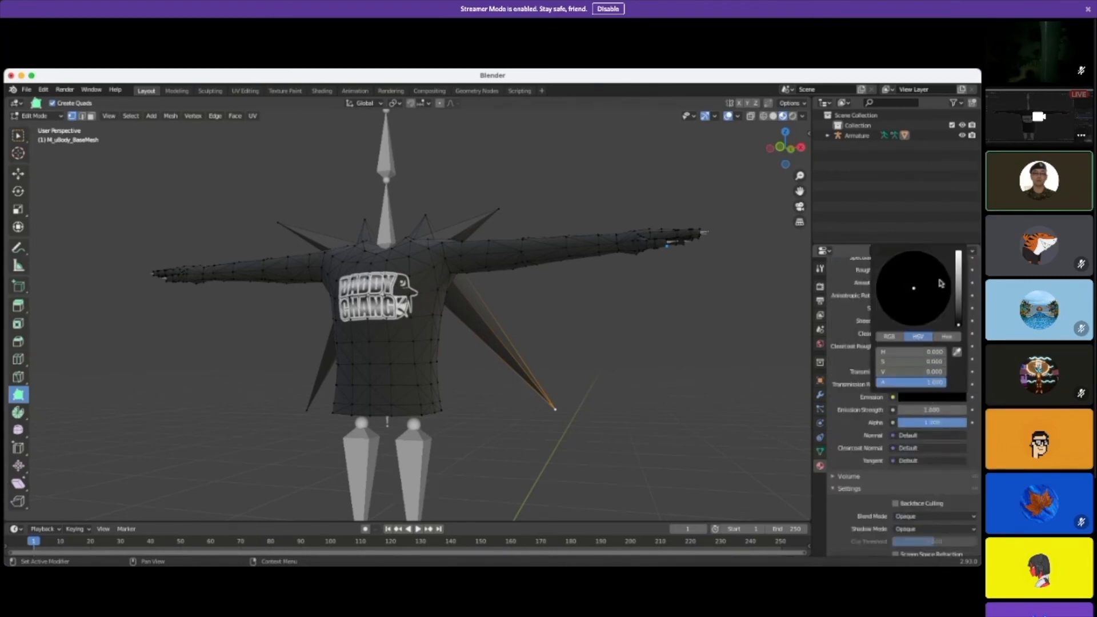
pyautogui.click(960, 259)
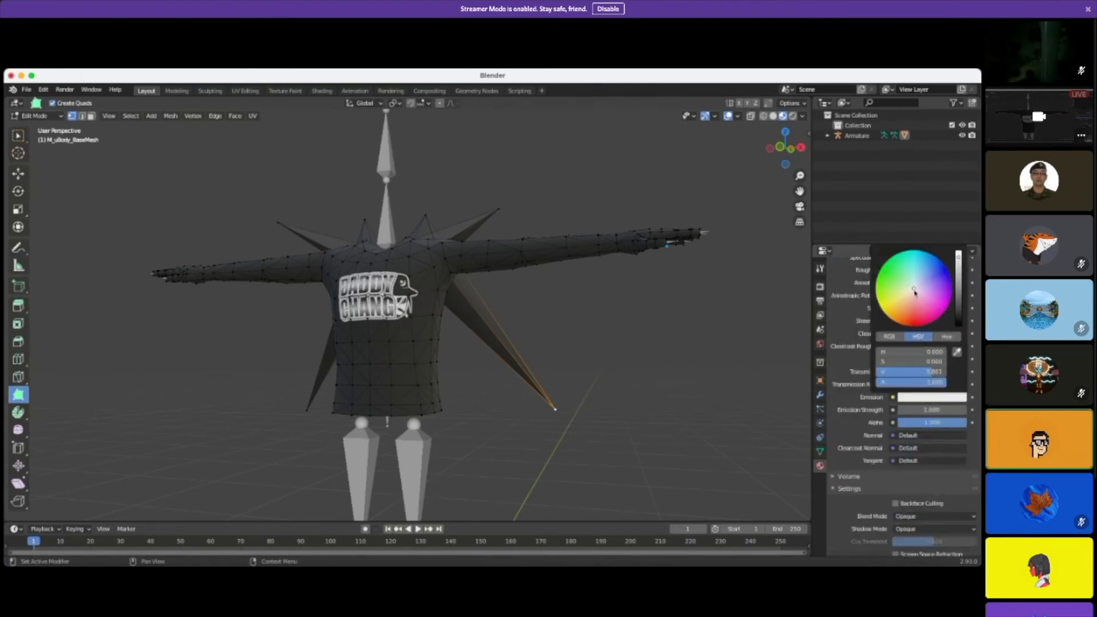
pyautogui.click(900, 318)
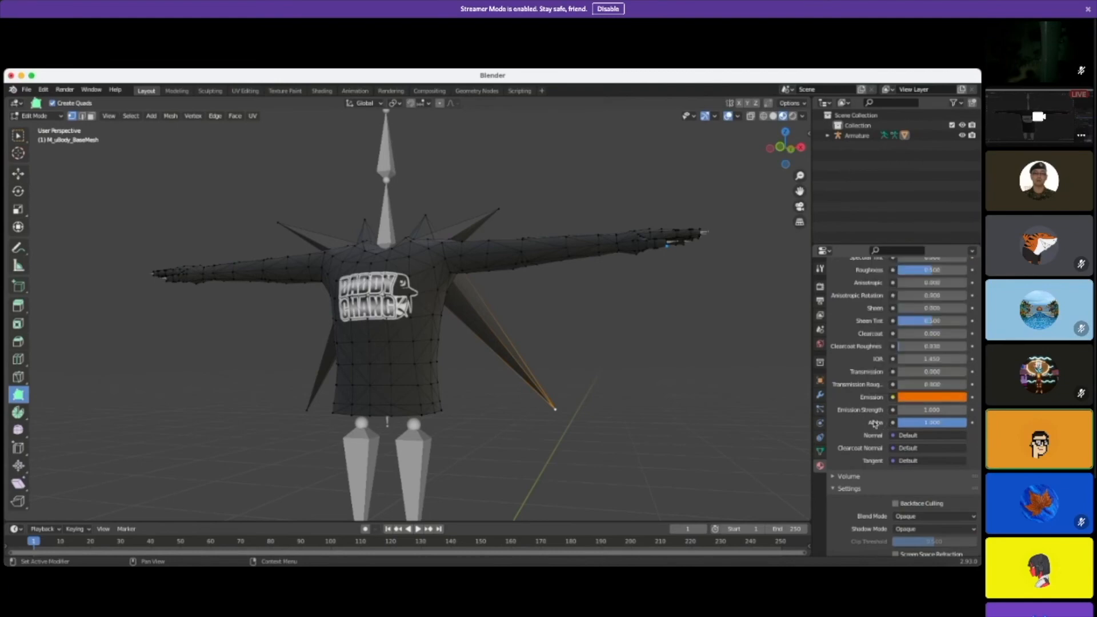
# Step: Select the front faces of the two long lower spikes and assign the orange material to them
pyautogui.click(575, 312)
pyautogui.moveTo(663, 355); pyautogui.dragTo(645, 342, button='middle')
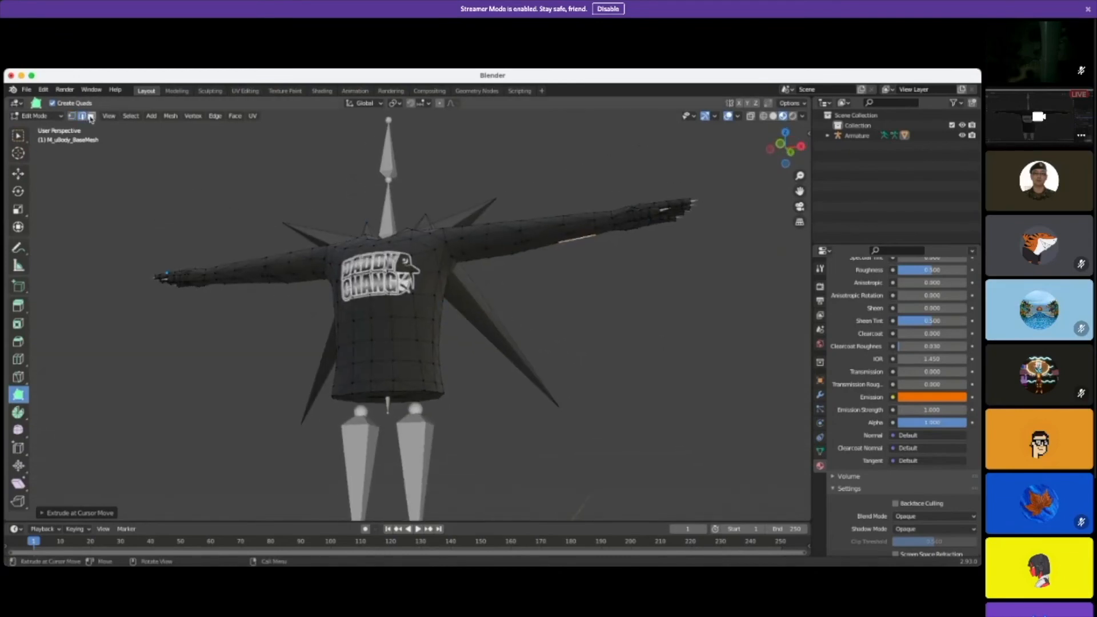
pyautogui.click(18, 136)
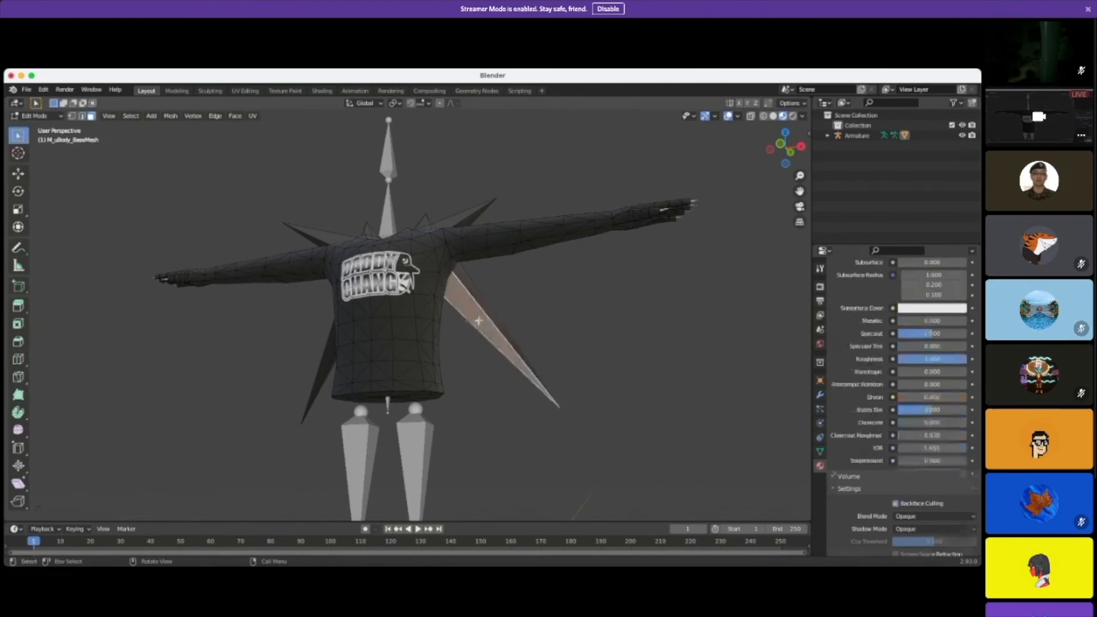
pyautogui.click(480, 321)
pyautogui.moveTo(619, 399); pyautogui.dragTo(767, 333, button='middle')
pyautogui.scroll(12, 891, 378)
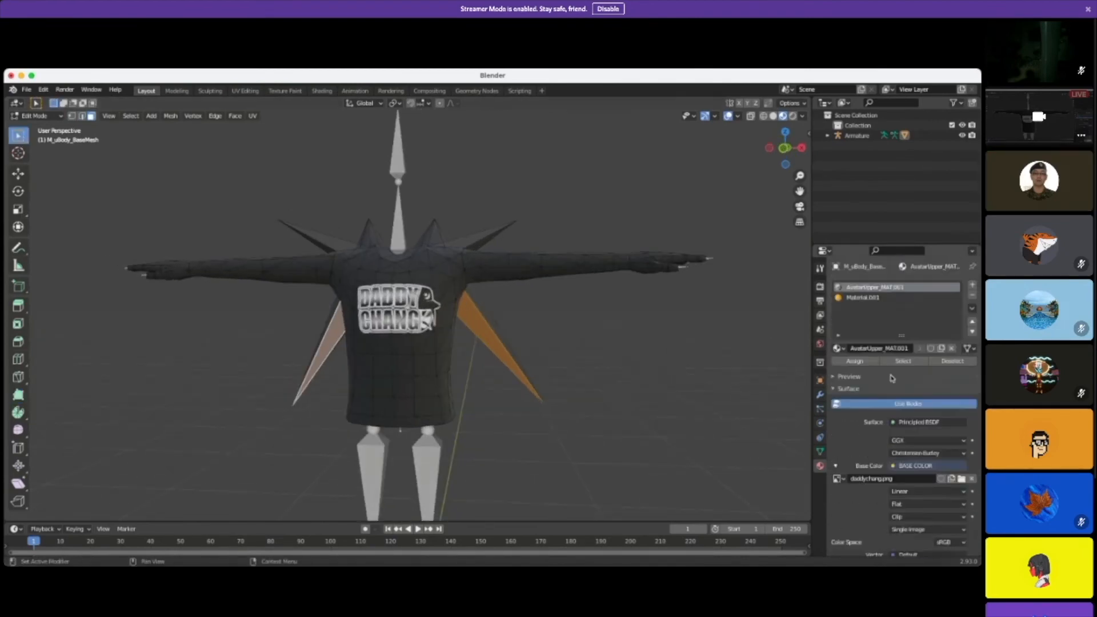
pyautogui.click(860, 298)
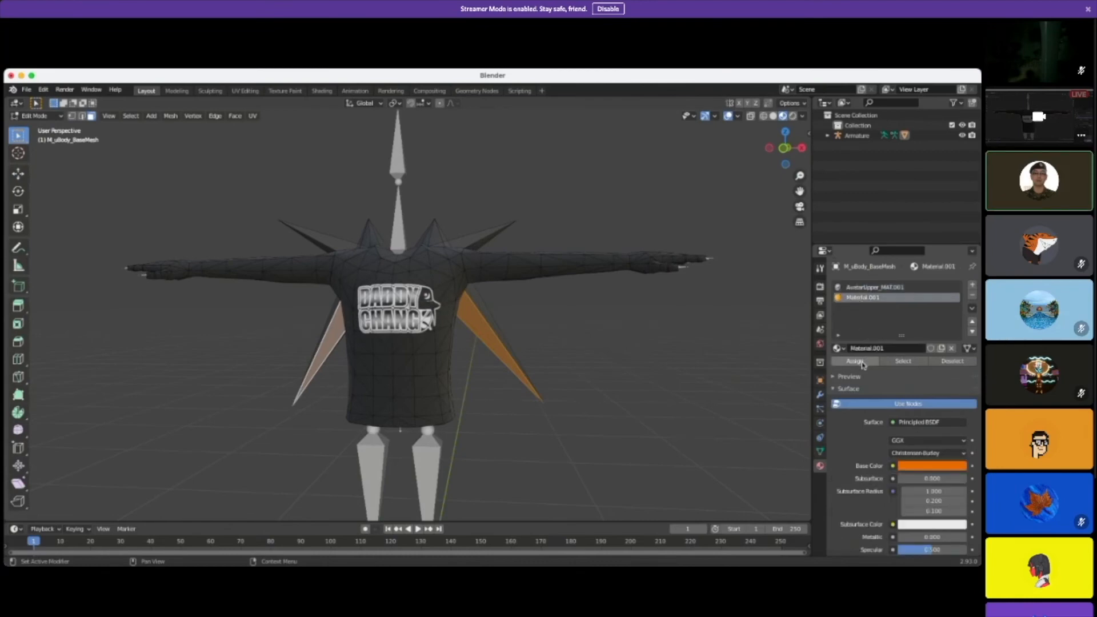
pyautogui.click(853, 360)
# Step: Select the front faces of the two shoulder spikes and assign the orange material to them
pyautogui.moveTo(597, 436); pyautogui.dragTo(485, 319, button='middle')
pyautogui.scroll(5, 566, 414)
pyautogui.click(377, 247)
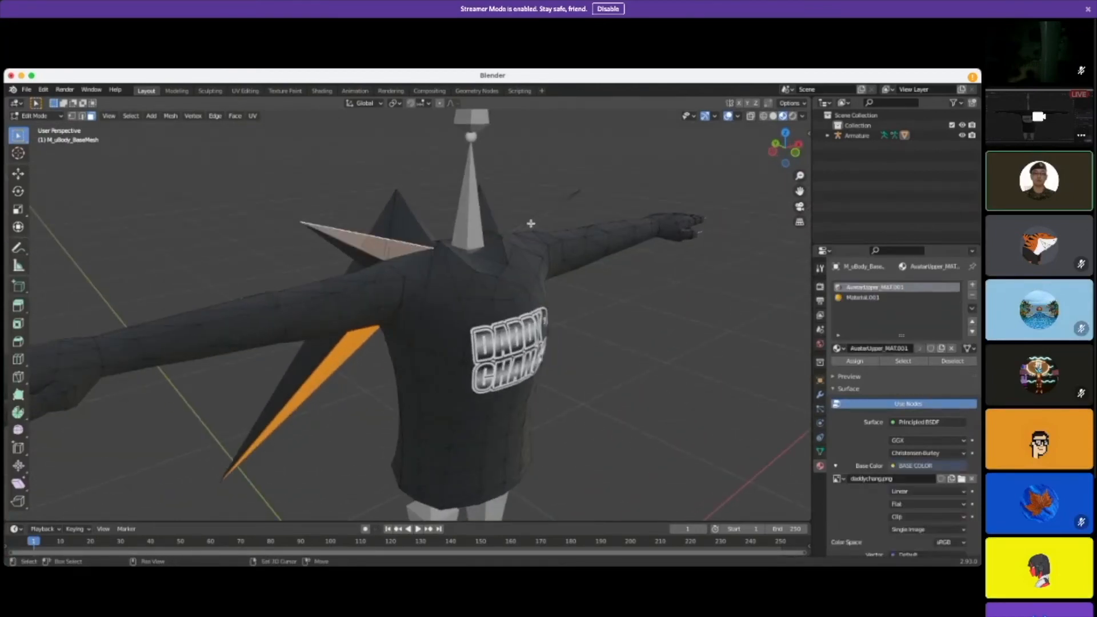
pyautogui.moveTo(609, 303); pyautogui.dragTo(566, 385, button='middle')
pyautogui.moveTo(575, 345); pyautogui.dragTo(446, 236, button='middle')
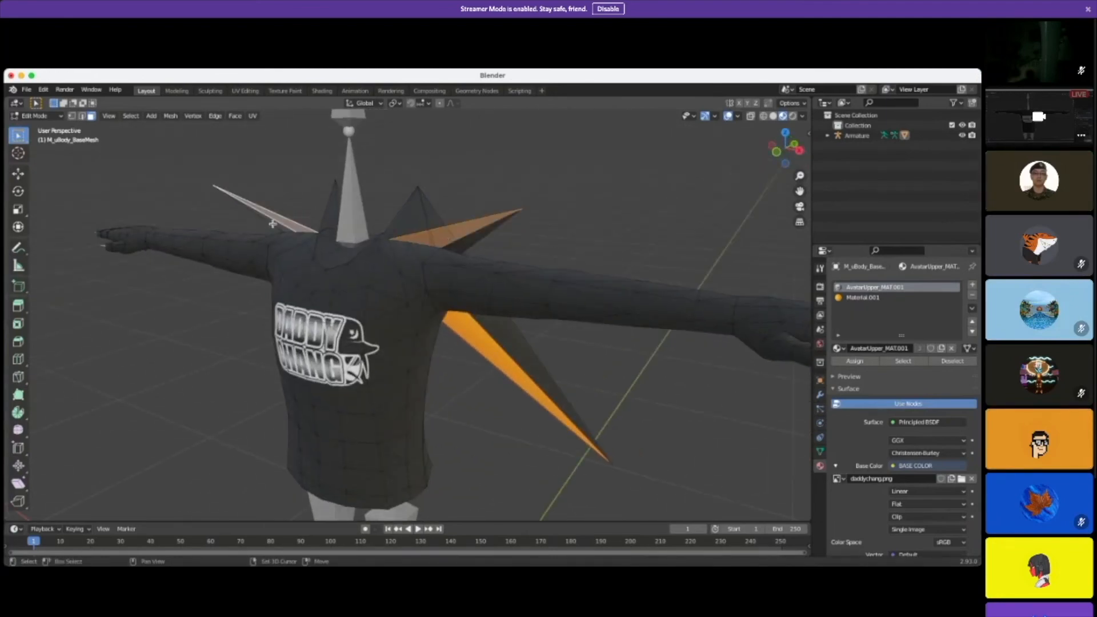
pyautogui.moveTo(485, 445); pyautogui.dragTo(554, 441, button='middle')
pyautogui.click(864, 297)
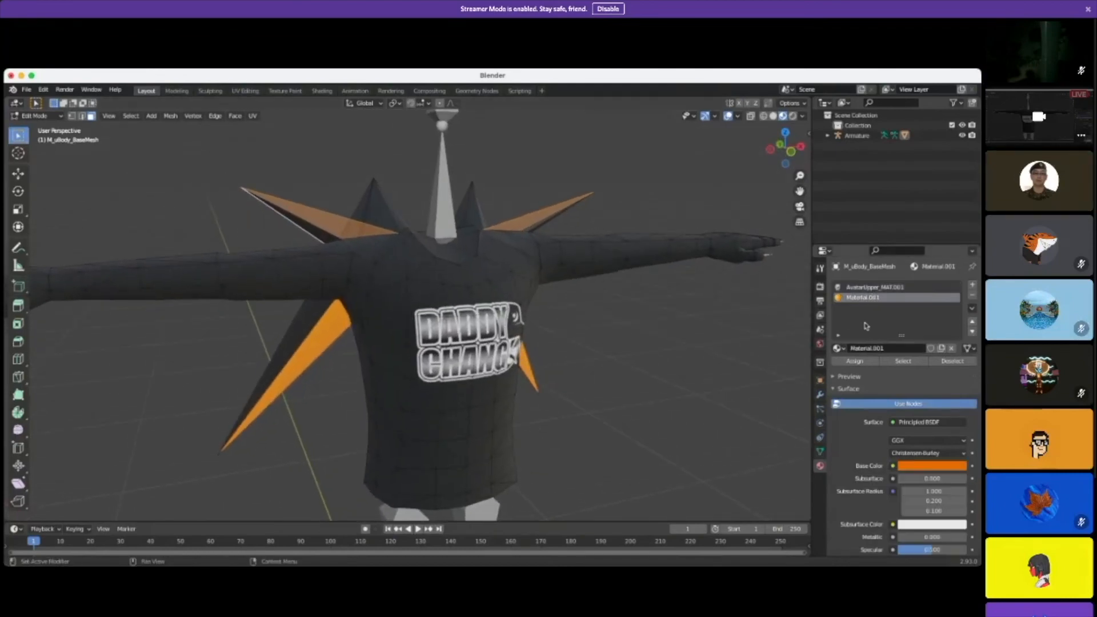
pyautogui.click(854, 361)
pyautogui.moveTo(629, 385); pyautogui.dragTo(594, 391, button='middle')
pyautogui.scroll(3, 605, 388)
pyautogui.scroll(-3, 605, 389)
pyautogui.scroll(-4, 605, 389)
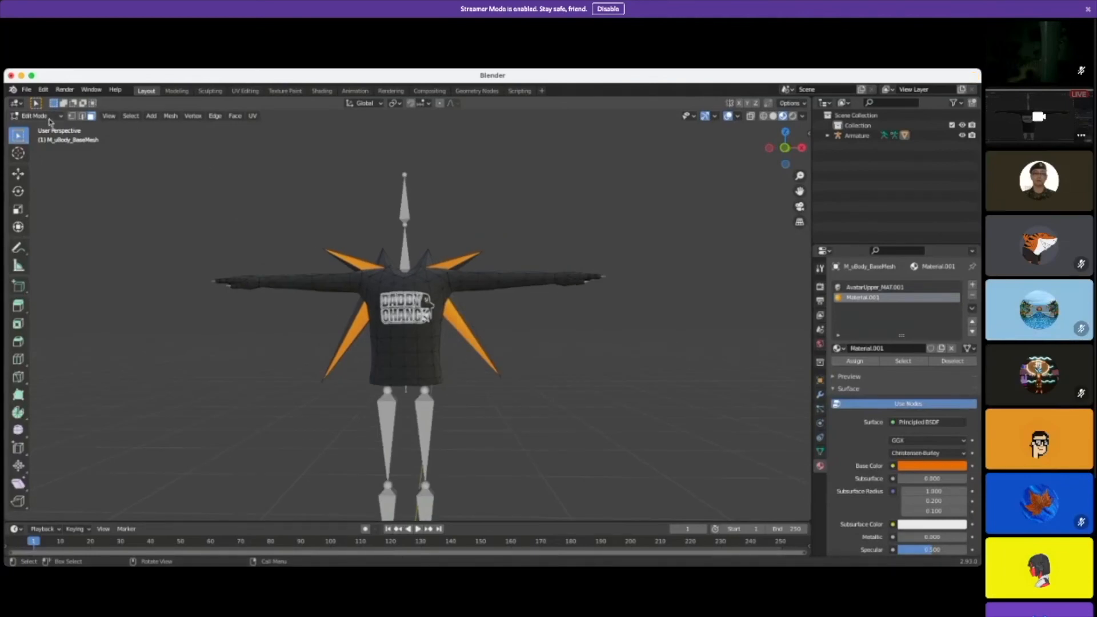
# Step: Select all faces of the shirt mesh from front and back and convert them with Tris to Quads
pyautogui.moveTo(173, 230); pyautogui.dragTo(725, 421)
pyautogui.moveTo(687, 414); pyautogui.dragTo(694, 403, button='middle')
pyautogui.moveTo(593, 406); pyautogui.dragTo(197, 230, button='middle')
pyautogui.moveTo(198, 230); pyautogui.dragTo(663, 426)
pyautogui.moveTo(533, 416); pyautogui.dragTo(297, 129, button='middle')
pyautogui.moveTo(295, 132); pyautogui.dragTo(435, 424)
pyautogui.moveTo(475, 468); pyautogui.dragTo(506, 473, button='middle')
pyautogui.moveTo(244, 263); pyautogui.dragTo(682, 430)
pyautogui.moveTo(398, 301); pyautogui.dragTo(555, 473, button='middle')
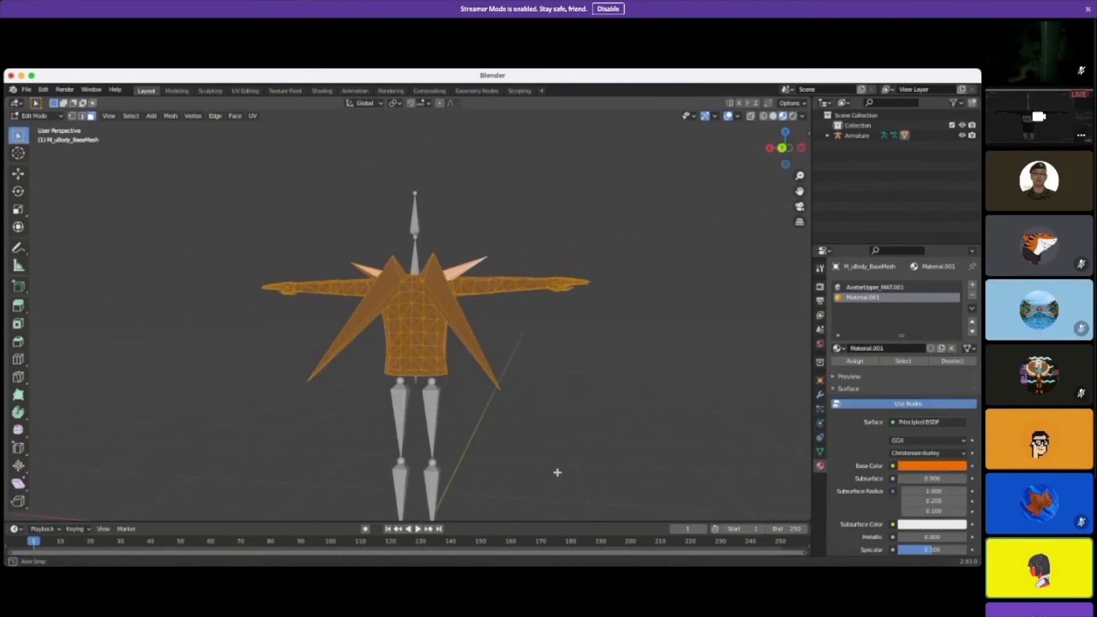
pyautogui.rightClick(416, 309)
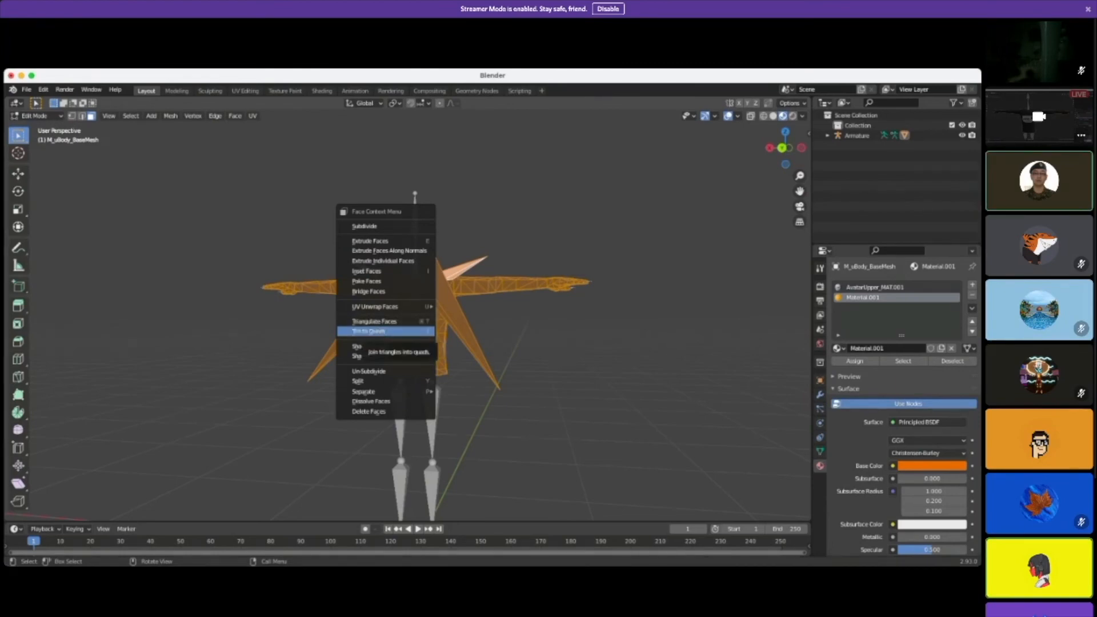
pyautogui.click(369, 331)
pyautogui.moveTo(514, 320); pyautogui.dragTo(388, 321, button='middle')
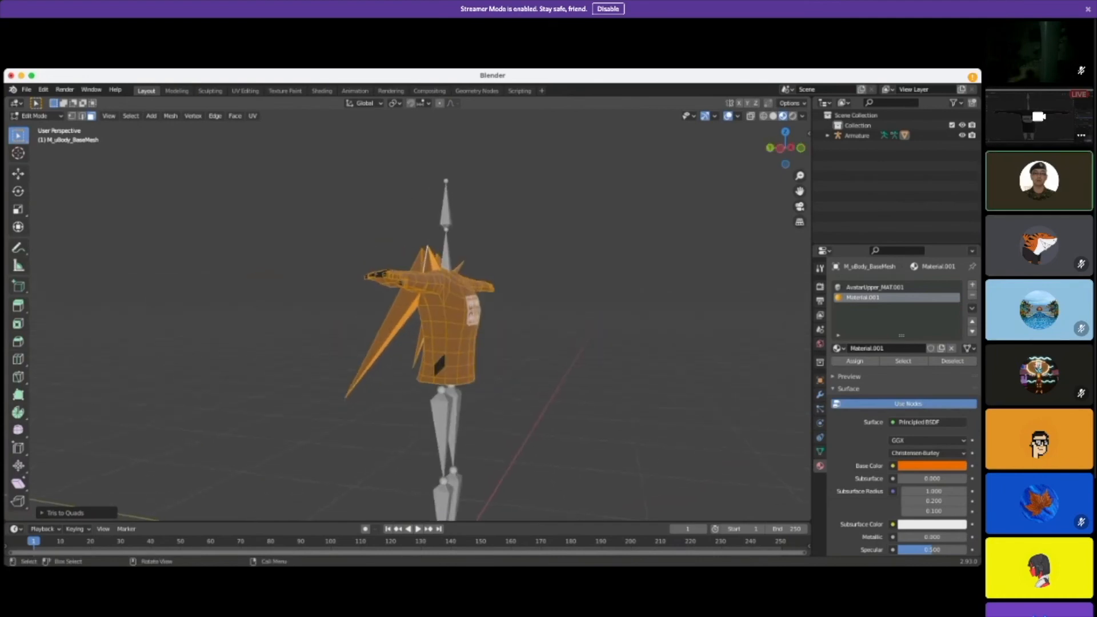
# Step: Box-select the shirt mesh from the side, repeat Tris to Quads on it, and clear the selection
pyautogui.moveTo(323, 249); pyautogui.dragTo(562, 485)
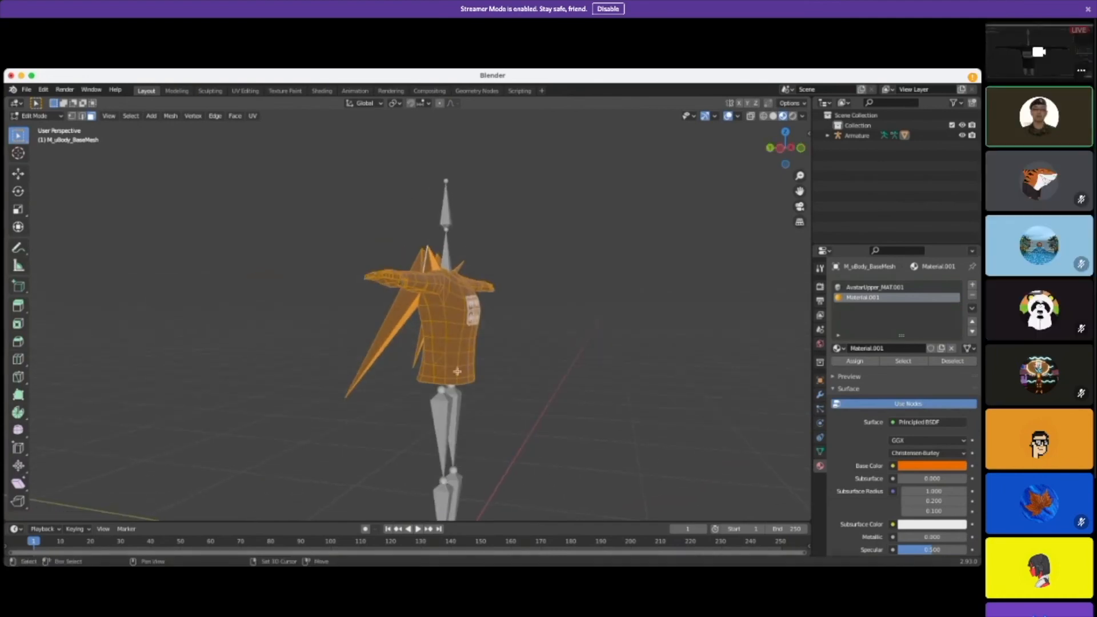
pyautogui.rightClick(440, 345)
pyautogui.click(413, 342)
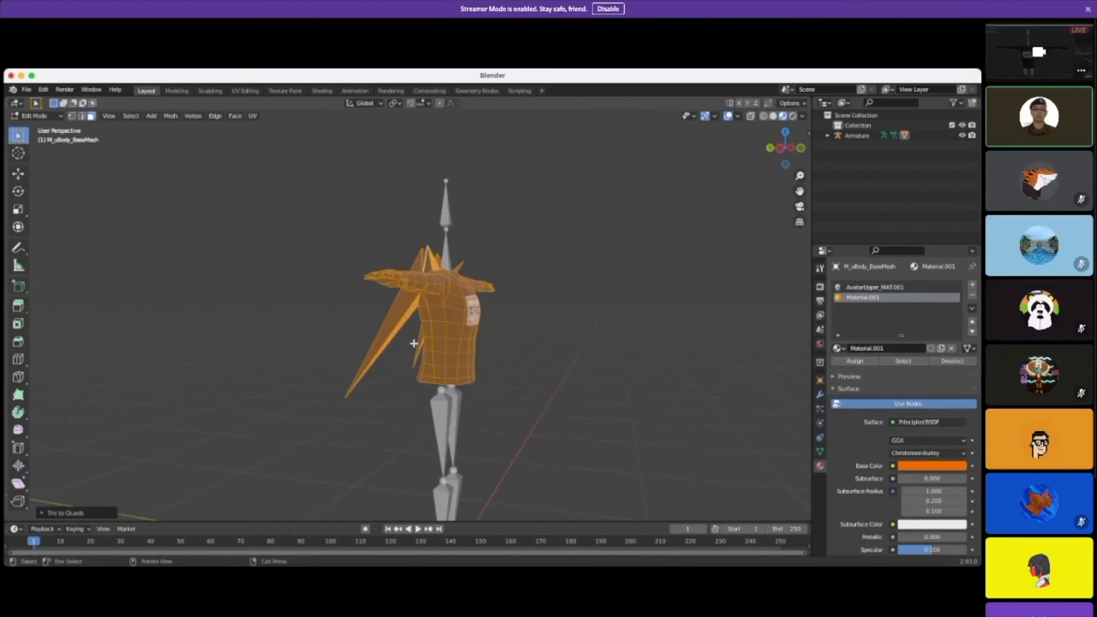
pyautogui.click(571, 381)
pyautogui.moveTo(591, 384); pyautogui.dragTo(482, 394, button='middle')
pyautogui.scroll(2, 497, 384)
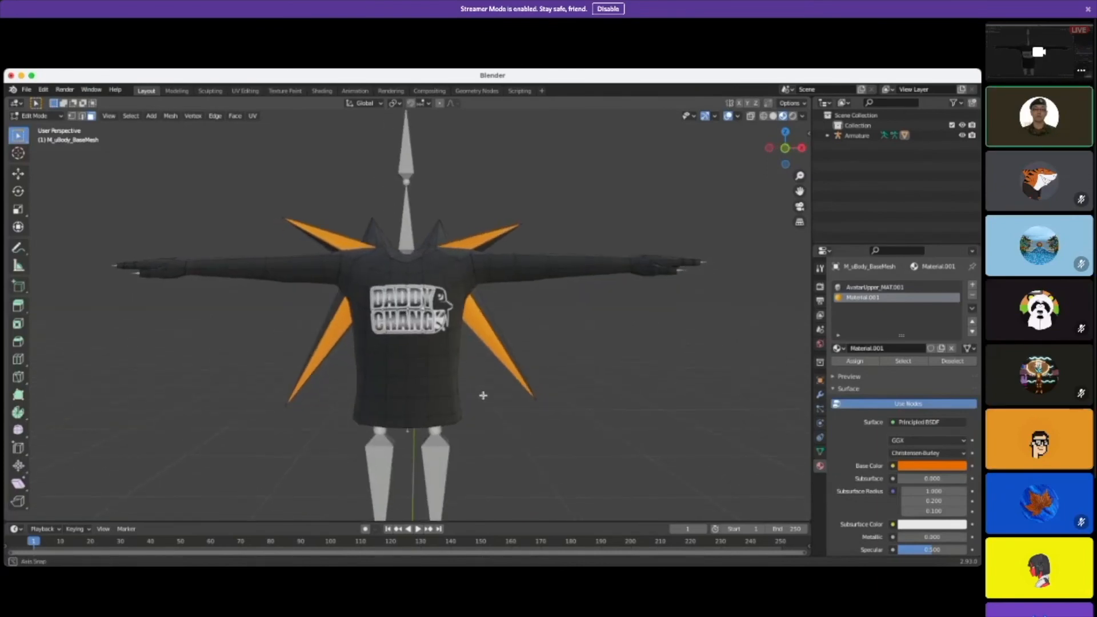
# Step: Select four faces in a checkered pattern on the shirt's lower front and assign the orange material to them
pyautogui.click(395, 364)
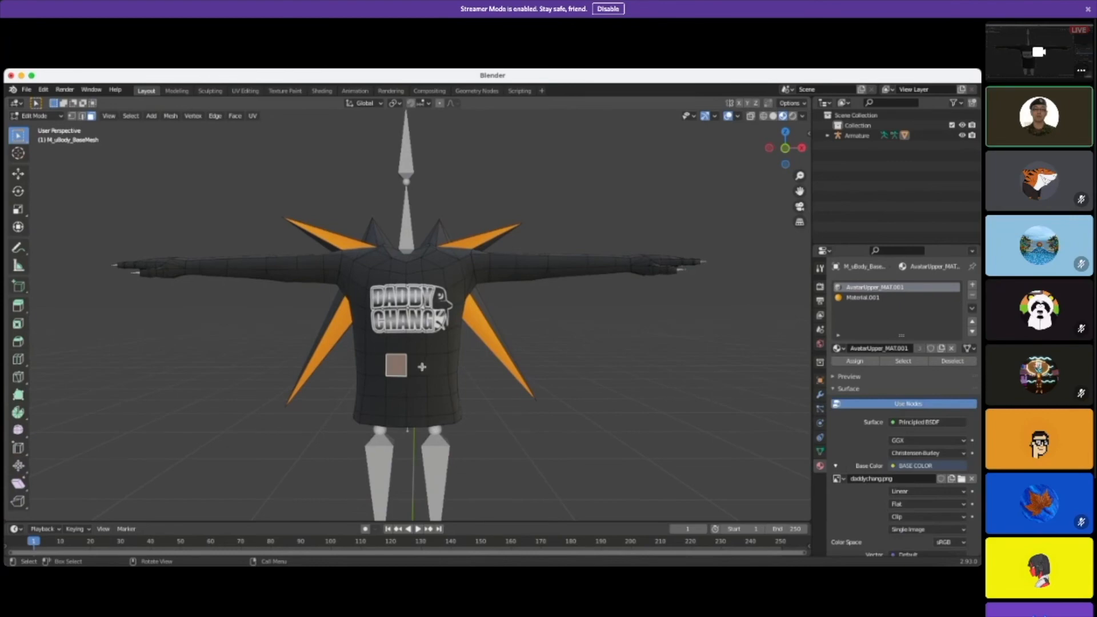
pyautogui.keyDown('shift'); pyautogui.click(416, 386); pyautogui.keyUp('shift')
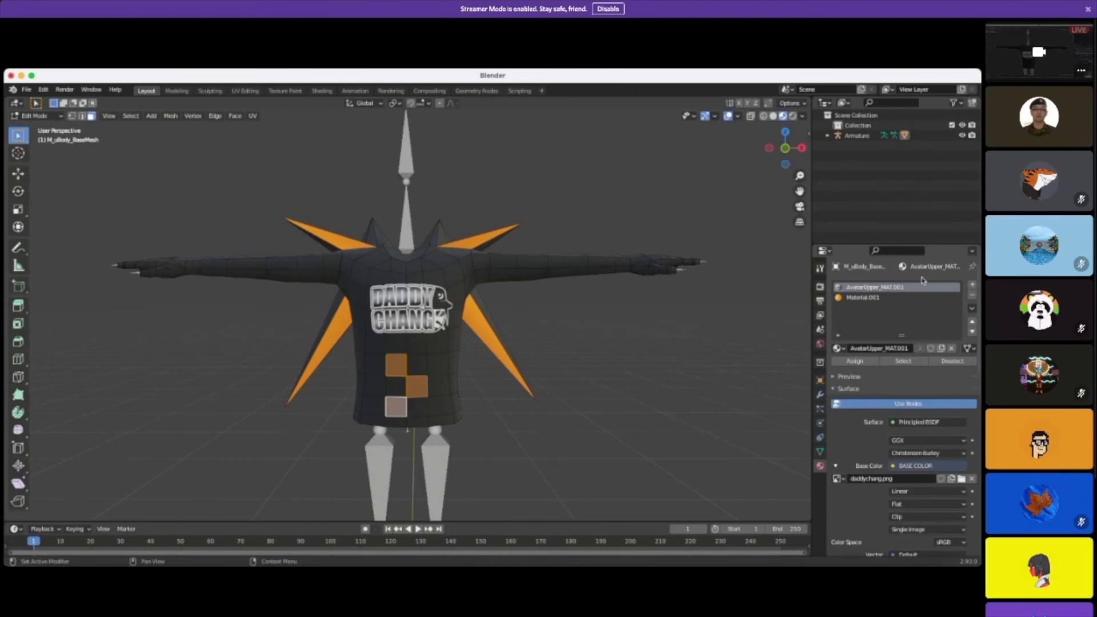
pyautogui.click(862, 298)
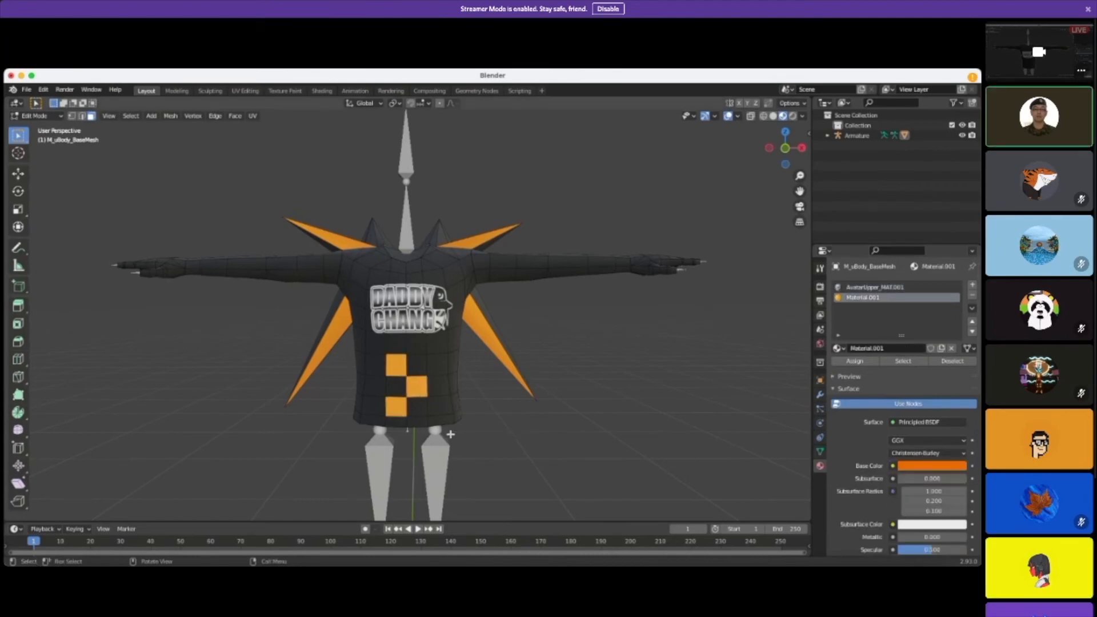
pyautogui.moveTo(425, 389)
pyautogui.mouseDown(button='middle')
pyautogui.moveTo(489, 392)
pyautogui.moveTo(426, 384)
pyautogui.mouseUp(button='middle')
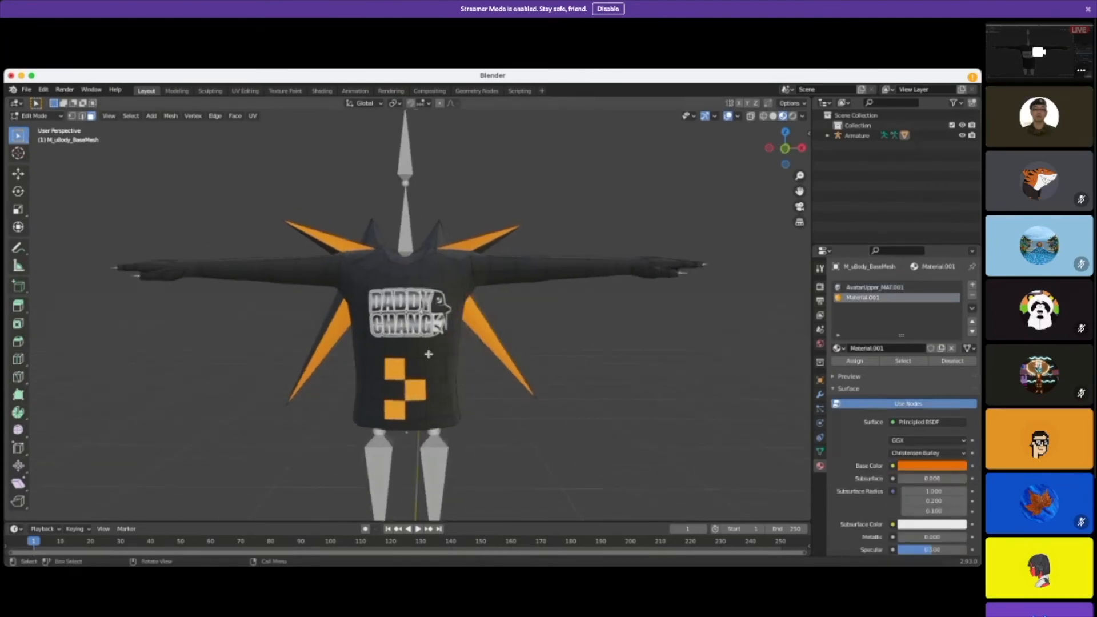
pyautogui.click(435, 370)
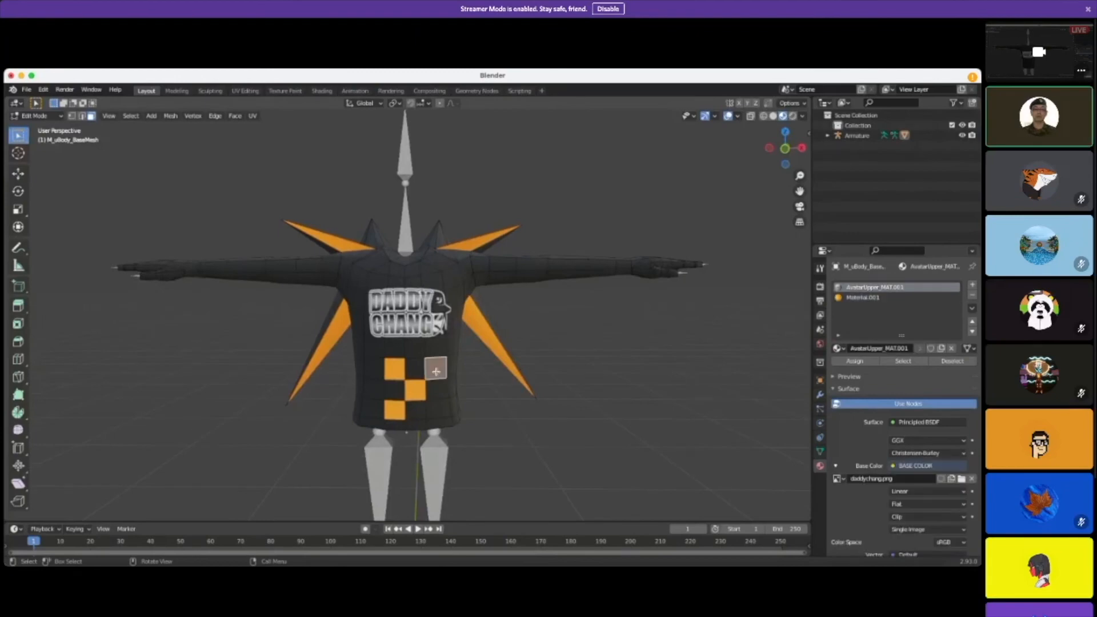
pyautogui.click(856, 300)
pyautogui.click(854, 362)
# Step: Select the vertical strip of faces from armpit to hem on both sides of the shirt and assign the orange material
pyautogui.moveTo(581, 440); pyautogui.dragTo(691, 430, button='middle')
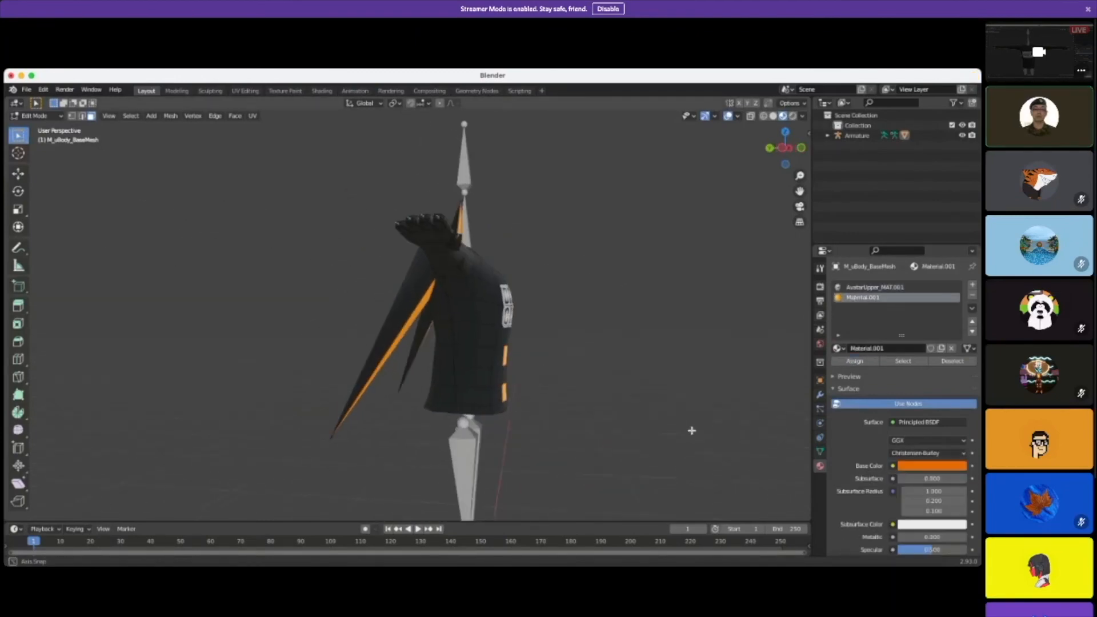
pyautogui.click(451, 292)
pyautogui.keyDown('ctrl'); pyautogui.click(462, 359); pyautogui.keyUp('ctrl')
pyautogui.moveTo(465, 410); pyautogui.dragTo(477, 344, button='middle')
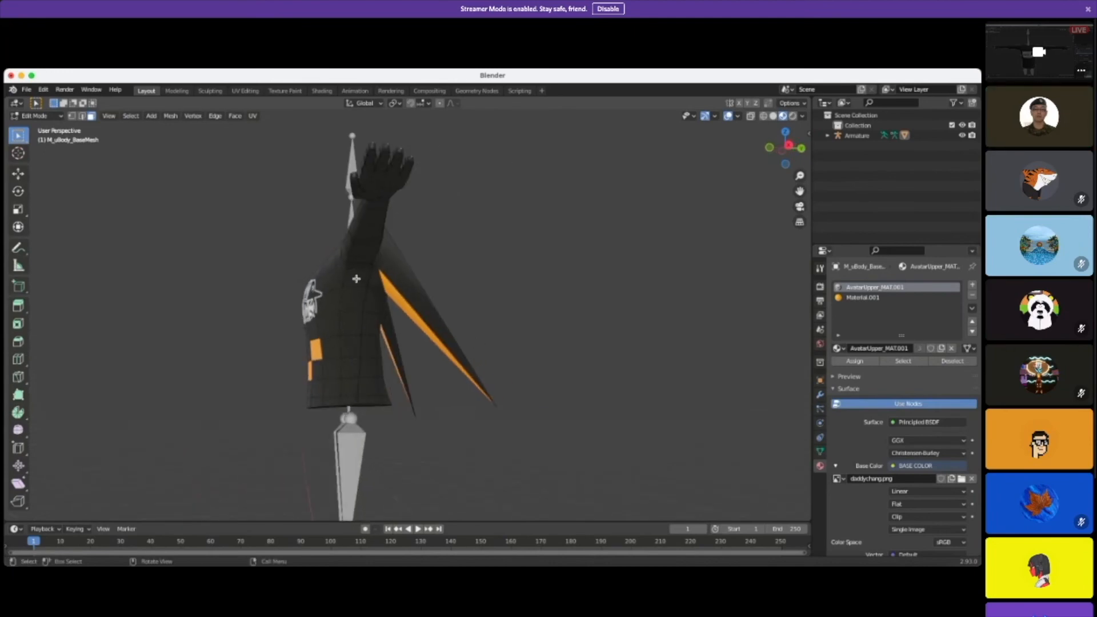
pyautogui.keyDown('shift'); pyautogui.click(350, 300); pyautogui.keyUp('shift')
pyautogui.keyDown('shift'); pyautogui.click(354, 323); pyautogui.keyUp('shift')
pyautogui.keyDown('shift'); pyautogui.click(354, 346); pyautogui.keyUp('shift')
pyautogui.keyDown('shift'); pyautogui.click(354, 364); pyautogui.keyUp('shift')
pyautogui.keyDown('shift'); pyautogui.click(352, 384); pyautogui.keyUp('shift')
pyautogui.moveTo(375, 389); pyautogui.dragTo(761, 272, button='middle')
pyautogui.click(880, 298)
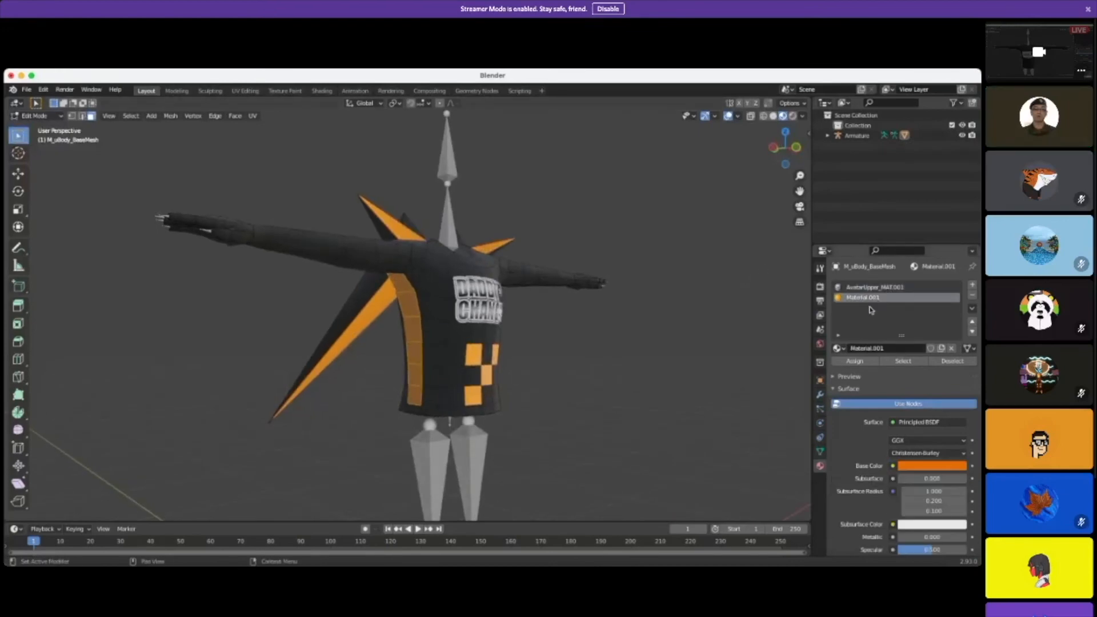
pyautogui.click(855, 361)
pyautogui.moveTo(635, 367)
pyautogui.mouseDown(button='middle')
pyautogui.moveTo(504, 385)
pyautogui.moveTo(634, 362)
pyautogui.moveTo(622, 360)
pyautogui.mouseUp(button='middle')
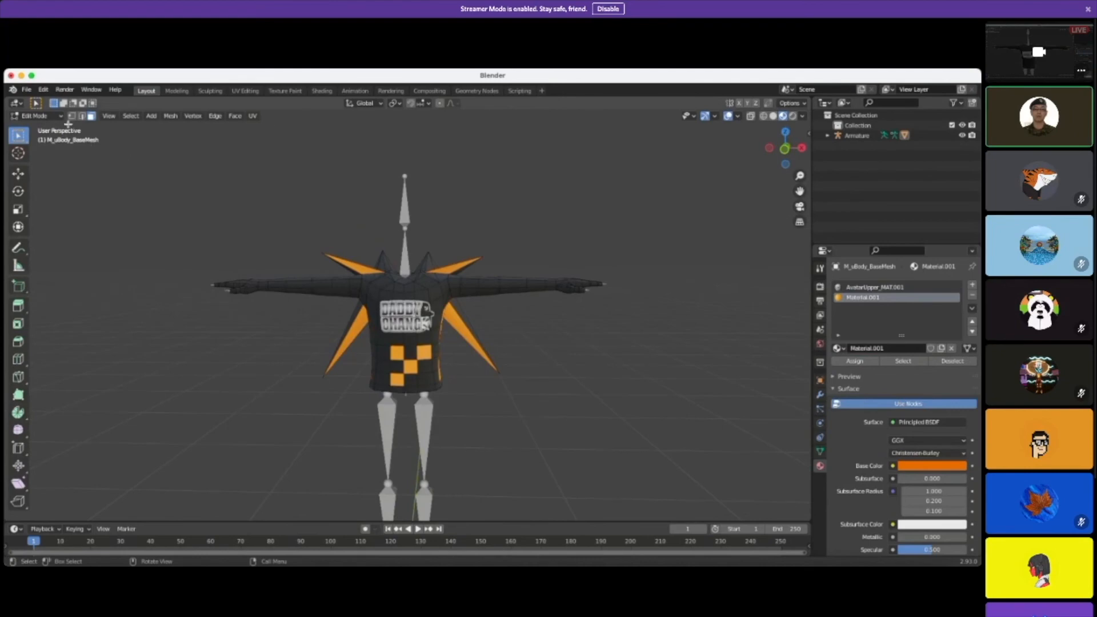
# Step: Switch to Object Mode and examine the orange accents on the shirt
pyautogui.click(42, 120)
pyautogui.click(43, 128)
pyautogui.scroll(-4, 558, 390)
pyautogui.moveTo(562, 391); pyautogui.dragTo(509, 404, button='middle')
pyautogui.scroll(4, 588, 392)
pyautogui.moveTo(588, 392)
pyautogui.mouseDown(button='middle')
pyautogui.moveTo(410, 403)
pyautogui.moveTo(591, 391)
pyautogui.mouseUp(button='middle')
pyautogui.click(400, 340)
pyautogui.click(405, 380)
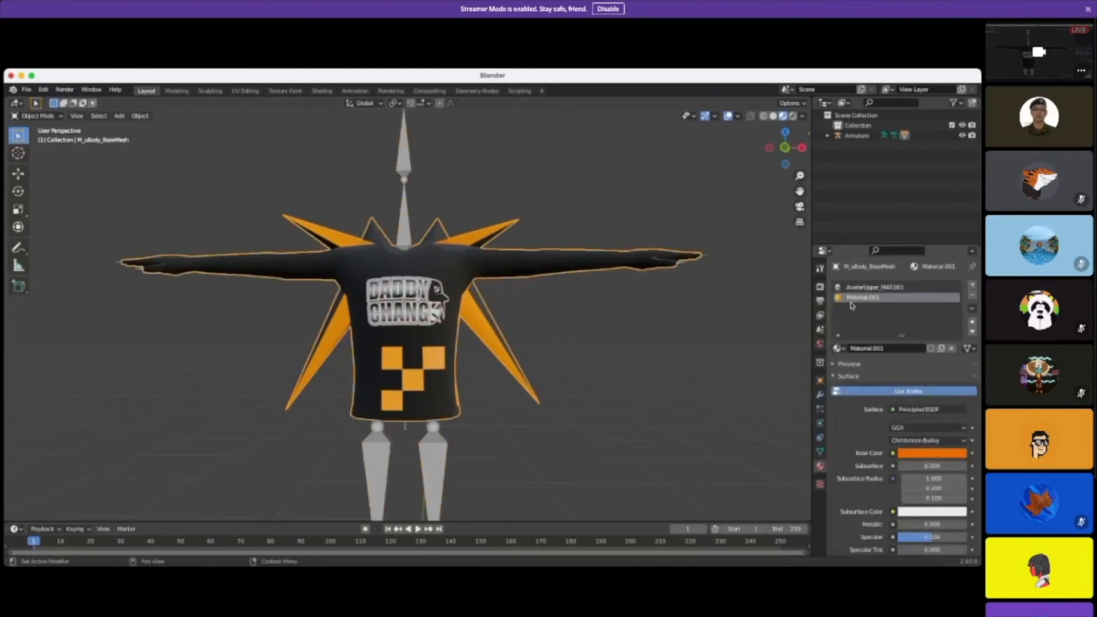
# Step: Return to Edit Mode, select the four orange squares on the lower front, and assign AvatarUpper_MAT.001 to them
pyautogui.click(36, 115)
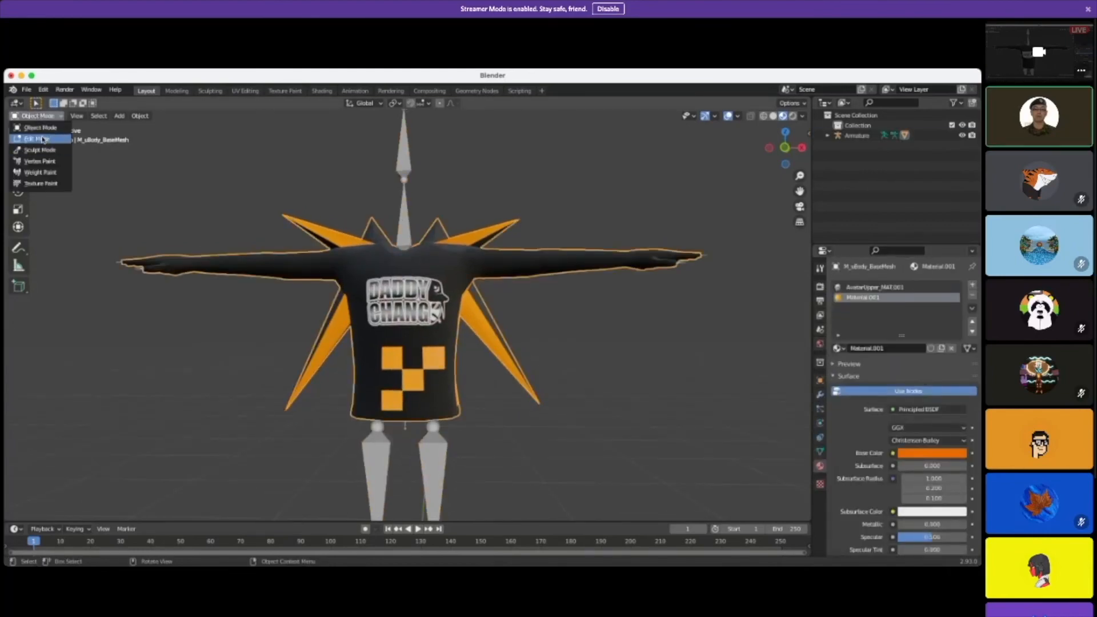
pyautogui.click(28, 140)
pyautogui.click(394, 350)
pyautogui.keyDown('shift'); pyautogui.click(413, 378); pyautogui.keyUp('shift')
pyautogui.keyDown('shift'); pyautogui.click(432, 361); pyautogui.keyUp('shift')
pyautogui.keyDown('shift'); pyautogui.click(388, 403); pyautogui.keyUp('shift')
pyautogui.click(888, 288)
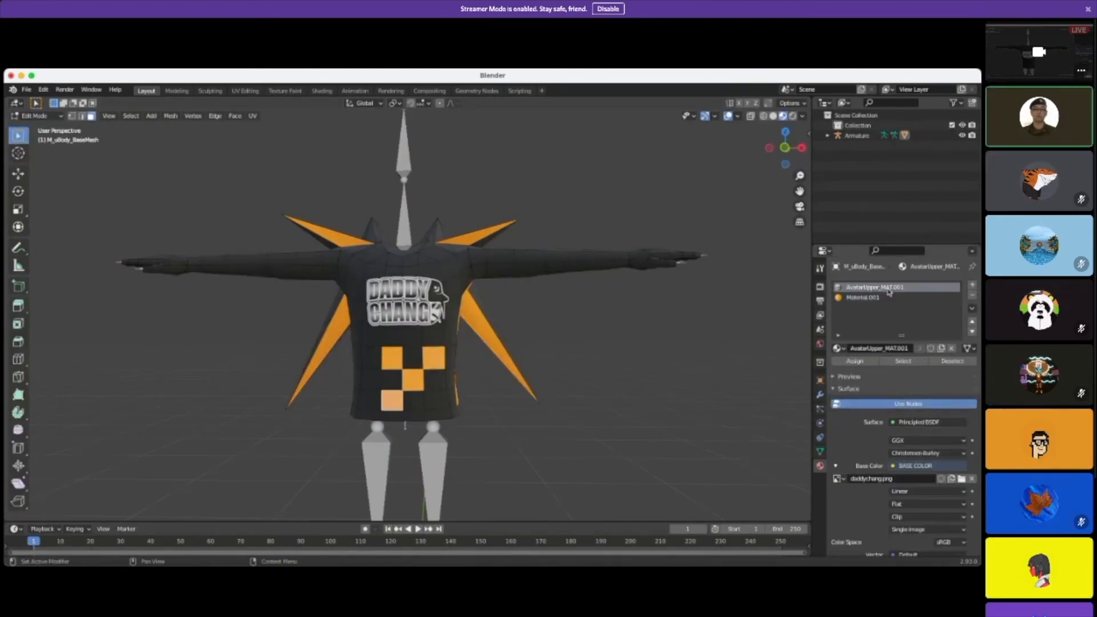
pyautogui.click(853, 361)
pyautogui.scroll(-4, 625, 377)
pyautogui.moveTo(624, 376); pyautogui.dragTo(671, 399, button='middle')
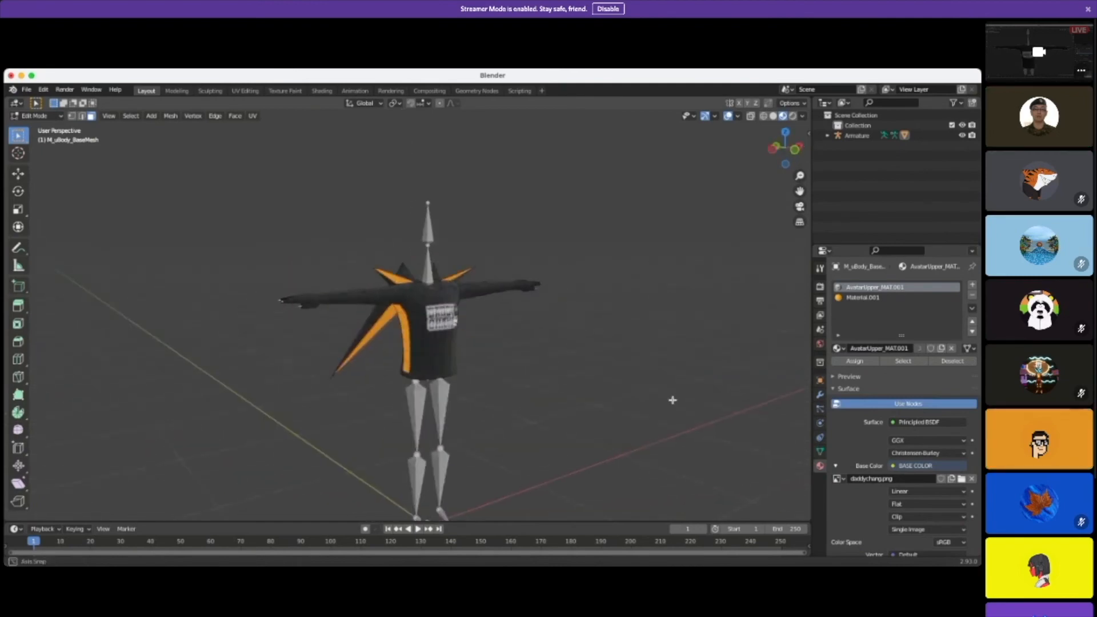
pyautogui.scroll(4, 573, 367)
pyautogui.moveTo(575, 362); pyautogui.dragTo(418, 408, button='middle')
pyautogui.scroll(3, 443, 384)
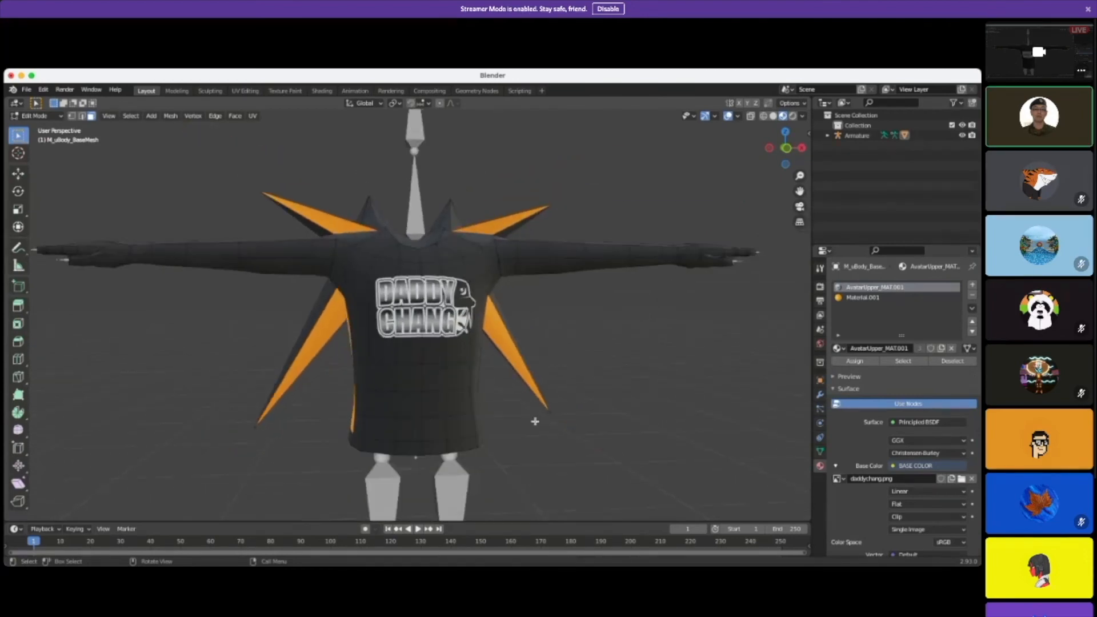
pyautogui.moveTo(535, 421); pyautogui.dragTo(505, 403, button='middle')
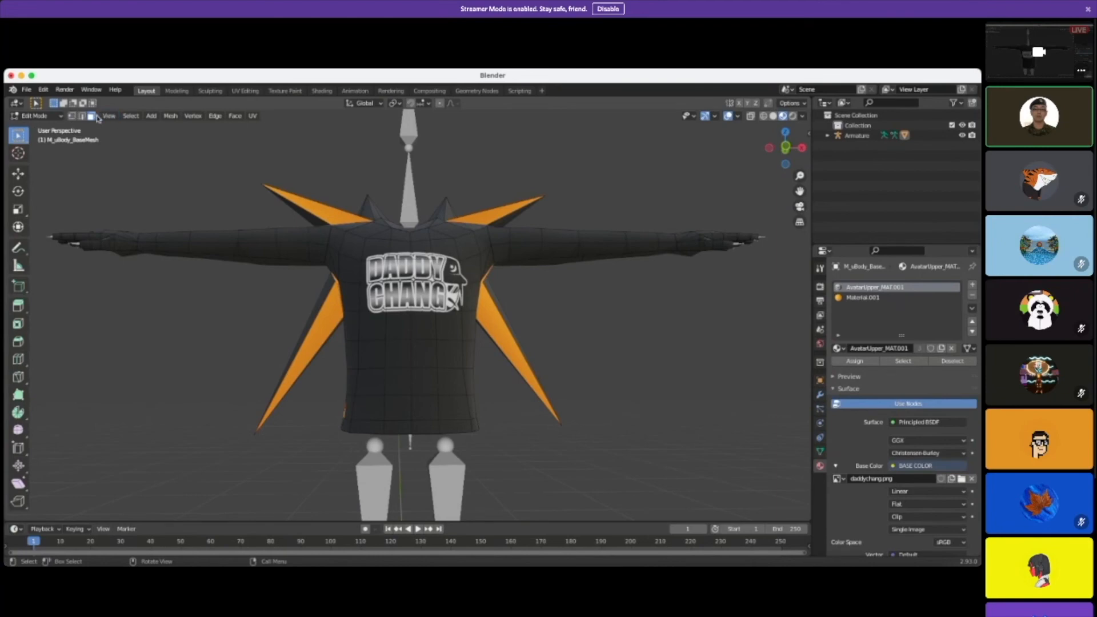
pyautogui.click(386, 368)
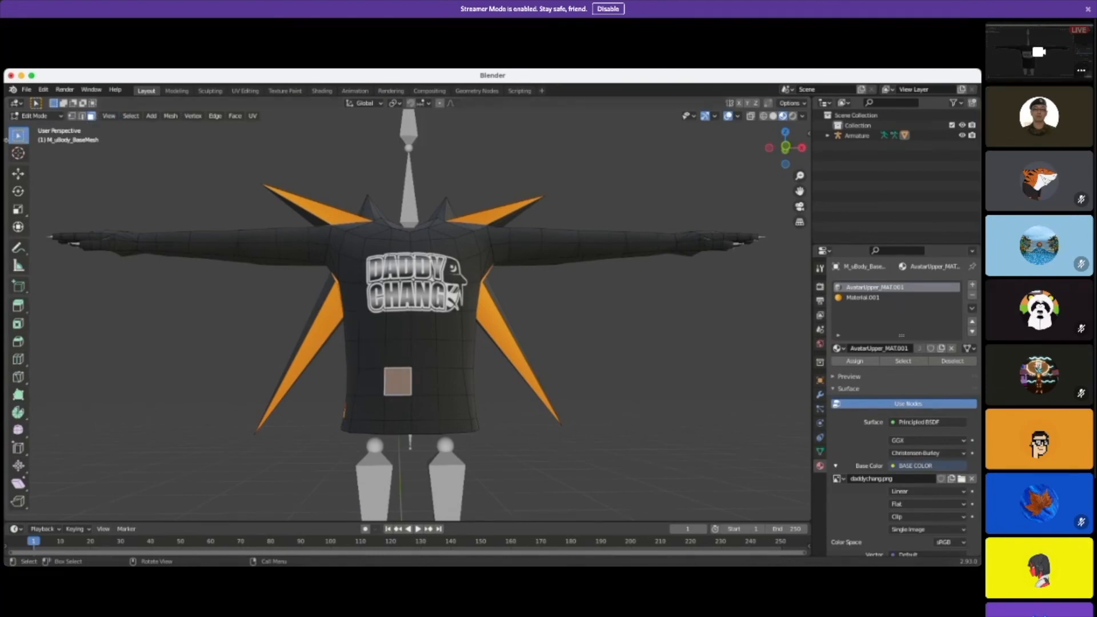
pyautogui.click(52, 116)
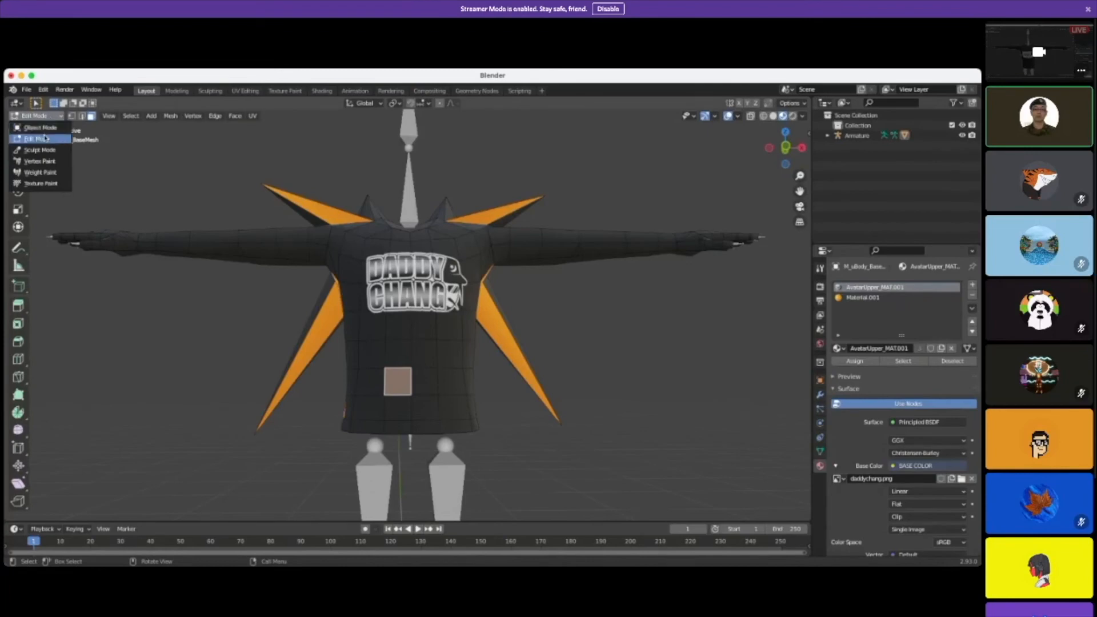
pyautogui.scroll(4, 434, 441)
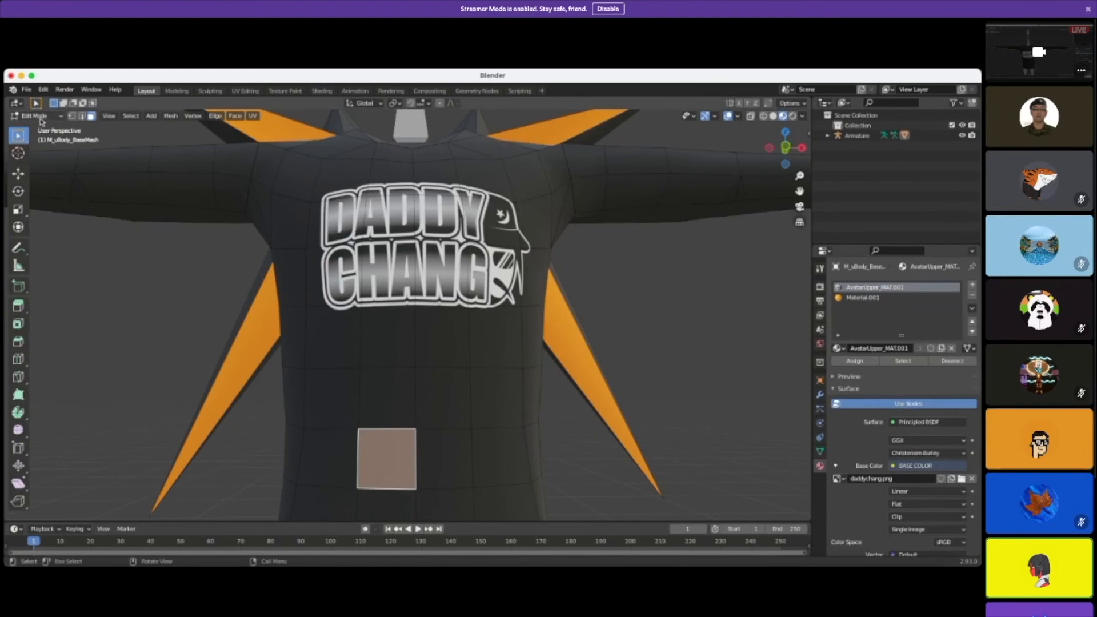
pyautogui.scroll(-3, 312, 366)
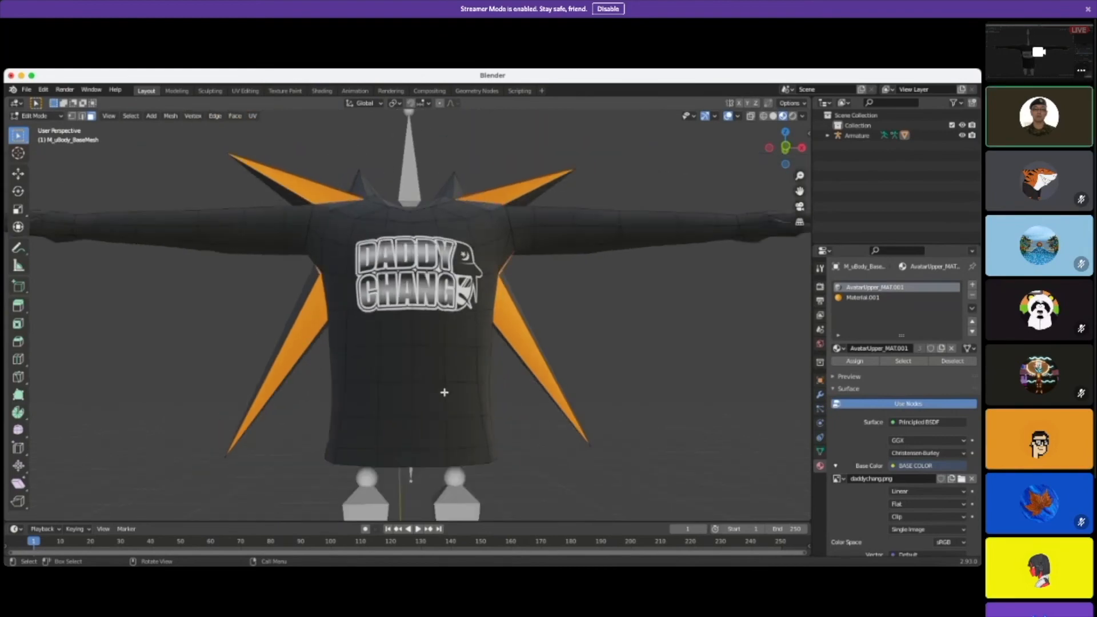
pyautogui.click(398, 435)
pyautogui.click(395, 399)
pyautogui.click(401, 369)
pyautogui.click(428, 368)
pyautogui.click(428, 395)
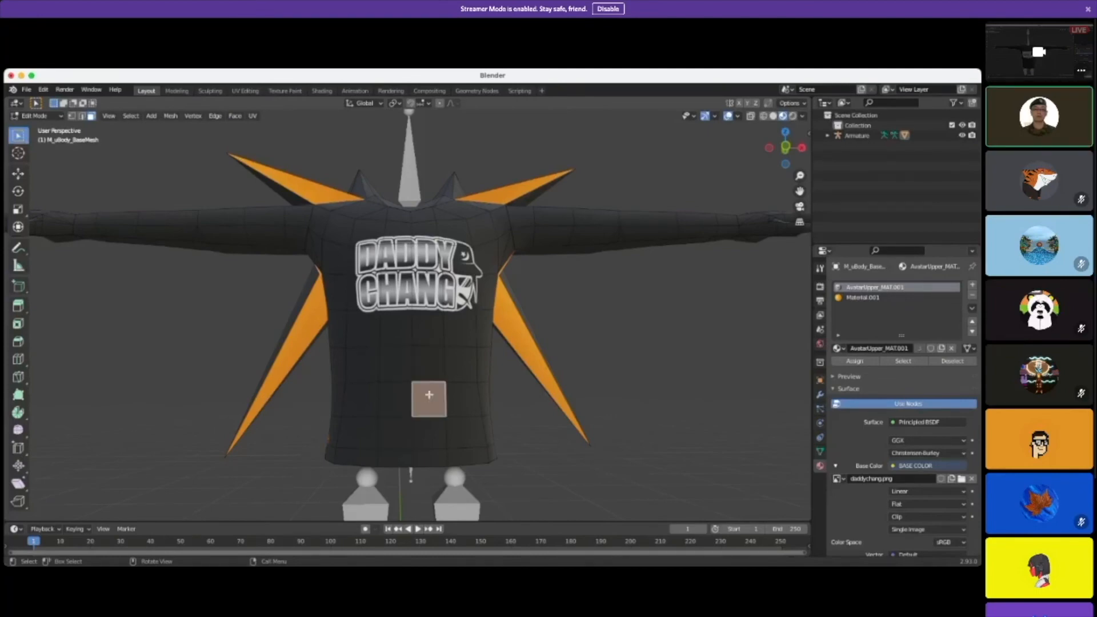
pyautogui.scroll(4, 431, 426)
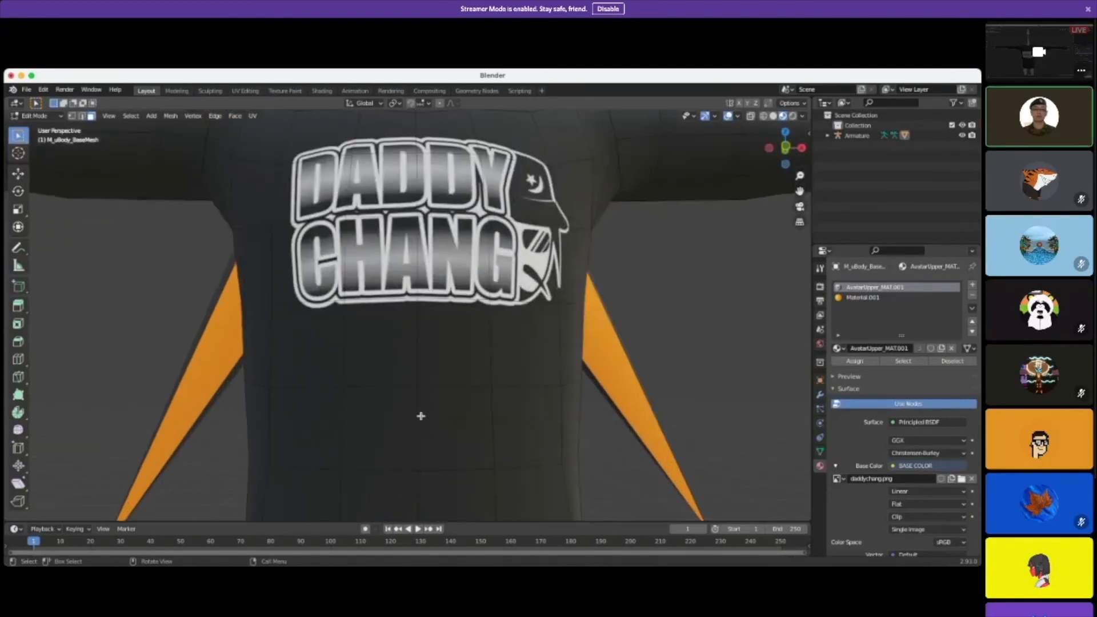
pyautogui.scroll(-2, 420, 417)
pyautogui.click(390, 380)
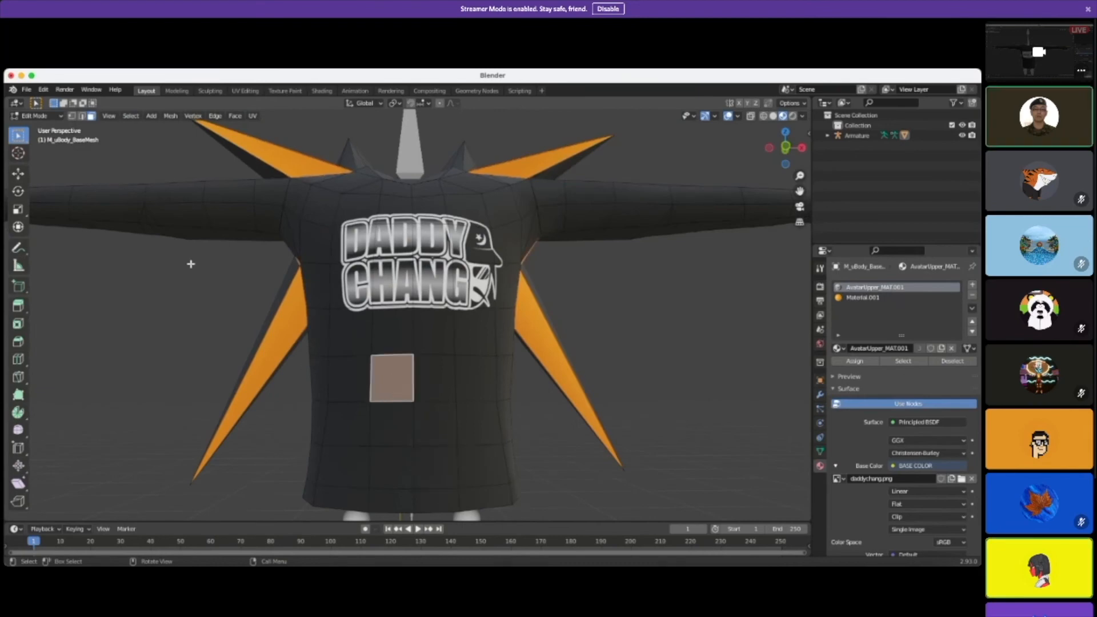
pyautogui.scroll(-4, 260, 328)
pyautogui.scroll(1, 352, 354)
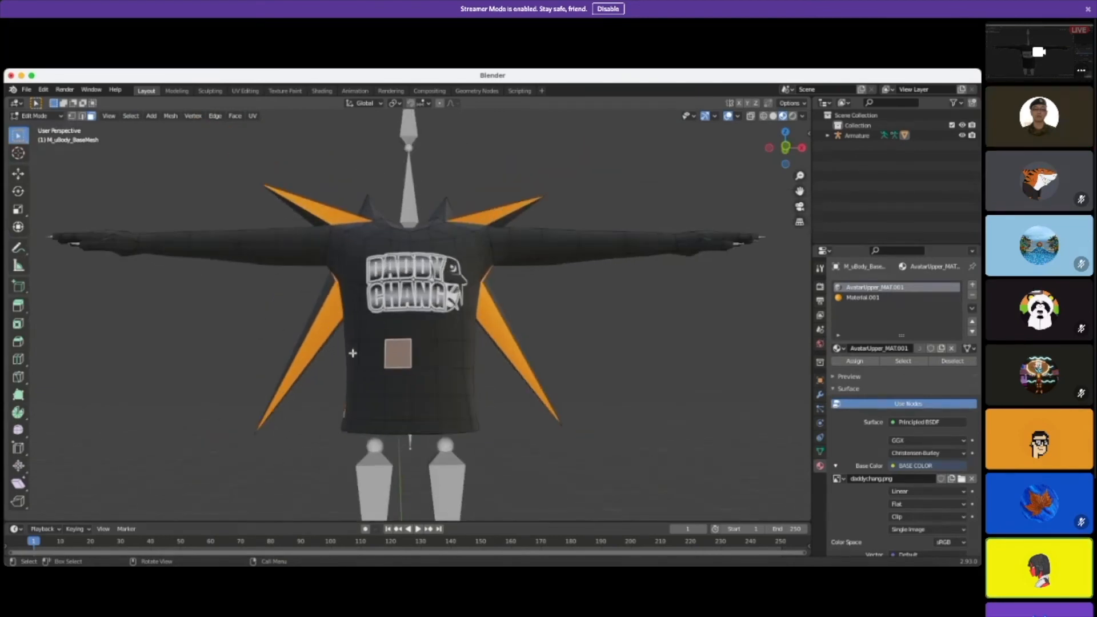
pyautogui.click(55, 117)
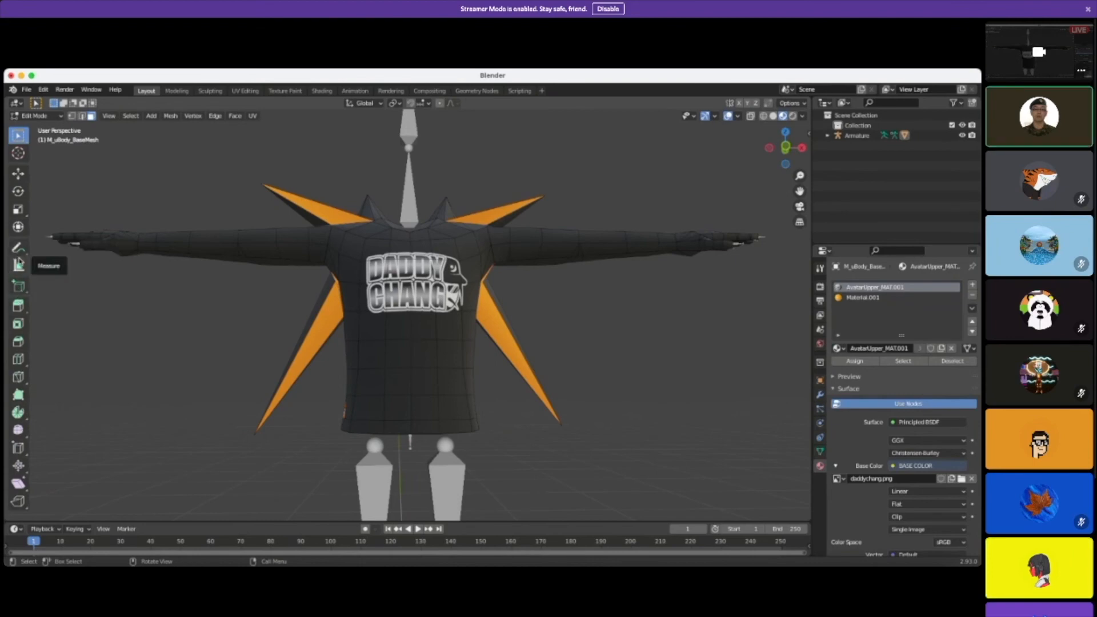
# Step: Inset a single face on the shirt's front just below the logo with the Inset Faces tool
pyautogui.click(18, 327)
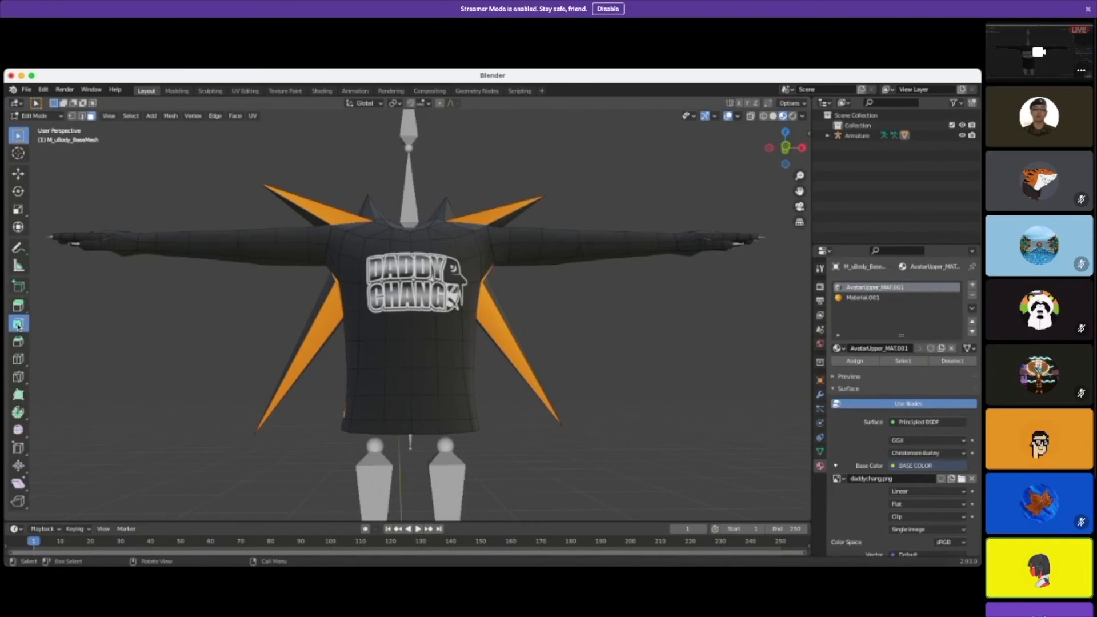
pyautogui.scroll(1, 402, 358)
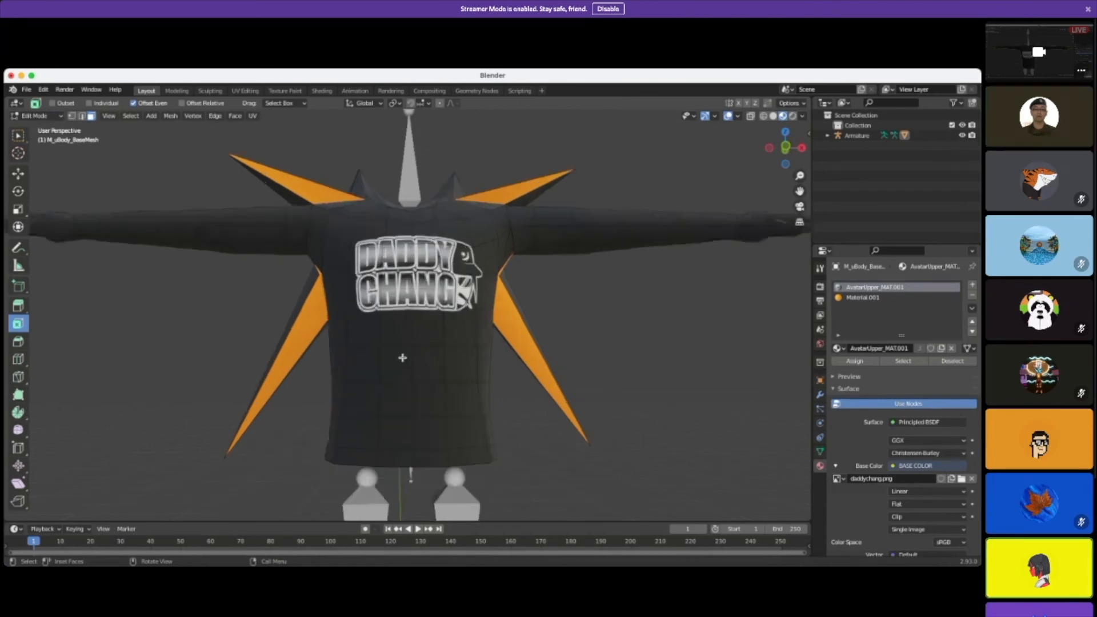
pyautogui.click(394, 364)
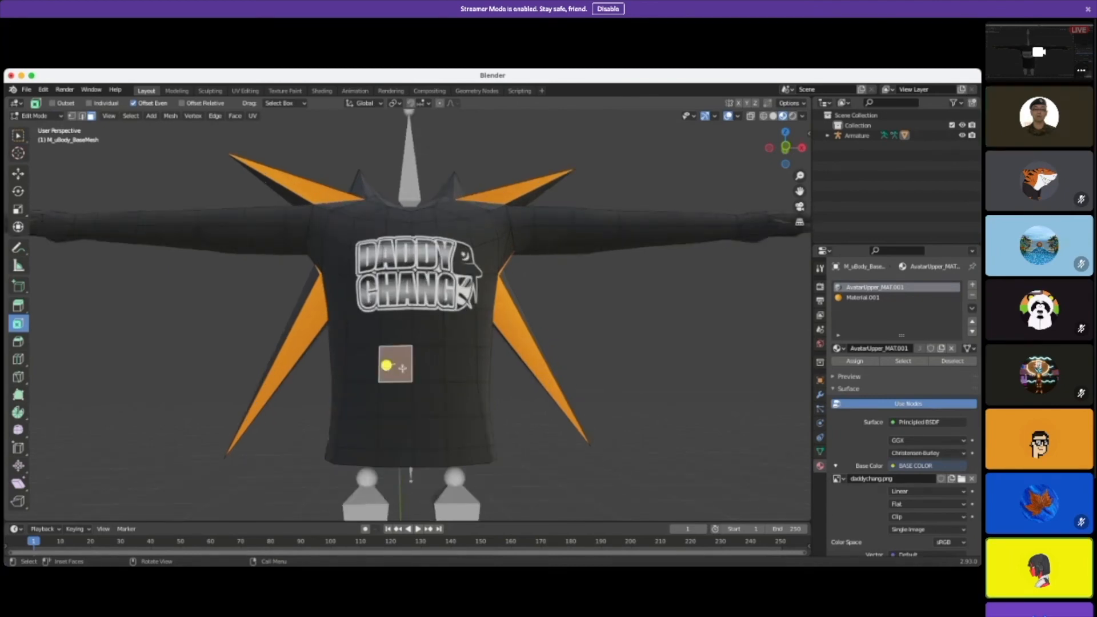
pyautogui.scroll(1, 402, 368)
pyautogui.moveTo(390, 395); pyautogui.dragTo(387, 404)
pyautogui.moveTo(376, 403); pyautogui.dragTo(144, 411, button='middle')
pyautogui.moveTo(145, 410); pyautogui.dragTo(155, 411)
pyautogui.moveTo(154, 411); pyautogui.dragTo(229, 453, button='middle')
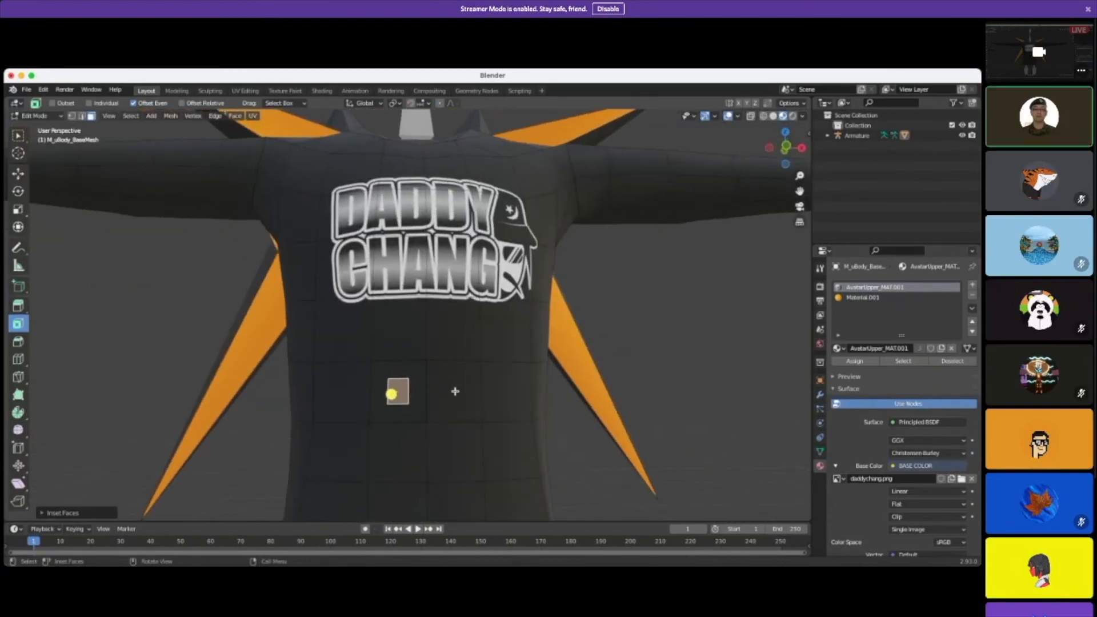
# Step: Inset the neighboring face in the same row and a face in the row beneath
pyautogui.moveTo(488, 443); pyautogui.dragTo(446, 437, button='middle')
pyautogui.press('i')
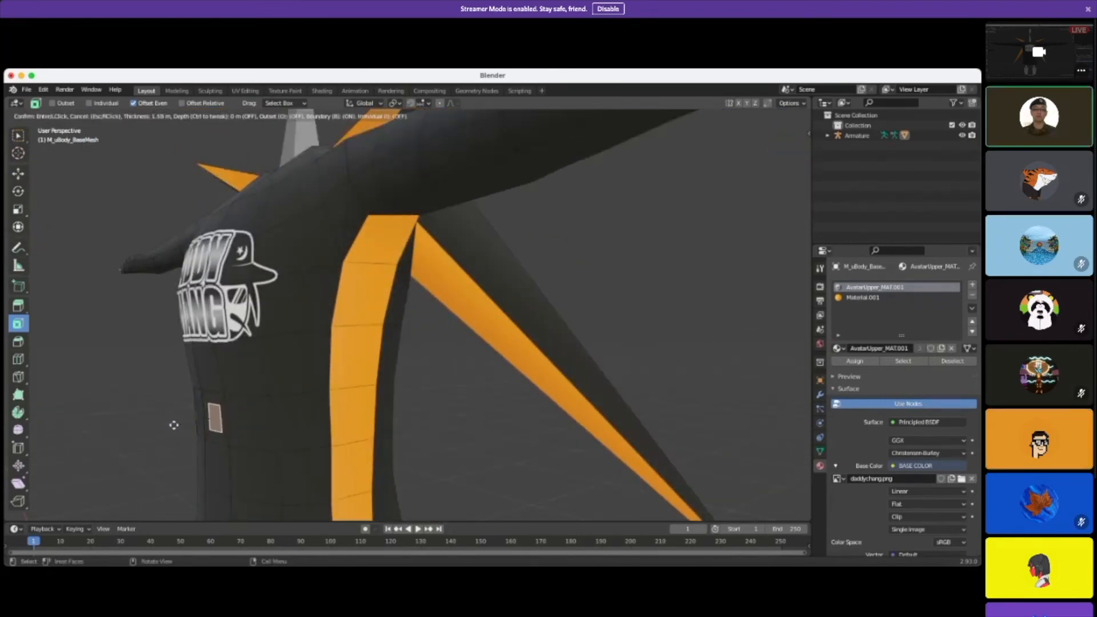
pyautogui.click(174, 425)
pyautogui.moveTo(159, 428); pyautogui.dragTo(413, 434, button='middle')
pyautogui.scroll(-5, 318, 449)
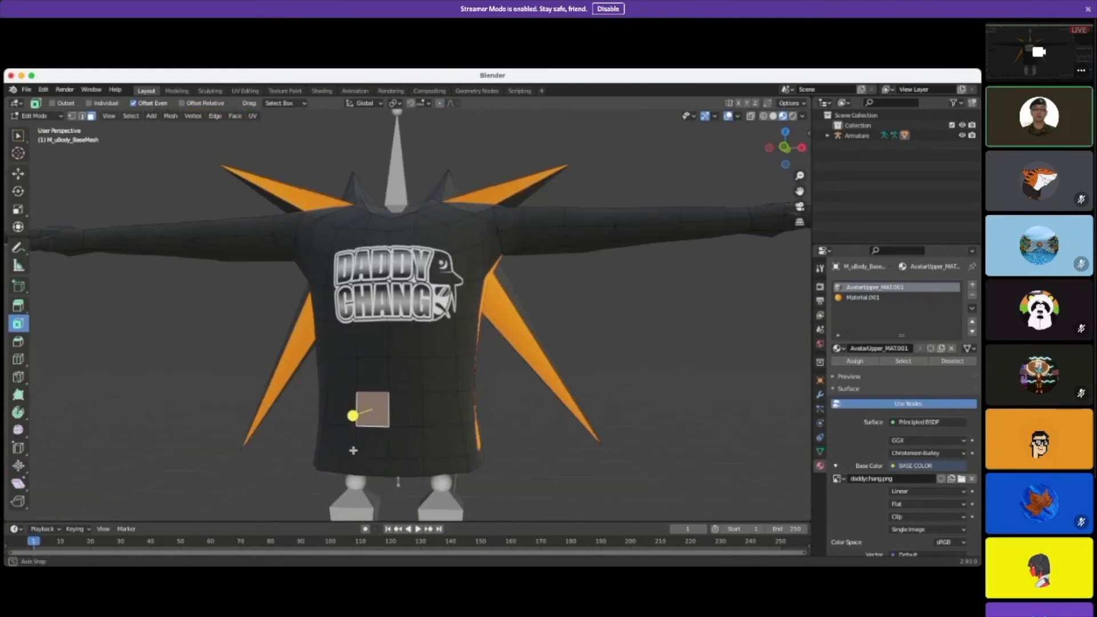
pyautogui.moveTo(353, 450); pyautogui.dragTo(209, 407, button='middle')
pyautogui.press('i')
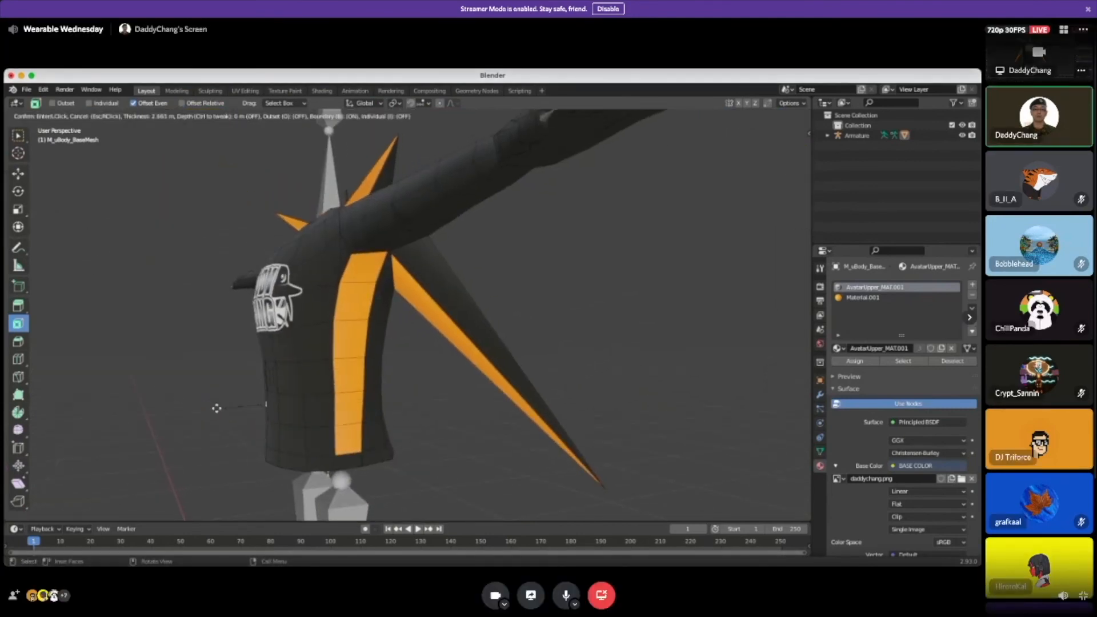
pyautogui.click(212, 409)
# Step: Inset the second face of the middle row and both faces of the lowest row on the shirt's front
pyautogui.moveTo(212, 409); pyautogui.dragTo(321, 372, button='middle')
pyautogui.scroll(3, 298, 446)
pyautogui.moveTo(236, 421); pyautogui.dragTo(307, 424)
pyautogui.click(283, 465)
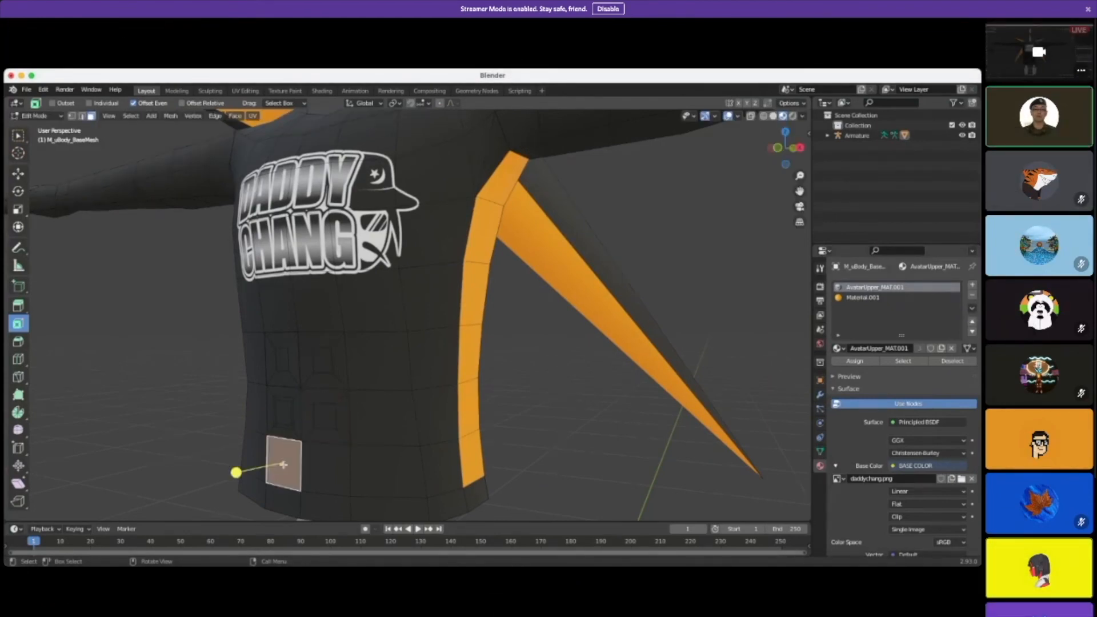
pyautogui.moveTo(235, 473); pyautogui.dragTo(313, 475)
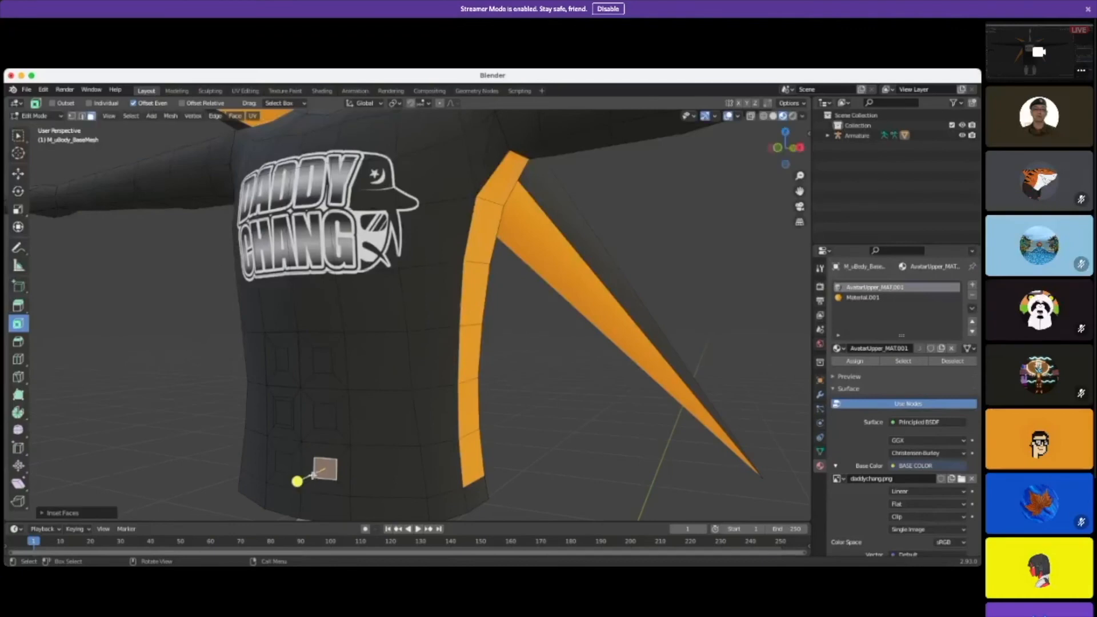
pyautogui.click(19, 138)
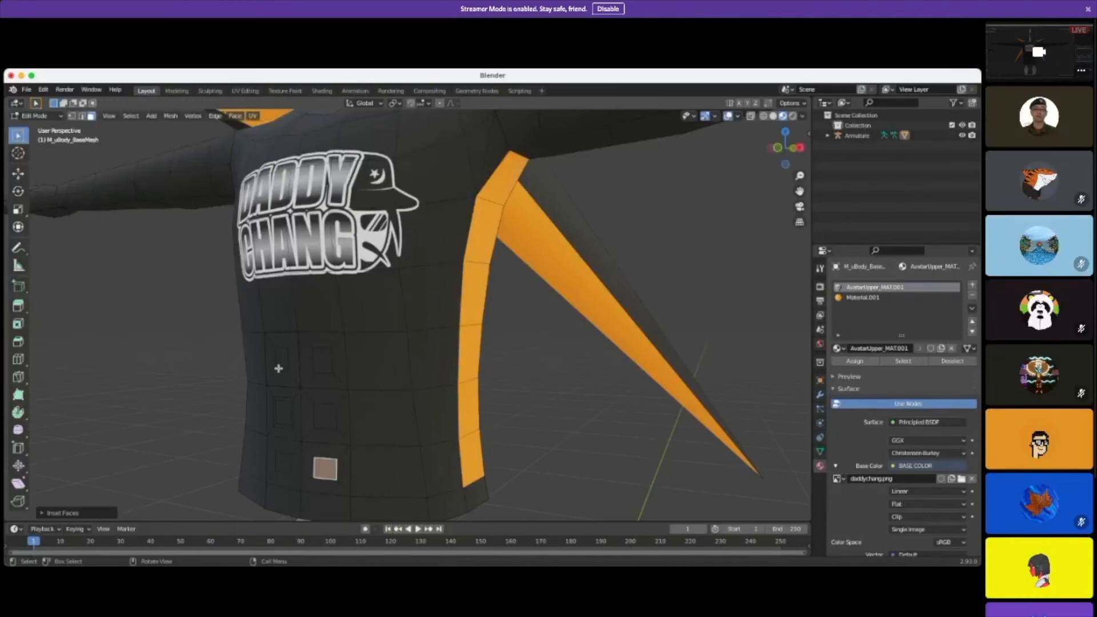
pyautogui.click(279, 365)
pyautogui.keyDown('shift'); pyautogui.click(320, 361); pyautogui.keyUp('shift')
pyautogui.keyDown('shift'); pyautogui.click(282, 415); pyautogui.keyUp('shift')
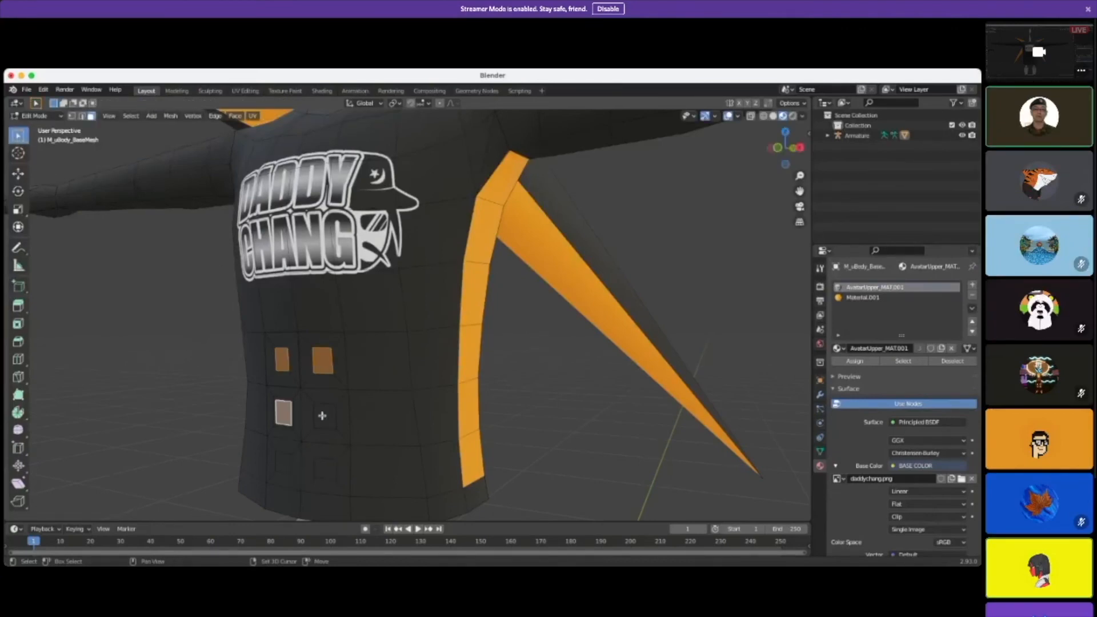
pyautogui.keyDown('shift'); pyautogui.click(322, 415); pyautogui.keyUp('shift')
pyautogui.keyDown('shift'); pyautogui.click(284, 462); pyautogui.keyUp('shift')
pyautogui.keyDown('shift'); pyautogui.click(325, 468); pyautogui.keyUp('shift')
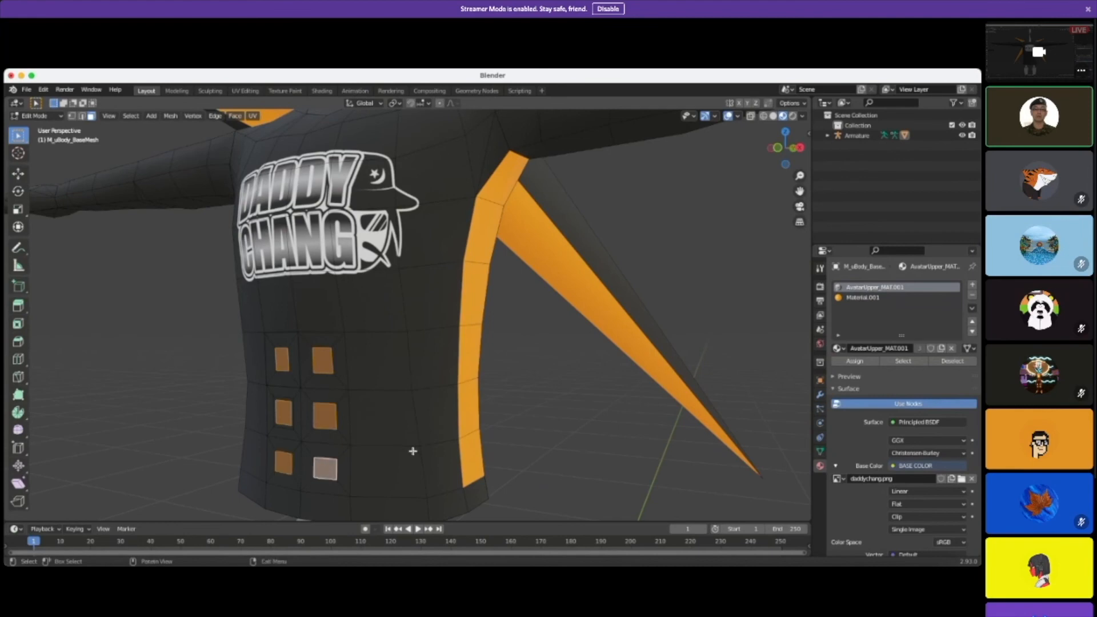
pyautogui.press('KP_1')
pyautogui.scroll(-2, 534, 431)
pyautogui.click(868, 298)
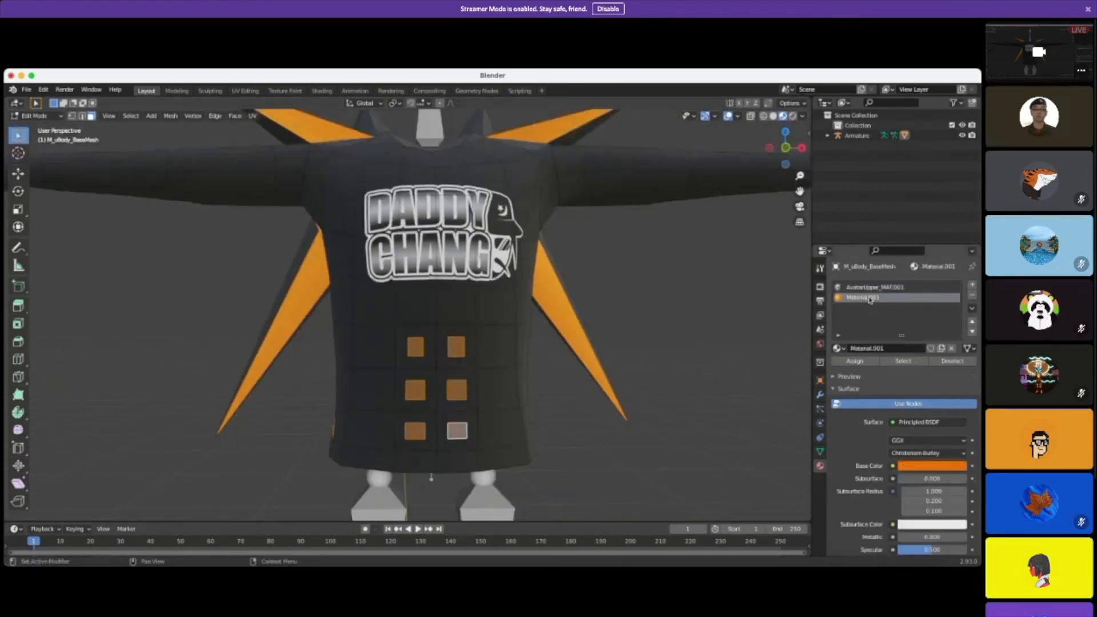
pyautogui.click(595, 449)
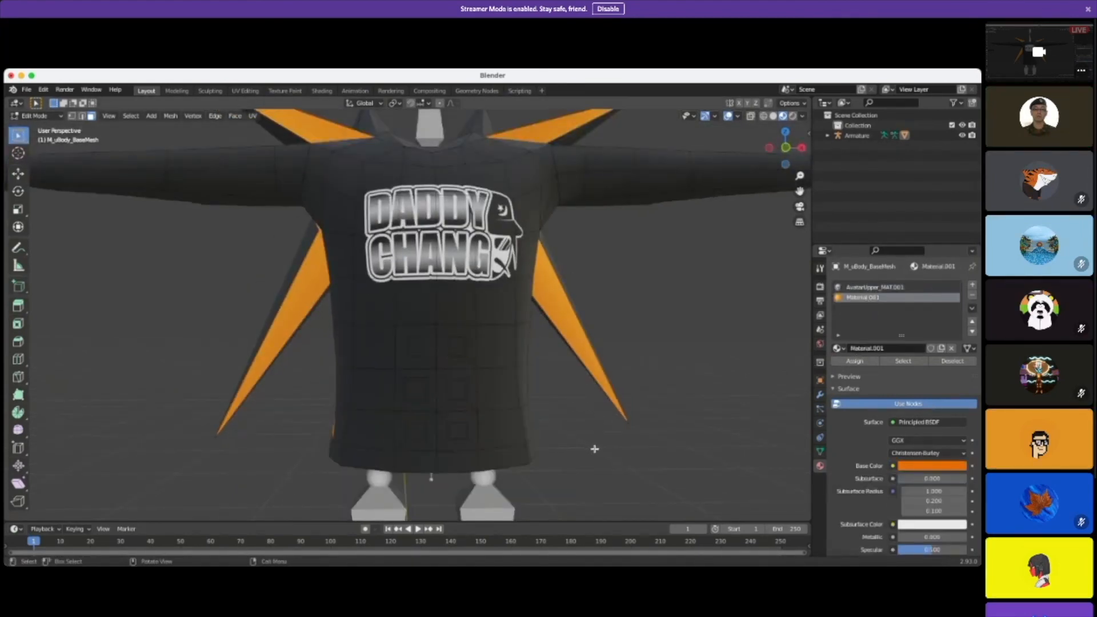
# Step: Select the six small inset squares below the logo and make Material.001 the active material
pyautogui.scroll(2, 597, 444)
pyautogui.click(416, 357)
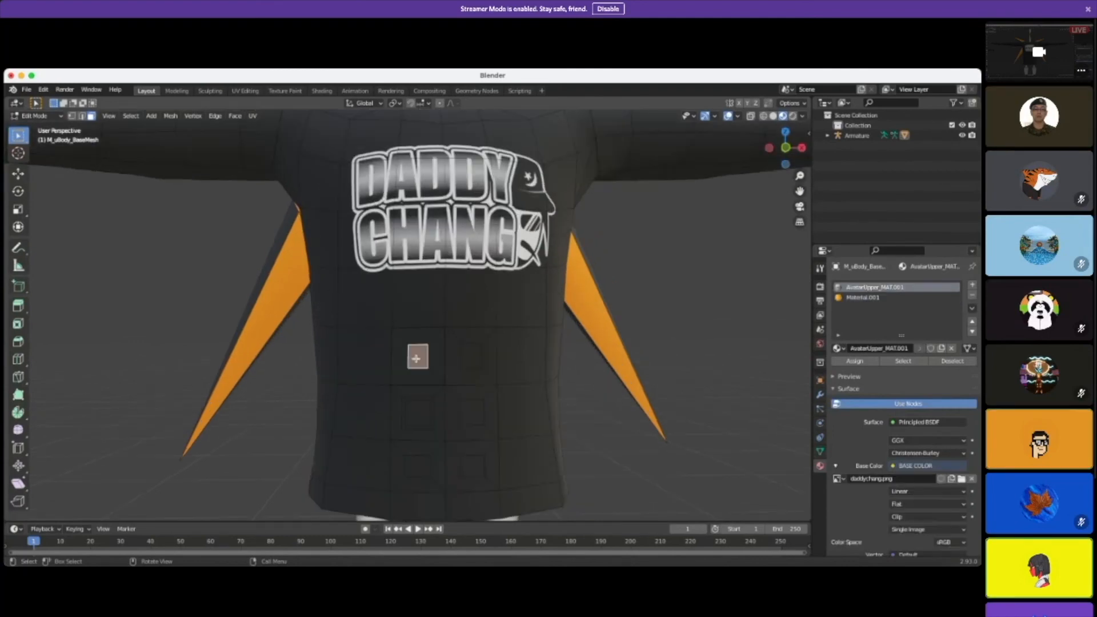
pyautogui.keyDown('shift'); pyautogui.click(473, 356); pyautogui.keyUp('shift')
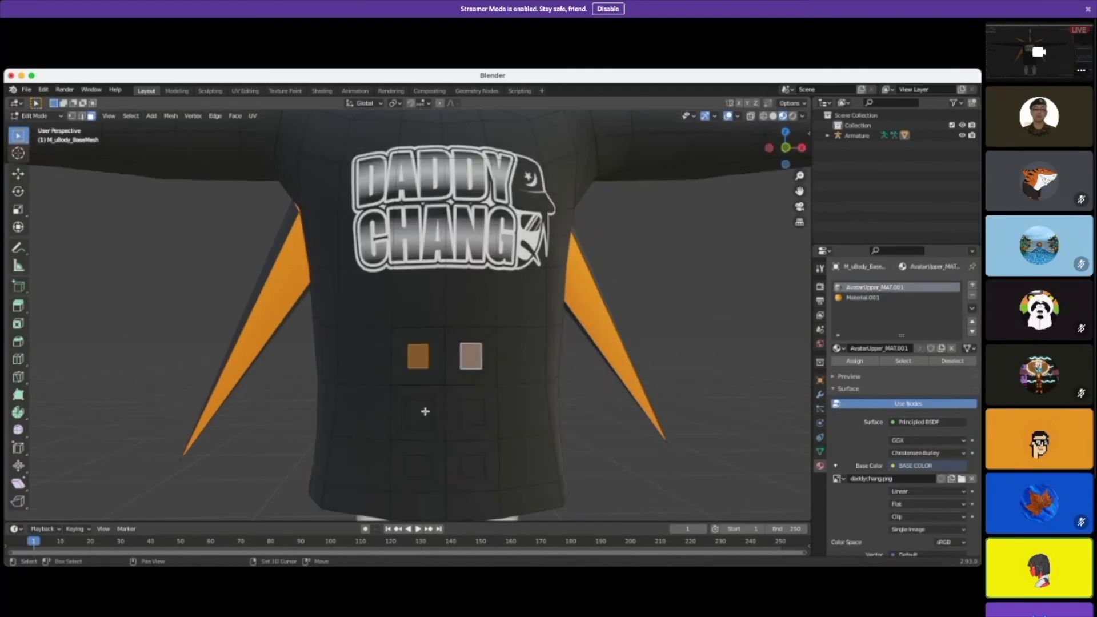
pyautogui.keyDown('shift'); pyautogui.click(425, 411); pyautogui.keyUp('shift')
pyautogui.keyDown('shift'); pyautogui.click(473, 410); pyautogui.keyUp('shift')
pyautogui.keyDown('shift'); pyautogui.click(419, 463); pyautogui.keyUp('shift')
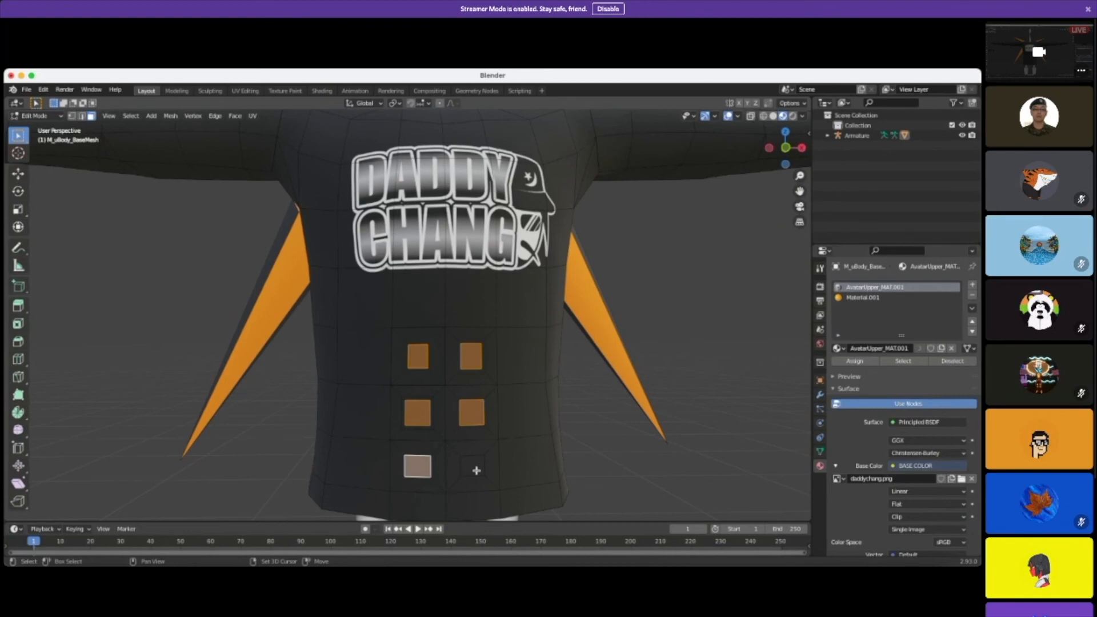
pyautogui.keyDown('shift'); pyautogui.click(473, 466); pyautogui.keyUp('shift')
pyautogui.click(861, 297)
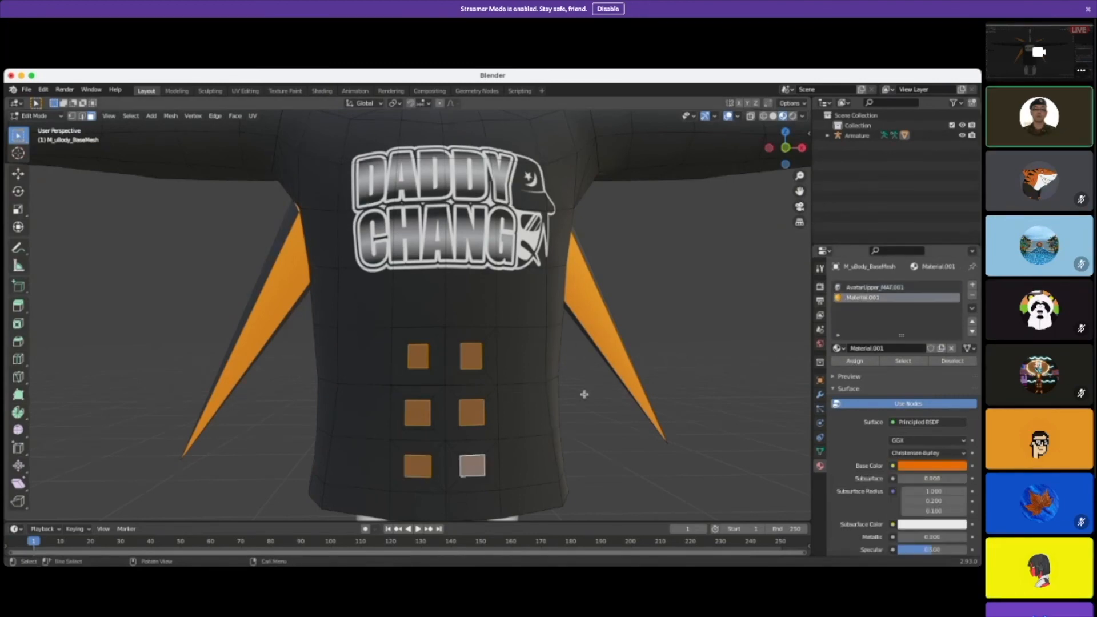
# Step: Extrude the six selected squares slightly outward and assign Material.001 to them
pyautogui.press('e')
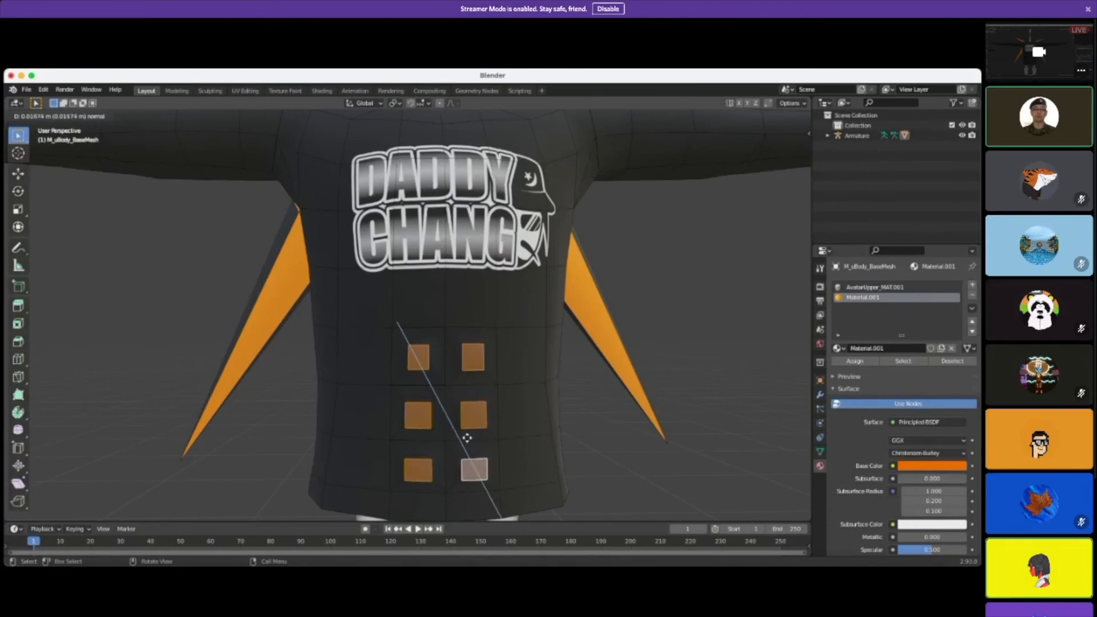
pyautogui.click(465, 418)
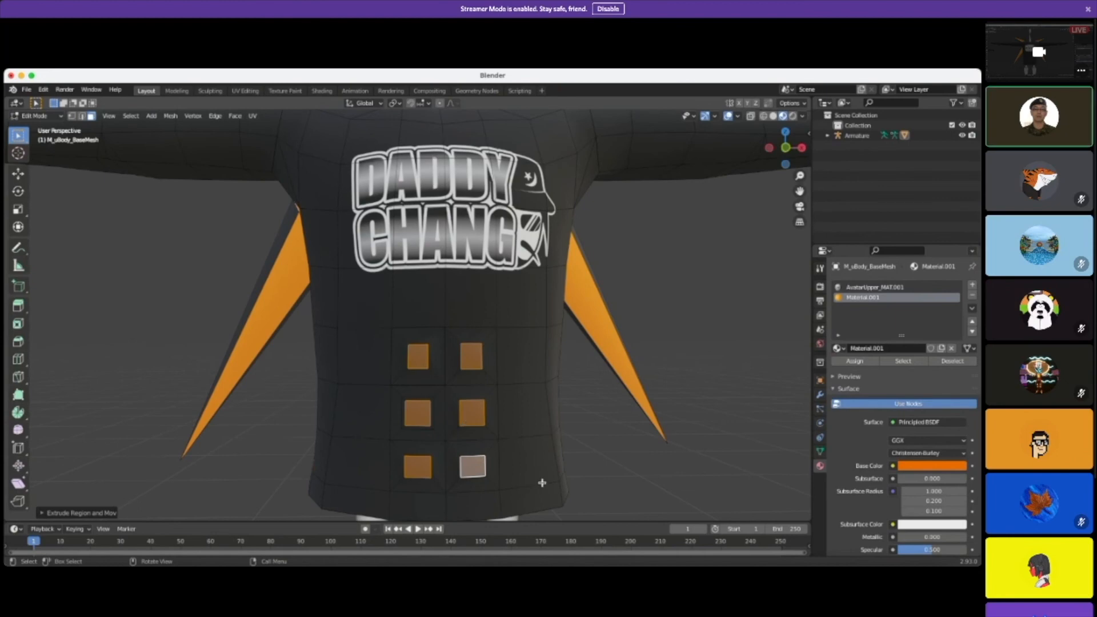
pyautogui.moveTo(548, 472); pyautogui.dragTo(451, 419, button='middle')
pyautogui.click(853, 361)
pyautogui.moveTo(406, 394); pyautogui.dragTo(548, 394, button='middle')
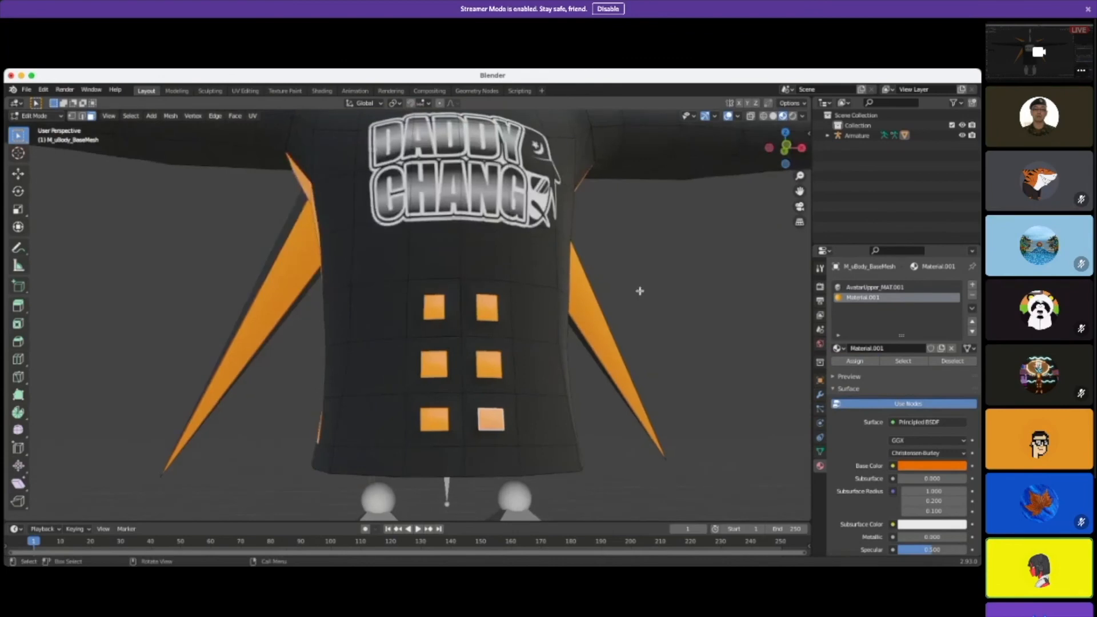
pyautogui.scroll(-5, 666, 335)
pyautogui.moveTo(666, 335); pyautogui.dragTo(645, 363, button='middle')
pyautogui.scroll(-5, 643, 362)
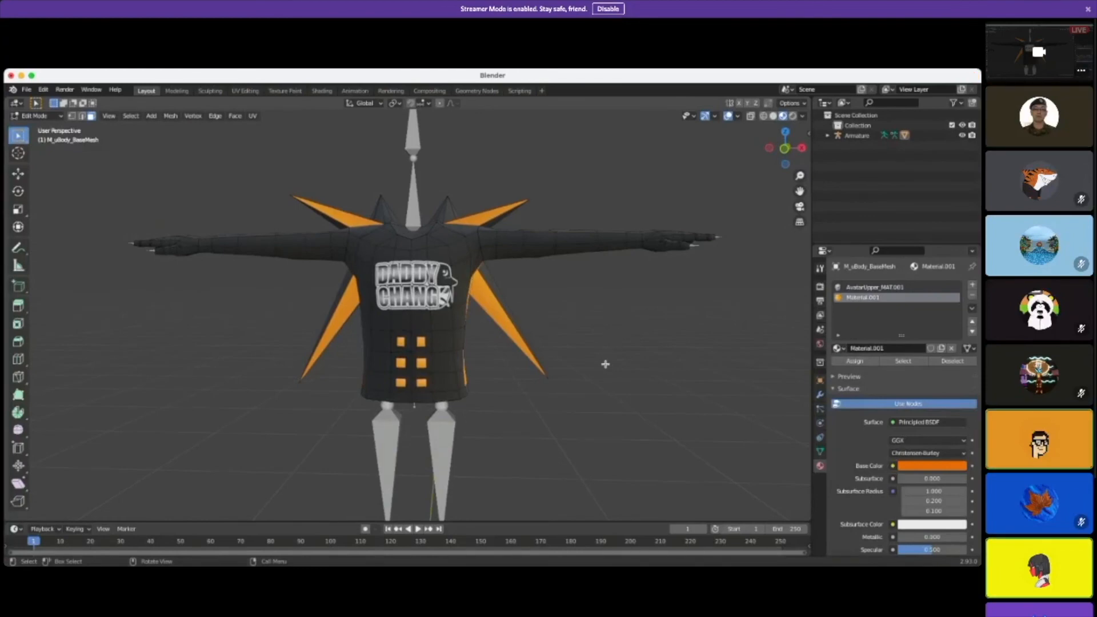
pyautogui.moveTo(625, 363); pyautogui.dragTo(635, 371, button='middle')
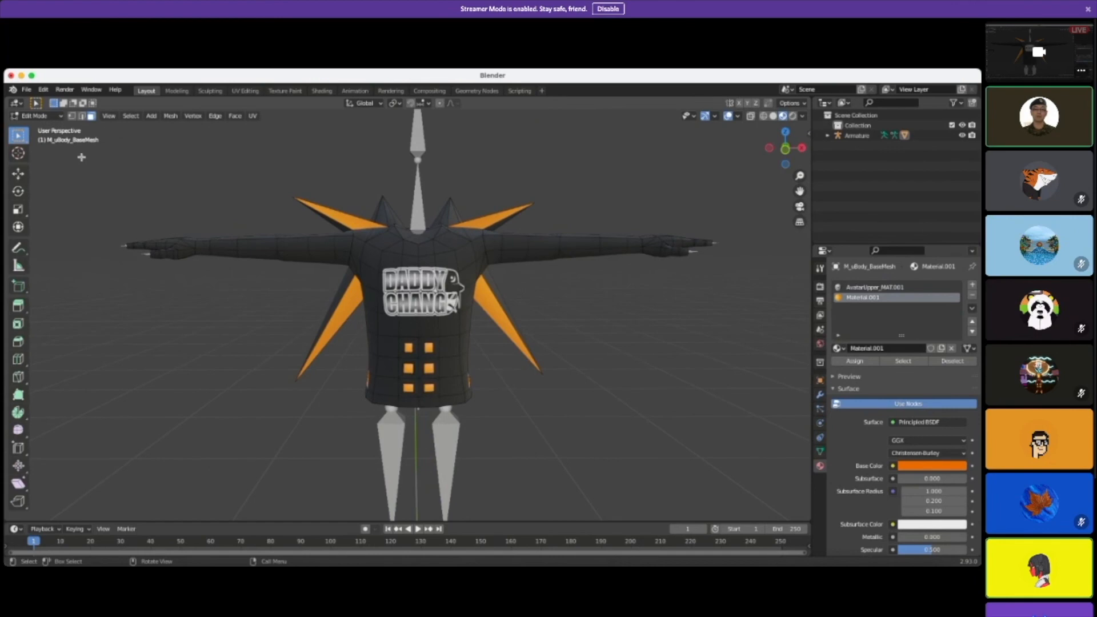
# Step: With the Poly Build tool, pull the tips of the two dark shoulder spikes upward and both lower side spikes outward
pyautogui.click(45, 116)
pyautogui.click(39, 139)
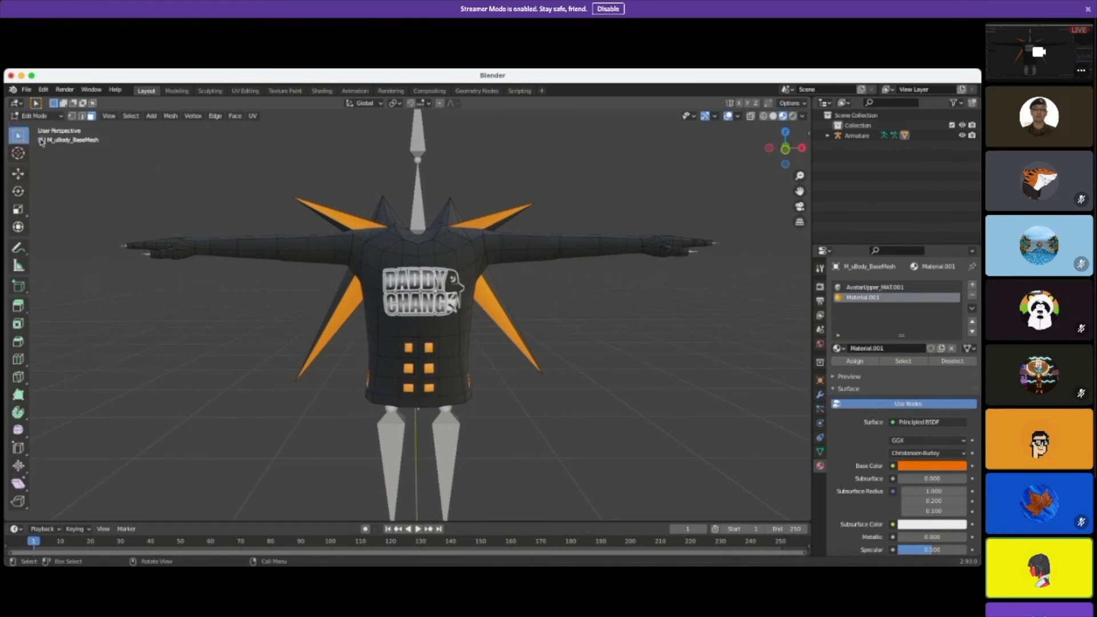
pyautogui.click(19, 395)
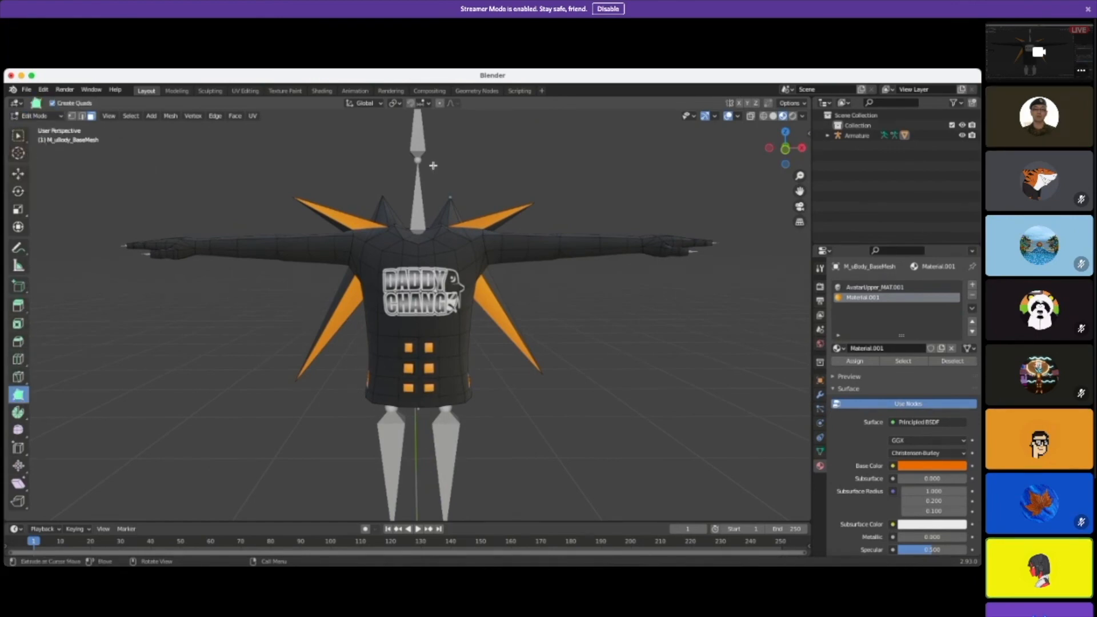
pyautogui.moveTo(381, 195); pyautogui.dragTo(380, 163)
pyautogui.moveTo(449, 192); pyautogui.dragTo(456, 156)
pyautogui.moveTo(534, 380); pyautogui.dragTo(602, 376)
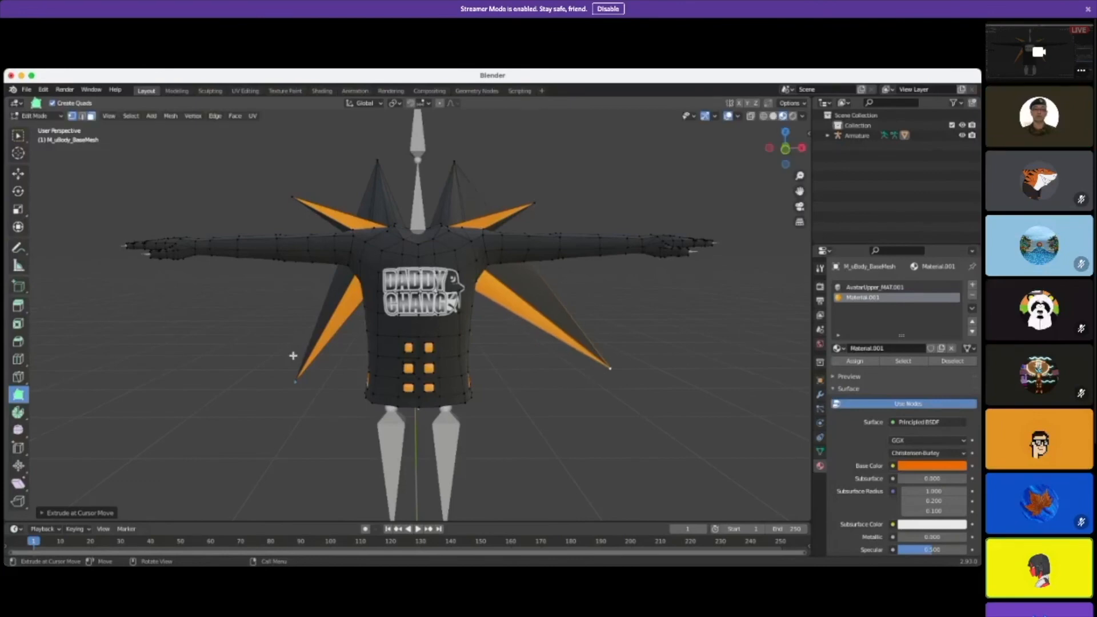
pyautogui.moveTo(295, 380); pyautogui.dragTo(240, 372)
# Step: Adjust the tips of the lower side spikes from the side and rear views with the Poly Build tool
pyautogui.moveTo(306, 426); pyautogui.dragTo(375, 436, button='middle')
pyautogui.moveTo(372, 433); pyautogui.dragTo(289, 434)
pyautogui.moveTo(213, 411); pyautogui.dragTo(504, 443, button='middle')
pyautogui.moveTo(497, 440); pyautogui.dragTo(532, 429)
pyautogui.moveTo(486, 476); pyautogui.dragTo(348, 477, button='middle')
pyautogui.moveTo(531, 453); pyautogui.dragTo(343, 451, button='middle')
pyautogui.moveTo(521, 419); pyautogui.dragTo(437, 190, button='middle')
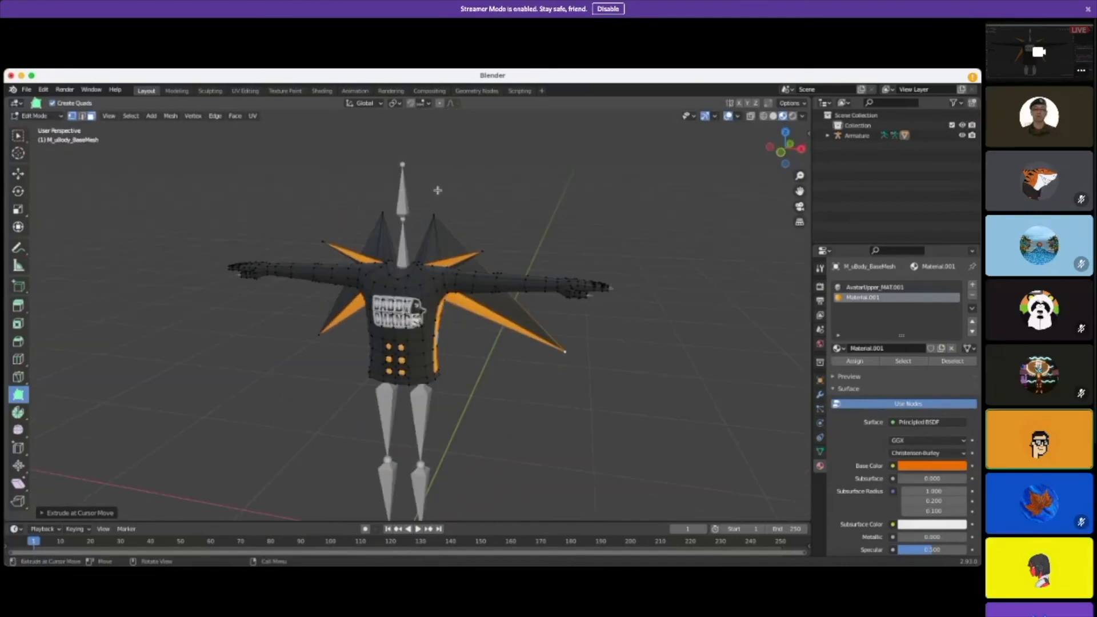
# Step: Spread the tips of the two dark shoulder spikes slightly farther apart
pyautogui.moveTo(430, 218); pyautogui.dragTo(445, 215)
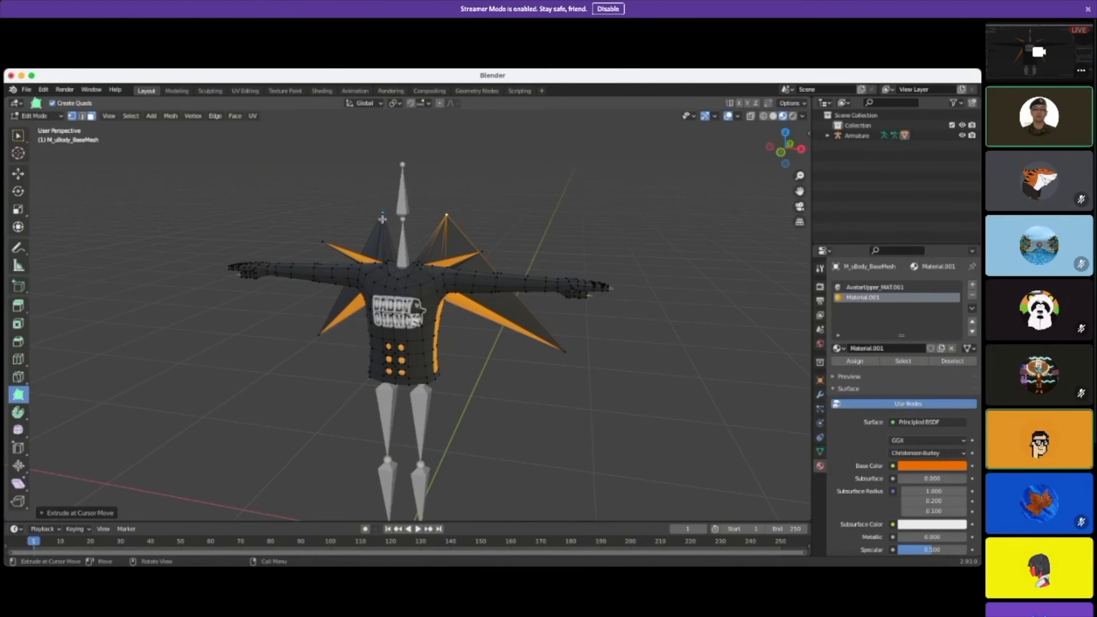
pyautogui.moveTo(498, 306); pyautogui.dragTo(539, 306, button='middle')
pyautogui.moveTo(386, 215); pyautogui.dragTo(375, 214)
pyautogui.scroll(2, 541, 355)
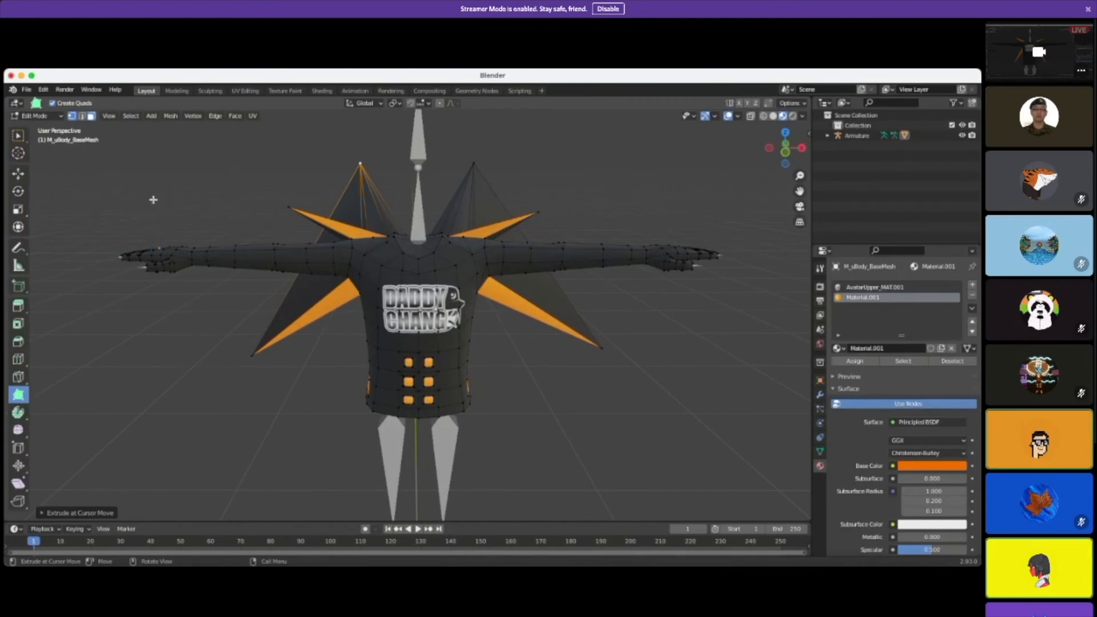
pyautogui.scroll(1, 240, 217)
pyautogui.scroll(-1, 241, 216)
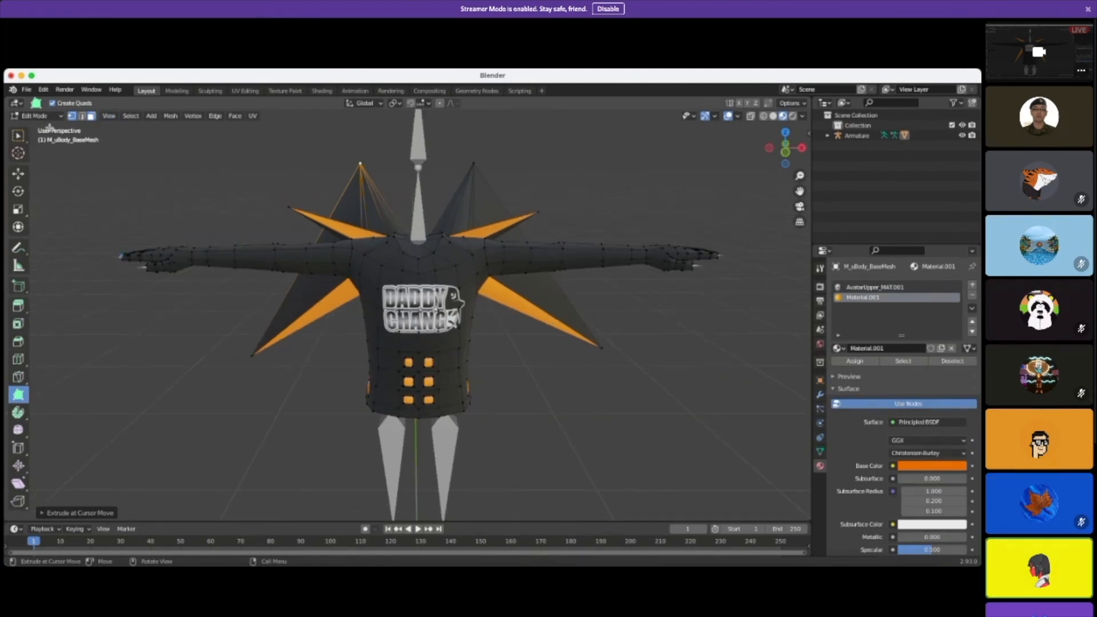
# Step: Return to the Select Box tool, switch to Object Mode, and select the shirt mesh
pyautogui.click(37, 116)
pyautogui.click(41, 117)
pyautogui.click(19, 135)
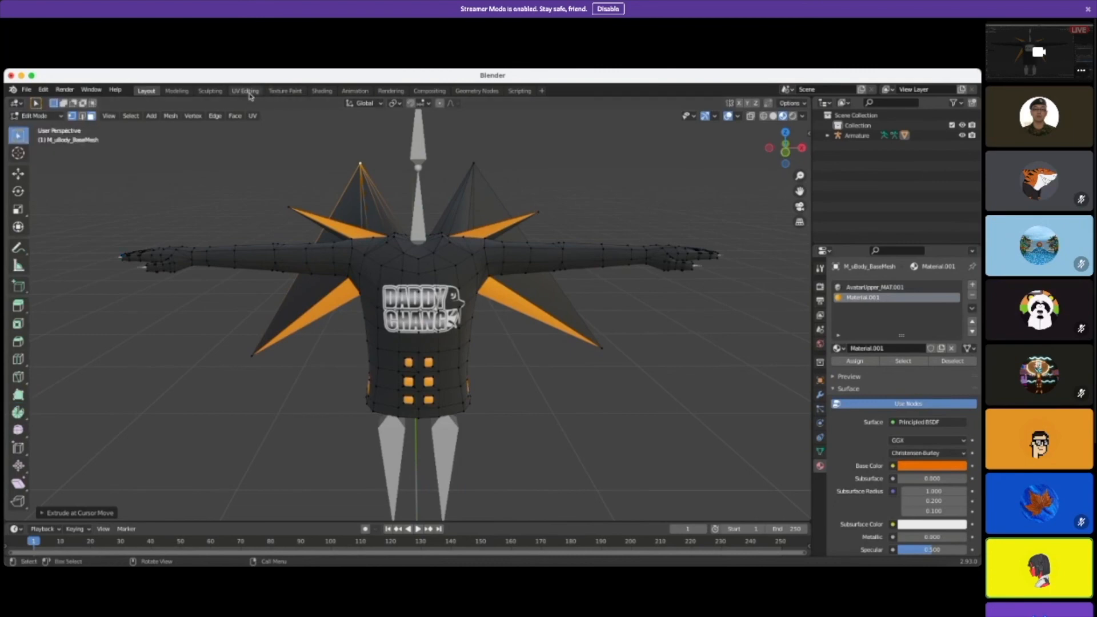
pyautogui.click(37, 116)
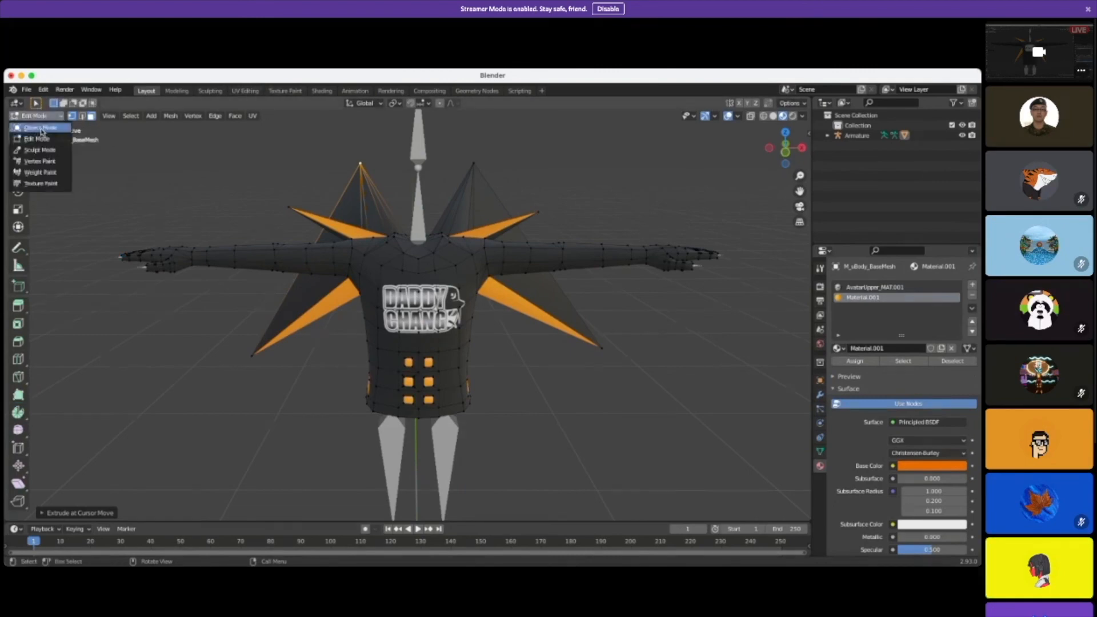
pyautogui.click(35, 124)
pyautogui.click(223, 229)
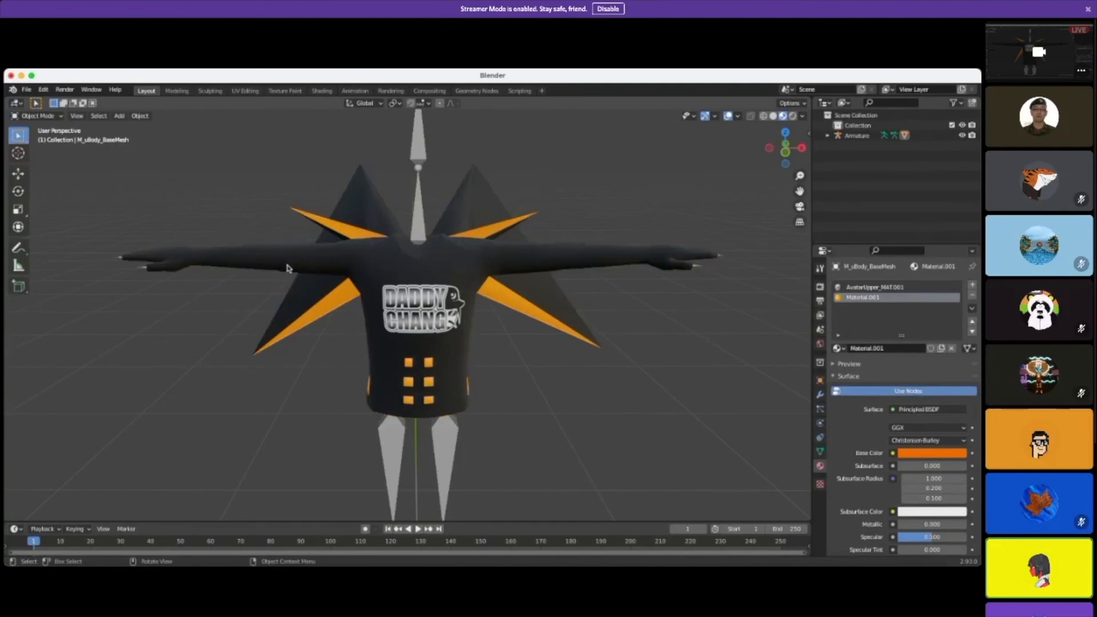
pyautogui.scroll(-3, 287, 268)
pyautogui.moveTo(299, 362); pyautogui.dragTo(320, 353, button='middle')
pyautogui.click(392, 279)
# Step: Check the brush color in the Texture Paint workspace and return to the Layout workspace
pyautogui.click(285, 91)
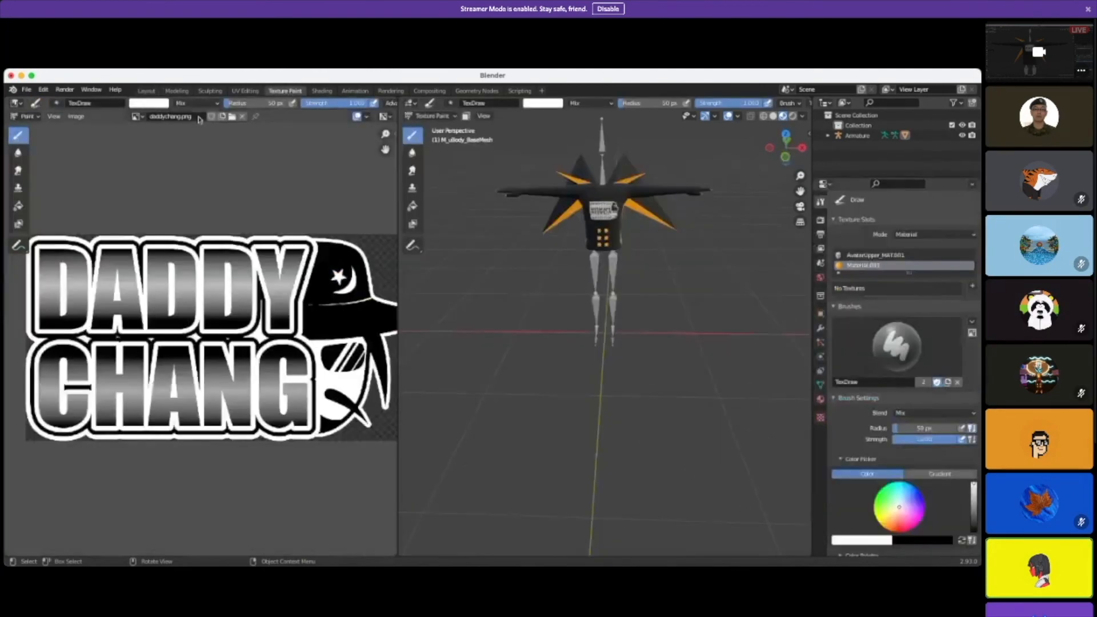
pyautogui.click(162, 104)
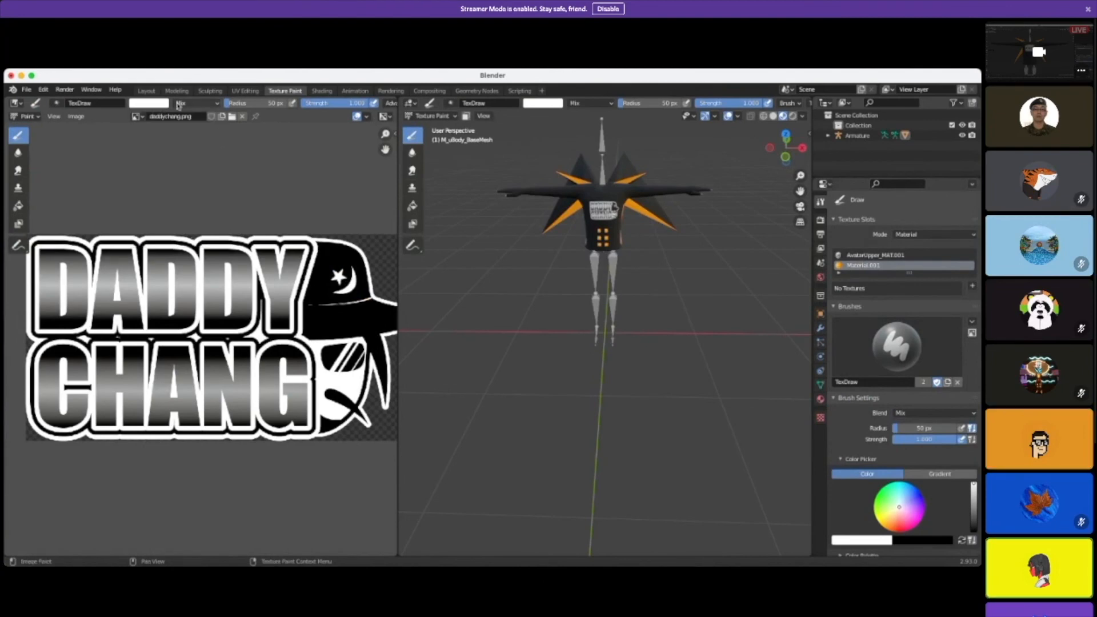
pyautogui.click(149, 102)
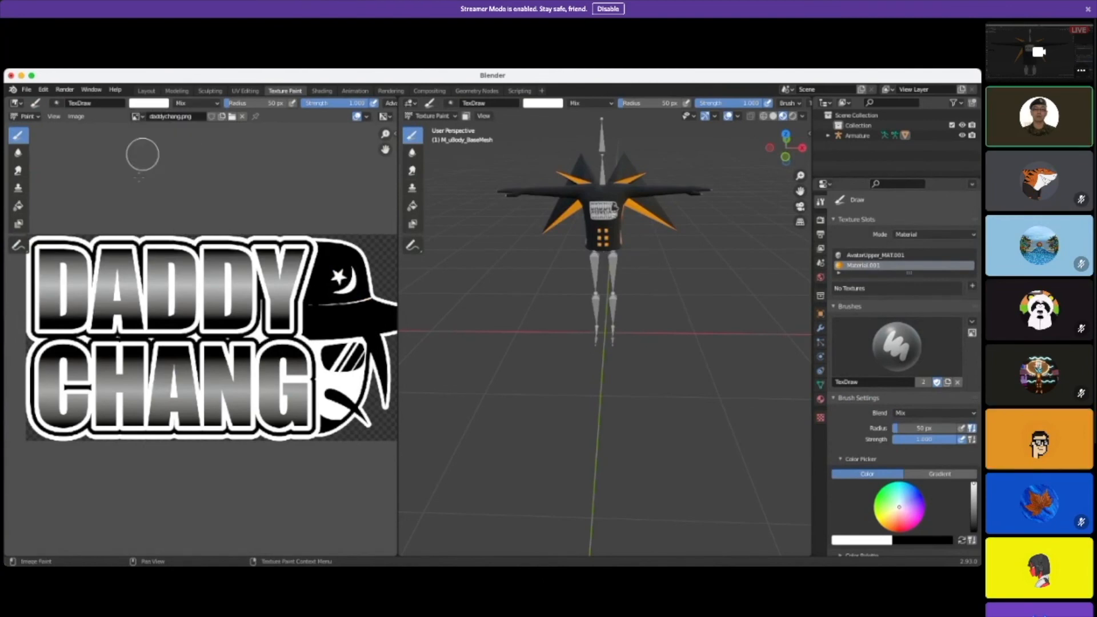
pyautogui.click(151, 105)
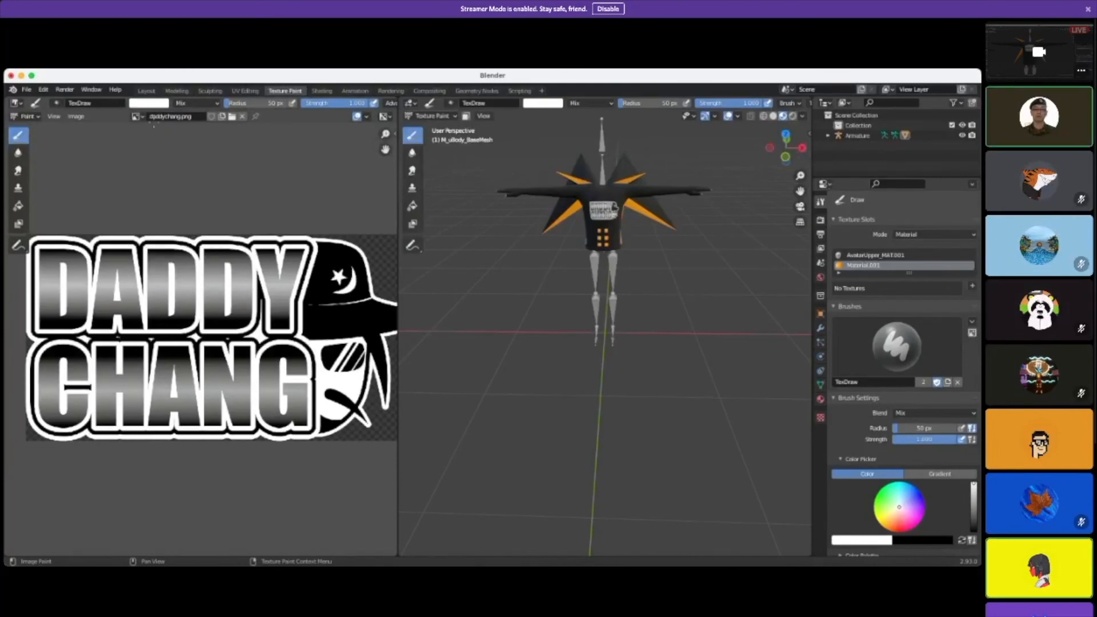
pyautogui.click(146, 91)
pyautogui.scroll(5, 520, 223)
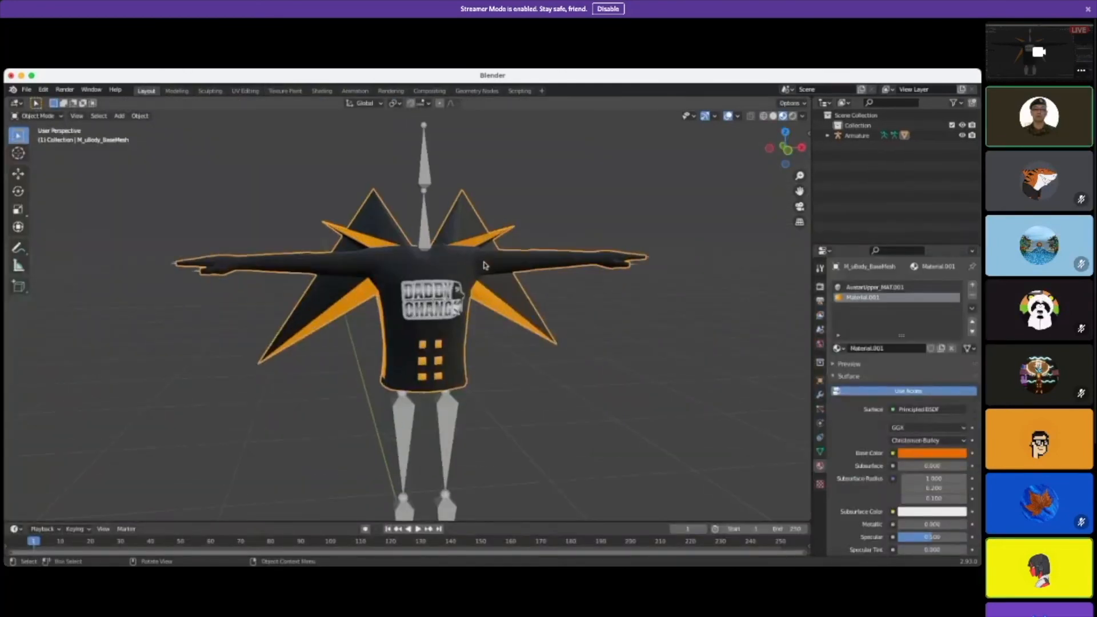
pyautogui.scroll(-4, 611, 362)
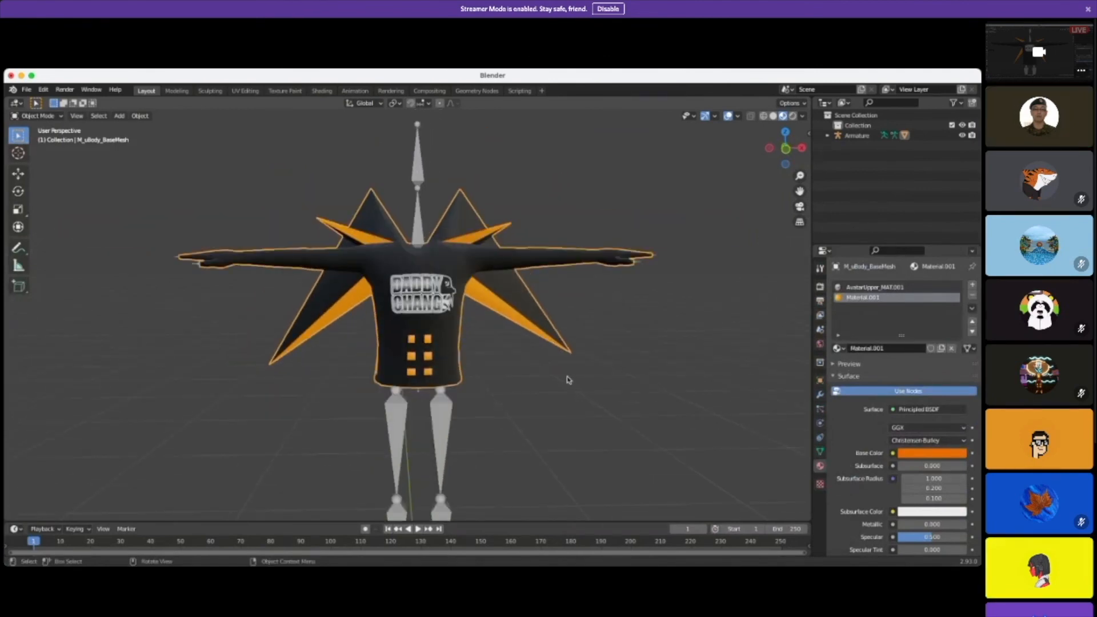
pyautogui.scroll(1, 553, 400)
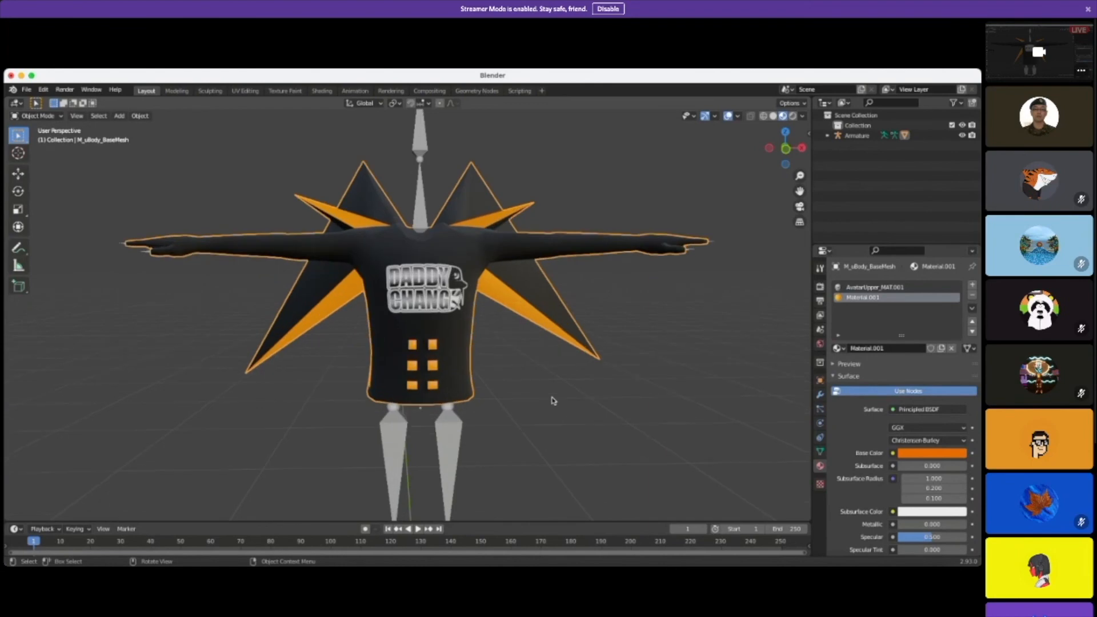
pyautogui.moveTo(553, 400)
pyautogui.mouseDown(button='middle')
pyautogui.moveTo(540, 384)
pyautogui.moveTo(488, 395)
pyautogui.moveTo(551, 398)
pyautogui.mouseUp(button='middle')
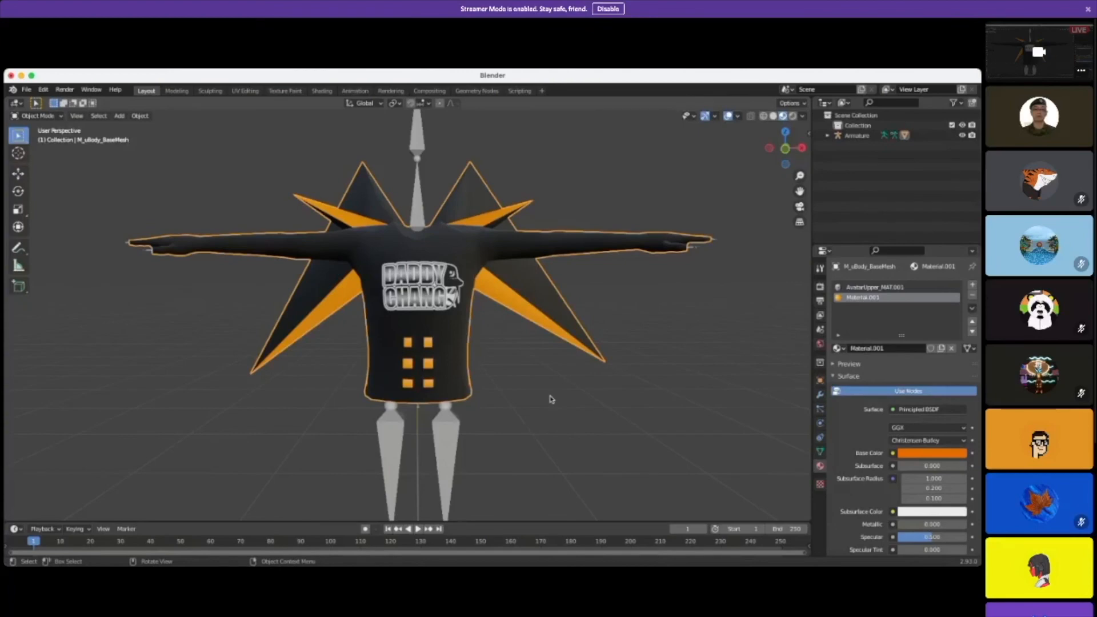
pyautogui.scroll(-5, 541, 369)
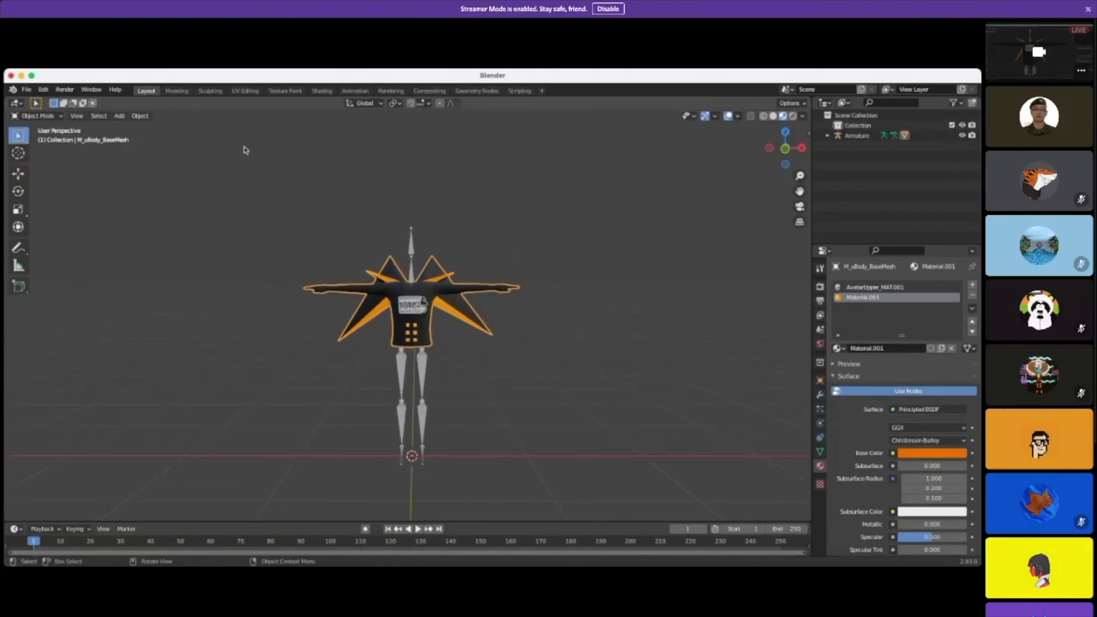
# Step: Move the shirt and its armature along the X axis away from the origin, and place the 3D cursor on the shirt
pyautogui.moveTo(249, 210); pyautogui.dragTo(567, 476)
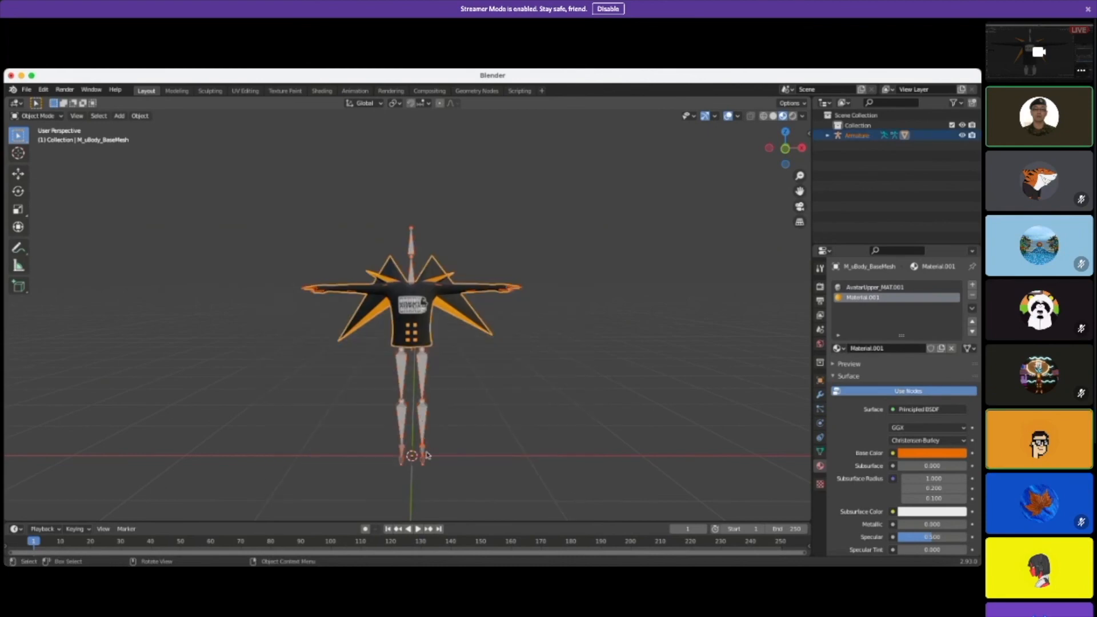
pyautogui.click(19, 173)
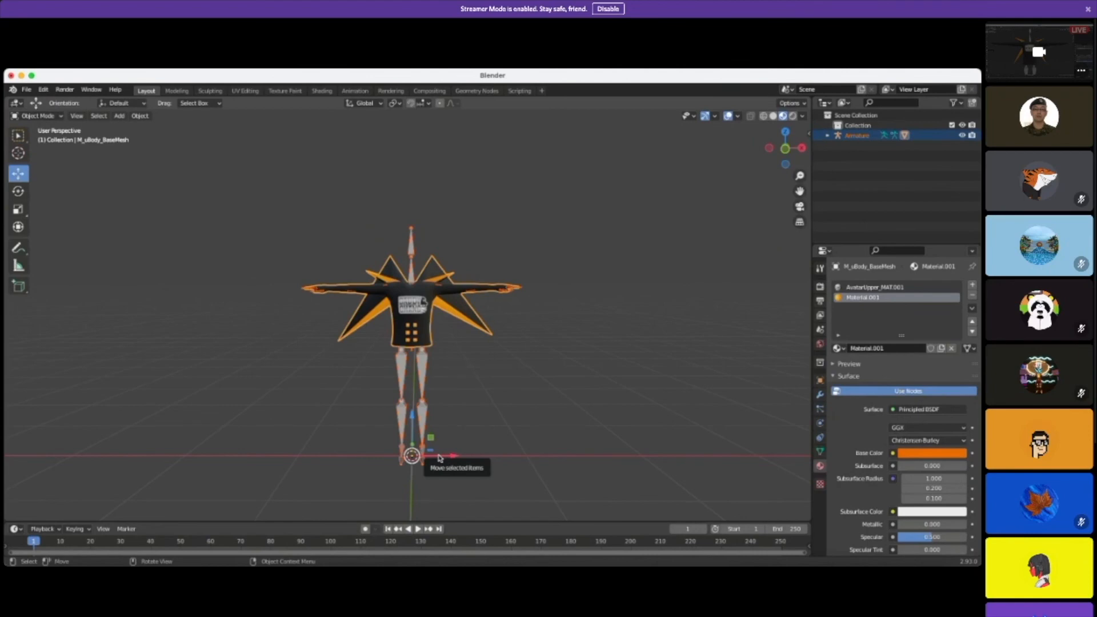
pyautogui.moveTo(441, 458); pyautogui.dragTo(590, 448)
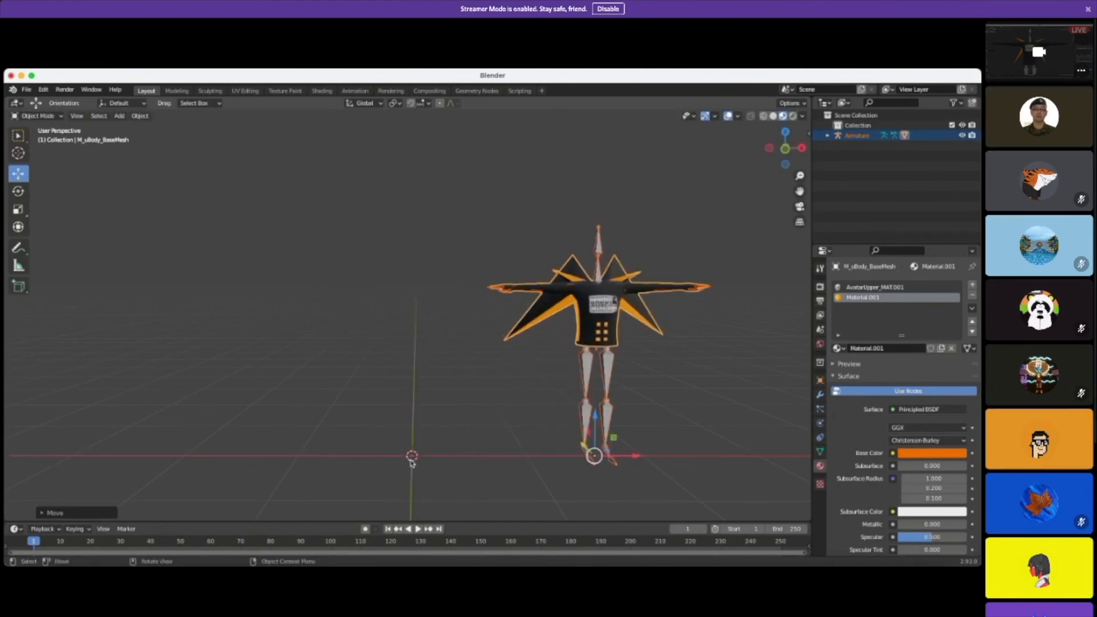
pyautogui.keyDown('shift'); pyautogui.rightClick(584, 339); pyautogui.keyUp('shift')
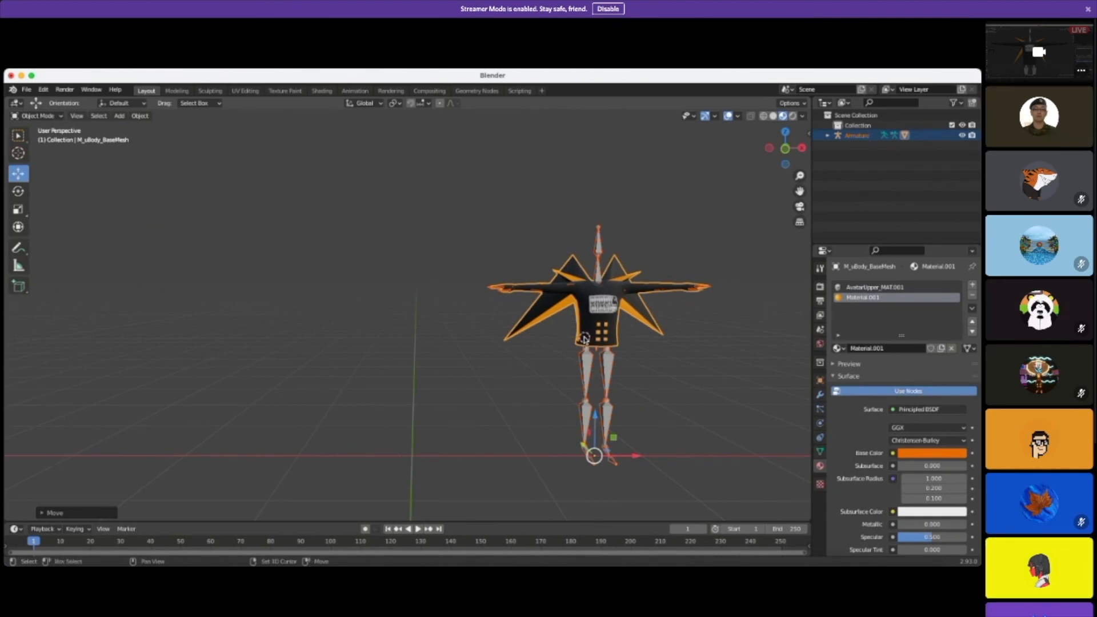
pyautogui.click(549, 378)
pyautogui.click(42, 89)
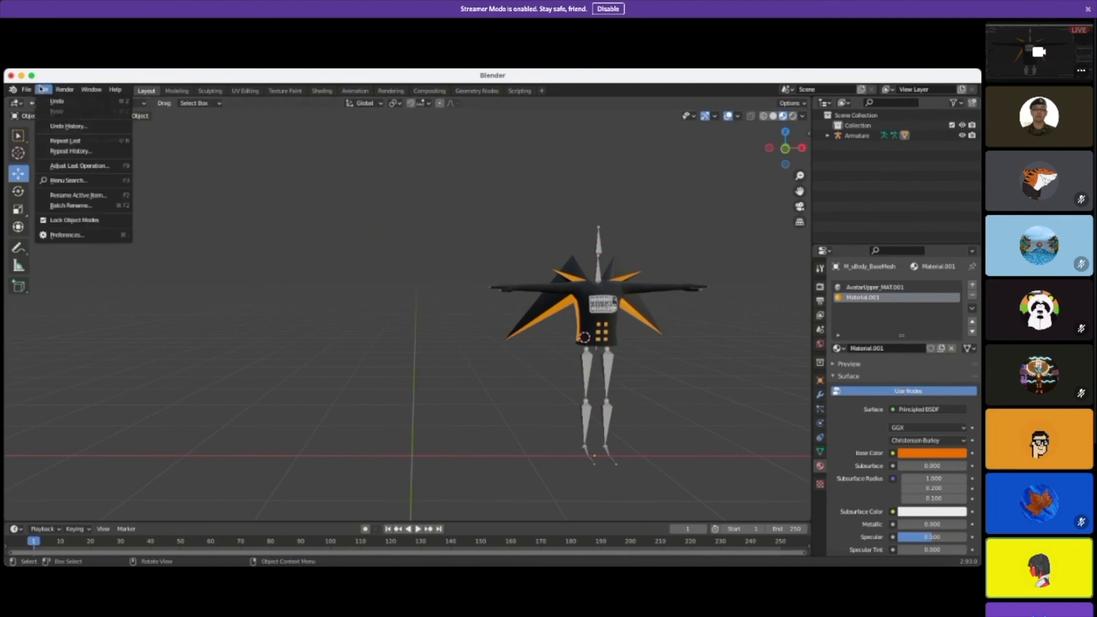
pyautogui.click(55, 103)
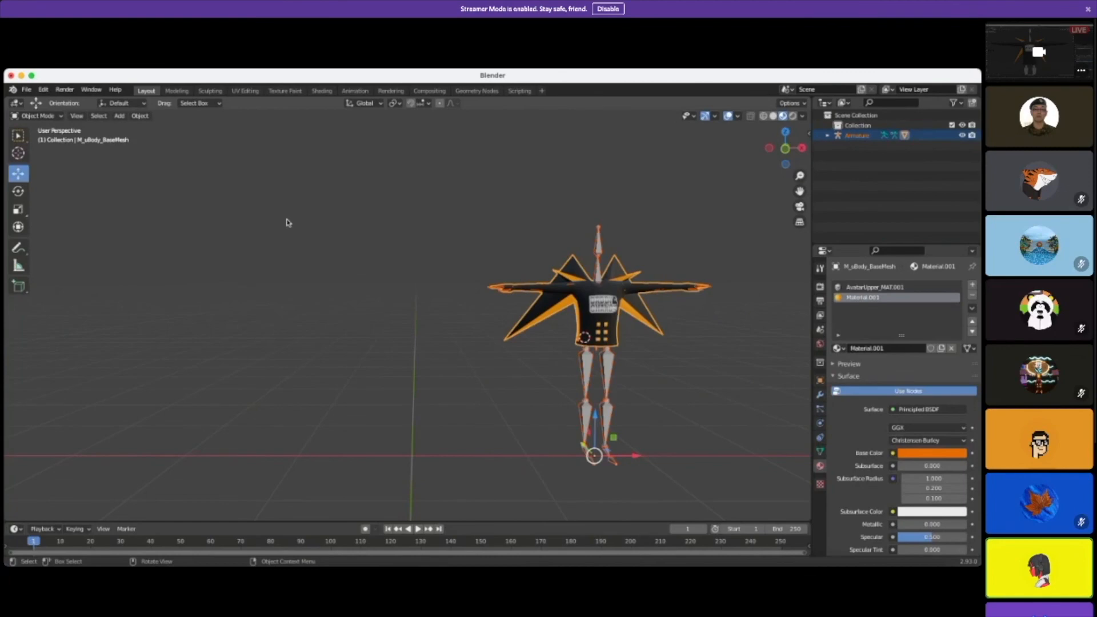
# Step: Start a new file without saving the changes to untitled.blend
pyautogui.click(31, 90)
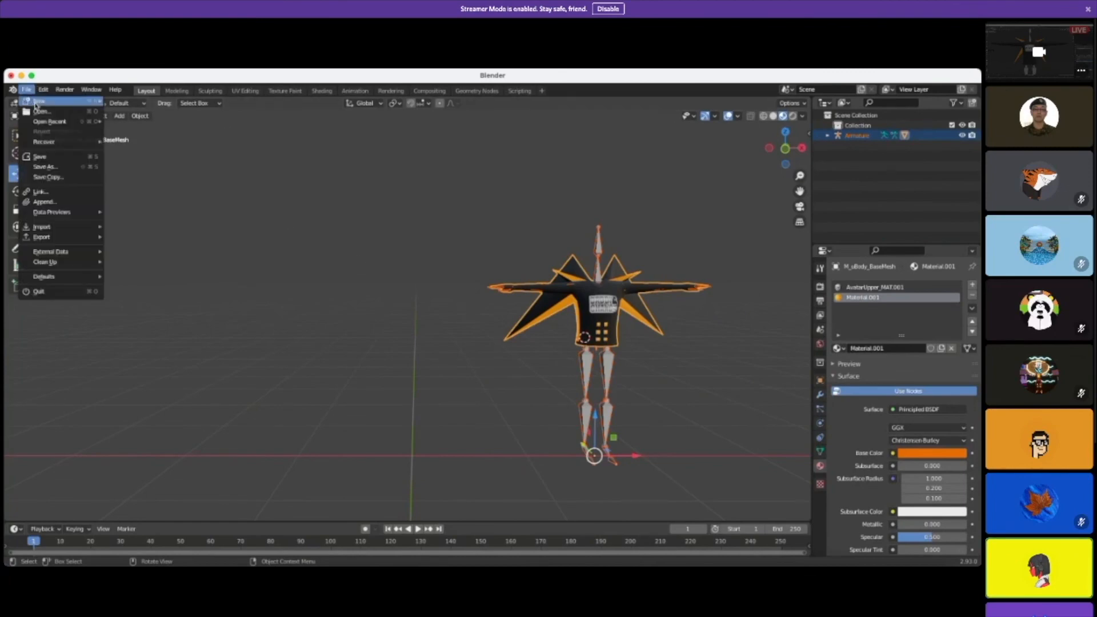
pyautogui.moveTo(43, 106)
pyautogui.click(143, 97)
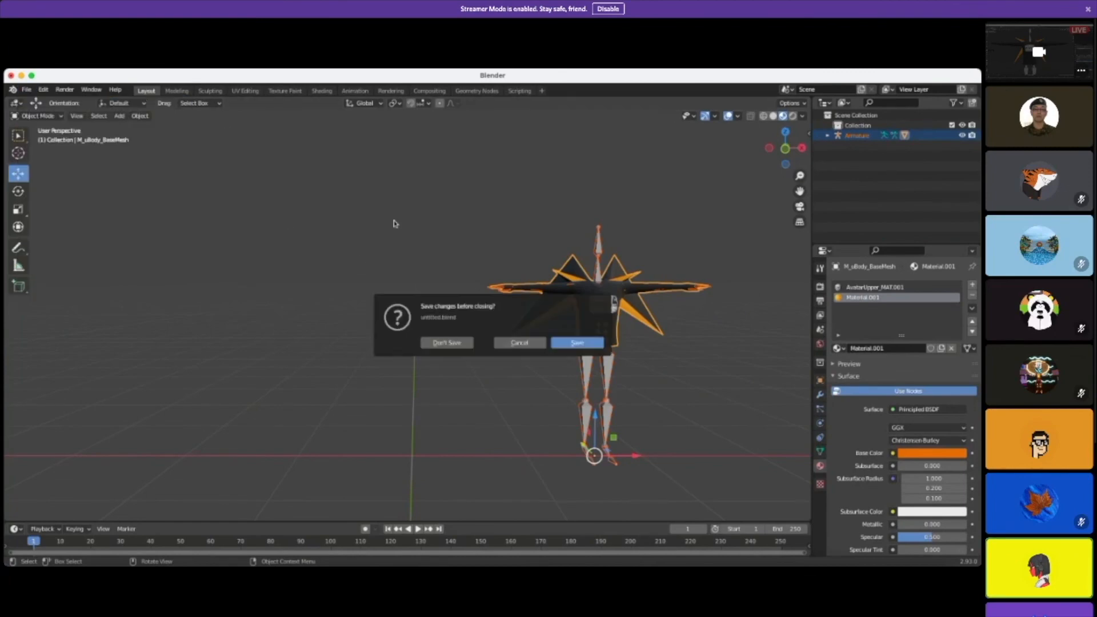
pyautogui.click(447, 342)
# Step: Delete the default camera, cube and light from the new scene
pyautogui.moveTo(219, 252); pyautogui.dragTo(323, 386)
pyautogui.moveTo(448, 424); pyautogui.dragTo(422, 408, button='middle')
pyautogui.press('a')
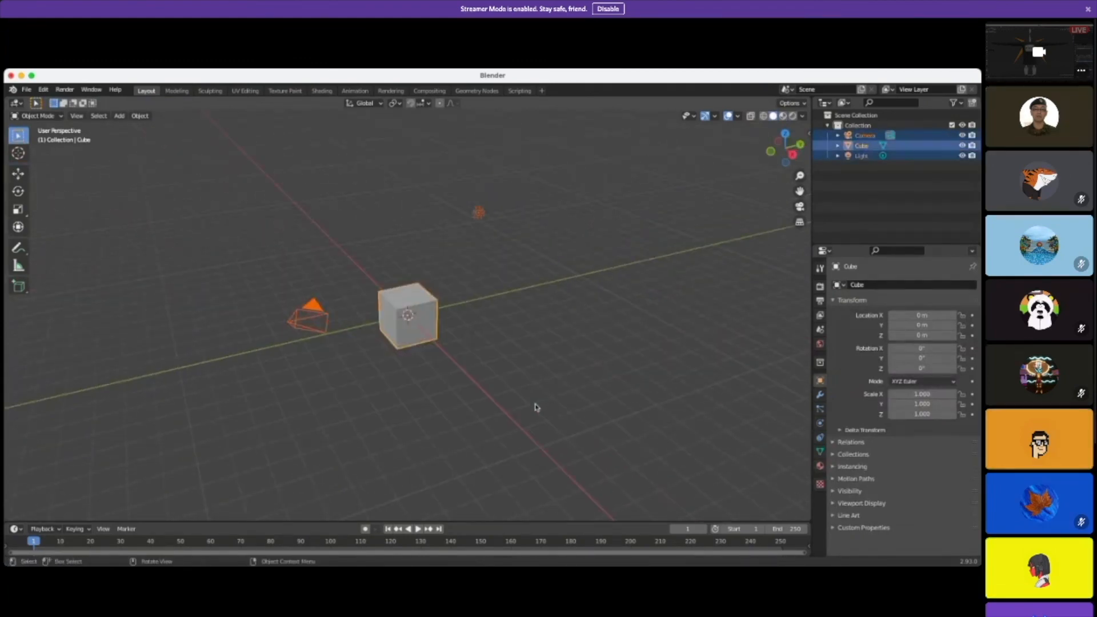
pyautogui.press('Delete')
# Step: Import the full-body base avatar from a glTF 2.0 file
pyautogui.click(27, 89)
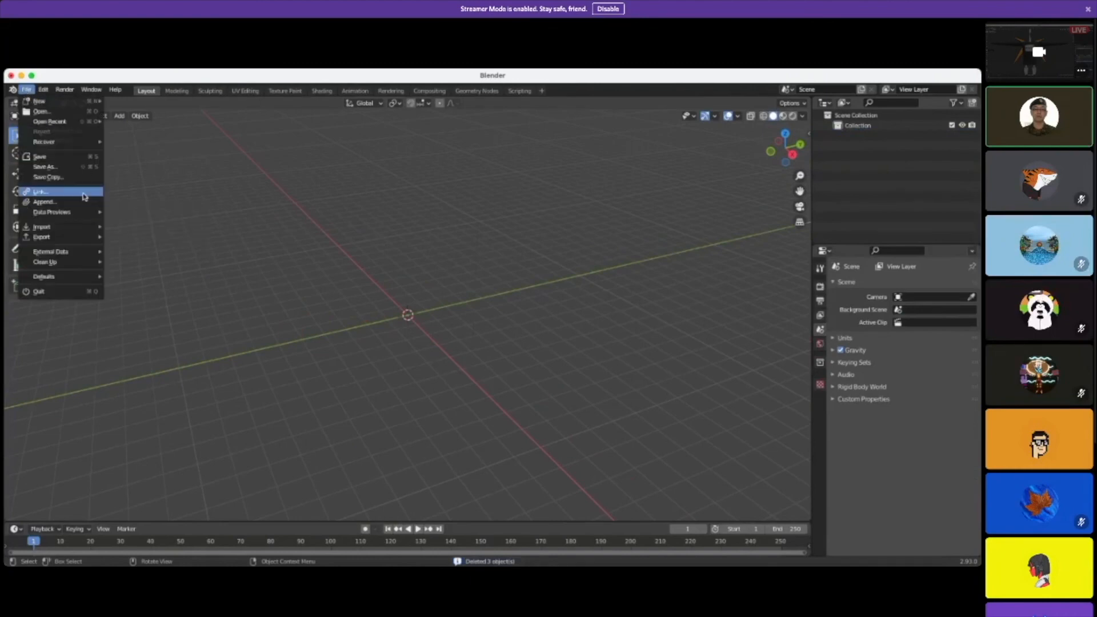
pyautogui.moveTo(73, 227)
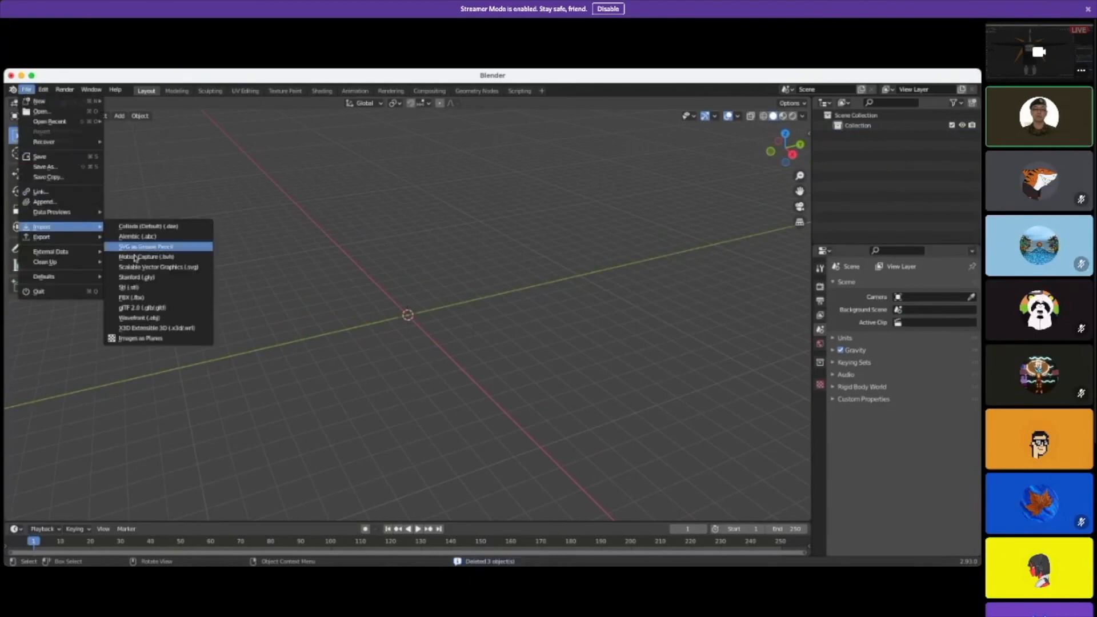
pyautogui.click(163, 308)
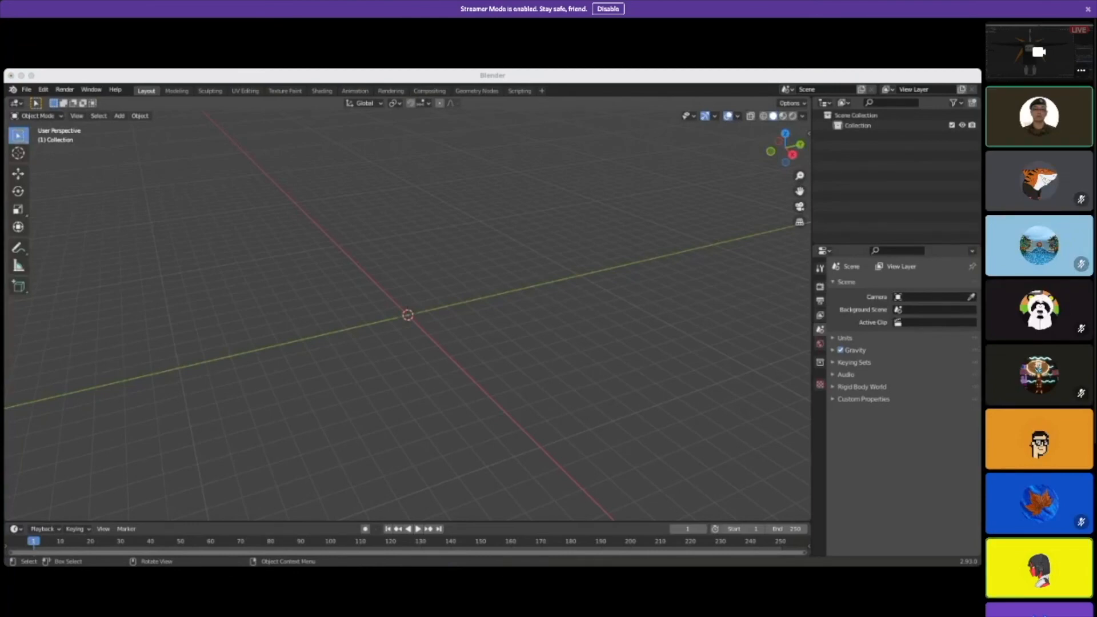
pyautogui.scroll(8, 467, 337)
pyautogui.moveTo(460, 360); pyautogui.dragTo(538, 362, button='middle')
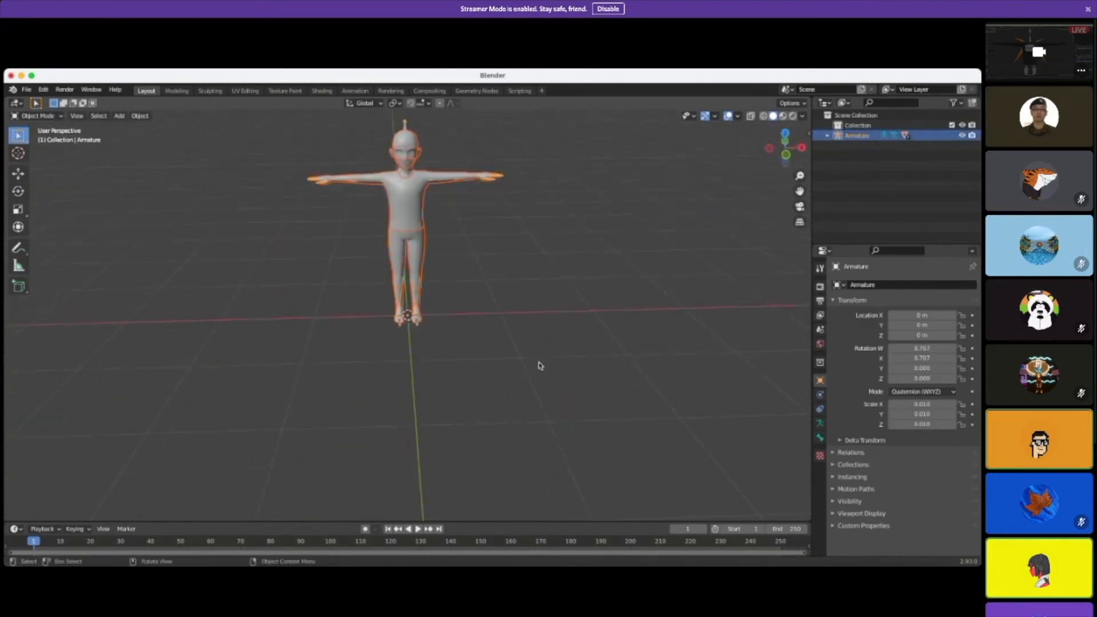
# Step: Show the avatar's transform values beside the viewport and look through the viewport gizmo options
pyautogui.press('n')
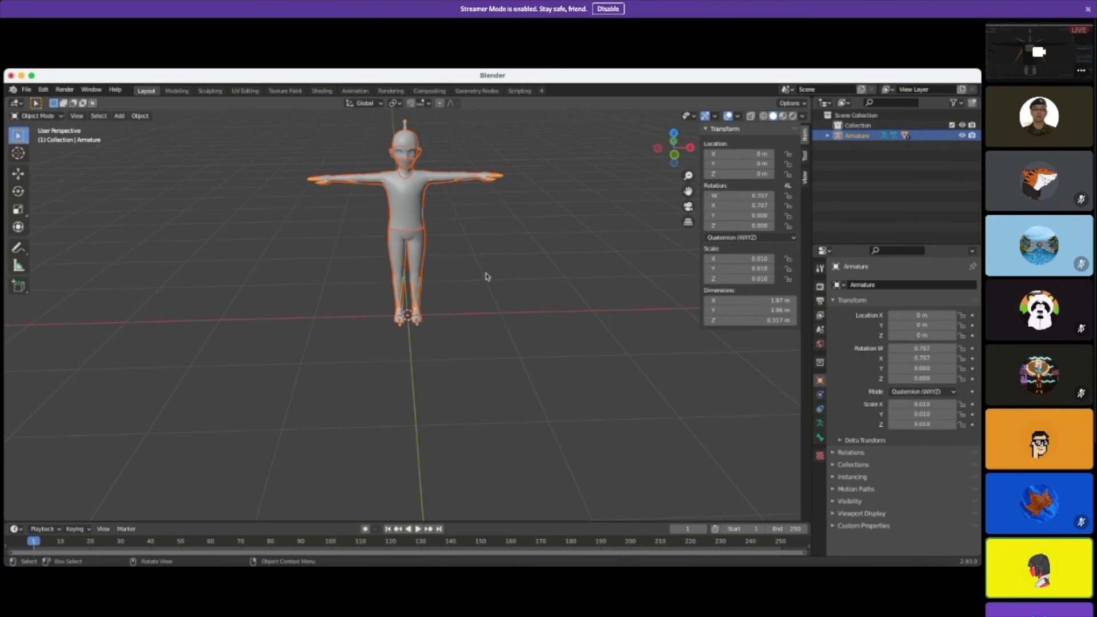
pyautogui.moveTo(492, 281); pyautogui.dragTo(474, 339, button='middle')
pyautogui.scroll(3, 474, 339)
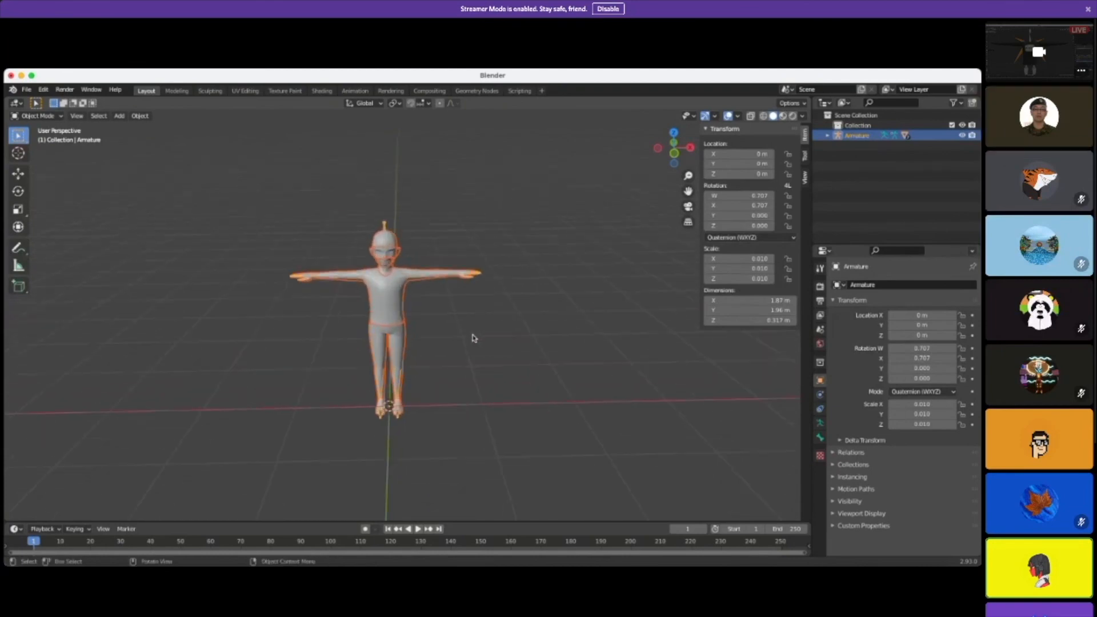
pyautogui.moveTo(215, 196); pyautogui.dragTo(557, 445)
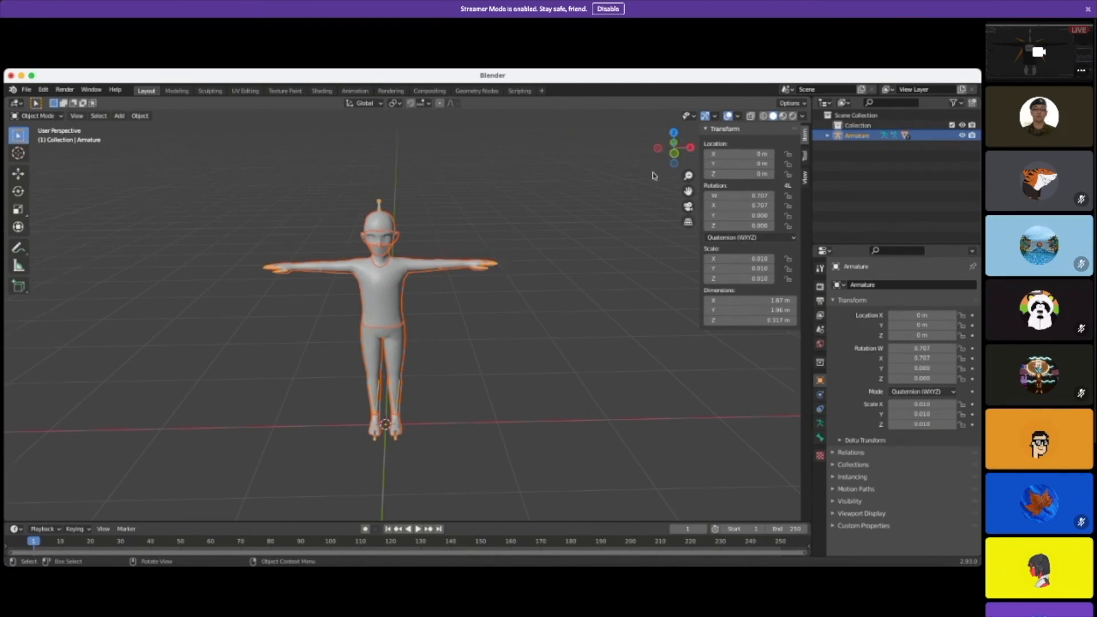
pyautogui.click(716, 117)
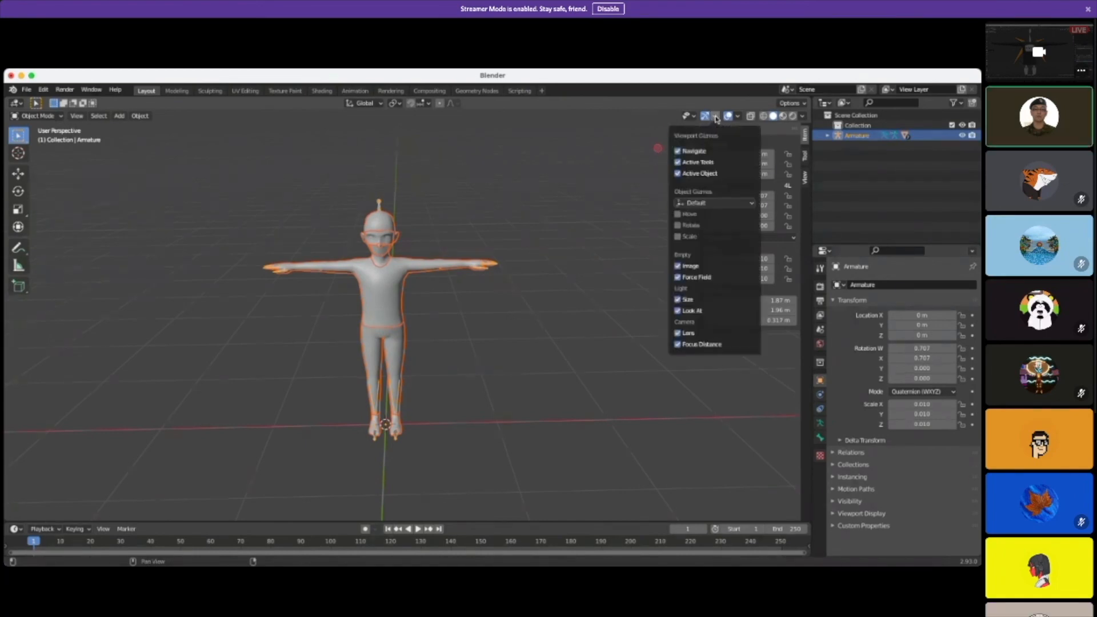
pyautogui.click(257, 256)
pyautogui.moveTo(332, 381); pyautogui.dragTo(330, 369, button='middle')
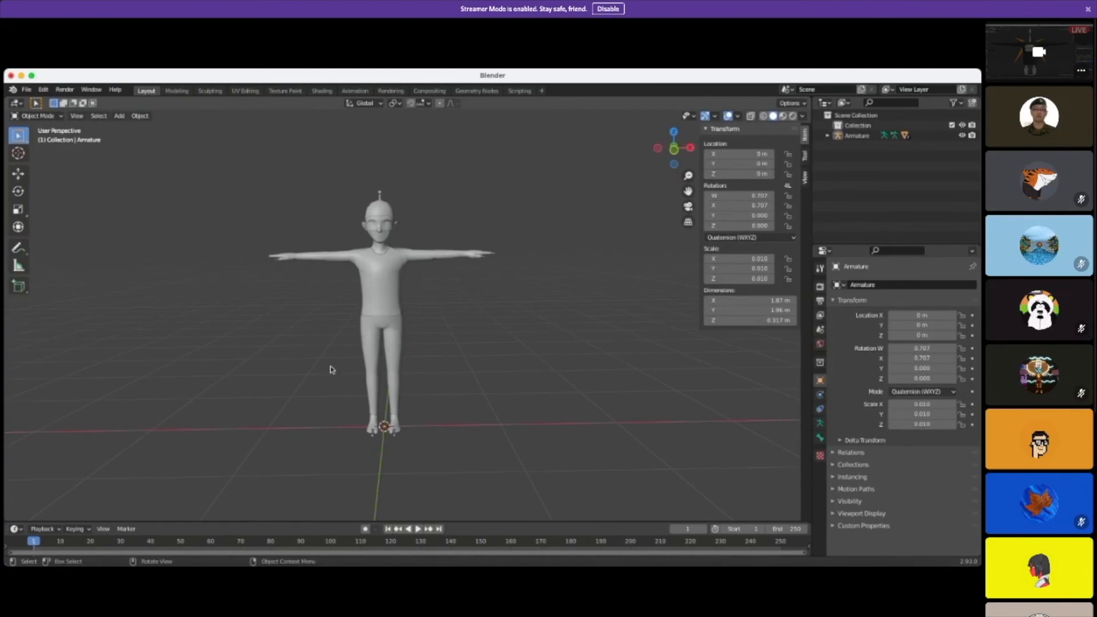
# Step: Inspect how the avatar is divided by selecting its upper body, the whole figure and its lower body in turn
pyautogui.click(393, 297)
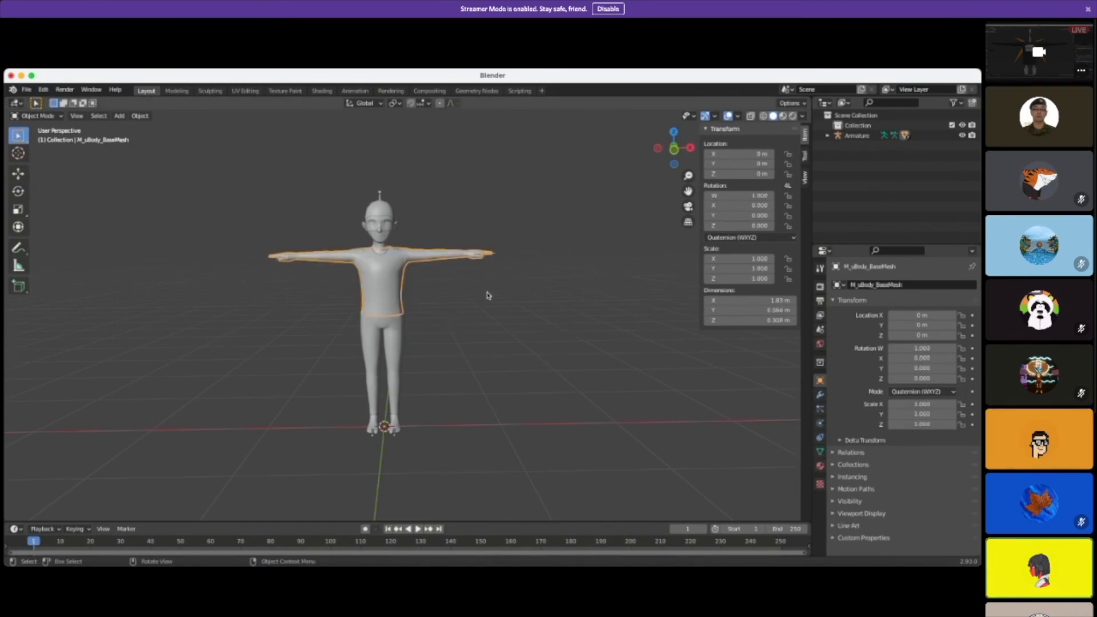
pyautogui.click(481, 346)
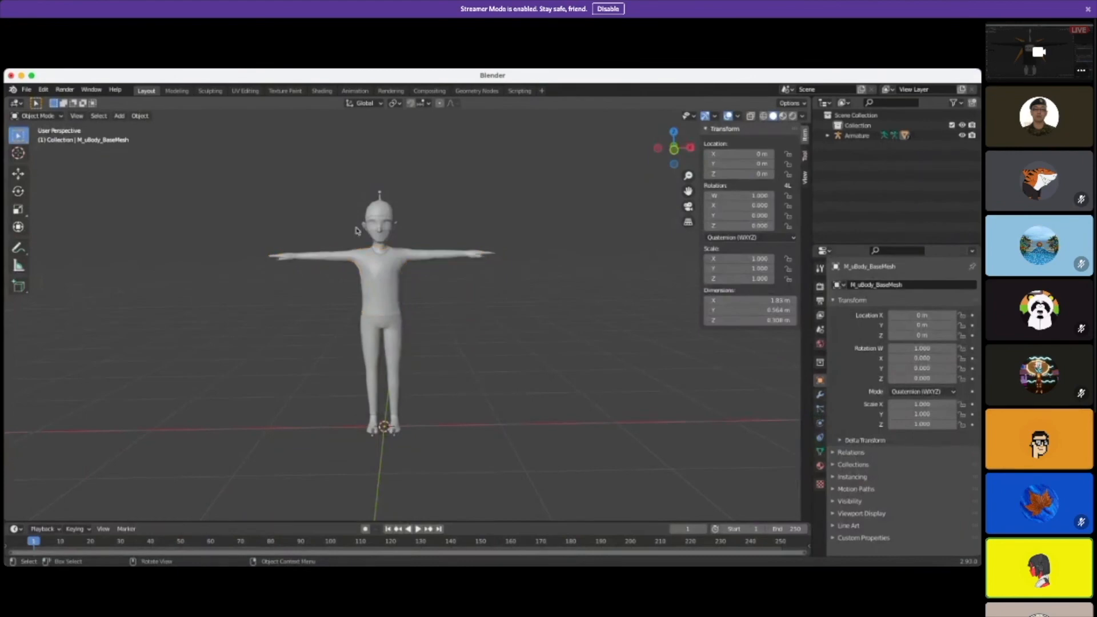
pyautogui.moveTo(246, 187); pyautogui.dragTo(535, 476)
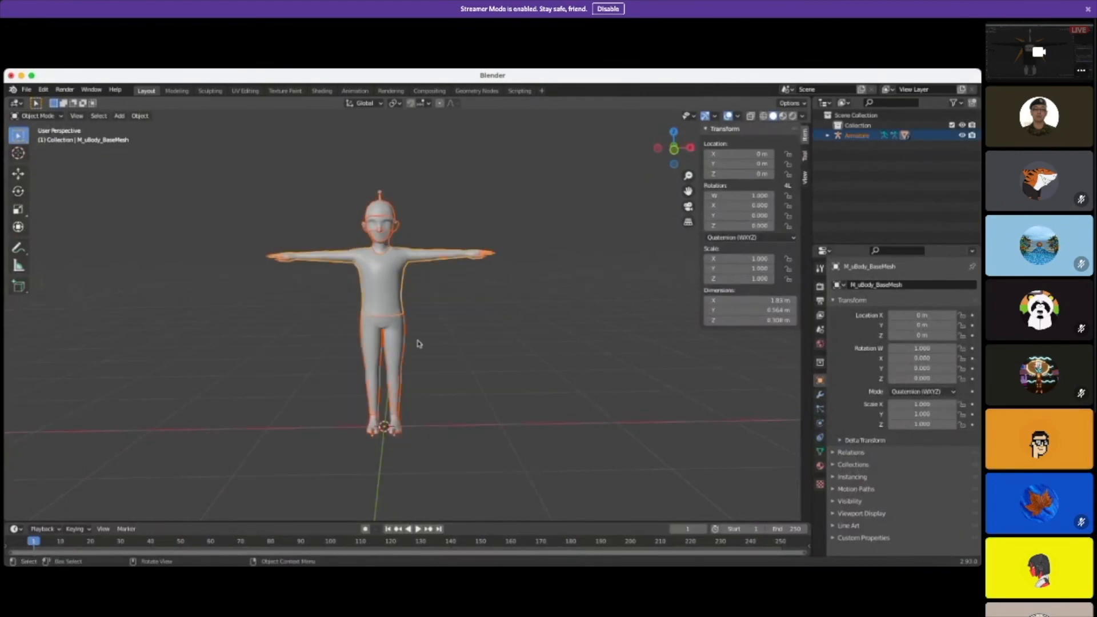
pyautogui.click(448, 325)
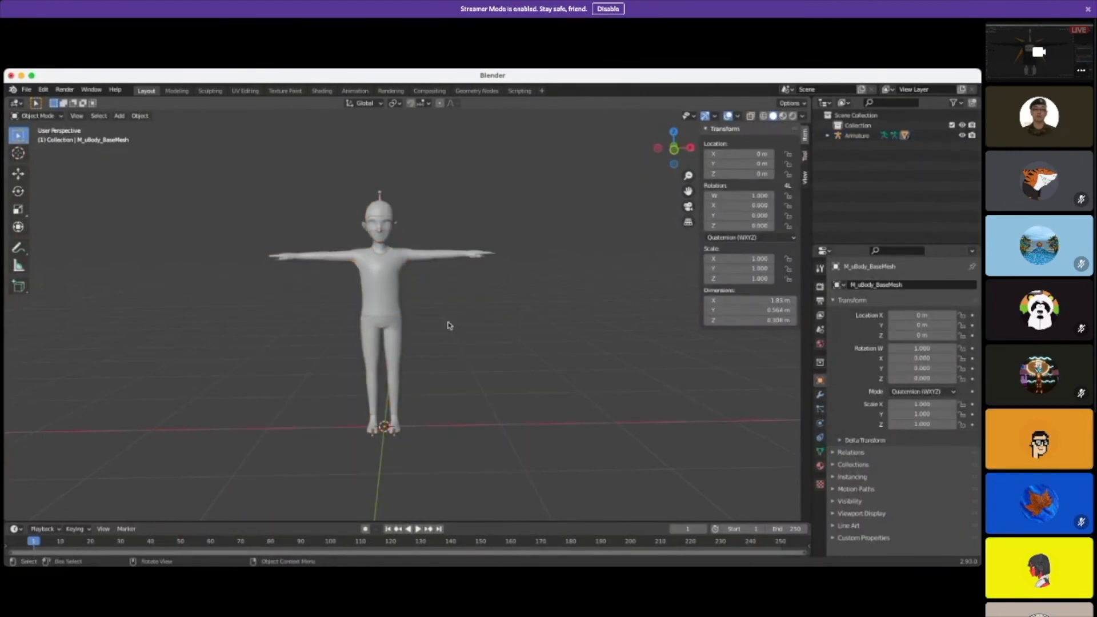
pyautogui.moveTo(473, 386); pyautogui.dragTo(380, 346, button='middle')
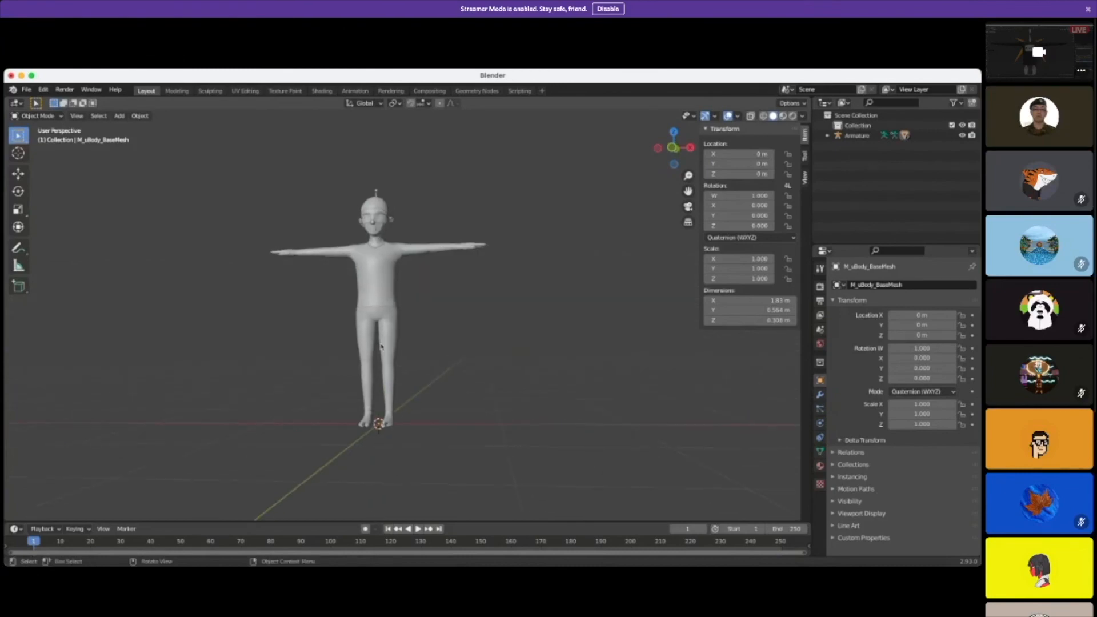
pyautogui.click(394, 351)
pyautogui.click(386, 279)
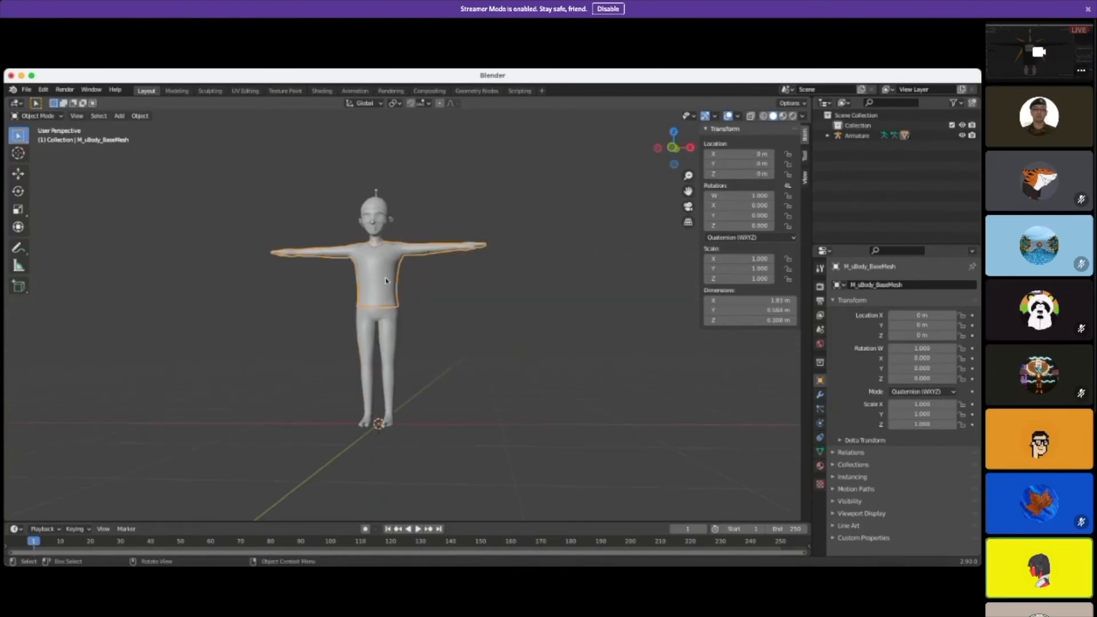
pyautogui.click(392, 353)
pyautogui.click(473, 336)
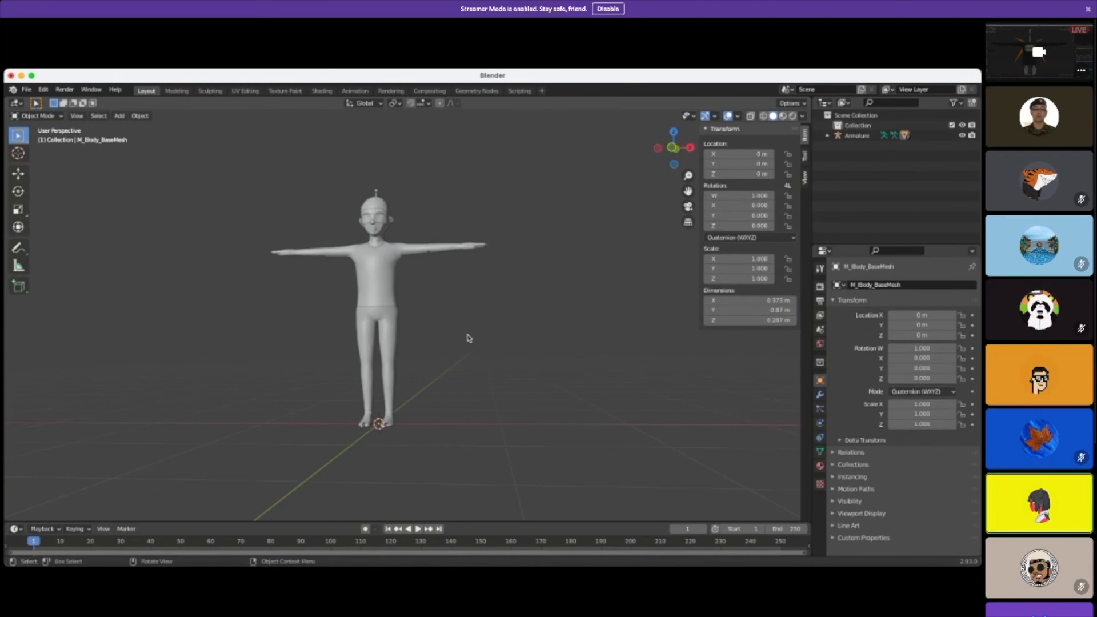
# Step: Select the whole avatar with its armature and hide the transform values in the viewport
pyautogui.moveTo(468, 338); pyautogui.dragTo(472, 365, button='middle')
pyautogui.scroll(3, 473, 366)
pyautogui.scroll(-1, 473, 367)
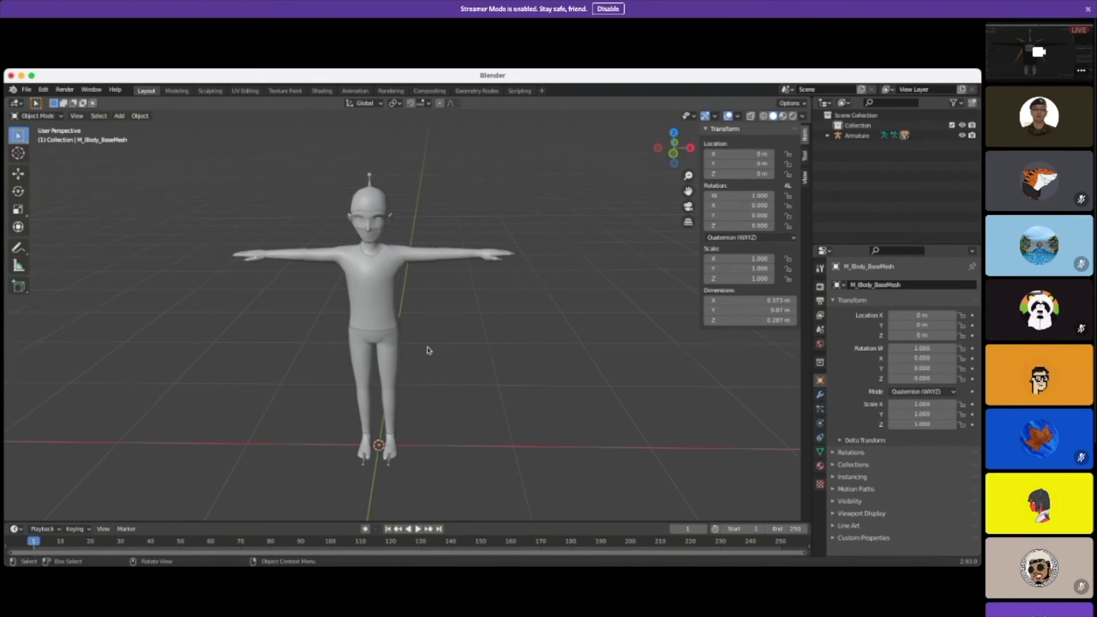
pyautogui.moveTo(220, 168); pyautogui.dragTo(531, 492)
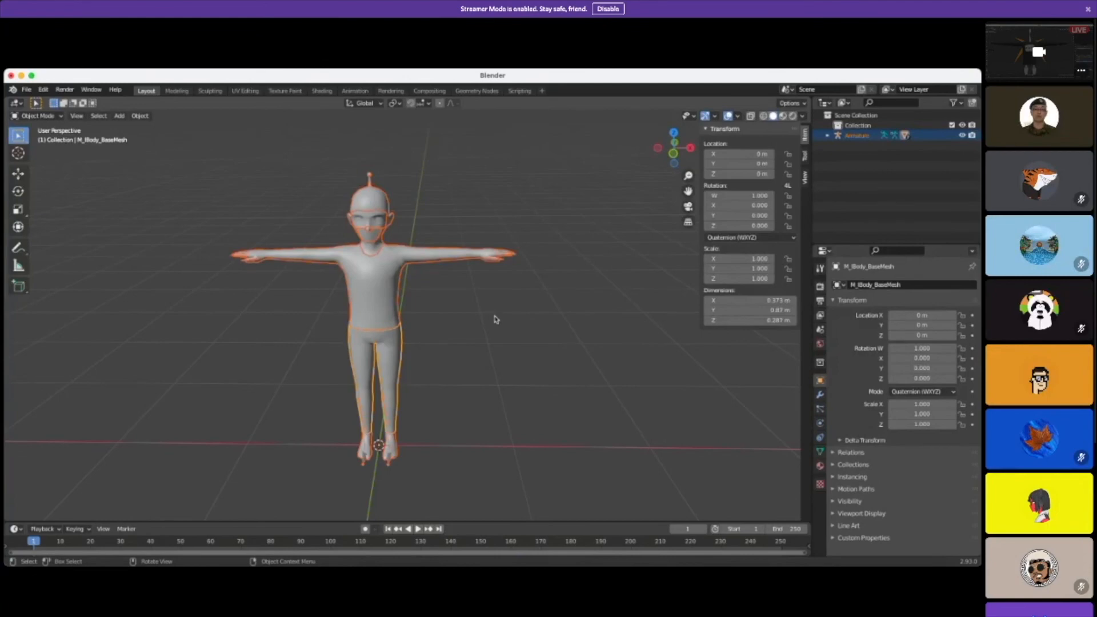
pyautogui.press('n')
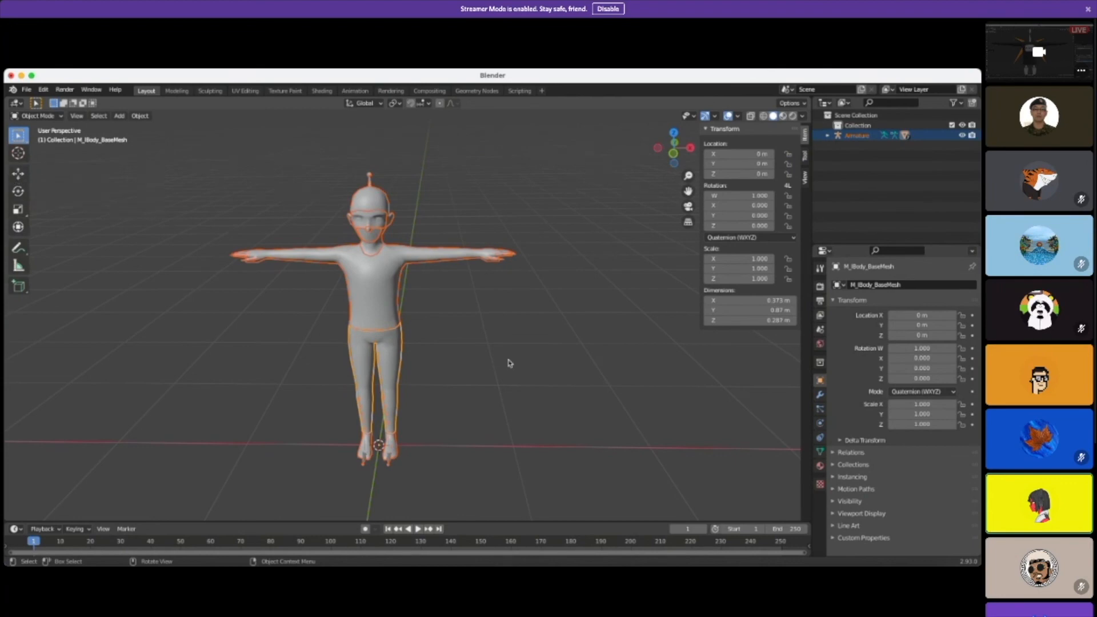
pyautogui.press('n')
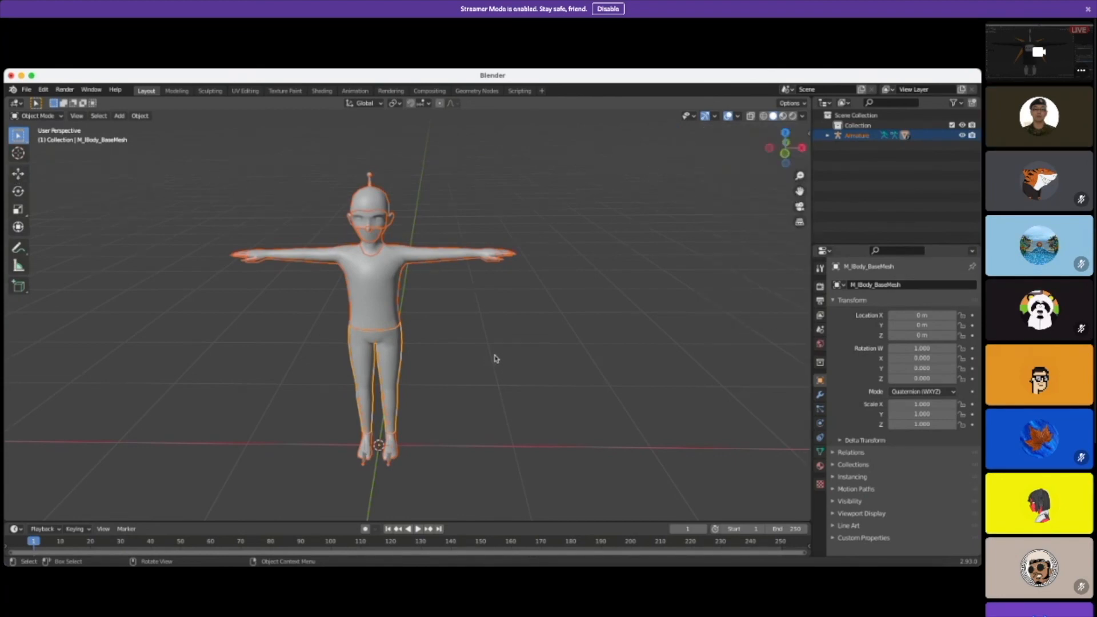
# Step: Move the whole avatar along the X axis away from the world origin
pyautogui.moveTo(193, 172); pyautogui.dragTo(549, 483)
pyautogui.click(18, 174)
pyautogui.moveTo(407, 446); pyautogui.dragTo(608, 441)
# Step: Try a smaller scale on the whole avatar and undo the resize
pyautogui.press('s')
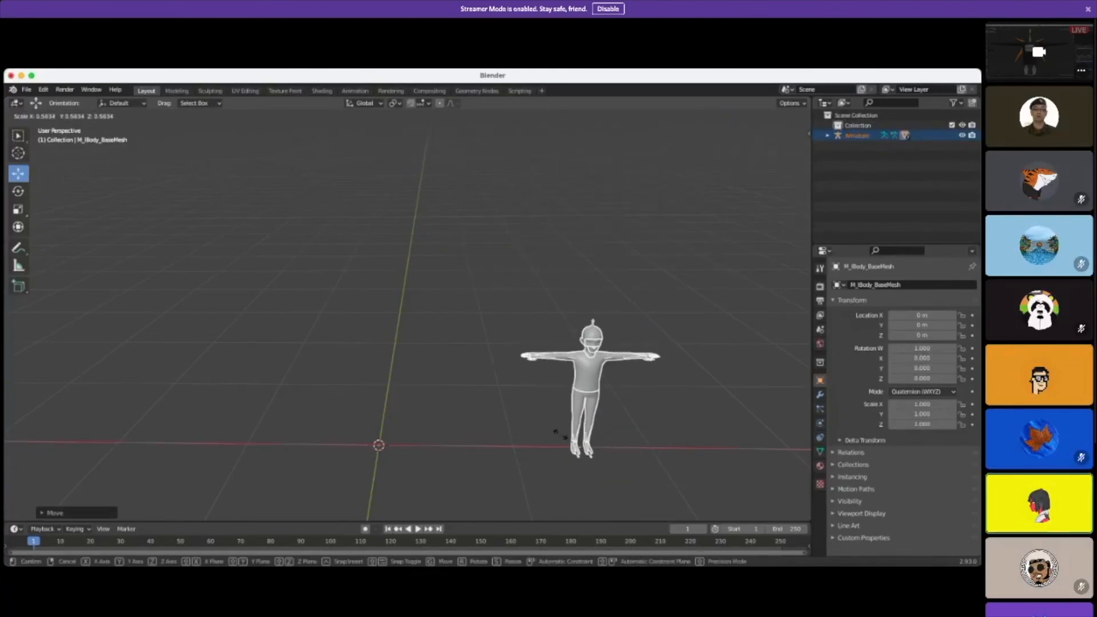
pyautogui.click(549, 434)
pyautogui.click(43, 90)
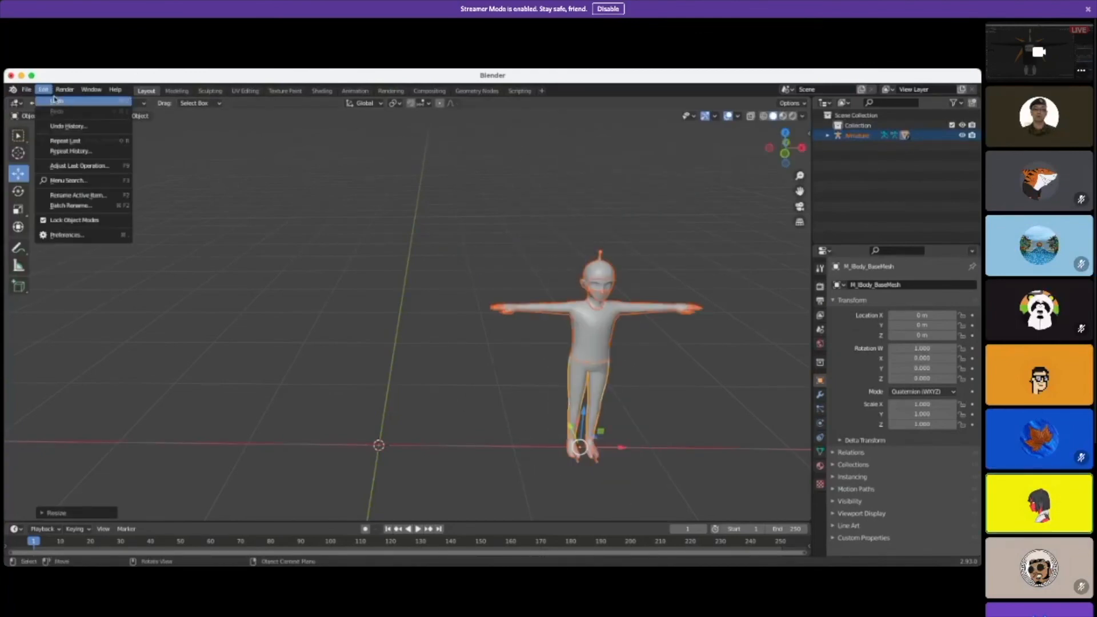
pyautogui.click(55, 102)
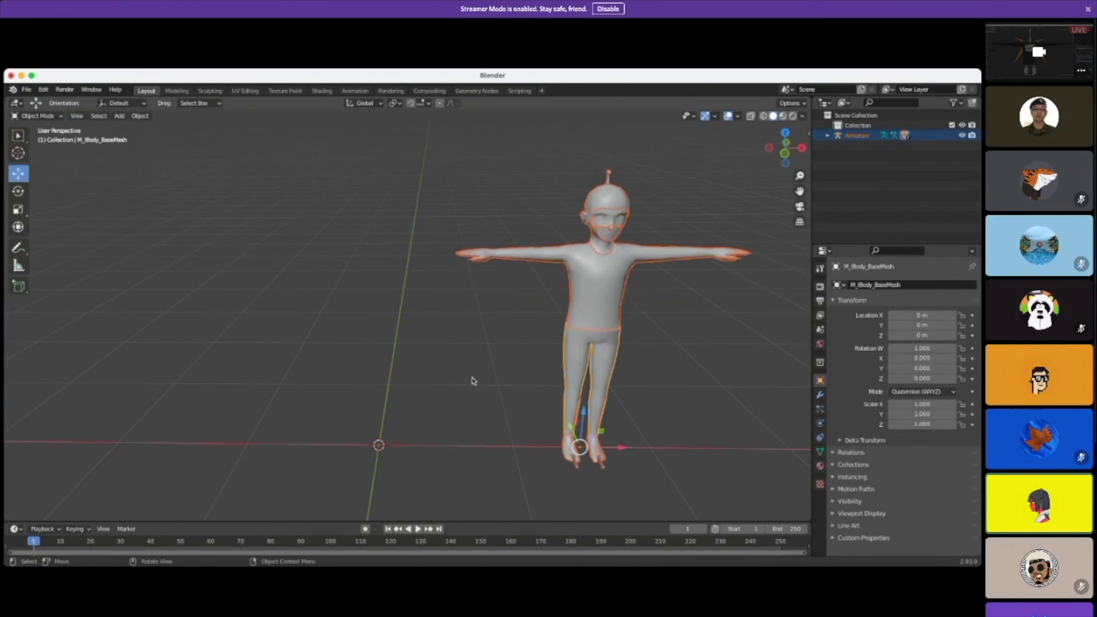
# Step: Show the transform values again and move the avatar back along the X axis, closer to the world origin
pyautogui.press('n')
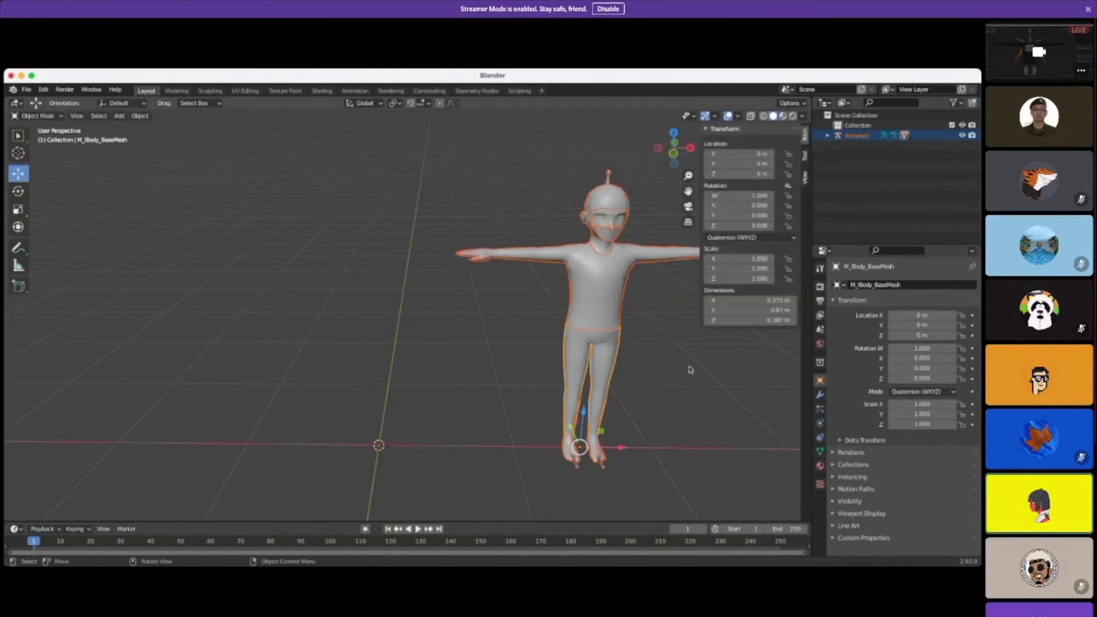
pyautogui.moveTo(609, 449); pyautogui.dragTo(562, 457)
pyautogui.scroll(-2, 464, 347)
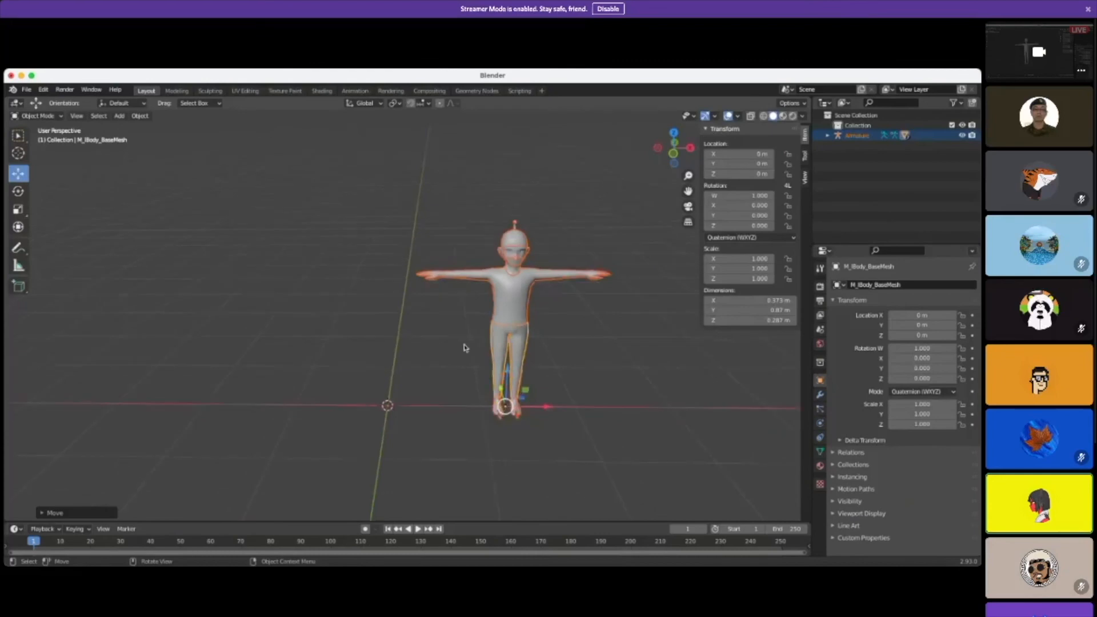
pyautogui.scroll(-1, 464, 335)
pyautogui.moveTo(524, 391); pyautogui.dragTo(531, 392)
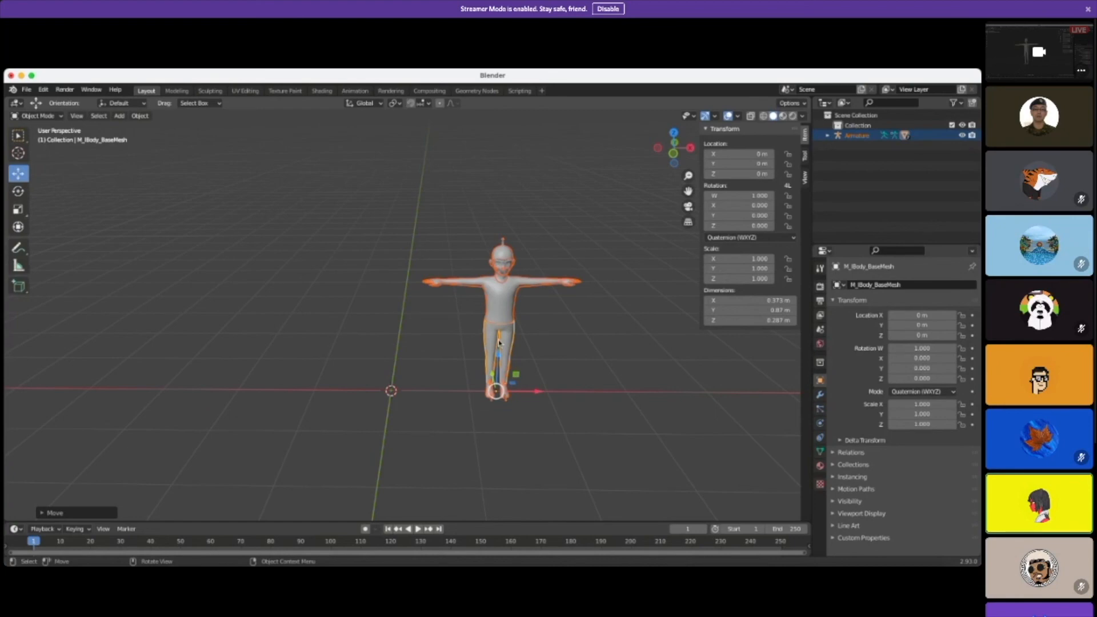
pyautogui.scroll(4, 528, 398)
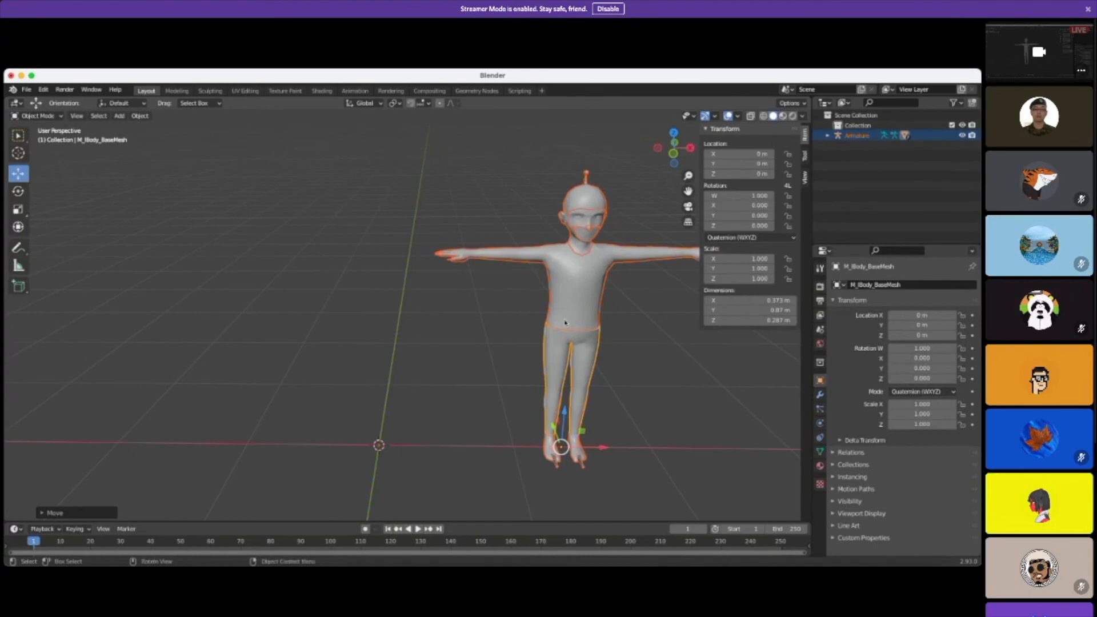
pyautogui.scroll(-2, 508, 371)
pyautogui.moveTo(575, 431)
pyautogui.mouseDown()
pyautogui.moveTo(550, 429)
pyautogui.moveTo(581, 431)
pyautogui.mouseUp()
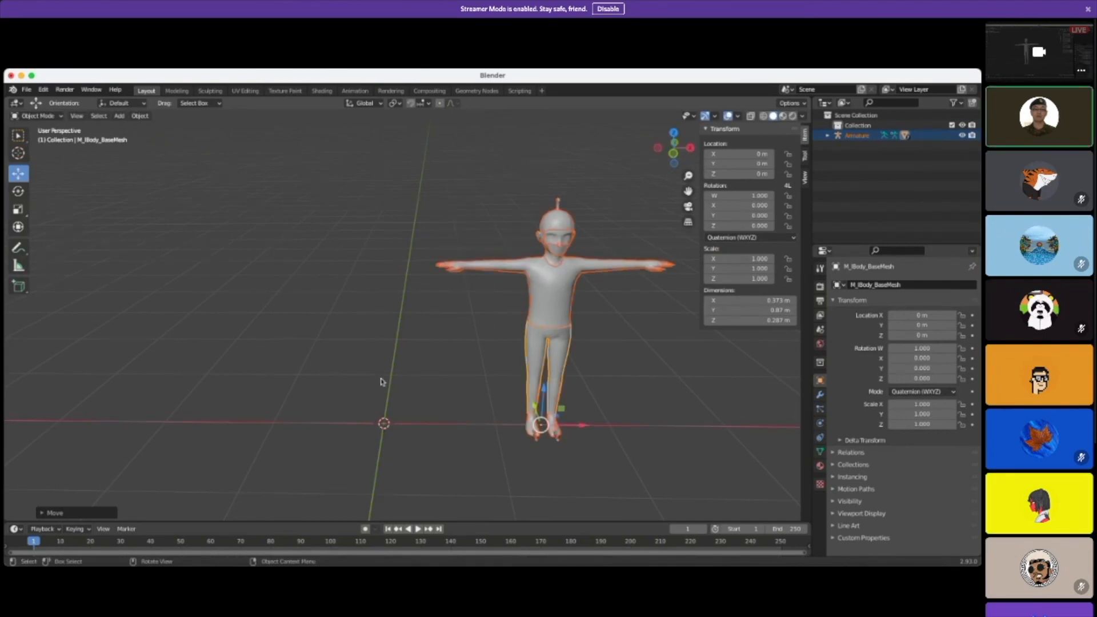
pyautogui.scroll(2, 473, 377)
pyautogui.scroll(-2, 473, 377)
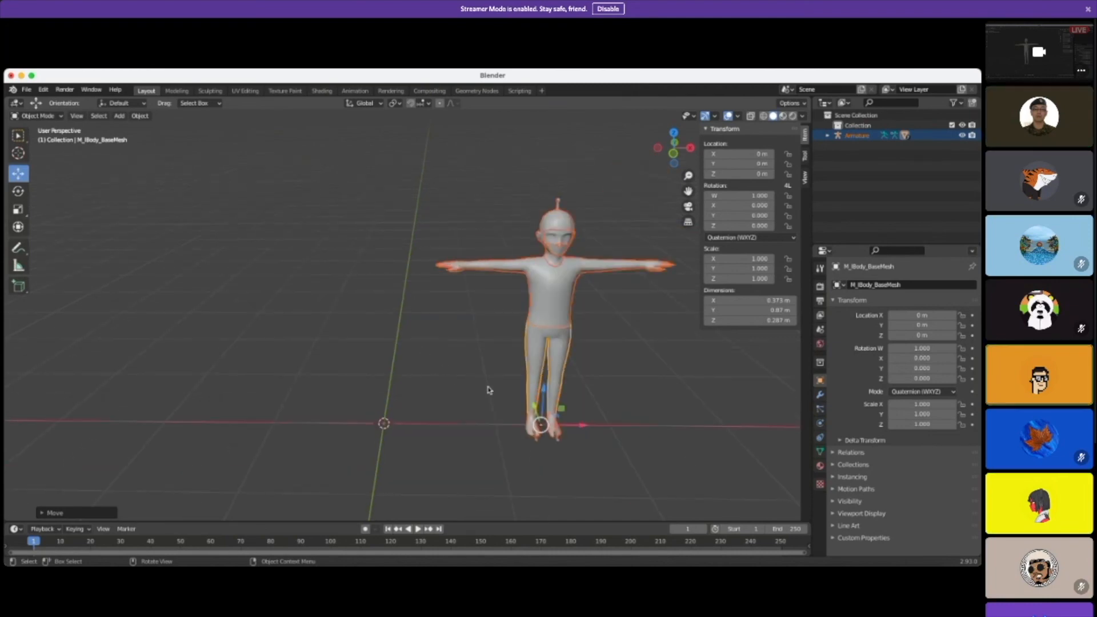
# Step: Try setting the whole avatar's geometry to its origin with Geometry to Origin, and undo it
pyautogui.click(46, 116)
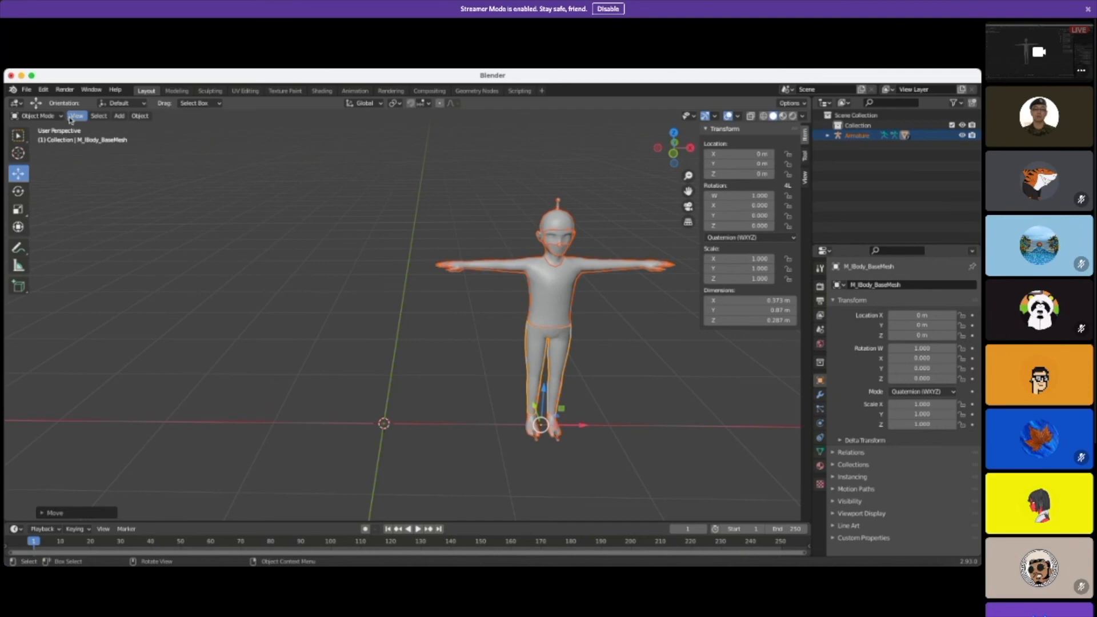
pyautogui.click(137, 116)
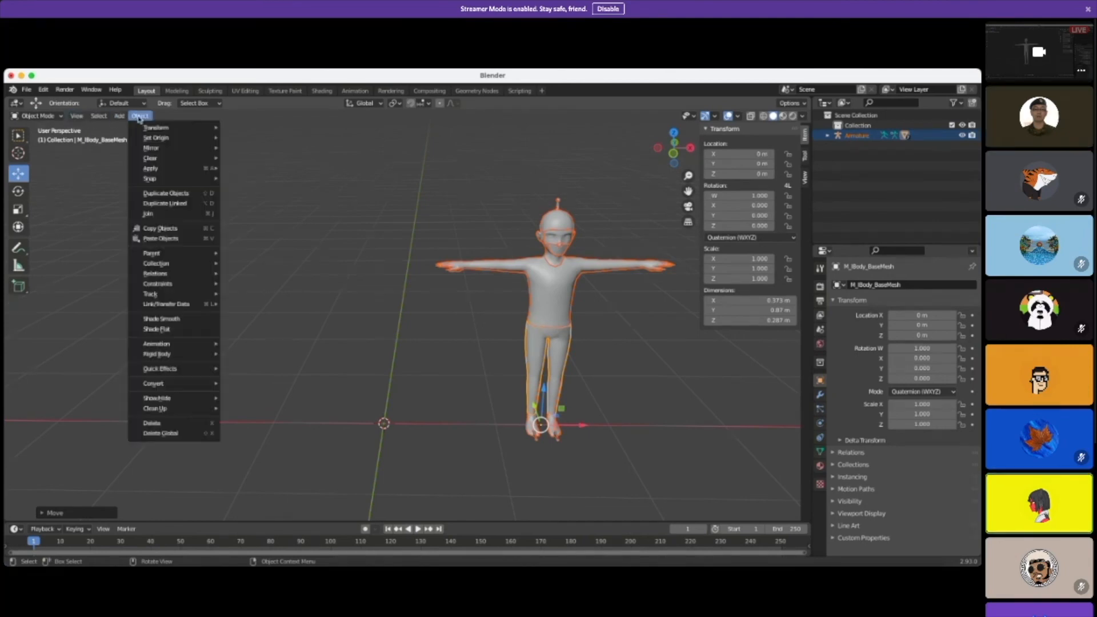
pyautogui.moveTo(195, 126)
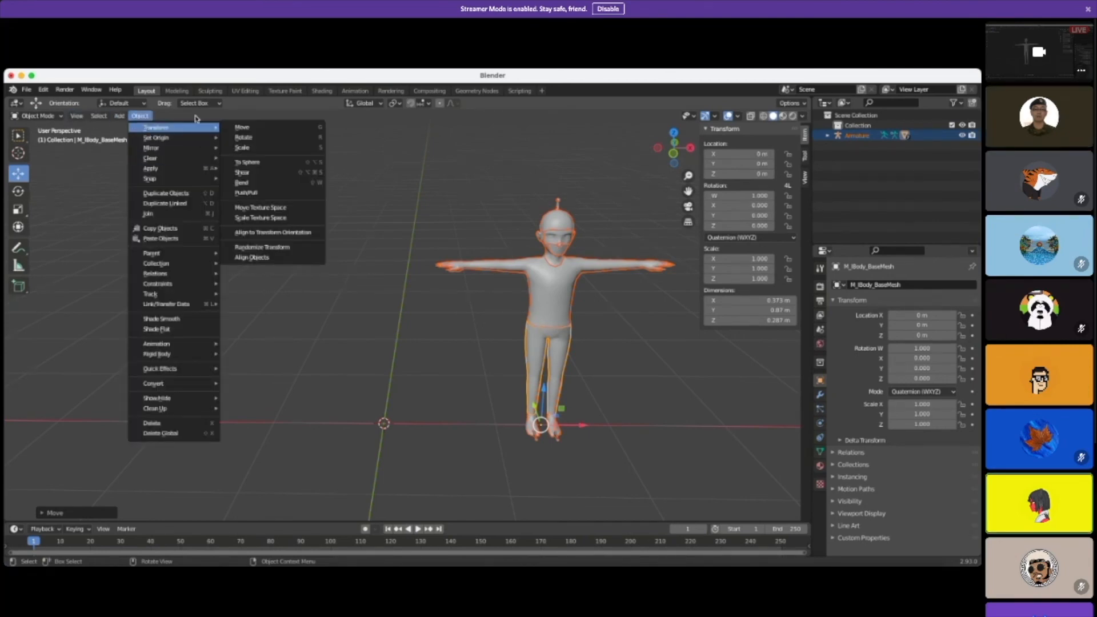
pyautogui.moveTo(168, 153)
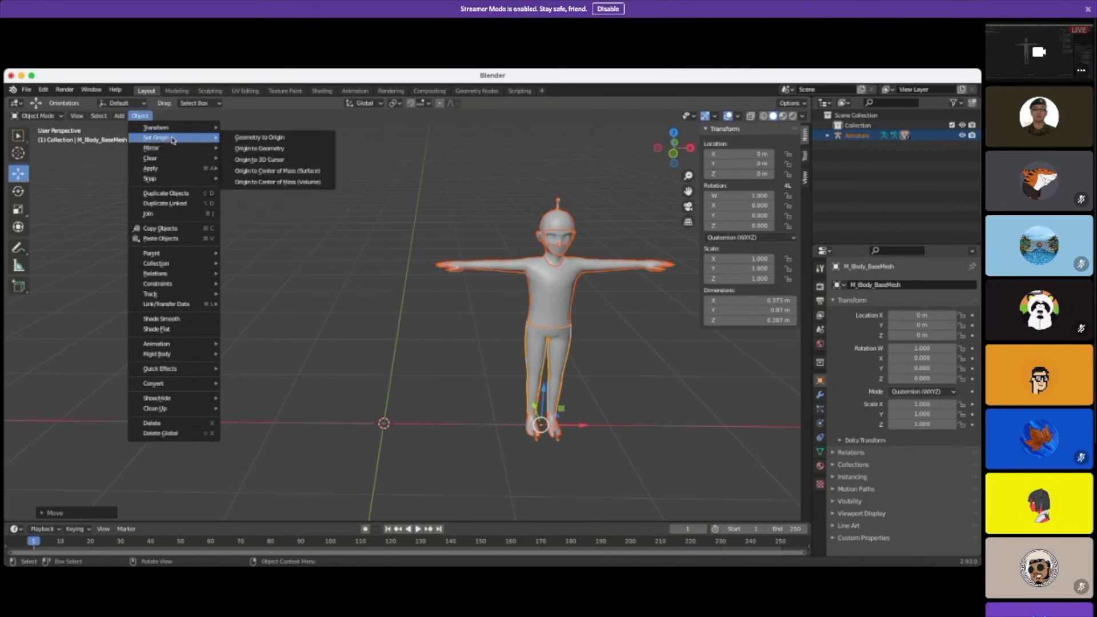
pyautogui.click(277, 138)
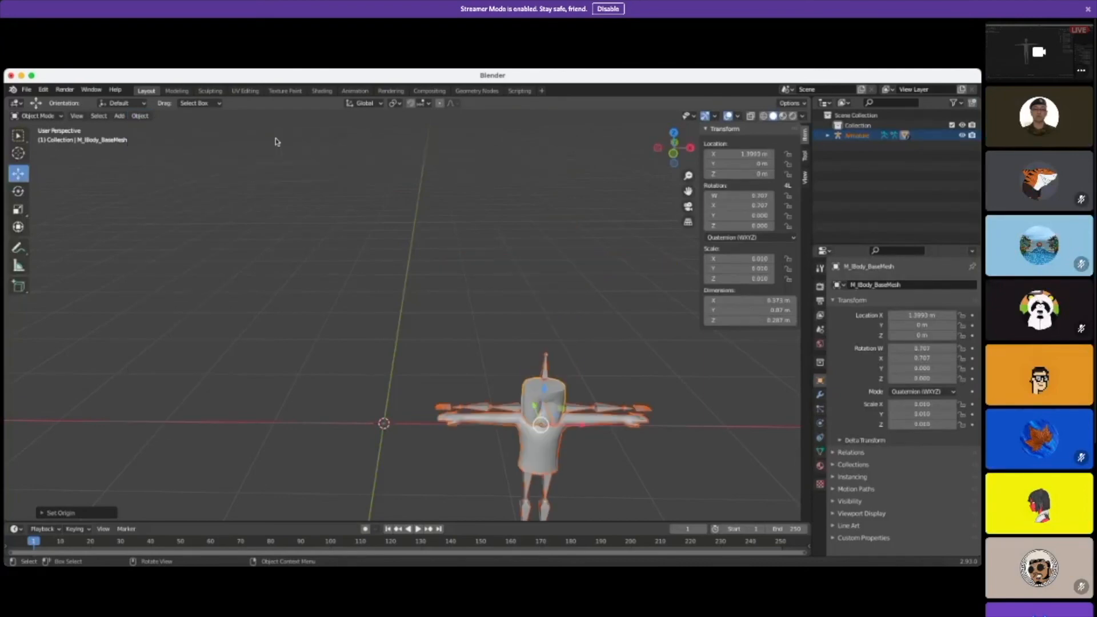
pyautogui.scroll(-1, 229, 142)
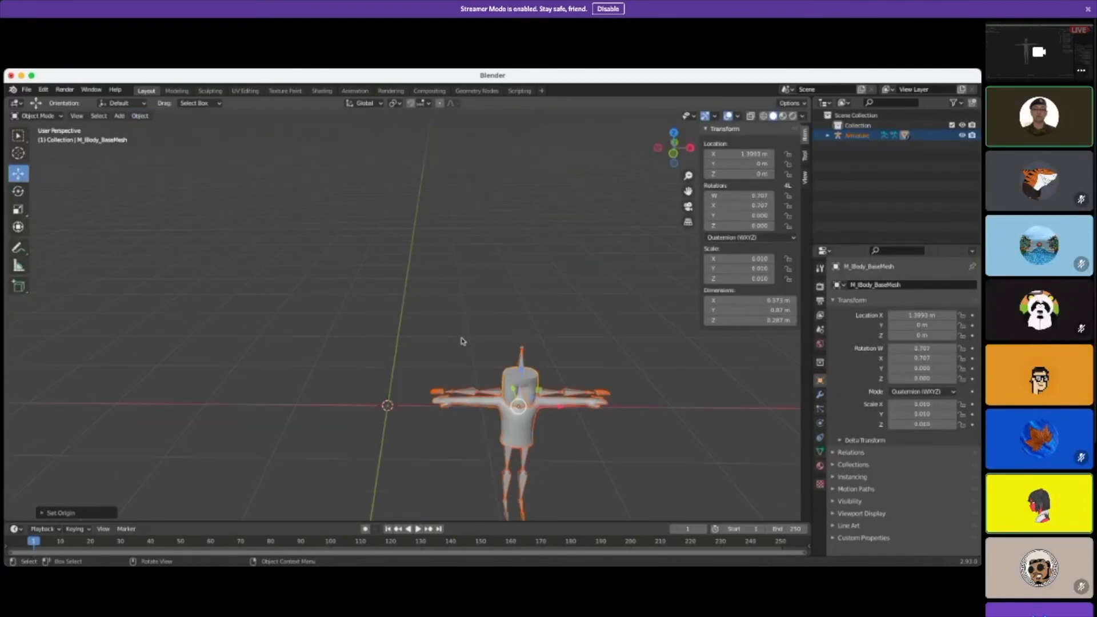
pyautogui.click(45, 90)
pyautogui.click(55, 102)
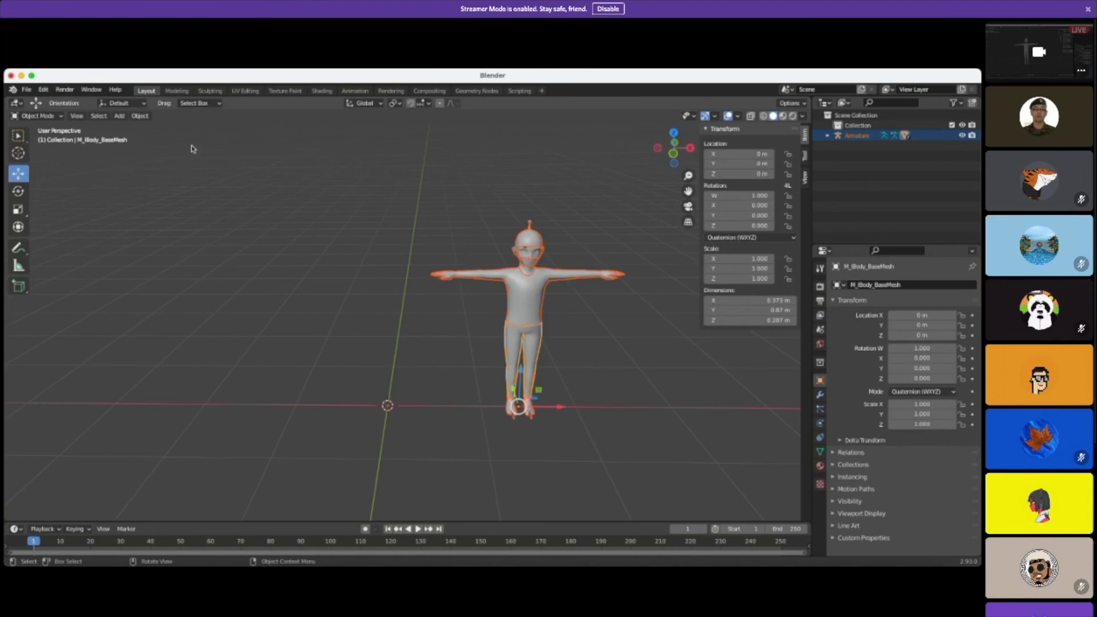
# Step: Try moving the whole avatar's origin to the 3D cursor, and undo the origin change
pyautogui.scroll(1, 192, 149)
pyautogui.click(140, 116)
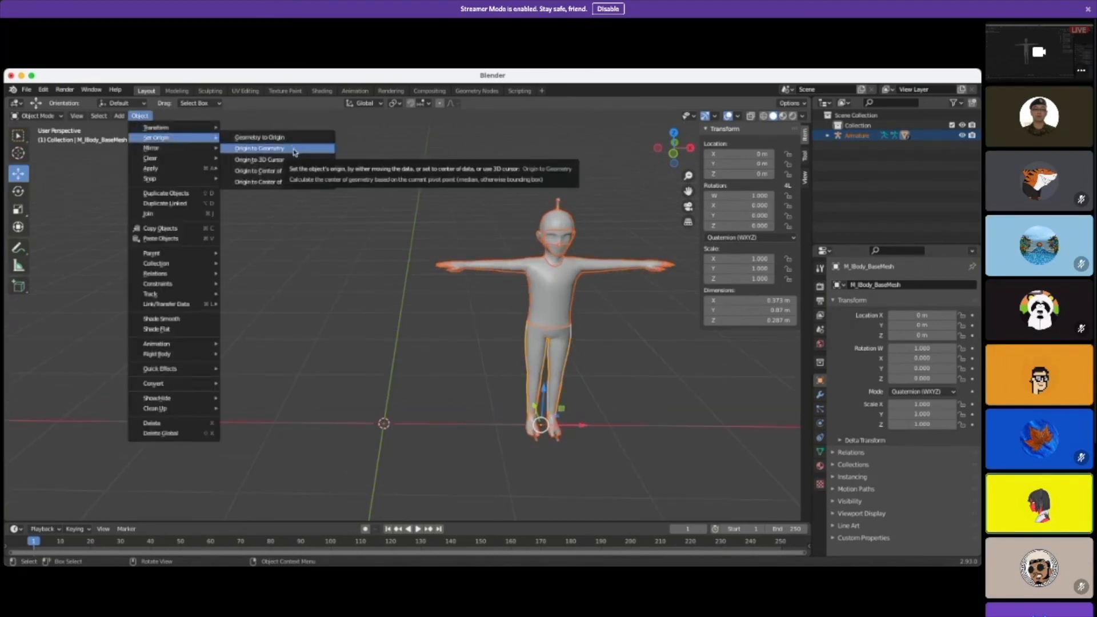
pyautogui.click(274, 161)
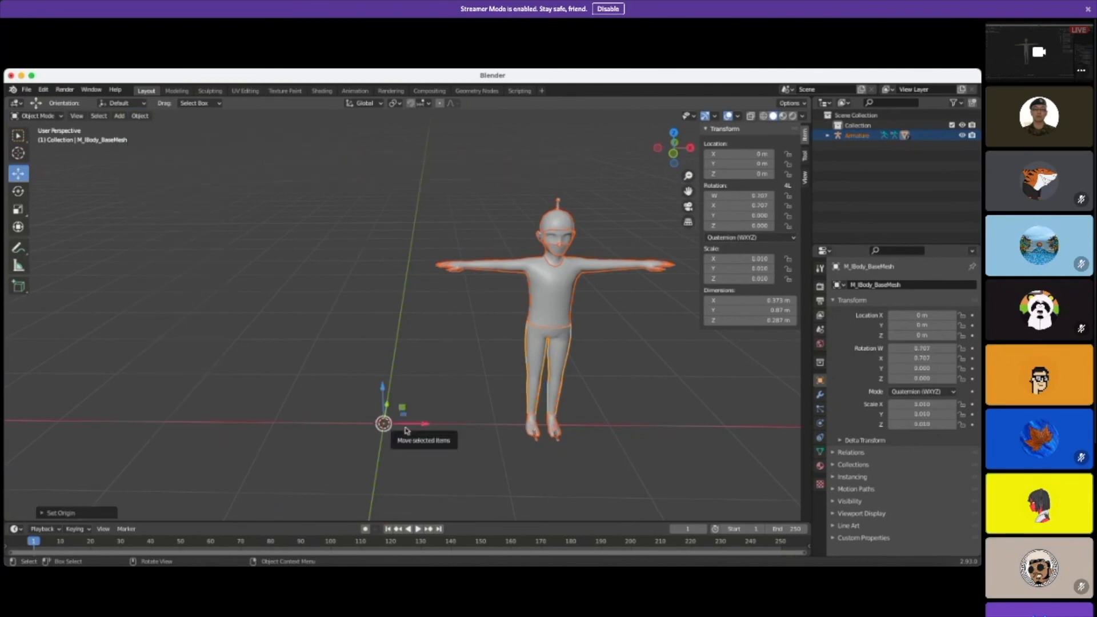
pyautogui.click(44, 89)
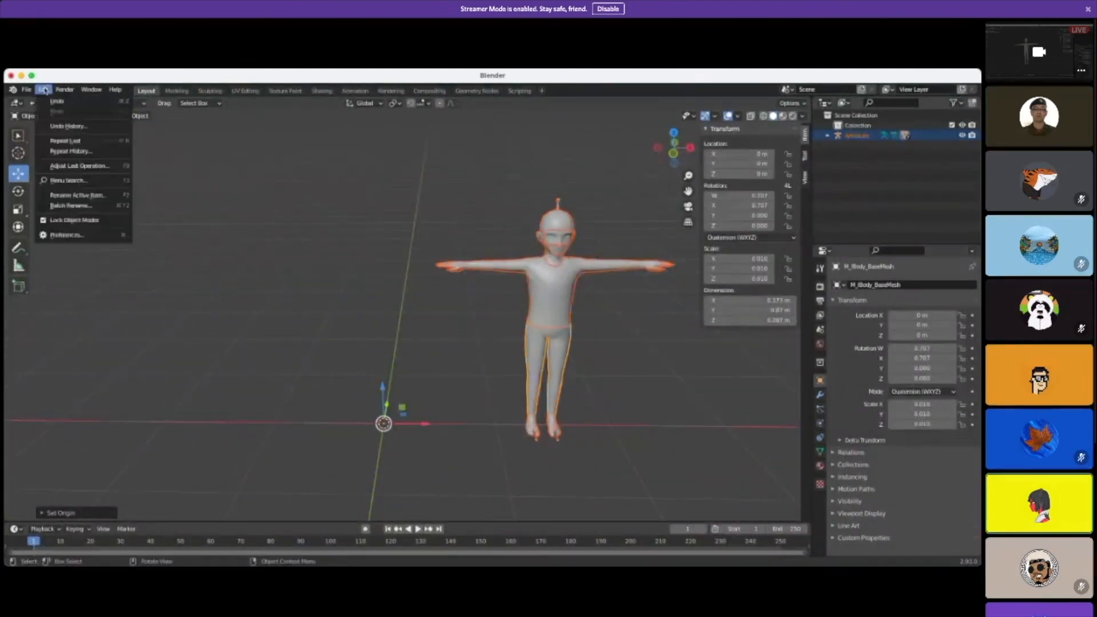
pyautogui.click(57, 101)
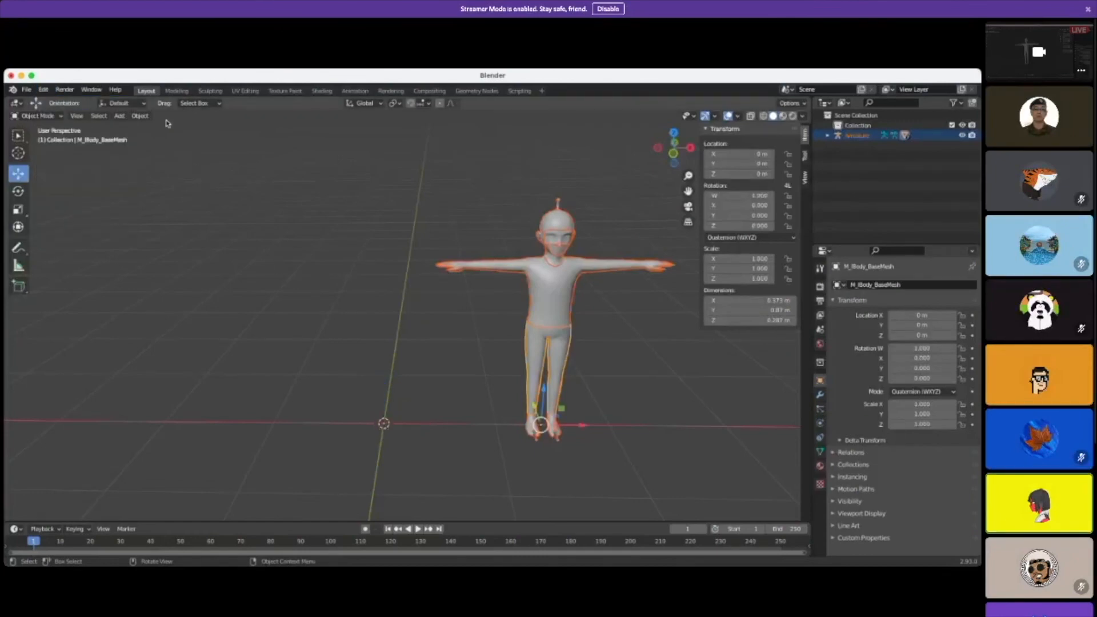
pyautogui.click(140, 115)
pyautogui.moveTo(195, 137)
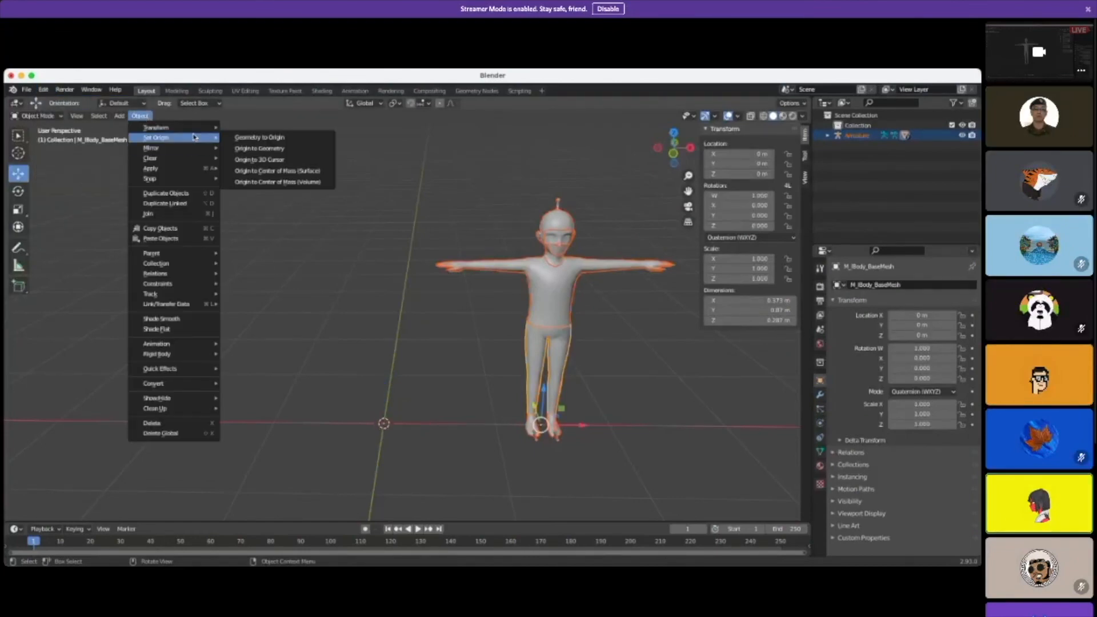
pyautogui.click(141, 117)
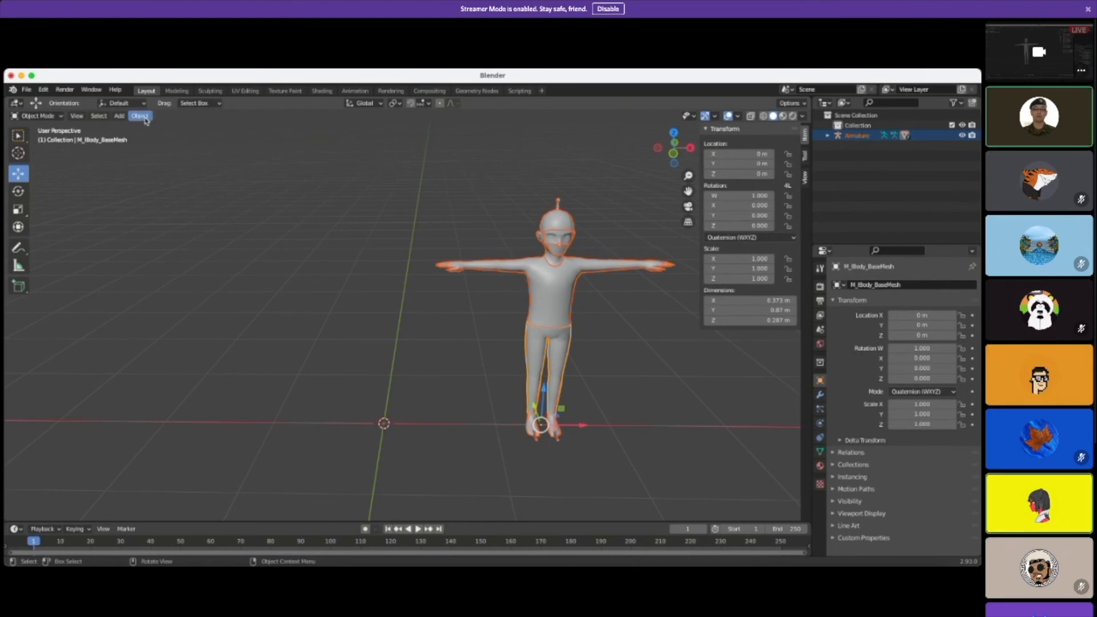
pyautogui.click(140, 116)
pyautogui.moveTo(210, 140)
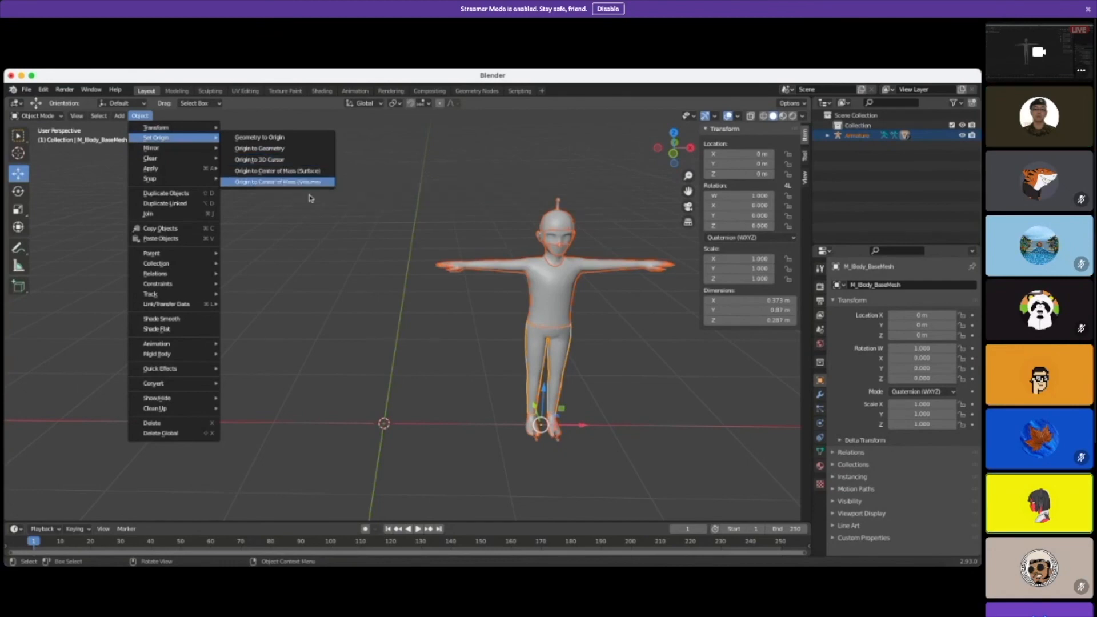
pyautogui.click(140, 115)
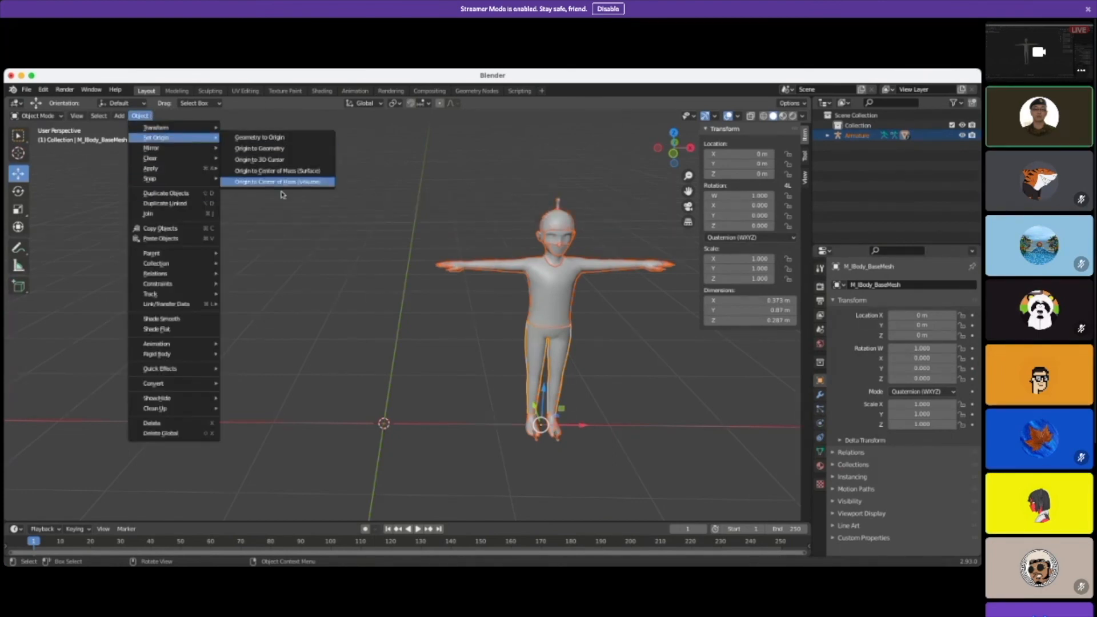
# Step: Deselect everything and reselect the whole avatar with its armature
pyautogui.click(468, 429)
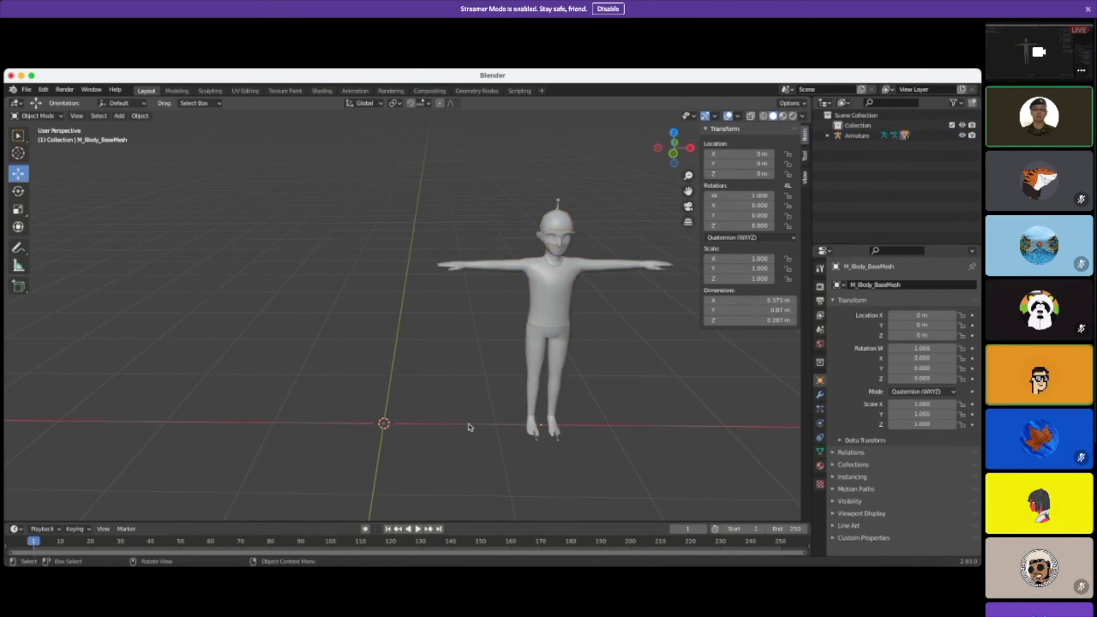
pyautogui.scroll(-2, 477, 428)
pyautogui.scroll(1, 509, 428)
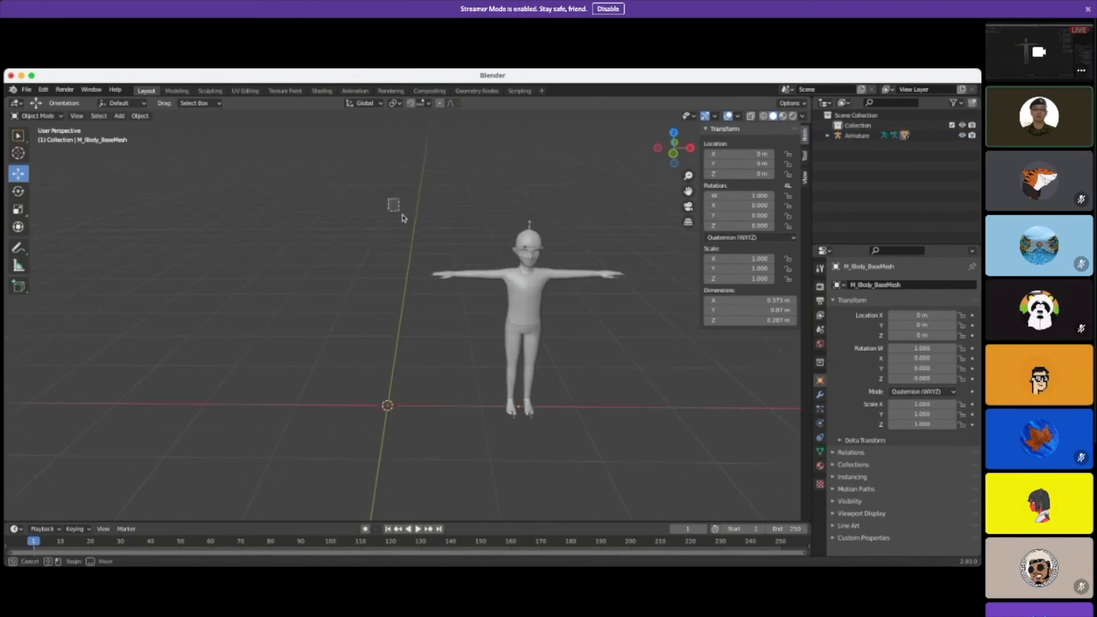
pyautogui.moveTo(392, 206); pyautogui.dragTo(591, 426)
pyautogui.moveTo(417, 195); pyautogui.dragTo(631, 446)
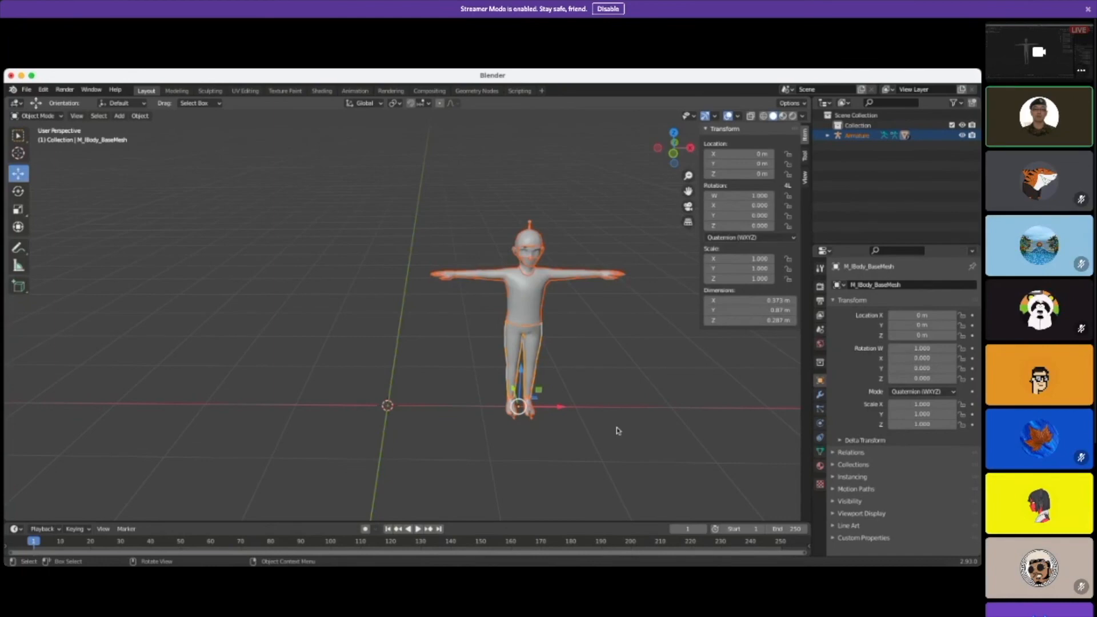
pyautogui.scroll(2, 575, 455)
pyautogui.scroll(-1, 578, 453)
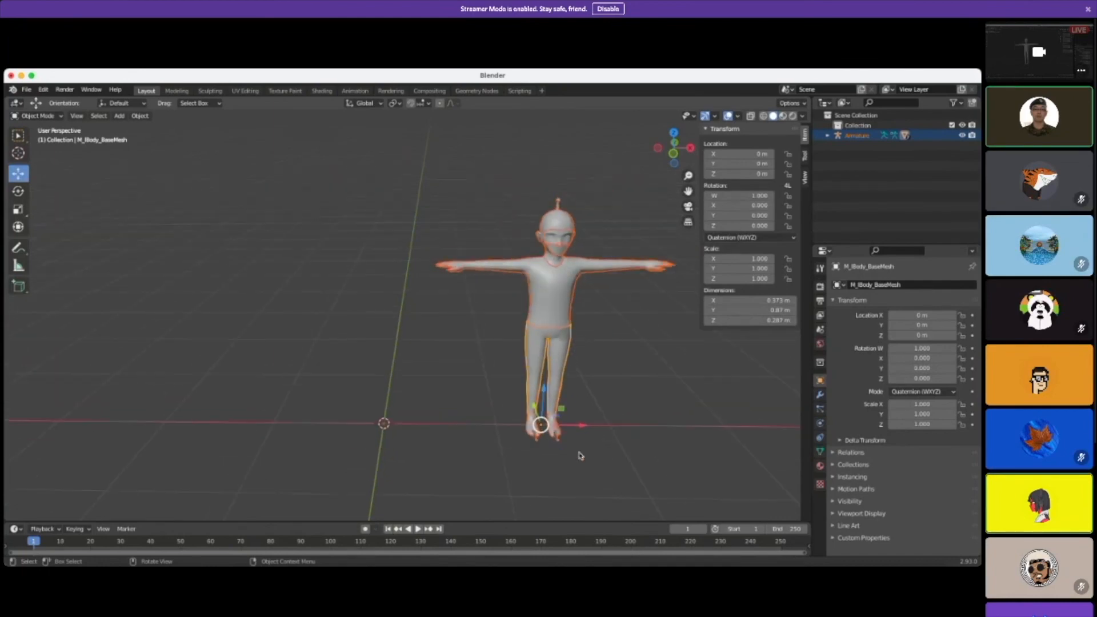
# Step: Start a new General file without saving the current one and delete all its default objects
pyautogui.moveTo(580, 448); pyautogui.dragTo(577, 444, button='middle')
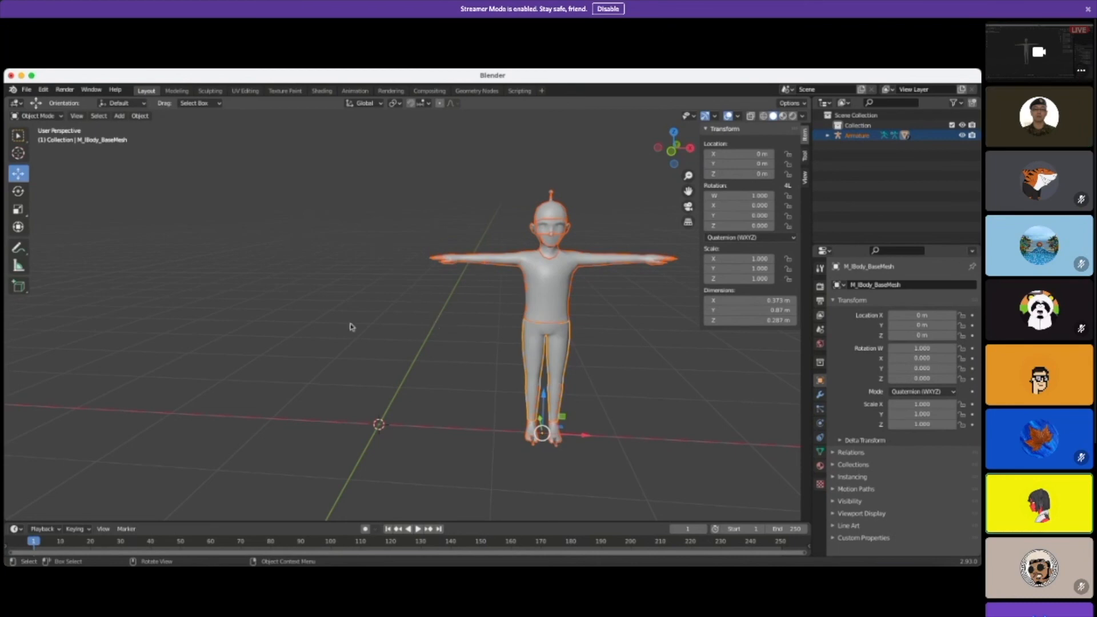
pyautogui.scroll(-2, 415, 355)
pyautogui.scroll(1, 415, 358)
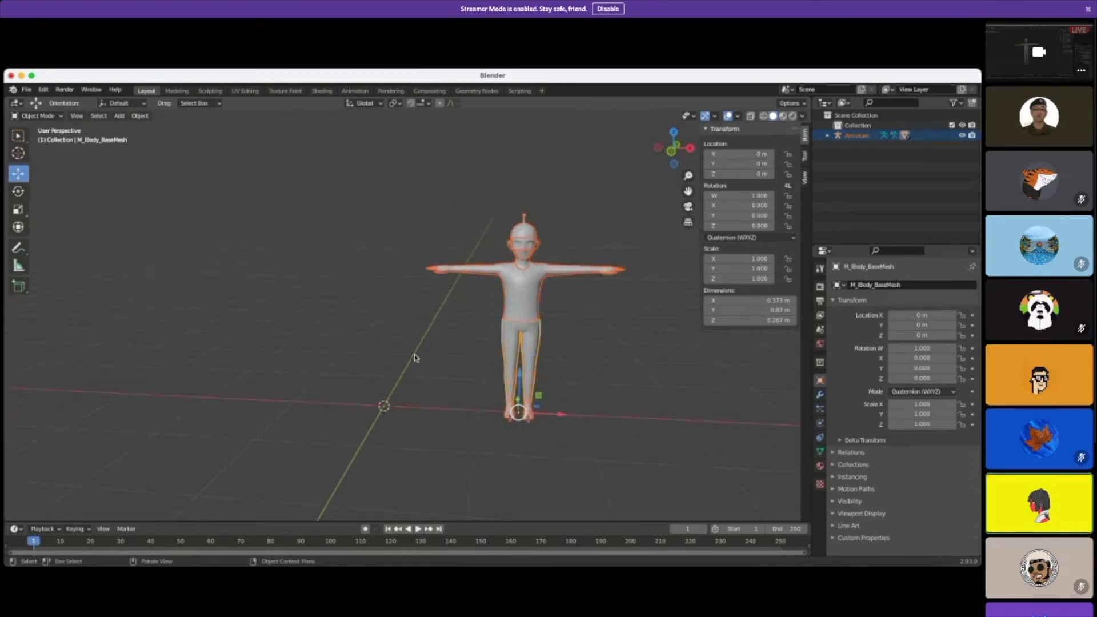
pyautogui.click(26, 89)
pyautogui.moveTo(68, 101)
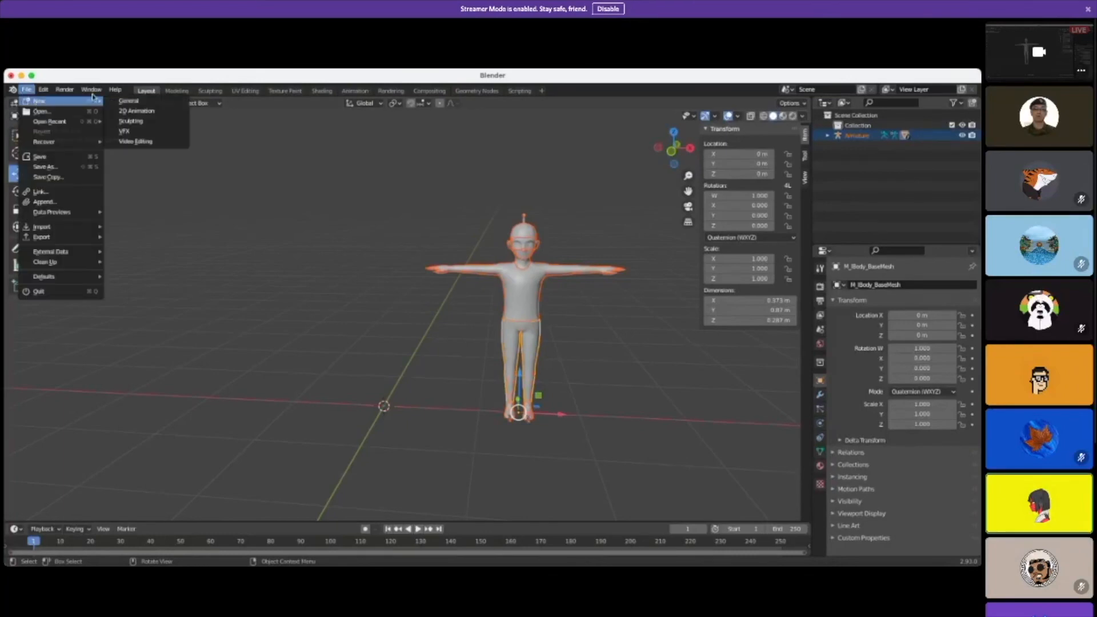
pyautogui.click(139, 103)
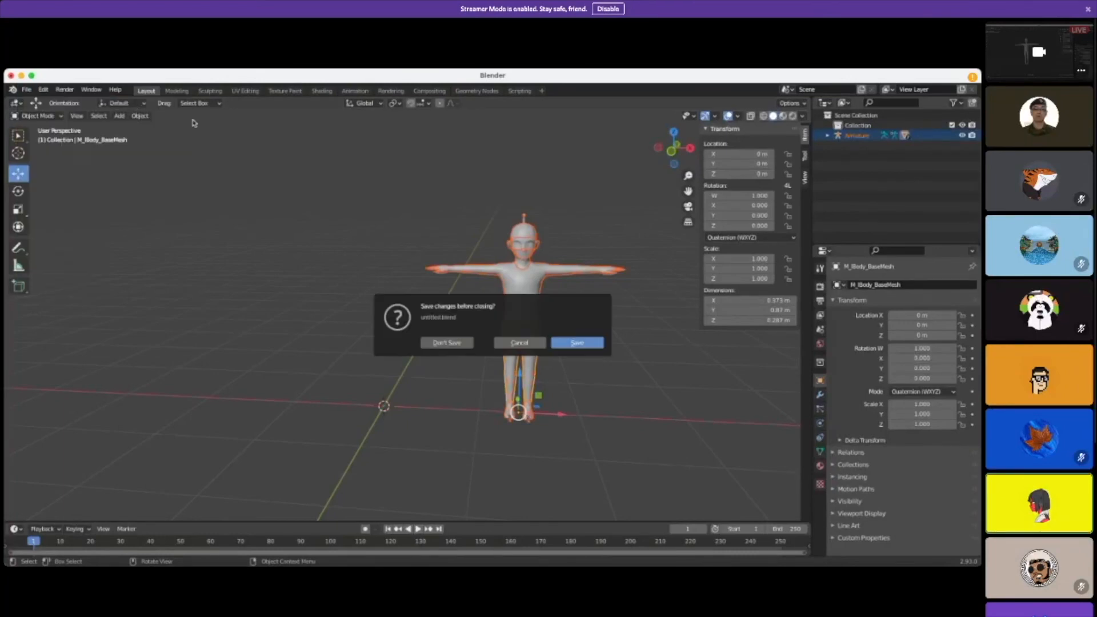
pyautogui.click(444, 342)
pyautogui.press('a')
pyautogui.press('Delete')
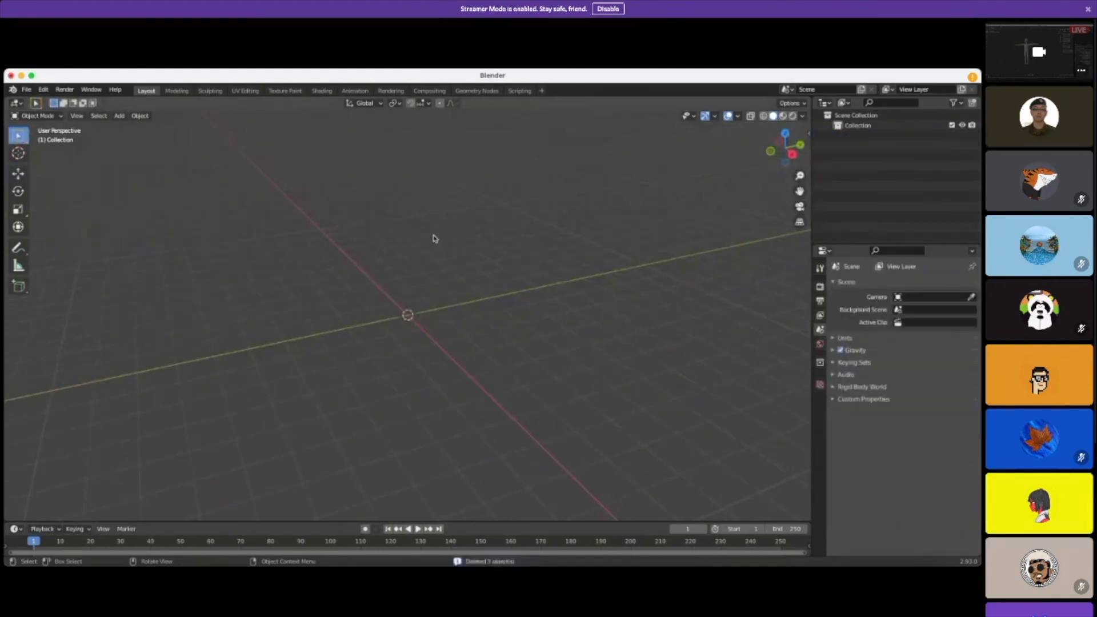
# Step: Try to import a glTF 2.0 file into the empty scene
pyautogui.click(27, 90)
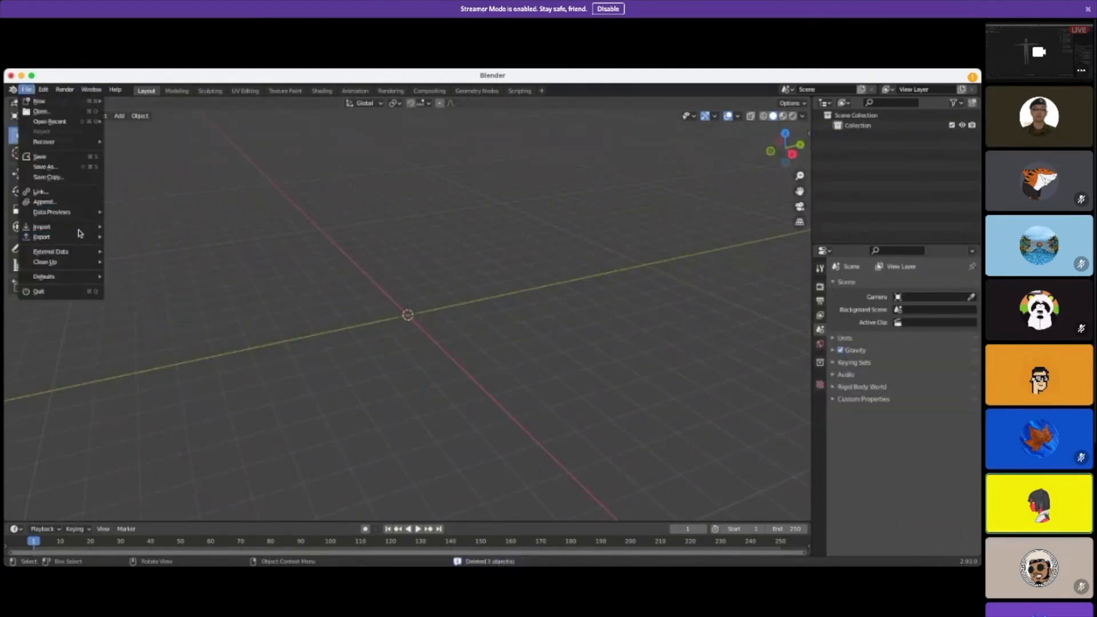
pyautogui.moveTo(80, 229)
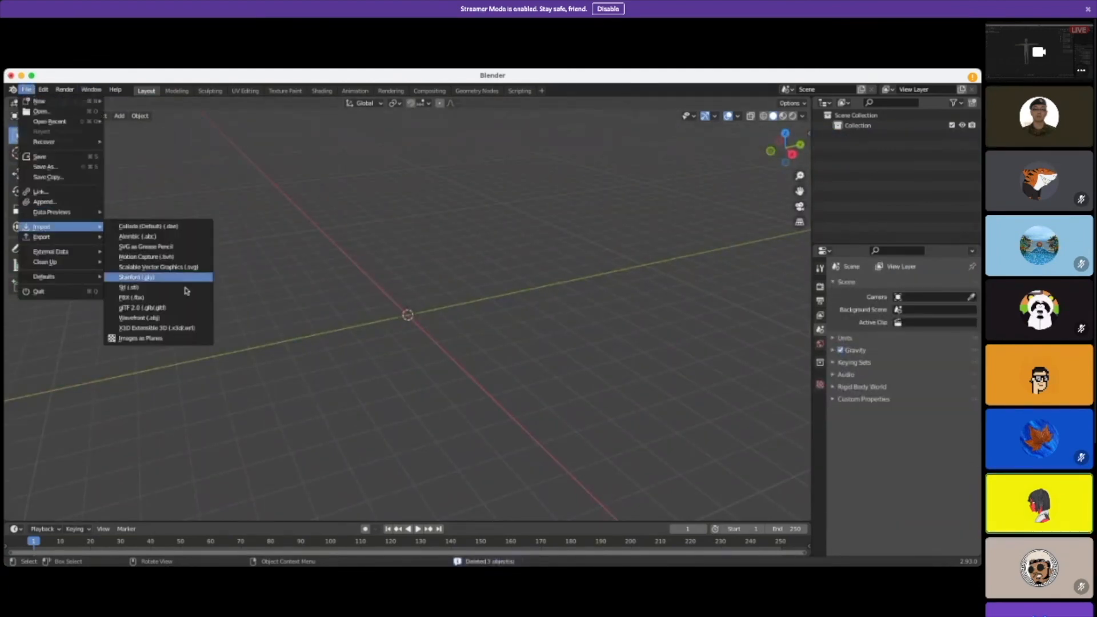
pyautogui.click(143, 308)
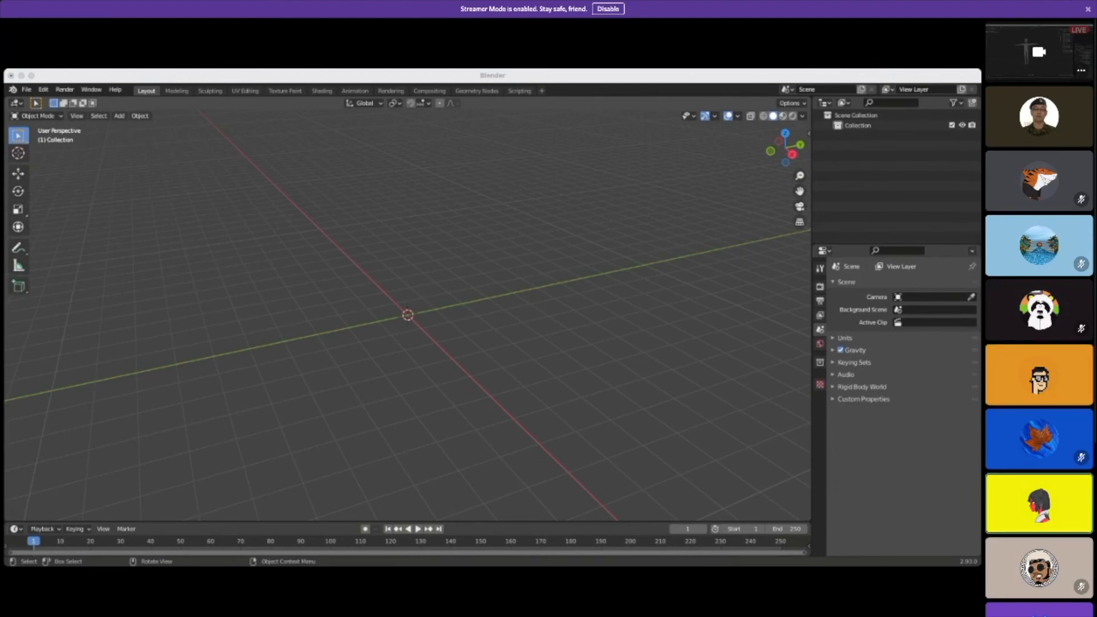
pyautogui.click(388, 268)
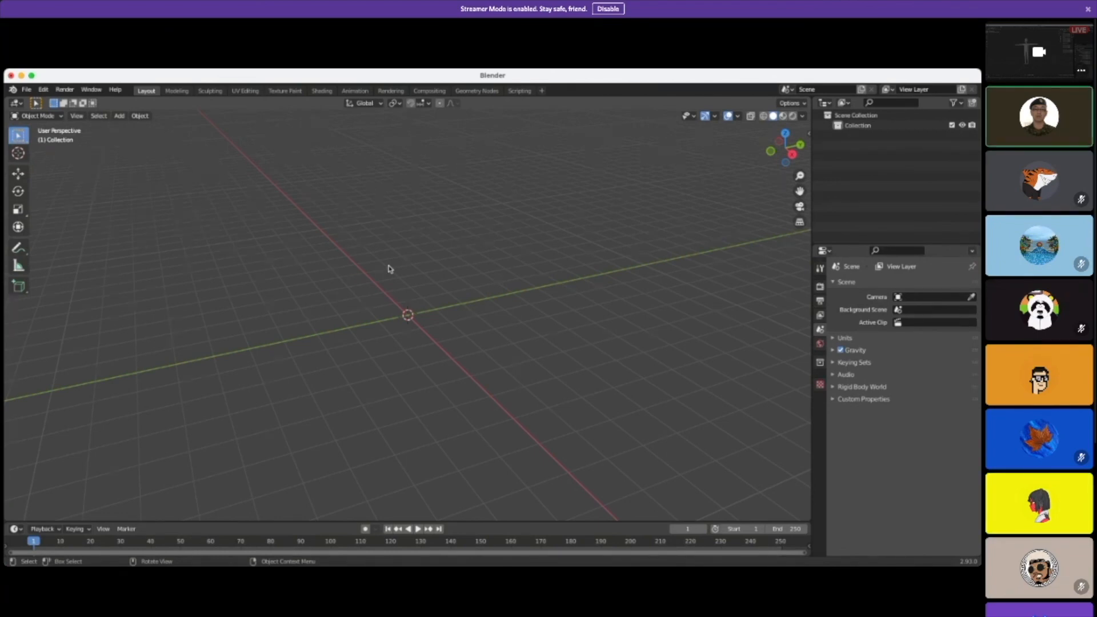
pyautogui.press('Escape')
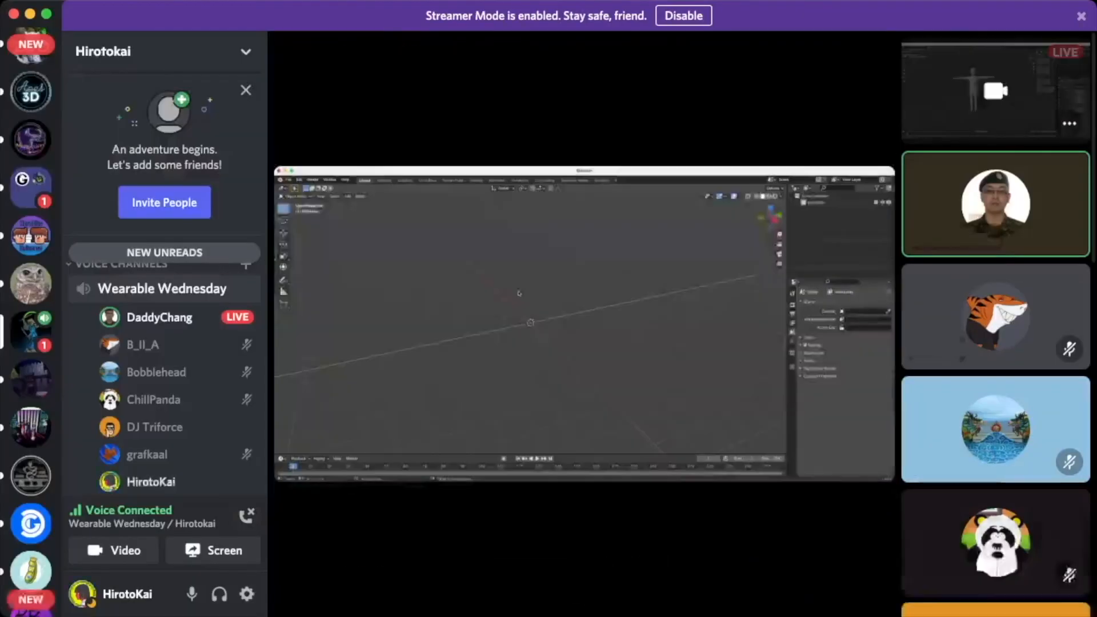